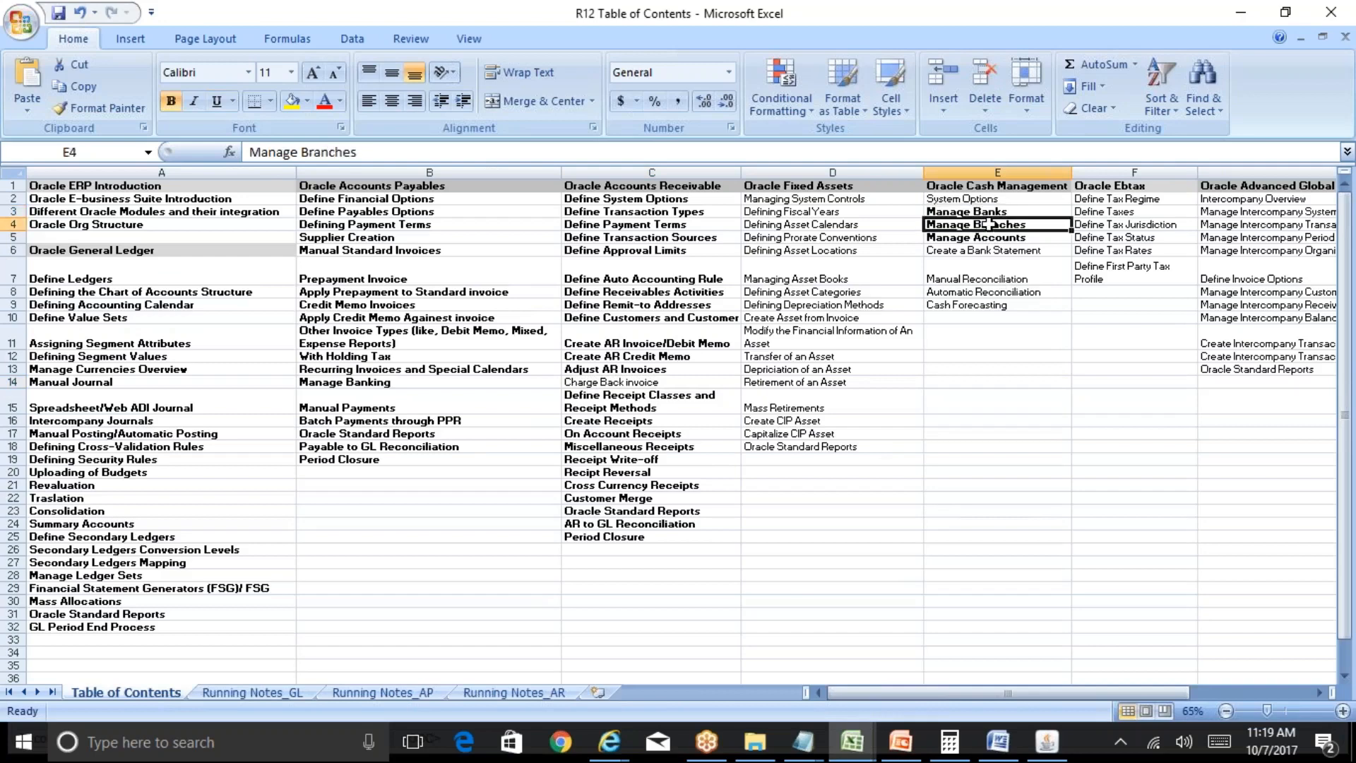
Step: Make the System Options topic under Oracle Cash Management bold in the table of contents
key("Down")
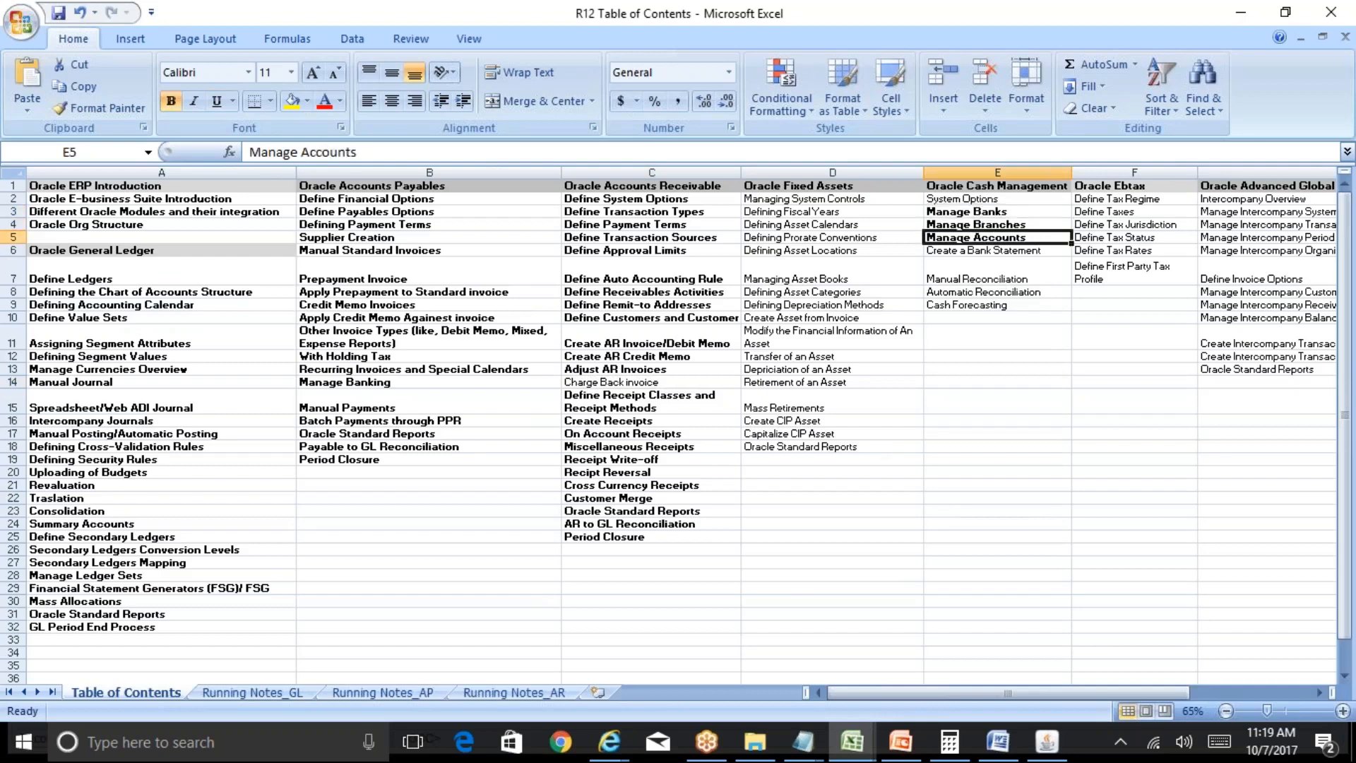
key("Up")
key("Up")
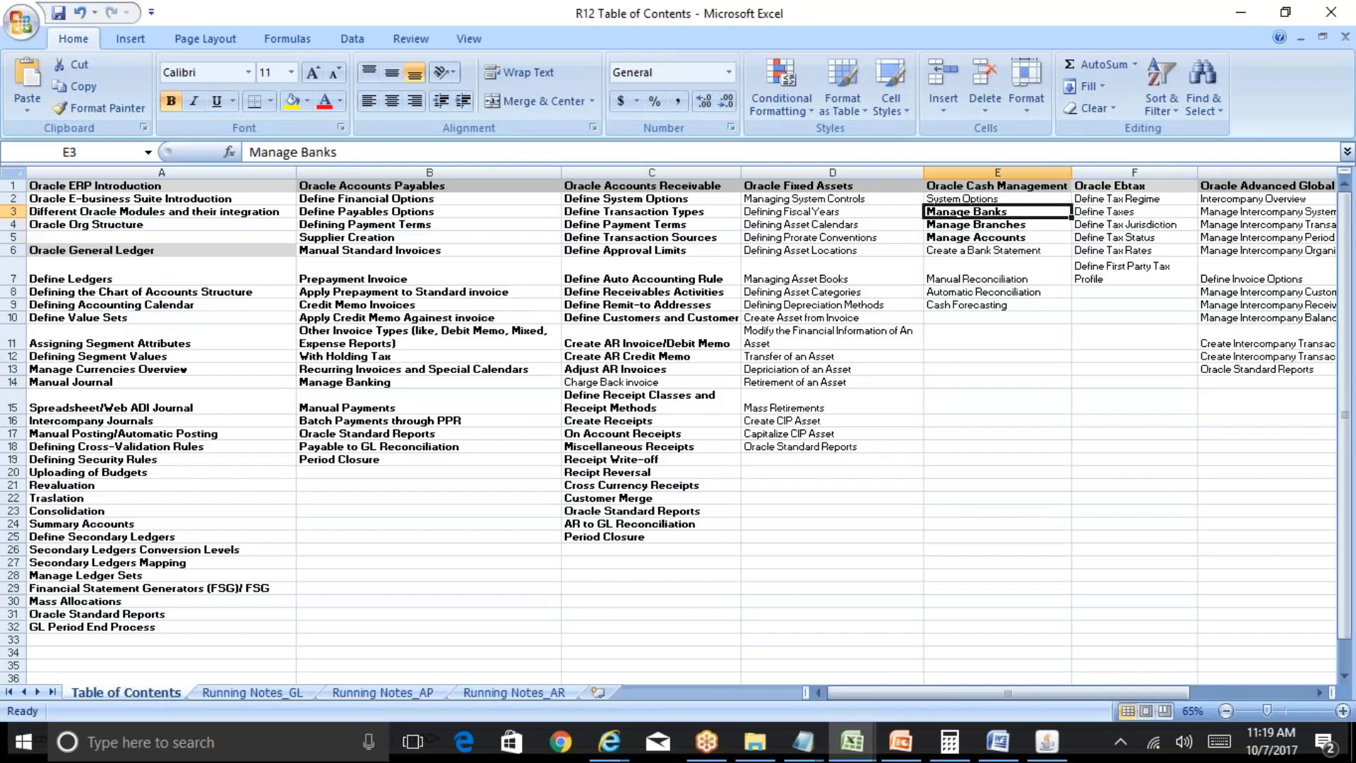
key("Down")
key("Down")
key("Up")
key("Up")
key("Up")
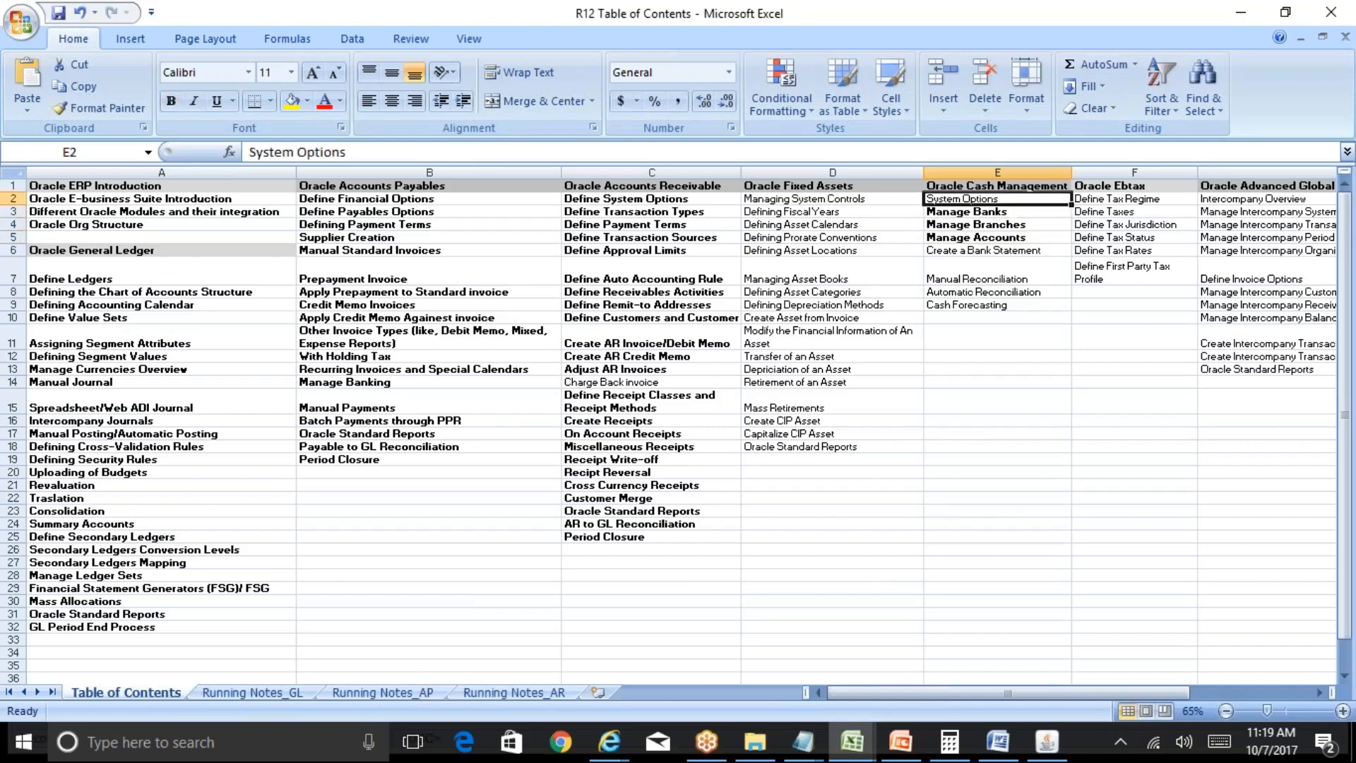
key("ctrl+b")
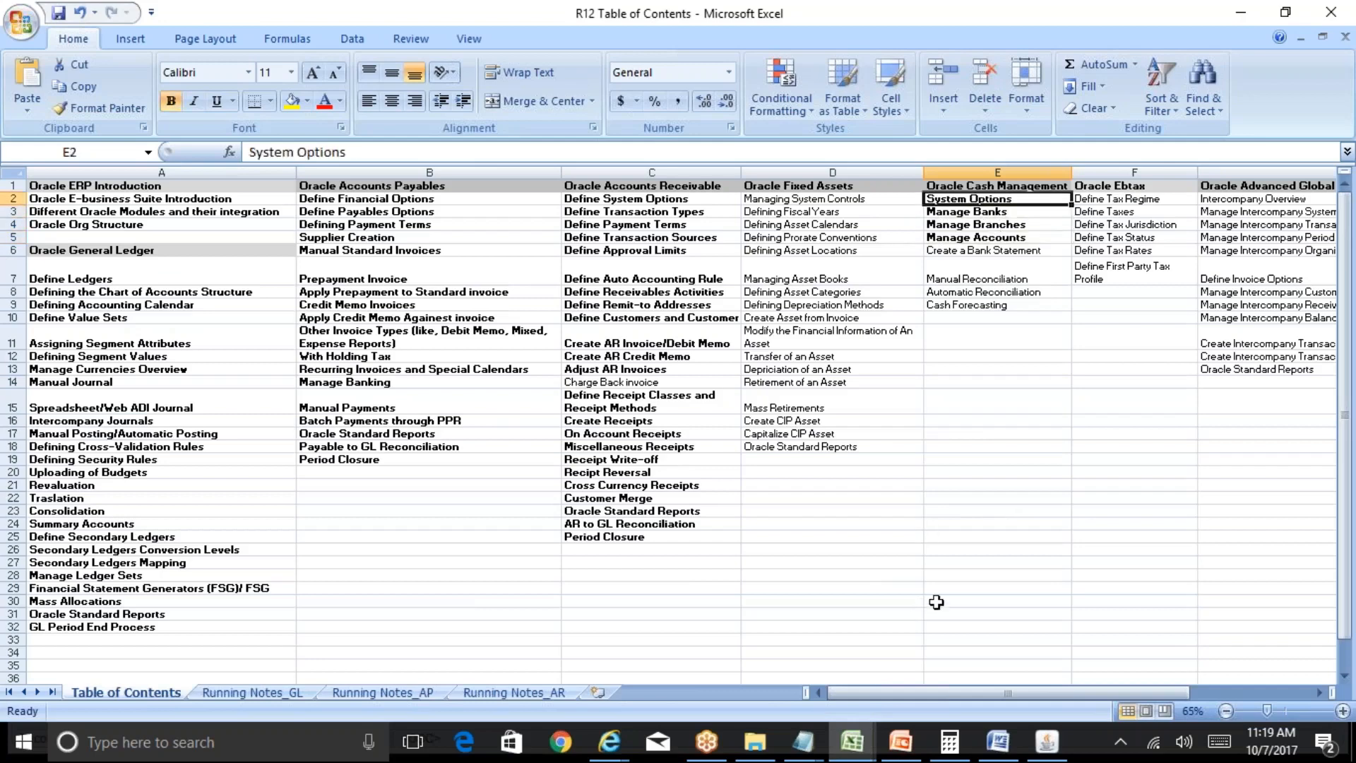
left_click(1002, 261)
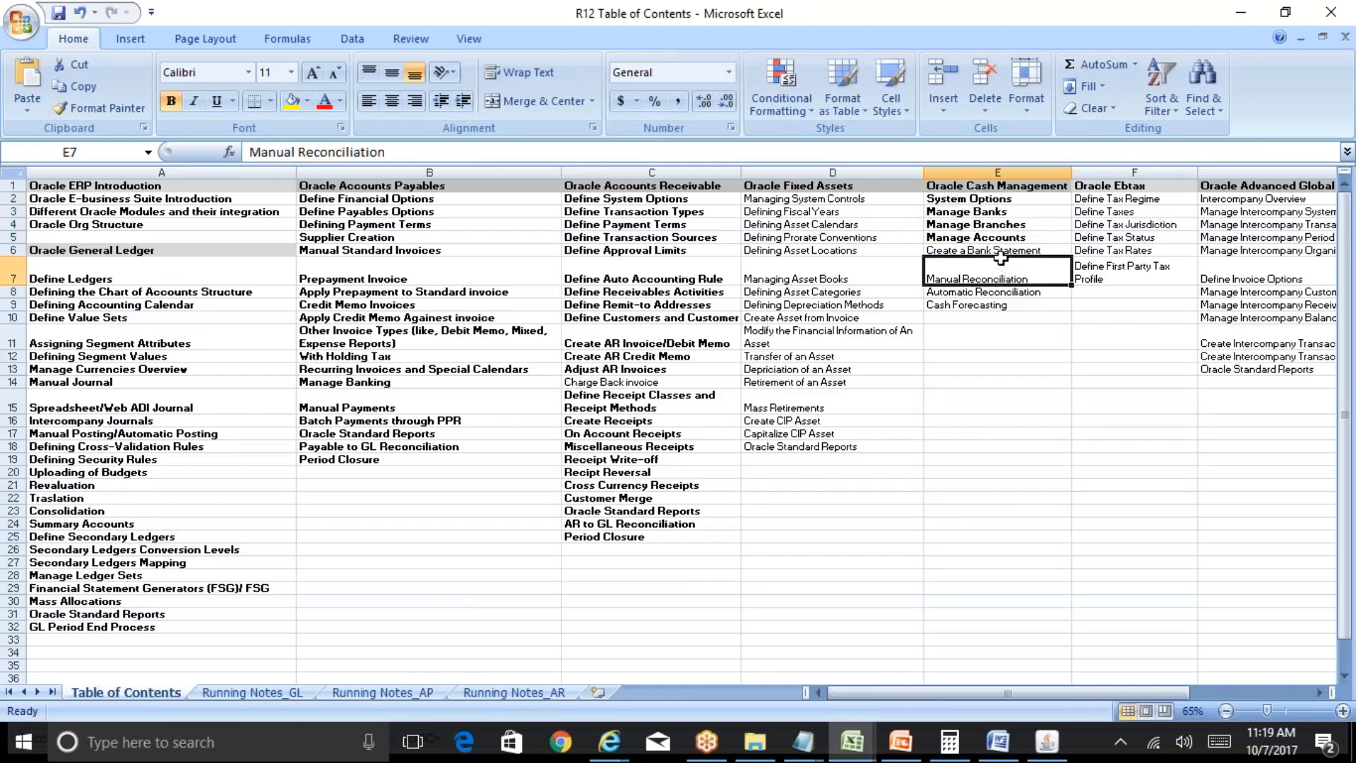
Step: Switch to Oracle Applications and open the System Parameters form from the Setup: System functions
left_click(1047, 742)
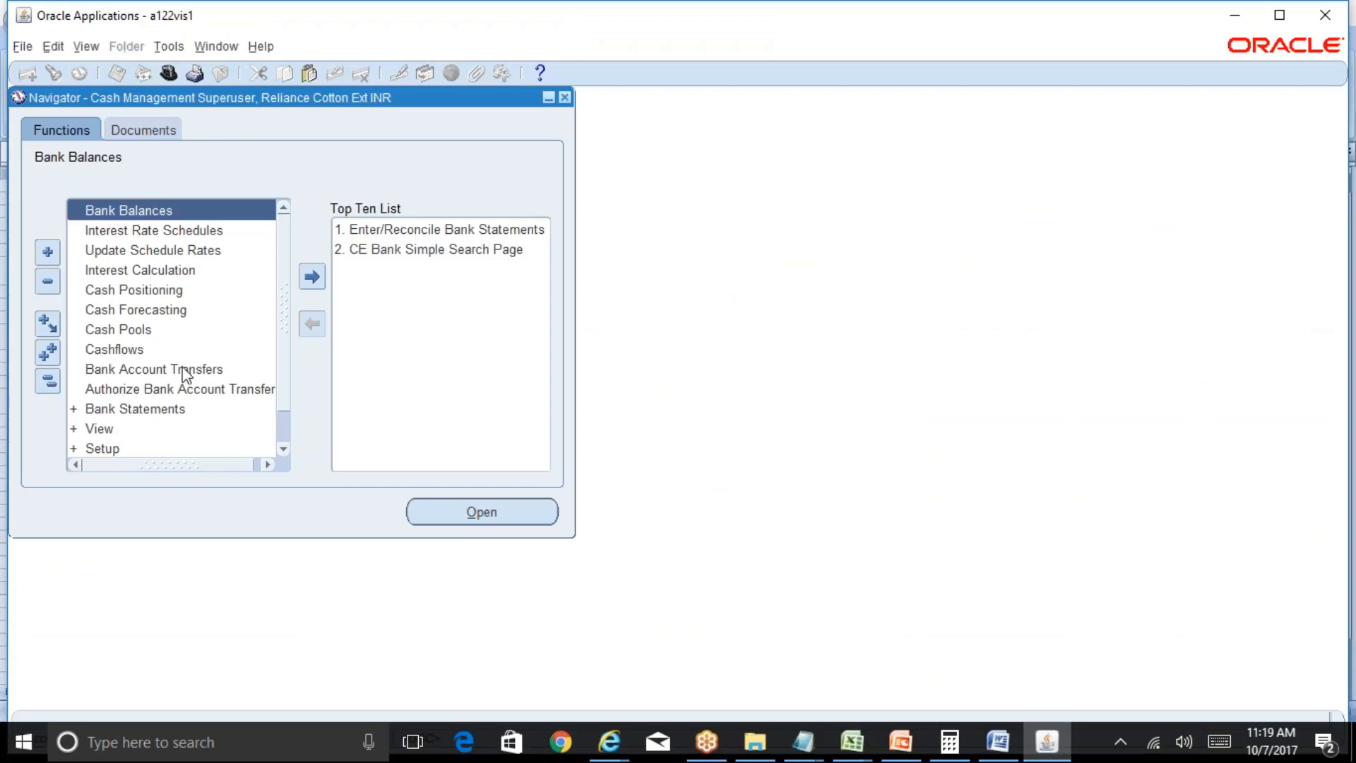
scroll(284, 375, "down", 2)
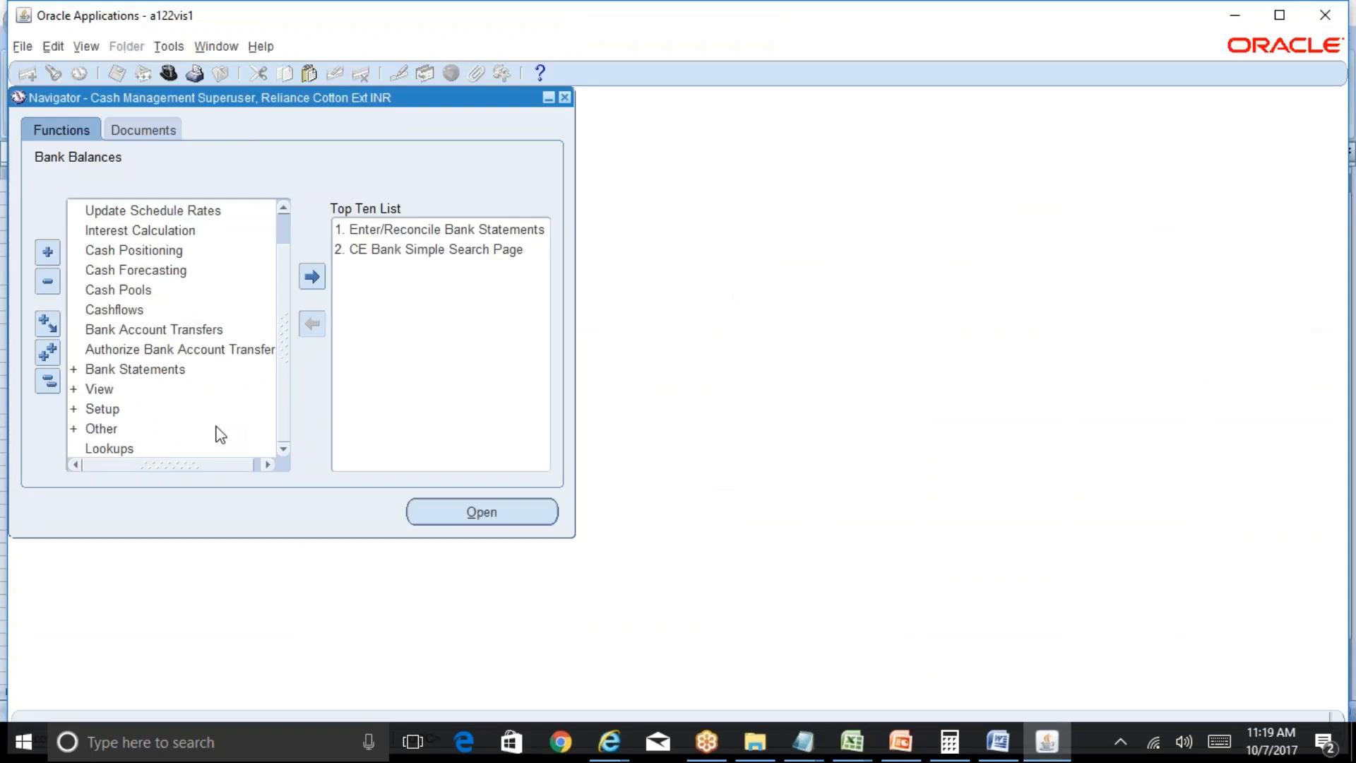
double_click(136, 410)
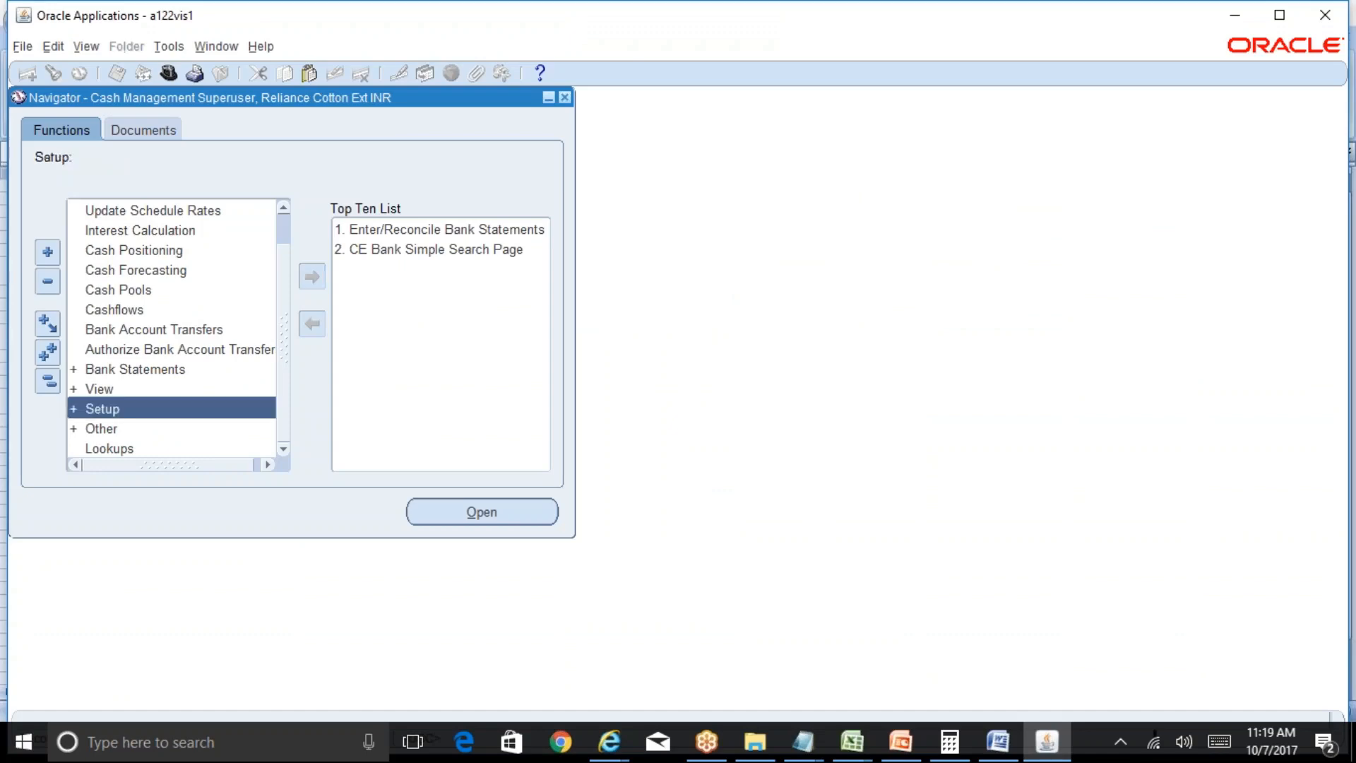
scroll(282, 359, "down", 5)
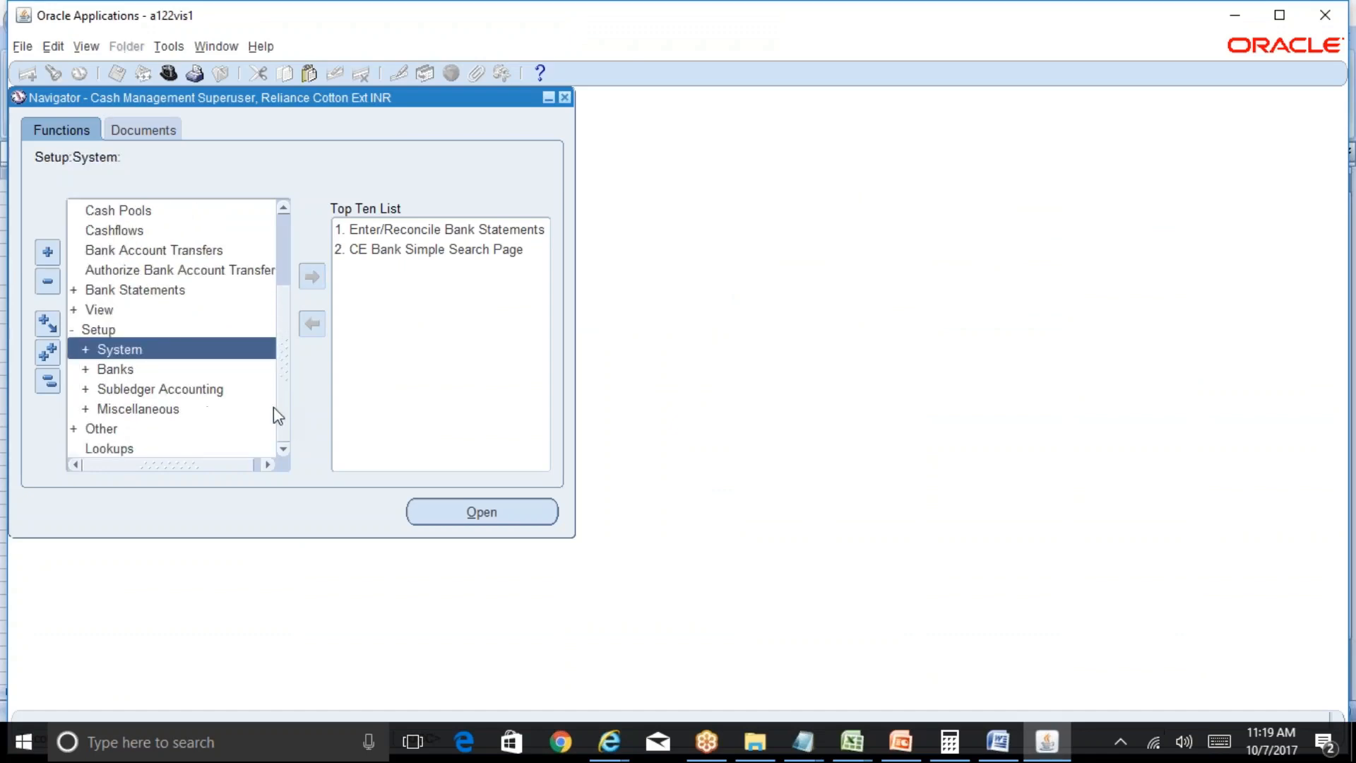
double_click(197, 353)
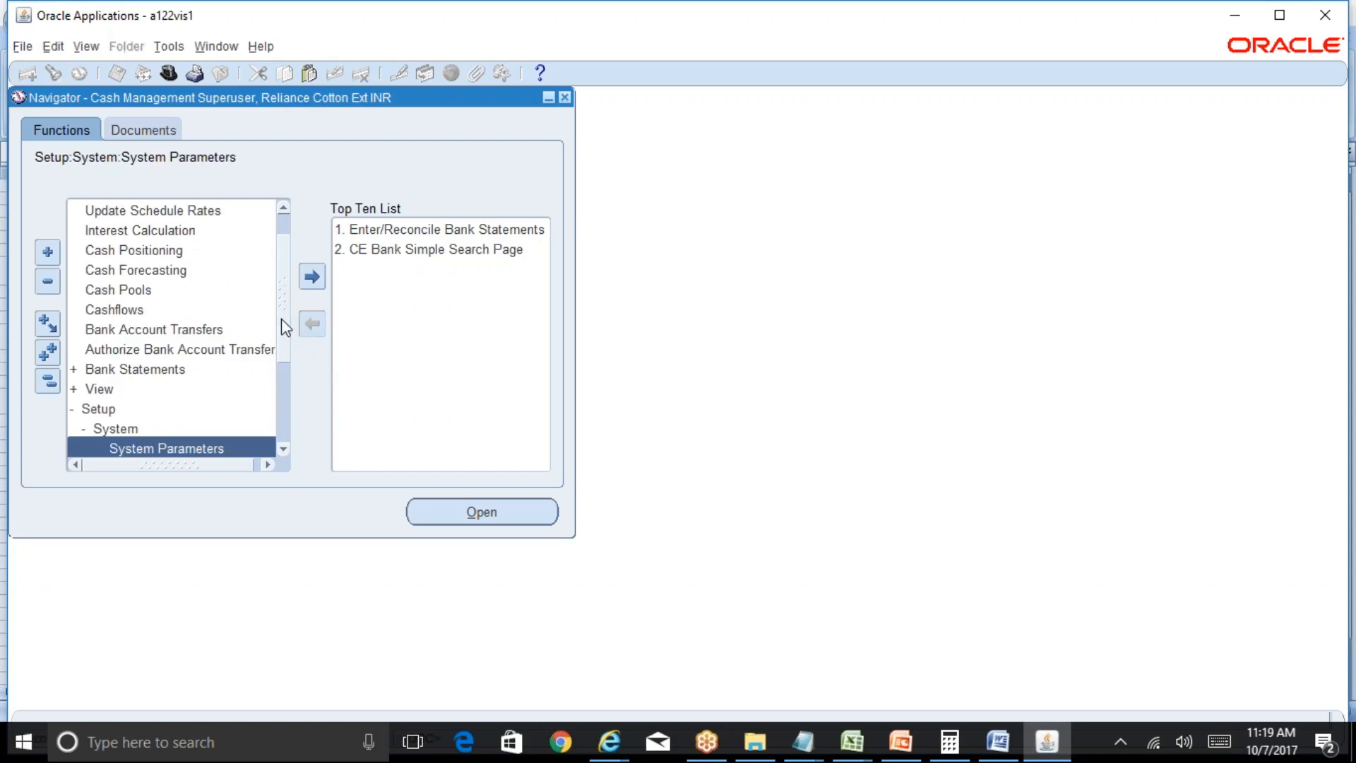
scroll(290, 367, "down", 4)
left_click_drag(287, 362, 286, 358)
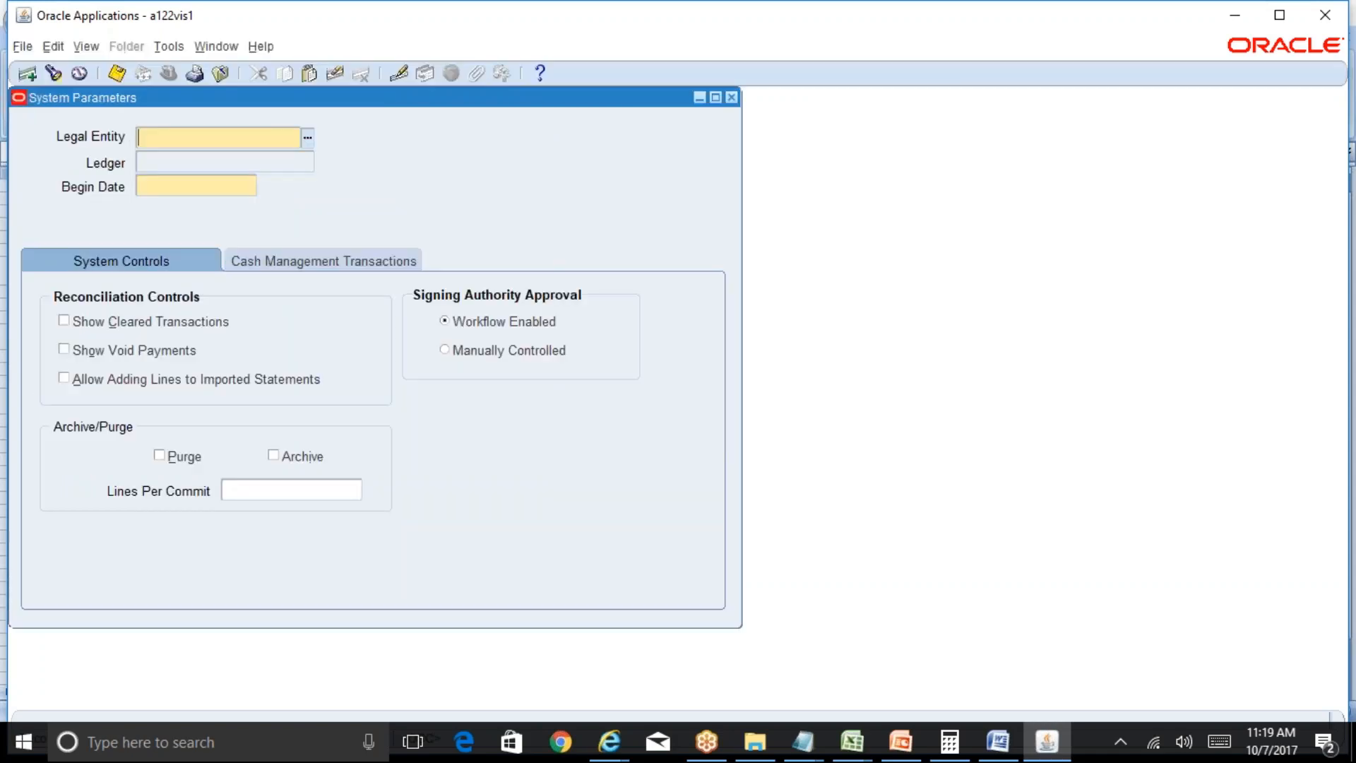
Step: Query the system parameters for legal entities matching Rel% and go to the Reliance Textiles Inc record
key("F11")
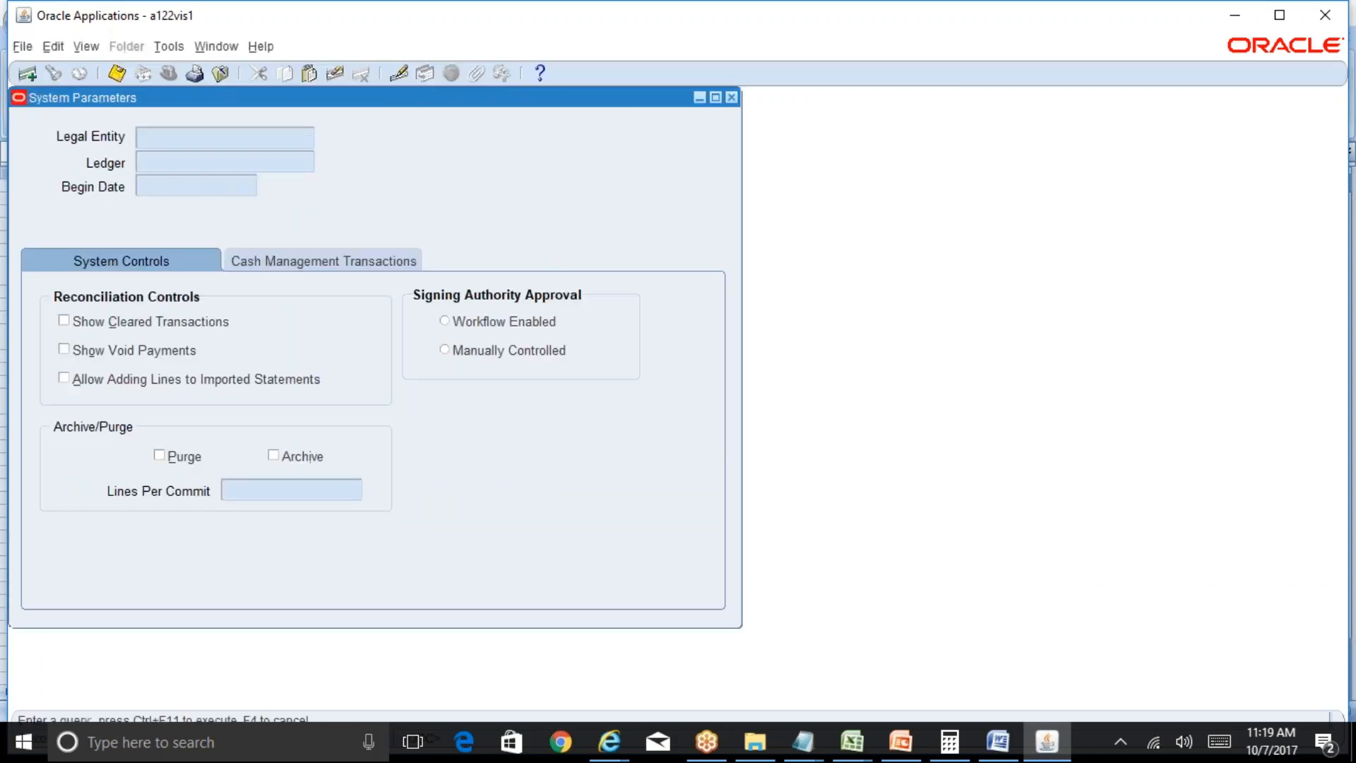
type("Rel%")
key("ctrl+F11")
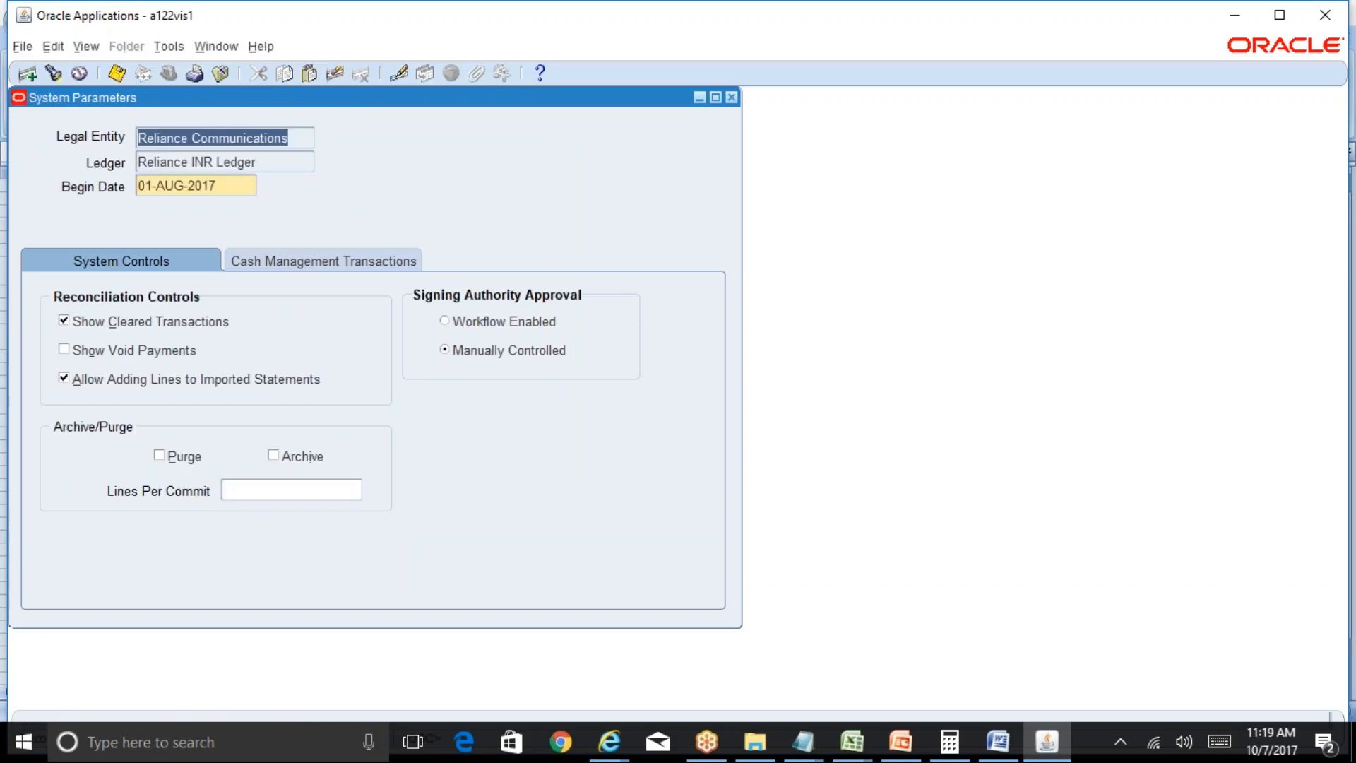
key("Down")
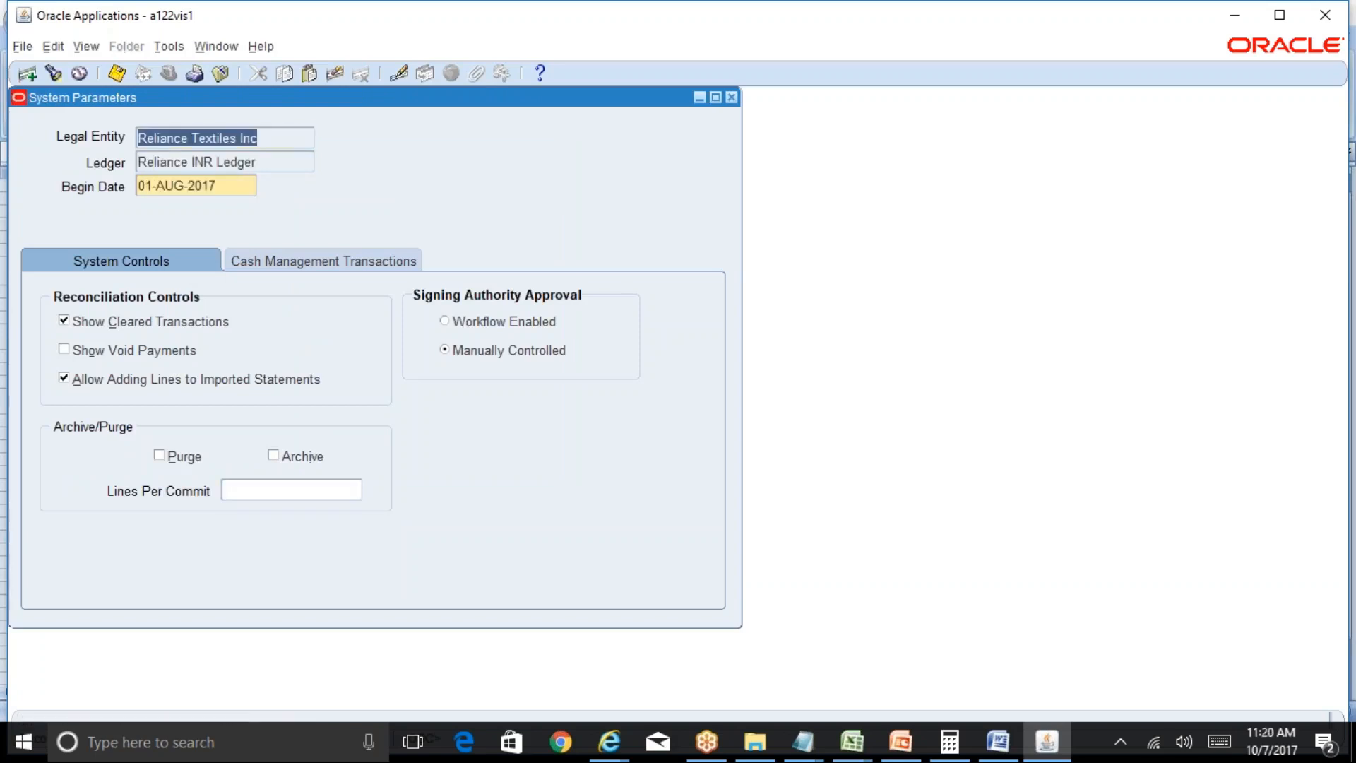
Step: Consult the Reliance Group Org Structure slide in PowerPoint, then return to Oracle Applications and close the System Parameters form
left_click(904, 740)
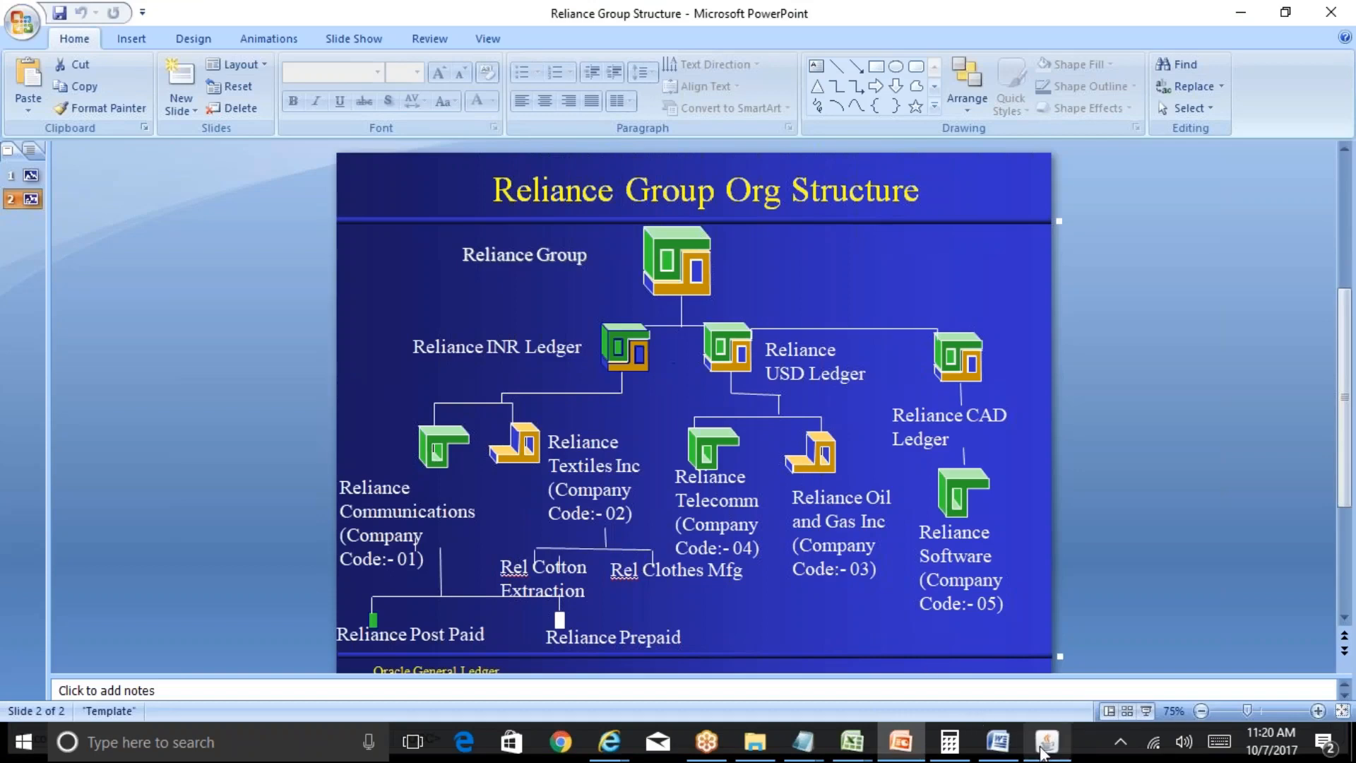
left_click(1045, 750)
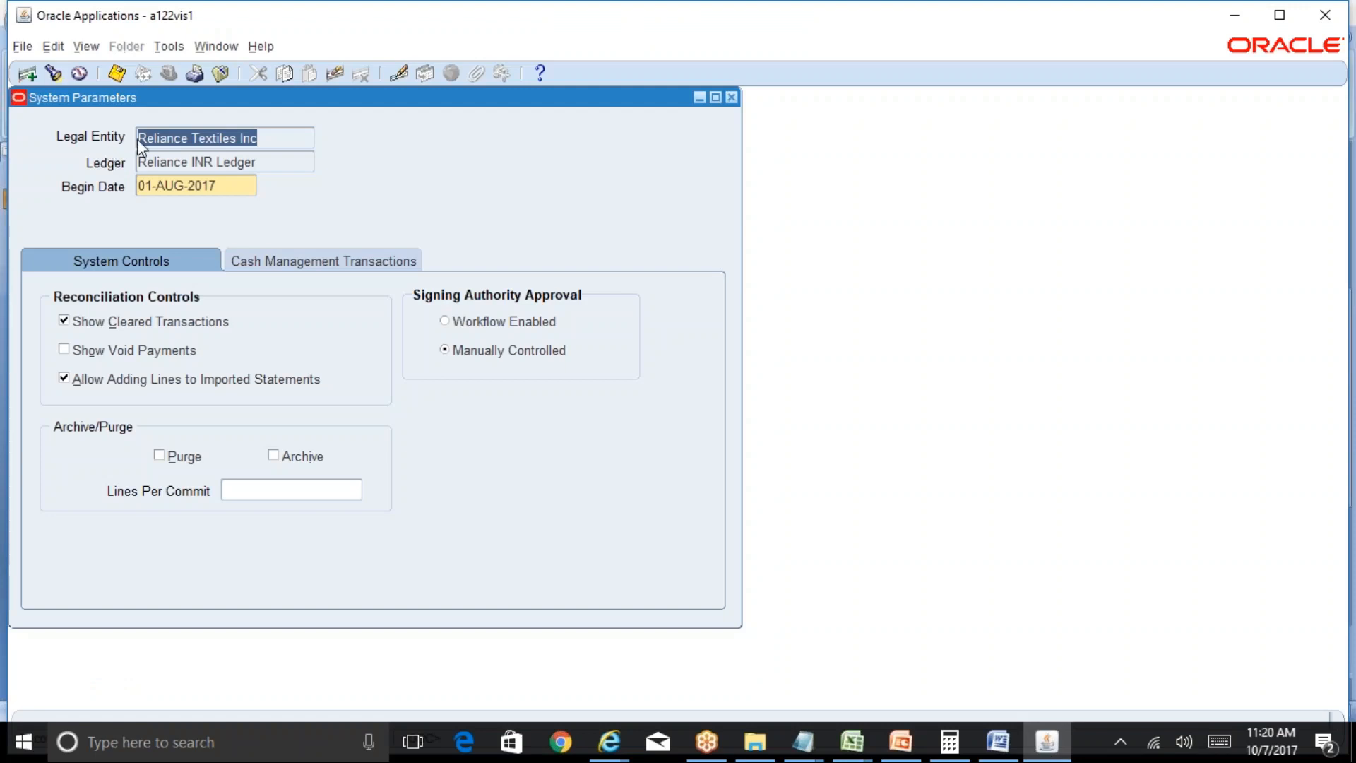
left_click(236, 185)
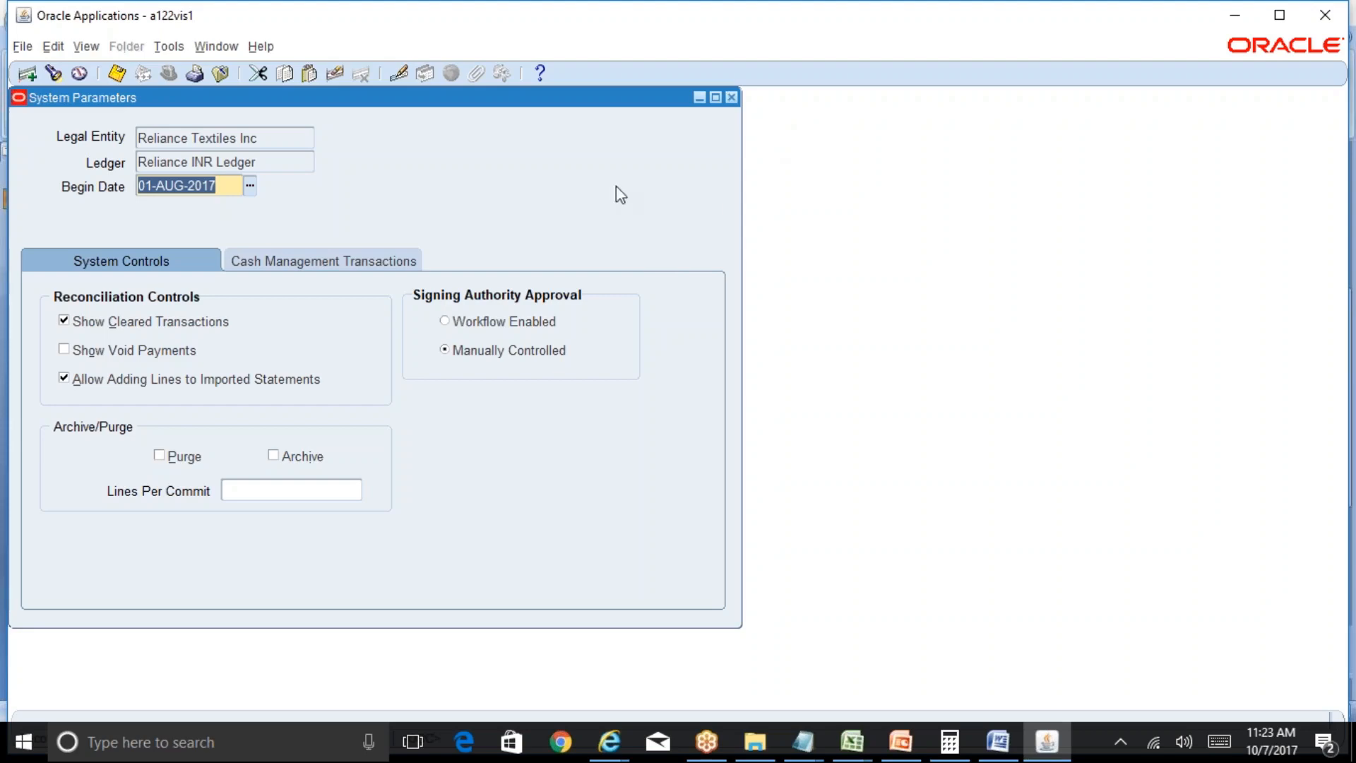
left_click(732, 98)
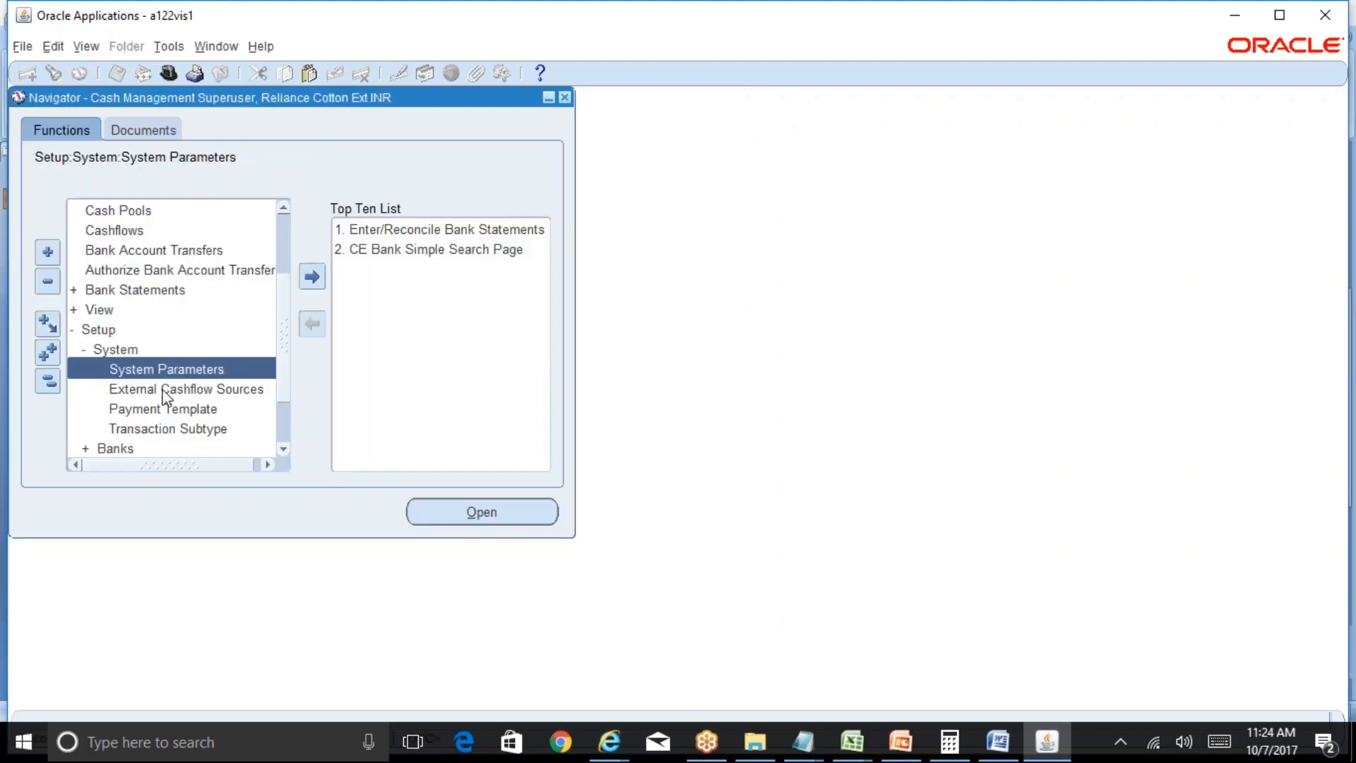
Step: Search the form functions for %sign% and open View Bank Account Signing Authority
key("ctrl+l")
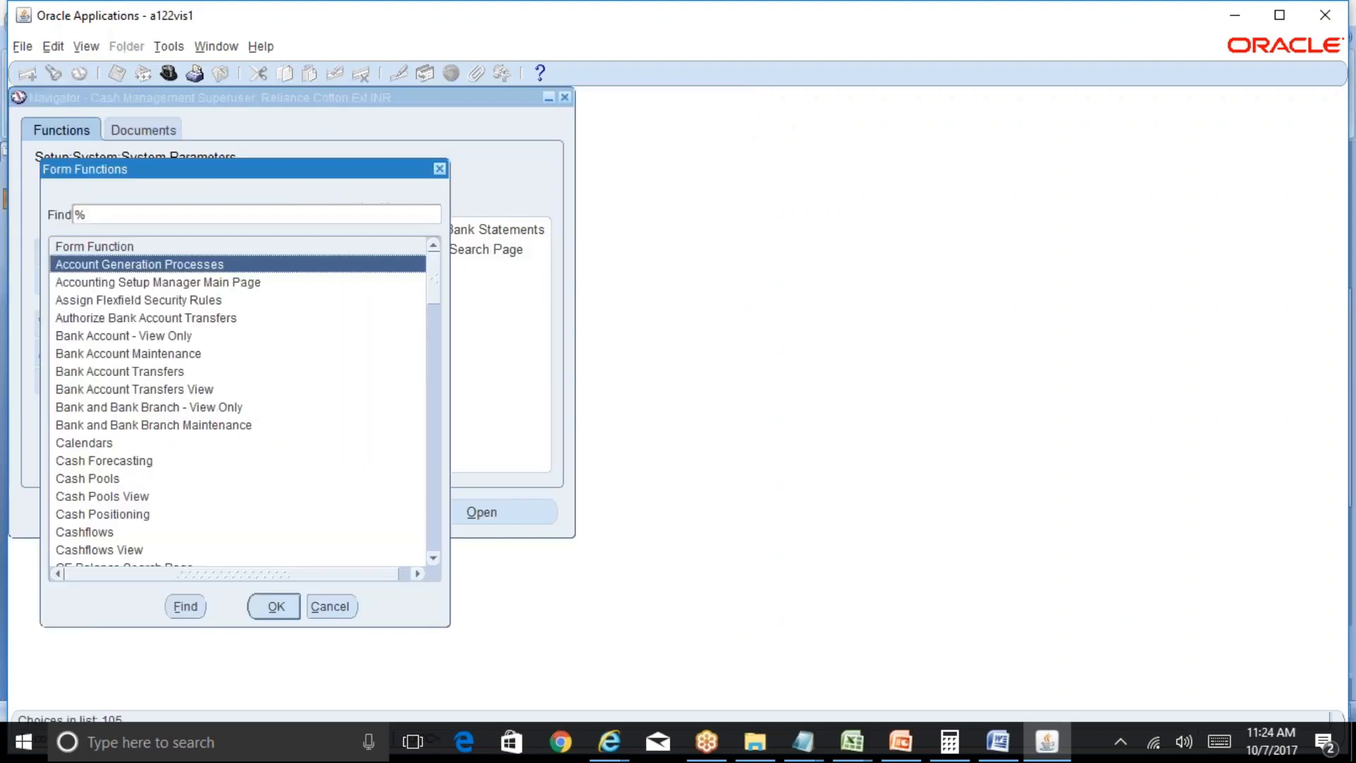
left_click(115, 215)
type("sign%")
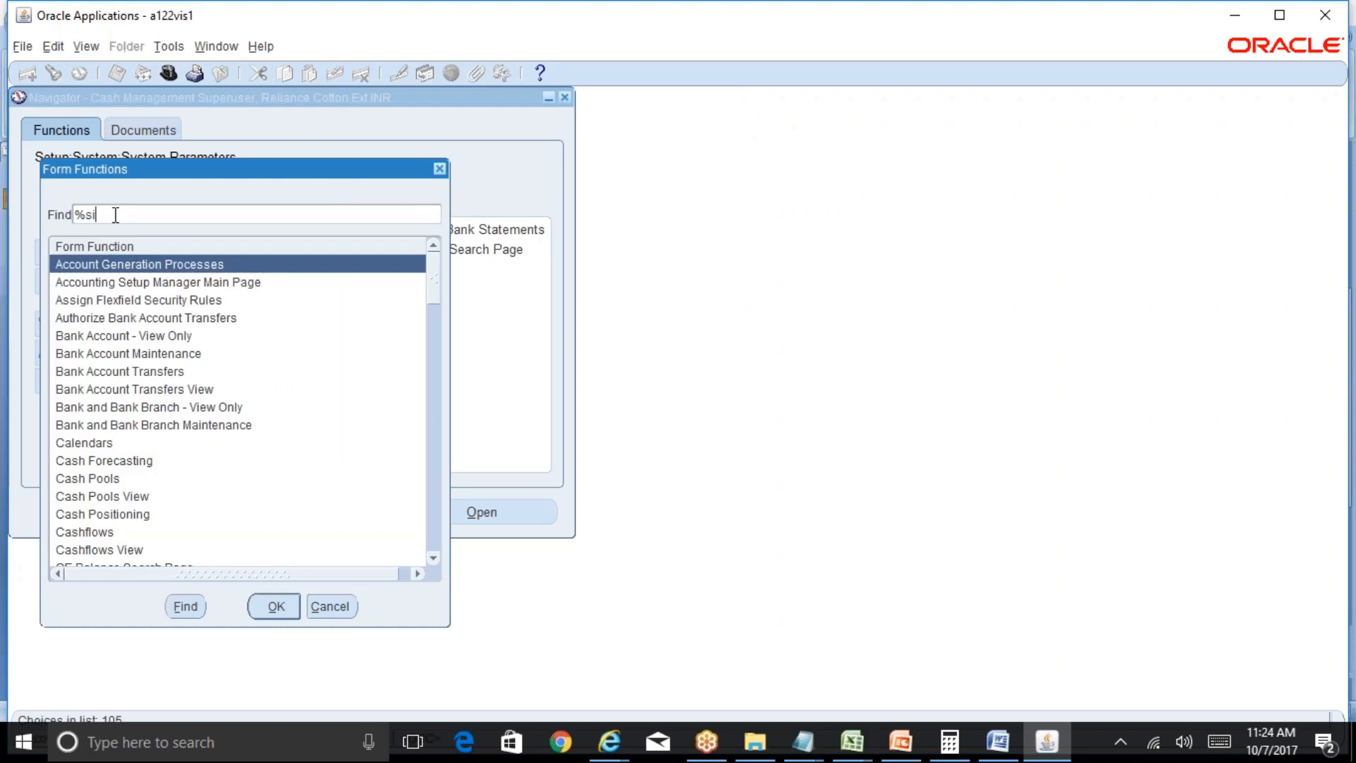
key("Return")
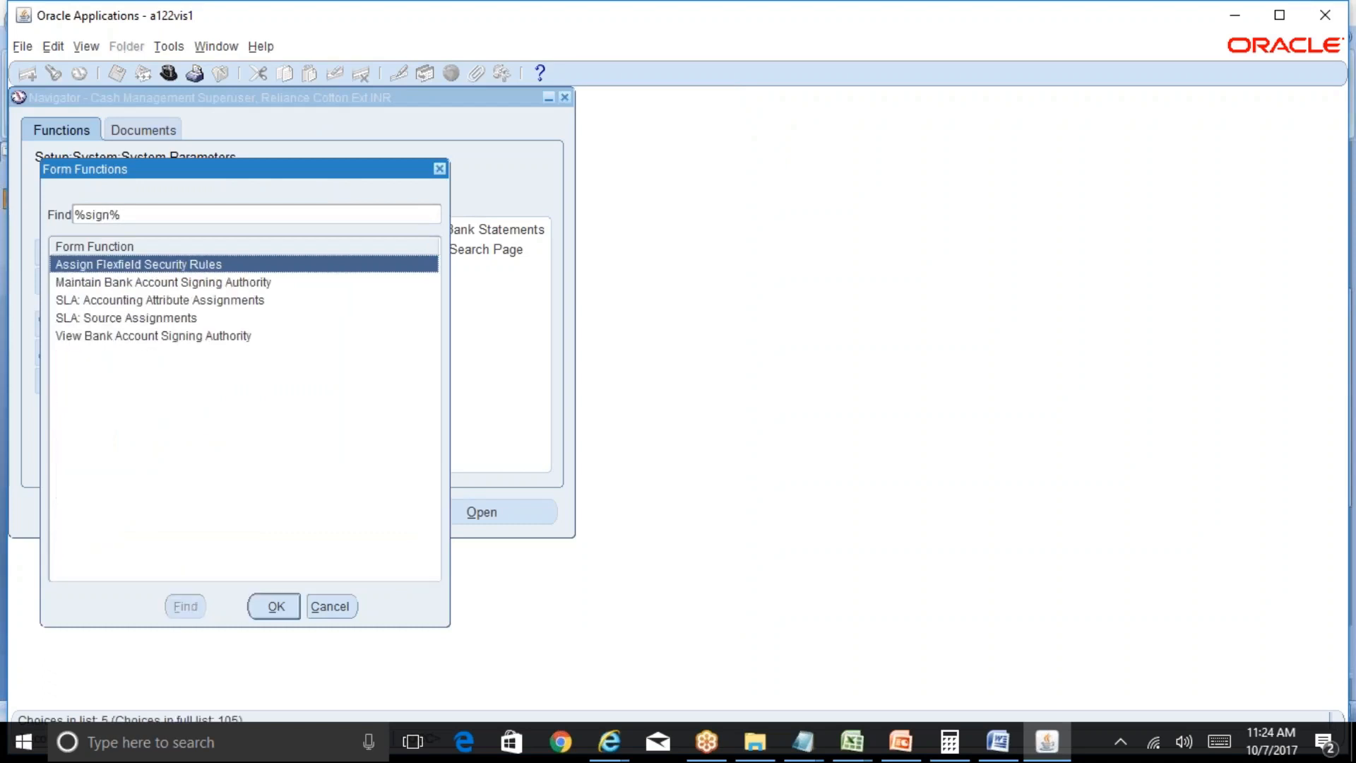
key("Down")
key("Down")
key("Down")
key("Down")
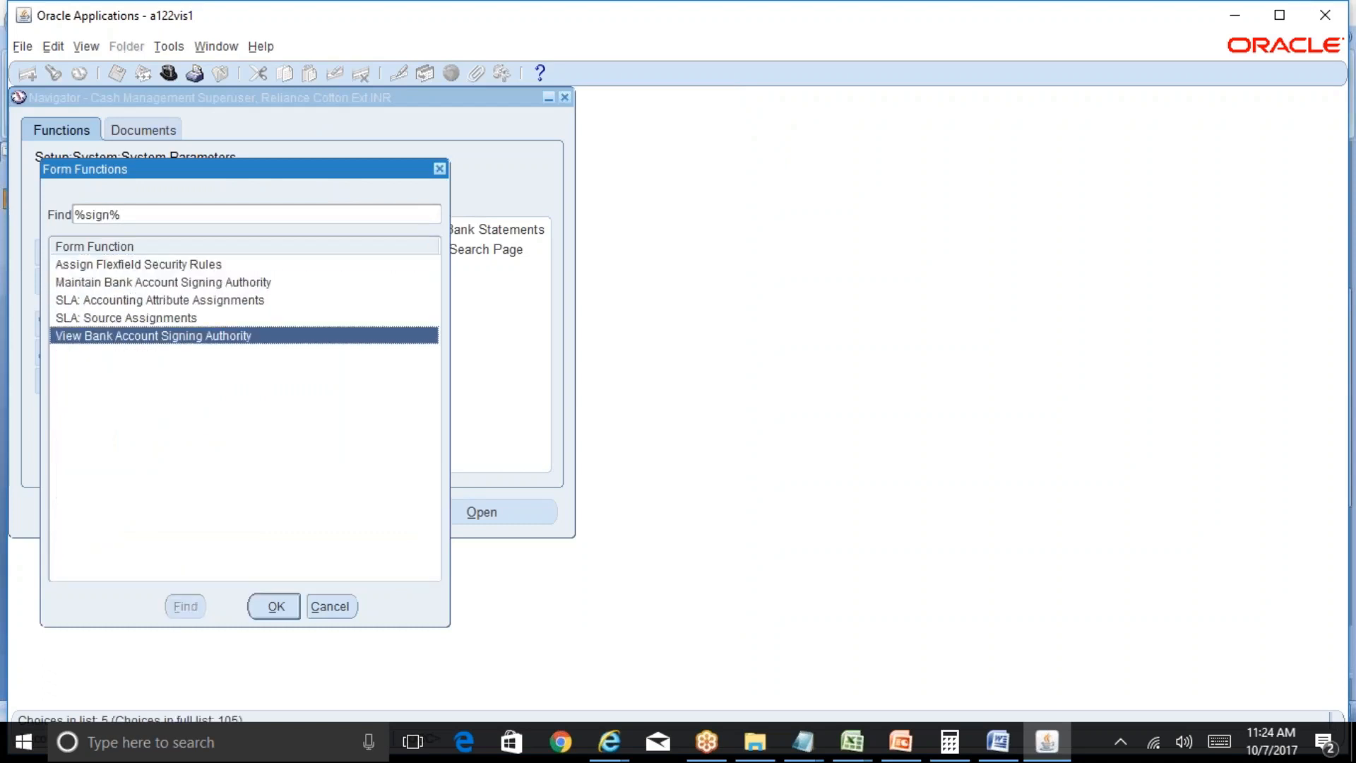
key("Return")
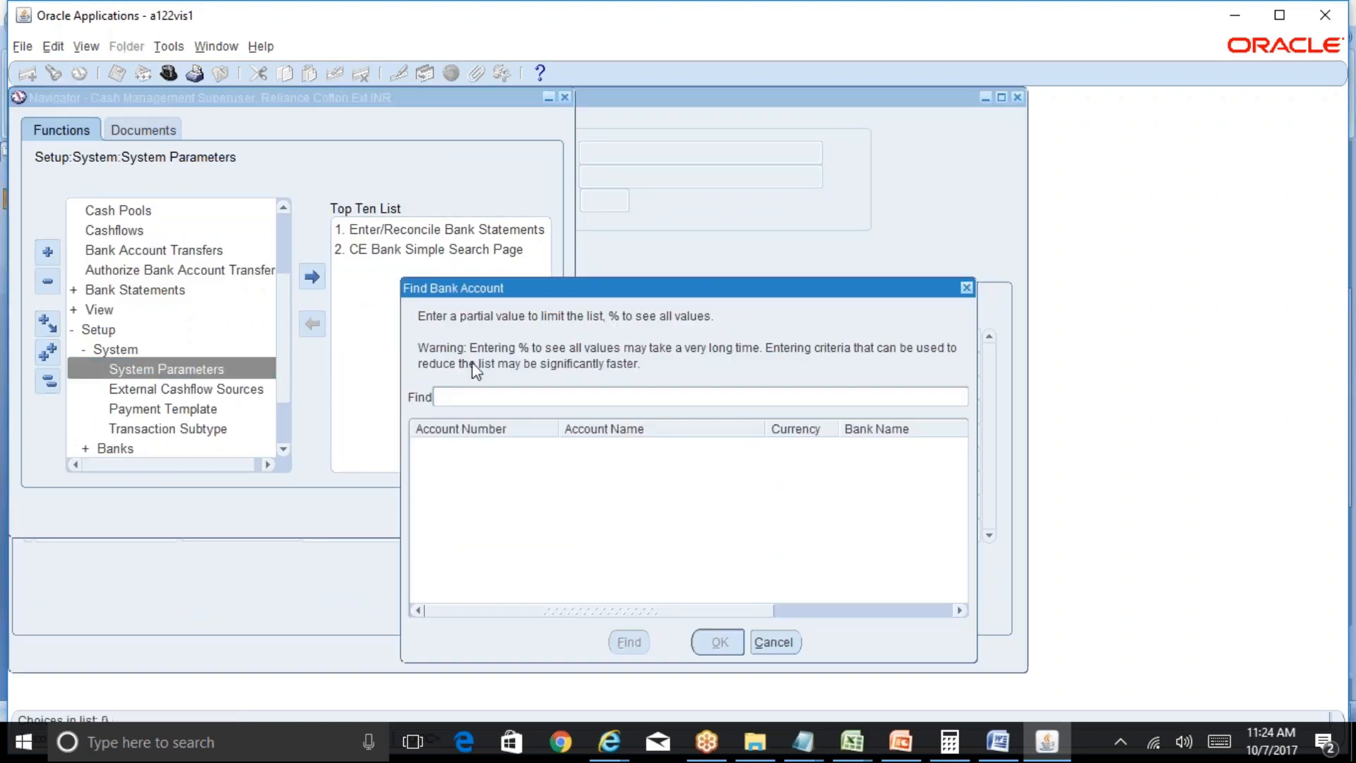
Step: Find bank accounts matching 5% and load the signing authority of the ICICI_Current account
type("5%")
key("Return")
key("Down")
key("Down")
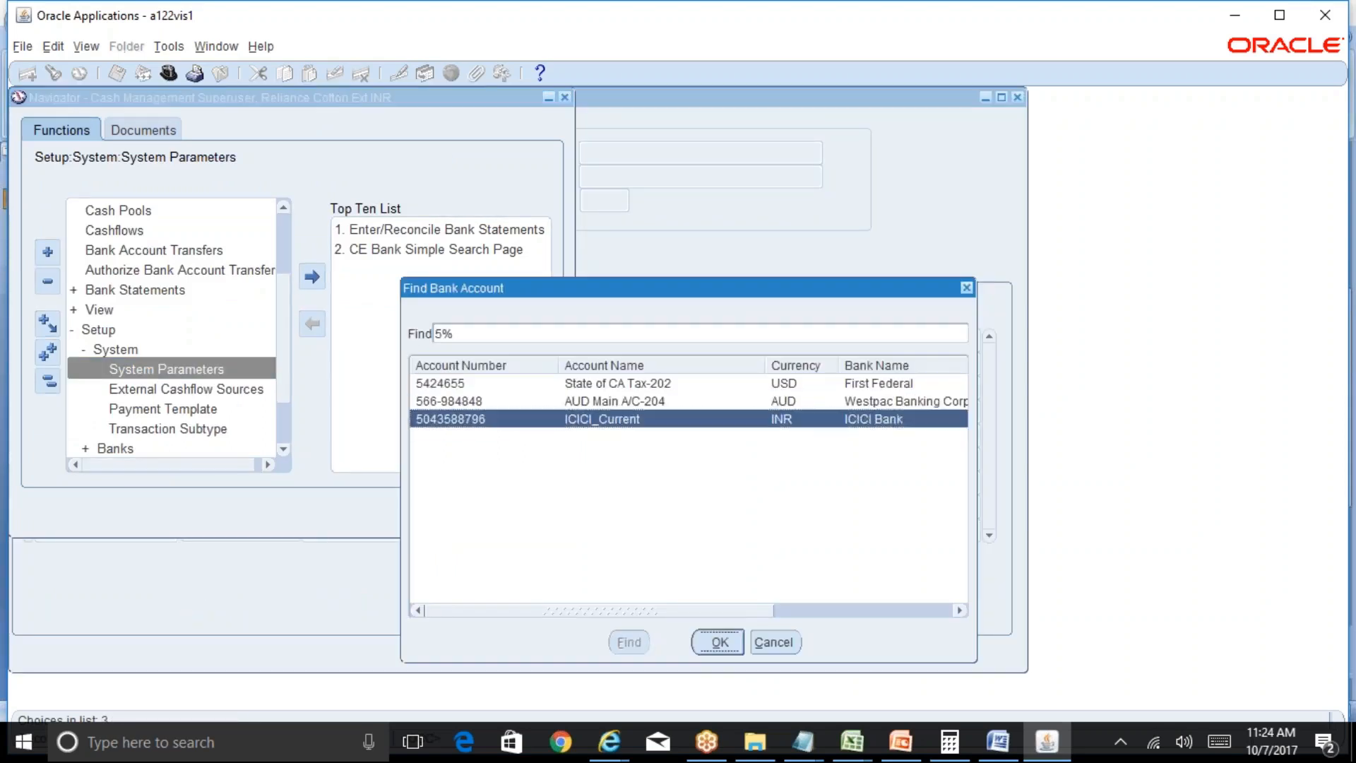
key("Return")
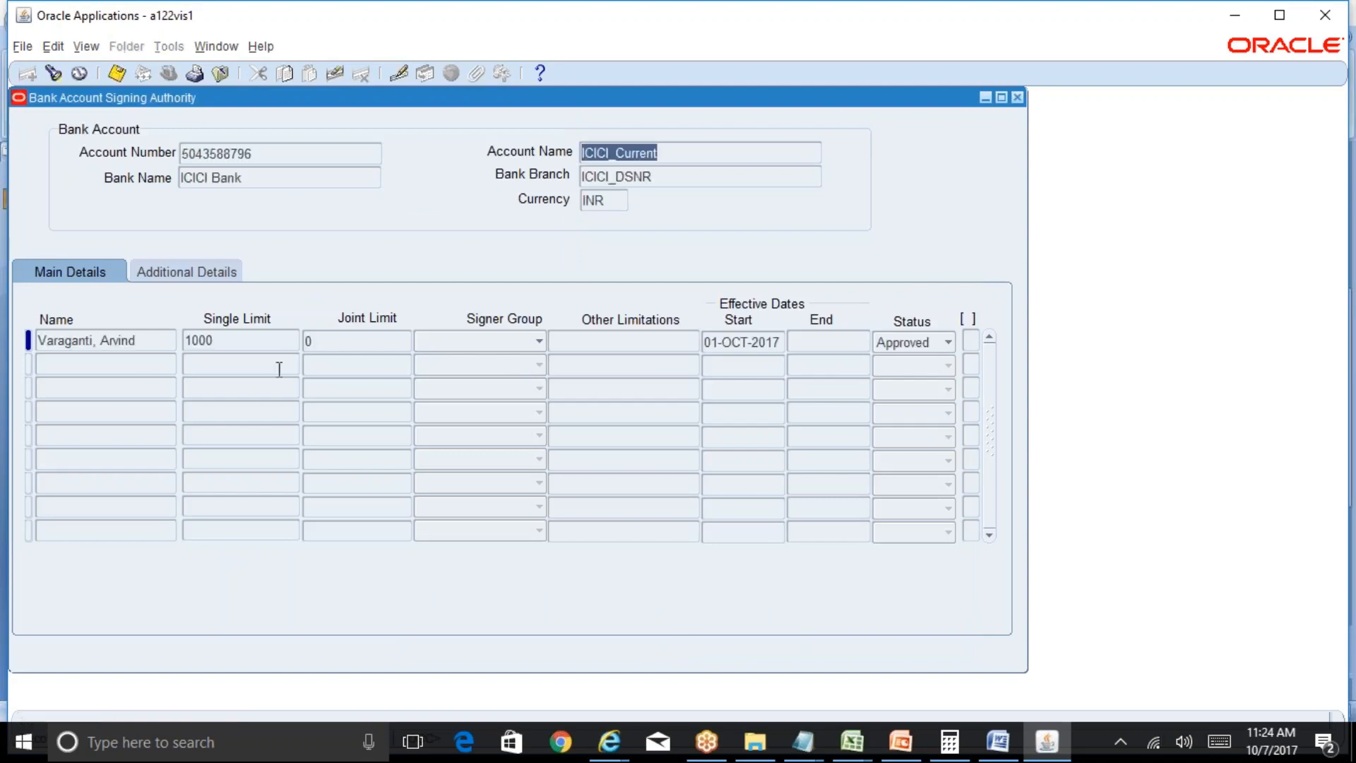
Step: Review the signer's name and single limit, try to add a second signer row, and close the view form
left_click(141, 340)
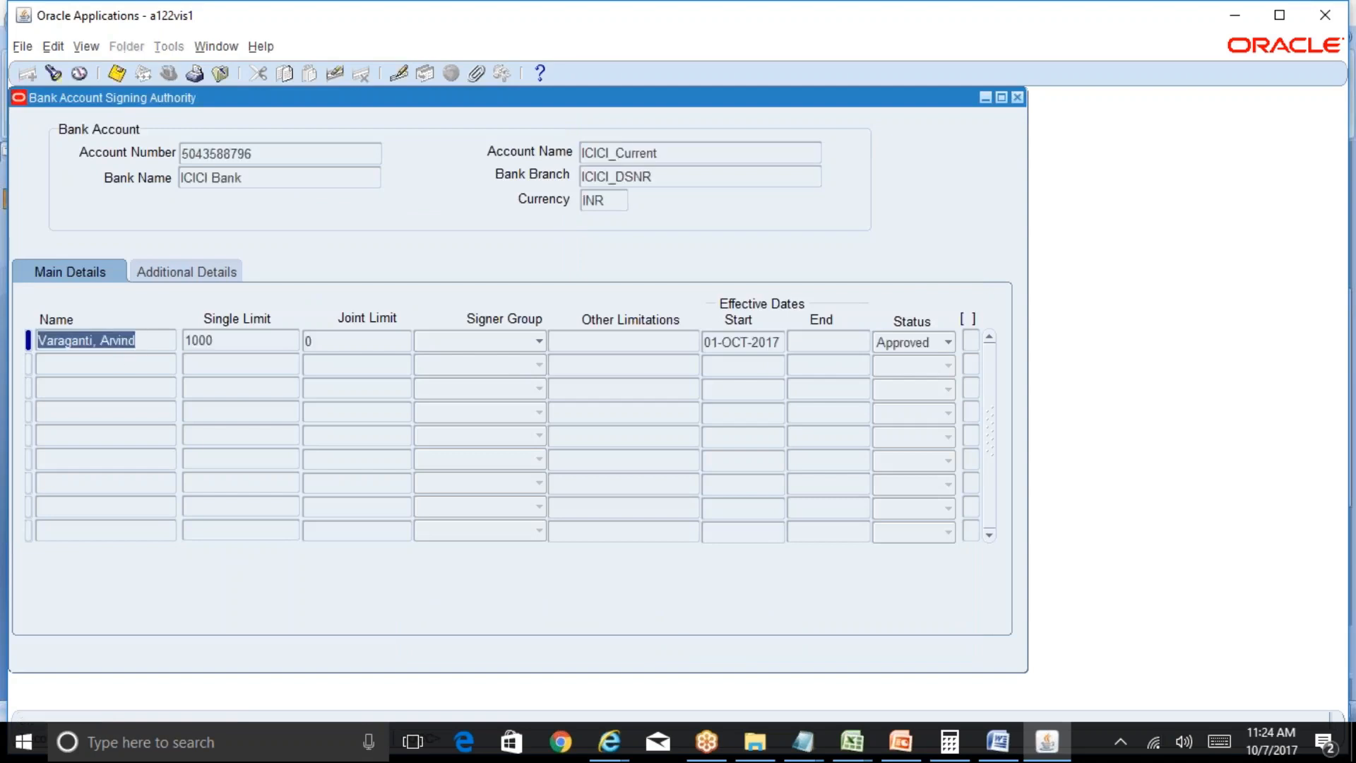
left_click(226, 344)
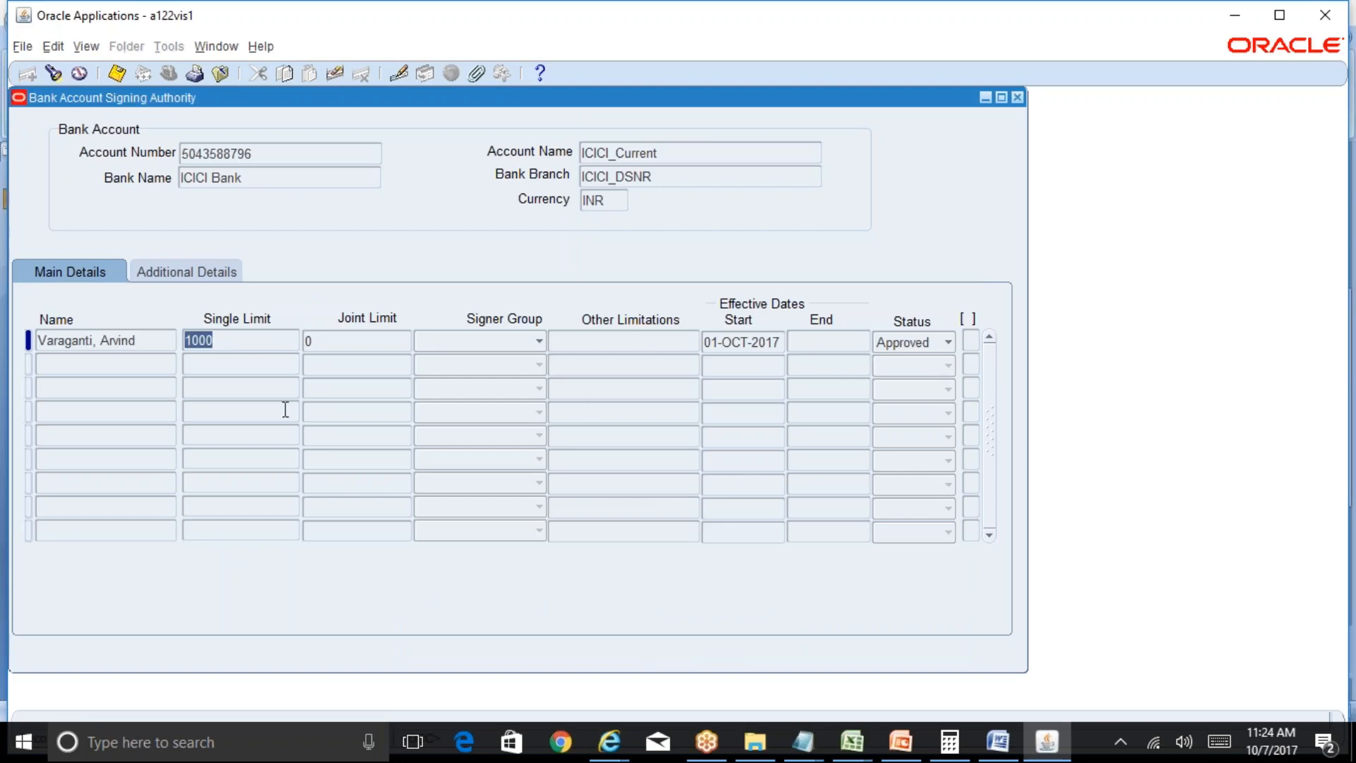
left_click(121, 365)
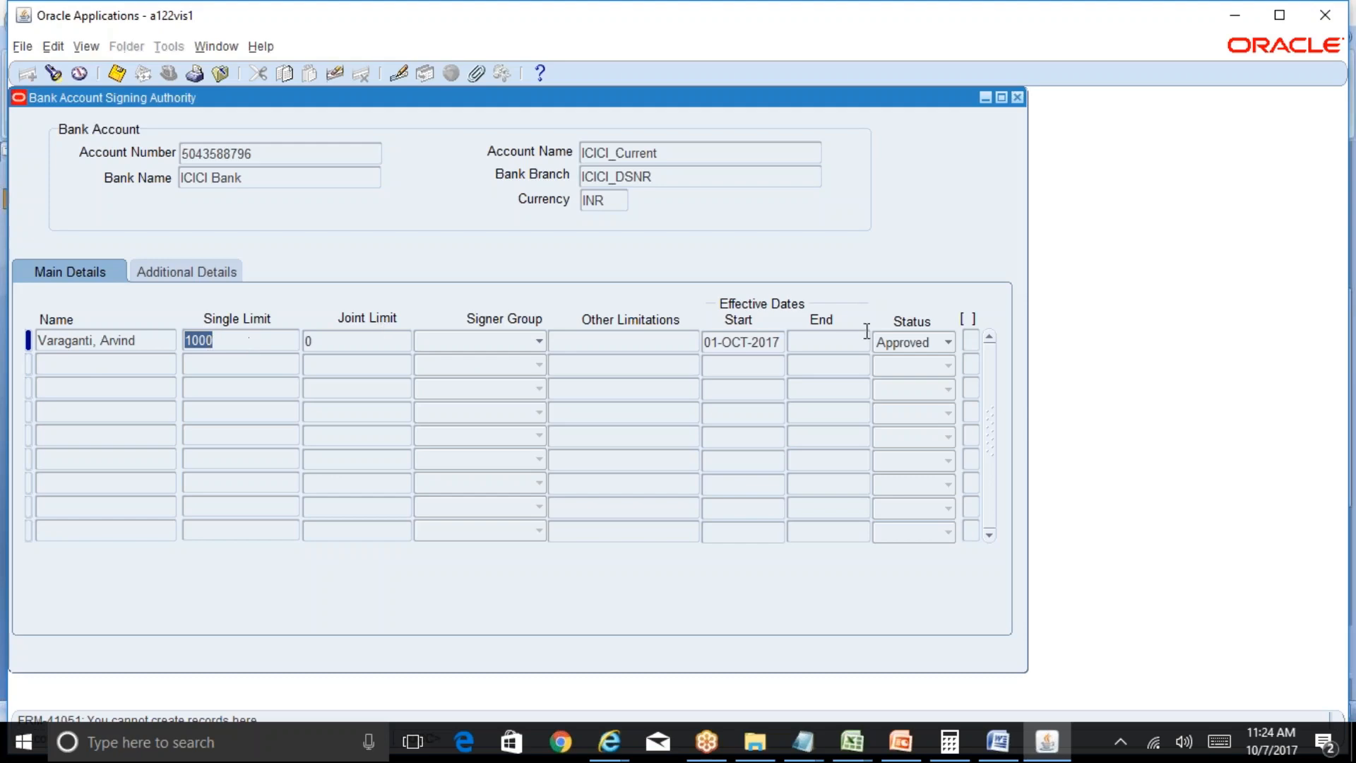
left_click(1018, 96)
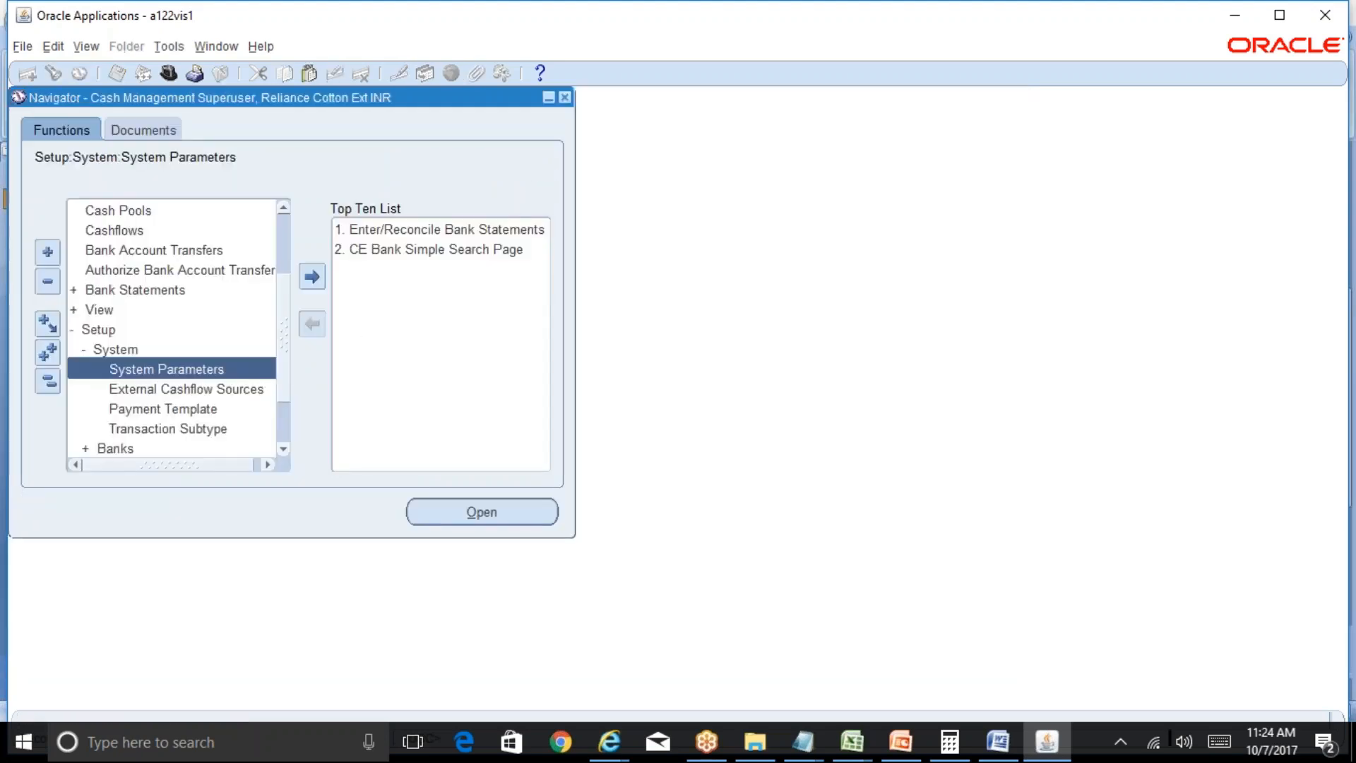
Step: Search the form functions for %sign% and open Maintain Bank Account Signing Authority
key("ctrl+f")
left_click(142, 217)
type("sign%")
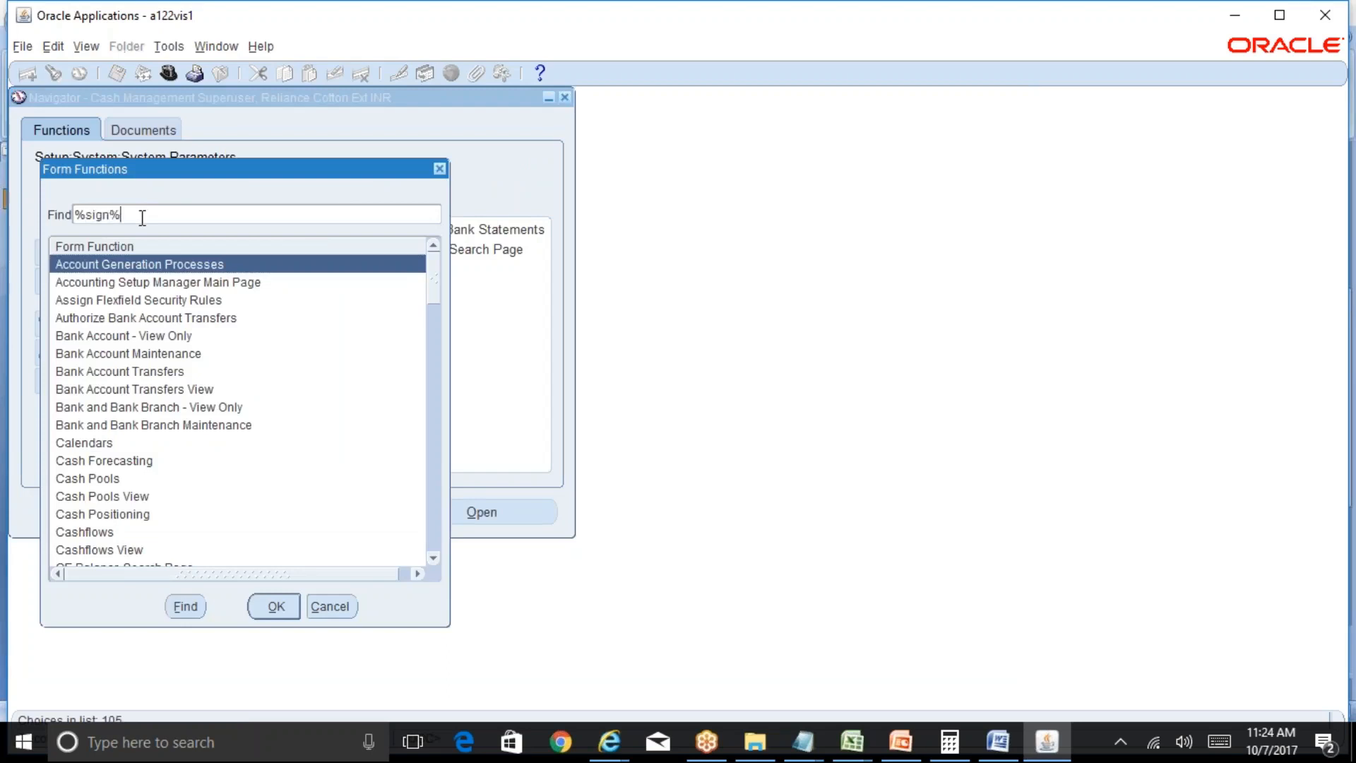
key("Return")
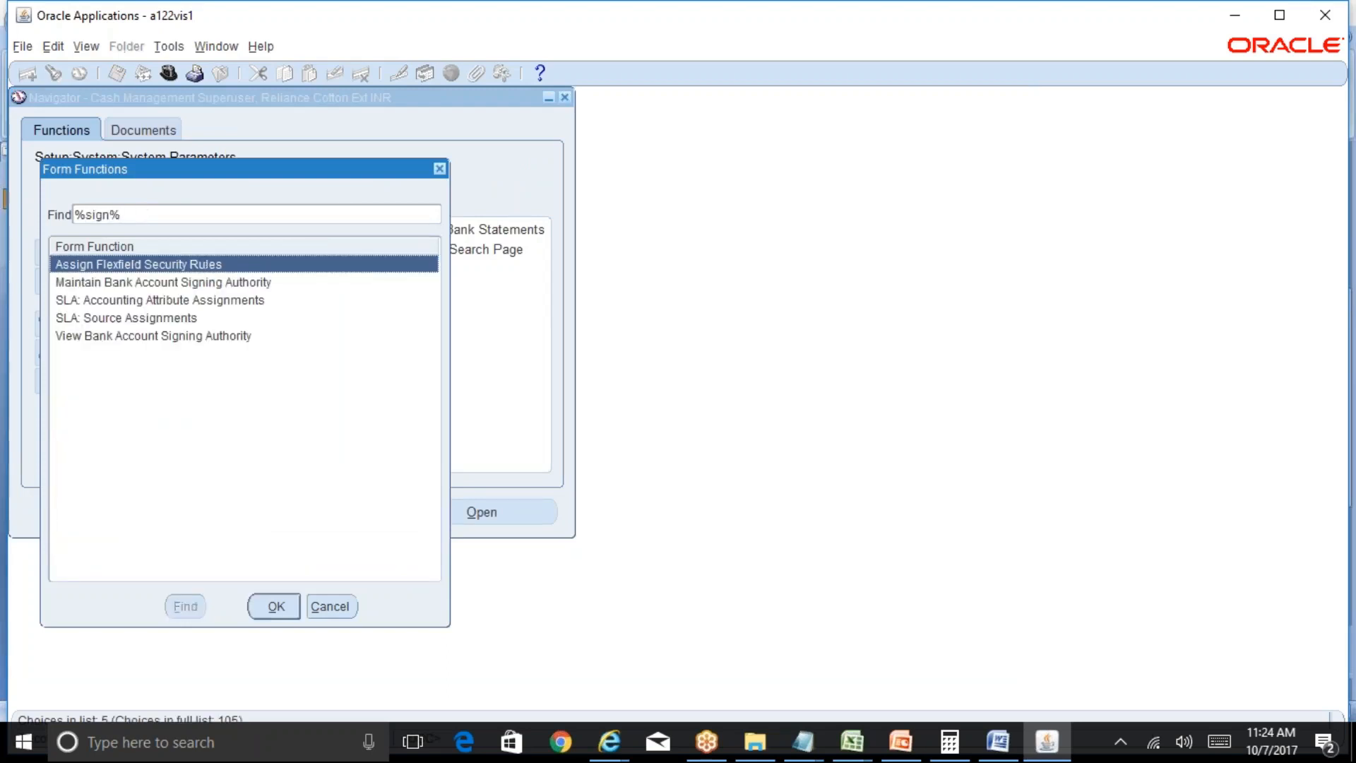
key("Down")
key("Return")
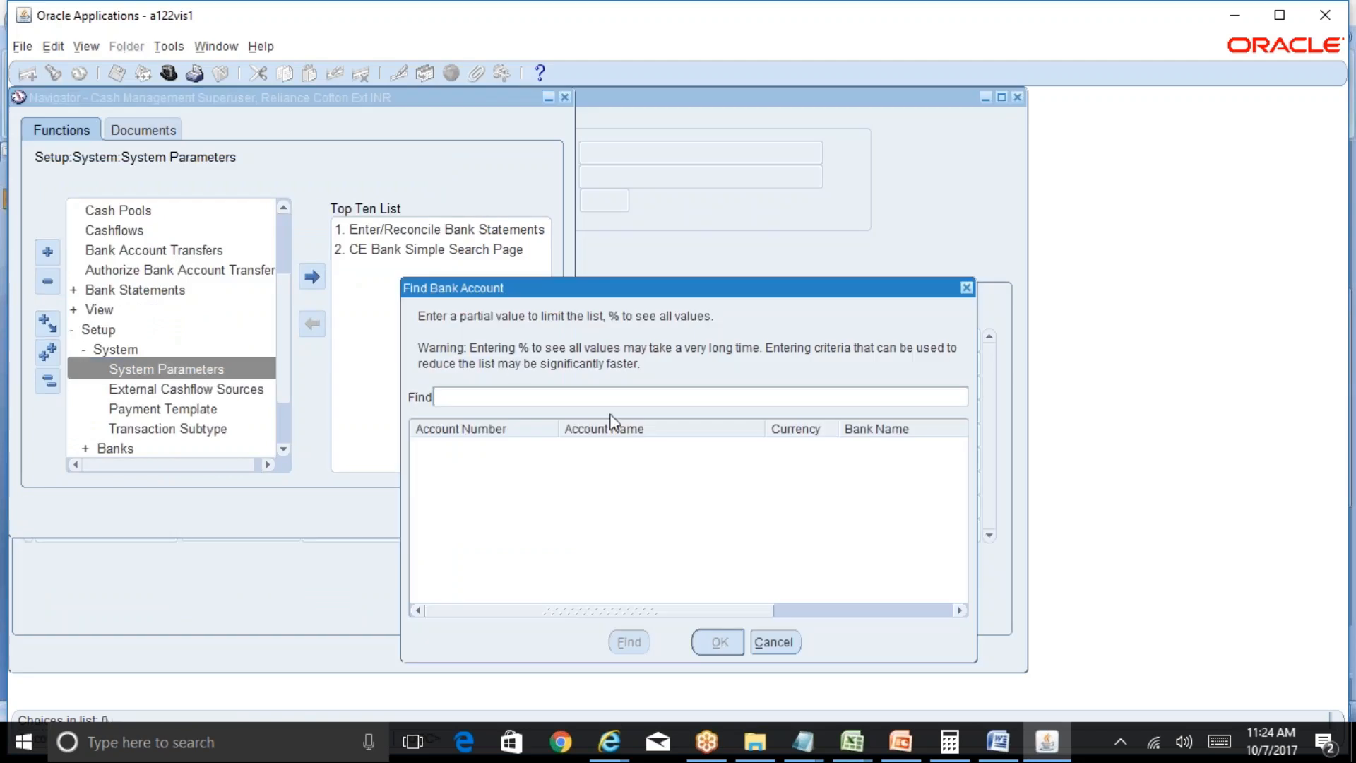
Step: Find bank accounts matching 5% and open the ICICI_Current account in the signing authority maintenance form
type("5%")
key("Return")
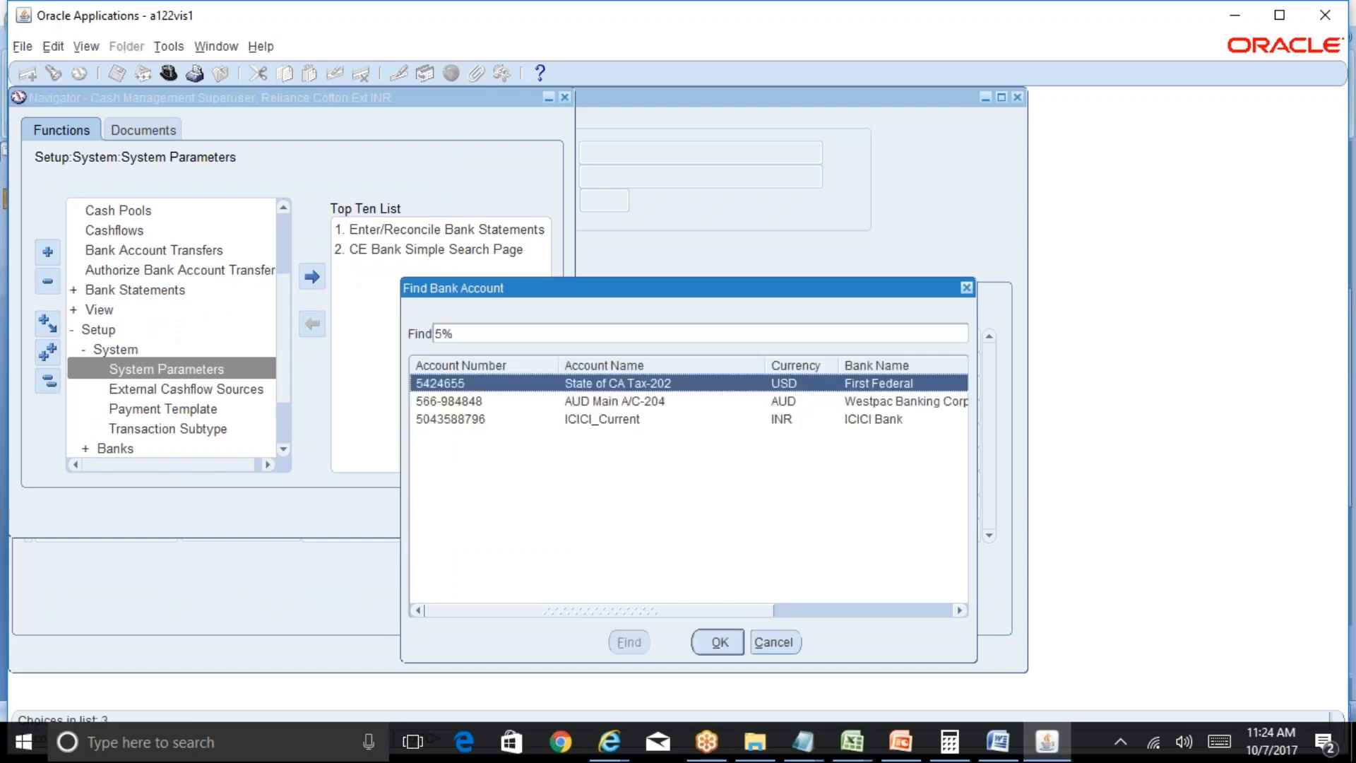
left_click(602, 419)
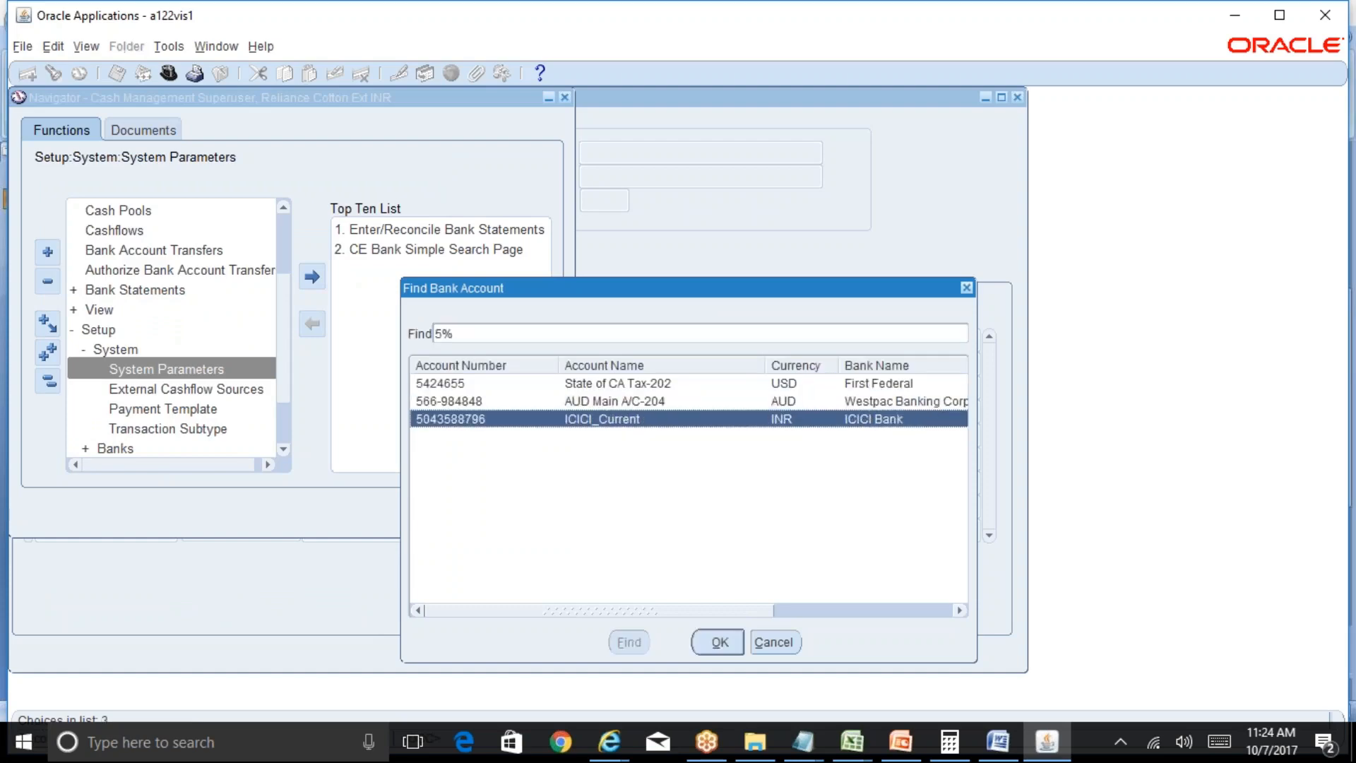
key("Return")
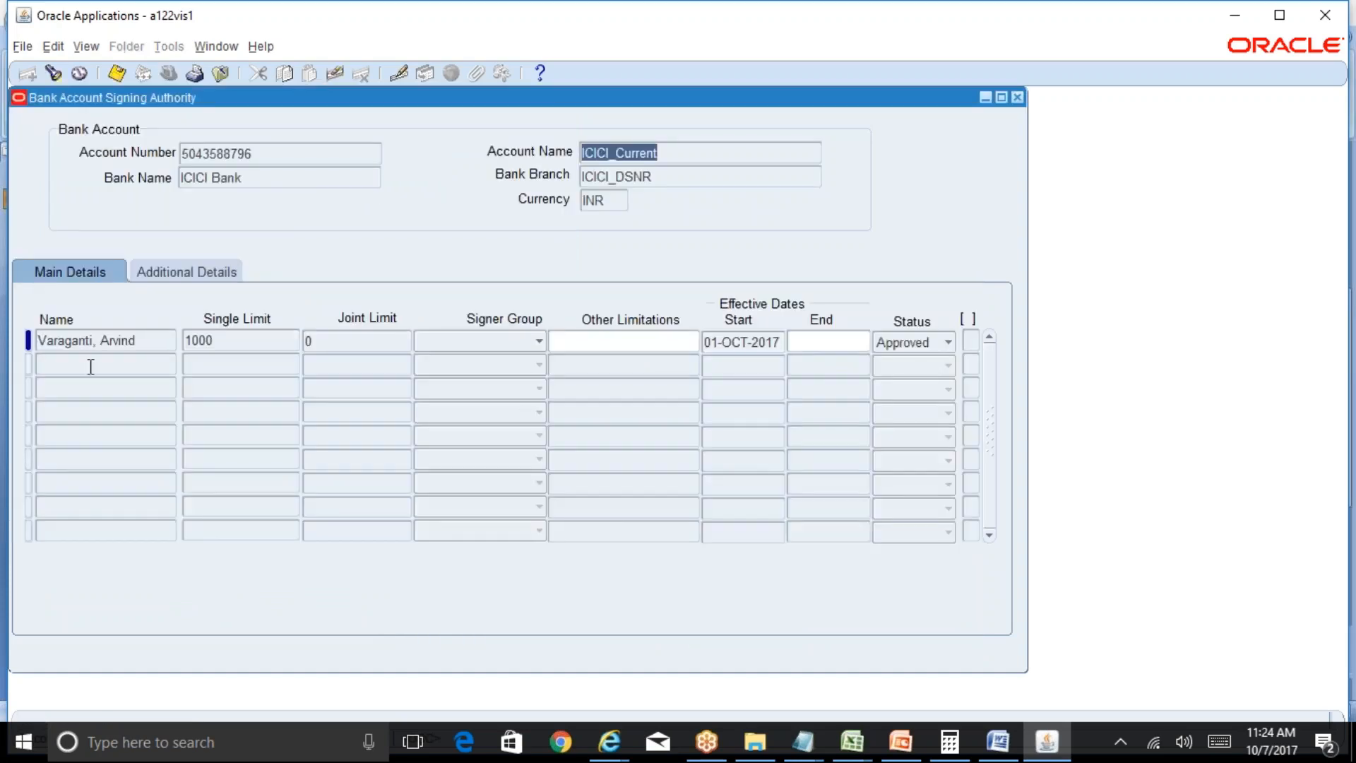
Step: Start a second signer row, check its available status options, and close the signing authority form without entering a signer
left_click(75, 368)
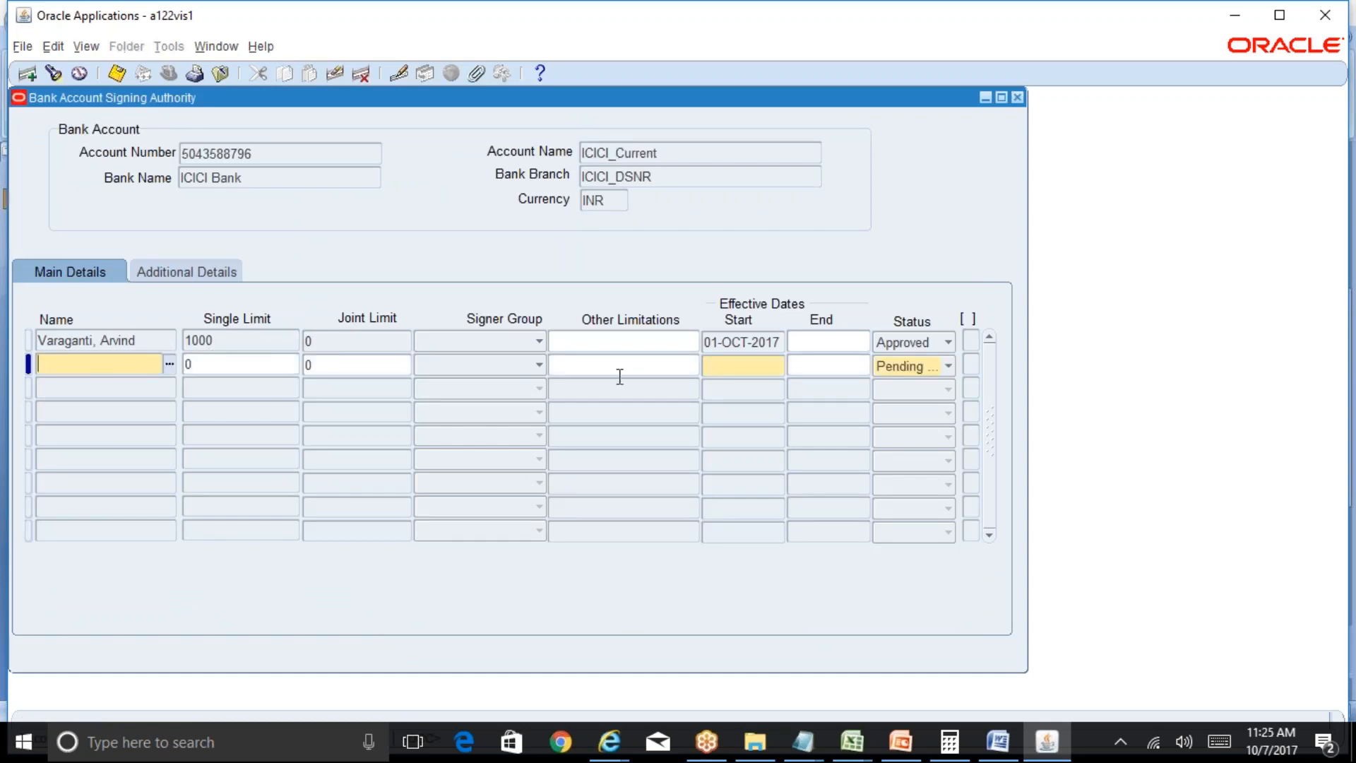
left_click(927, 374)
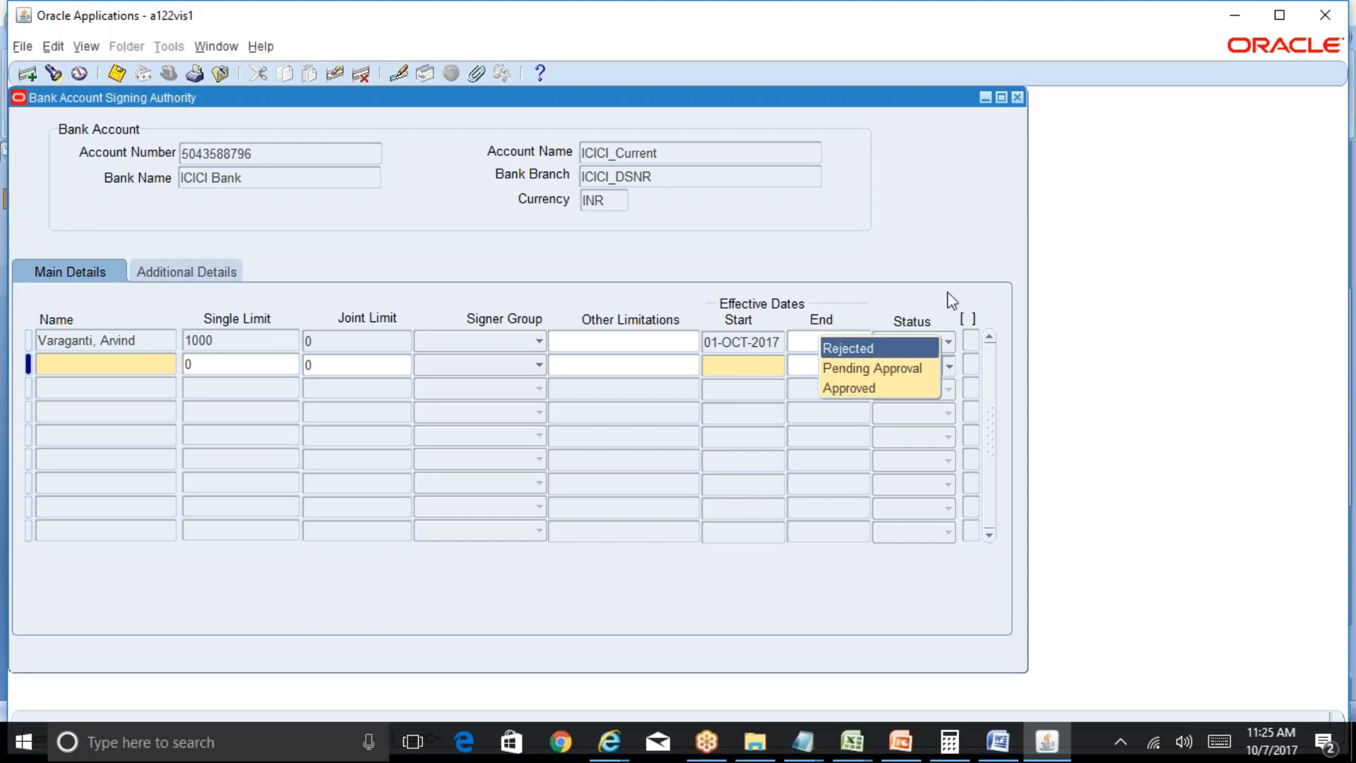
left_click(977, 274)
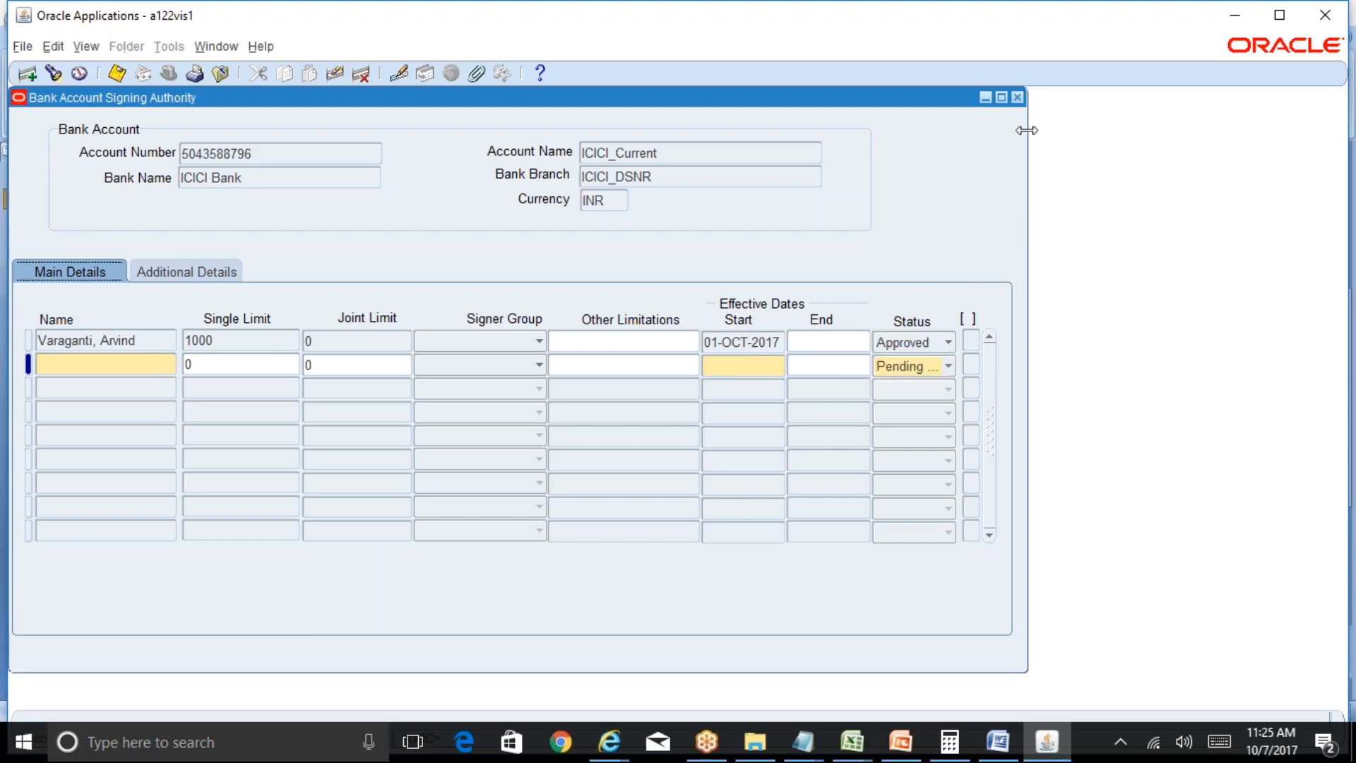
left_click(1017, 97)
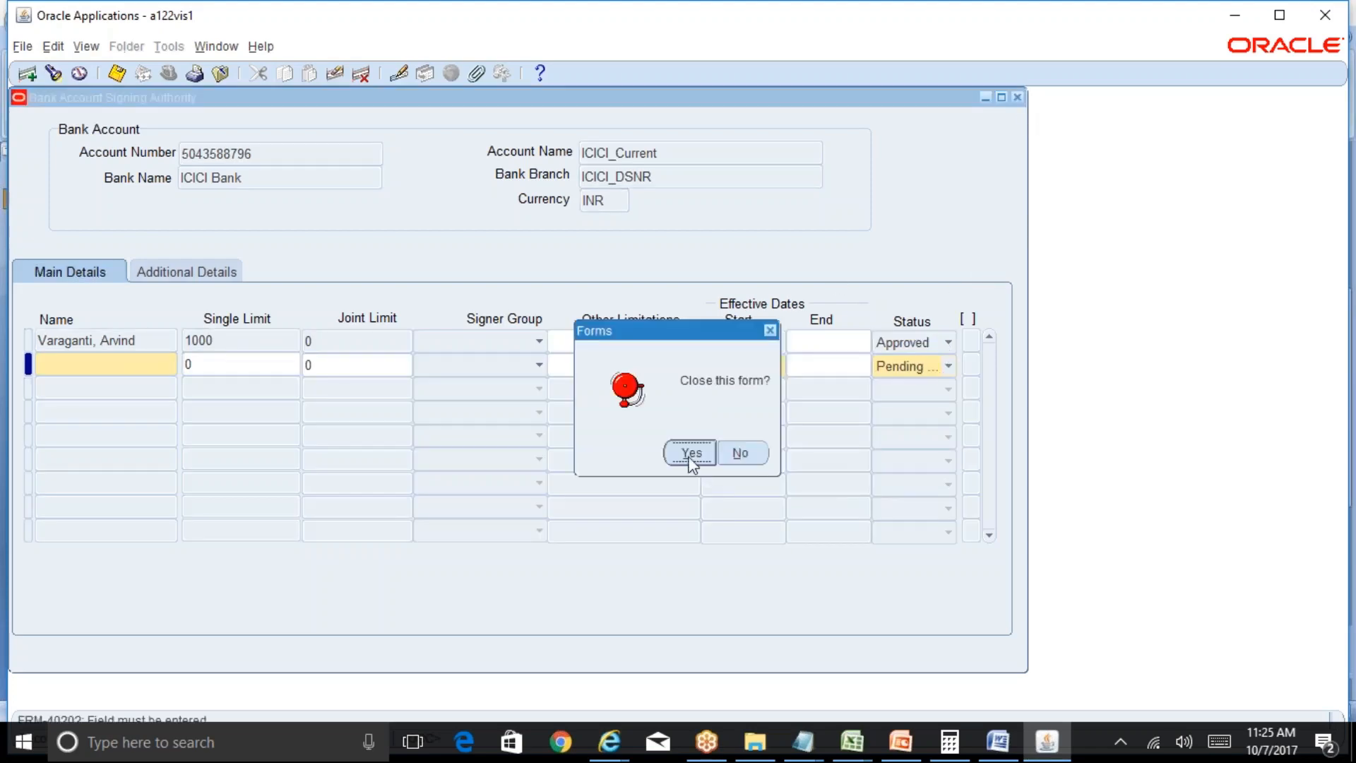
left_click(690, 456)
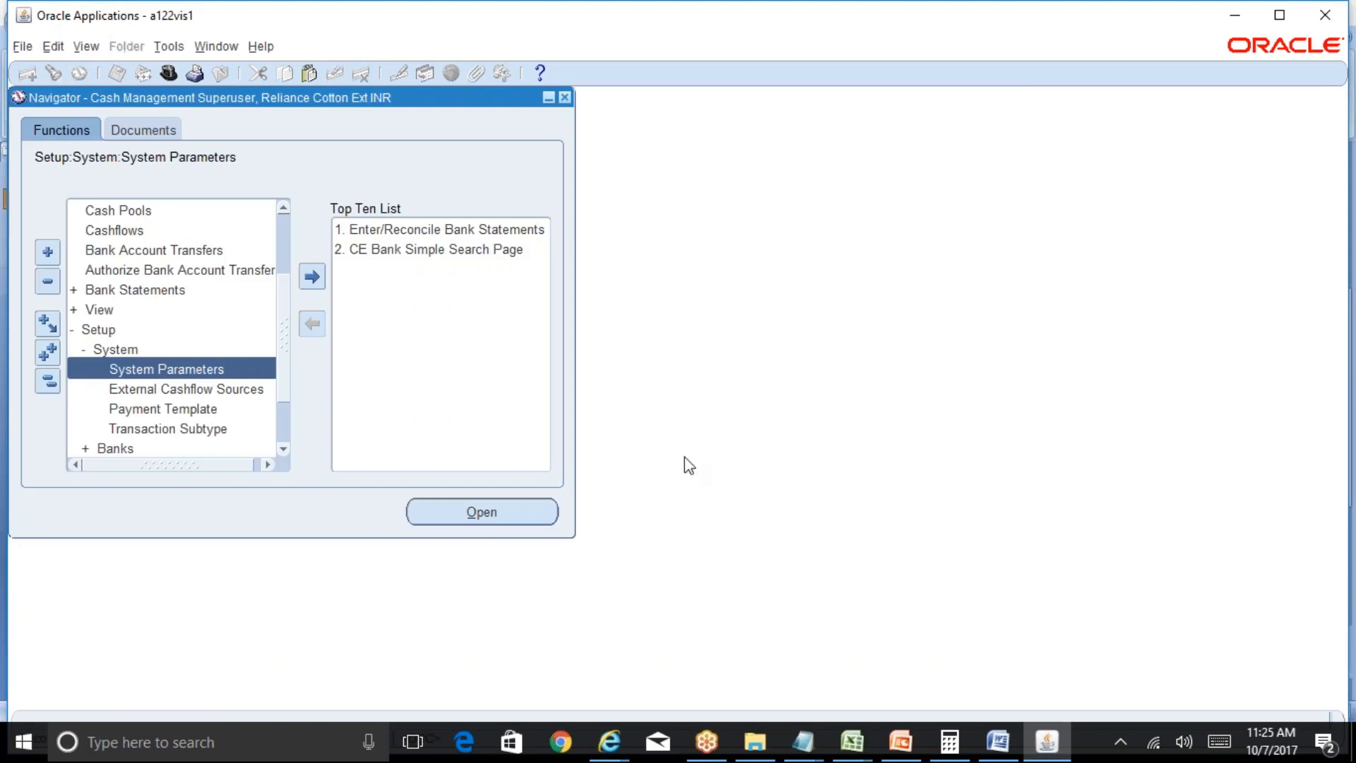
Step: Query System Parameters for legal entities matching Rel% and display the Cash Management Transactions settings of Reliance Textiles Inc
double_click(265, 368)
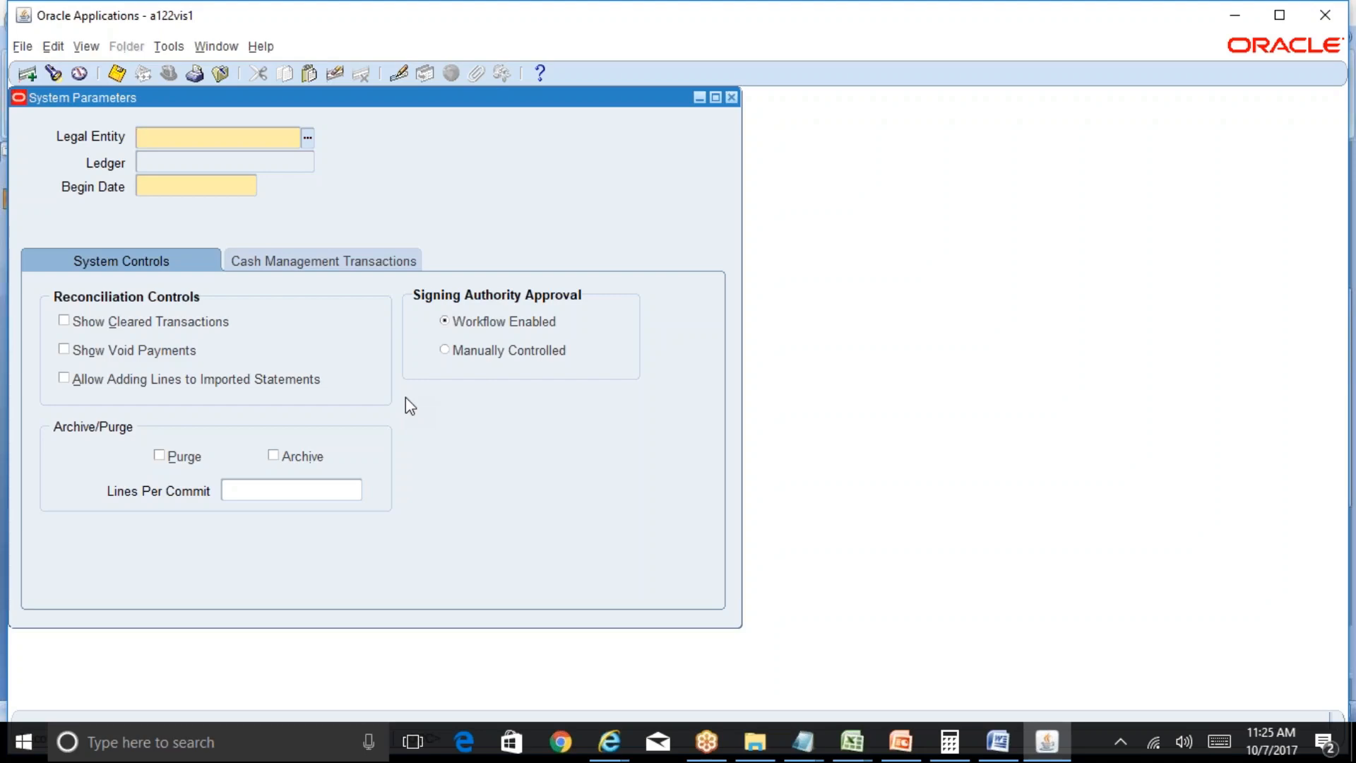
key("F11")
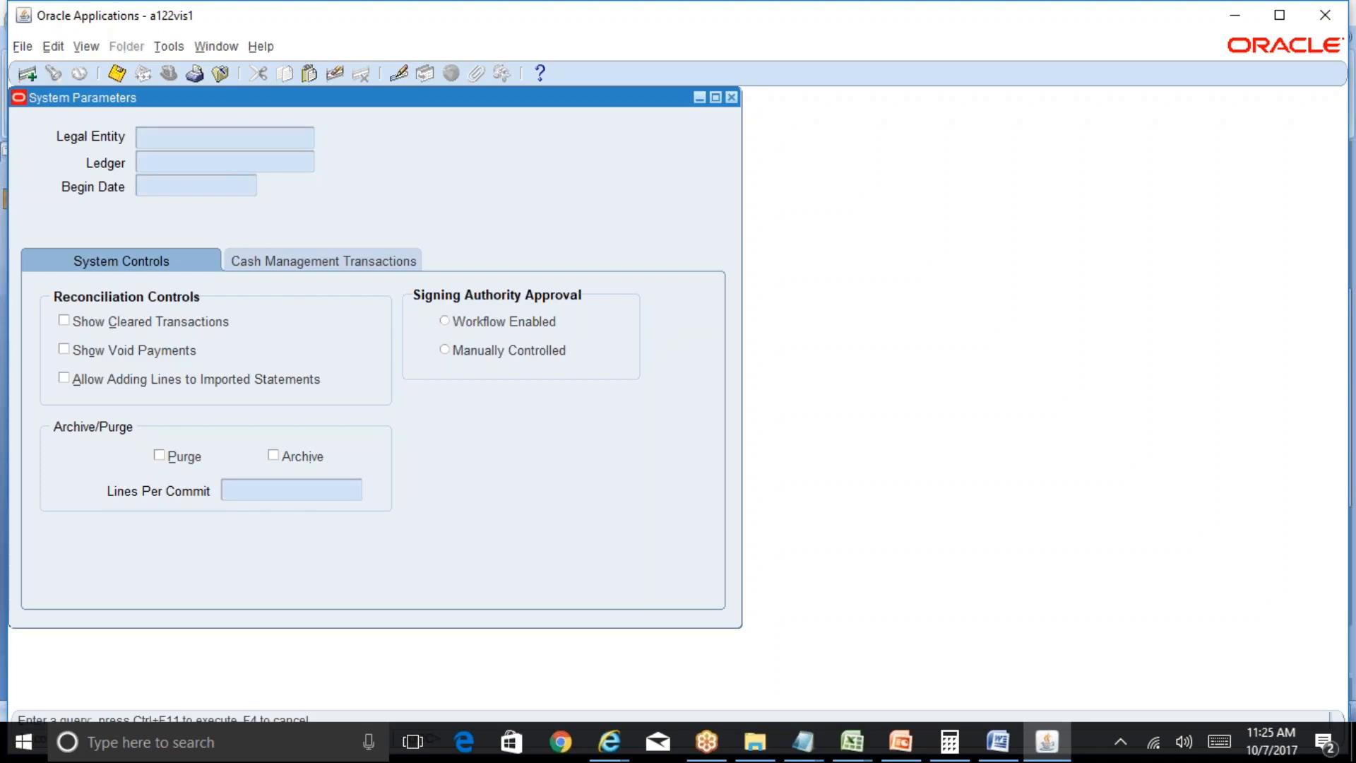
type("Rel%")
key("ctrl+F11")
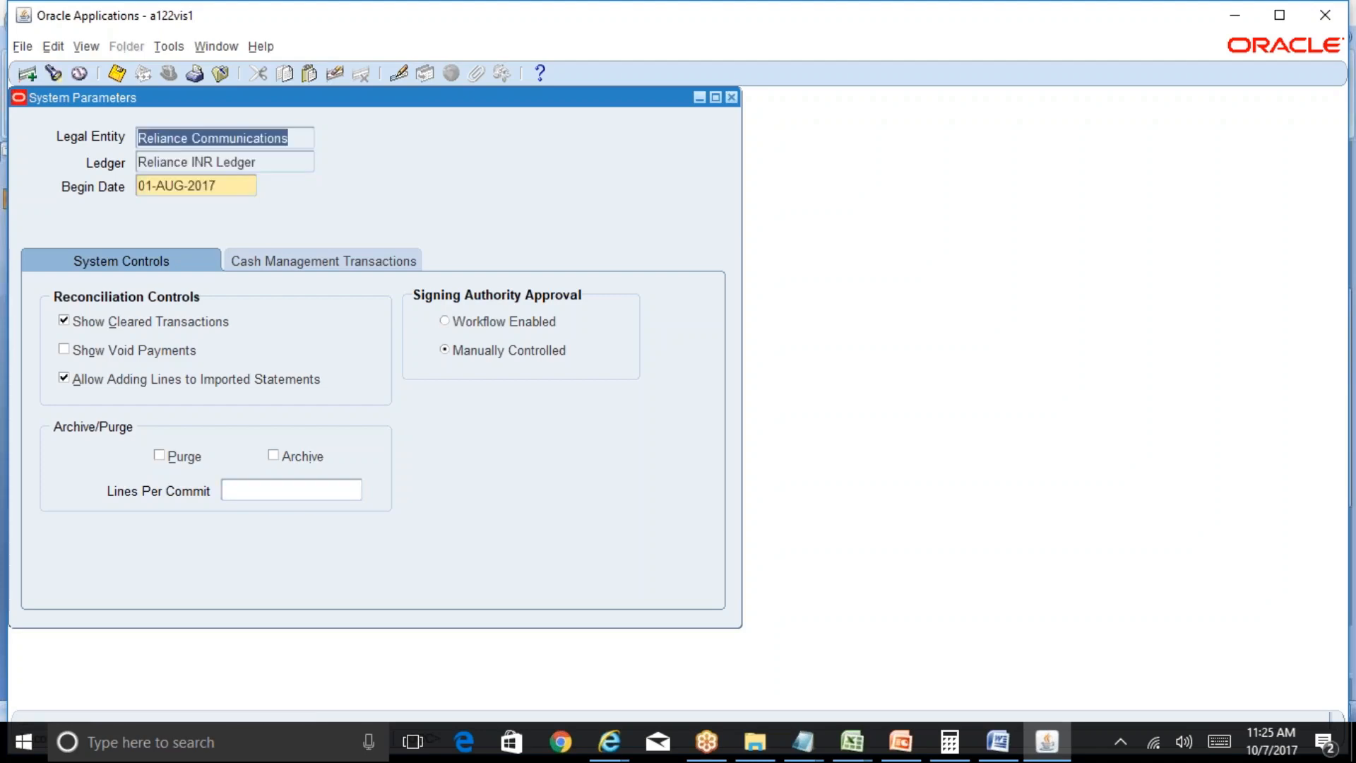
key("Down")
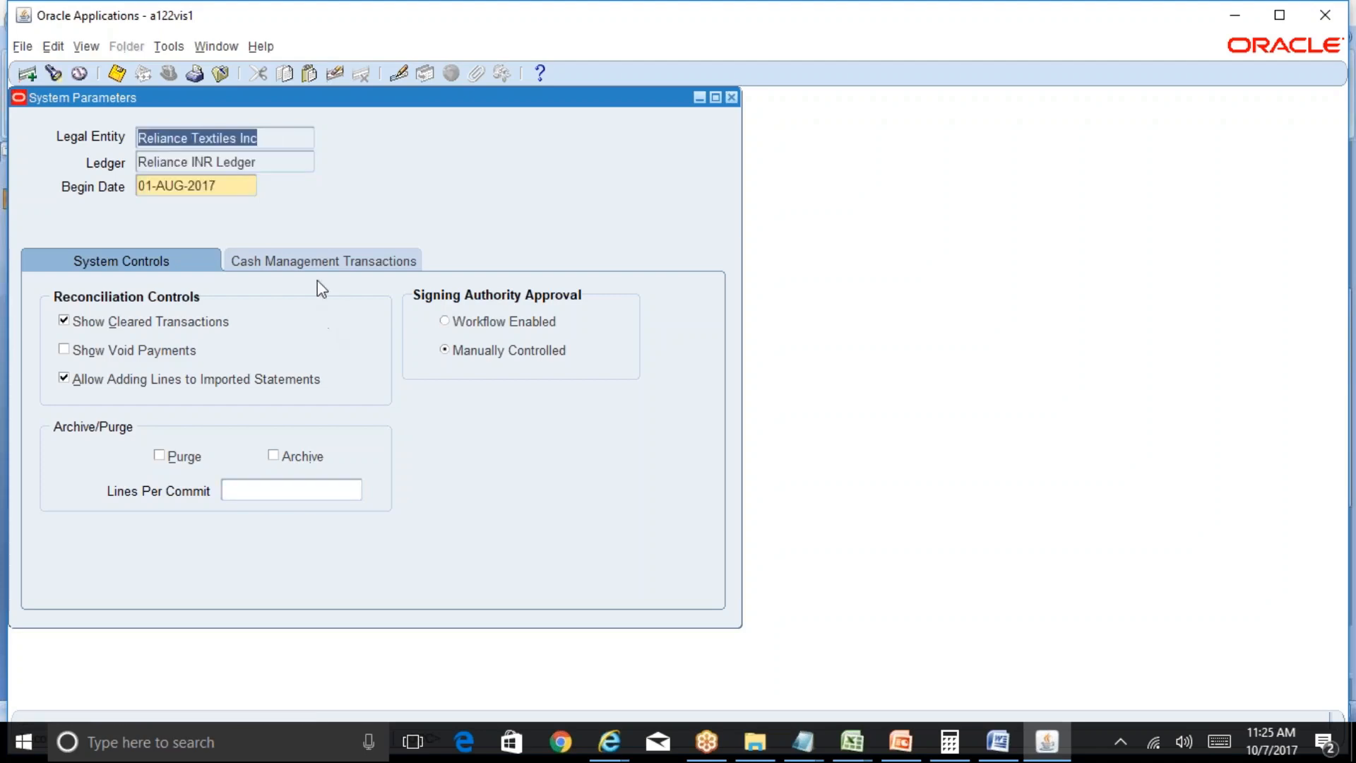
left_click(305, 262)
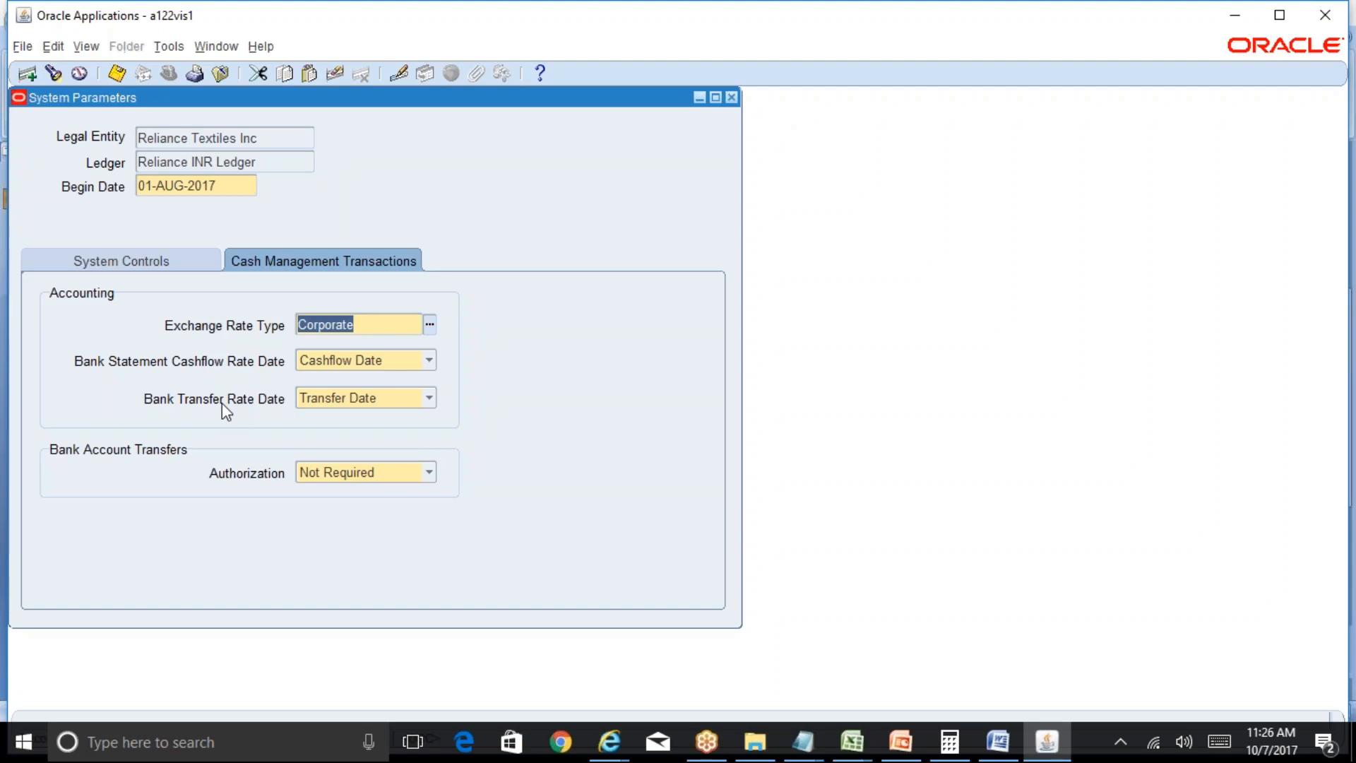
Step: Switch to the R12 Table of Contents workbook in Excel and open the Running Notes_AR sheet
left_click(854, 747)
left_click(807, 650)
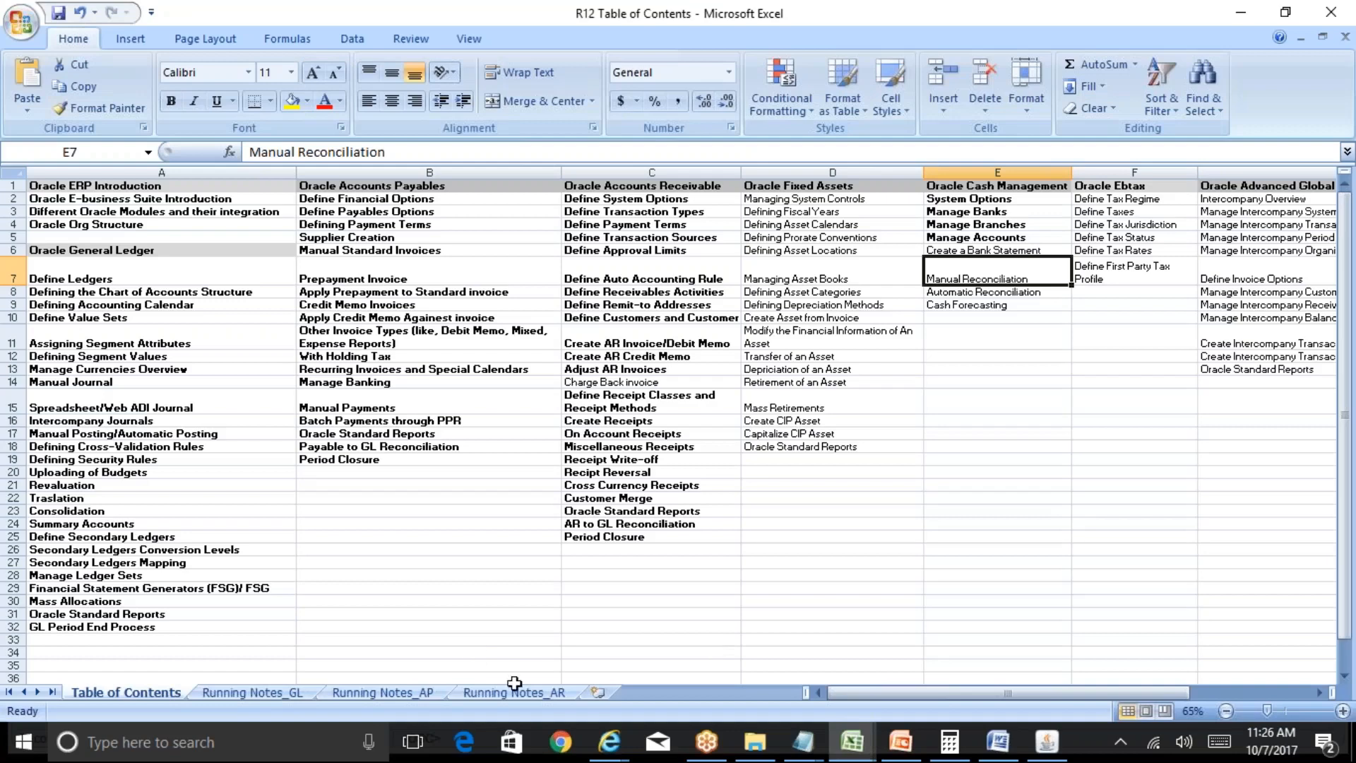
left_click(555, 690)
Step: Enter "ICICI Bank Account" in cell T72, in the empty area below the ABC Textiles entry
left_click(423, 612)
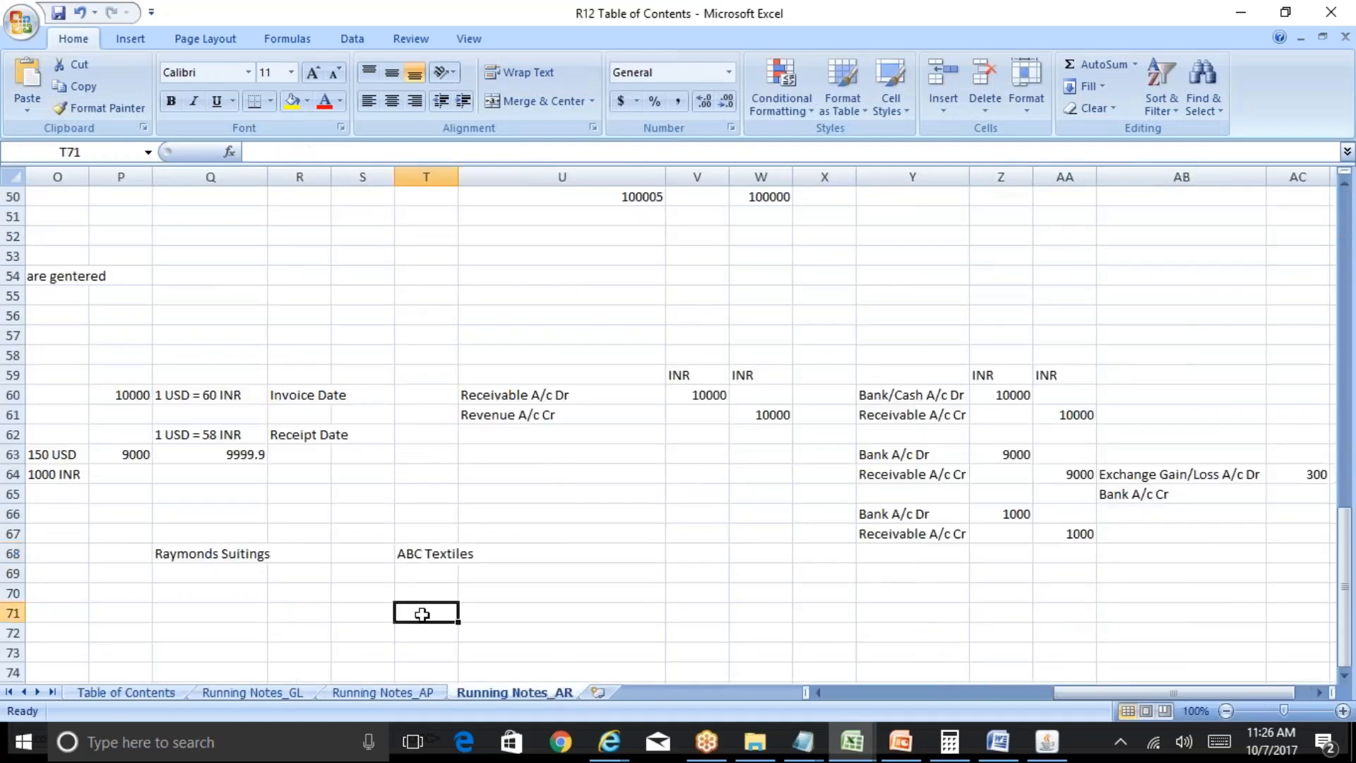
key("Return")
key("Down")
key("Down")
key("Down")
key("Down")
key("Down")
key("Down")
key("Down")
key("Down")
key("Down")
key("Down")
key("Up")
key("Up")
key("Up")
key("Up")
key("Up")
key("Up")
key("Up")
key("Up")
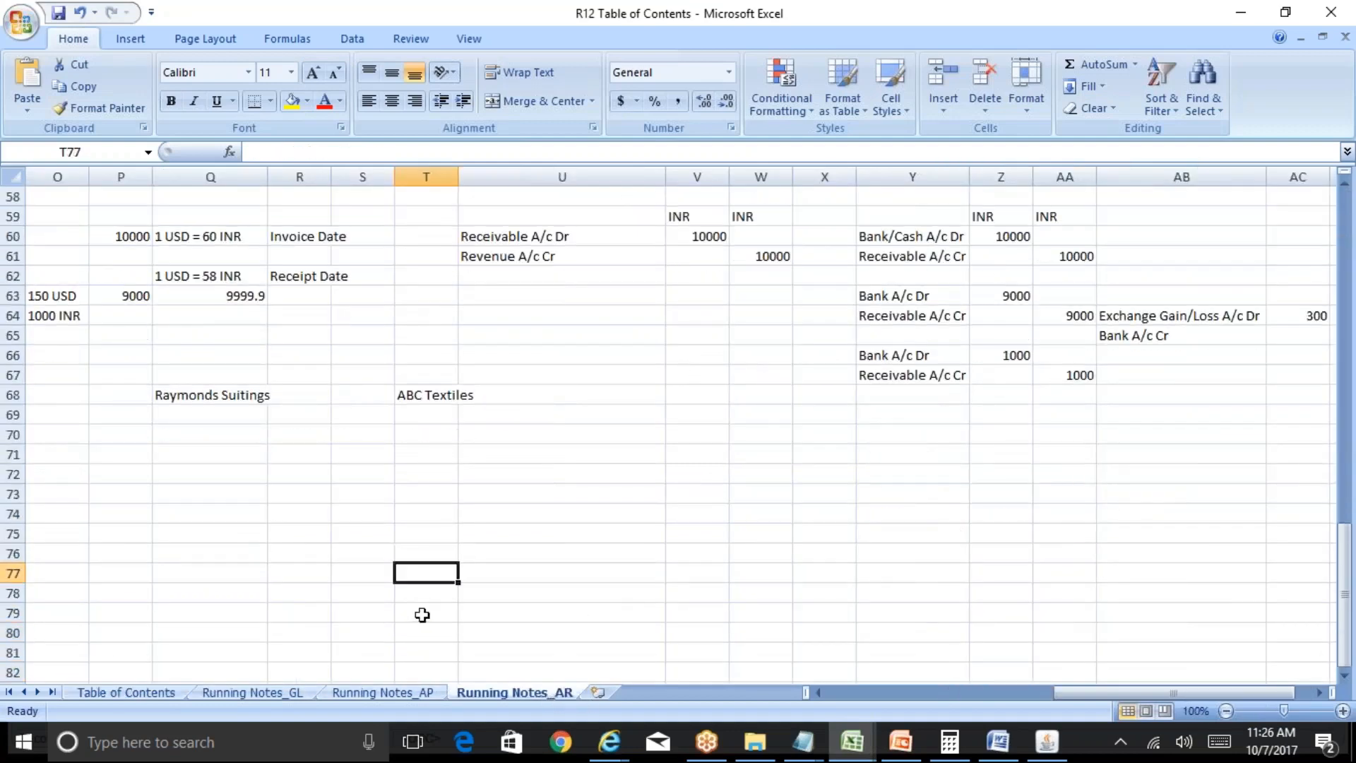
key("Up")
key("Up")
type("ICICI ")
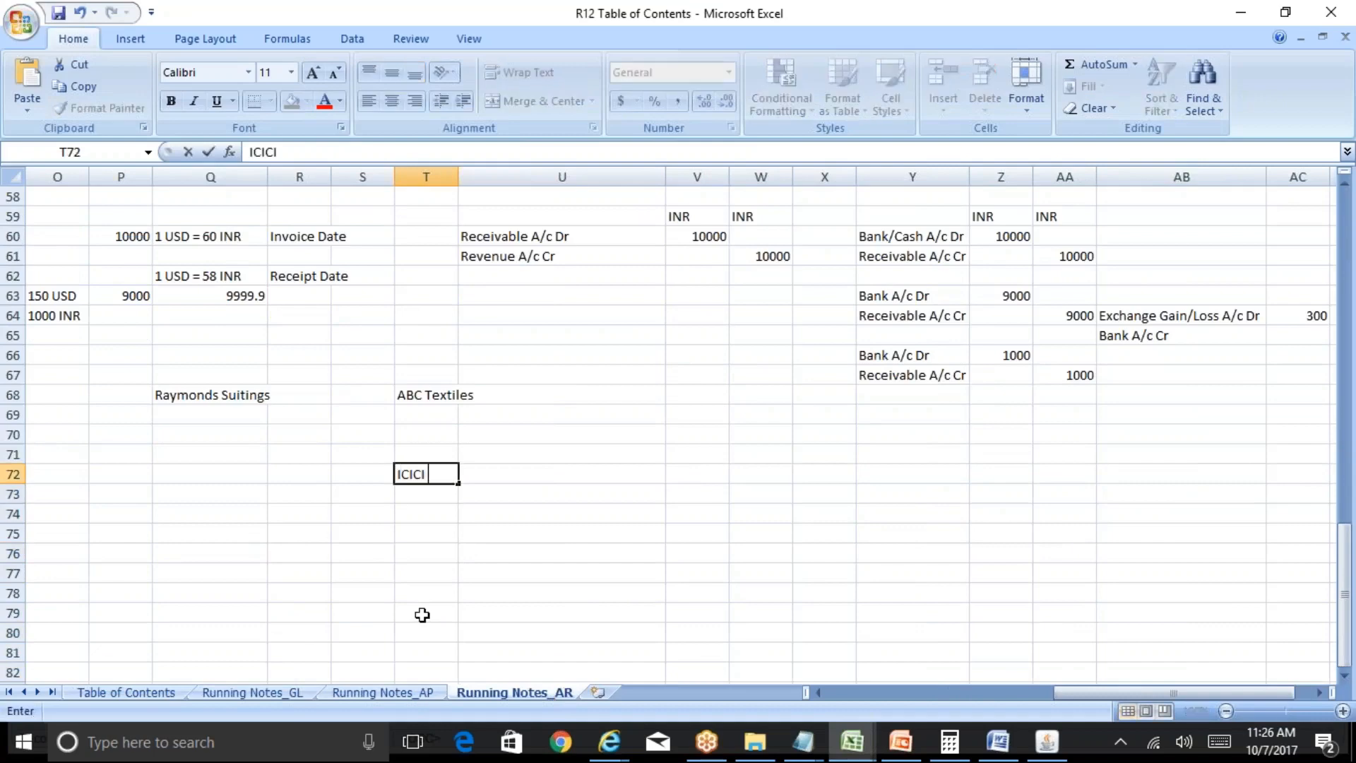
type("Bank Aco")
type("ount")
key("Return")
Step: Enter "OBC Account" in cell T74, two rows below the ICICI Bank Account label
key("Down")
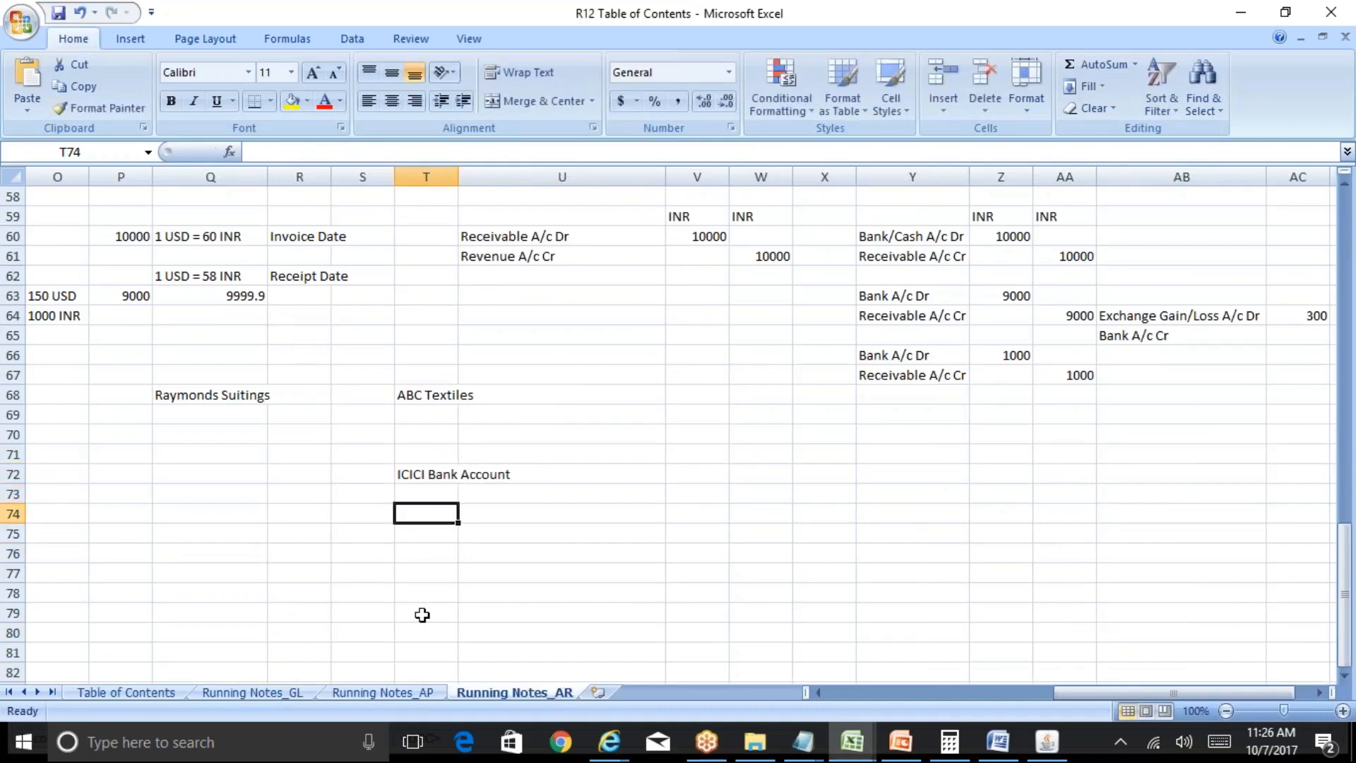
type("OBC Accou")
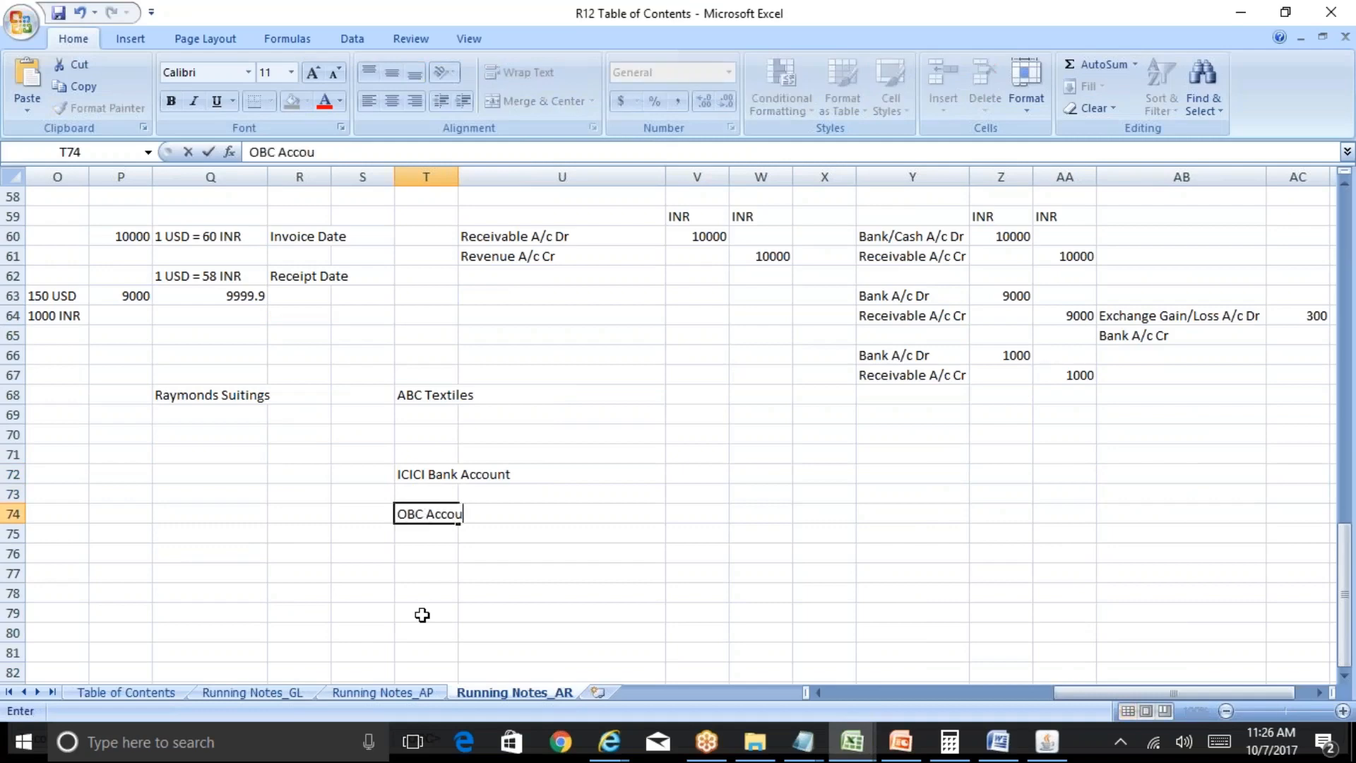
type("nt")
key("Return")
key("Up")
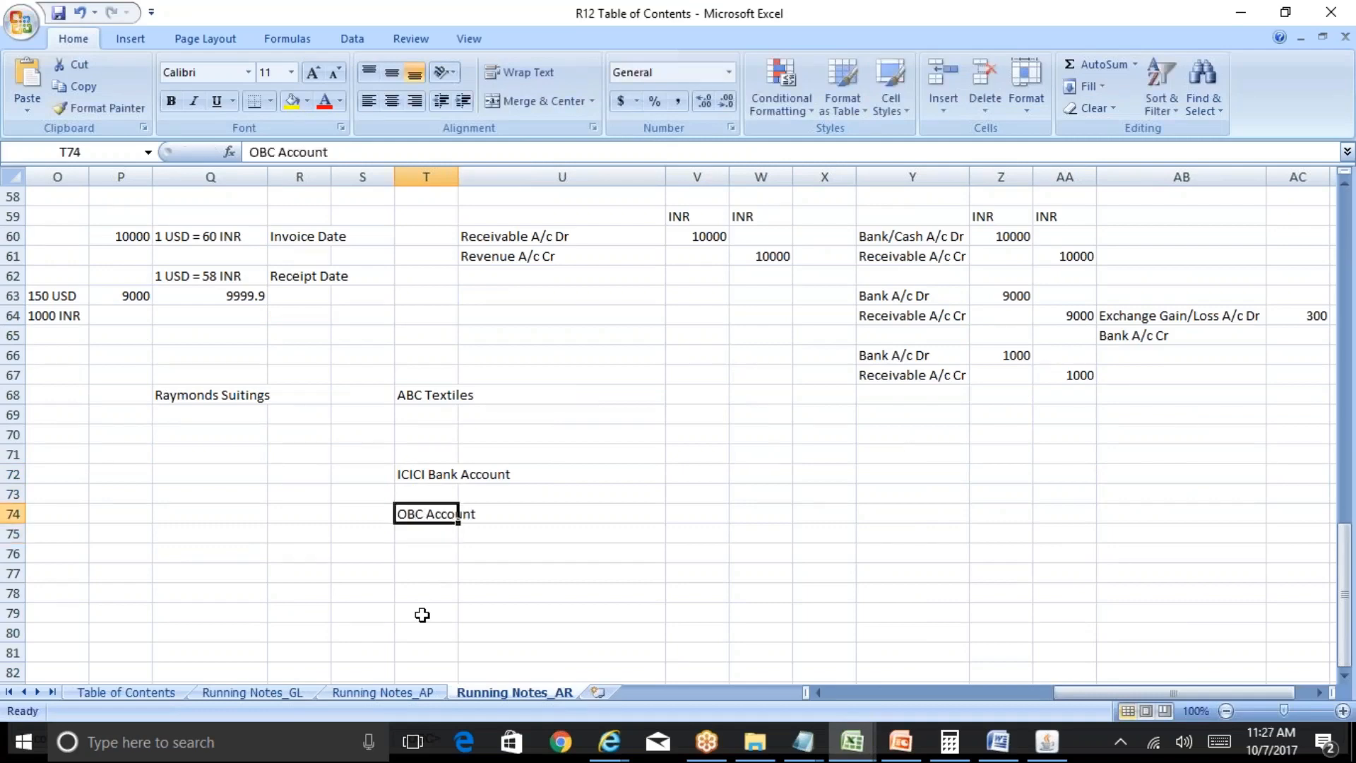
key("Right")
key("Right")
key("Right")
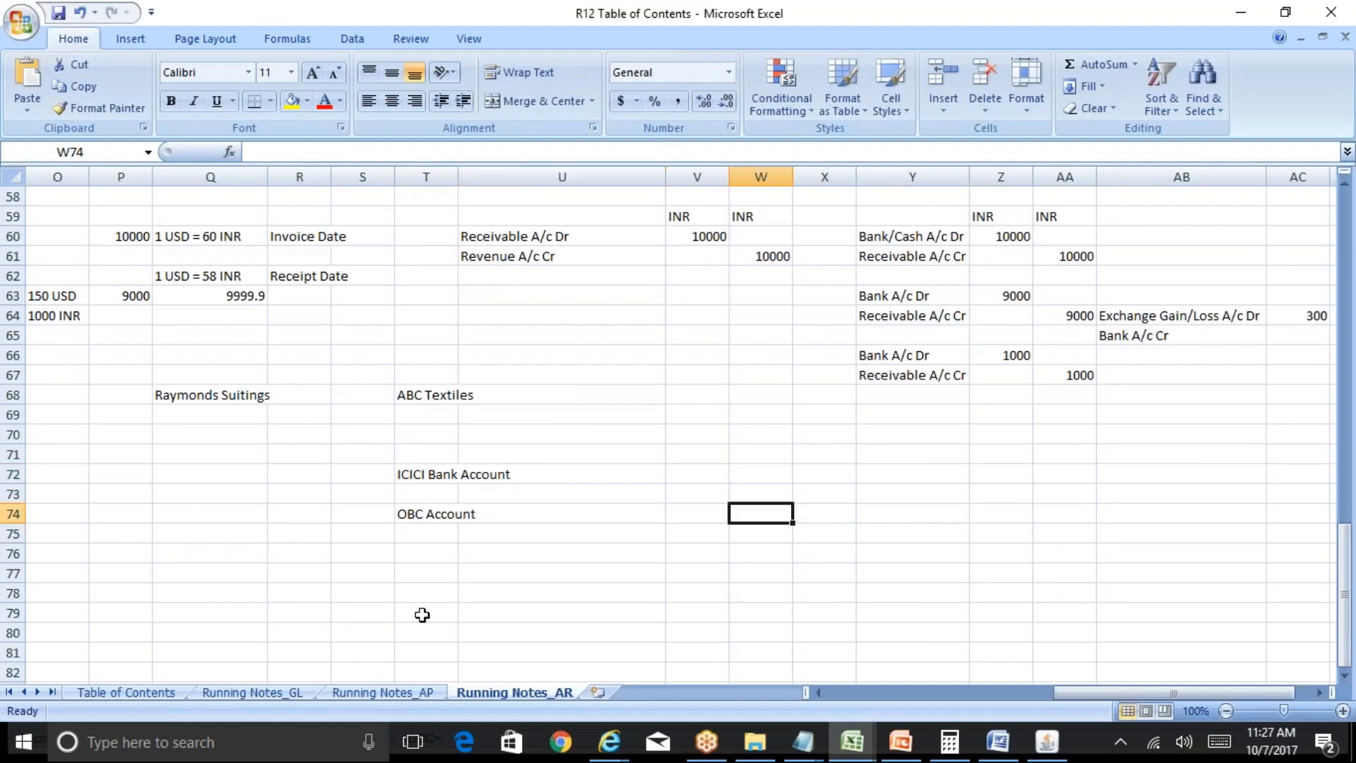
key("Left")
key("Left")
key("Left")
key("Left")
key("Up")
key("Up")
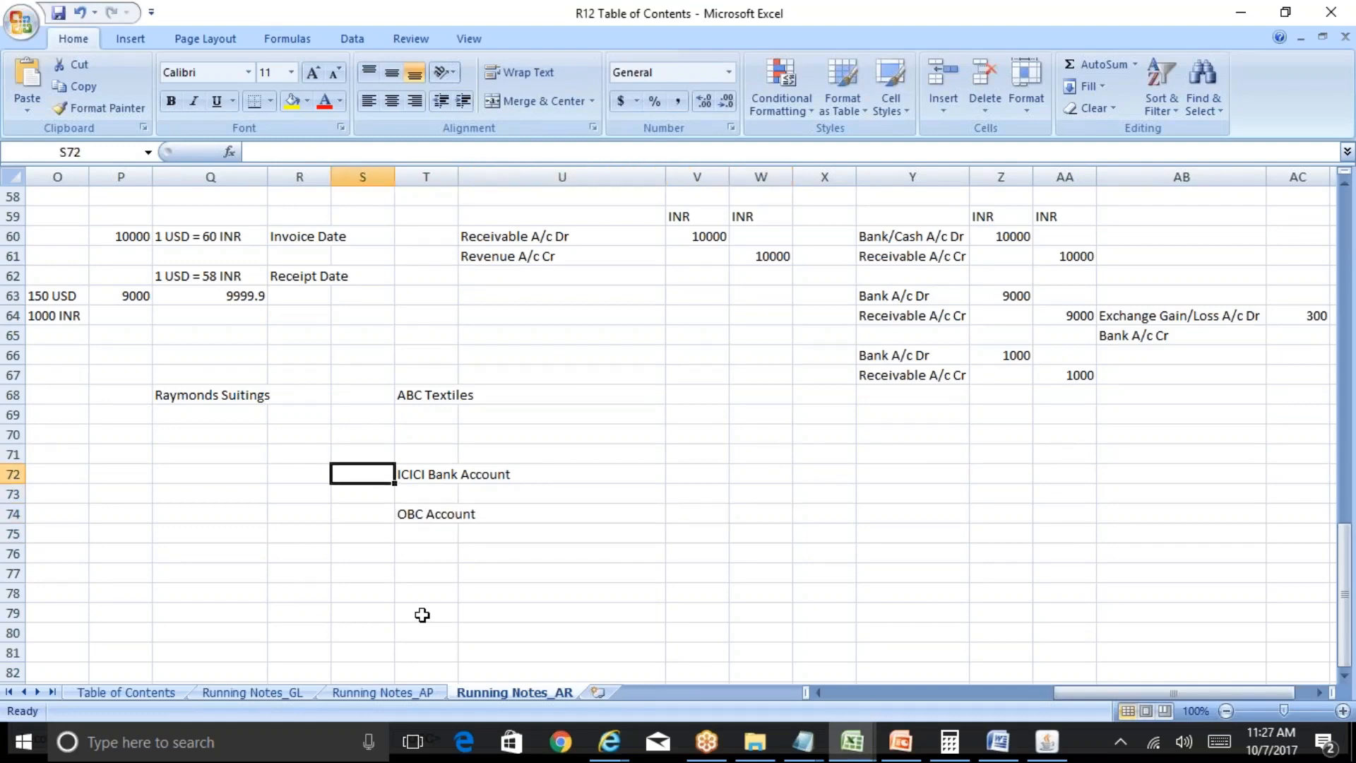
key("Right")
key("Down")
key("Down")
key("Down")
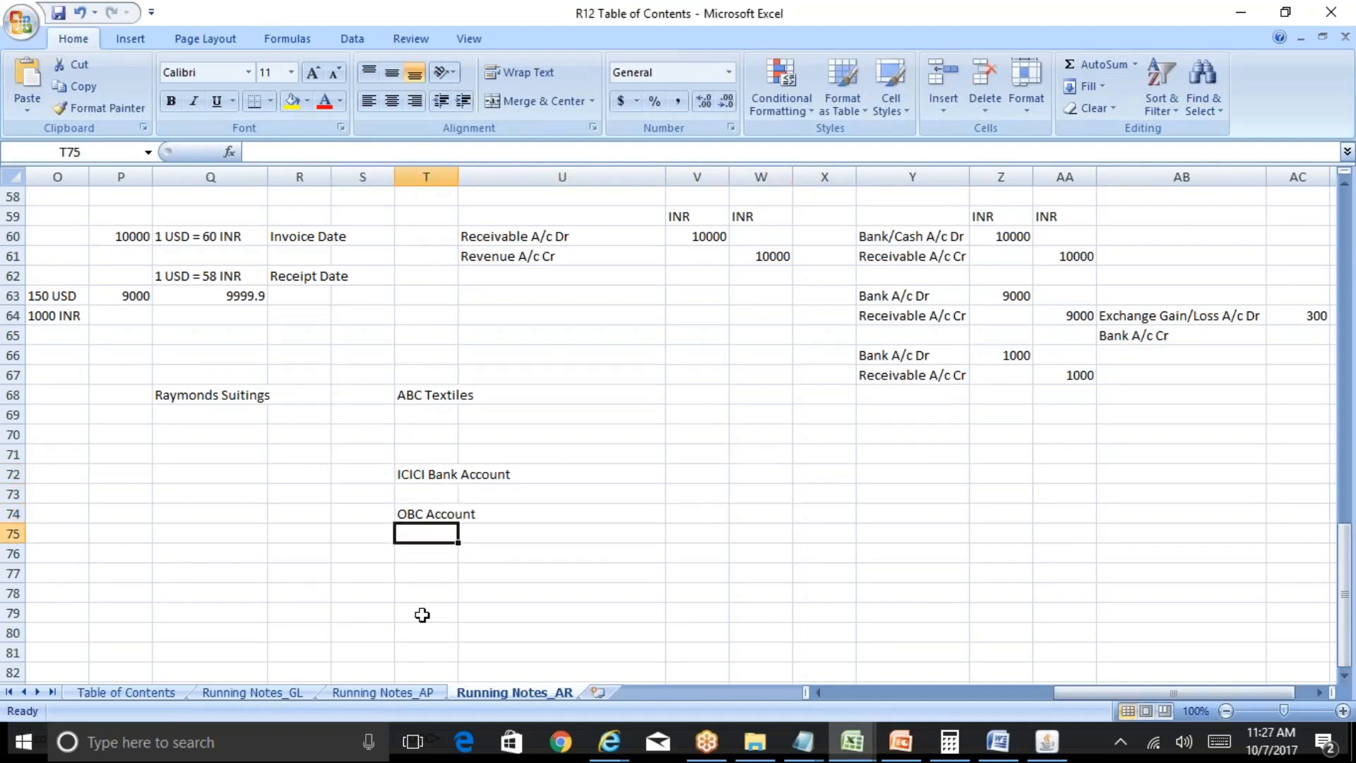
Step: Start the bank transfer journal entry by entering "OBC Bank Account" in cell V72
key("Right")
key("Right")
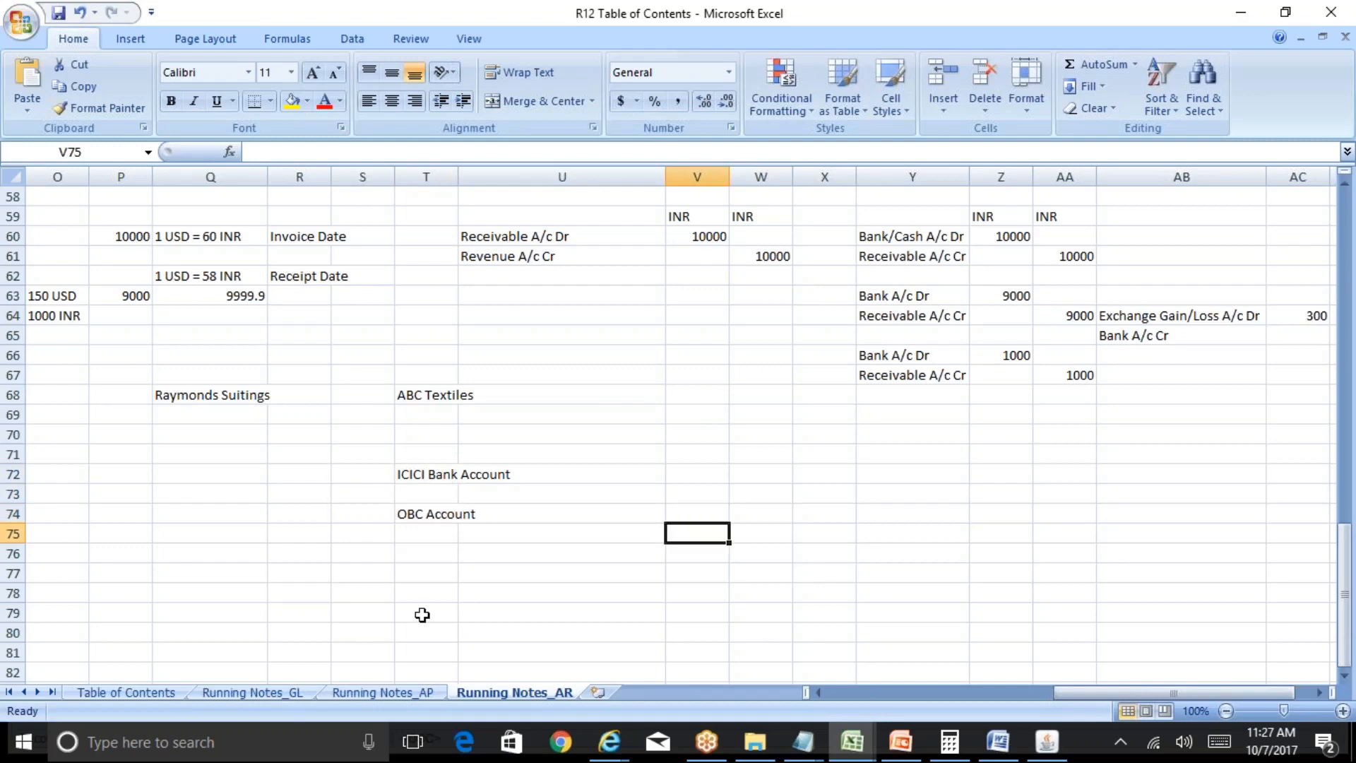
key("Up")
key("Up")
key("Up")
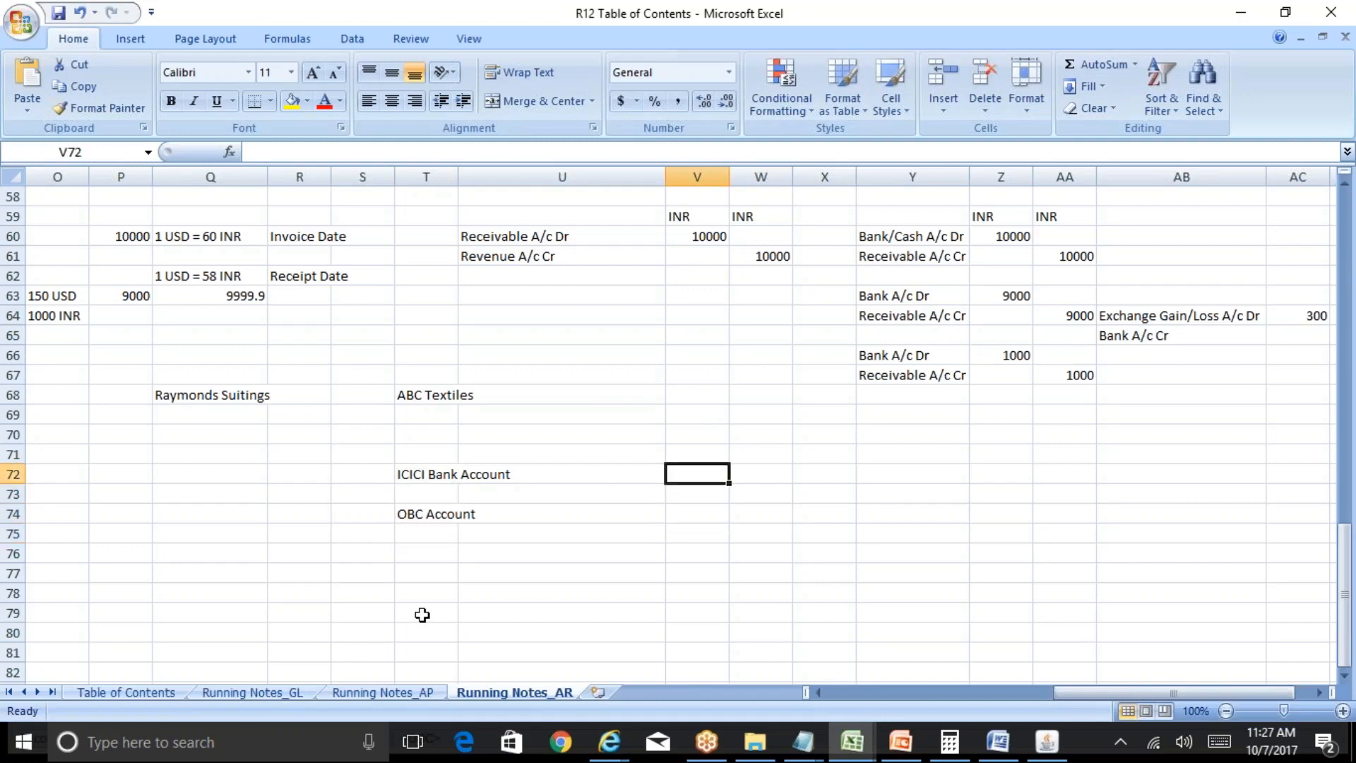
type("OB")
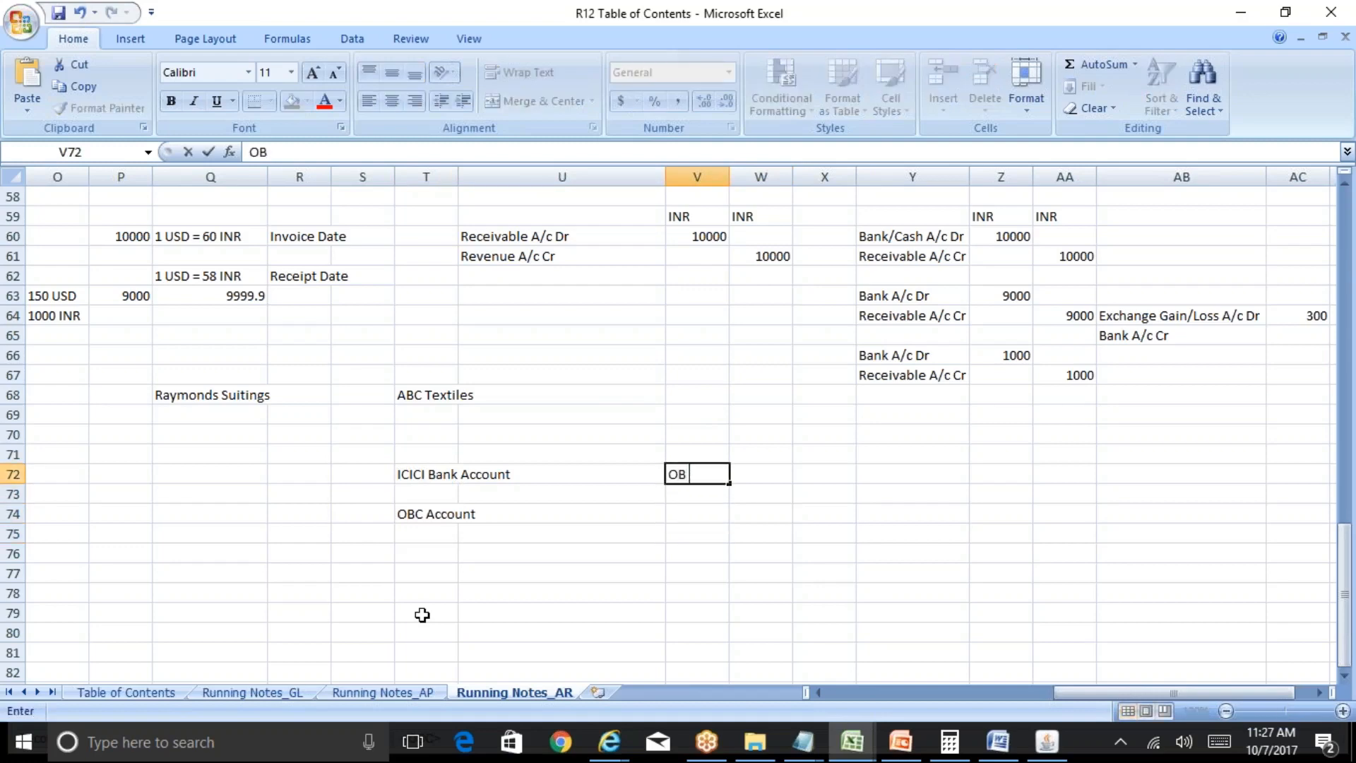
type("C Bank A")
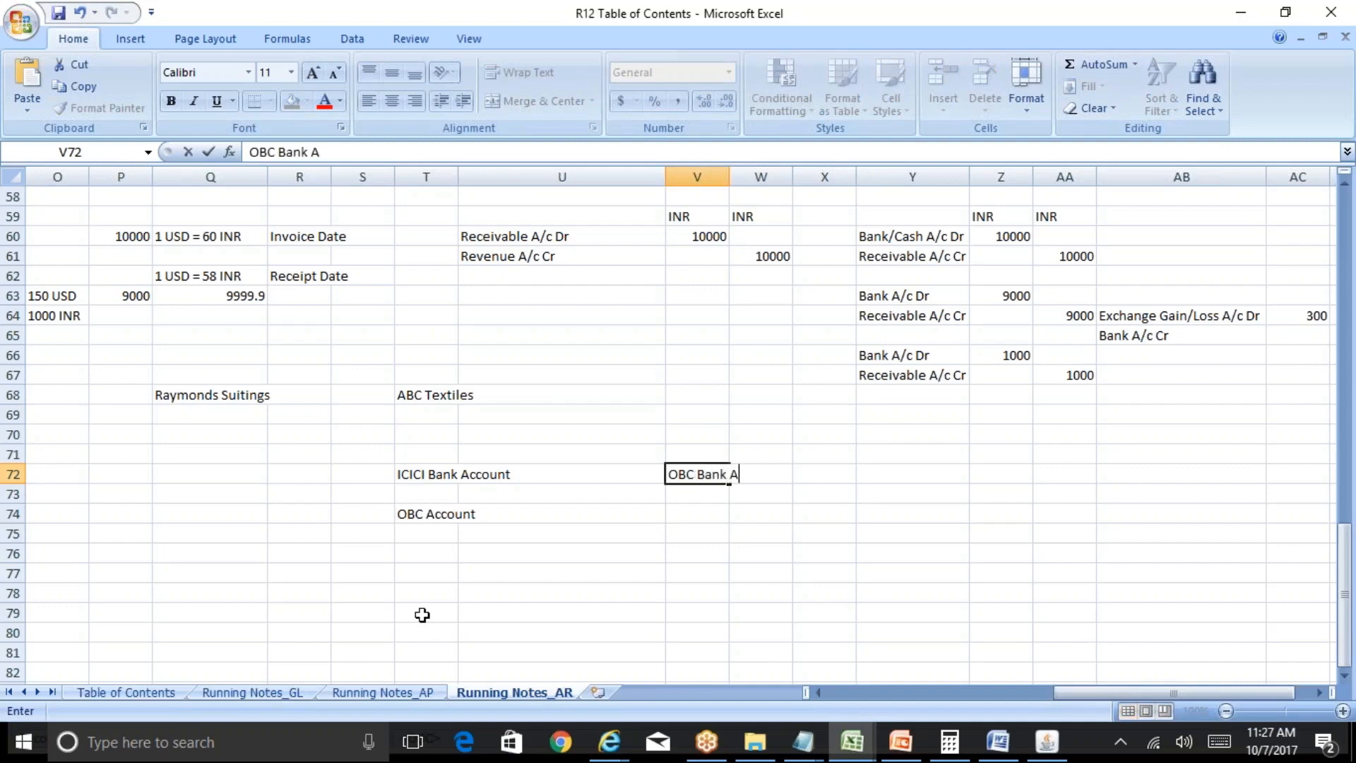
type("ccount")
Step: Complete the OBC Bank Account line with 10000 in cell Y72 and "Dr" in cell X72
key("Right")
key("Right")
key("Right")
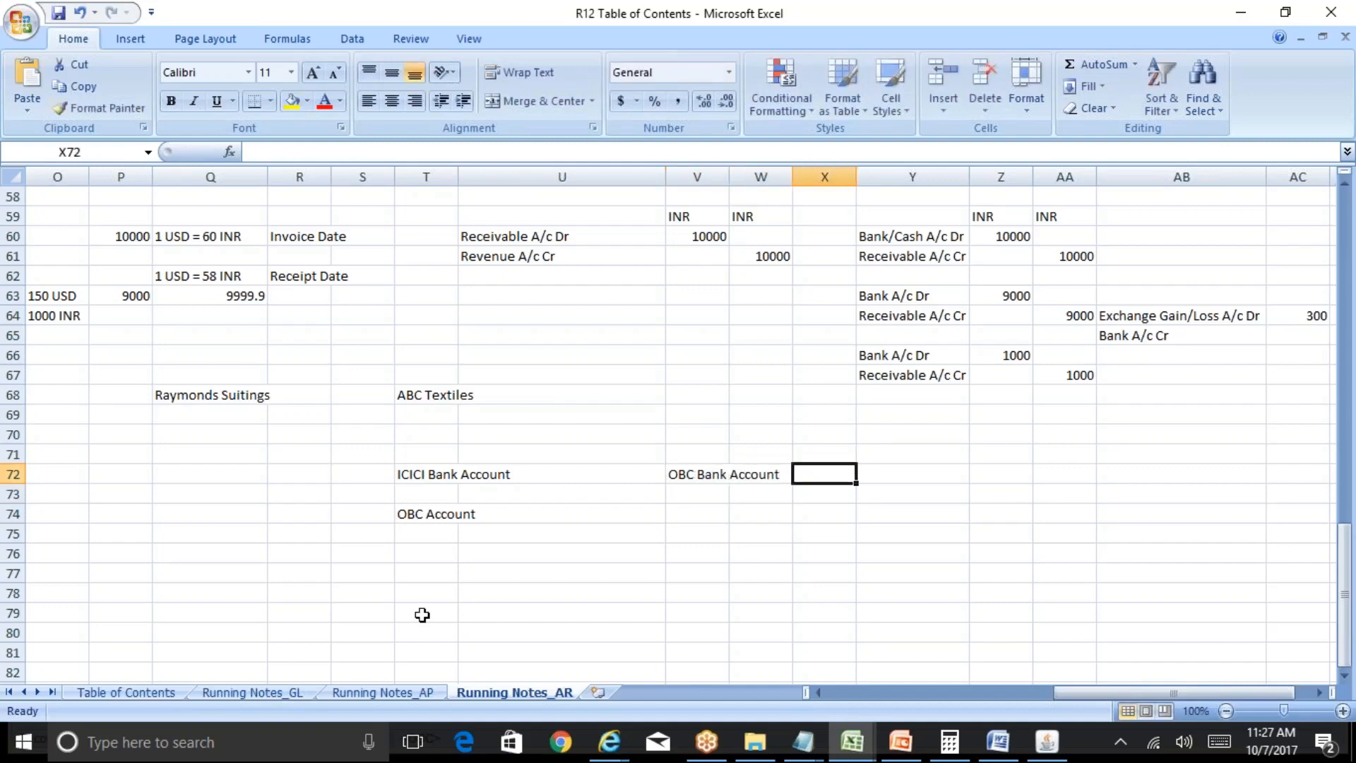
type("10000")
key("Return")
key("Right")
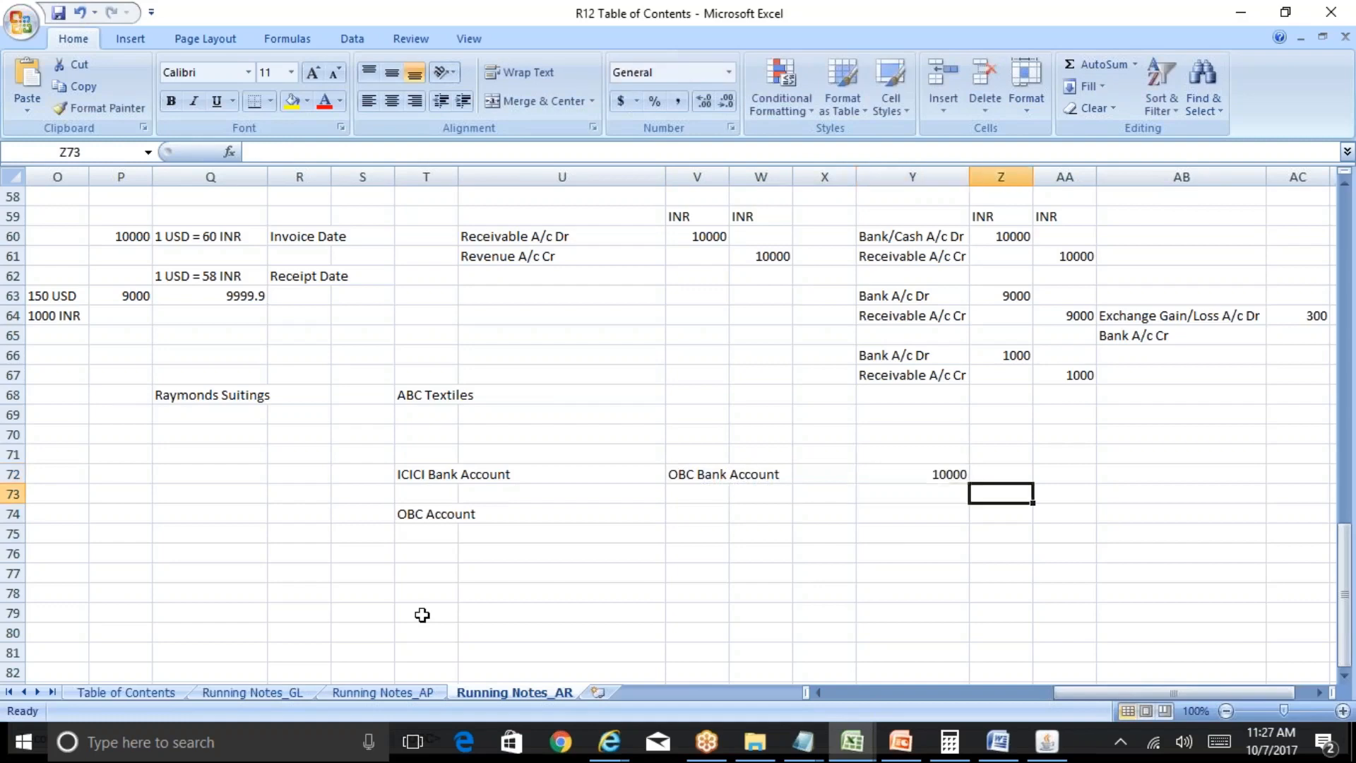
key("Left")
key("Left")
key("Up")
type("Dr")
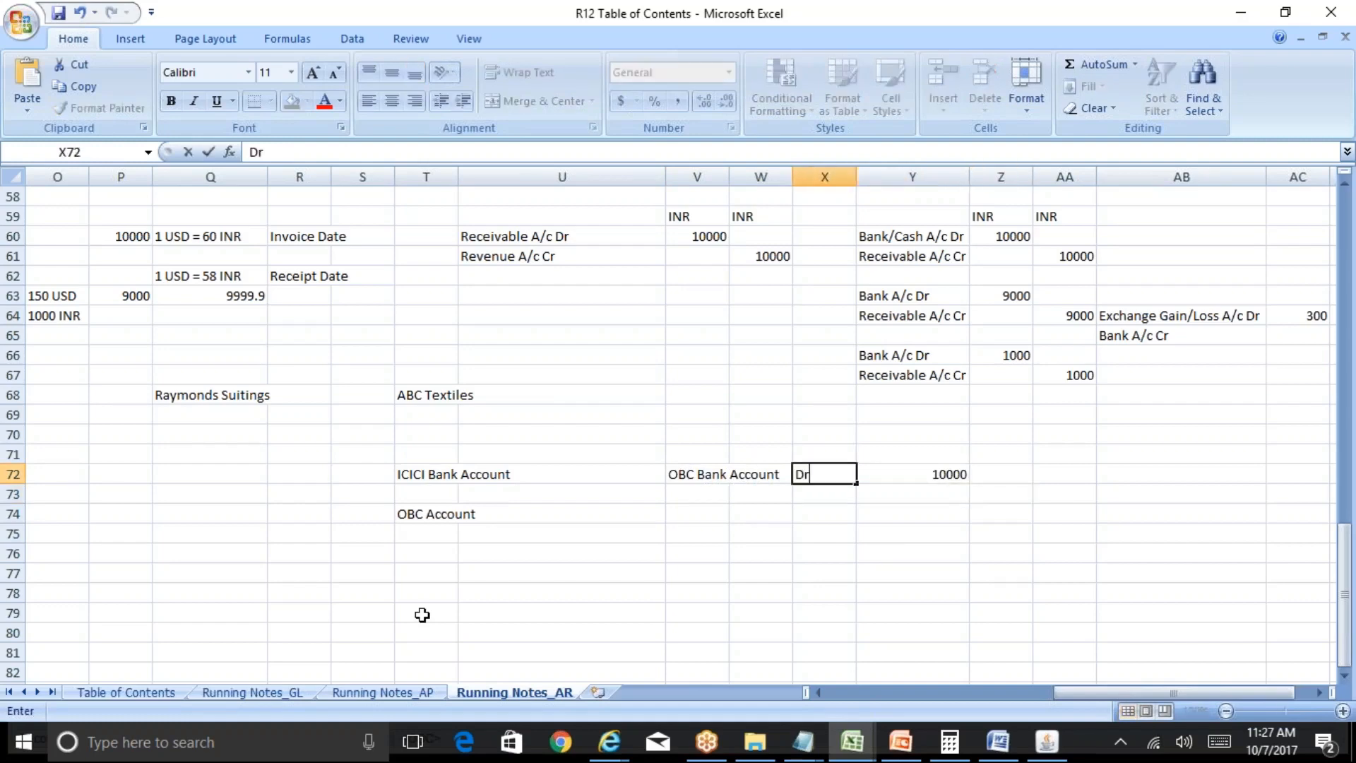
key("Return")
Step: Add the journal's second line with 10000 in cell Z73 and "ICICI Bank Account" in cell V73
key("Right")
key("Right")
type("1000")
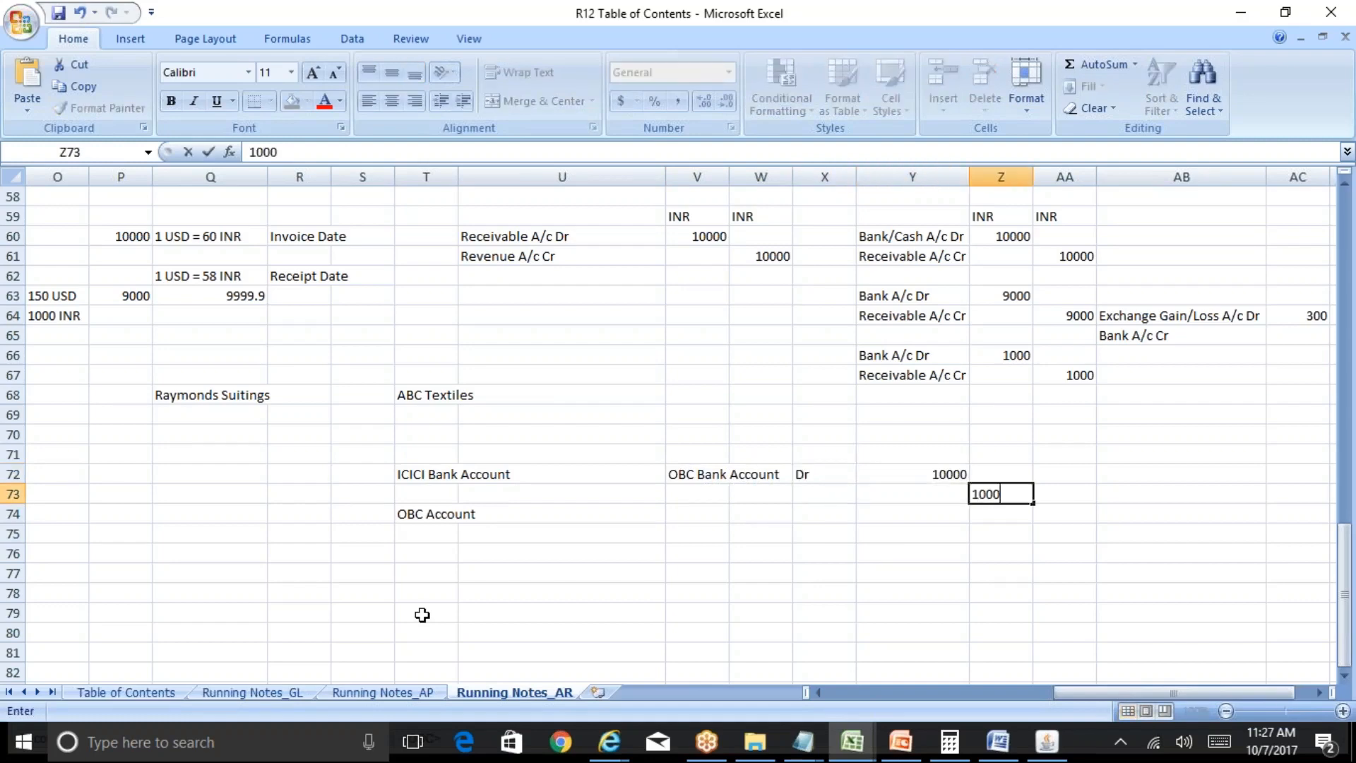
type("0")
key("Left")
key("Left")
key("Left")
key("Left")
type("I")
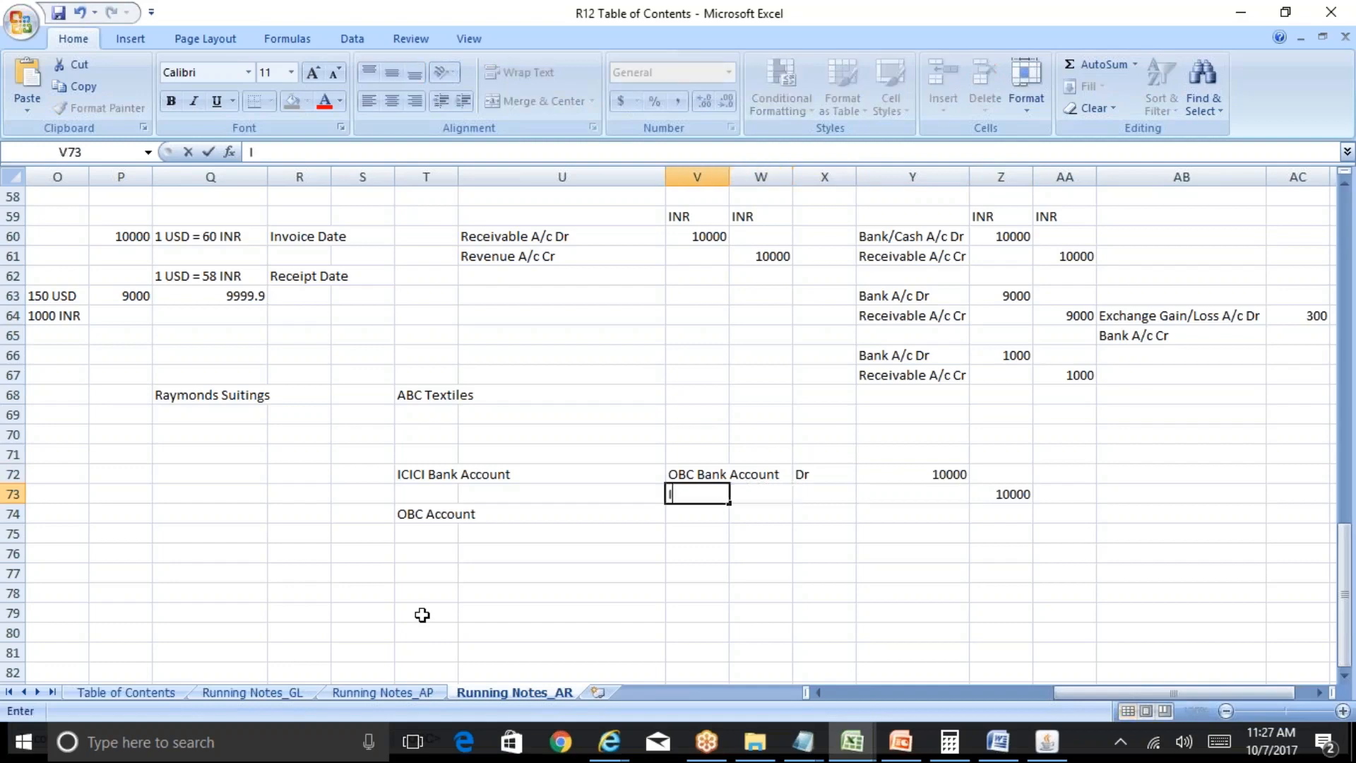
type("CICI Bank Account")
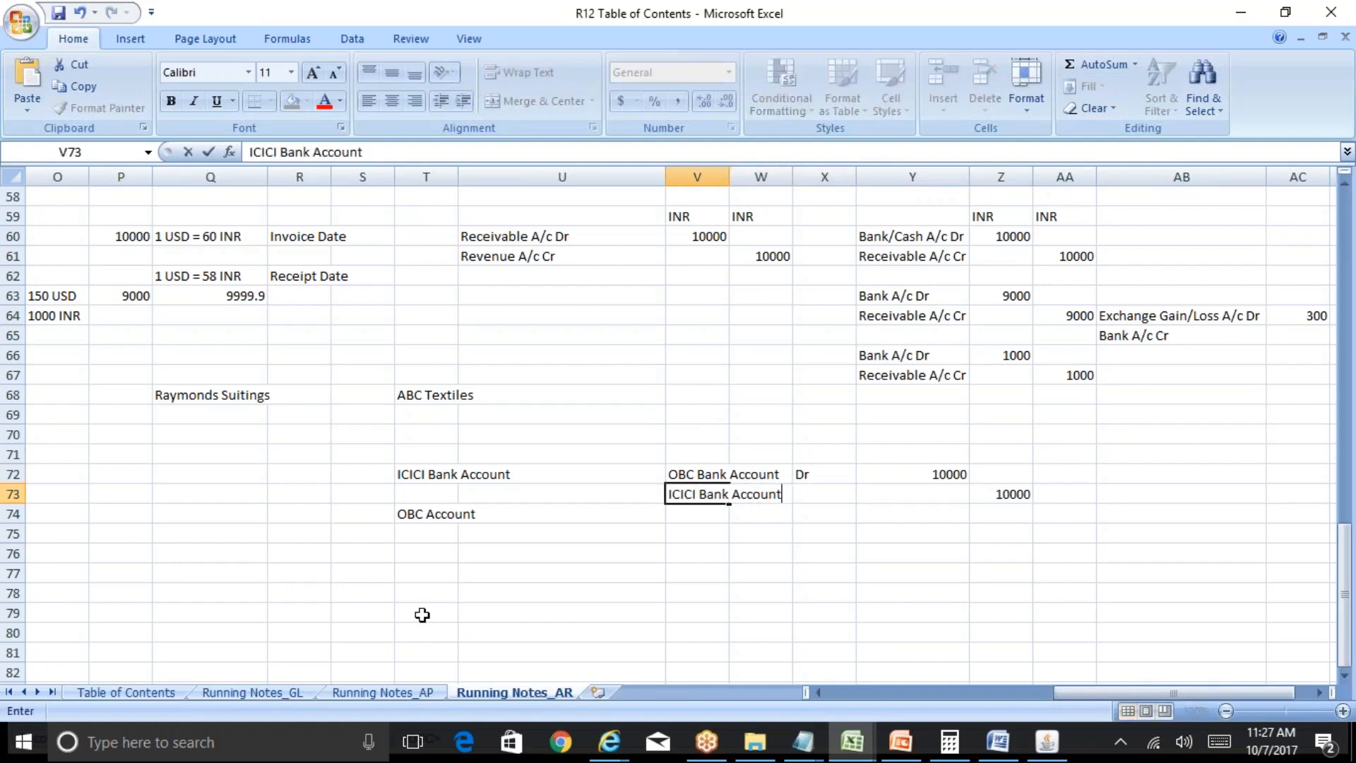
Step: Mark the ICICI Bank Account line as a credit by entering "Cr" in cell X73
key("Return")
key("Up")
key("Right")
key("Right")
type("Cr")
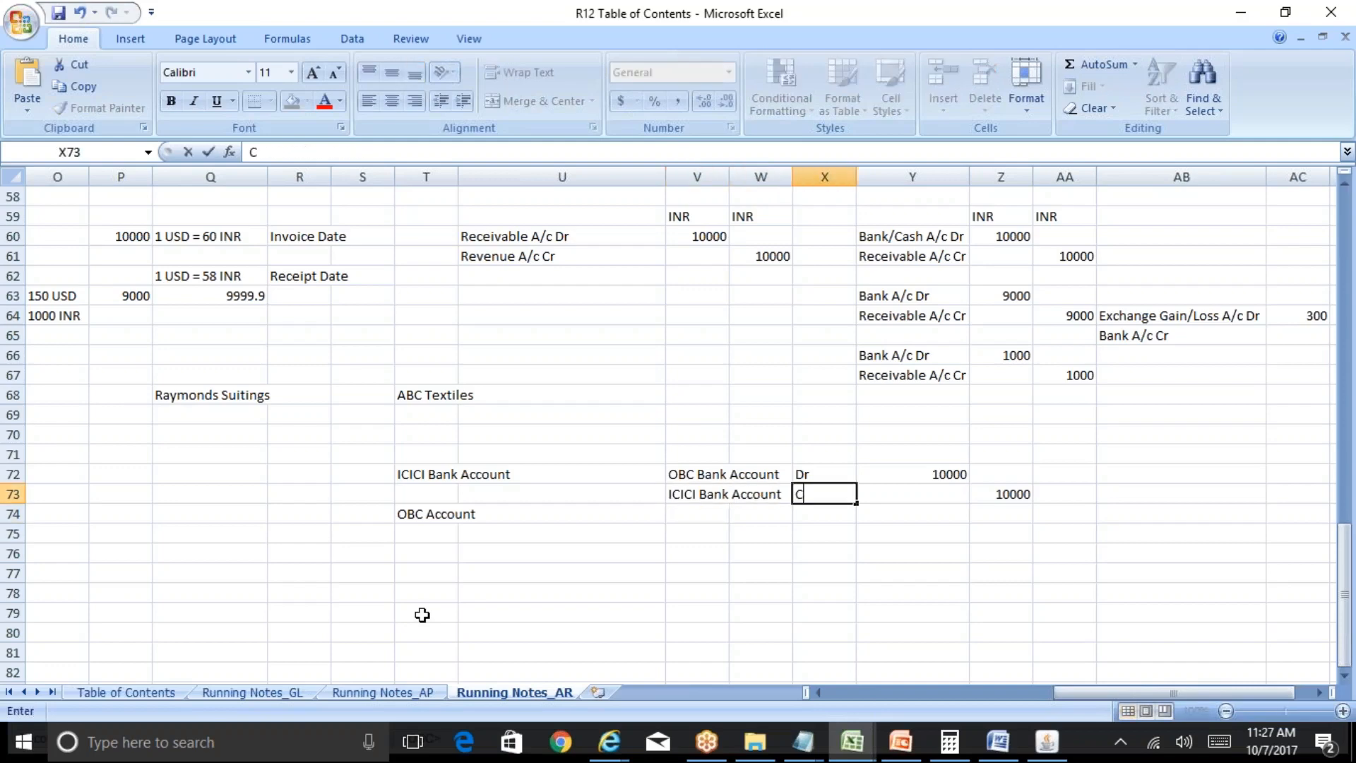
key("Return")
key("Up")
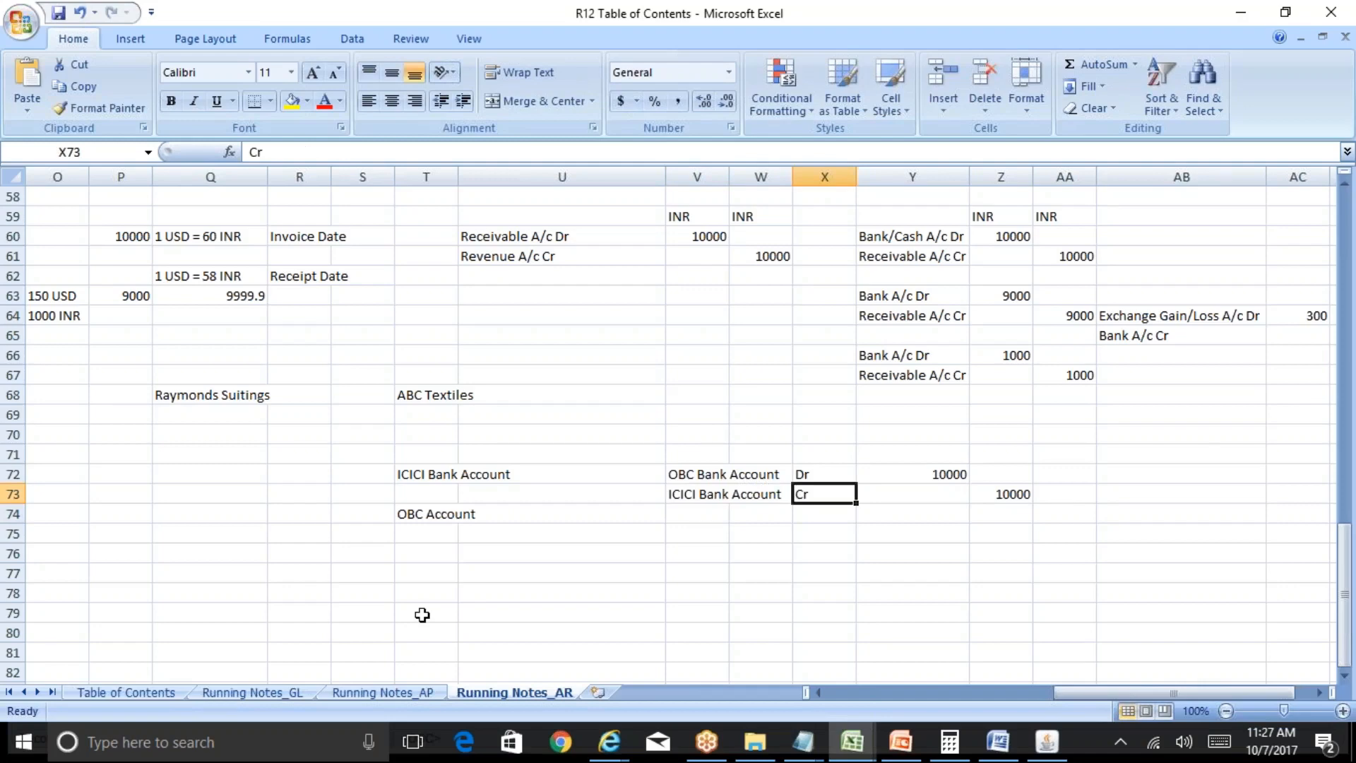
Step: Select the two-line transfer journal in V72:Z73 for review, and return to cell V72
key("Left")
key("Up")
key("Left")
key("shift+Down")
key("shift+Right")
key("shift+Right")
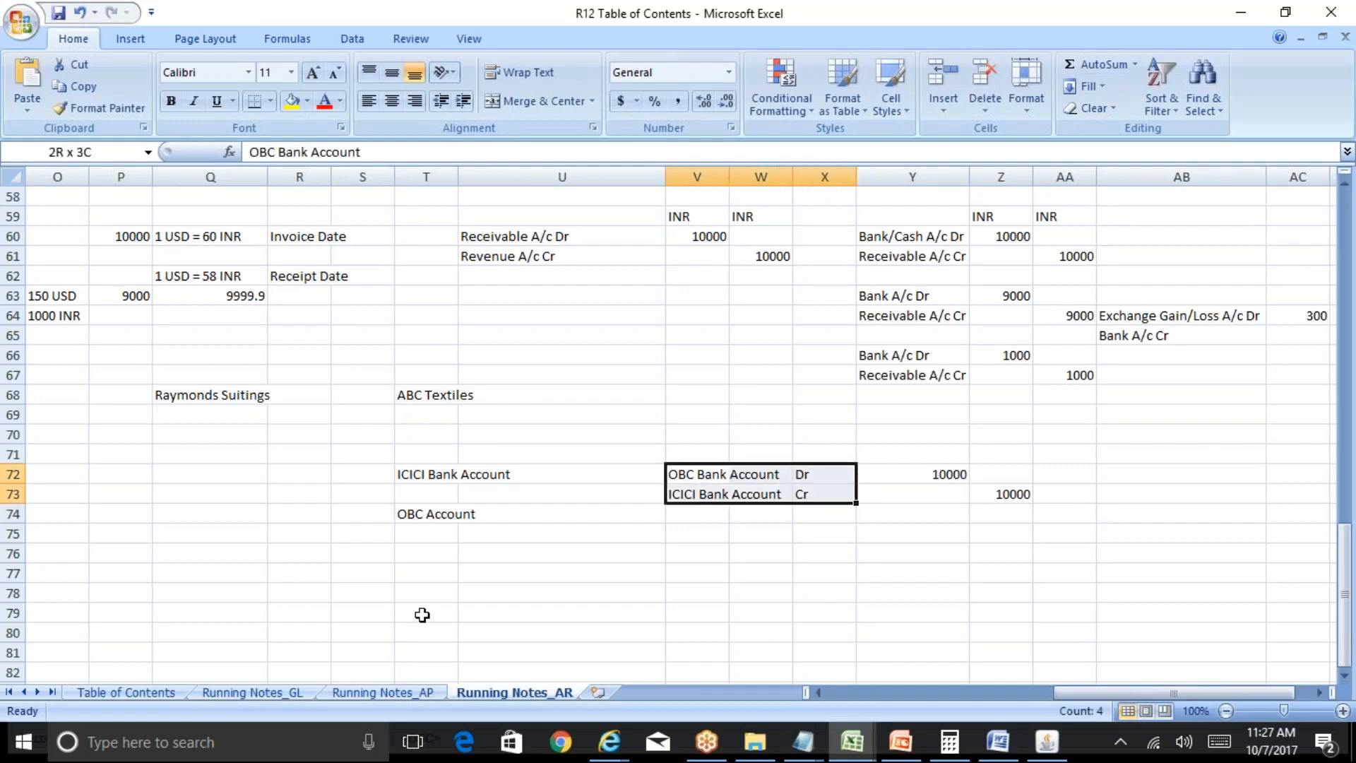
key("shift+Right")
key("shift+Right")
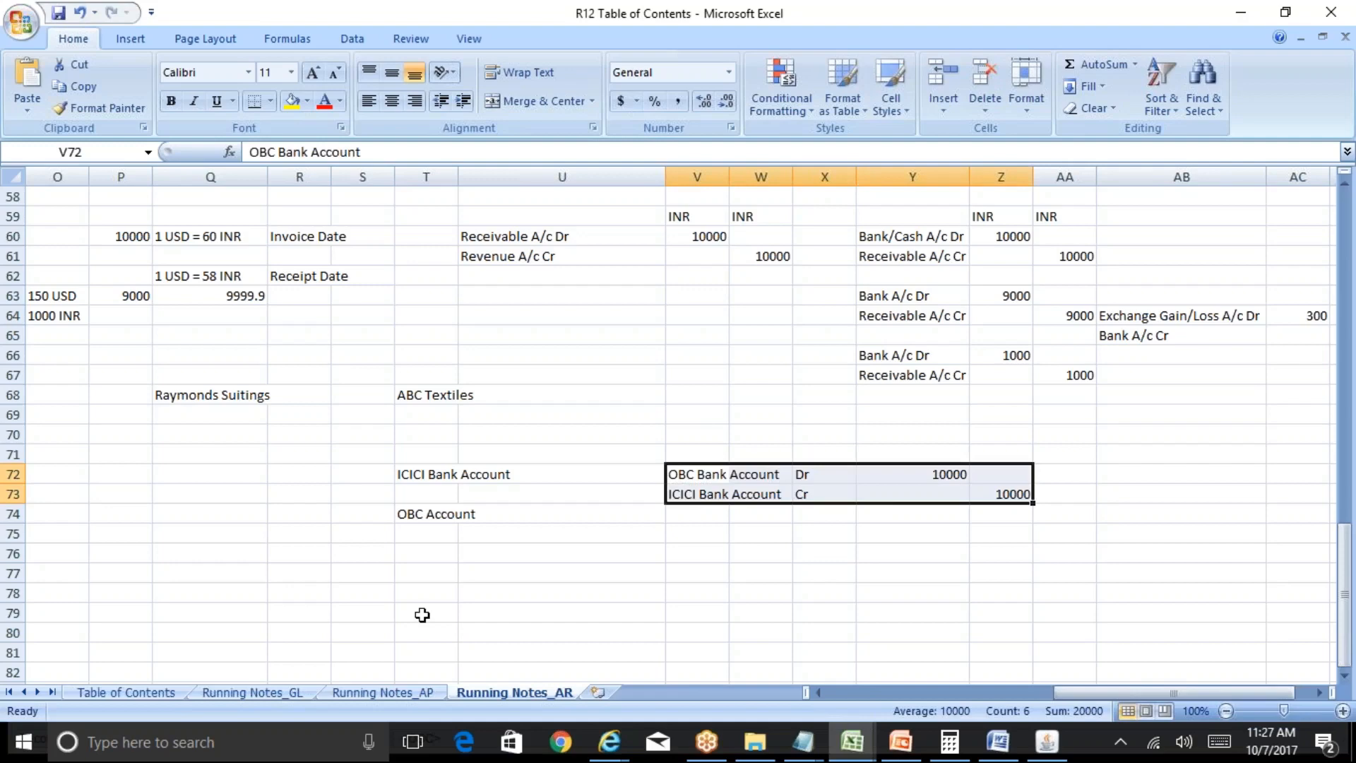
key("Down")
key("Up")
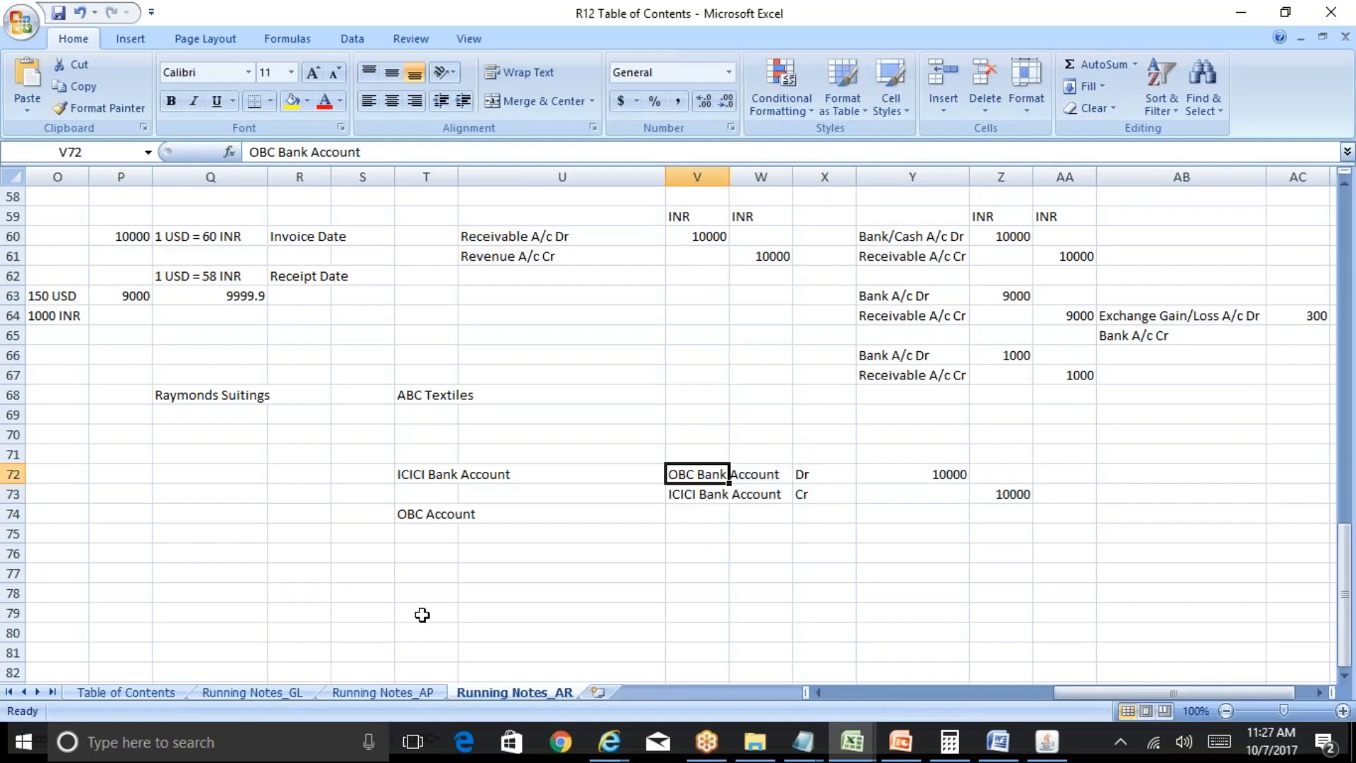
key("Down")
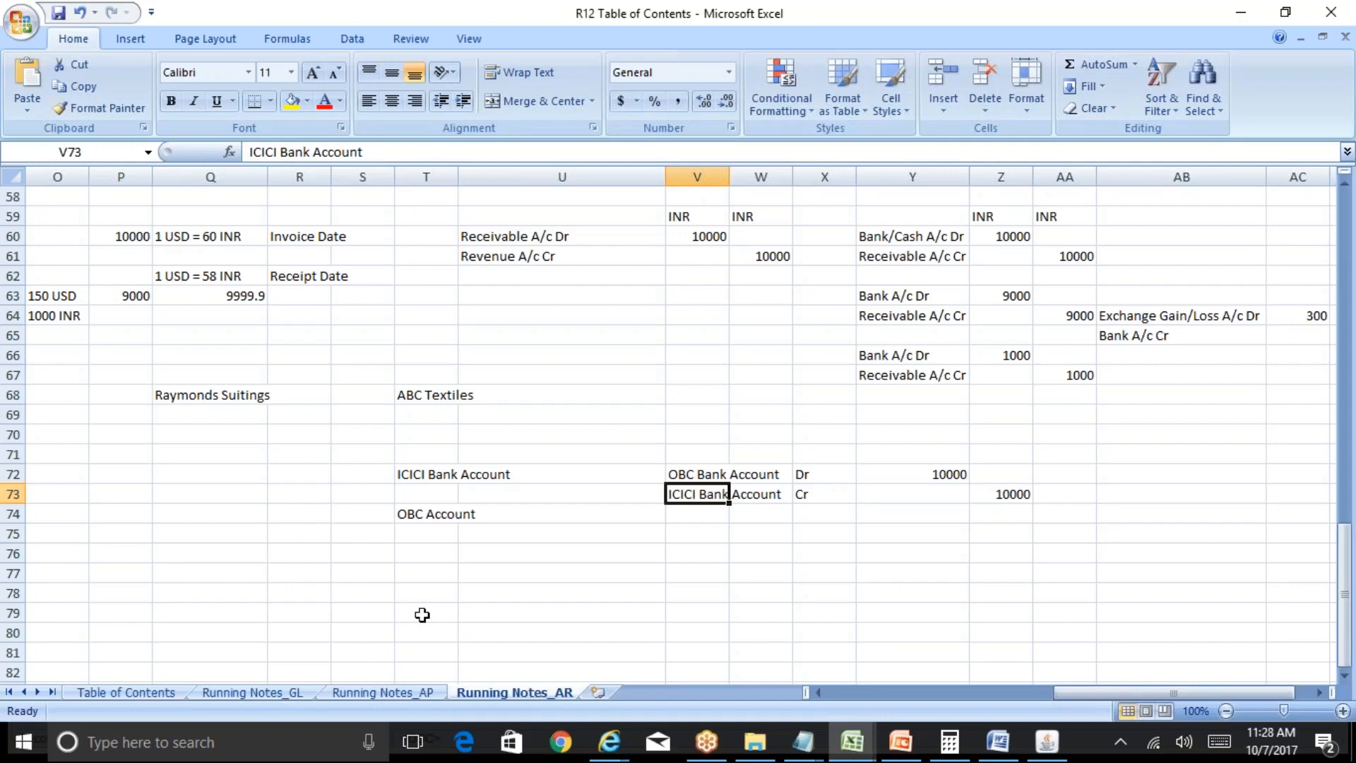
key("Up")
key("Left")
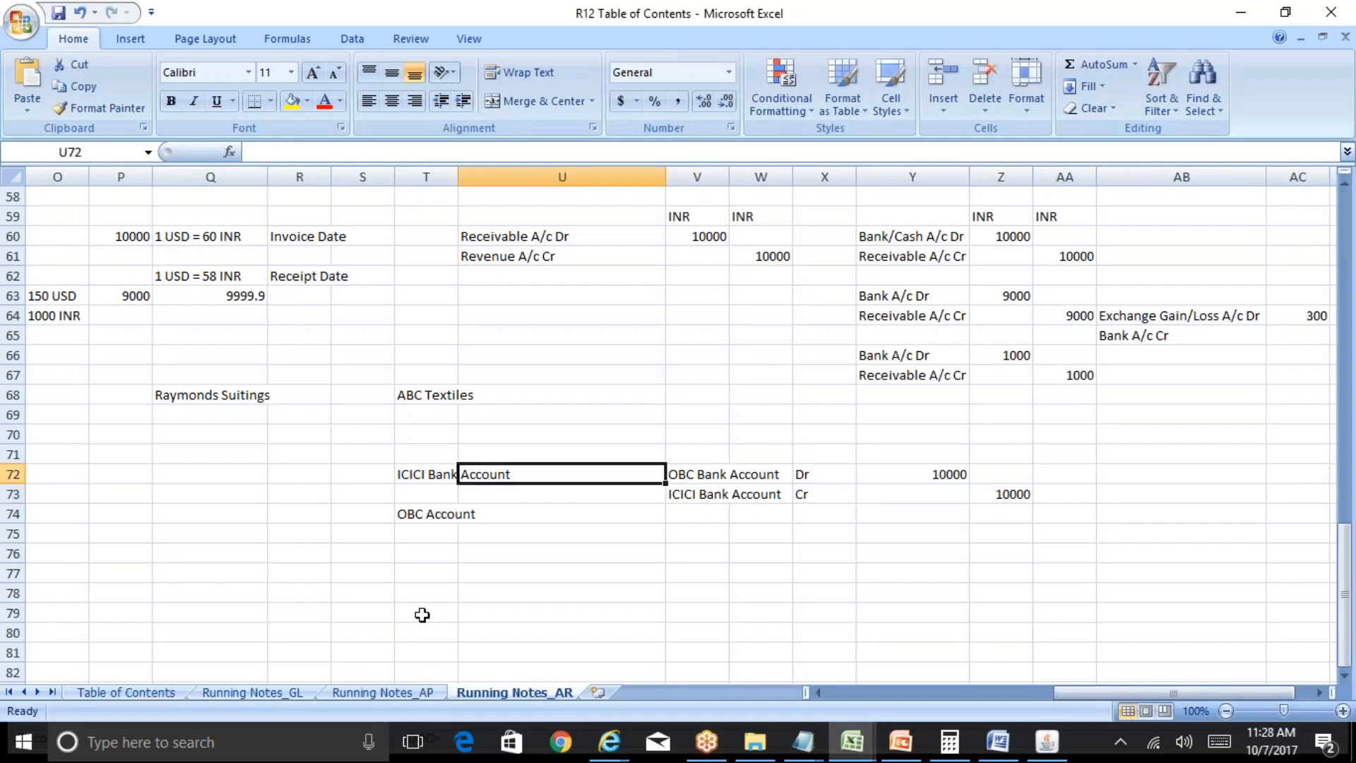
left_click(852, 741)
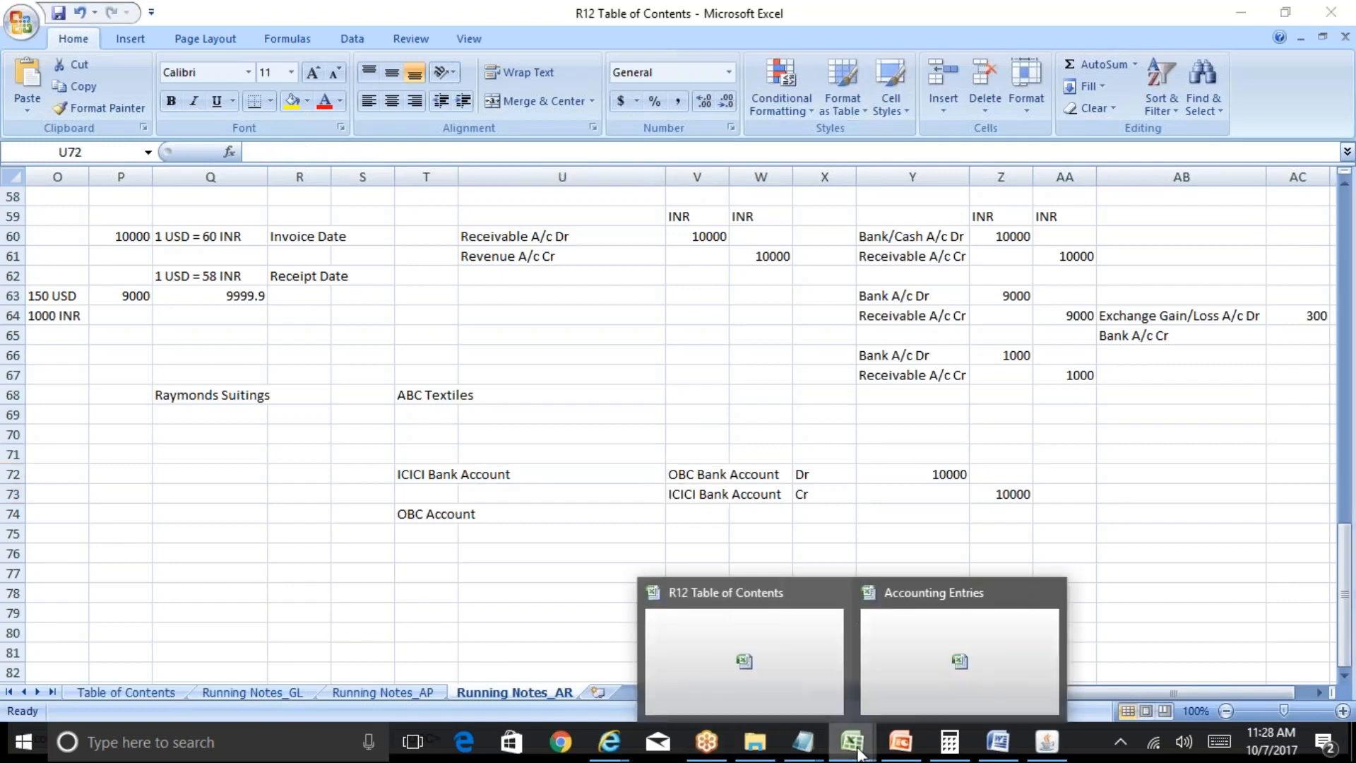
left_click(796, 697)
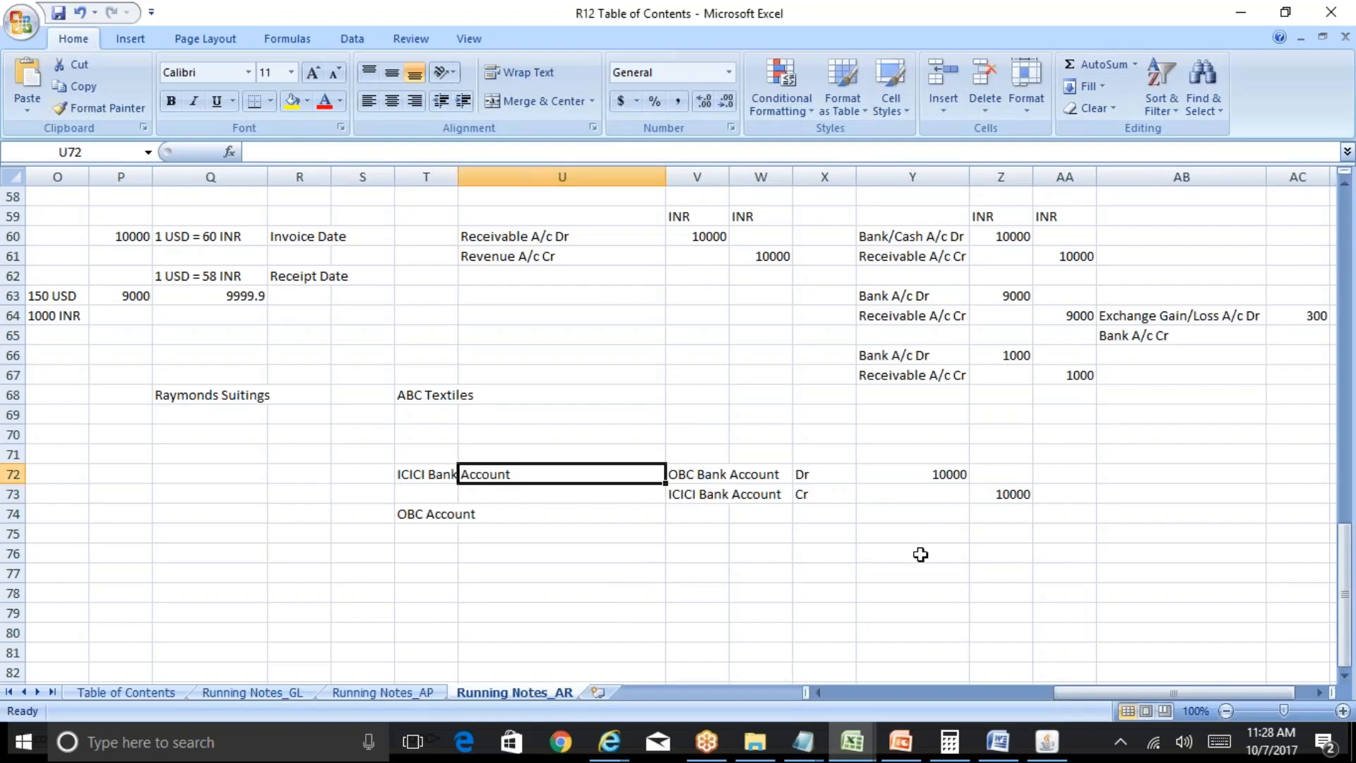
Step: On the Table of Contents sheet, remove the bold formatting from System Options in cell E2
left_click(166, 694)
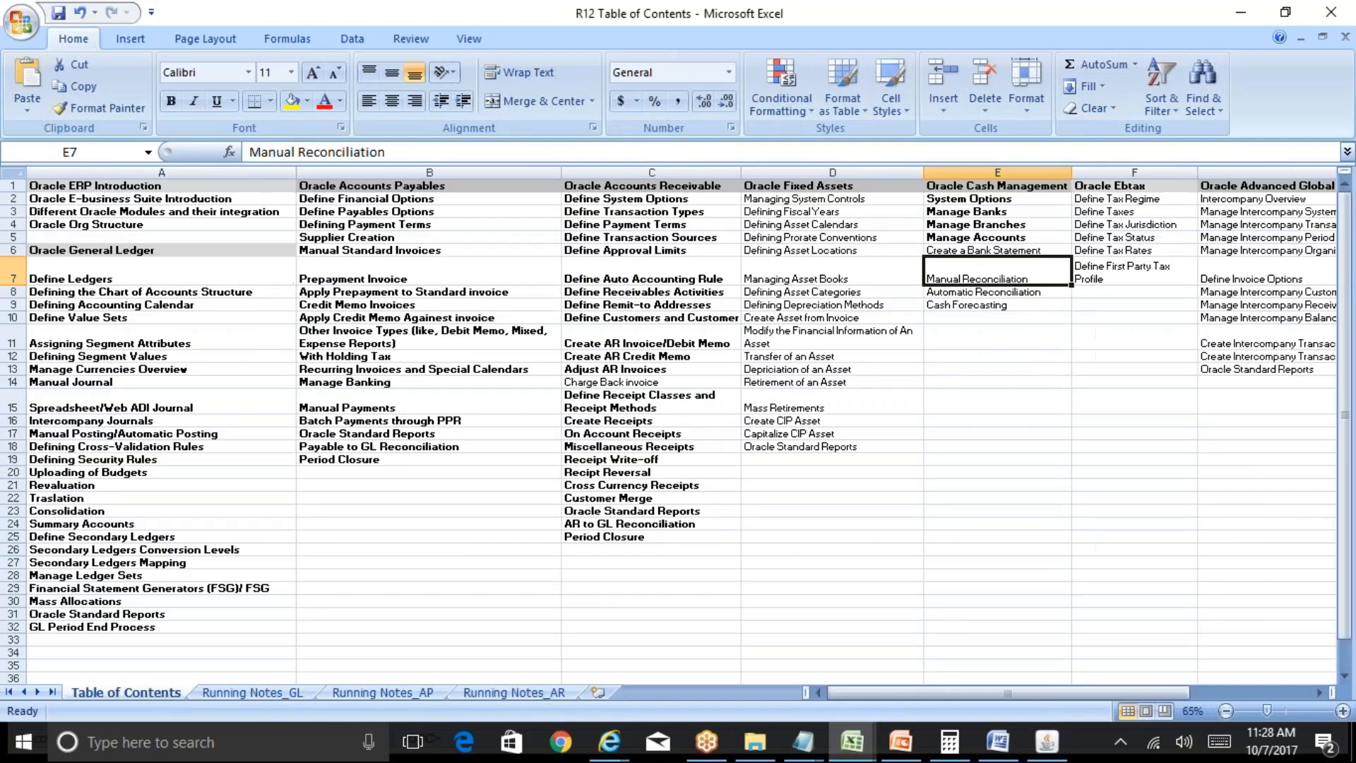
left_click(1010, 198)
key("ctrl+b")
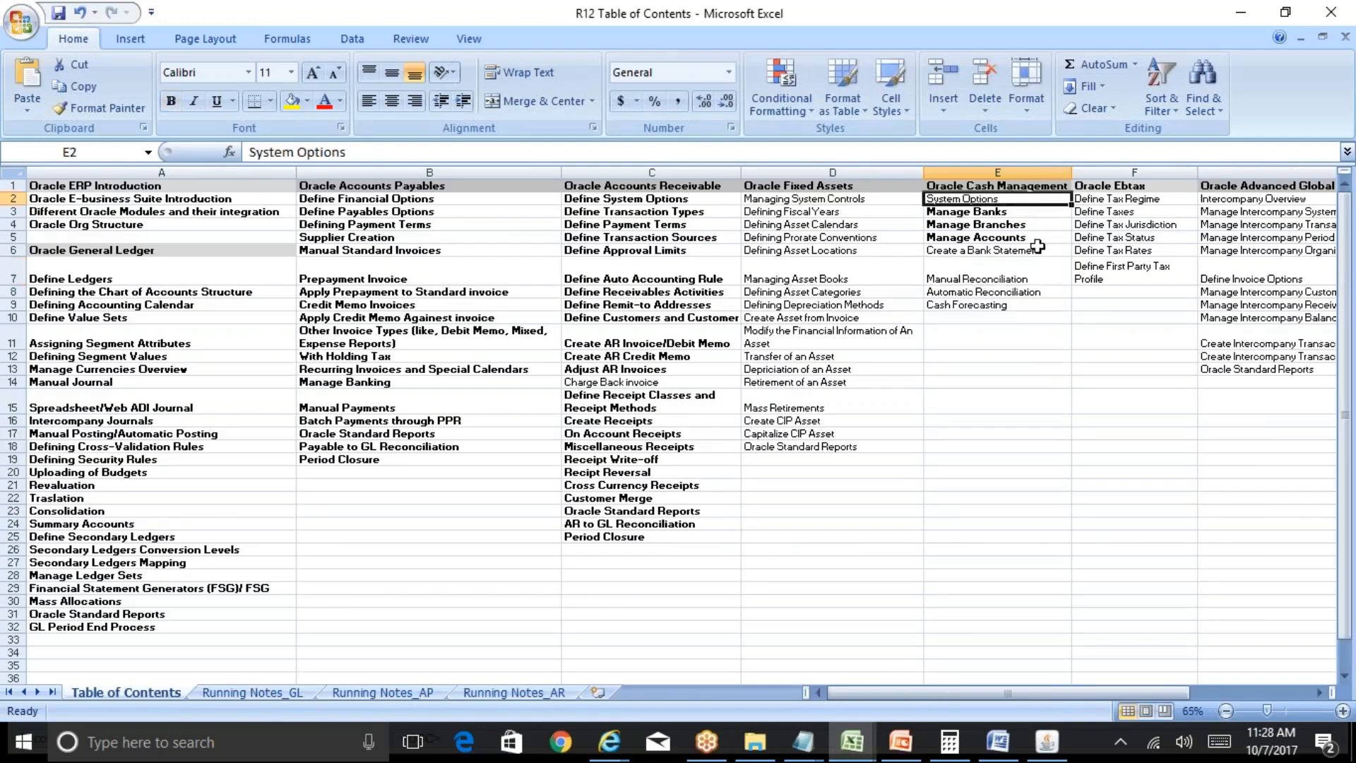
Step: Reapply bold formatting to System Options in E2 and select Create a Bank Statement in cell E6
key("Down")
key("Down")
key("Down")
key("Up")
key("Up")
key("Up")
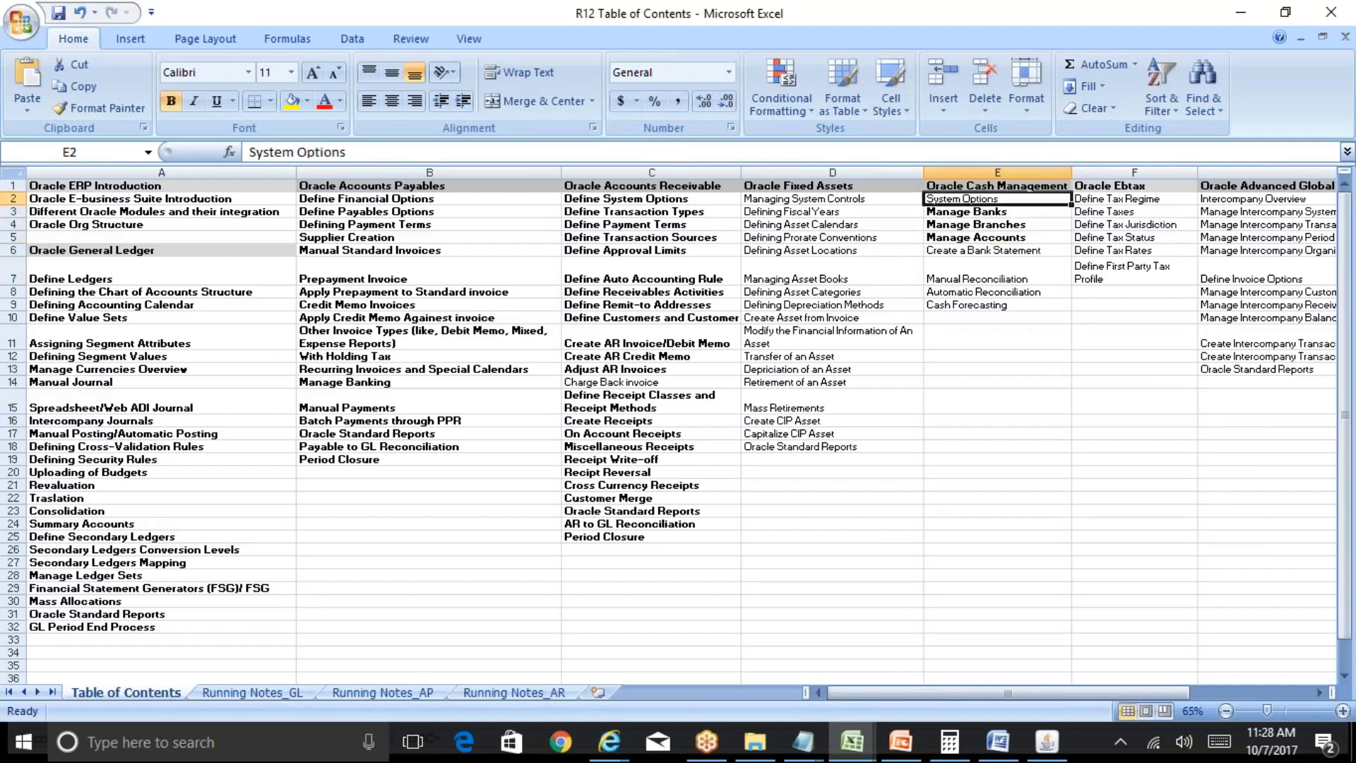
key("ctrl+b")
key("Down")
key("Down")
key("Down")
key("Down")
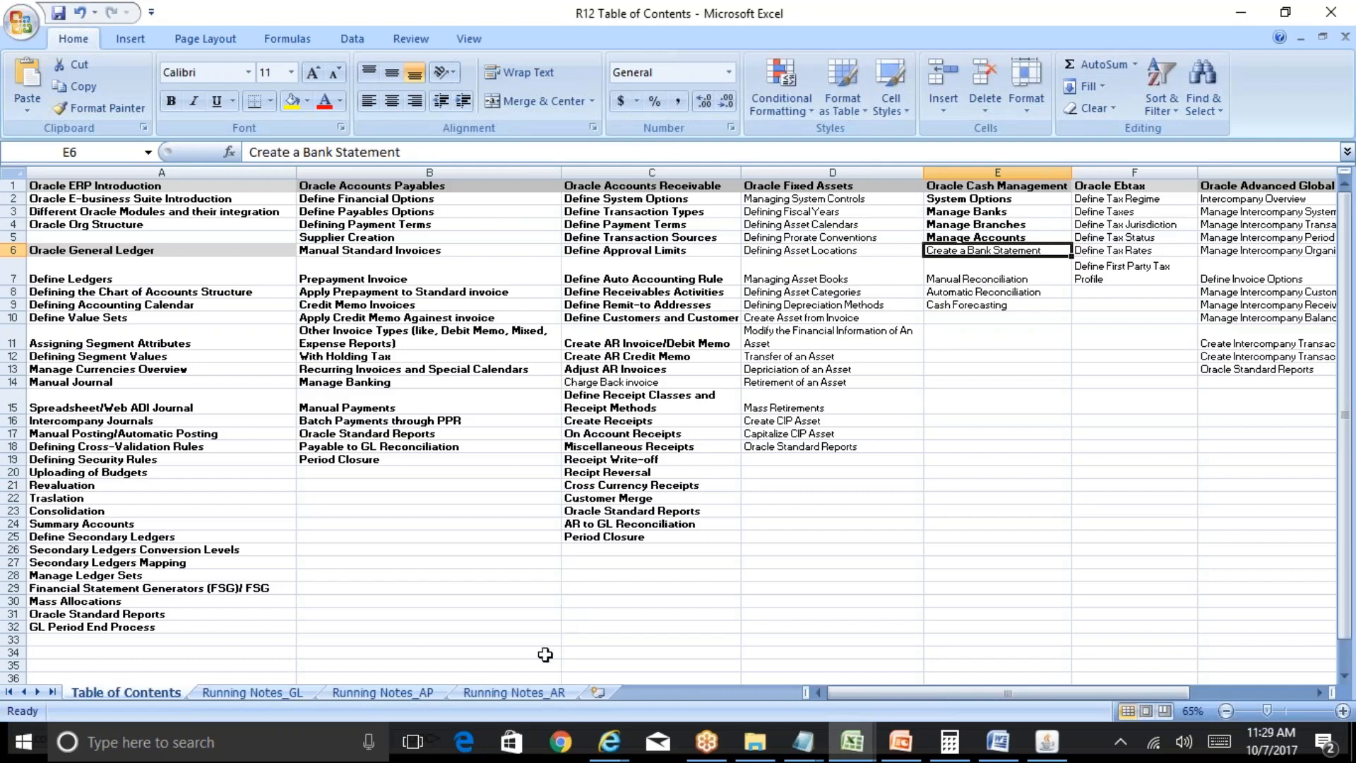
Step: On the Running Notes_AR sheet, list BAI2, SWIFT940 and MT in cells T78, T79 and T80
left_click(533, 691)
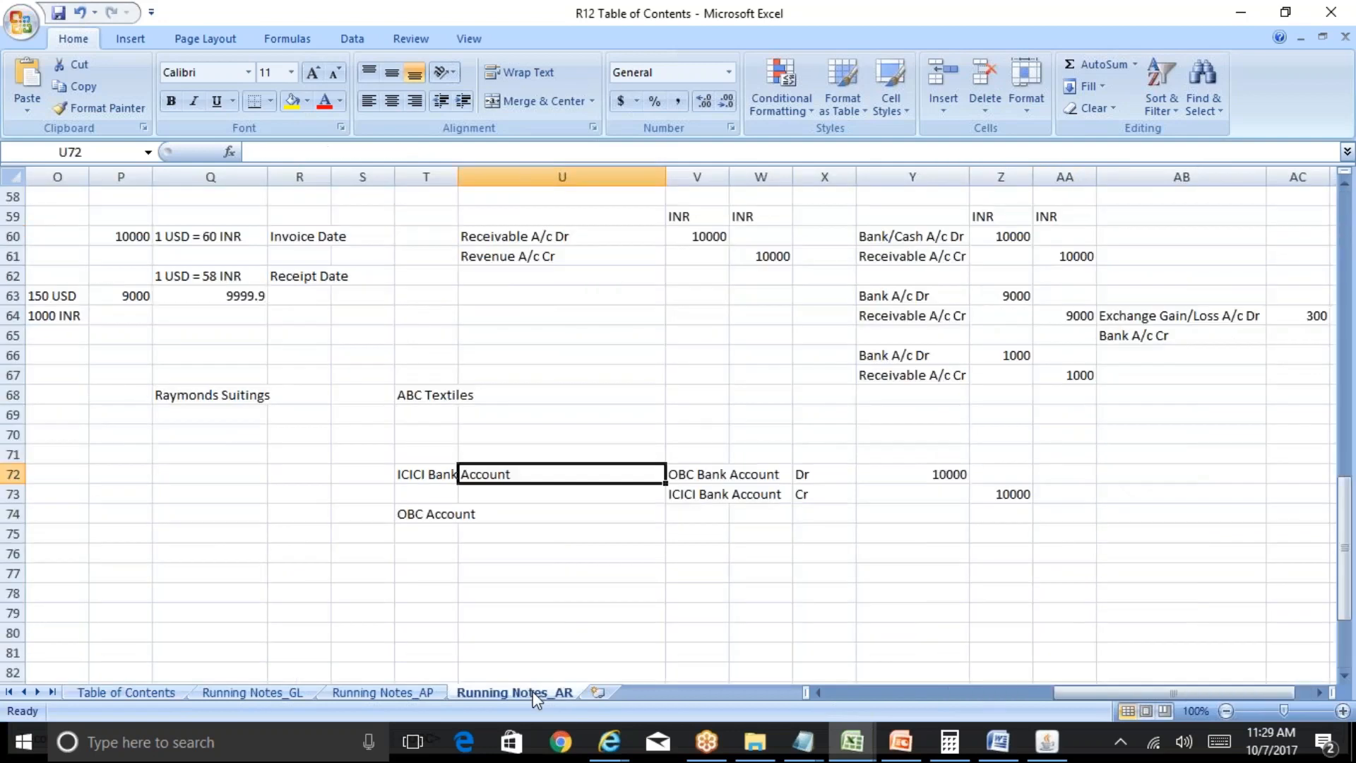
left_click(443, 588)
type("BAI")
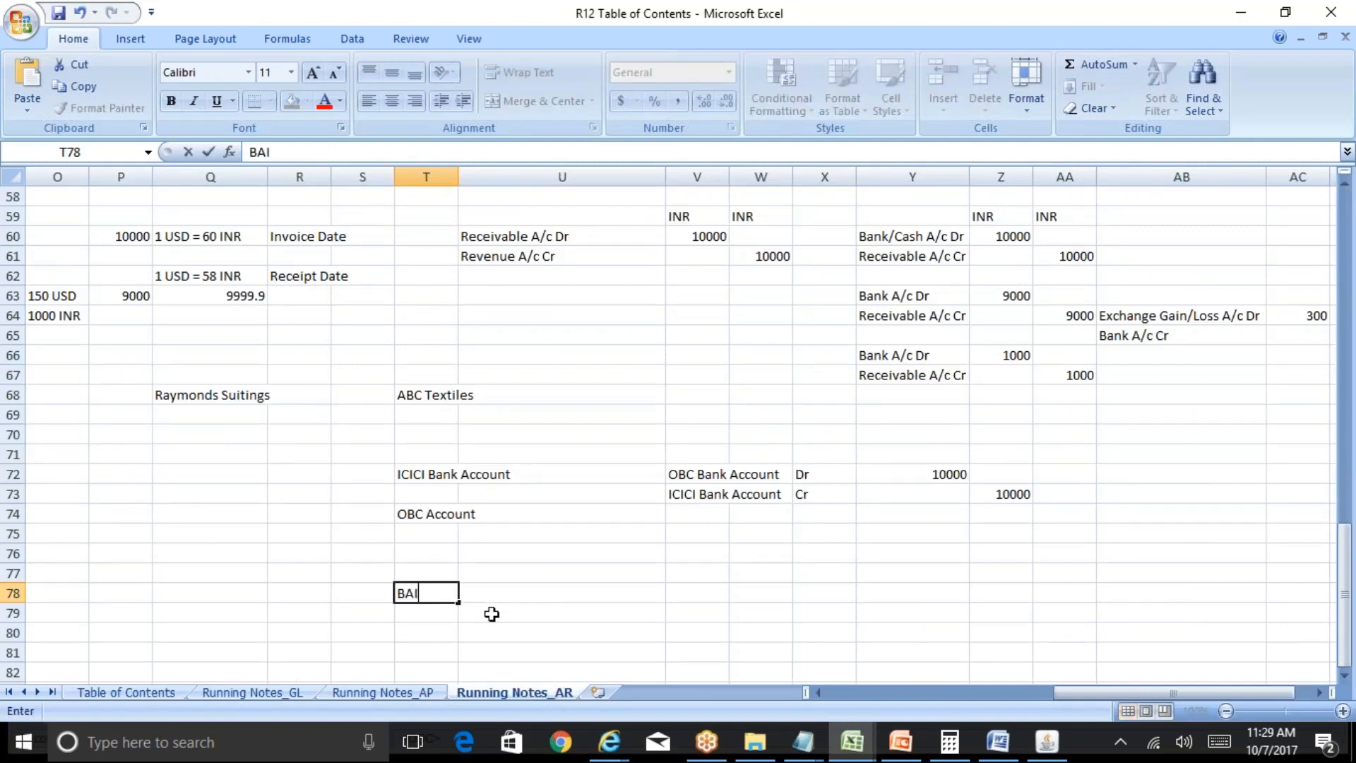
type("2")
key("Return")
type("SW")
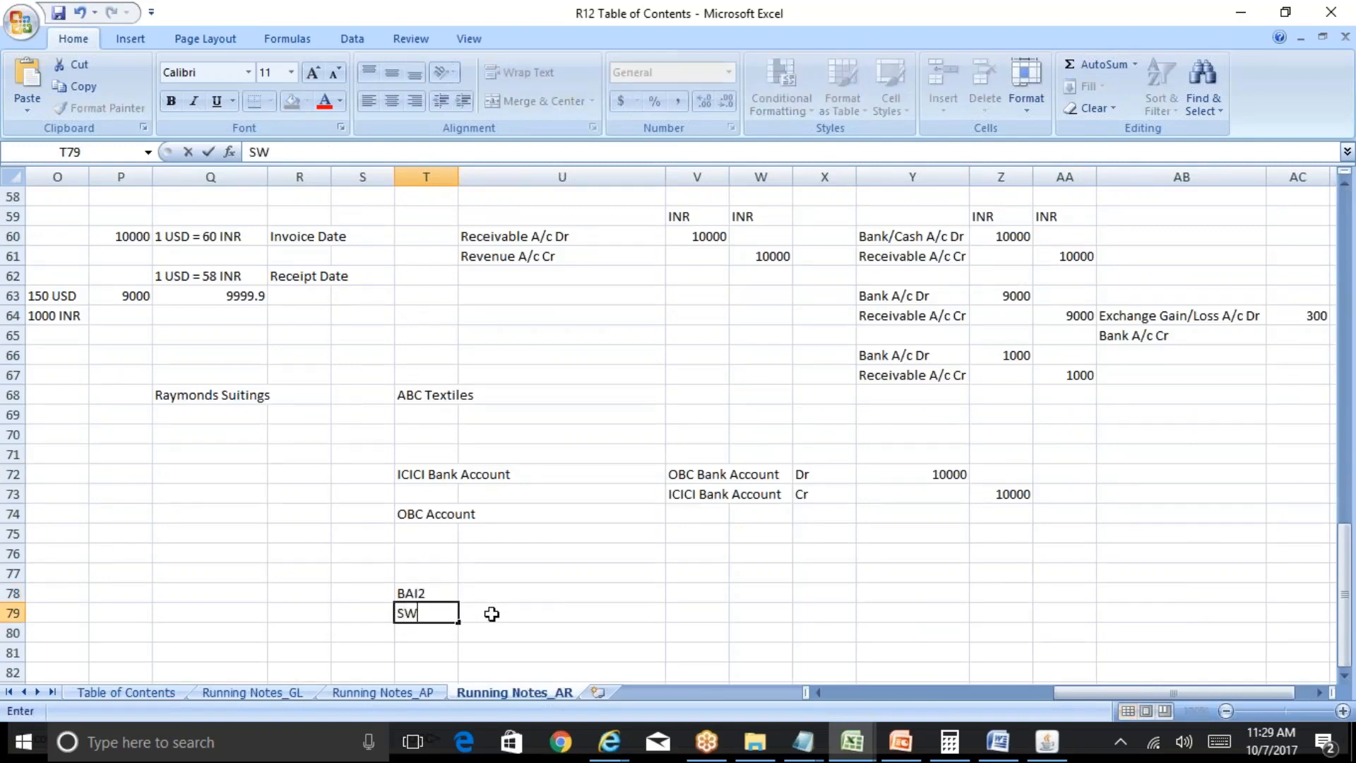
type("IFT940")
key("Return")
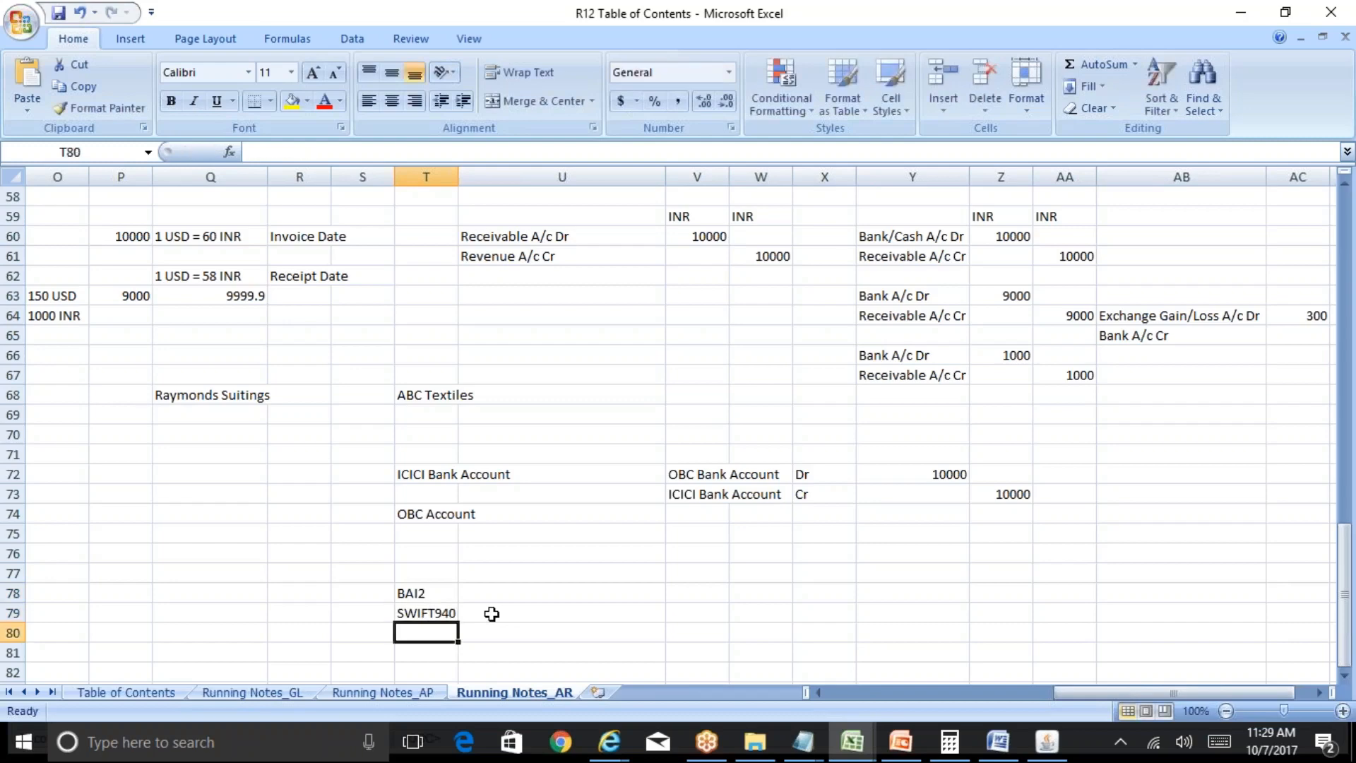
type("MT")
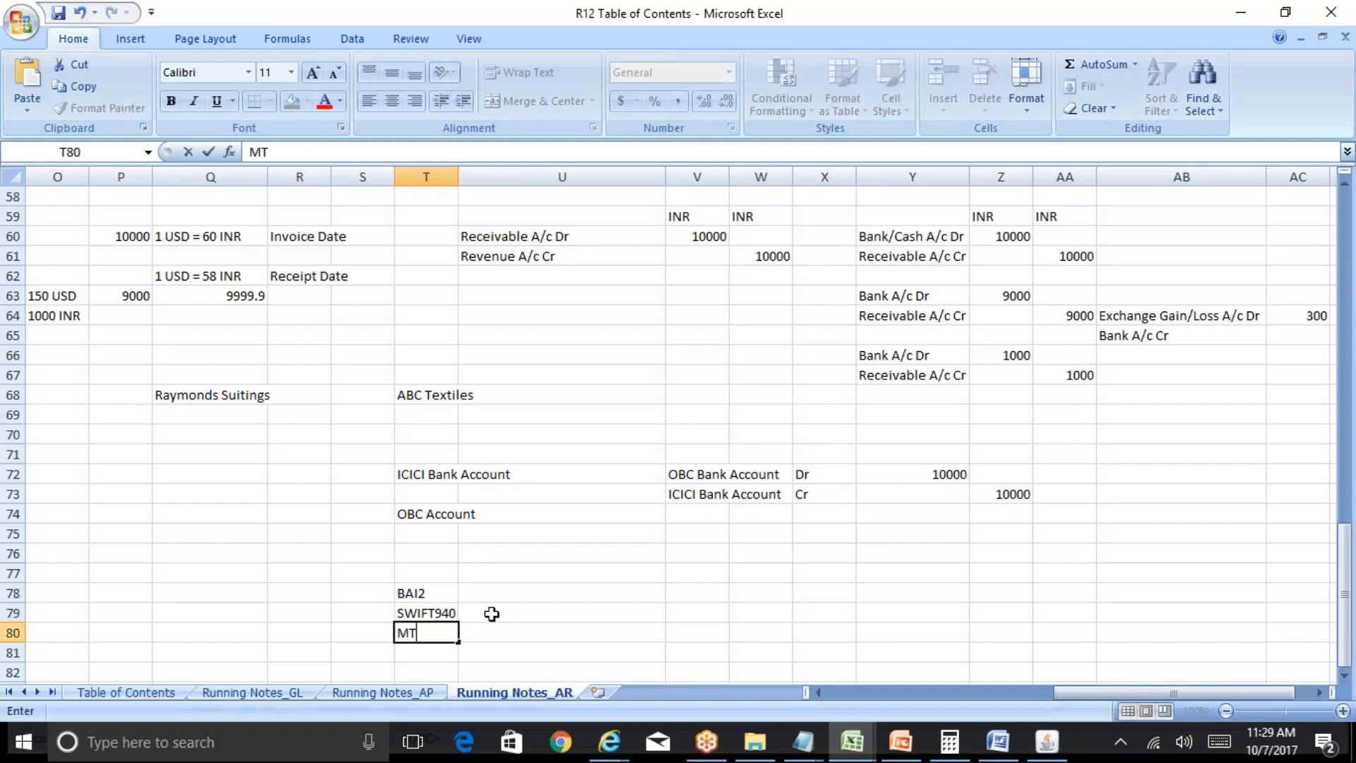
key("Up")
Step: Go through the listed bank statement formats BAI2, SWIFT940 and MT in T78:T80 one by one
key("Up")
key("Right")
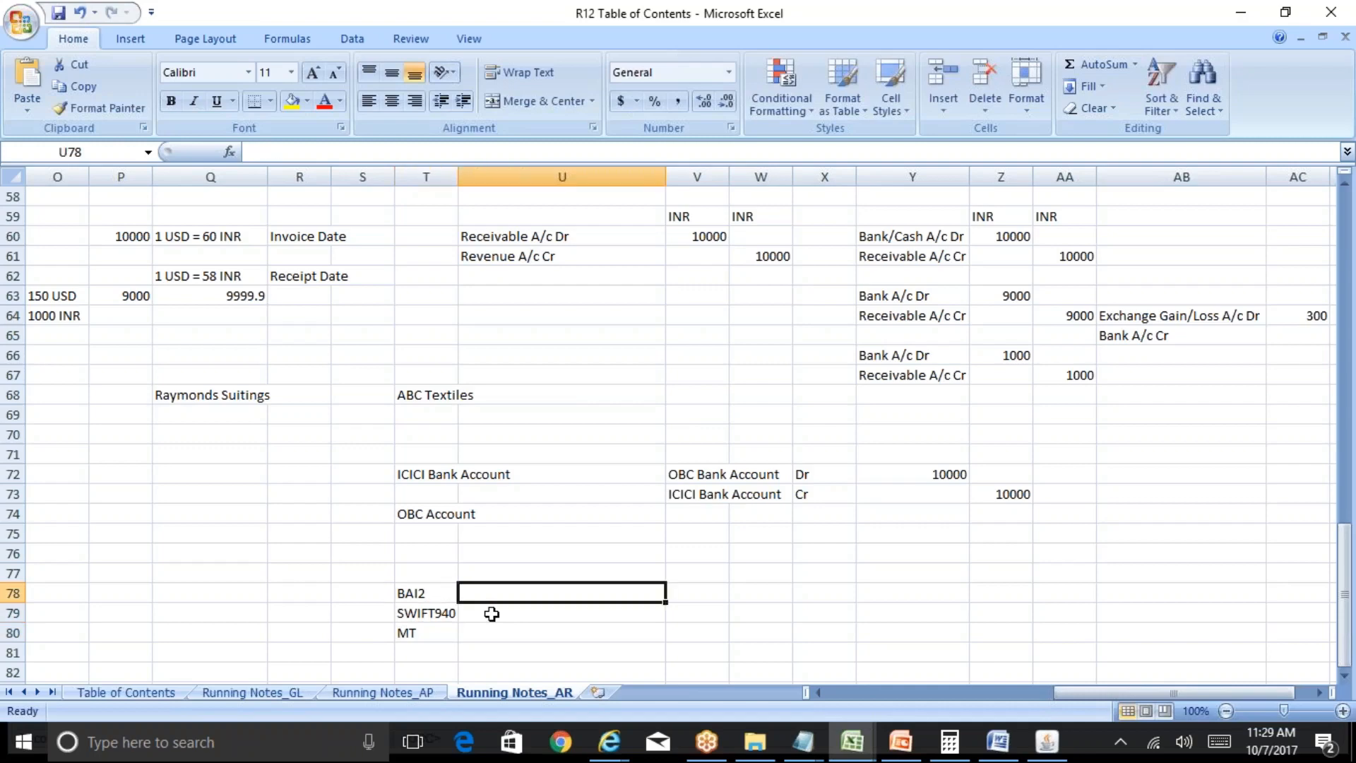
key("Left")
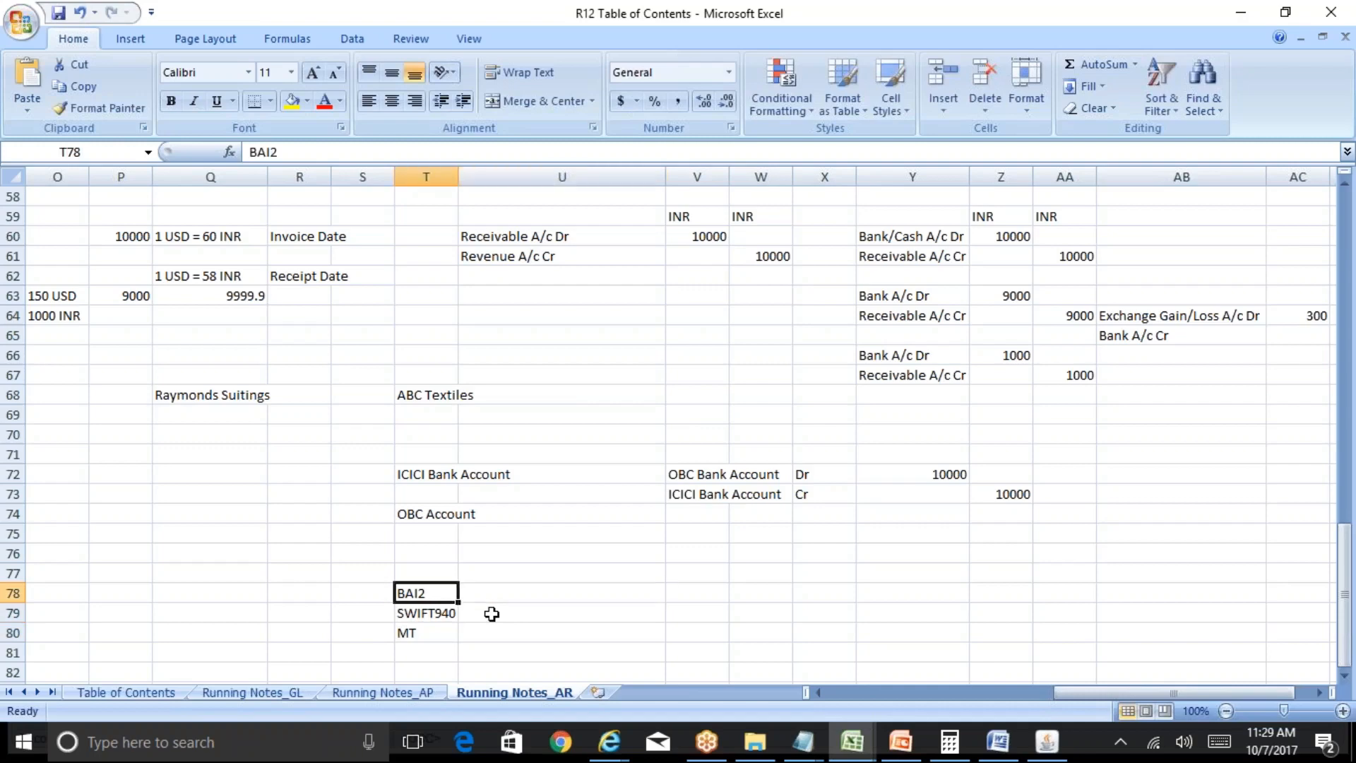
key("Left")
key("Right")
key("Down")
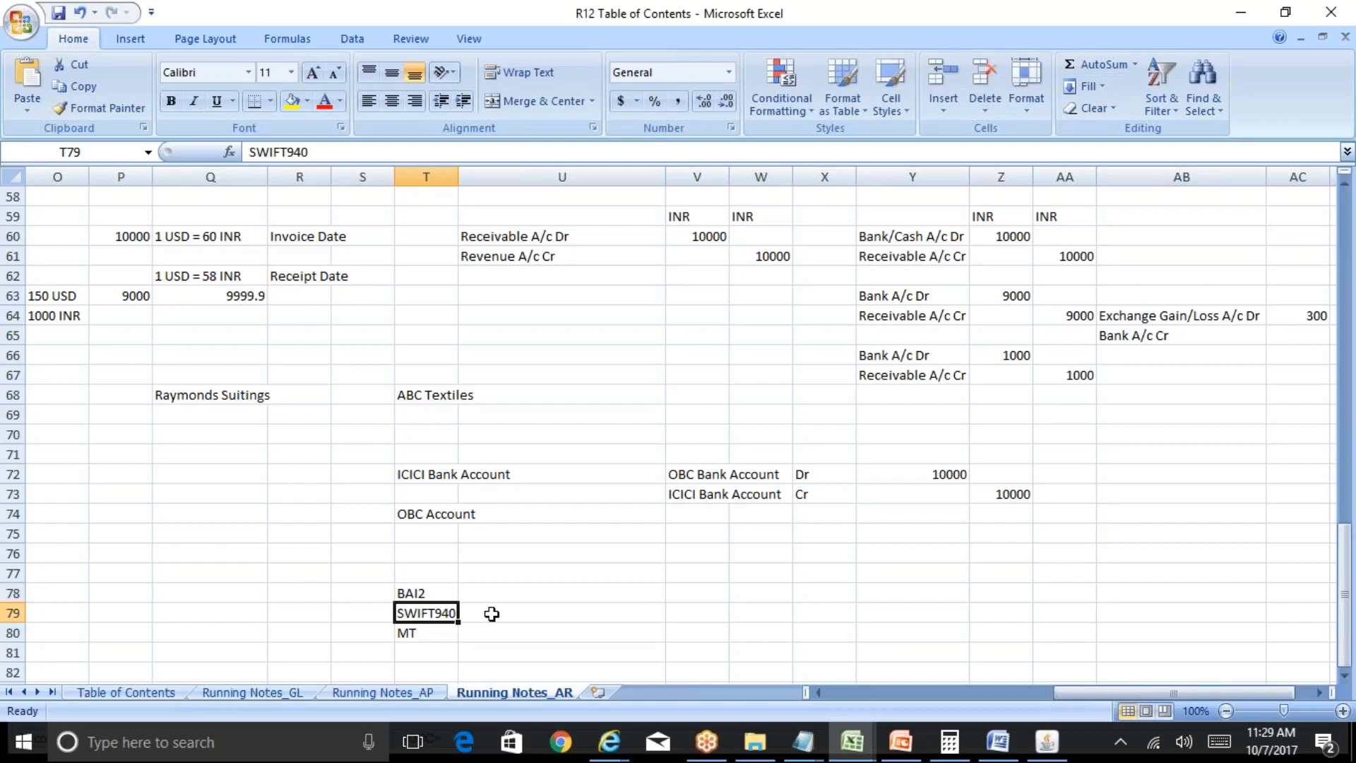
key("Up")
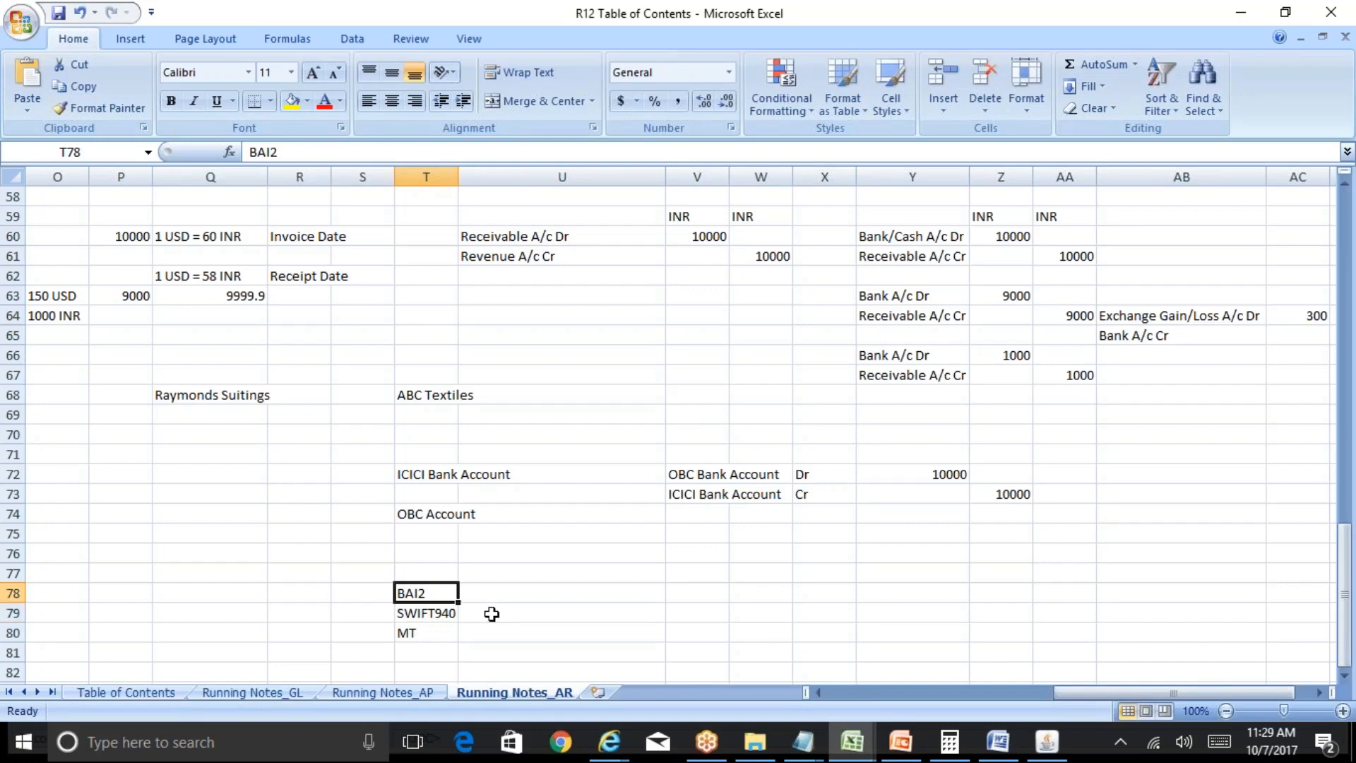
key("Down")
key("Down")
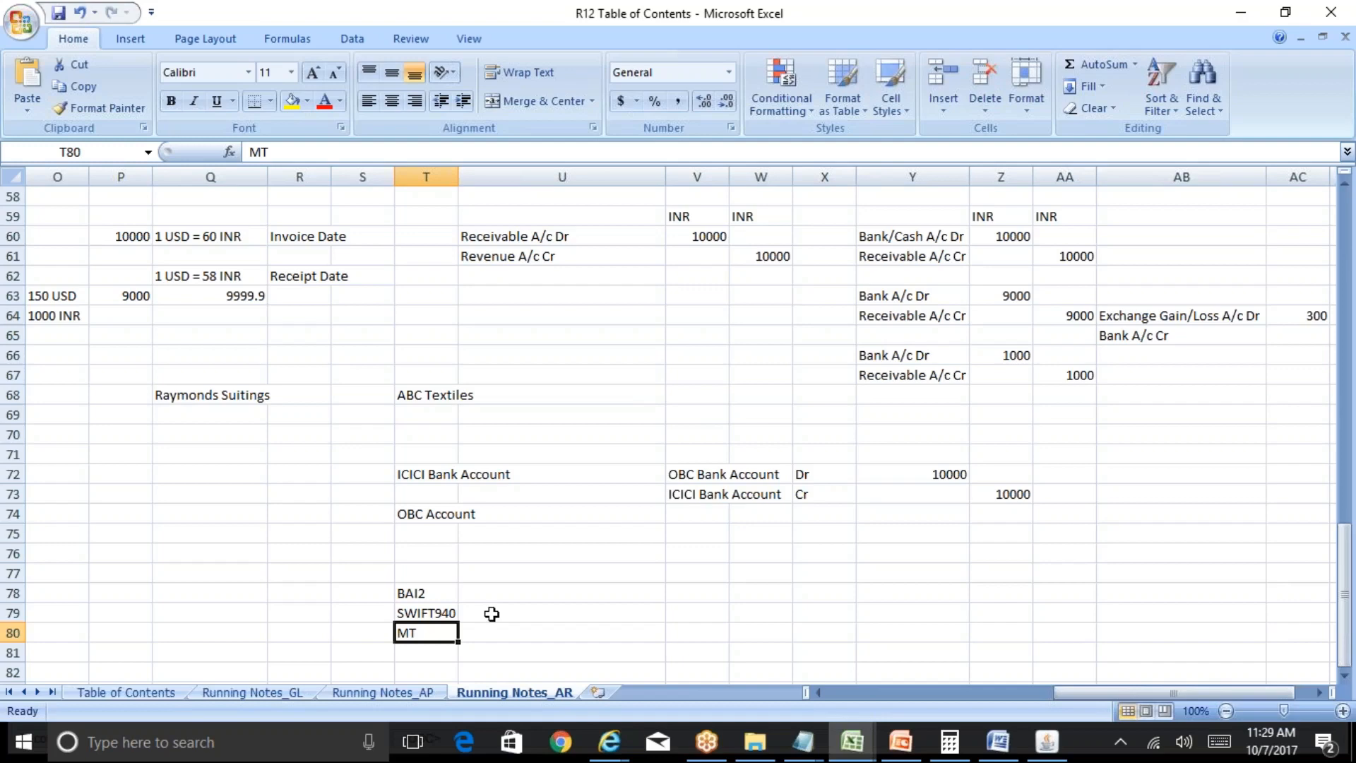
key("Up")
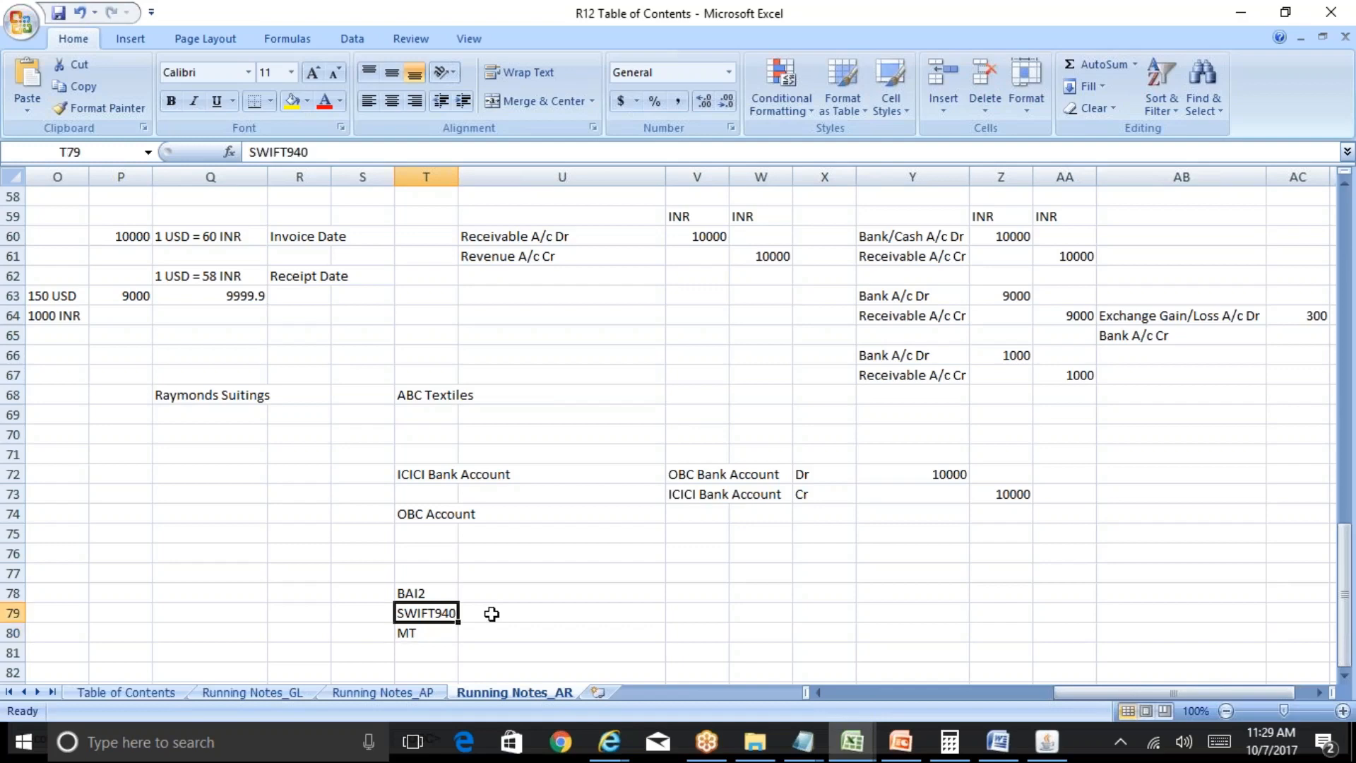
key("Down")
key("Down")
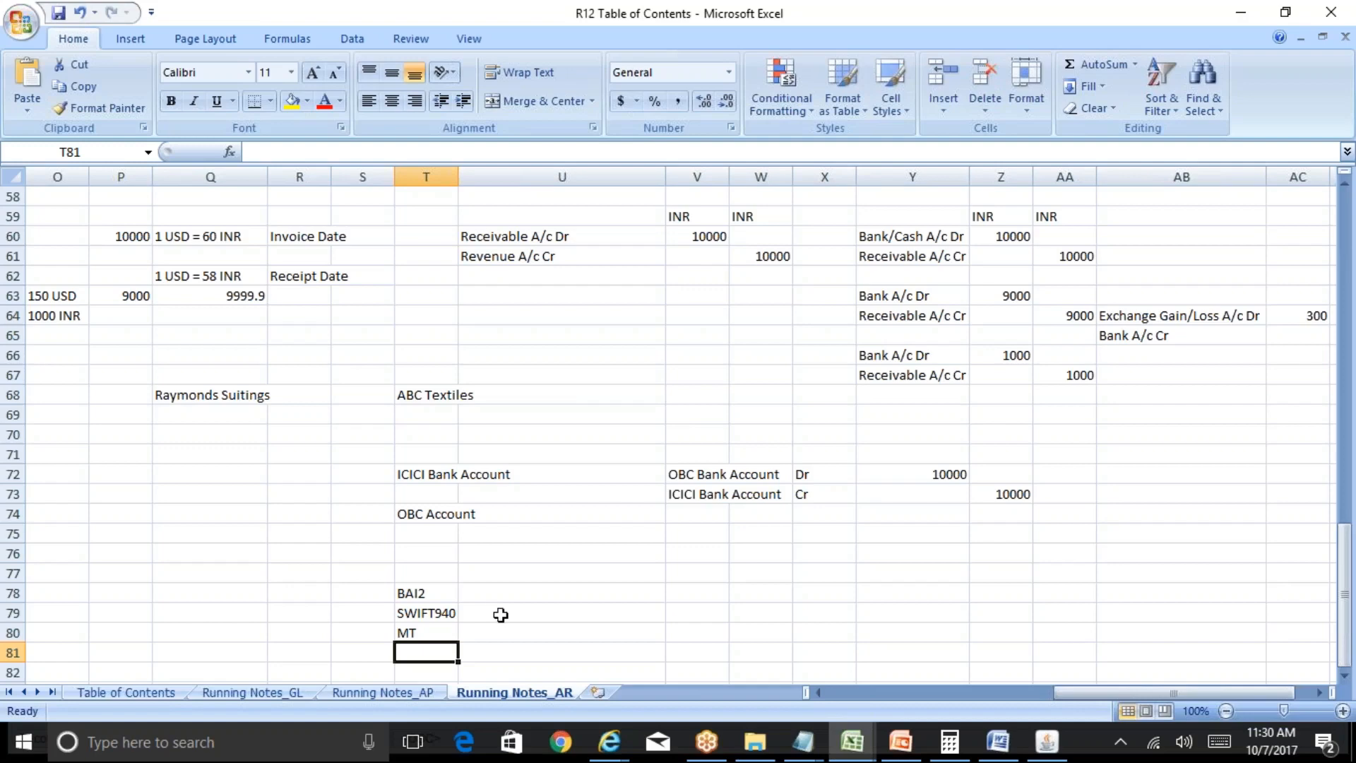
Step: Switch to Oracle Applications, close the System Parameters form and expand the Bank Statements functions
left_click(1035, 748)
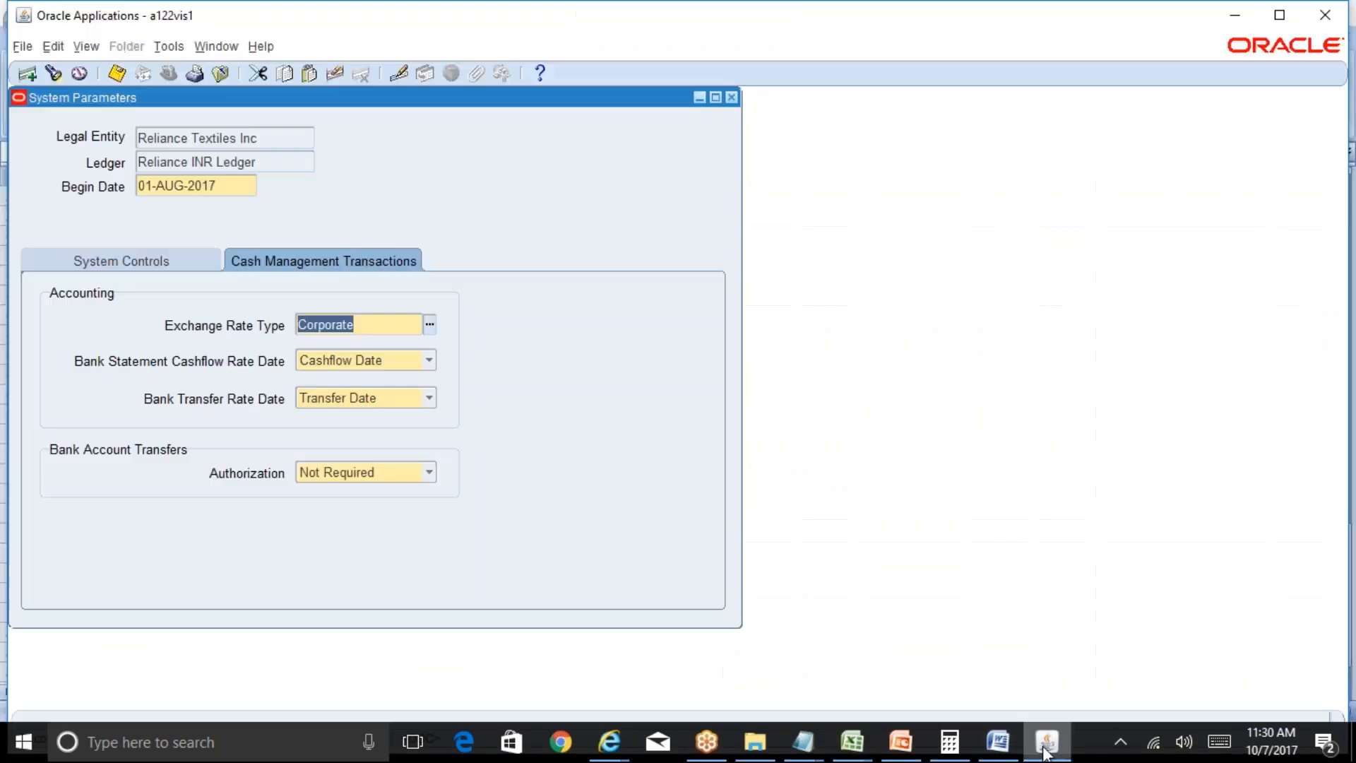
left_click(732, 97)
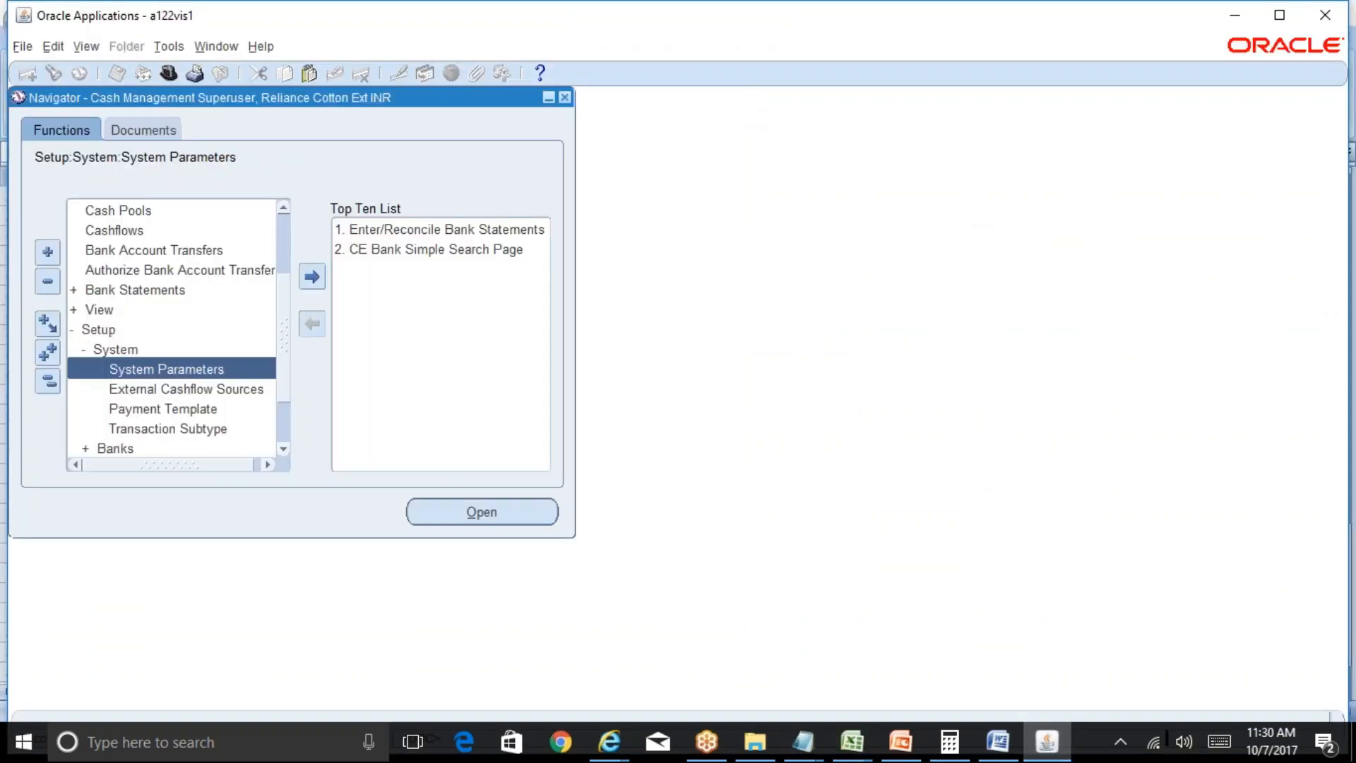
left_click(56, 387)
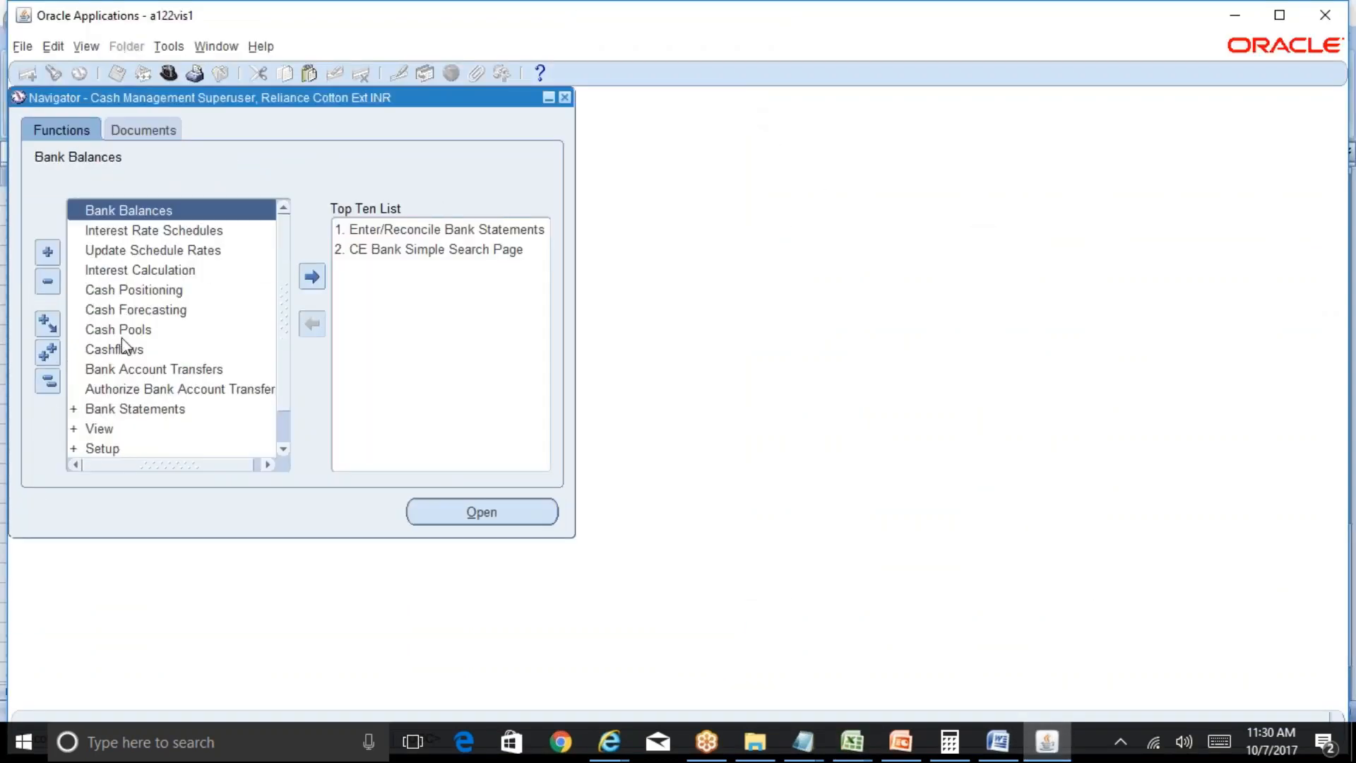
scroll(282, 339, "down", 2)
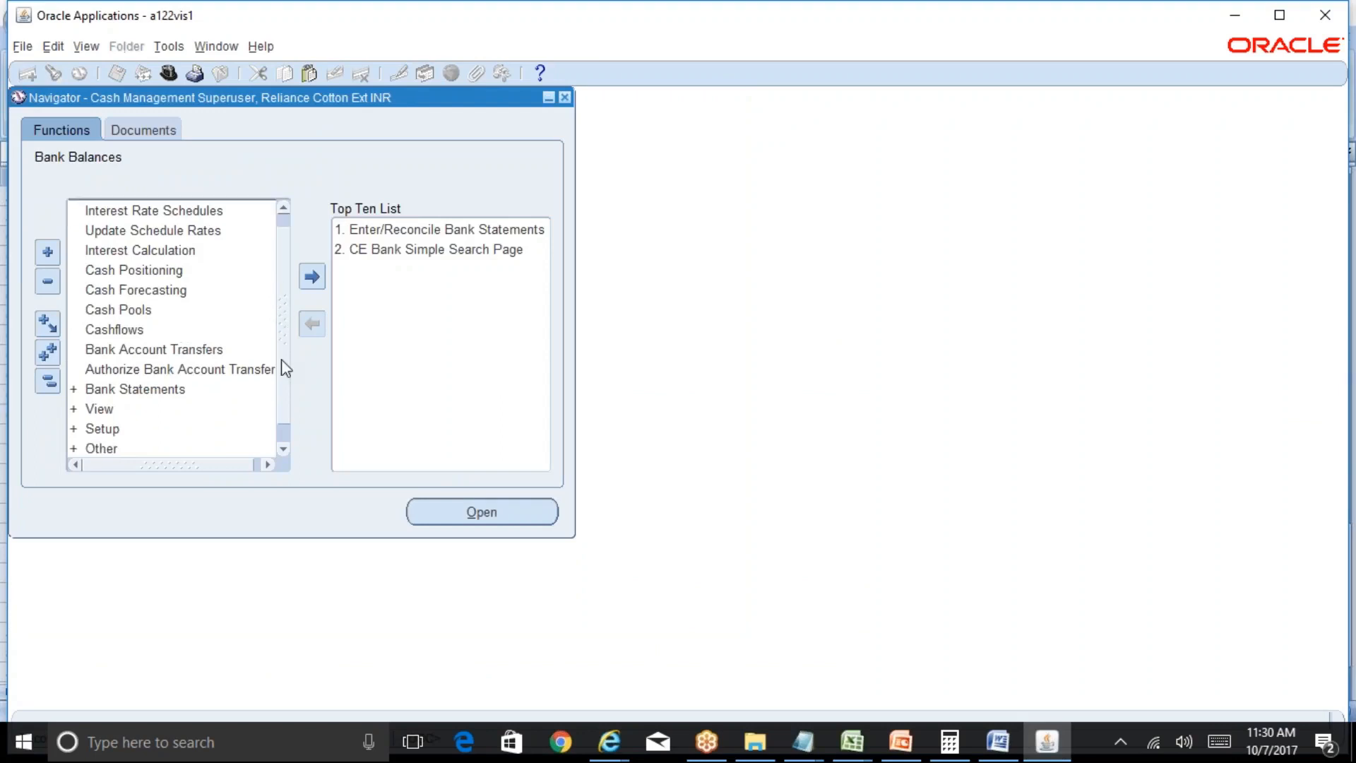
double_click(166, 371)
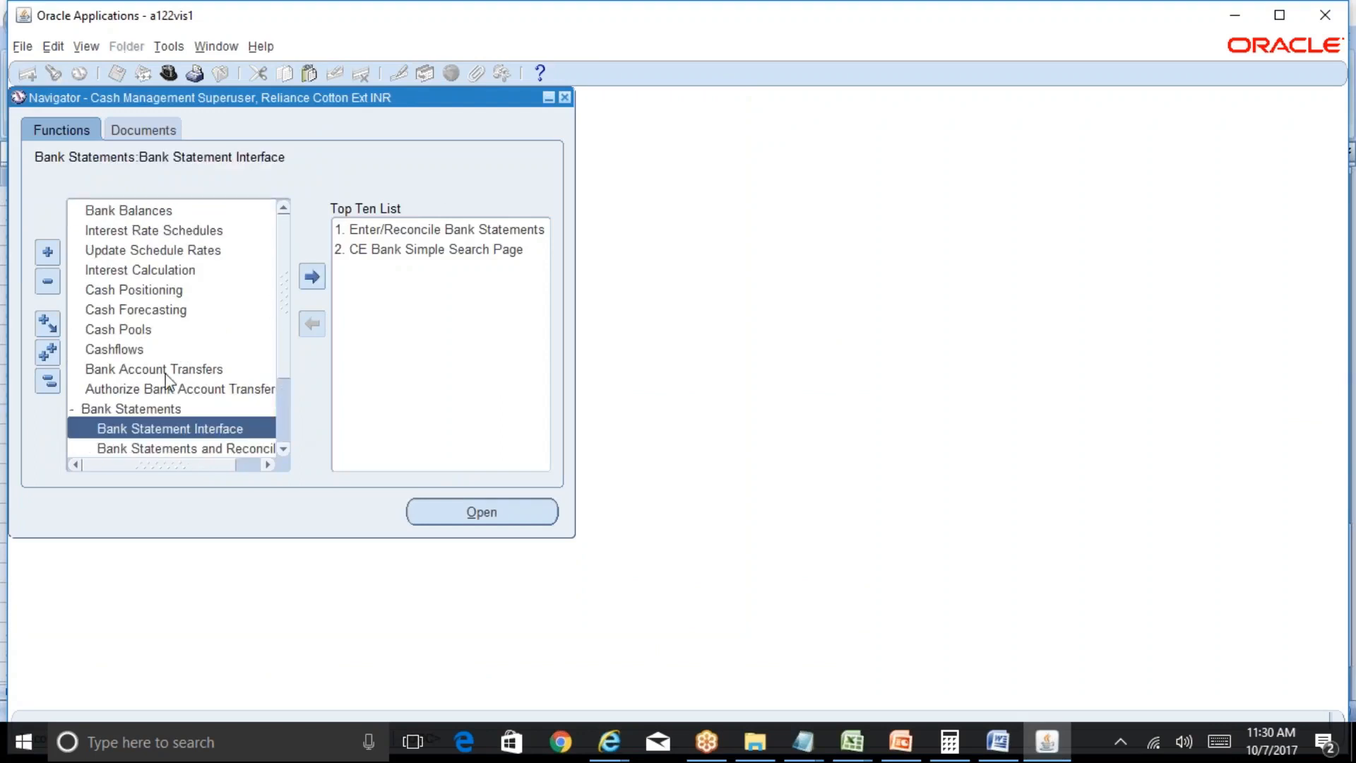
Step: Open Bank Statements and Reconciliation and start a new bank statement
left_click(283, 450)
left_click(283, 450)
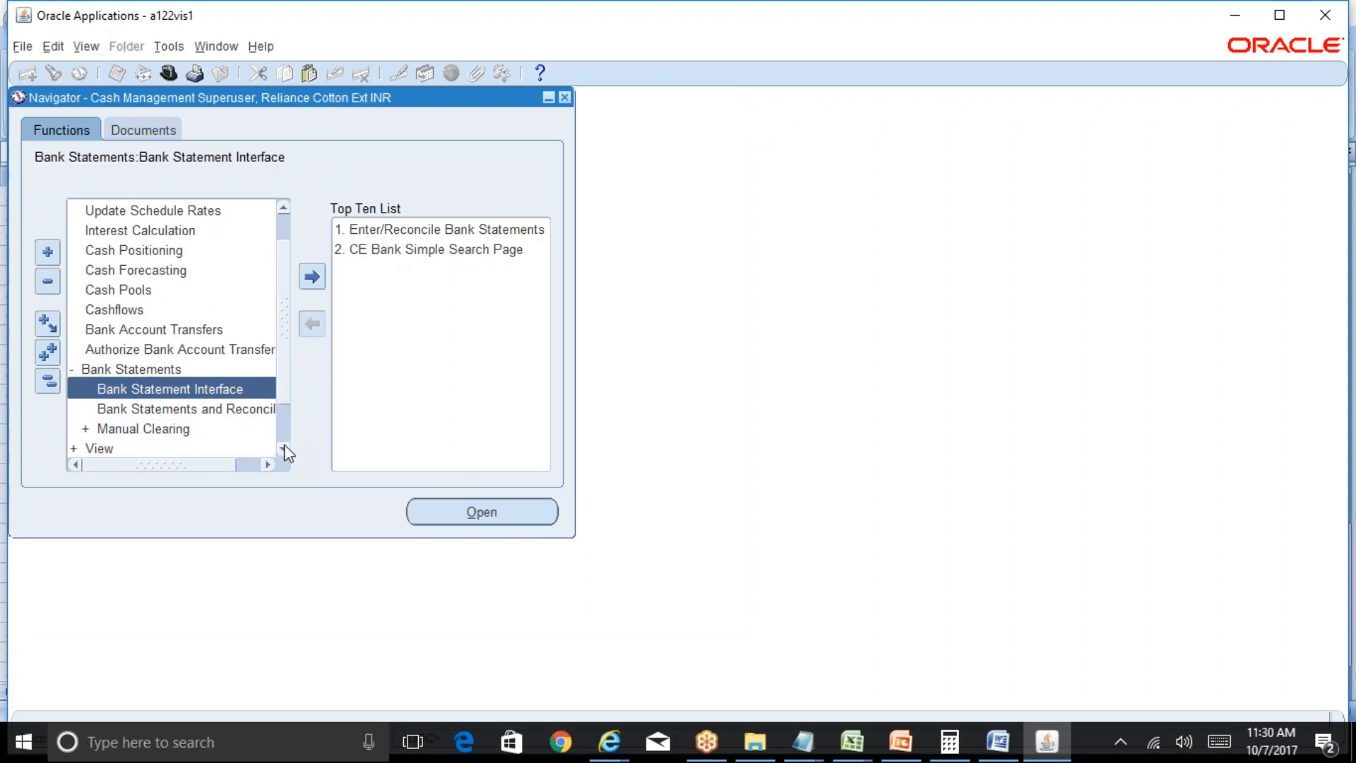
left_click(234, 412)
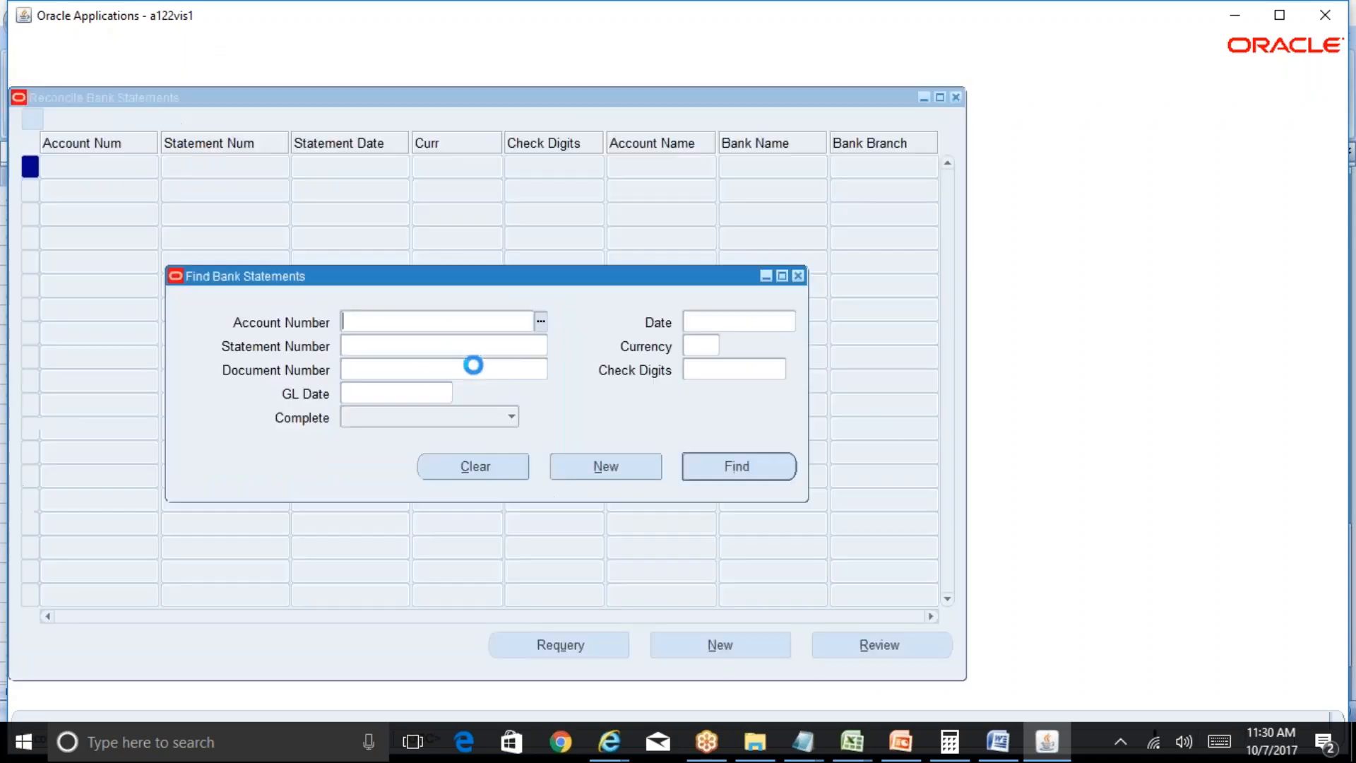
left_click(612, 461)
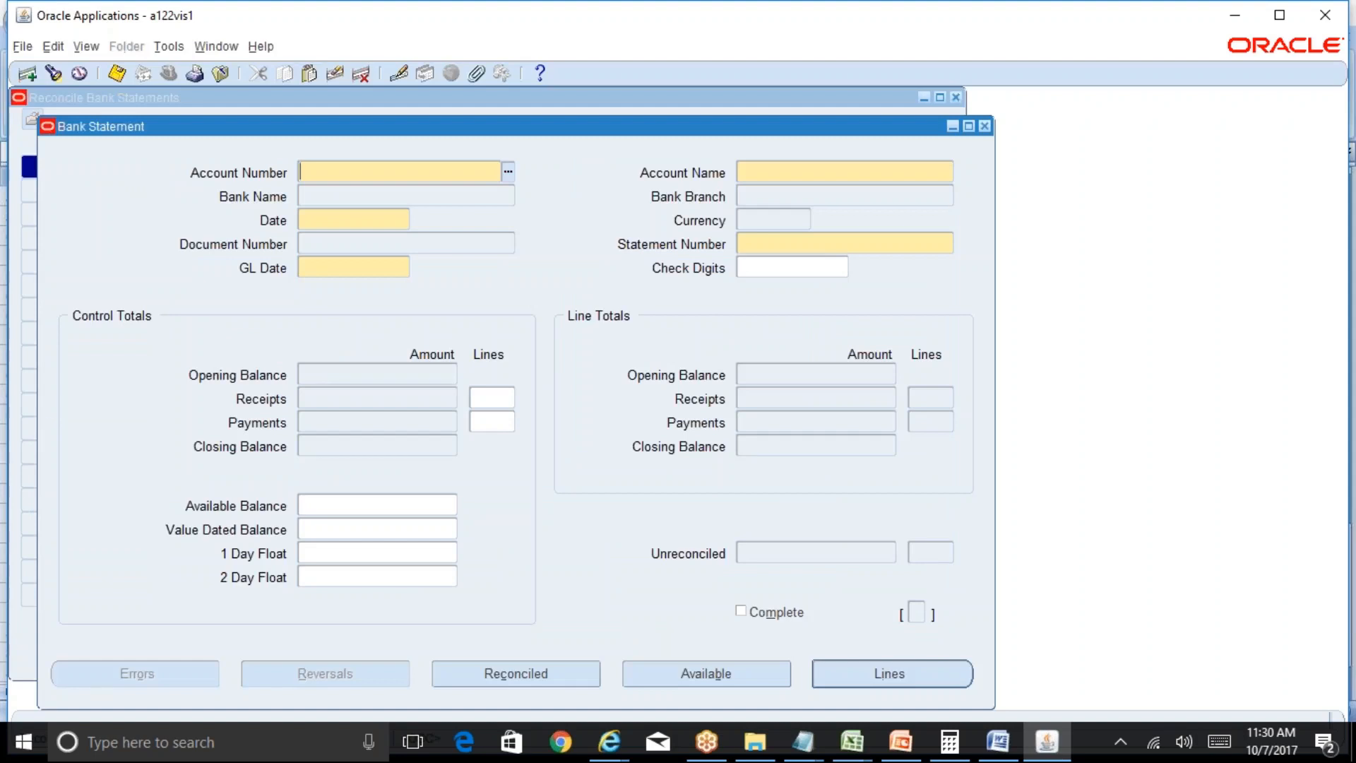
Step: Choose the ICICI_Current account of ICICI Bank as the new statement's bank account
left_click(509, 170)
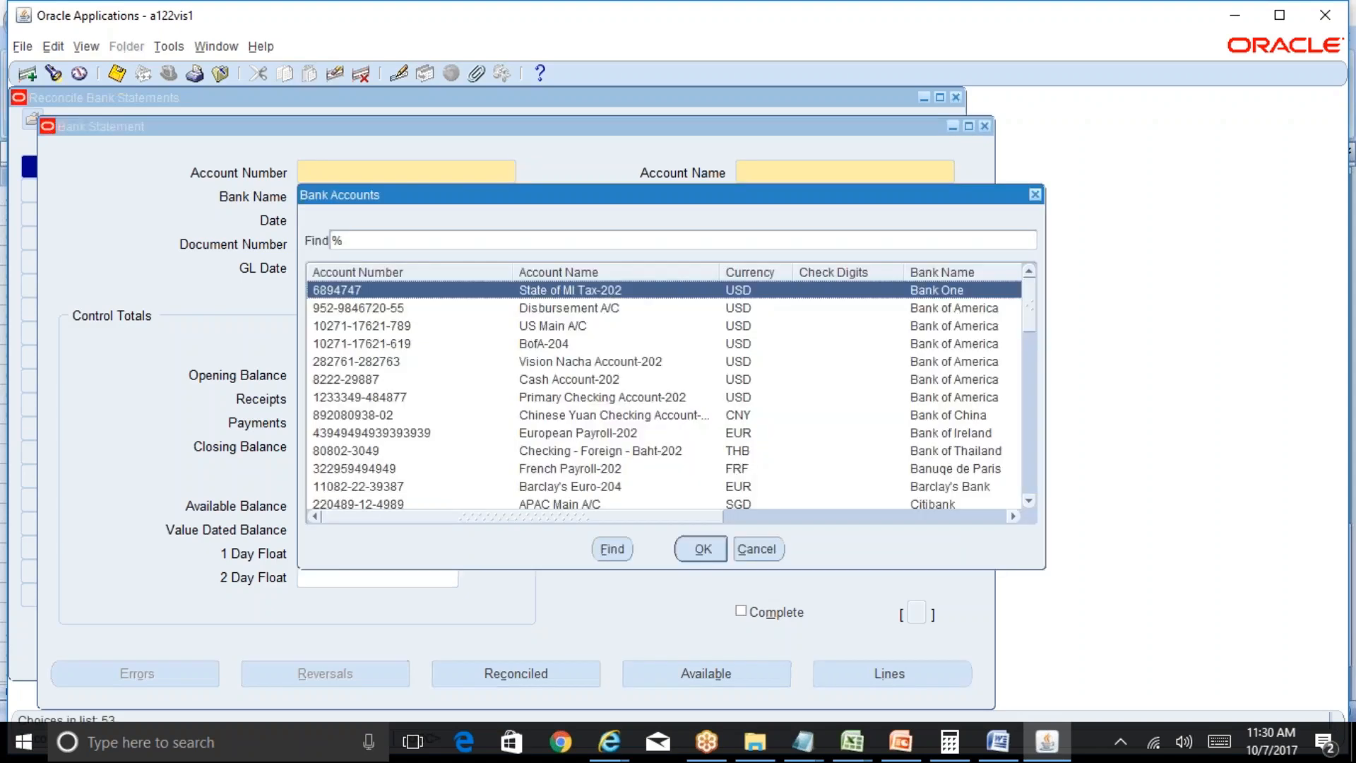
type("5")
left_click(556, 325)
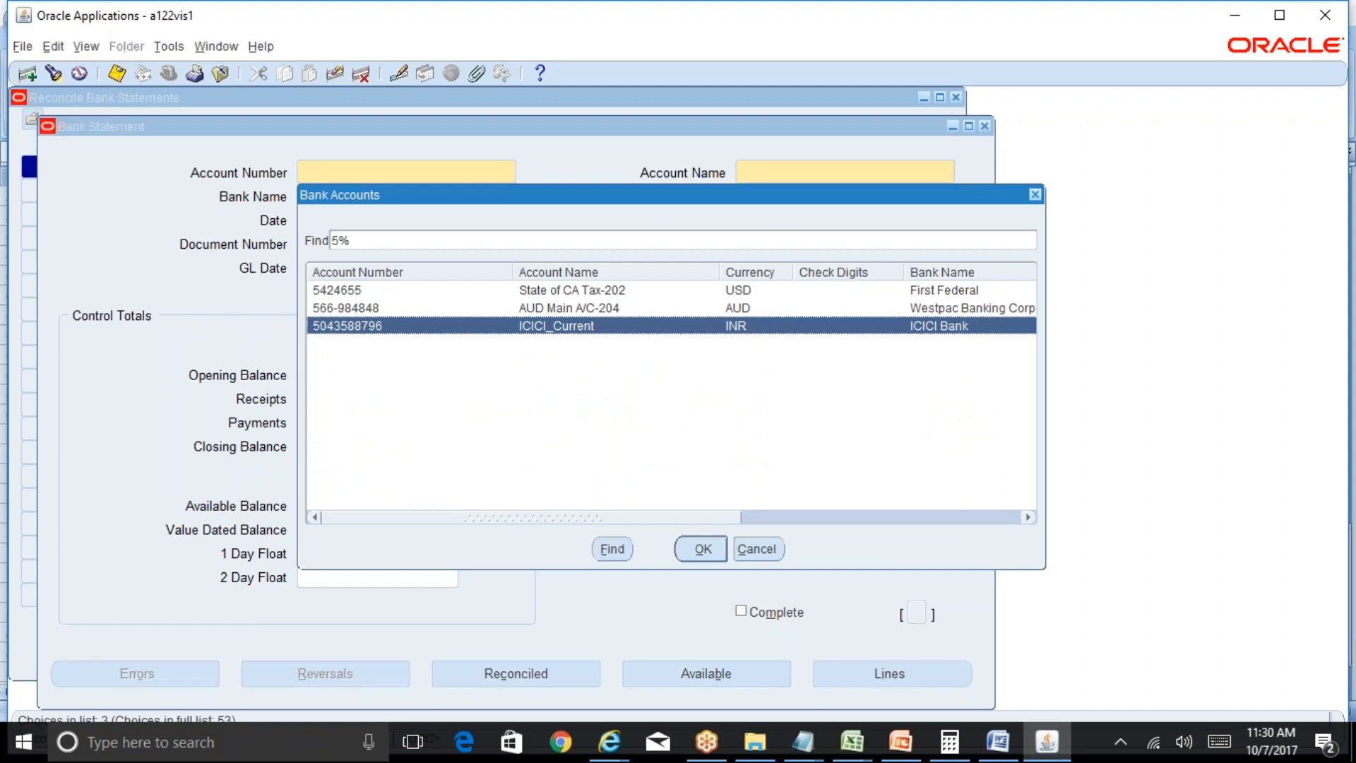
key("Return")
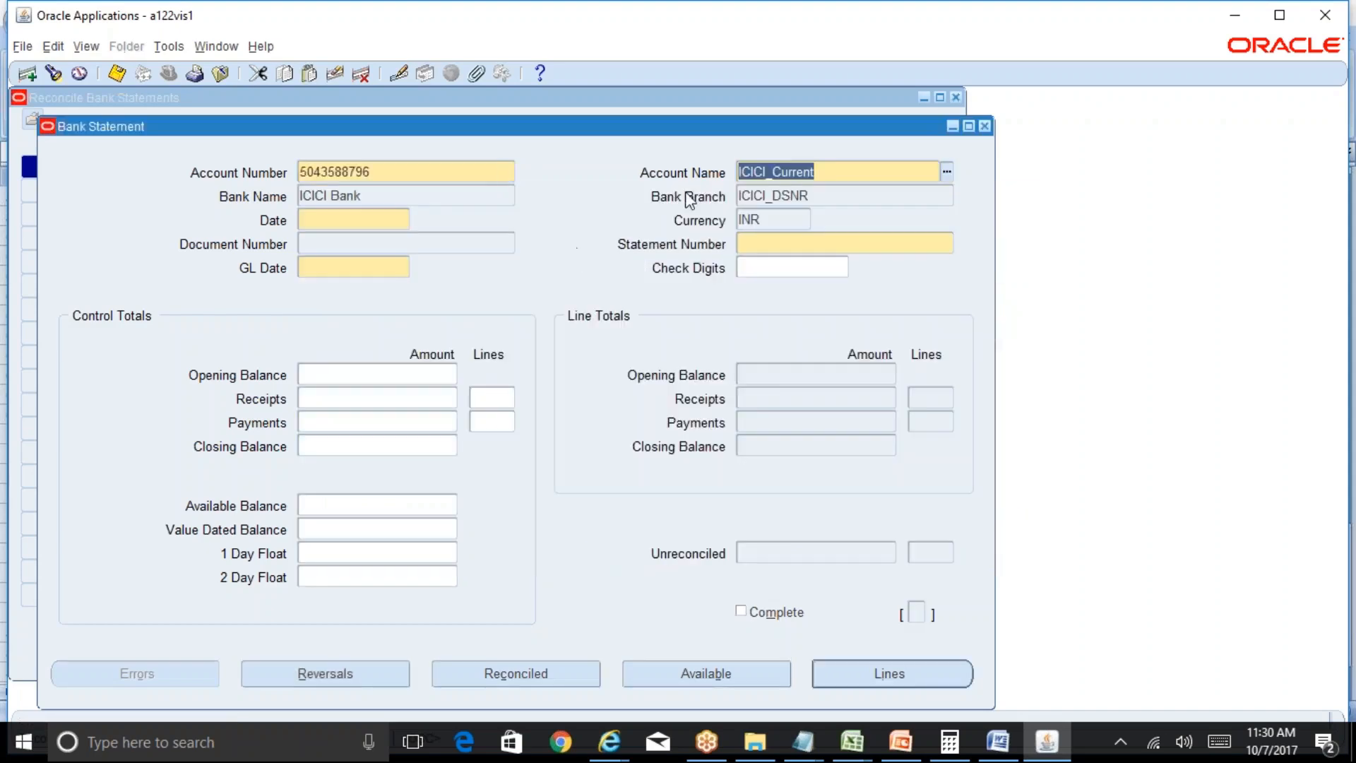
left_click(388, 169)
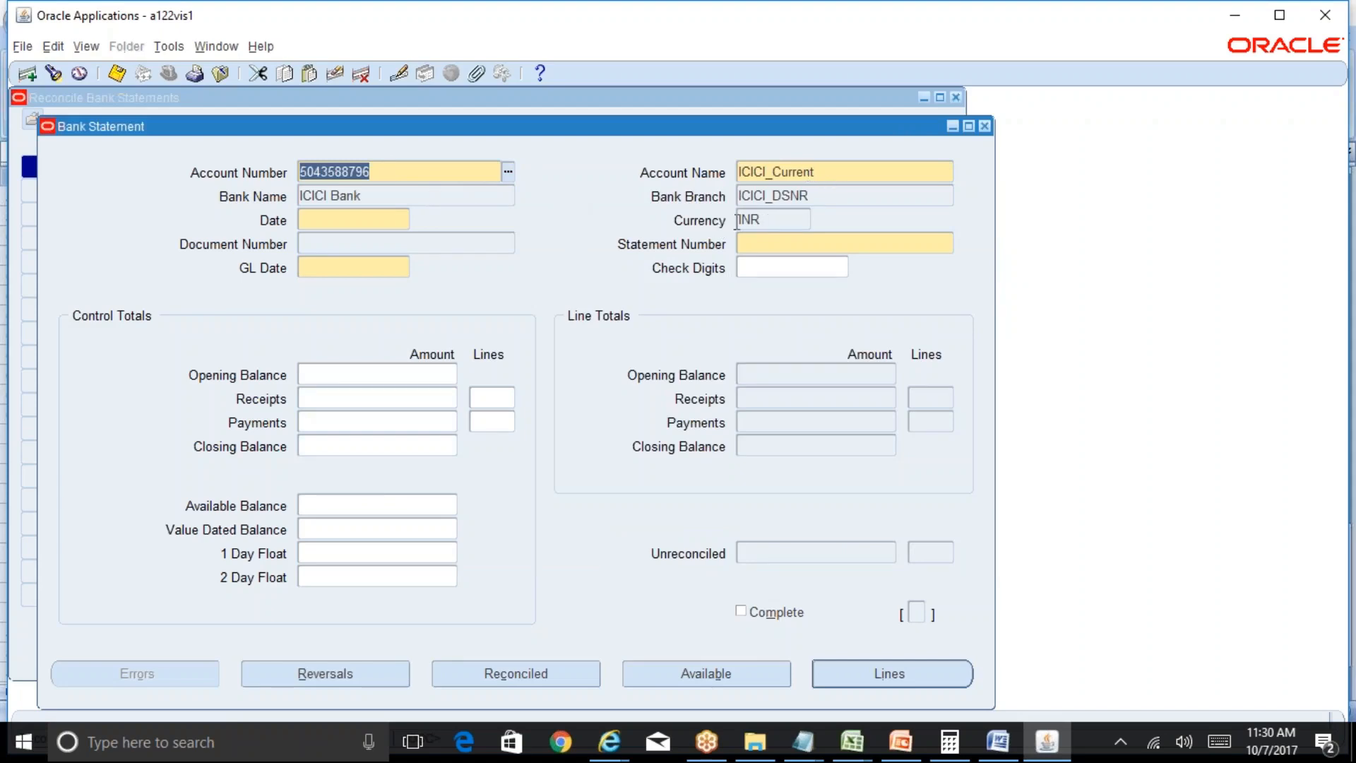
Step: Set the bank statement's date to 07-OCT-2017 and move to its GL date
left_click(369, 217)
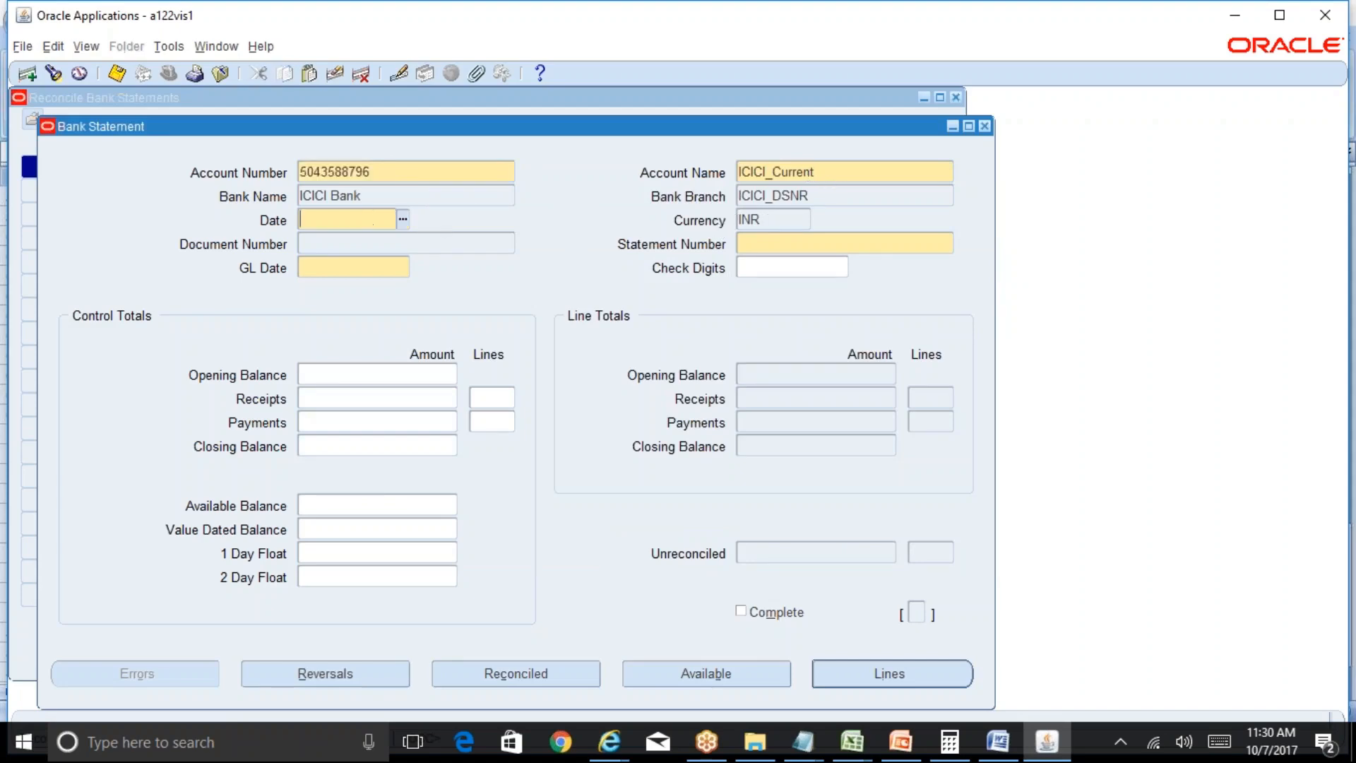
type("07-OCT-2017")
key("Tab")
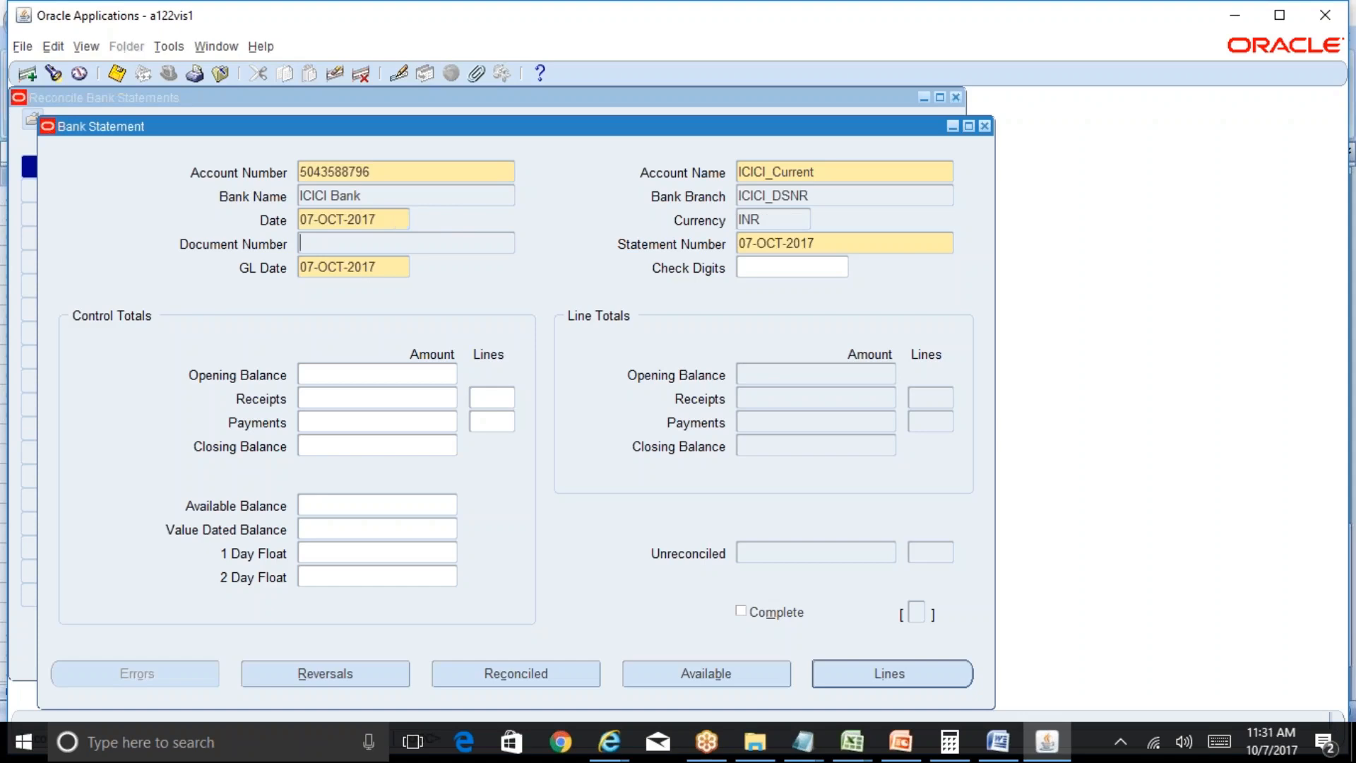
left_click(388, 273)
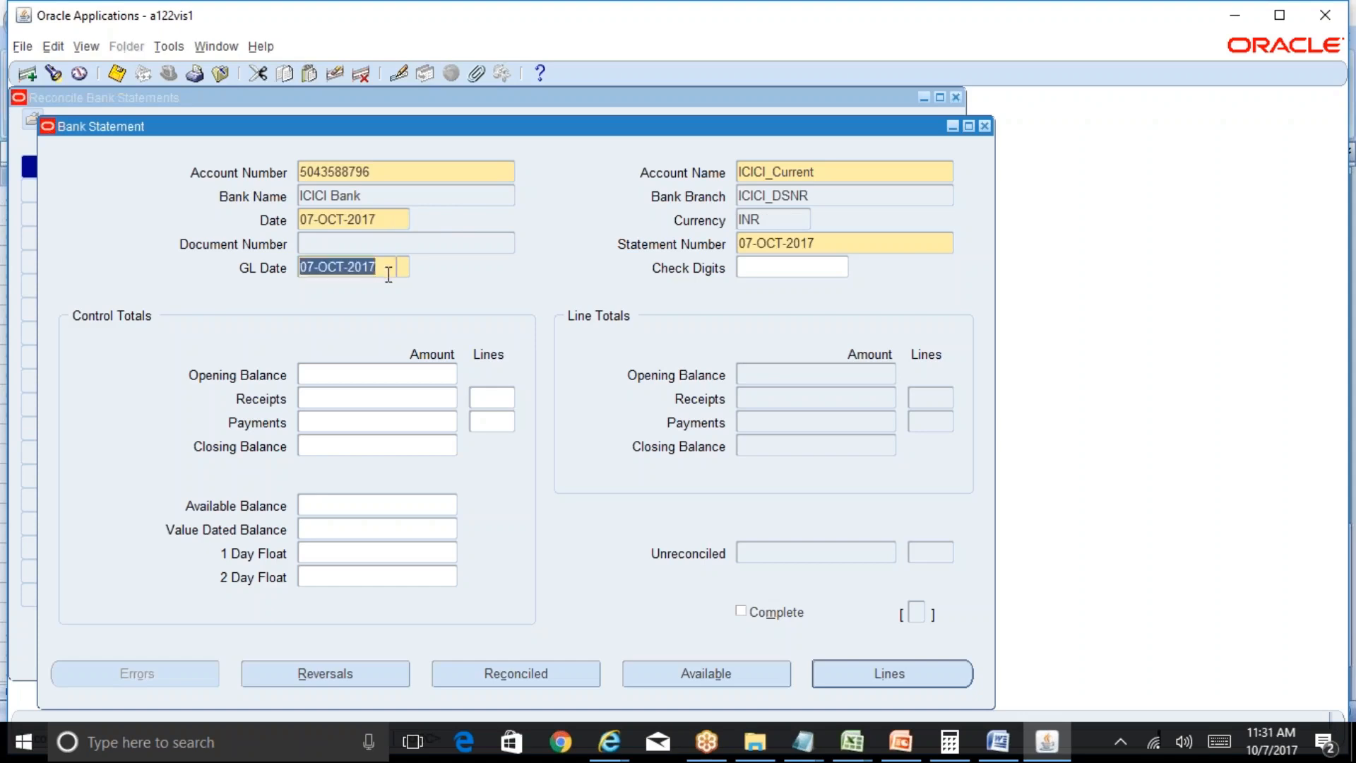
Step: Set the bank statement's number to 07-OCT-2017_1 and open its statement lines
left_click(810, 242)
left_click(810, 242)
type("_")
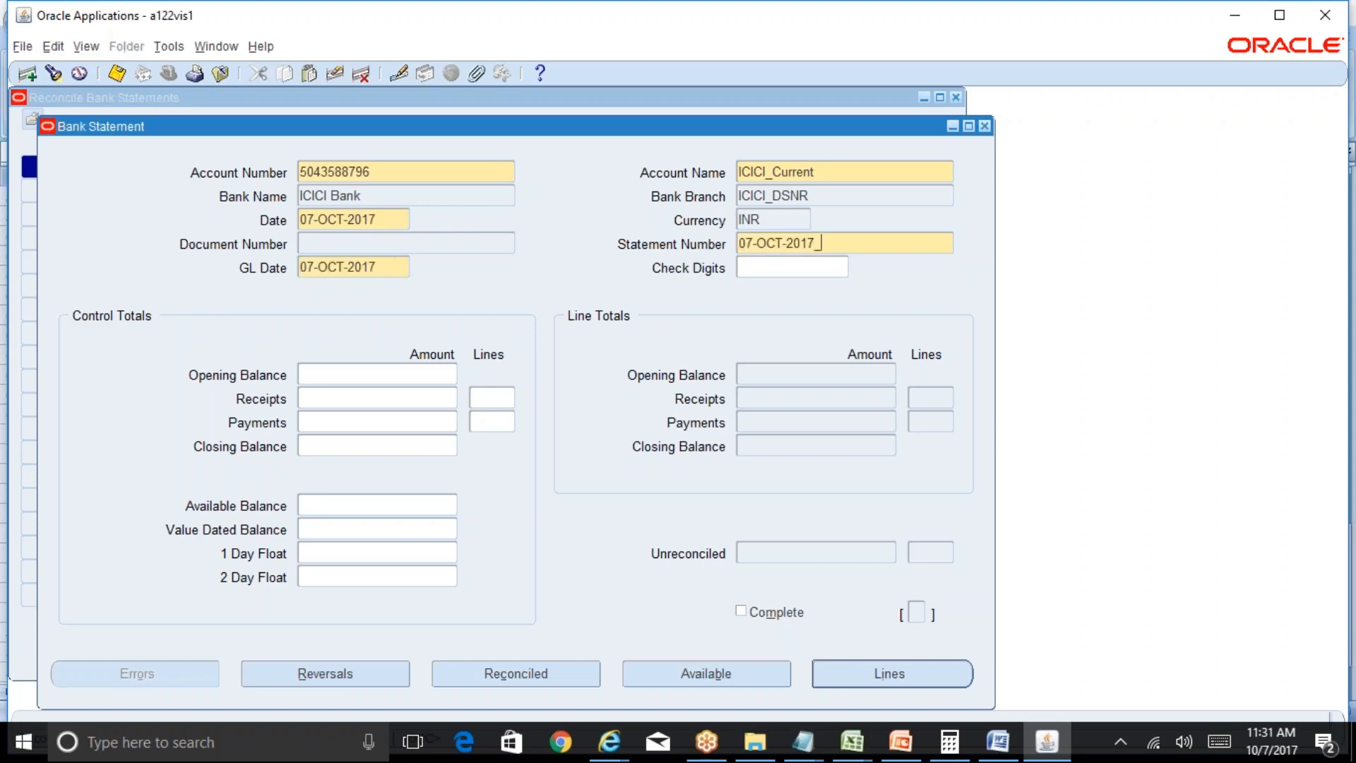
type("1")
left_click(934, 671)
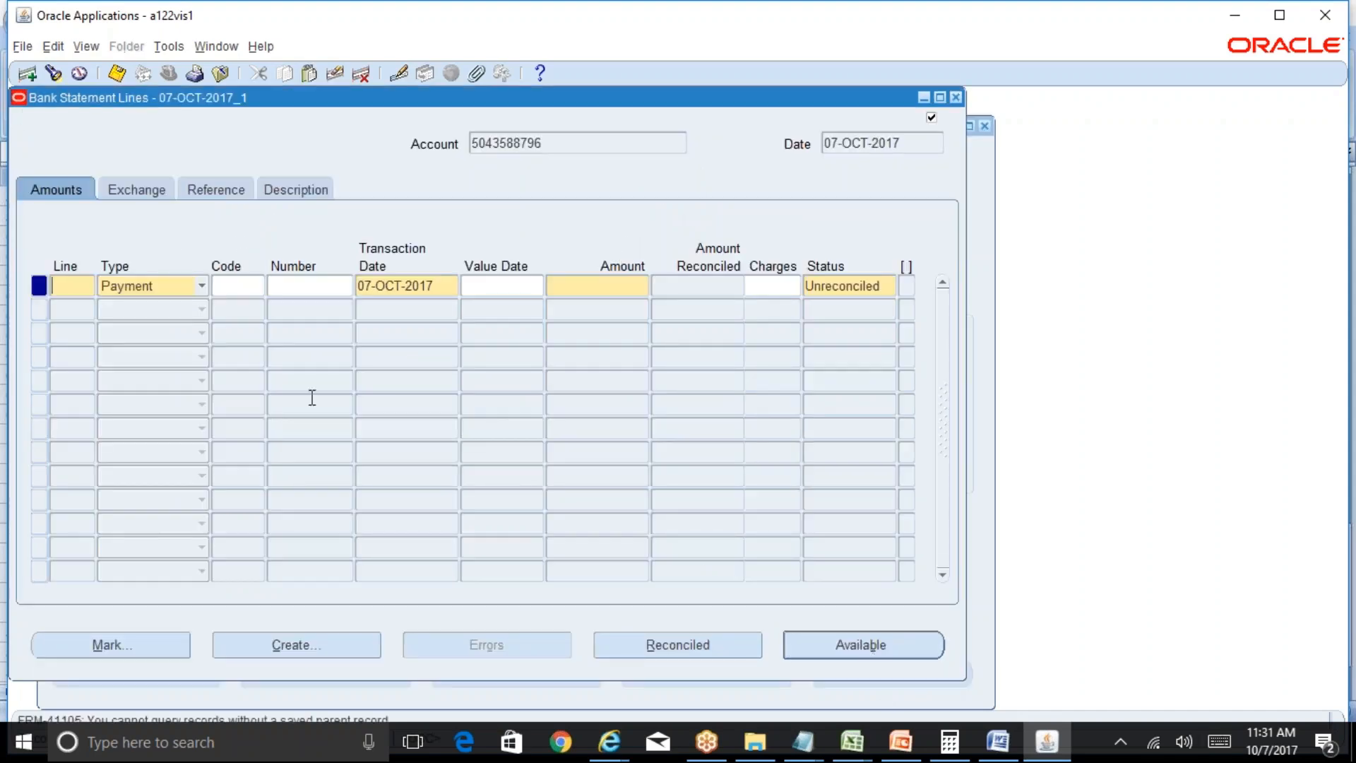
type("1")
key("Tab")
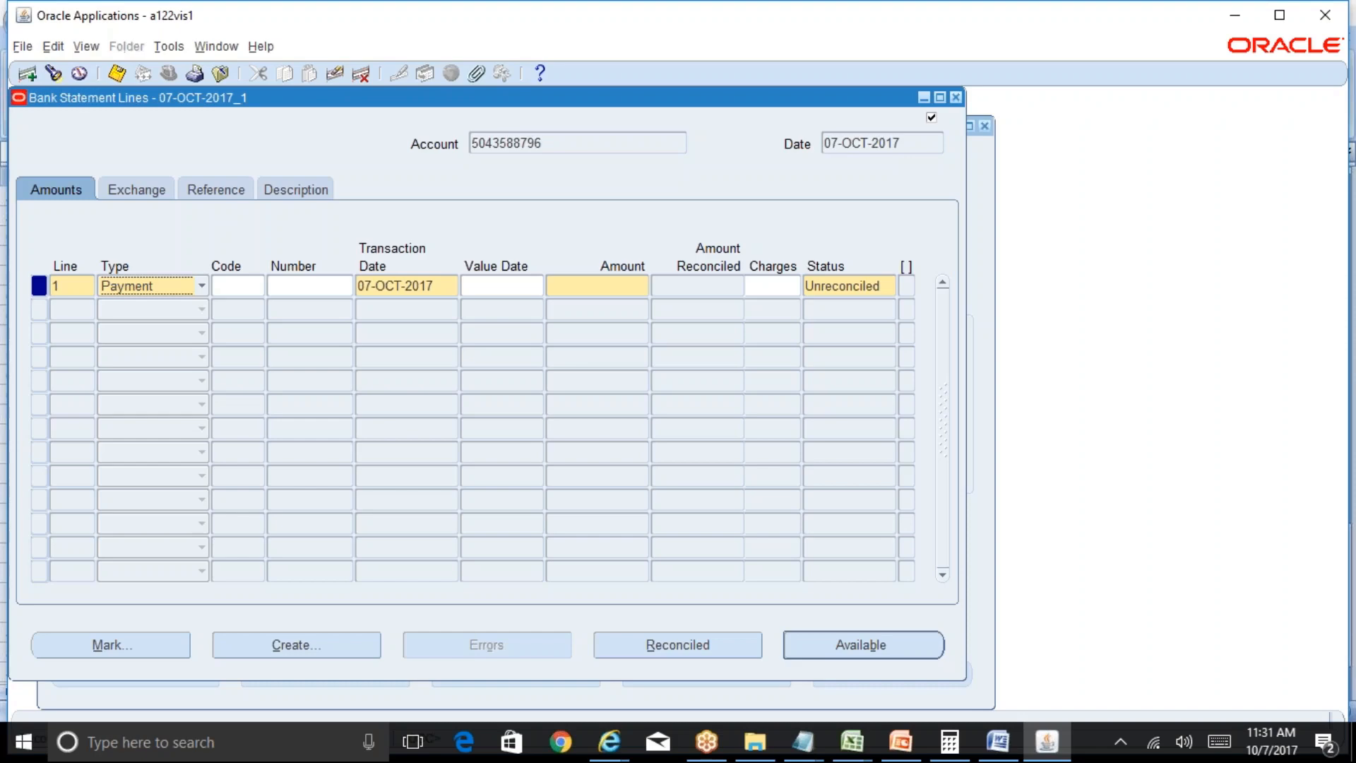
left_click(201, 286)
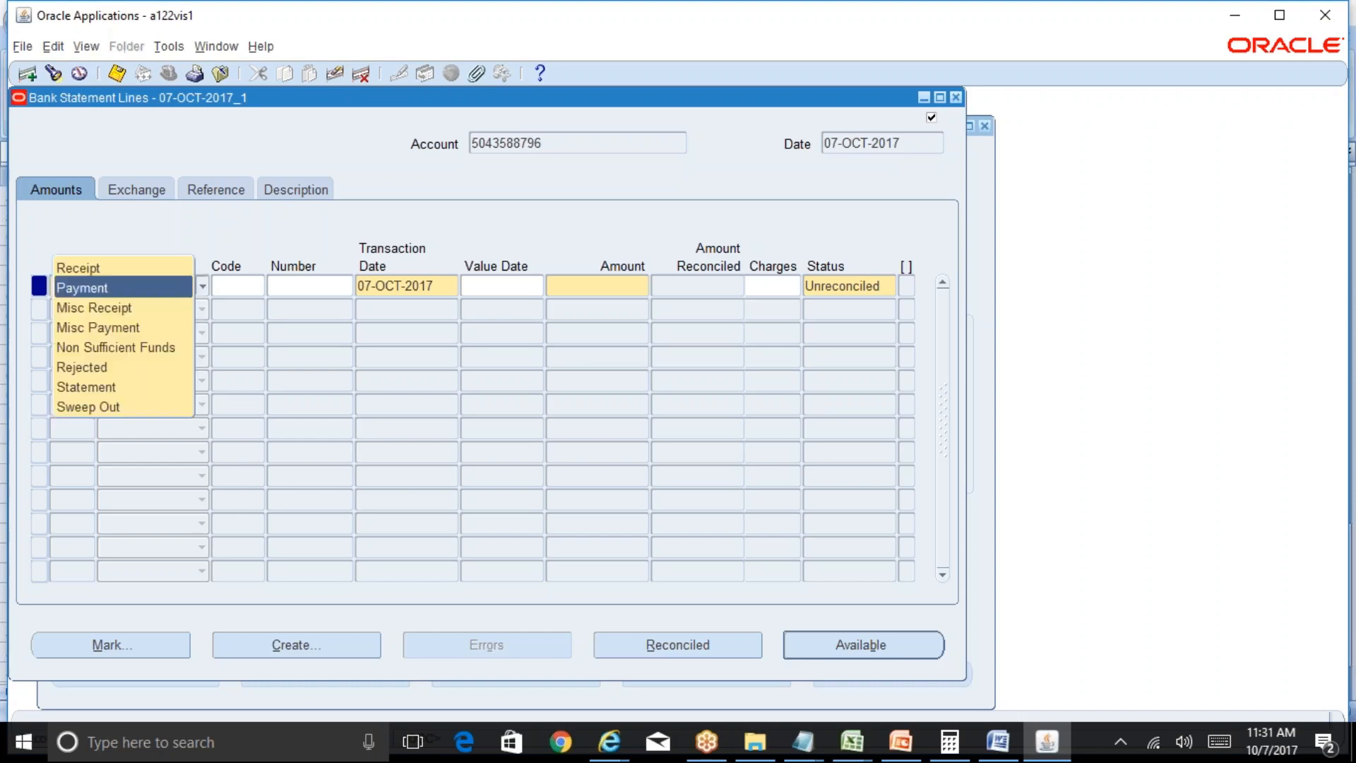
left_click(138, 271)
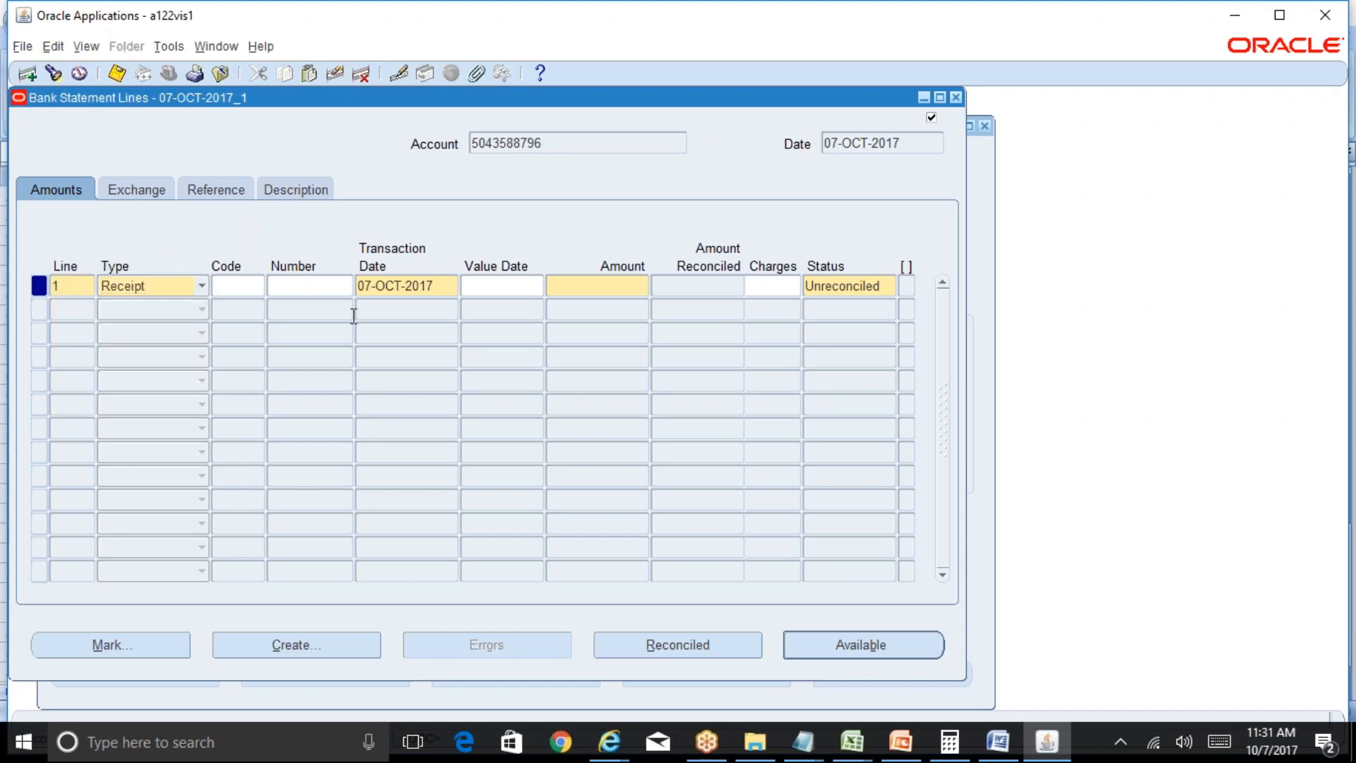
type("R")
key("alt+e")
key("l")
key("r")
Step: Close the statement lines, save the bank statement, and close the Bank Statement and Reconcile Bank Statements forms
left_click(957, 97)
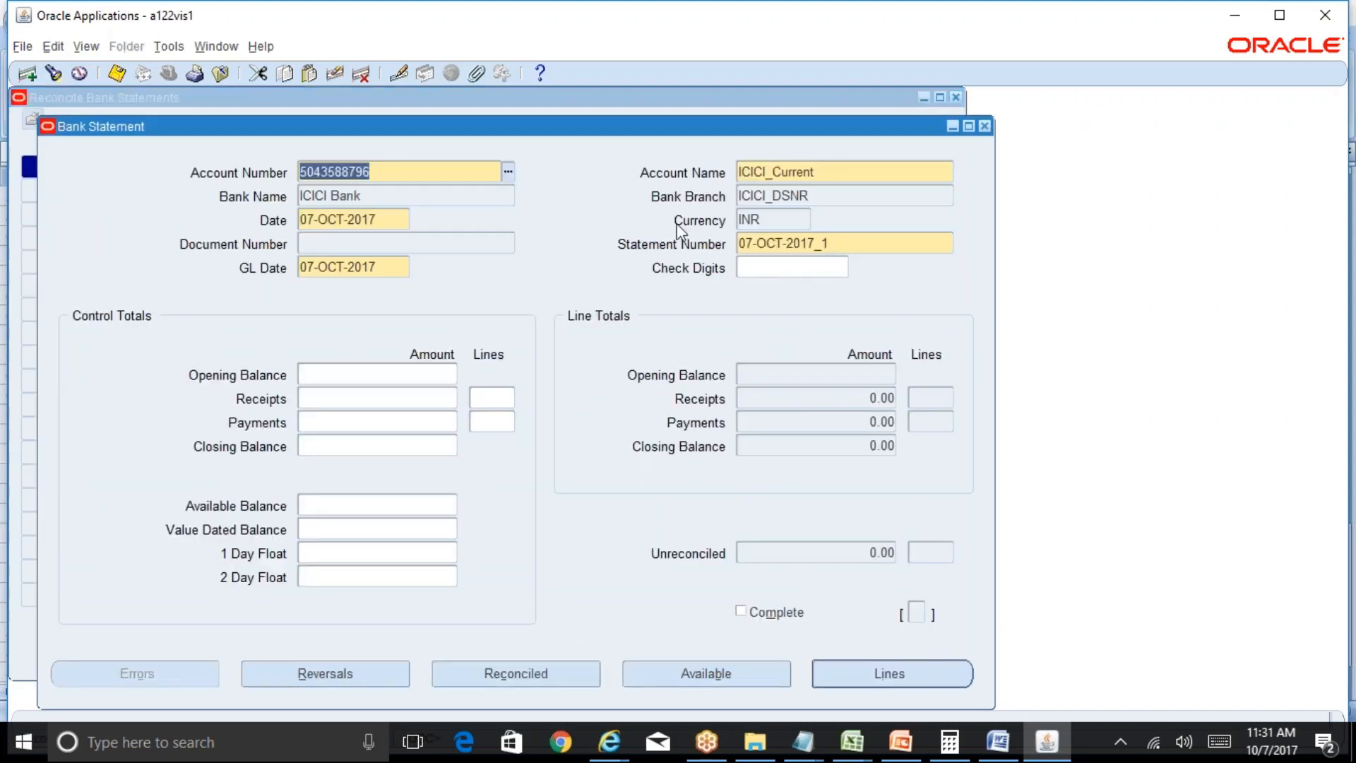
key("ctrl+s")
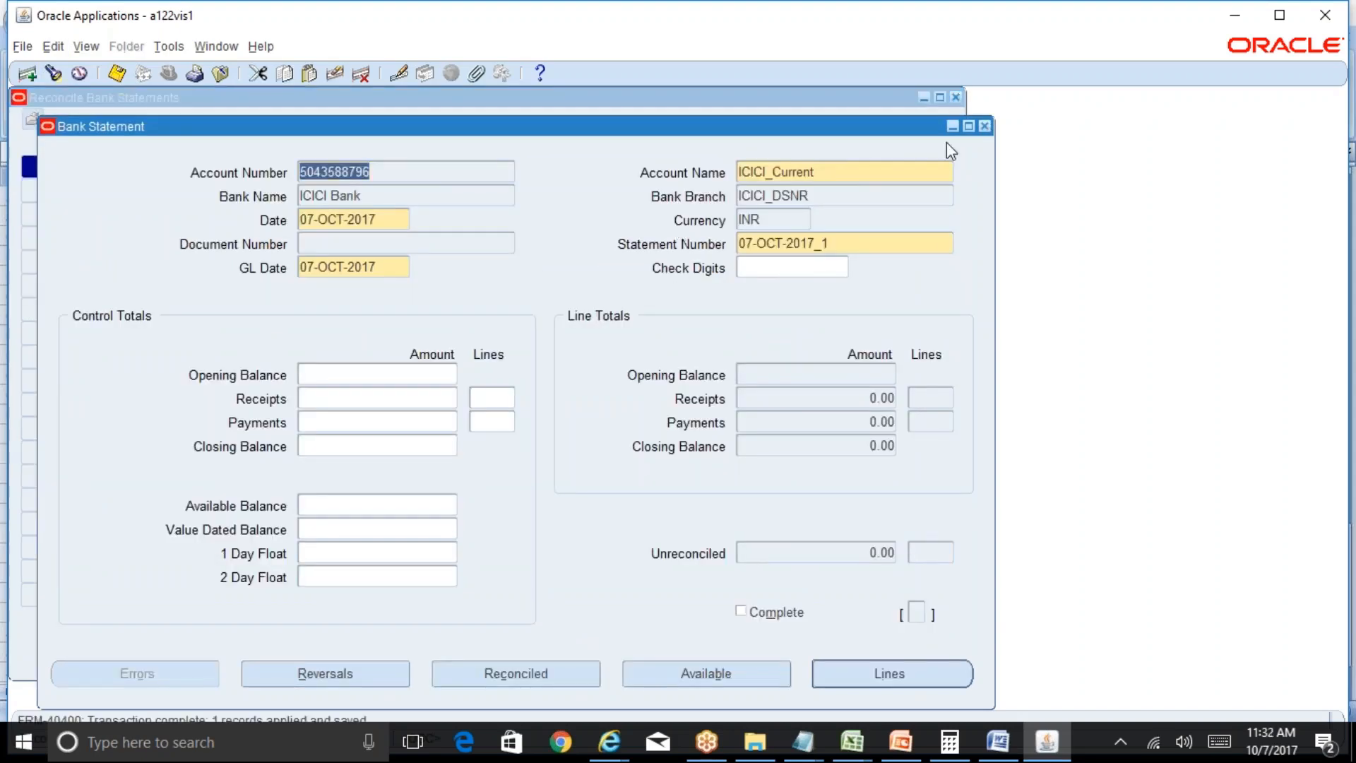
left_click(985, 126)
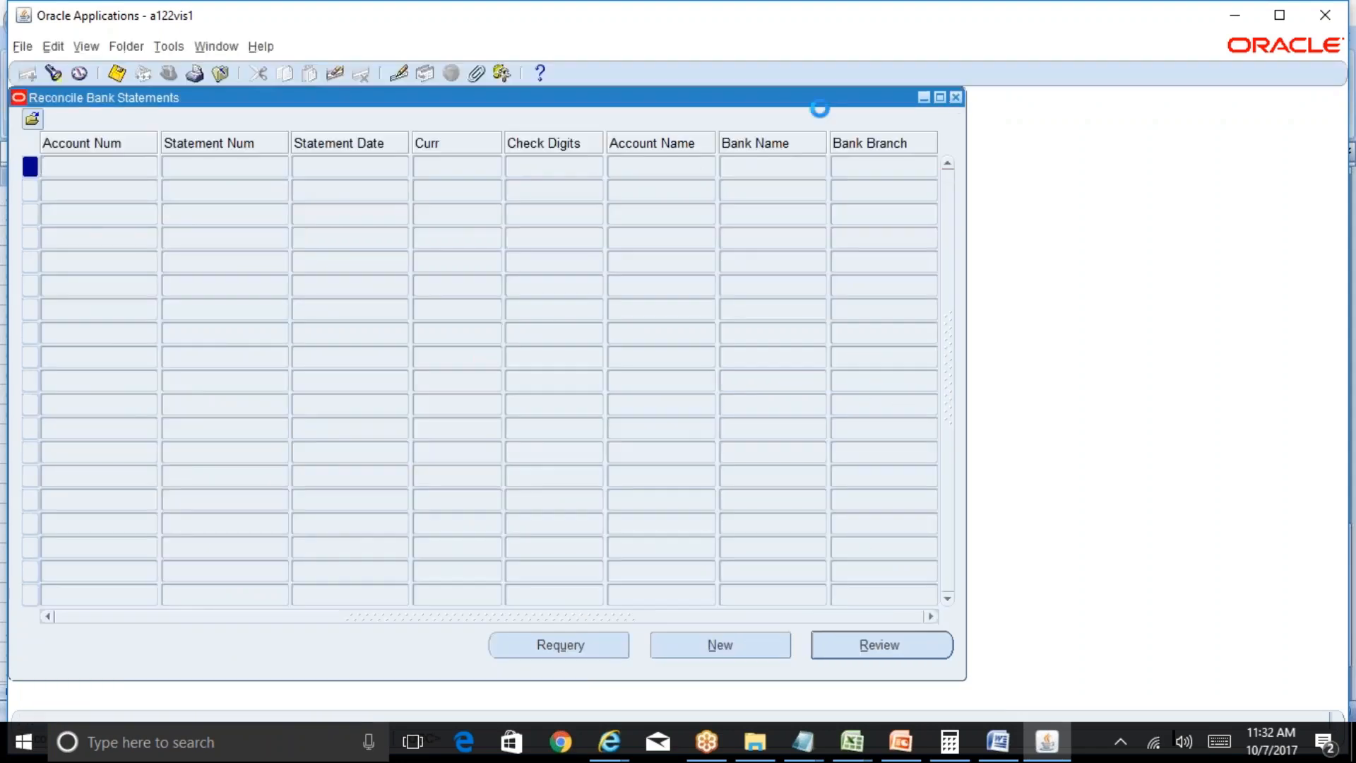
left_click(957, 97)
Step: Switch the responsibility to Accounts Receivables Superuser, Reliance Cotton Ext INR and open the Receipt function
left_click(146, 76)
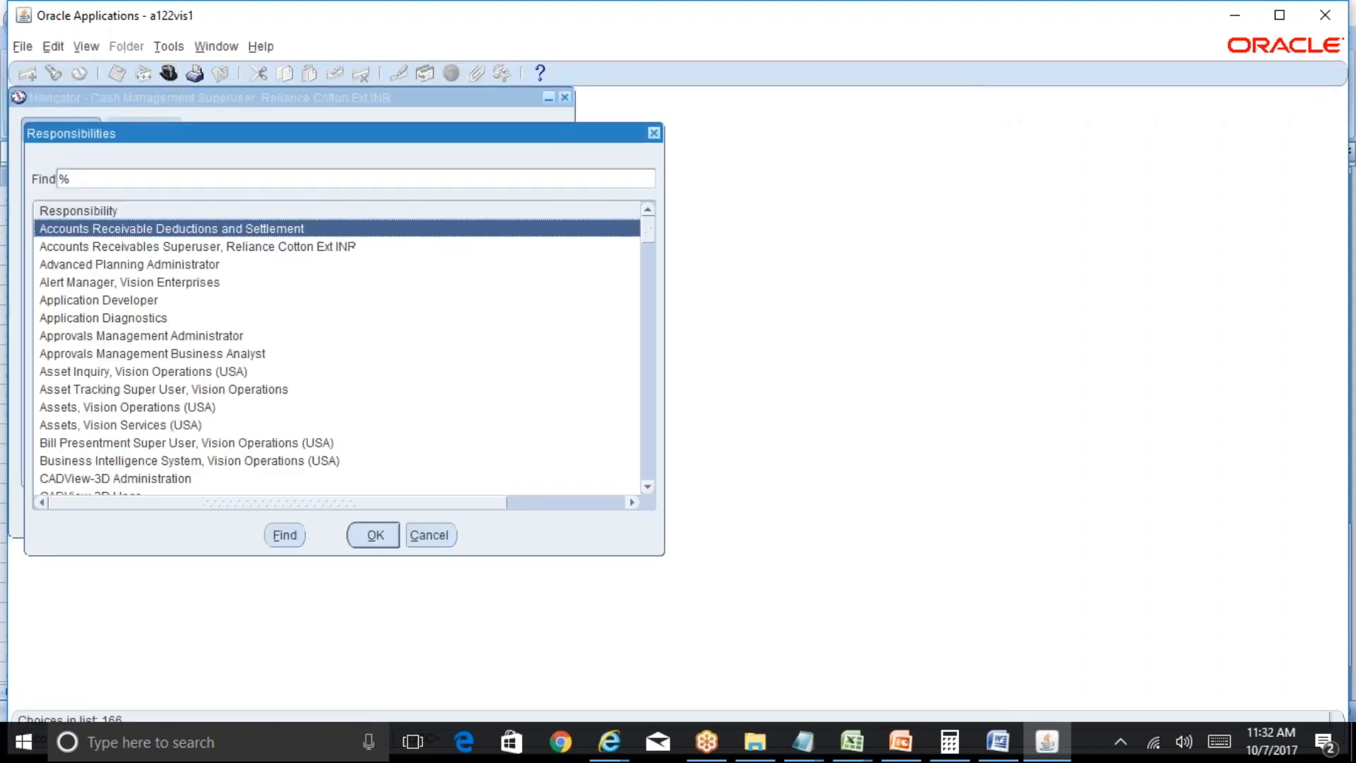
key("Down")
key("Return")
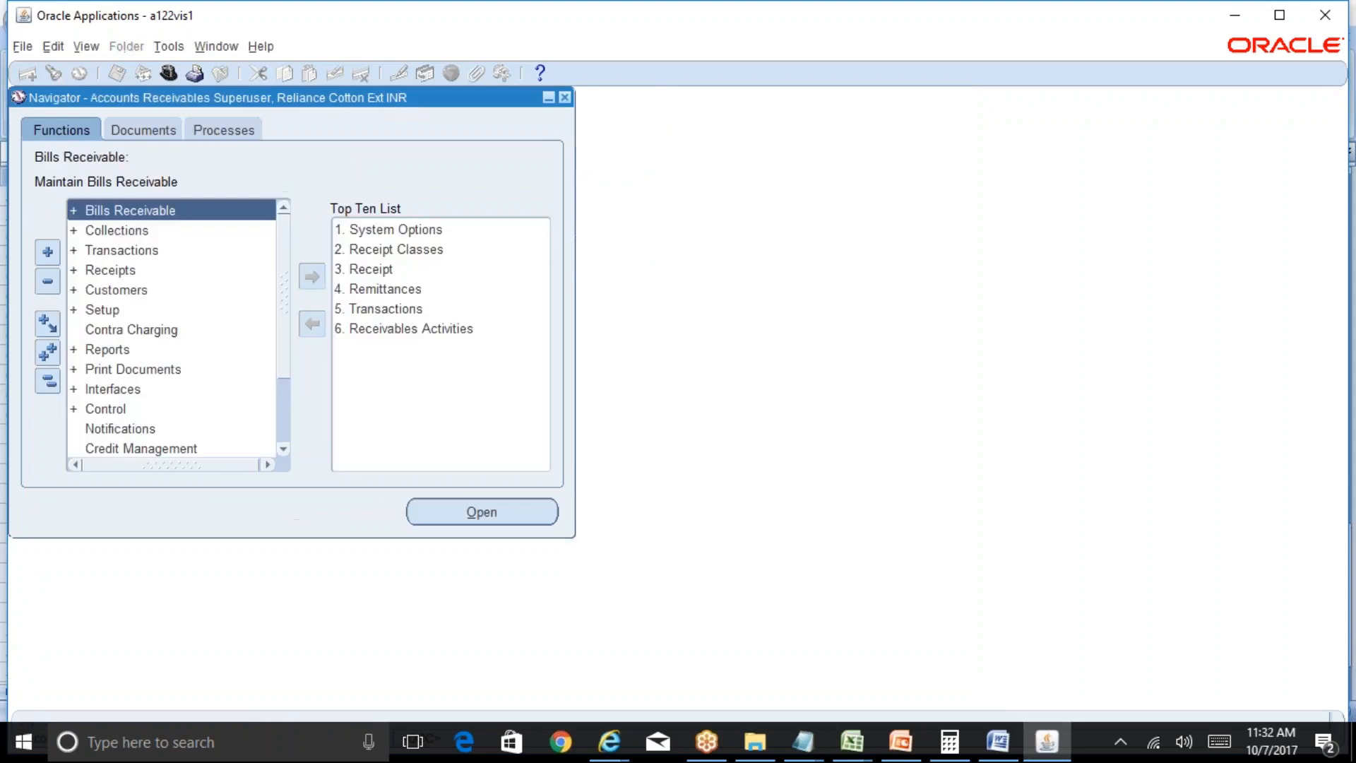
double_click(395, 271)
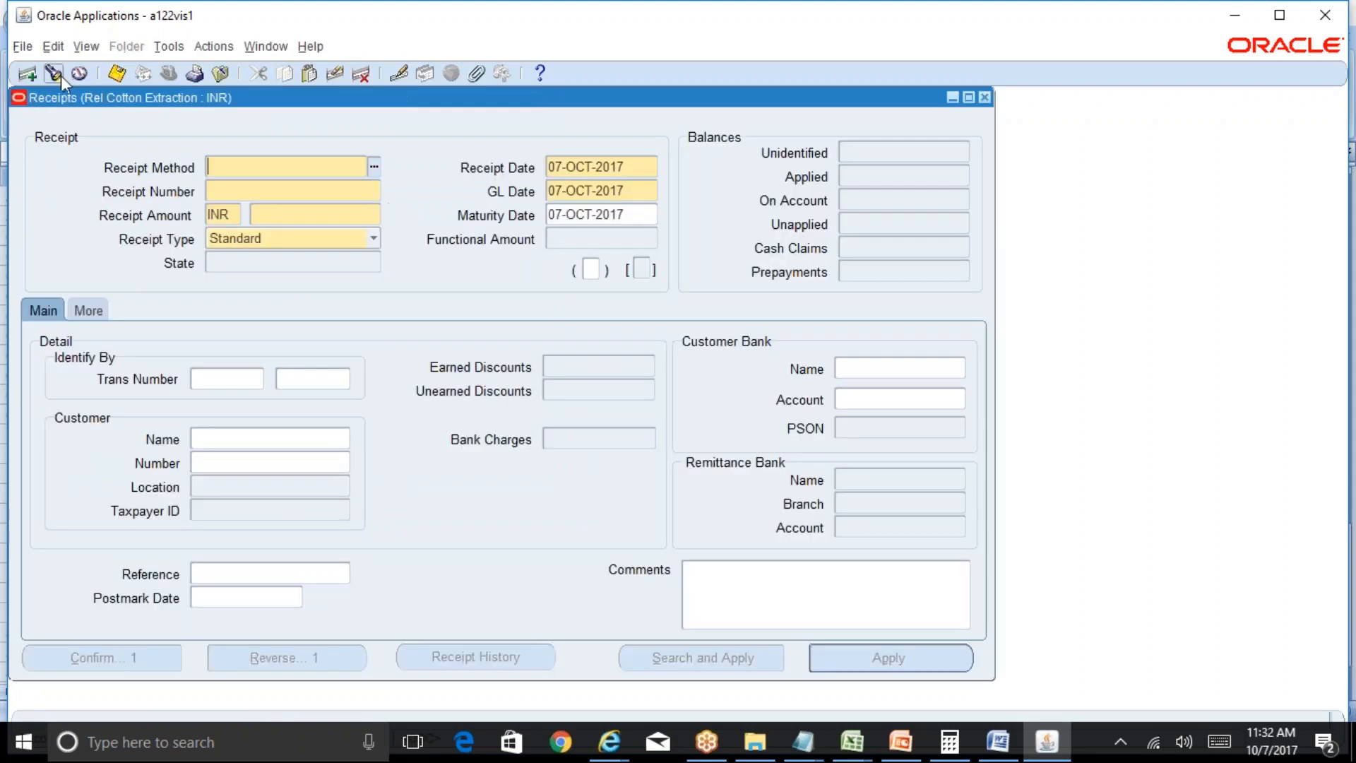
Step: Find the receipts with GL date 07-OCT-2017
left_click(56, 75)
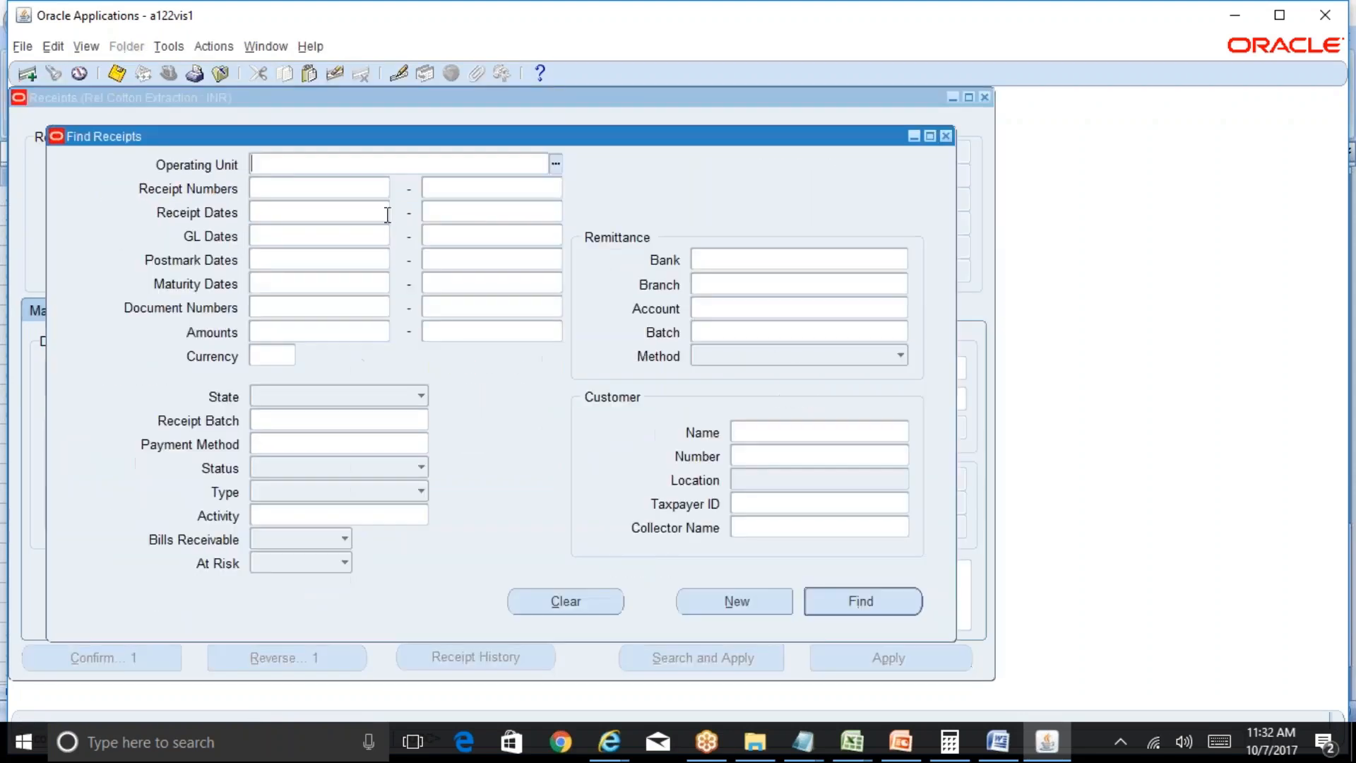
left_click(277, 233)
type("07-OCT-2017")
key("Tab")
key("alt+i")
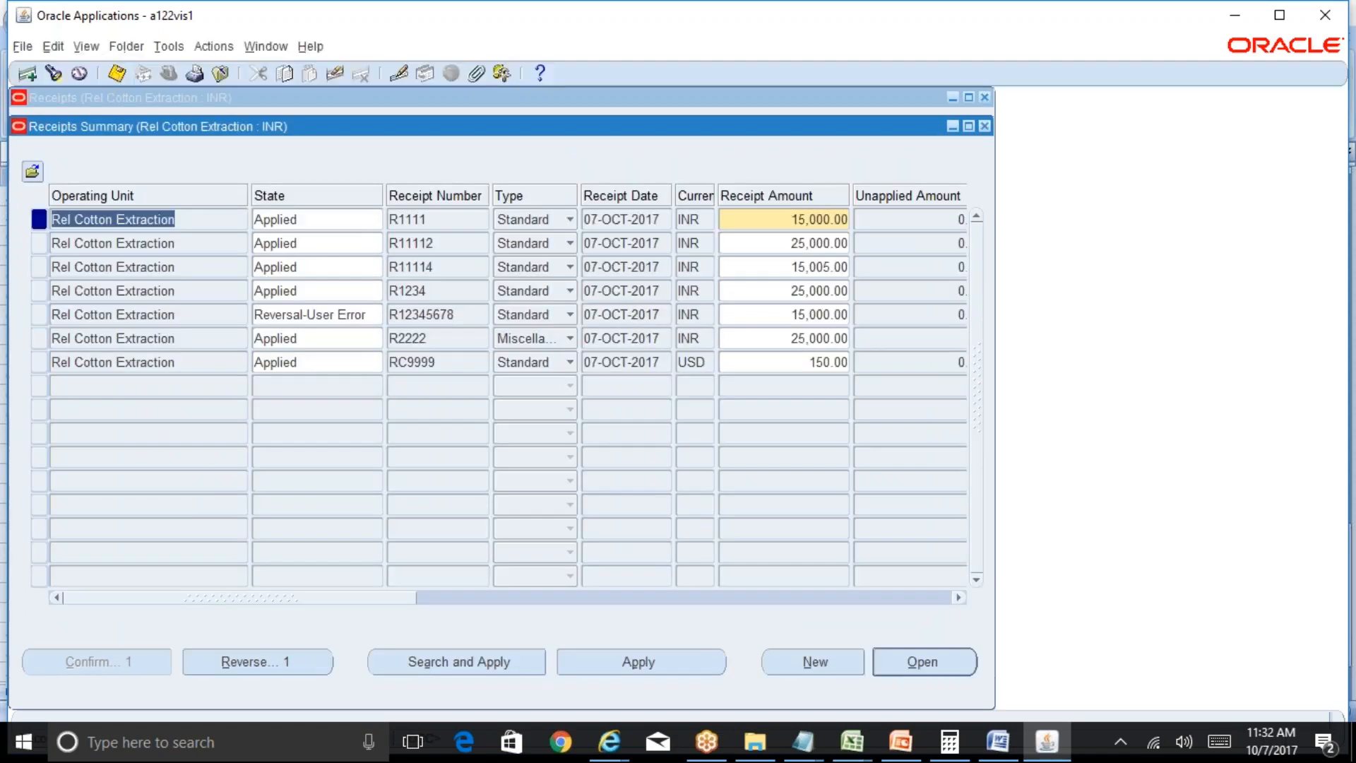
Step: Start a blank Notepad document and note the first receipt and its amount as "R1111 - 15000"
left_click(457, 219)
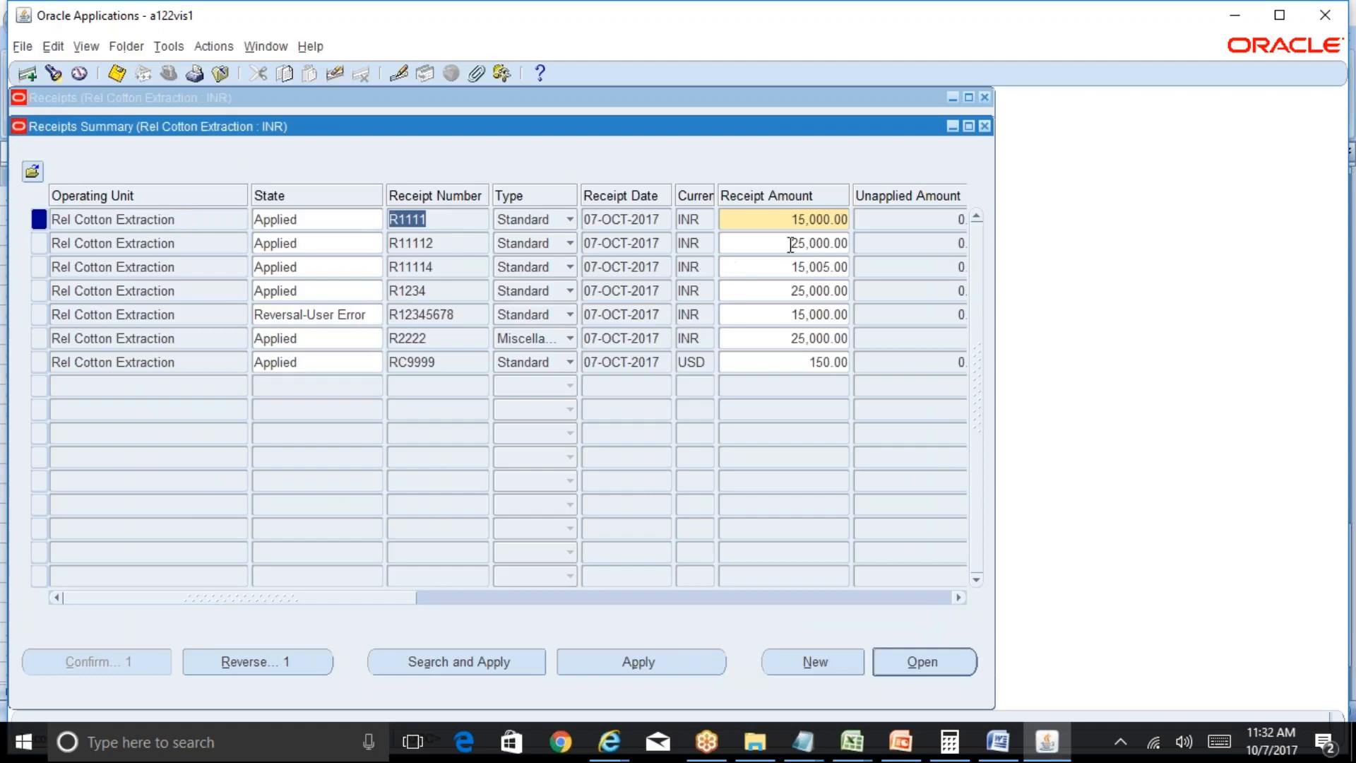
key("super+r")
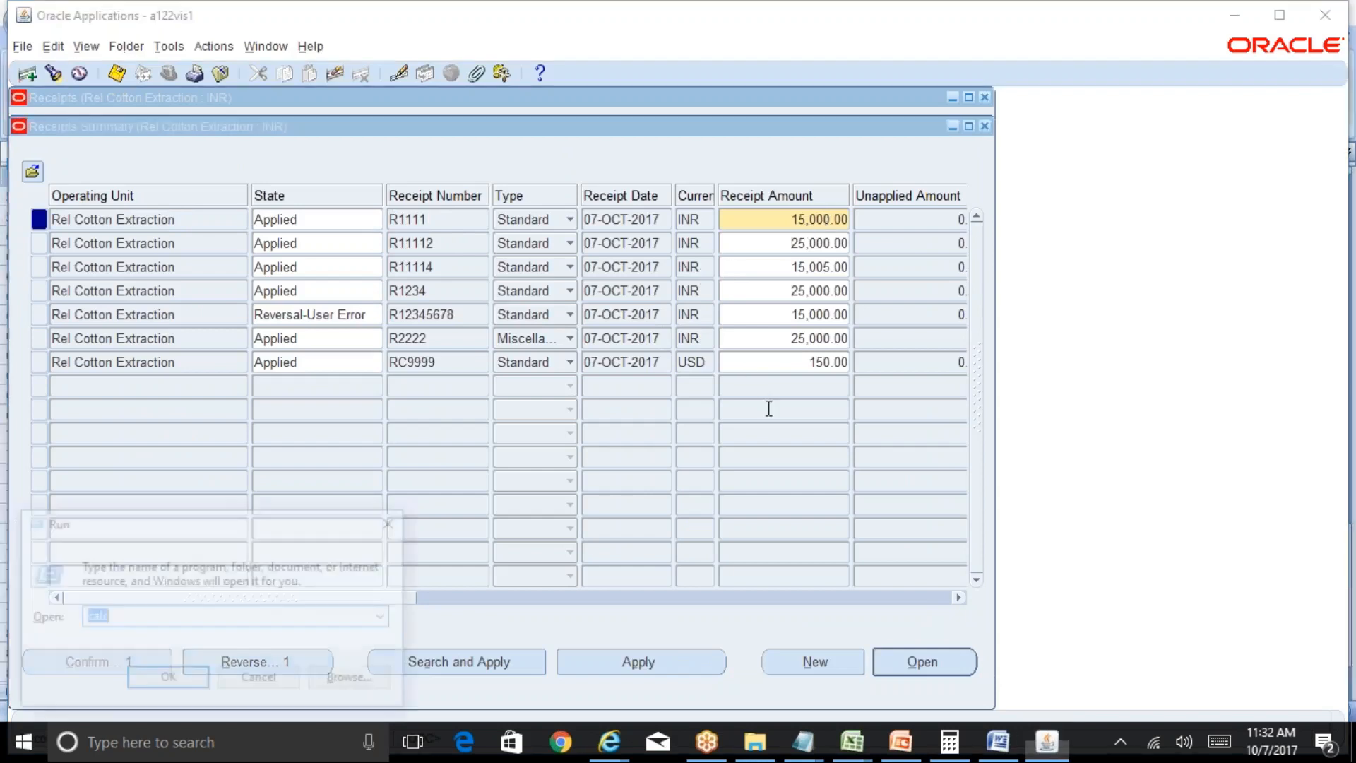
type("notepad")
key("Return")
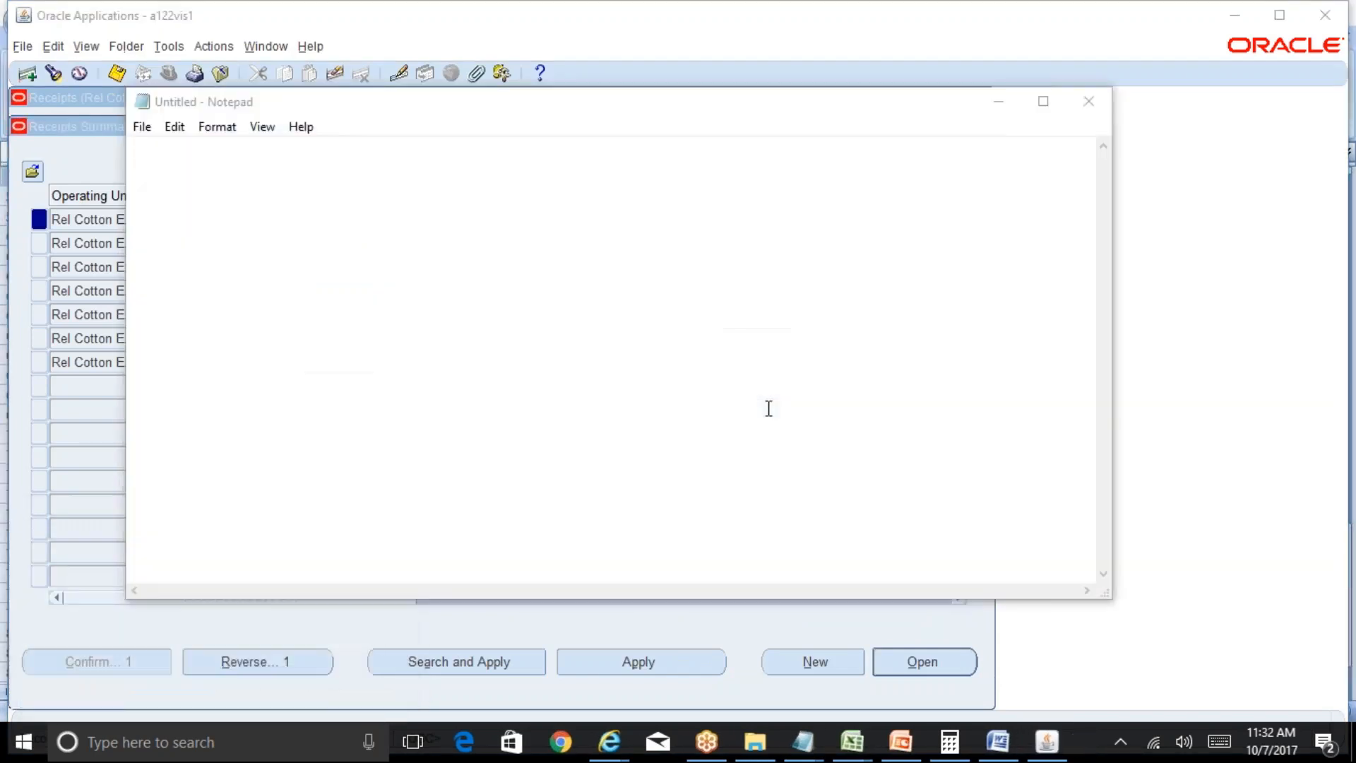
key("alt+Tab")
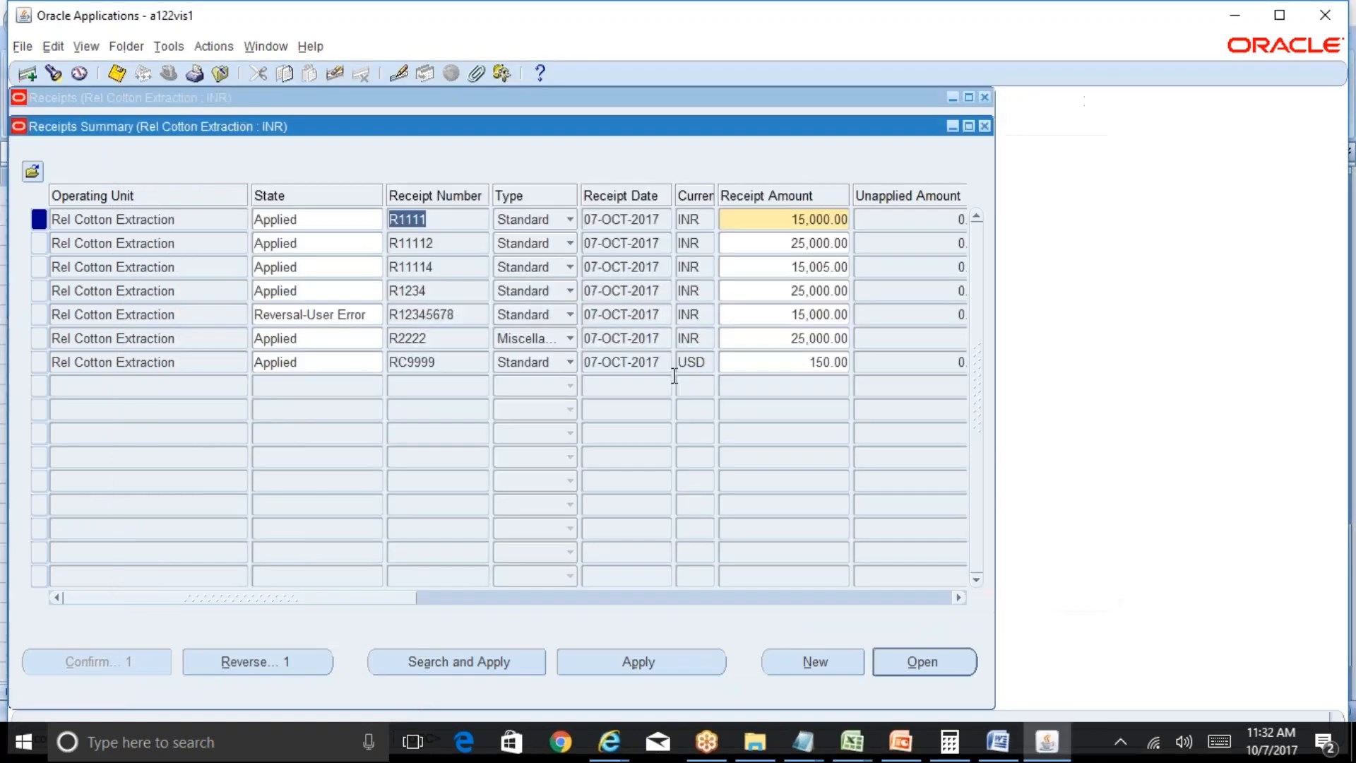
key("alt+Tab")
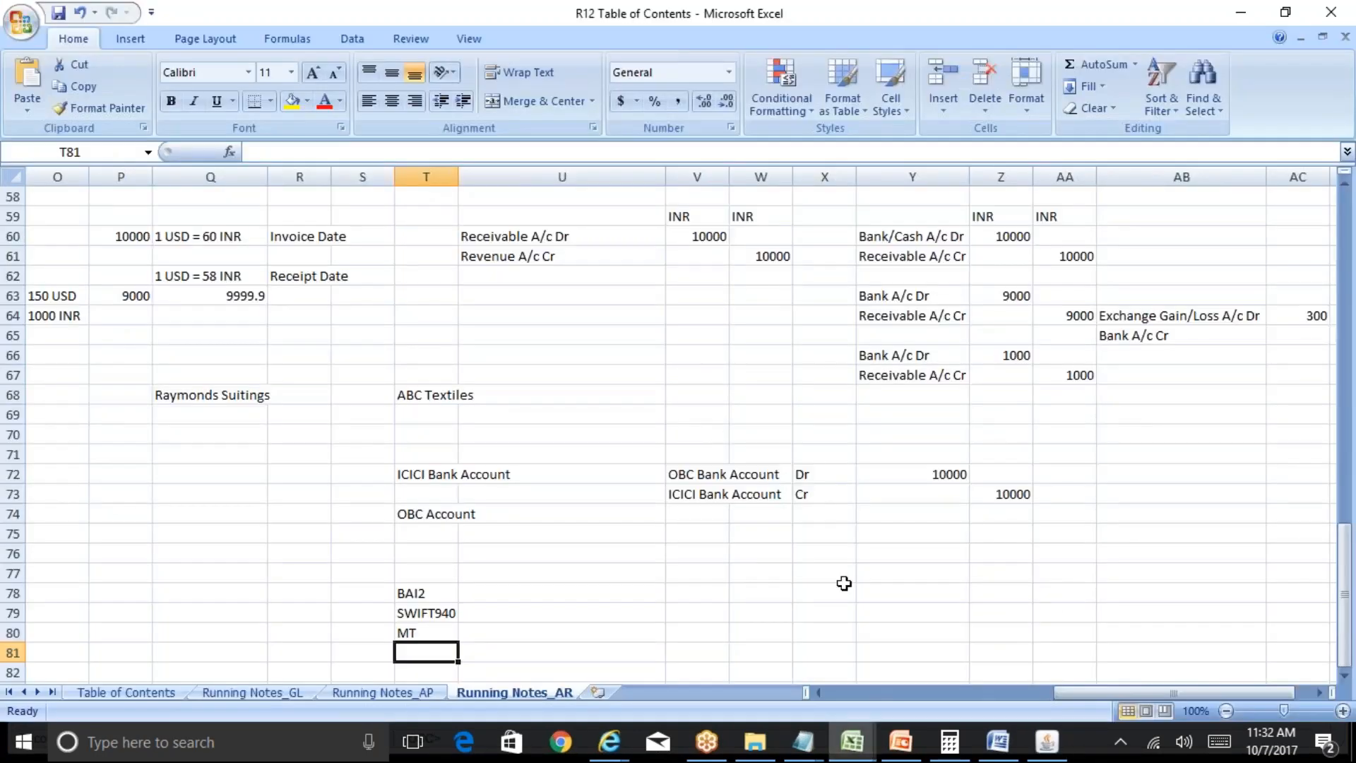
mouse_move(803, 741)
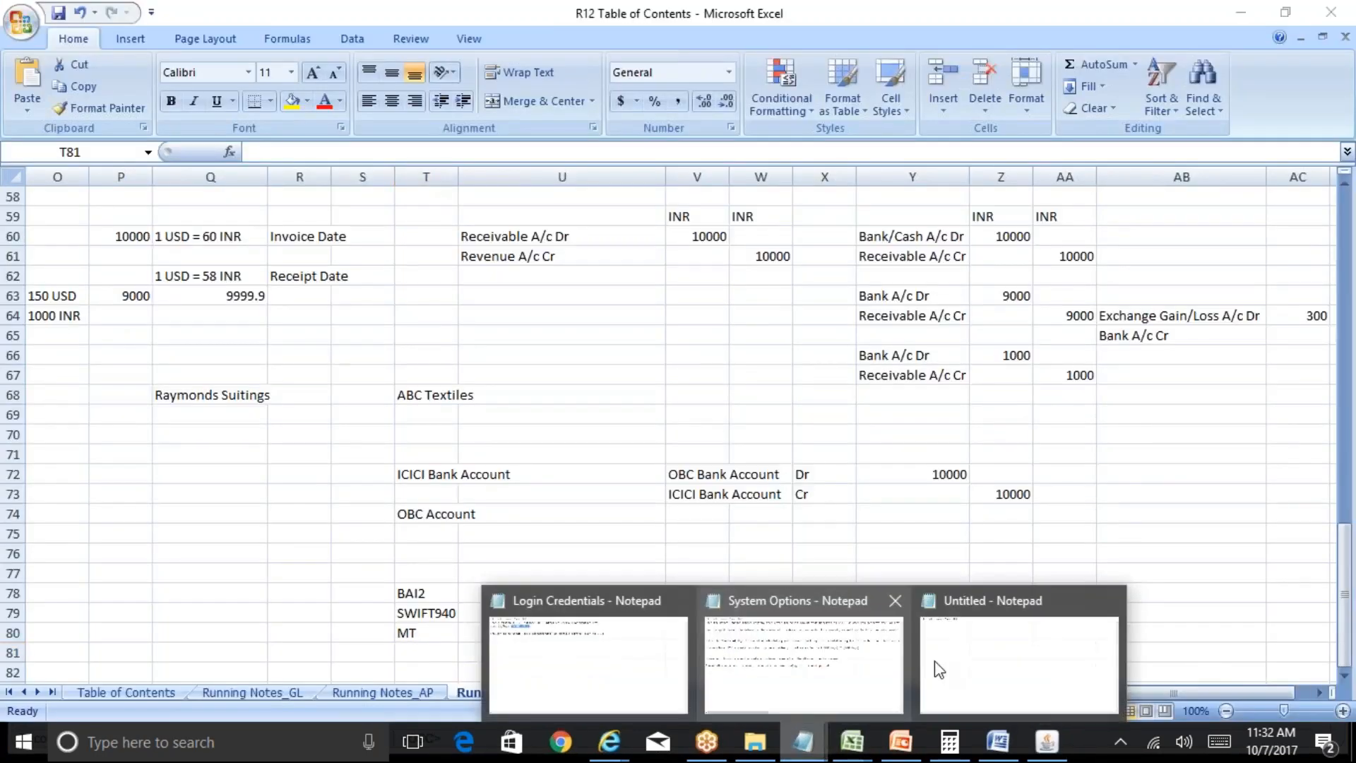
left_click(1010, 653)
type("R1111")
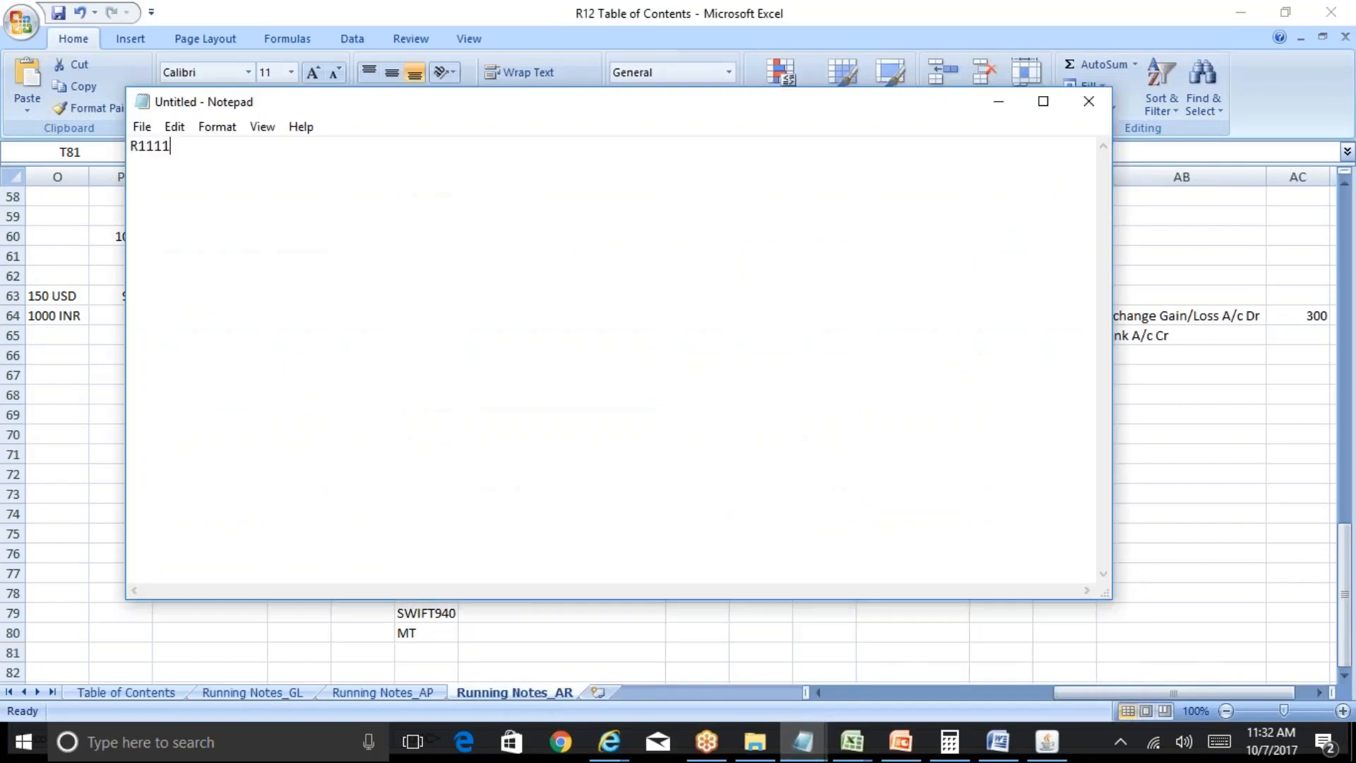
type(" - 15000")
key("alt+Tab")
key("alt+Tab")
left_click(1053, 743)
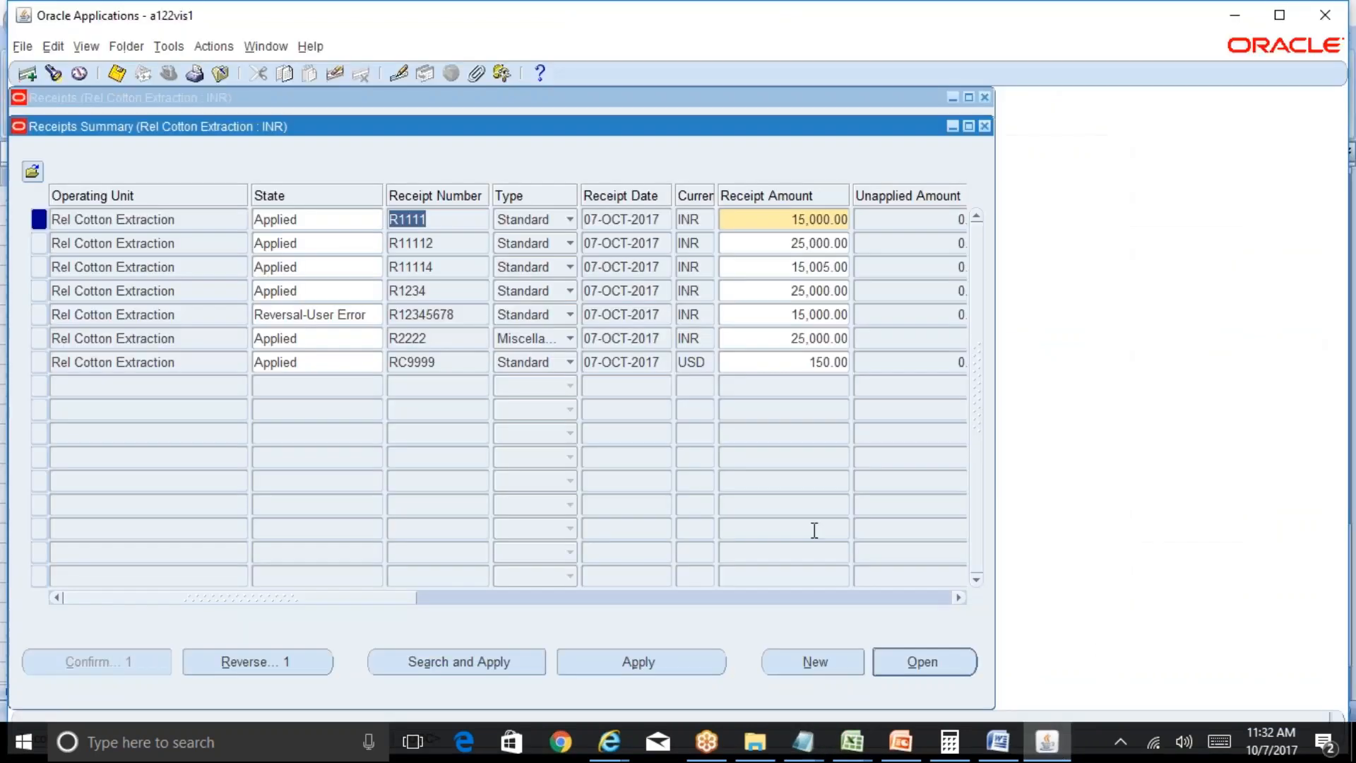
left_click(460, 243)
key("ctrl+c")
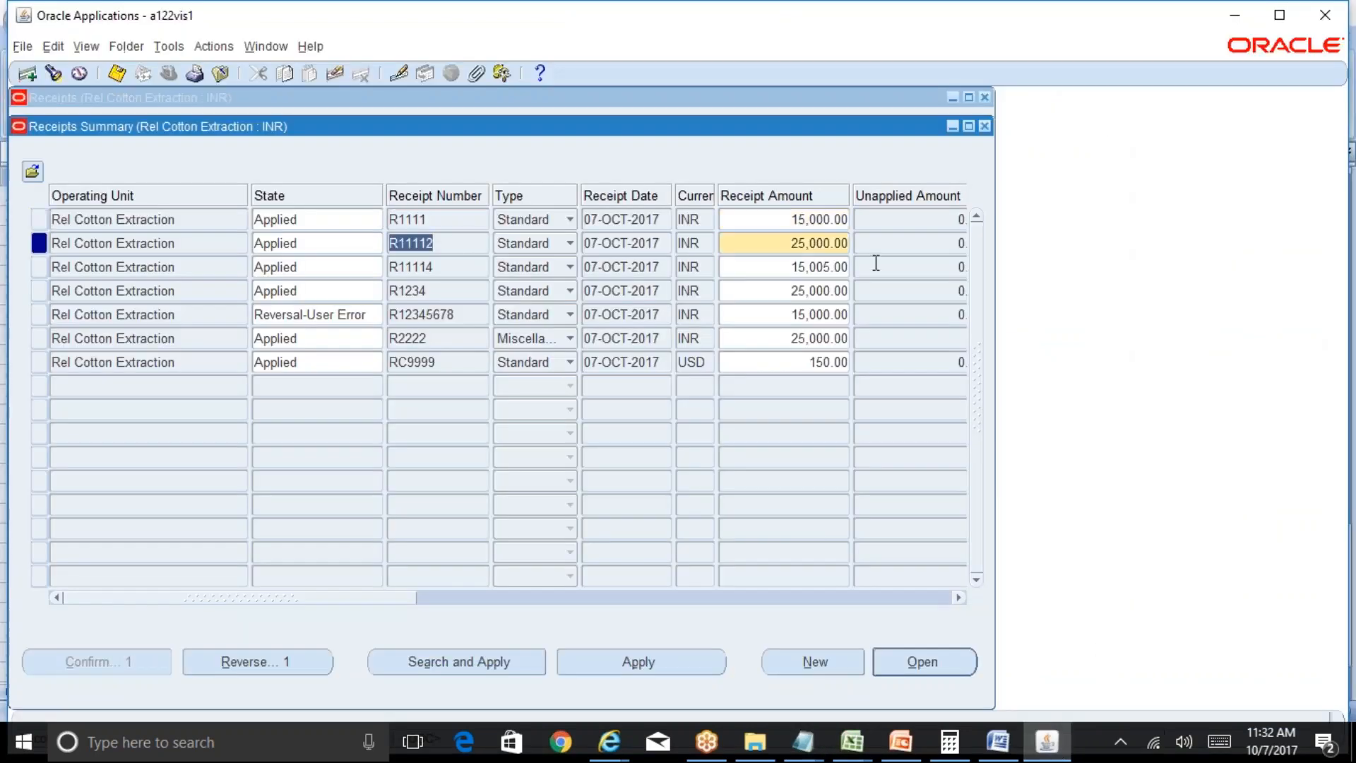
left_click(803, 741)
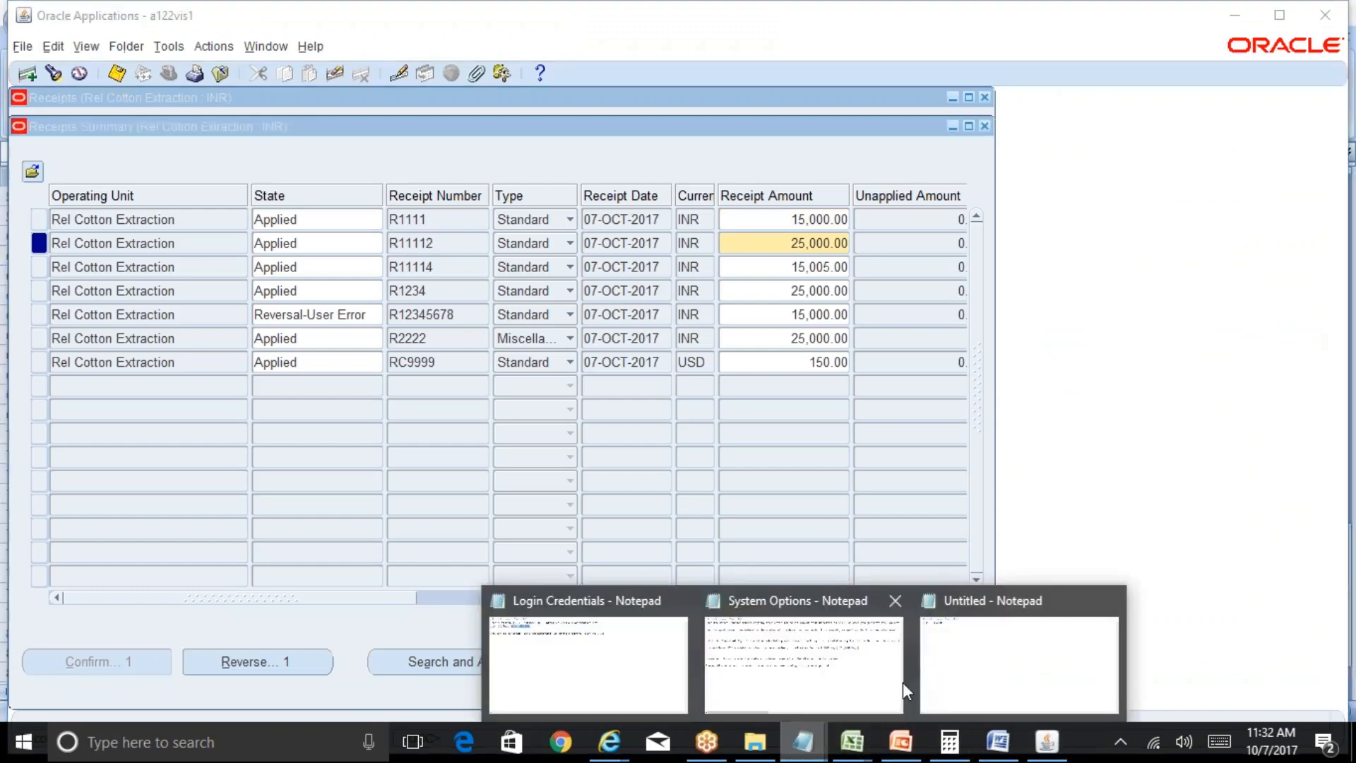
left_click(1008, 671)
key("Return")
key("ctrl+v")
type("-25000")
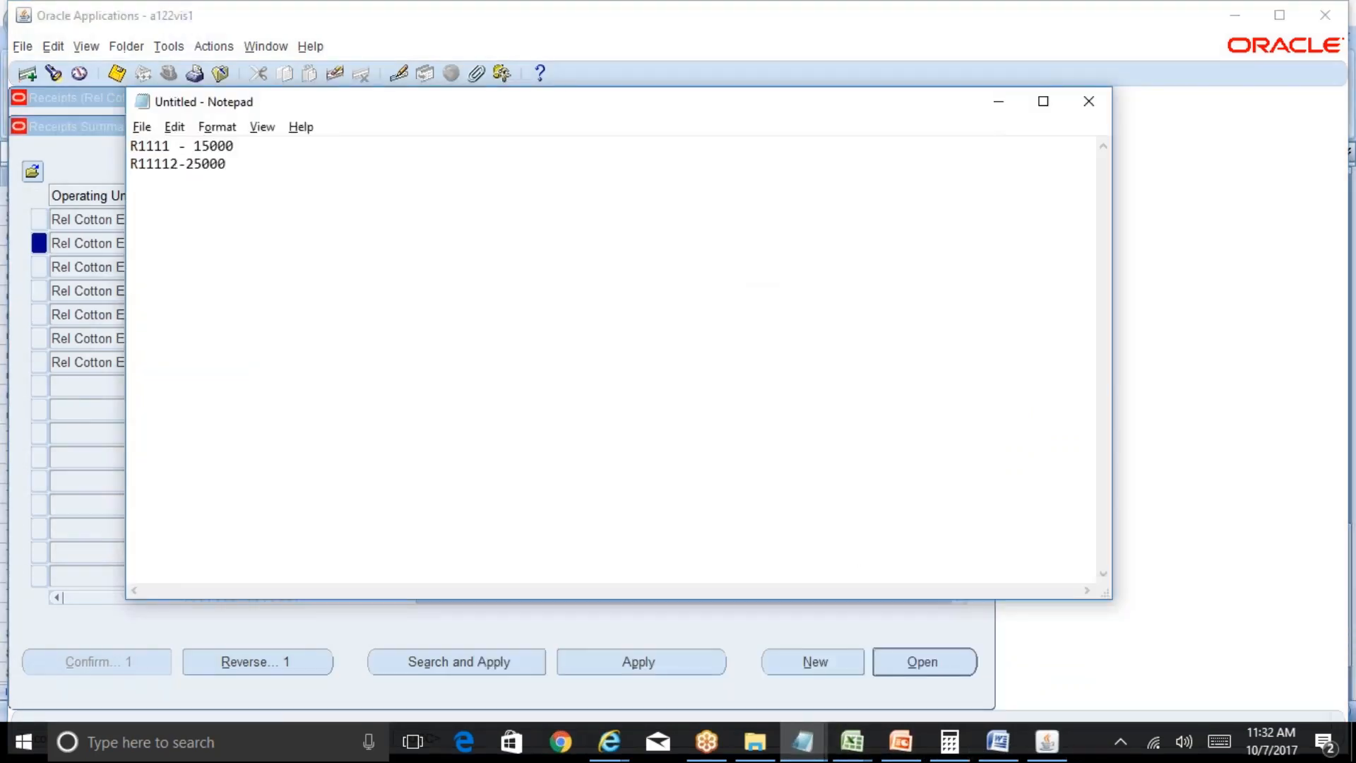
Step: Switch to Oracle Applications, close the Receipts Summary and Receipts forms, and collapse the navigator functions
left_click(99, 178)
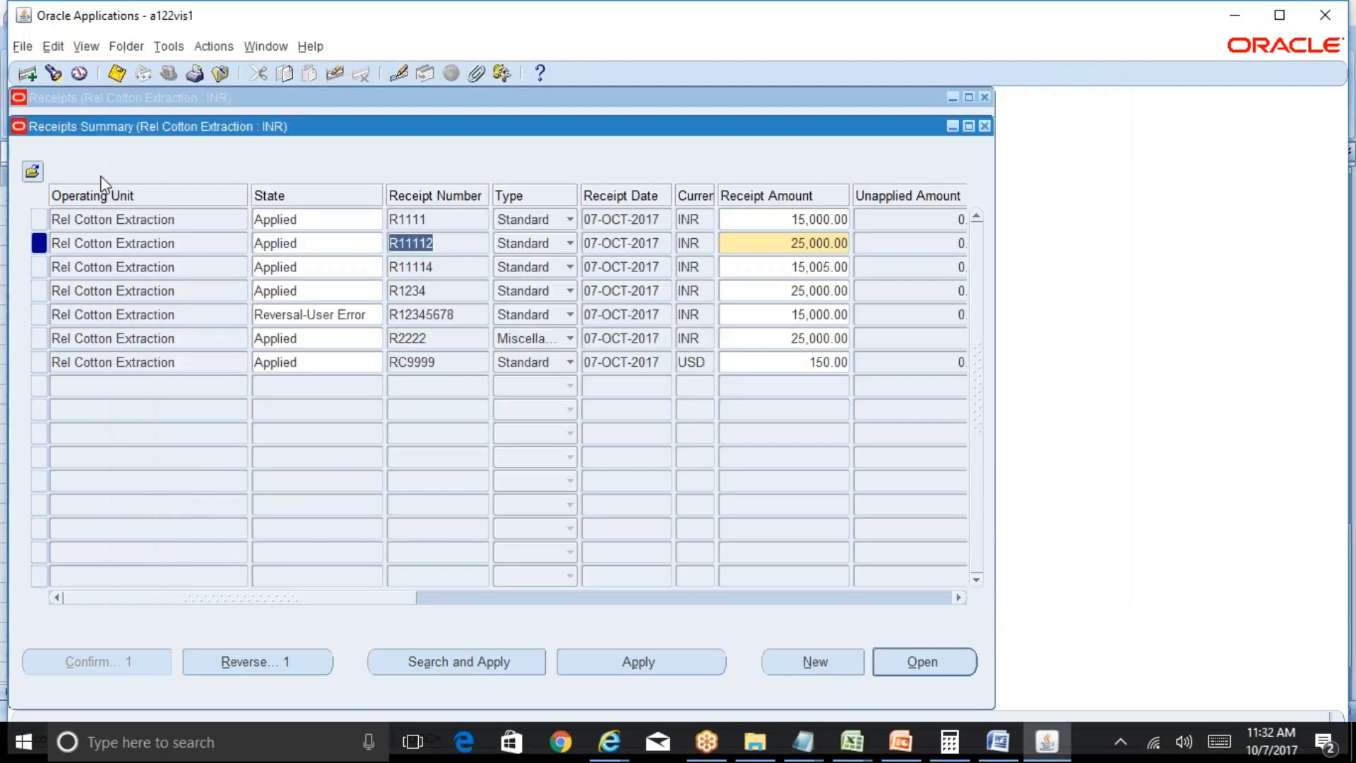
left_click(986, 127)
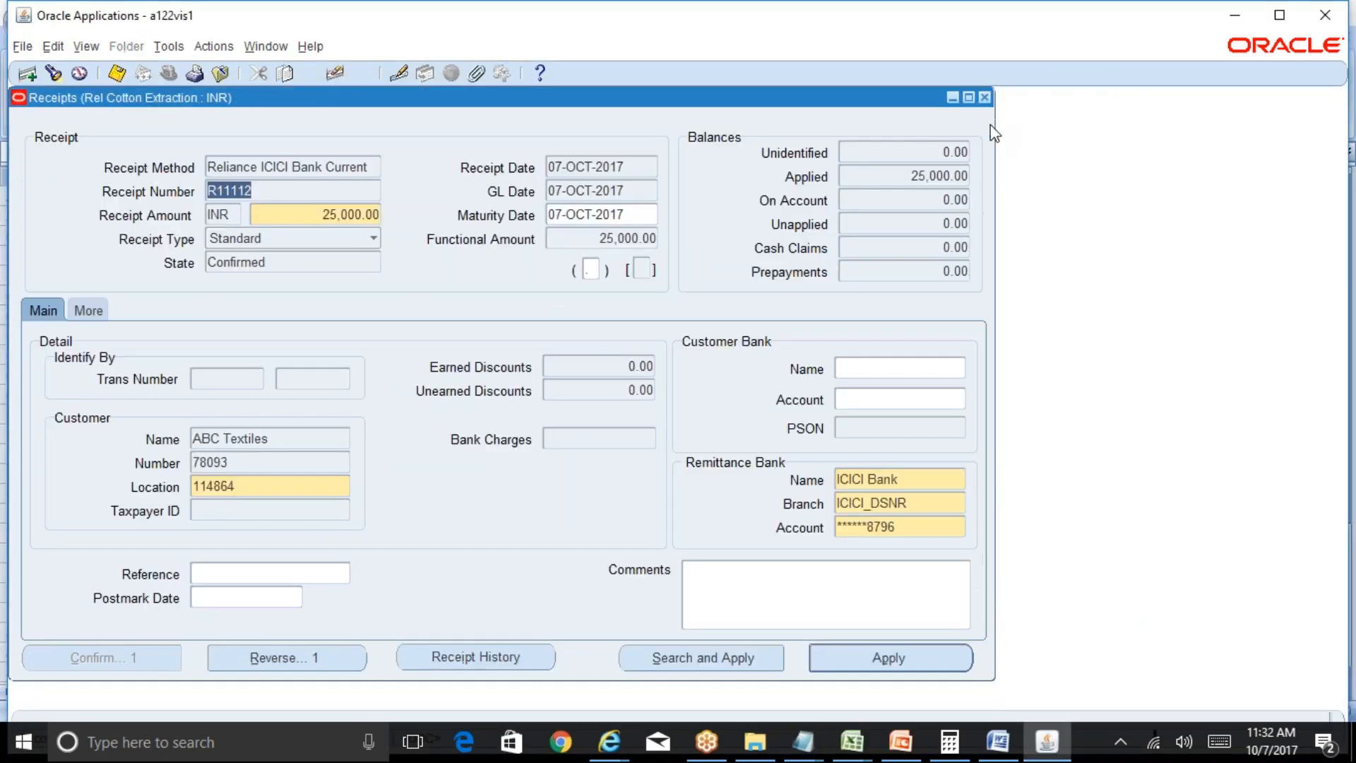
left_click(985, 97)
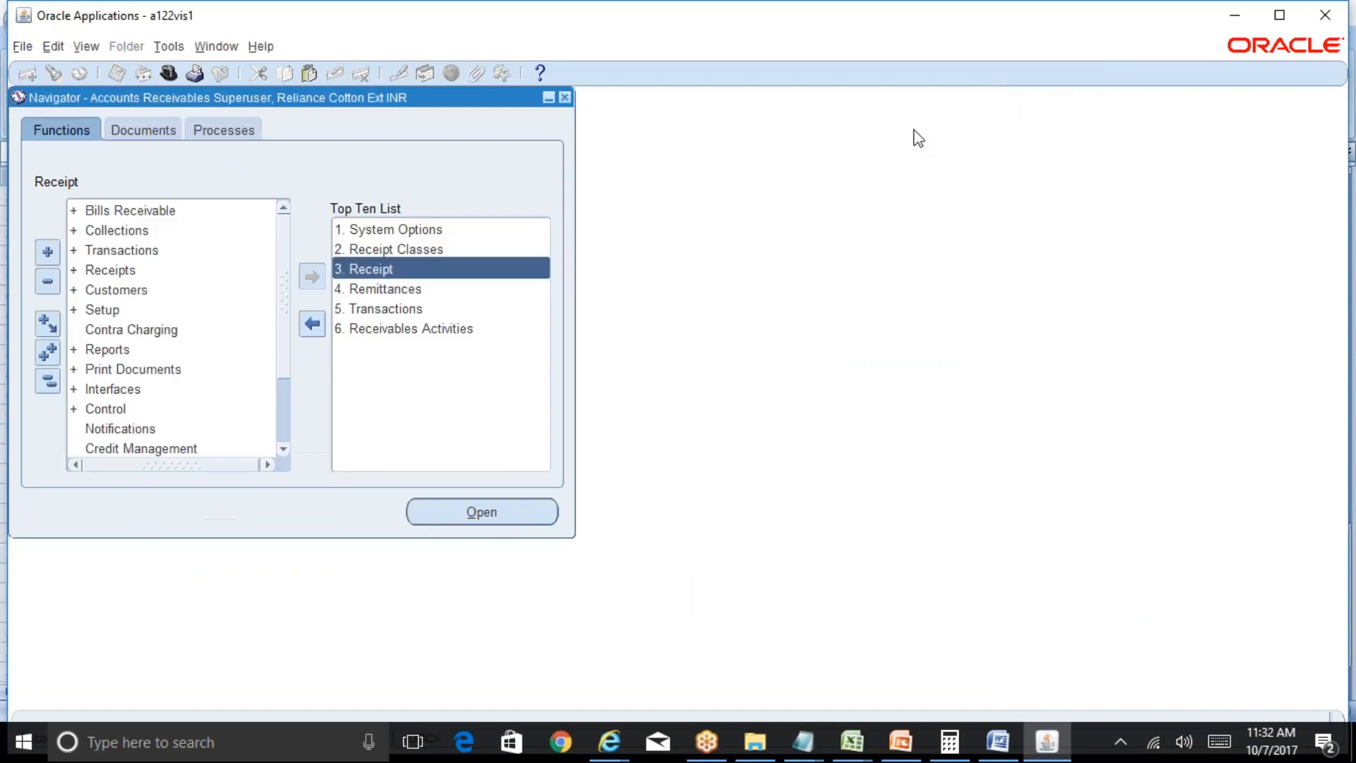
left_click(48, 383)
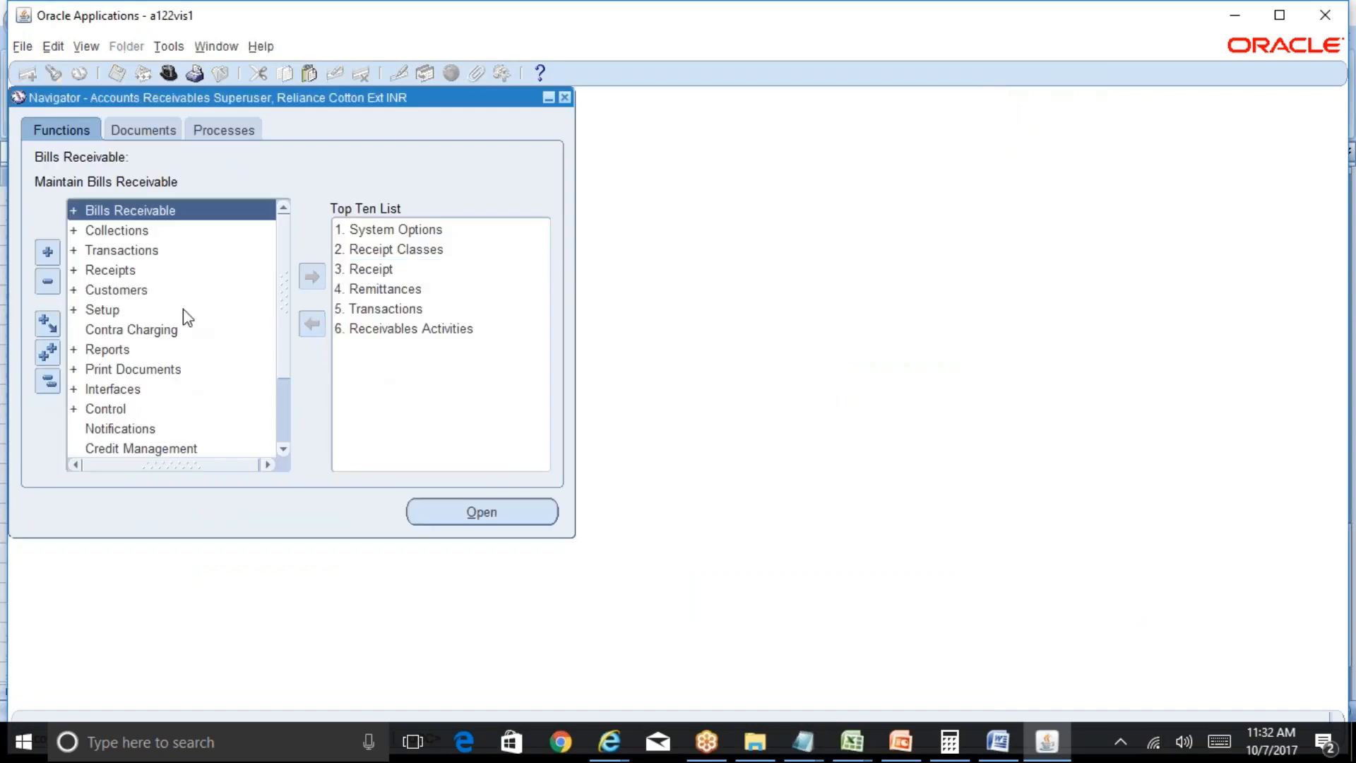
Step: Switch the responsibility to Cash Management Superuser, Reliance Cotton Ext INR
key("ctrl+l")
type("c%")
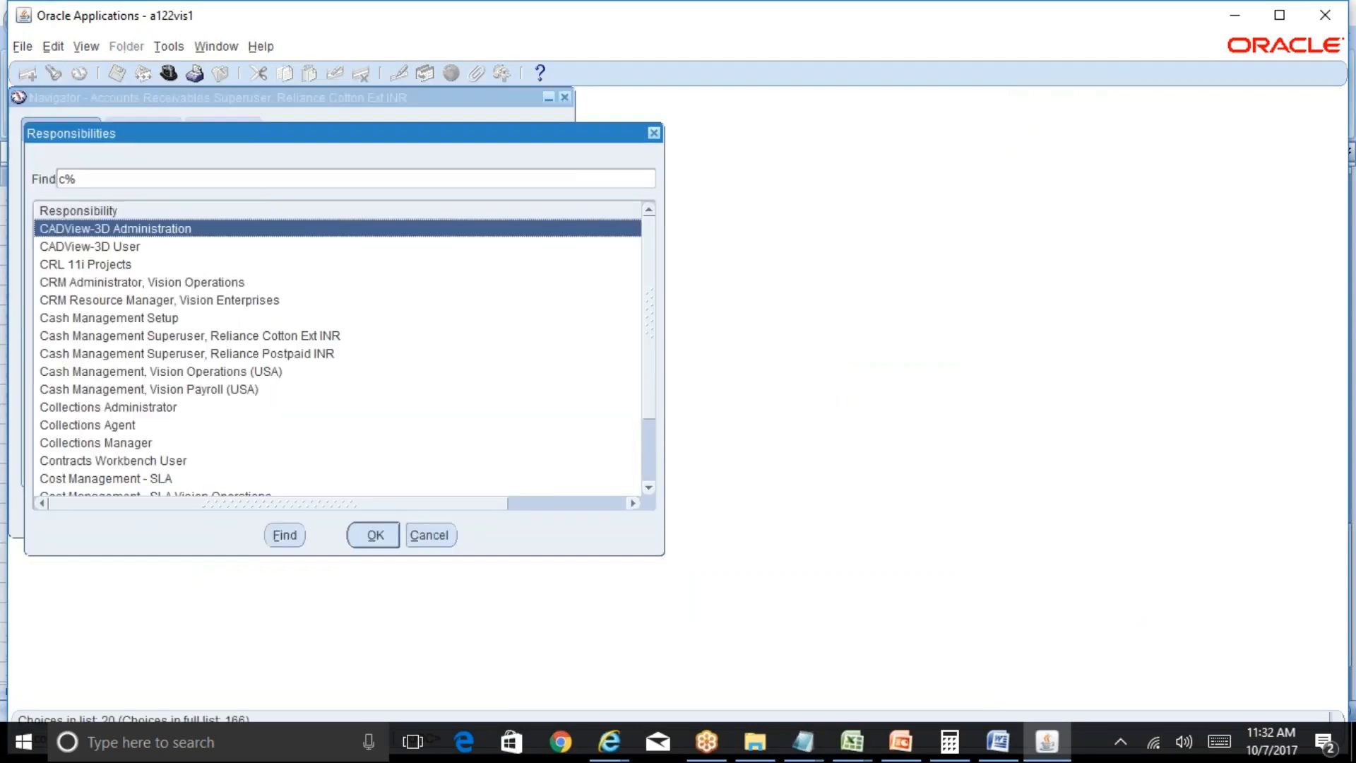
key("Down")
key("Down")
key("Down")
key("Down")
key("Down")
key("Down")
key("Return")
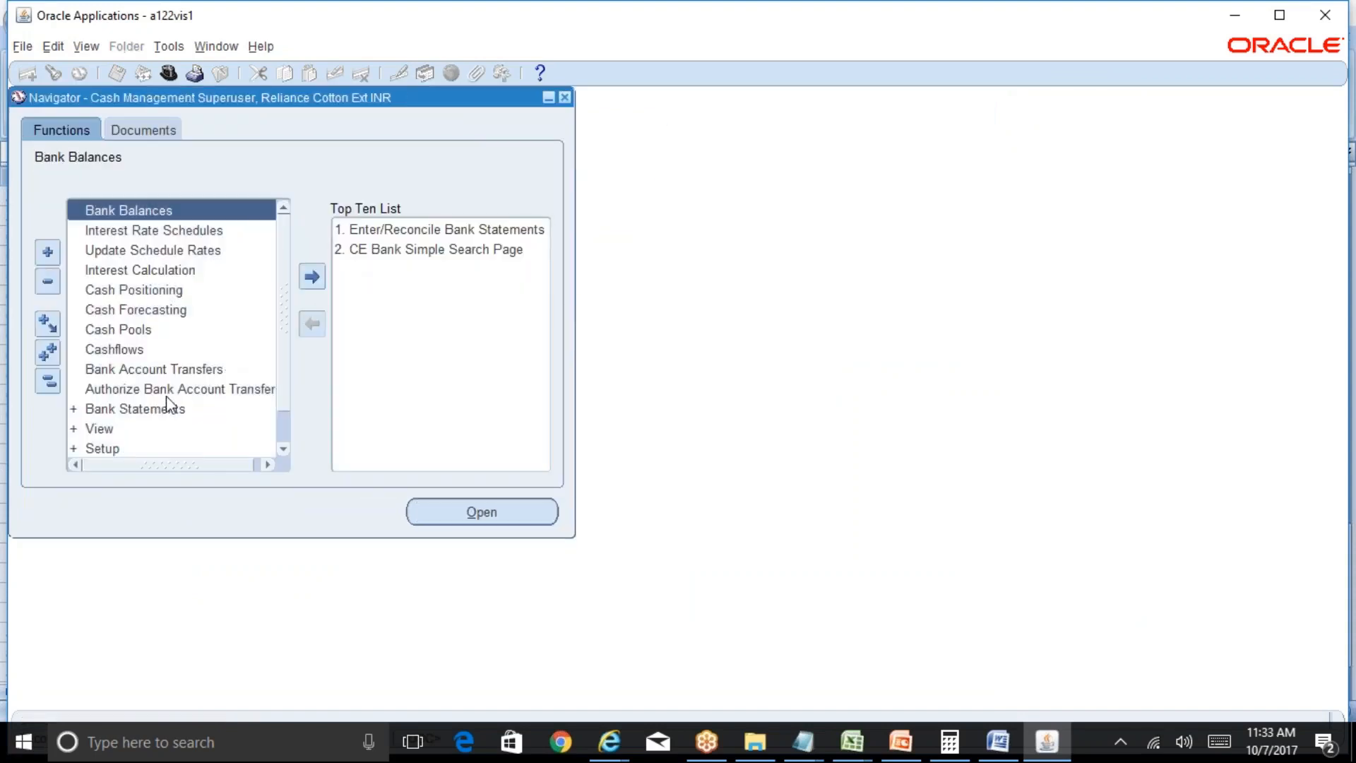
Step: Open Enter/Reconcile Bank Statements and set the statement search's GL date to 07-OCT-2017
double_click(457, 230)
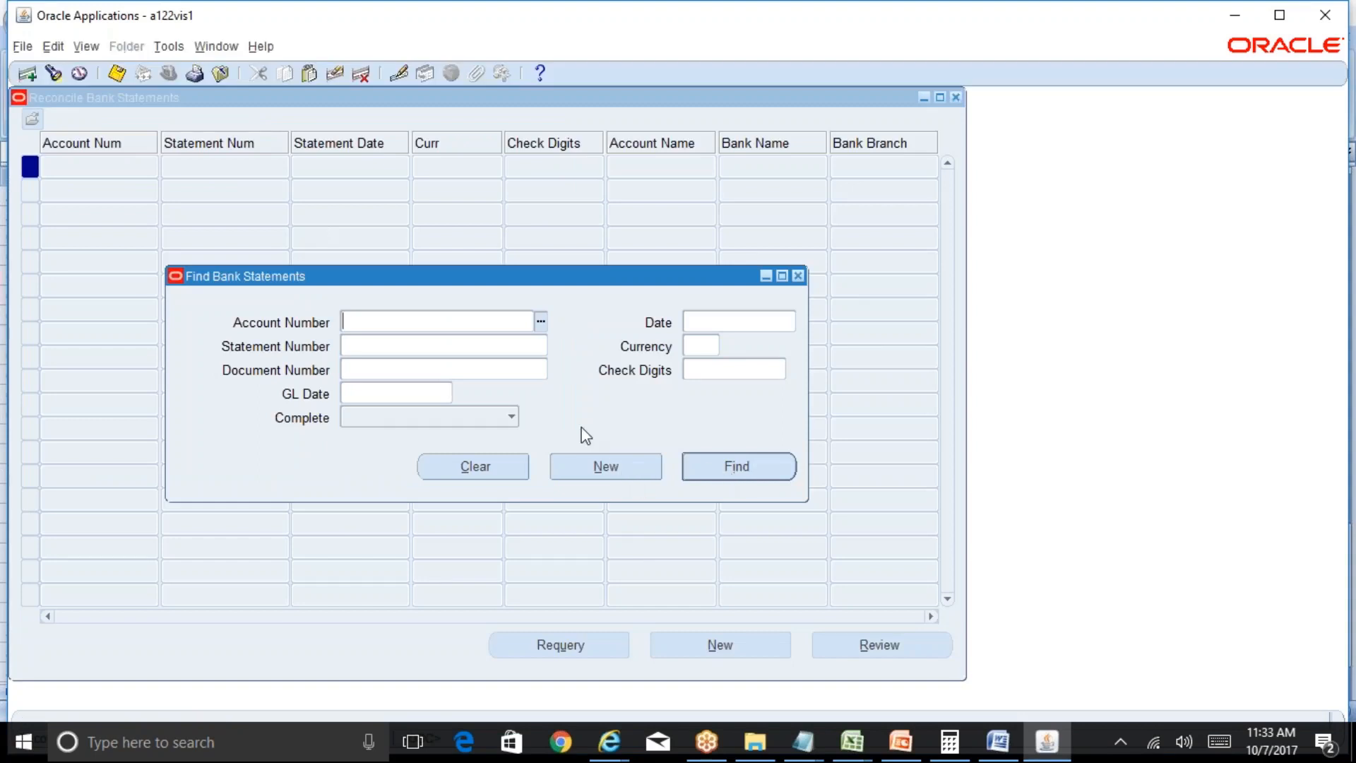
left_click(416, 391)
type("07-O")
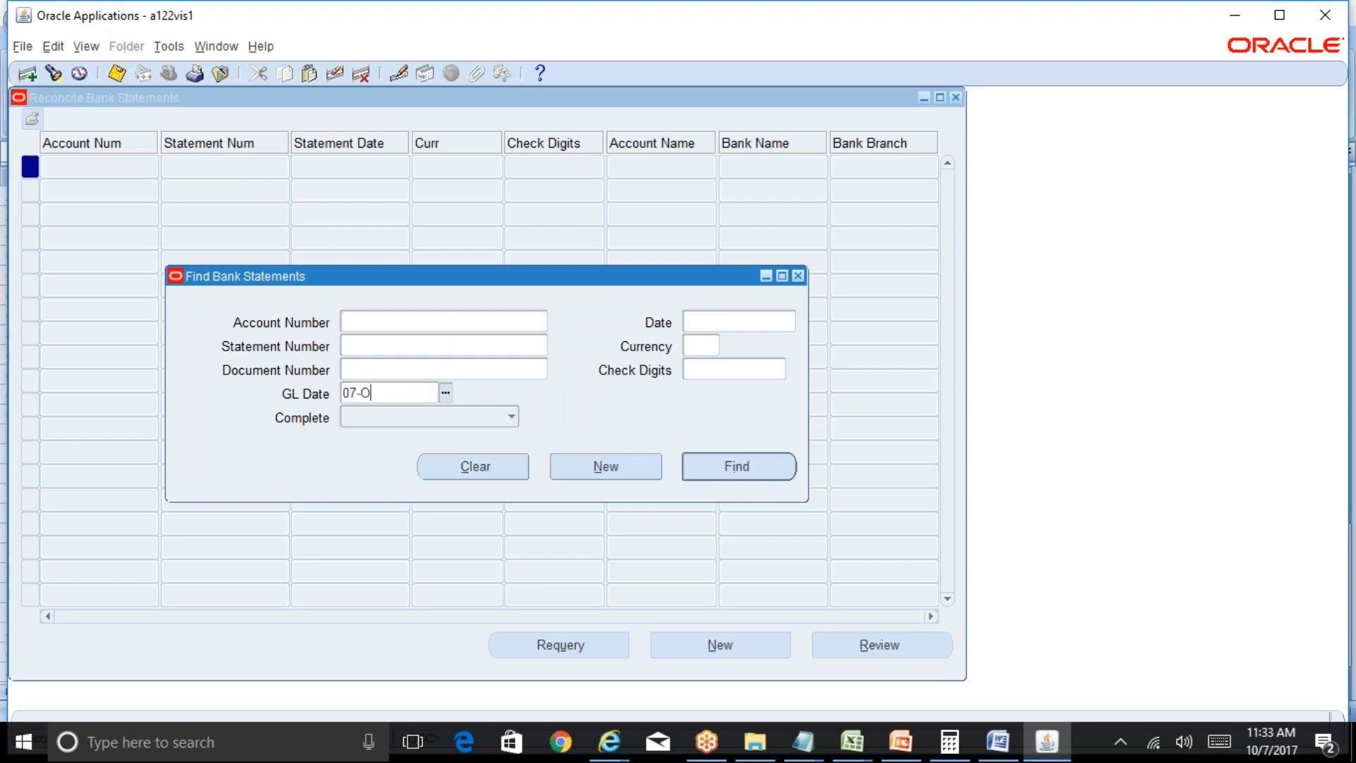
type("CT-201")
type("7")
key("Tab")
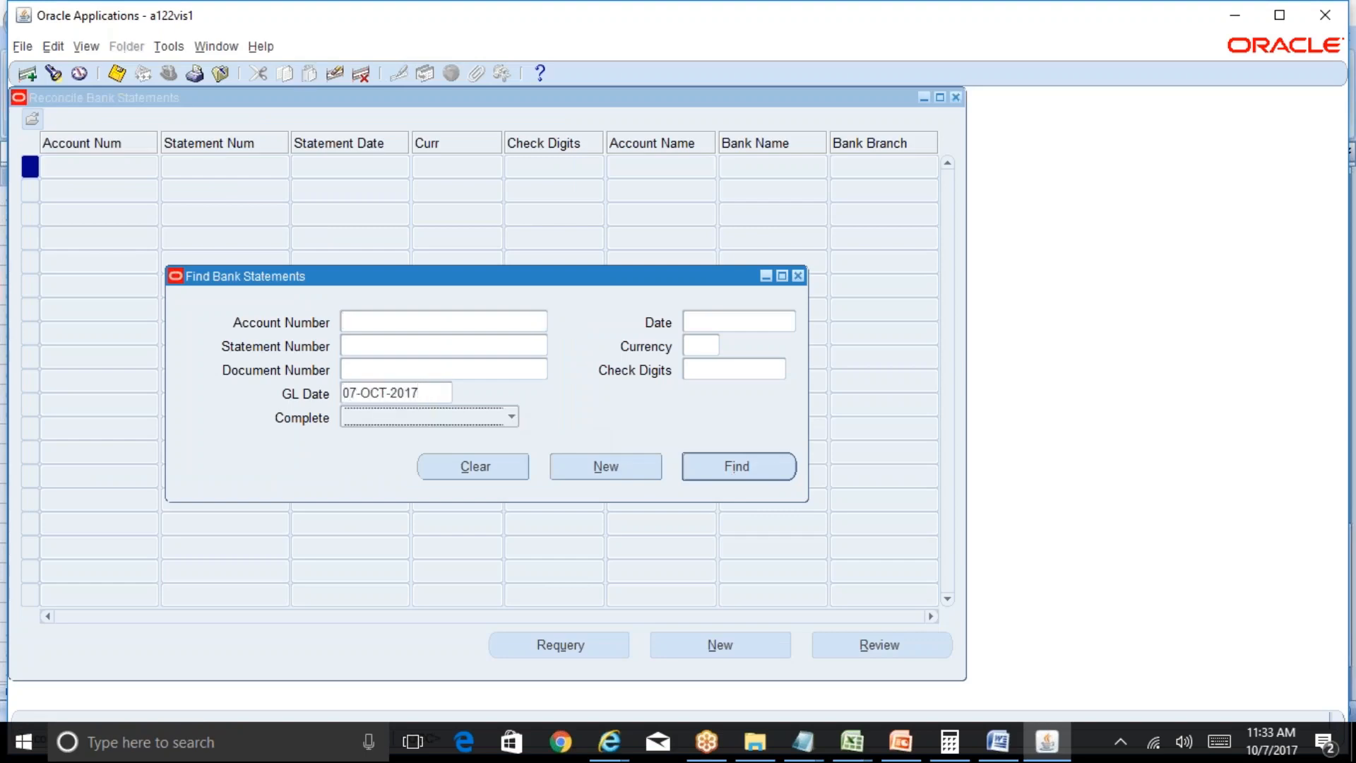
Step: Choose the ICICI current account's number as the bank statement search's account
left_click(372, 321)
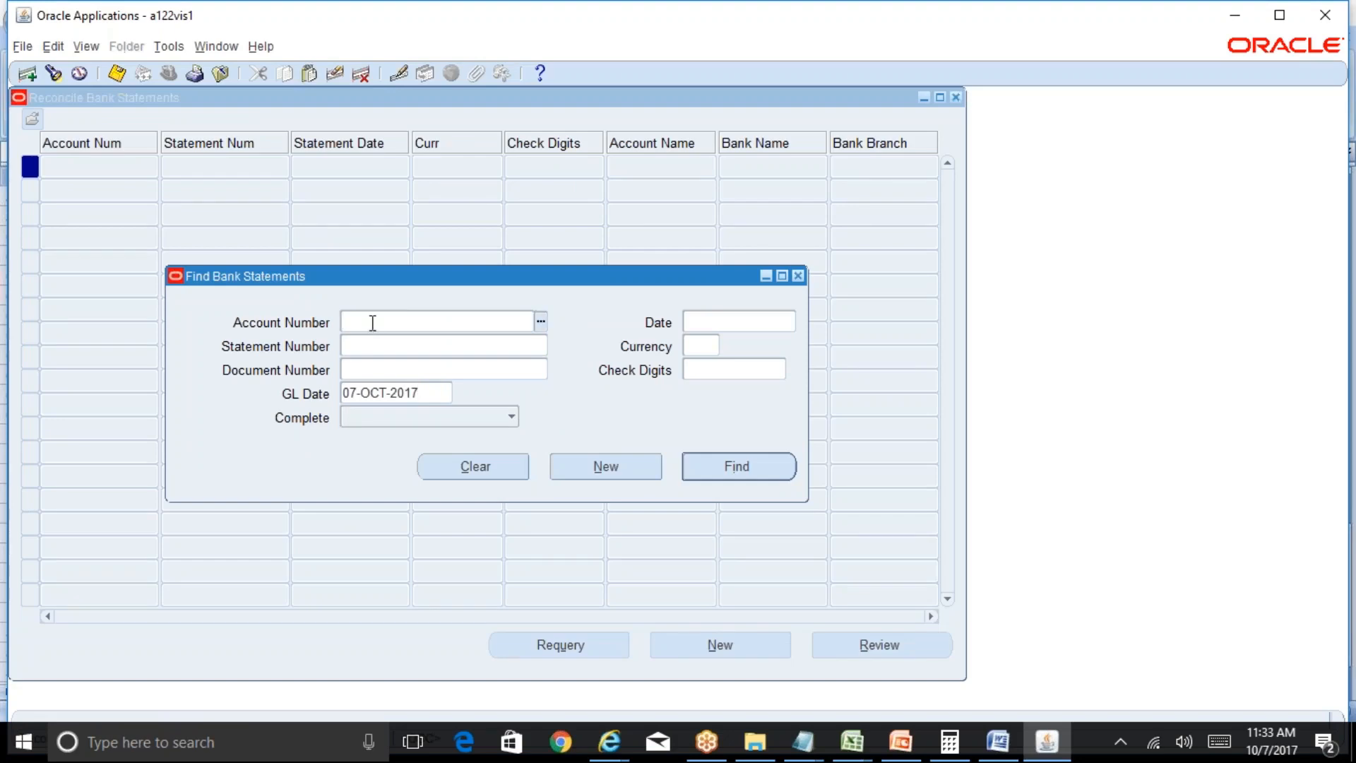
type("5%")
key("Tab")
key("Down")
key("Down")
key("Return")
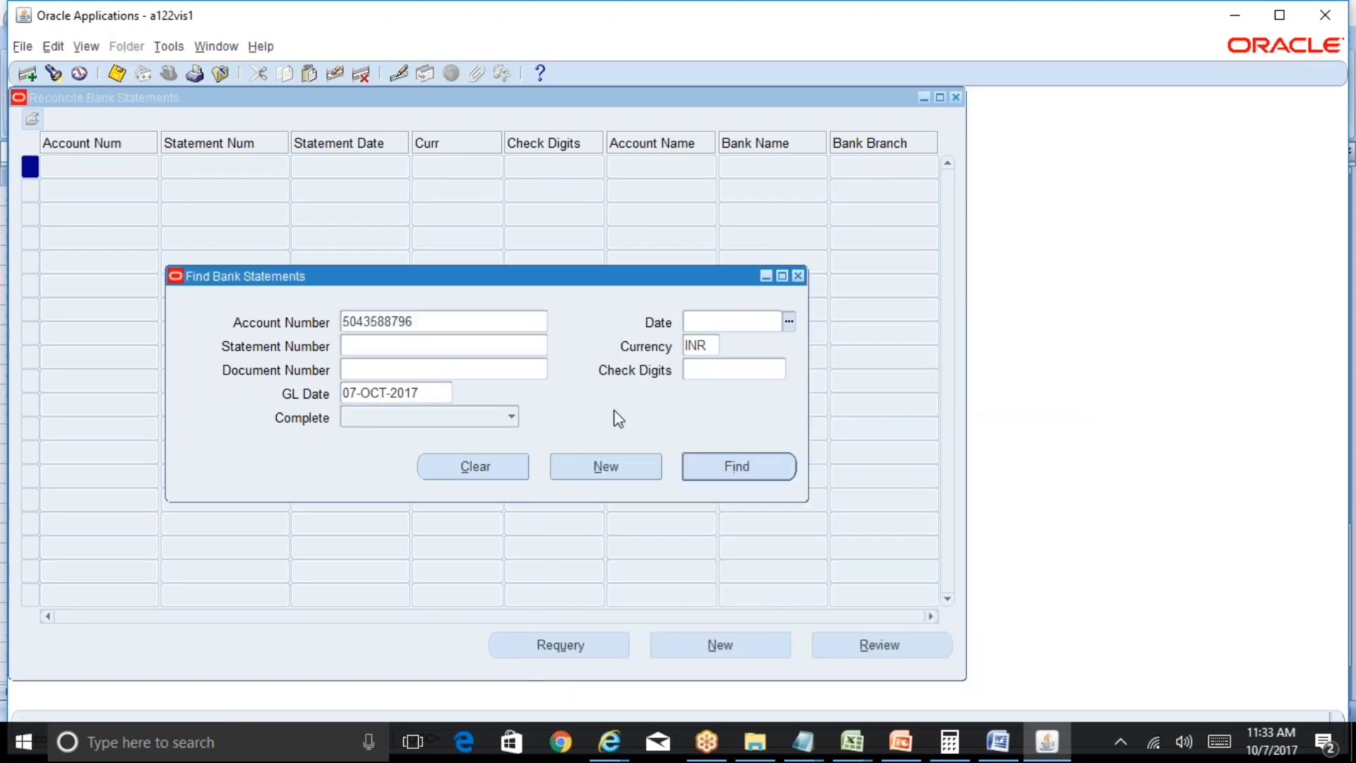
Step: Find the ICICI current account's bank statement 07-OCT-2017_1, open it for review and display its statement lines
left_click(742, 470)
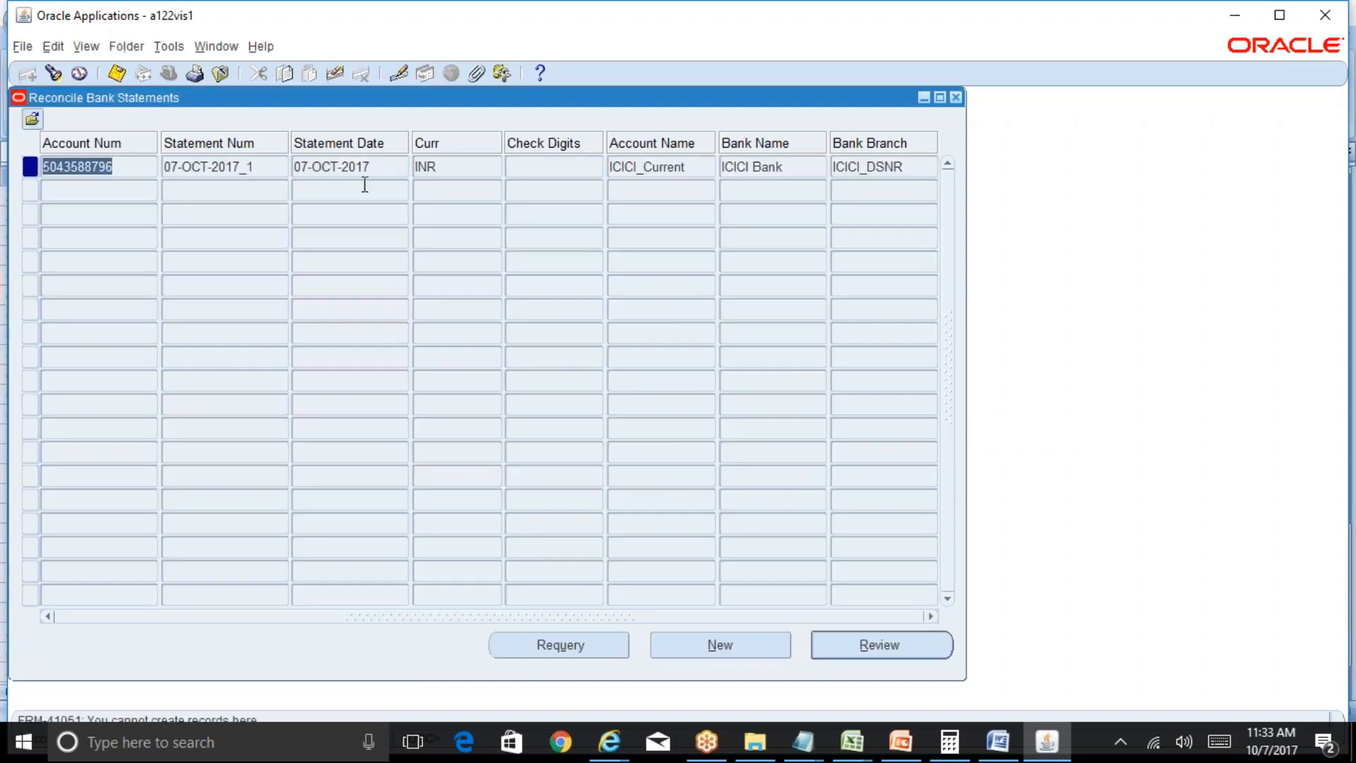
left_click(385, 170)
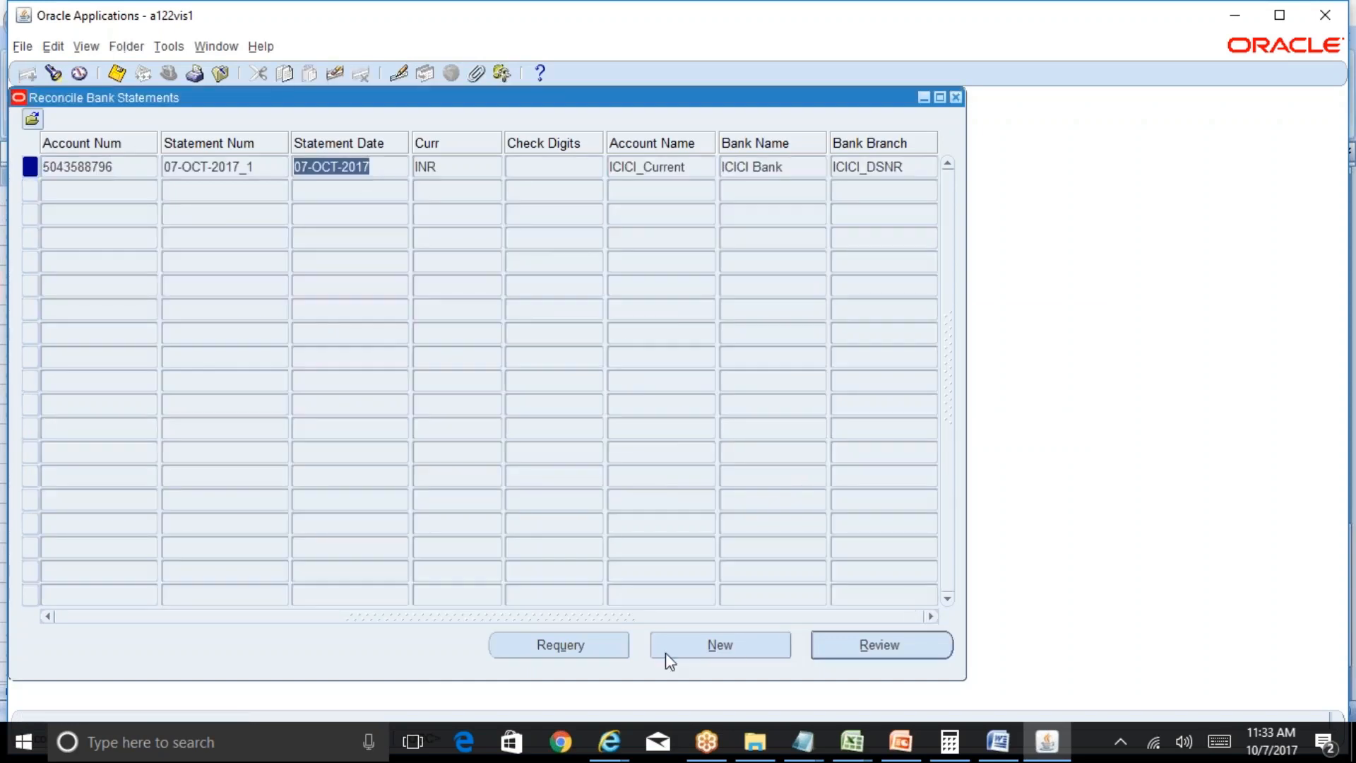
left_click(863, 640)
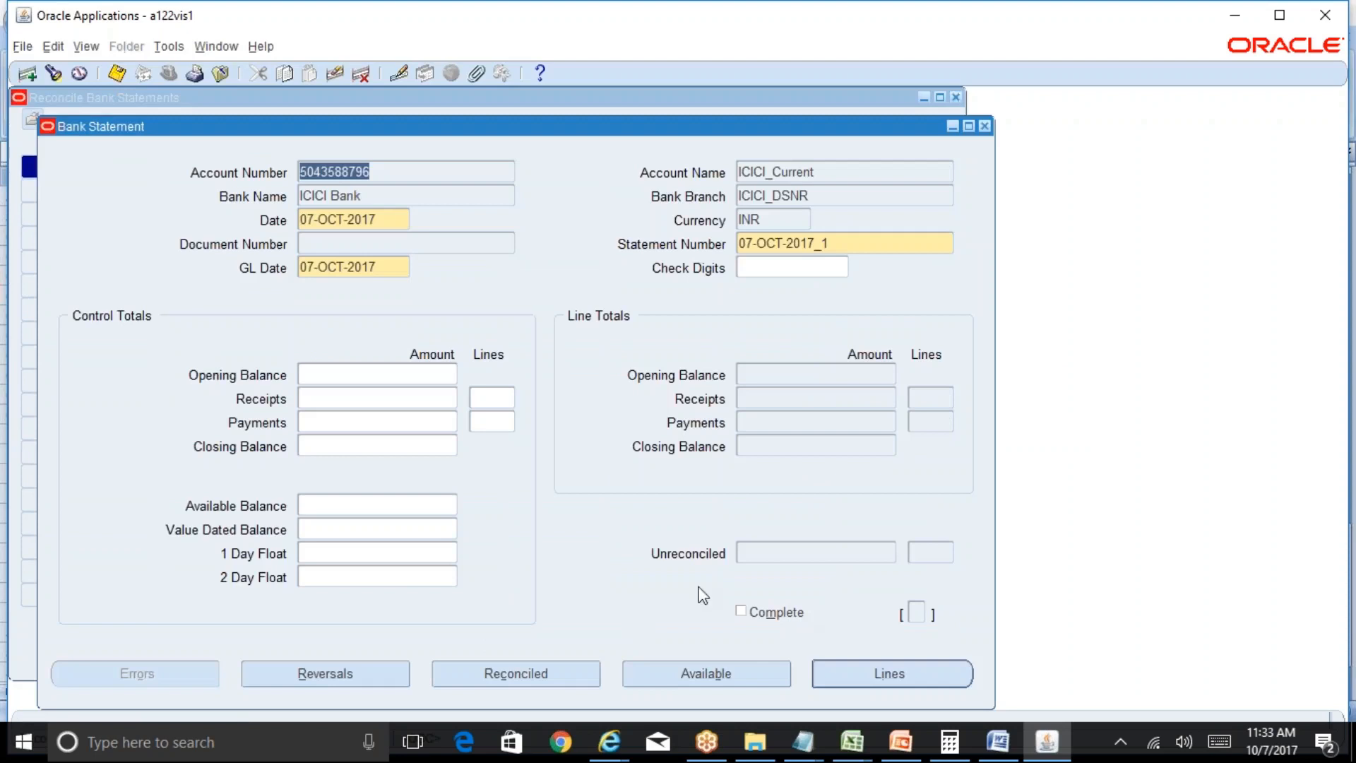
left_click(869, 675)
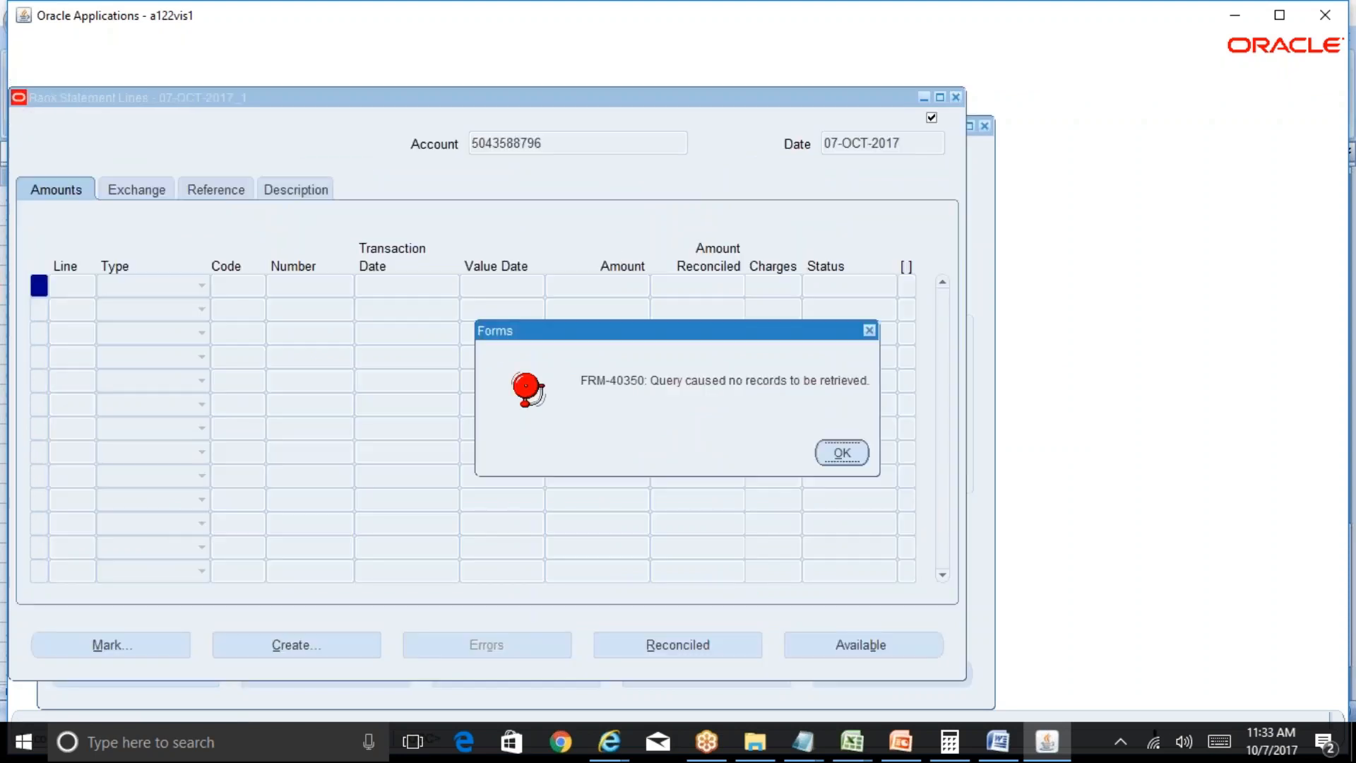
left_click(842, 453)
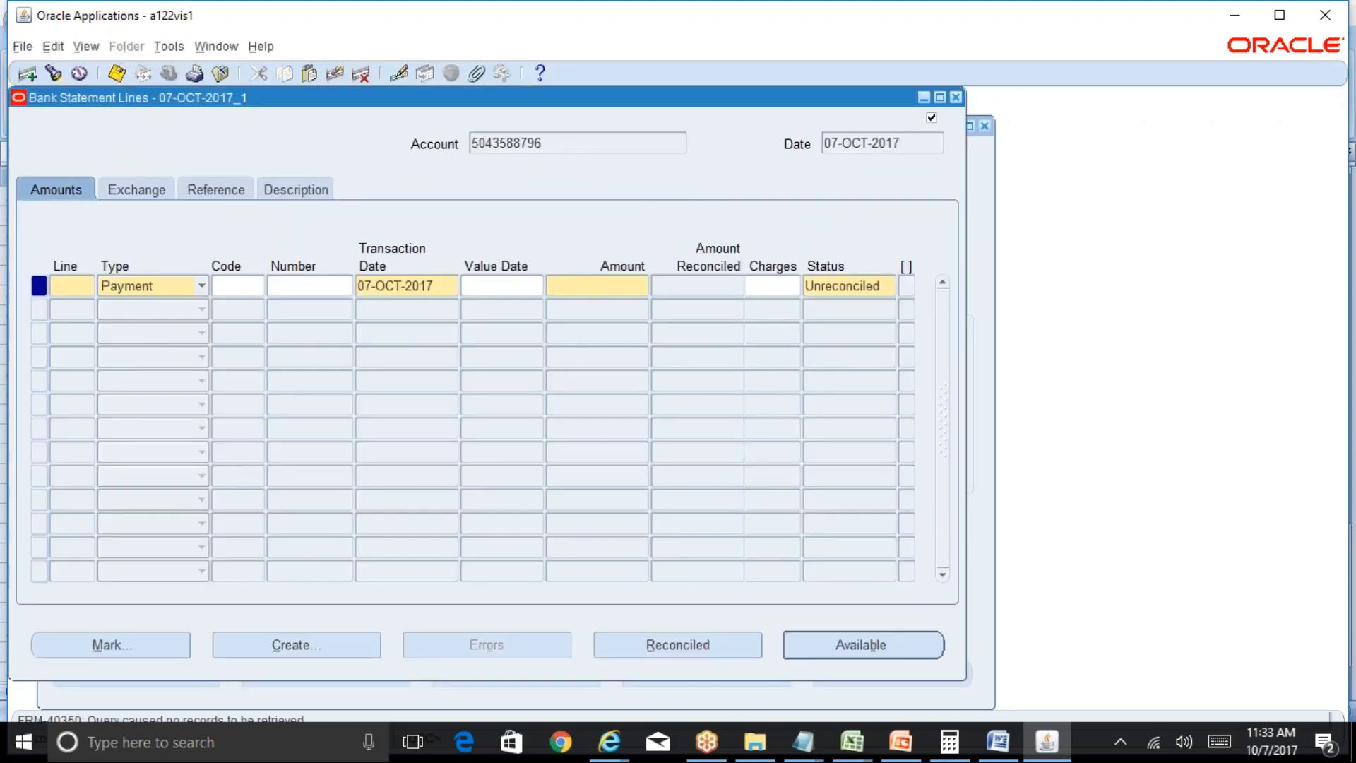
Step: Start statement line 1 and set its type to Receipt
type("1")
key("Tab")
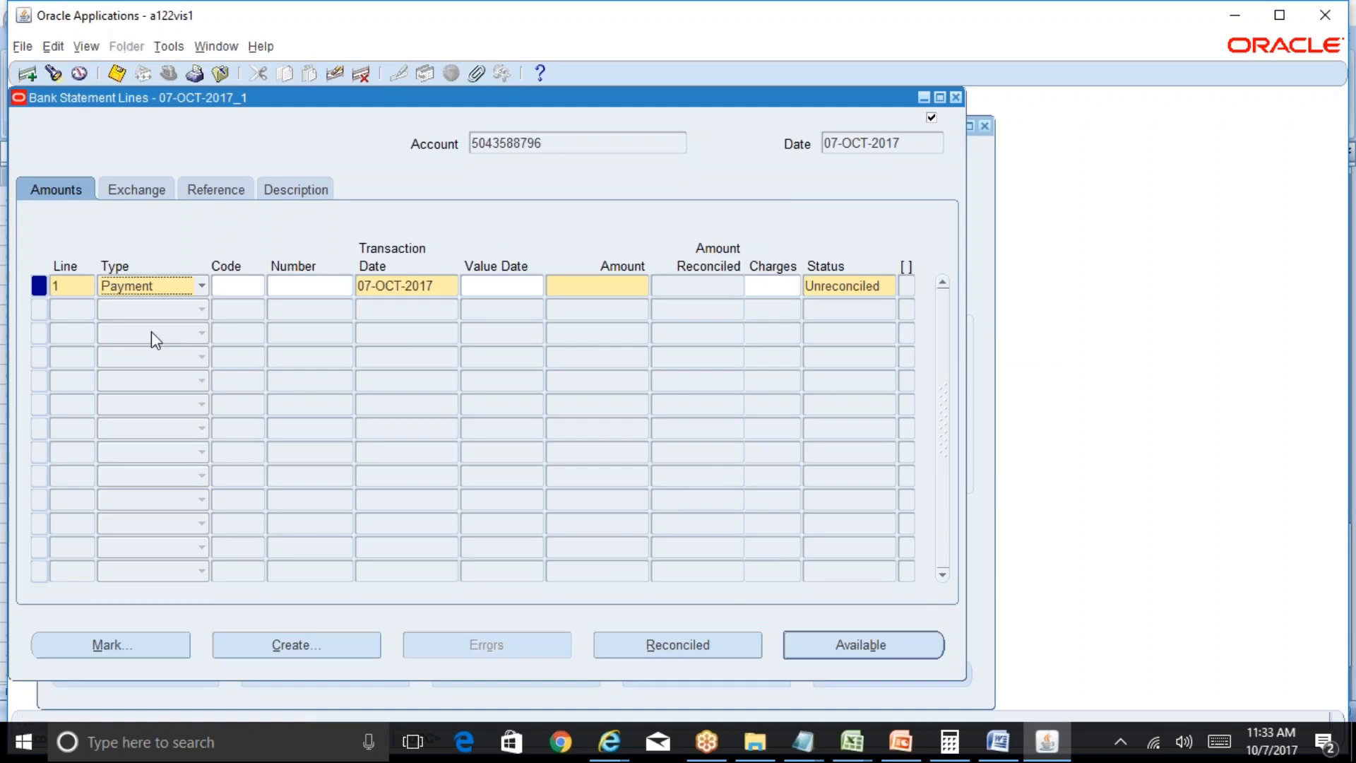
left_click(203, 284)
left_click(124, 267)
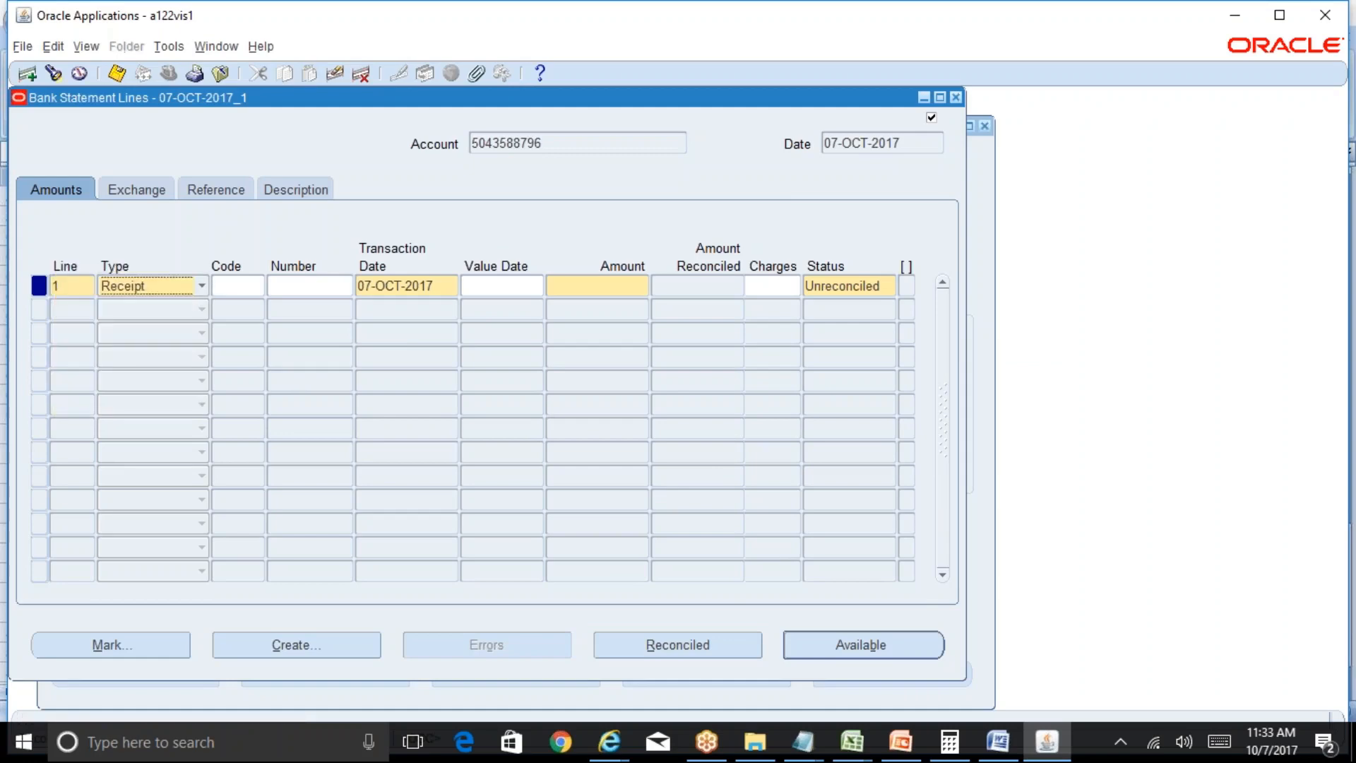
Step: Copy receipt number R1111 from the Notepad notes into statement line 1 and enter an amount of 15000
left_click(308, 286)
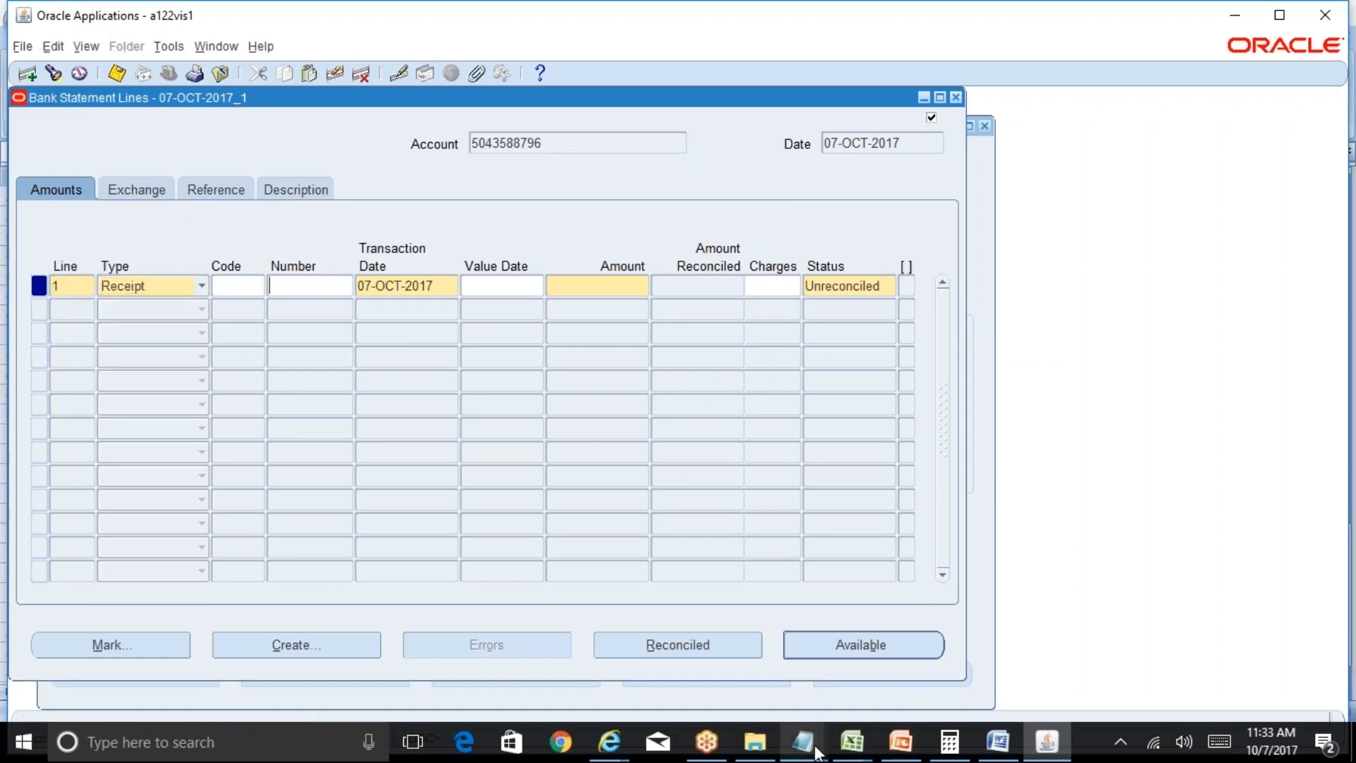
mouse_move(817, 752)
left_click(1010, 689)
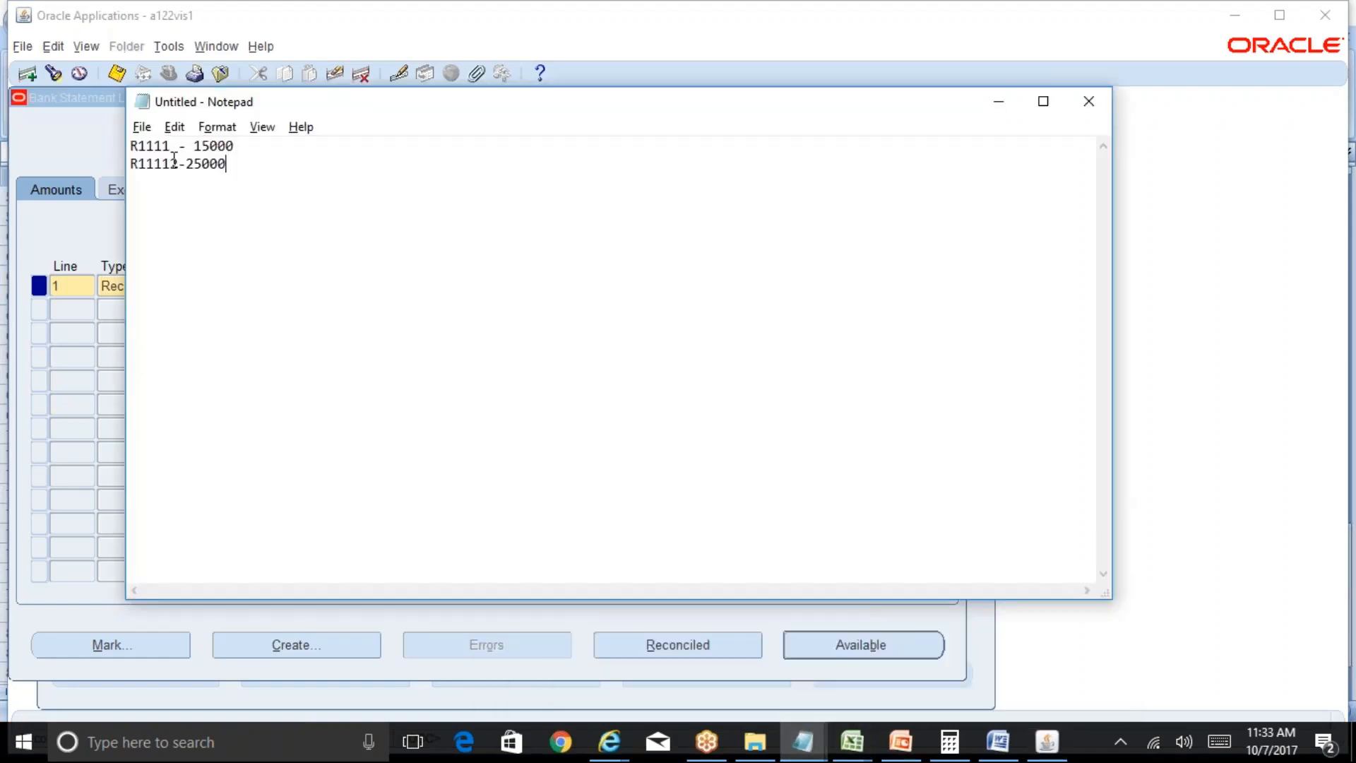
left_click_drag(171, 146, 129, 148)
key("ctrl+c")
key("alt+Tab")
key("ctrl+v")
key("Tab")
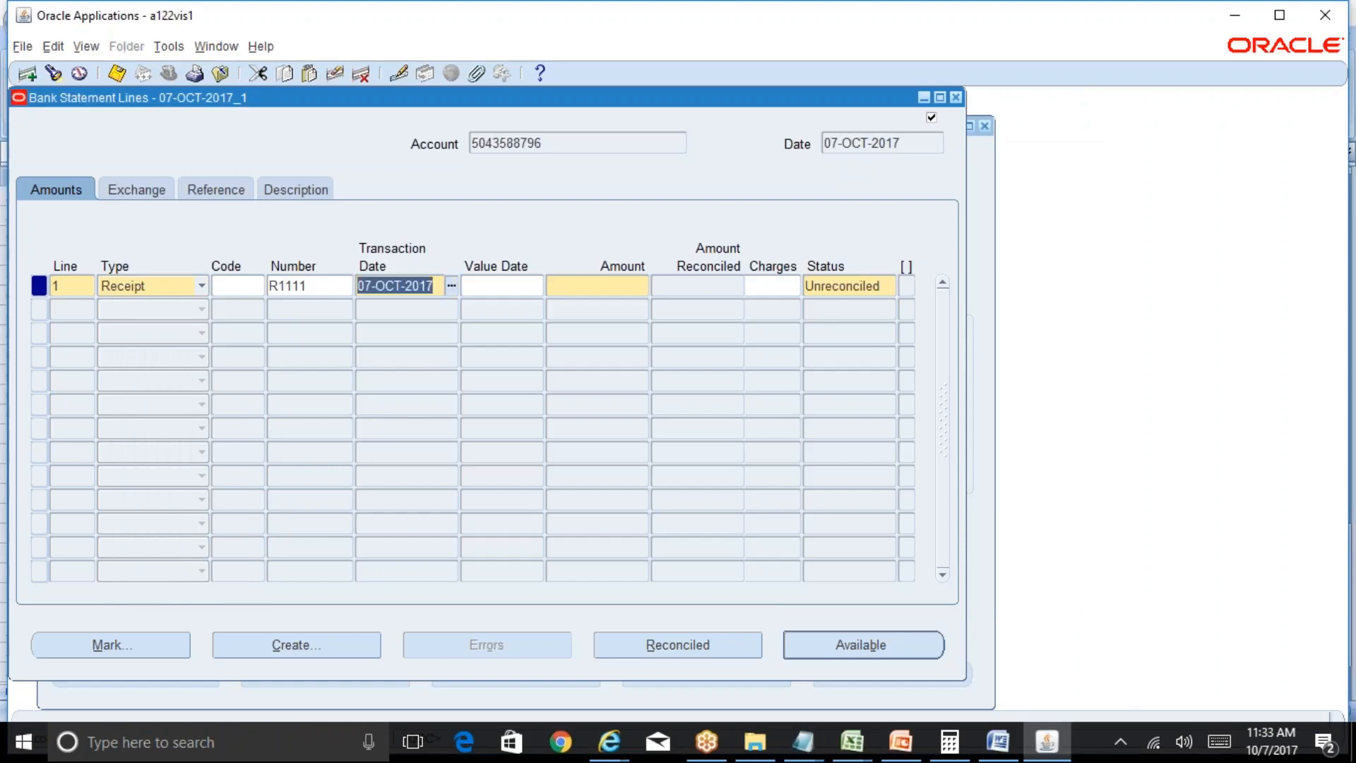
key("Tab")
key("Tab")
type("15000")
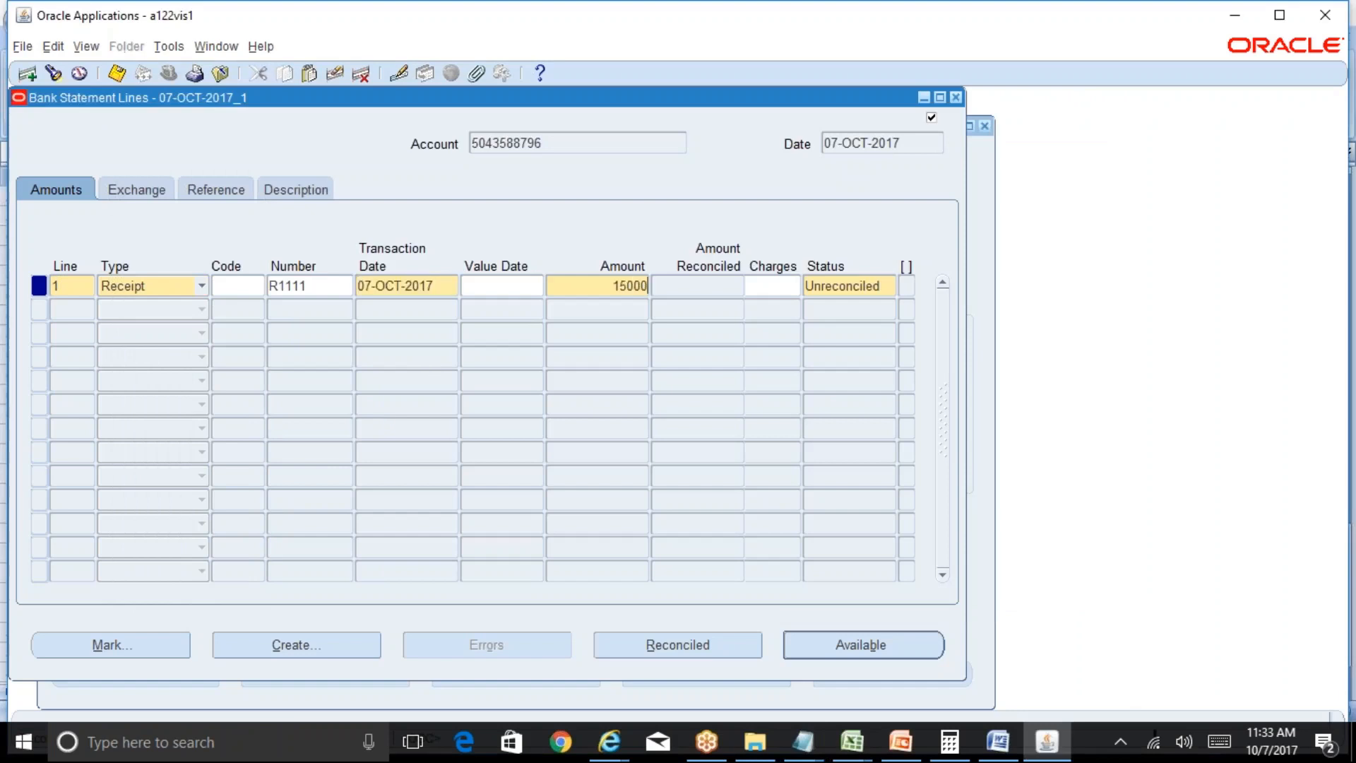
key("Tab")
Step: Add statement line 2 with the type Receipt
left_click(71, 310)
left_click(201, 310)
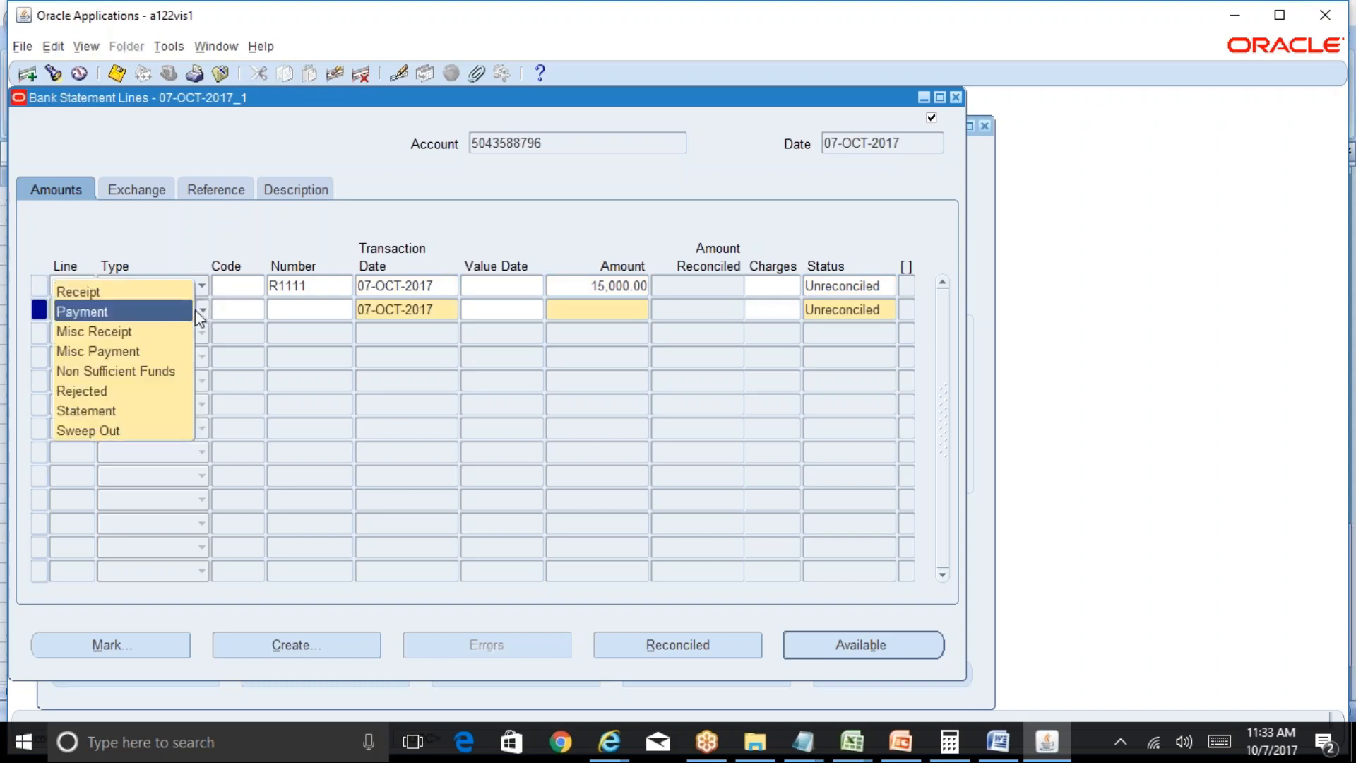
left_click(126, 292)
Step: Copy receipt number R11112 from the Notepad notes into line 2, enter an amount of 25000 and save the statement lines
key("alt+Tab")
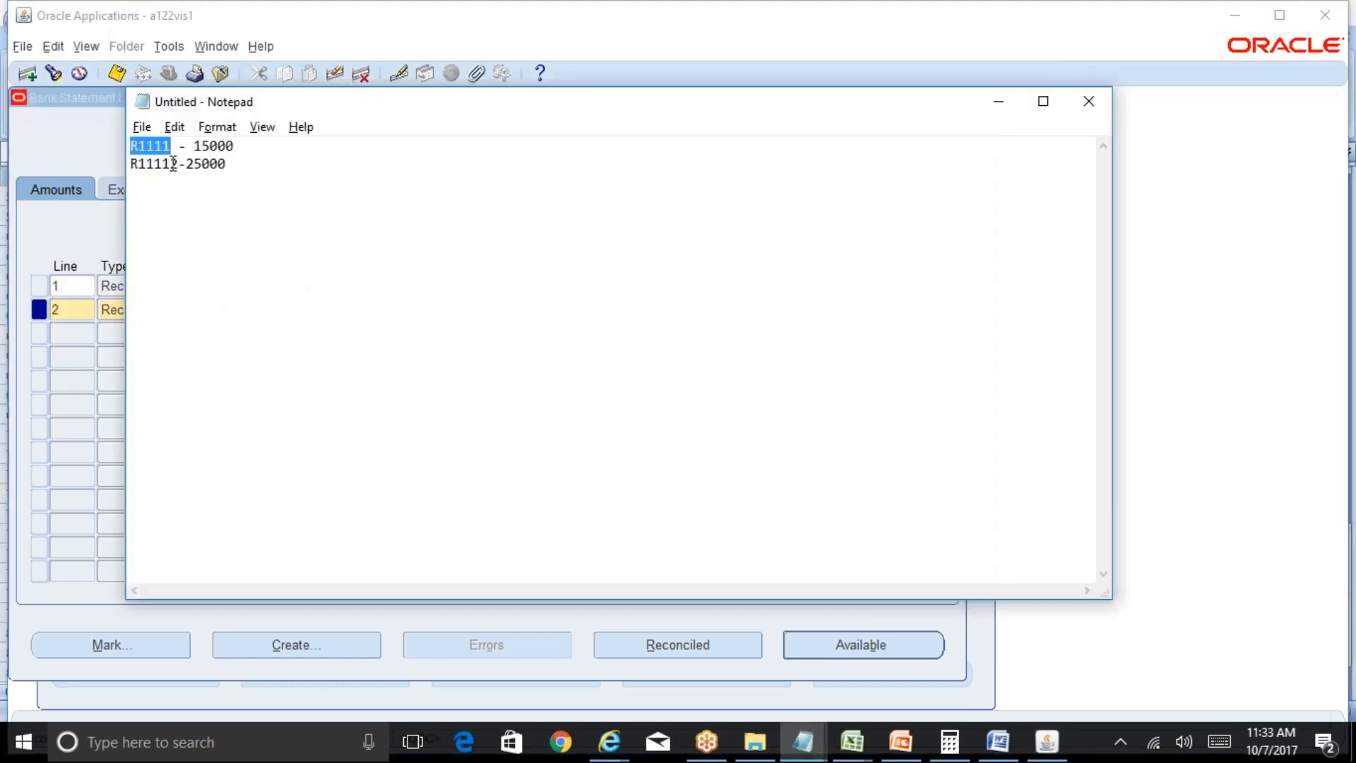
left_click_drag(180, 163, 128, 163)
key("ctrl+c")
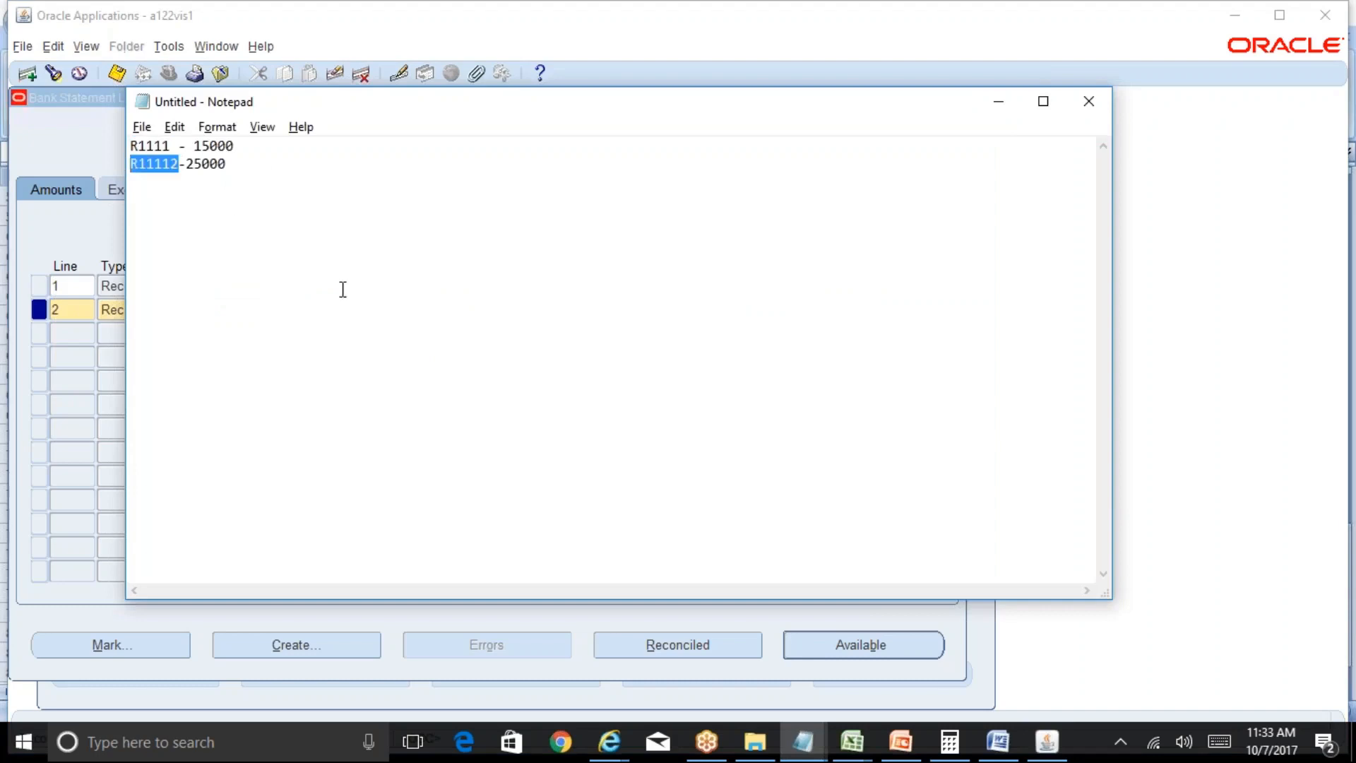
key("alt+Tab")
key("ctrl+v")
key("Tab")
key("Tab")
key("Tab")
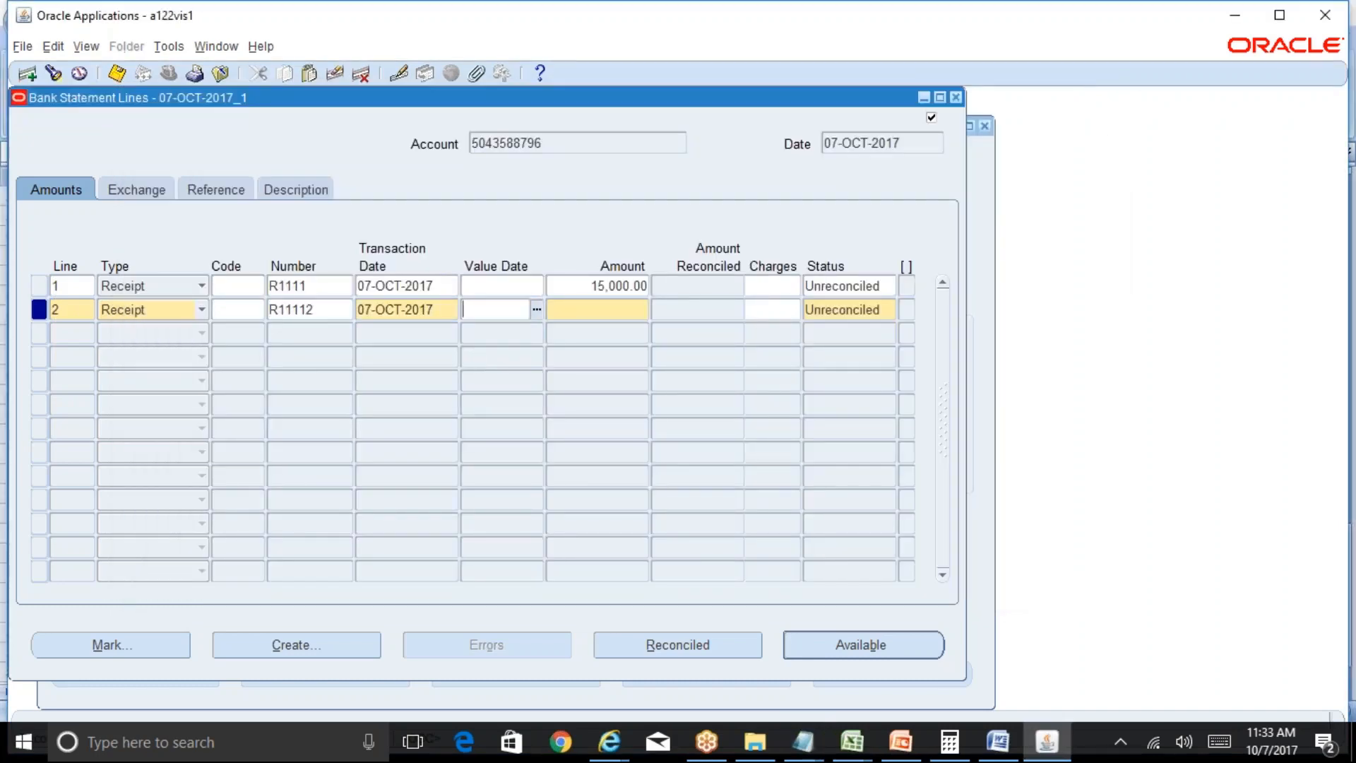
type("25000")
key("ctrl+s")
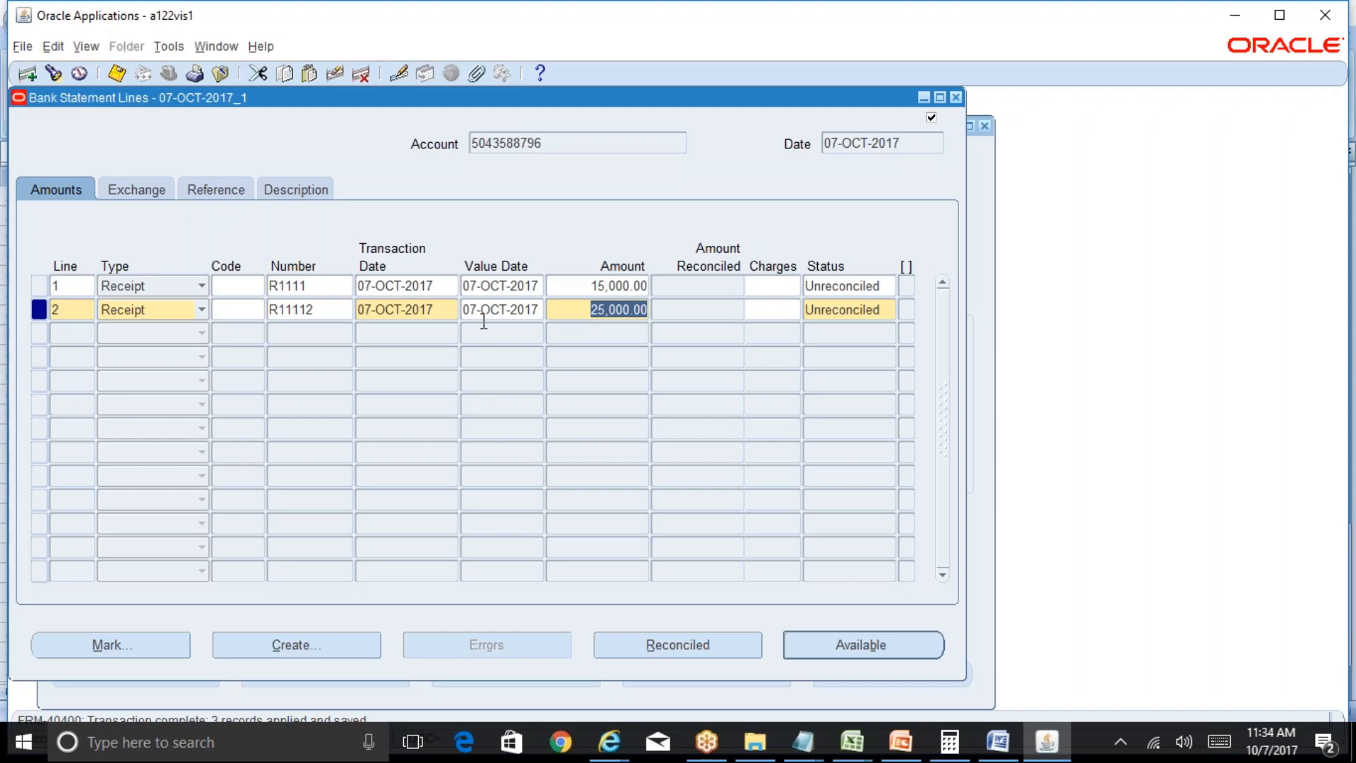
Step: Check the status of both statement lines and search the available AR receipts for line 1's number R1111
left_click(893, 284)
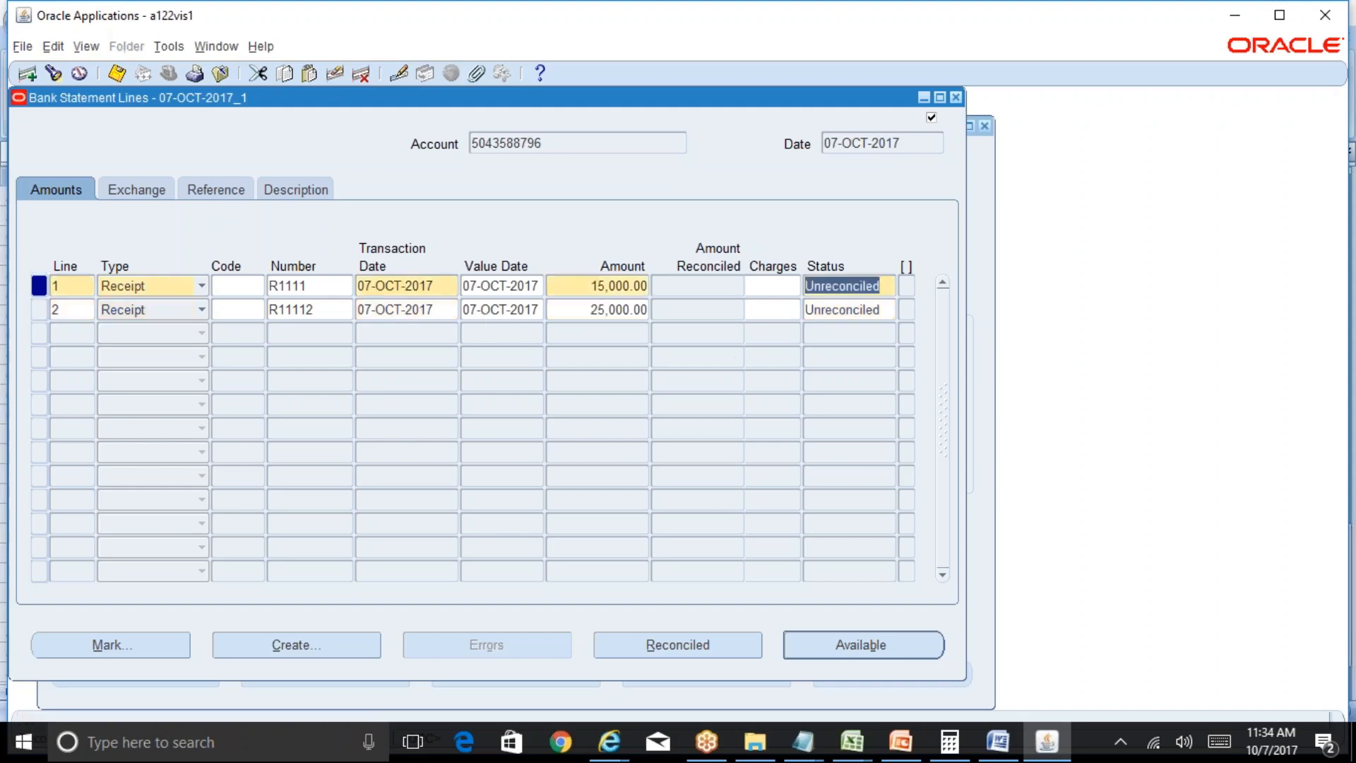
left_click(886, 310)
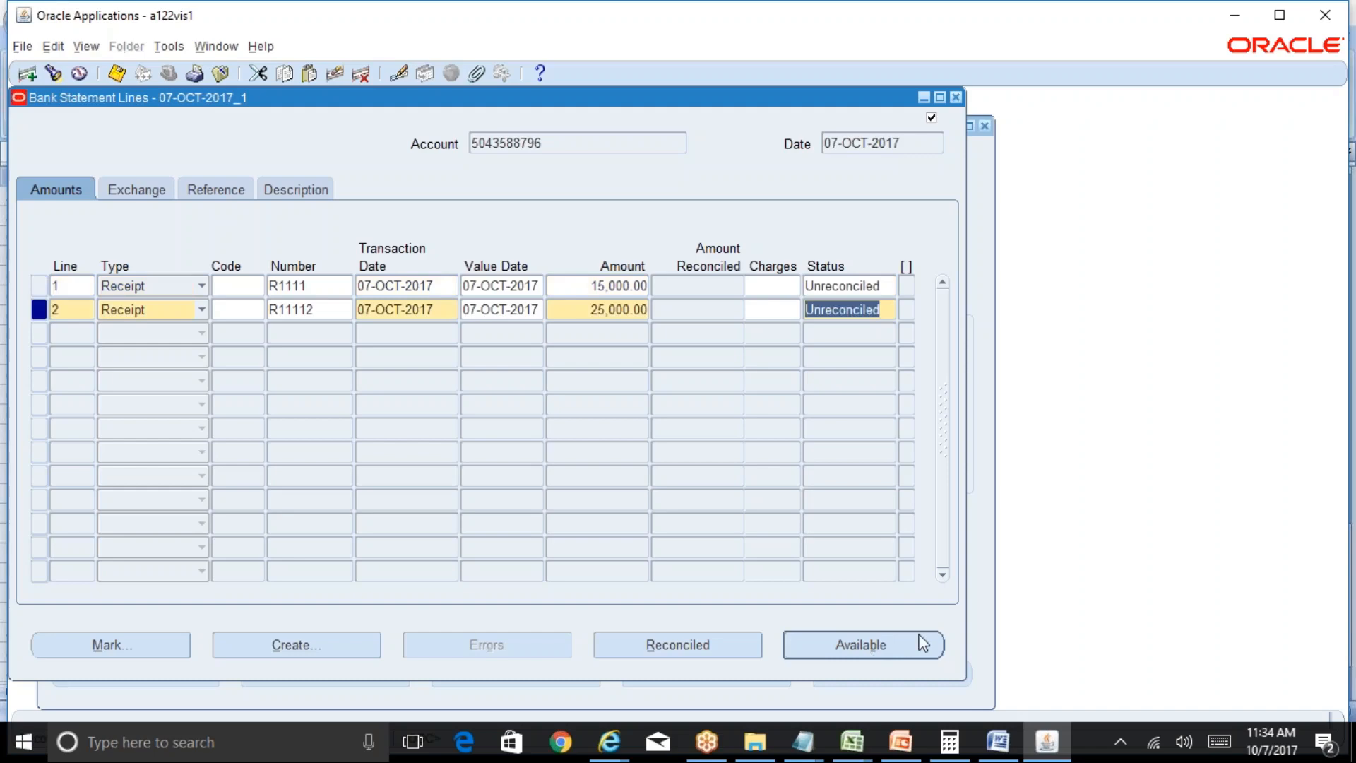
left_click(892, 286)
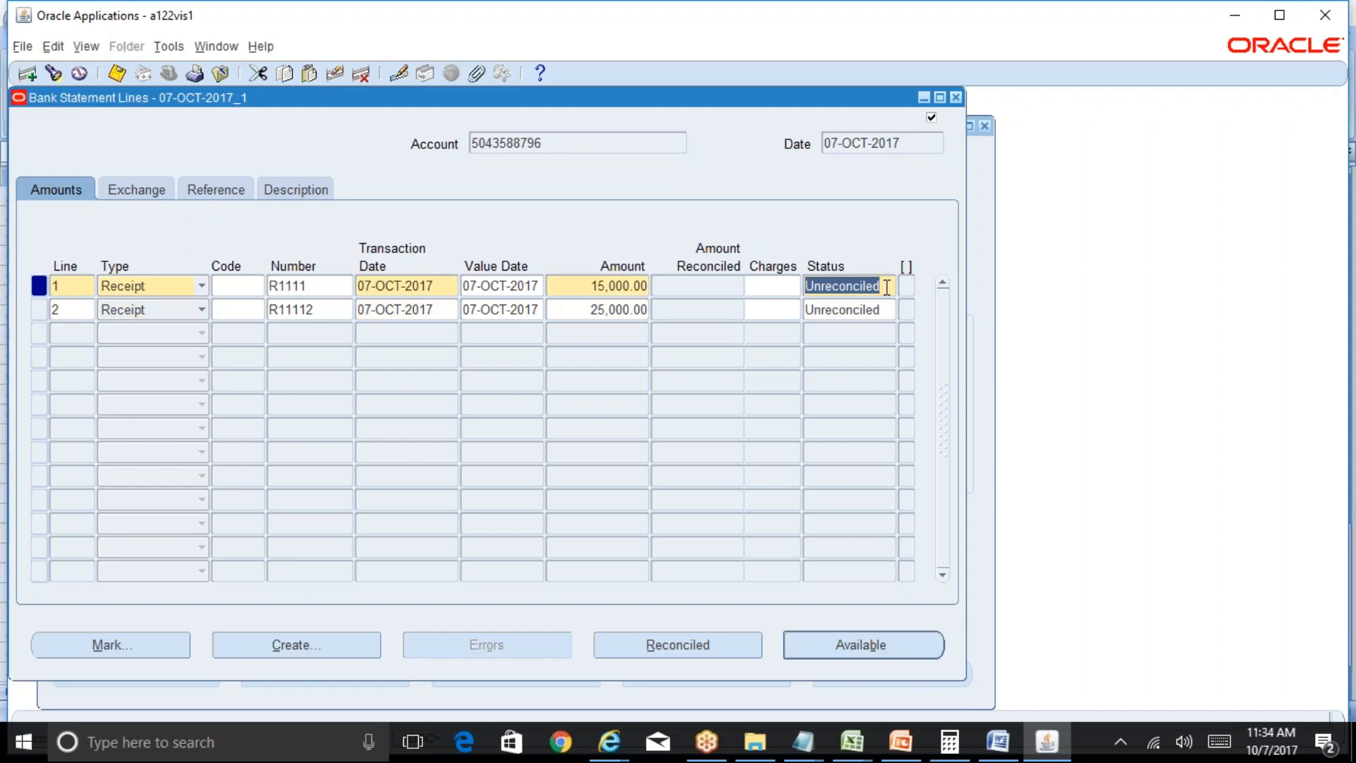
left_click(922, 641)
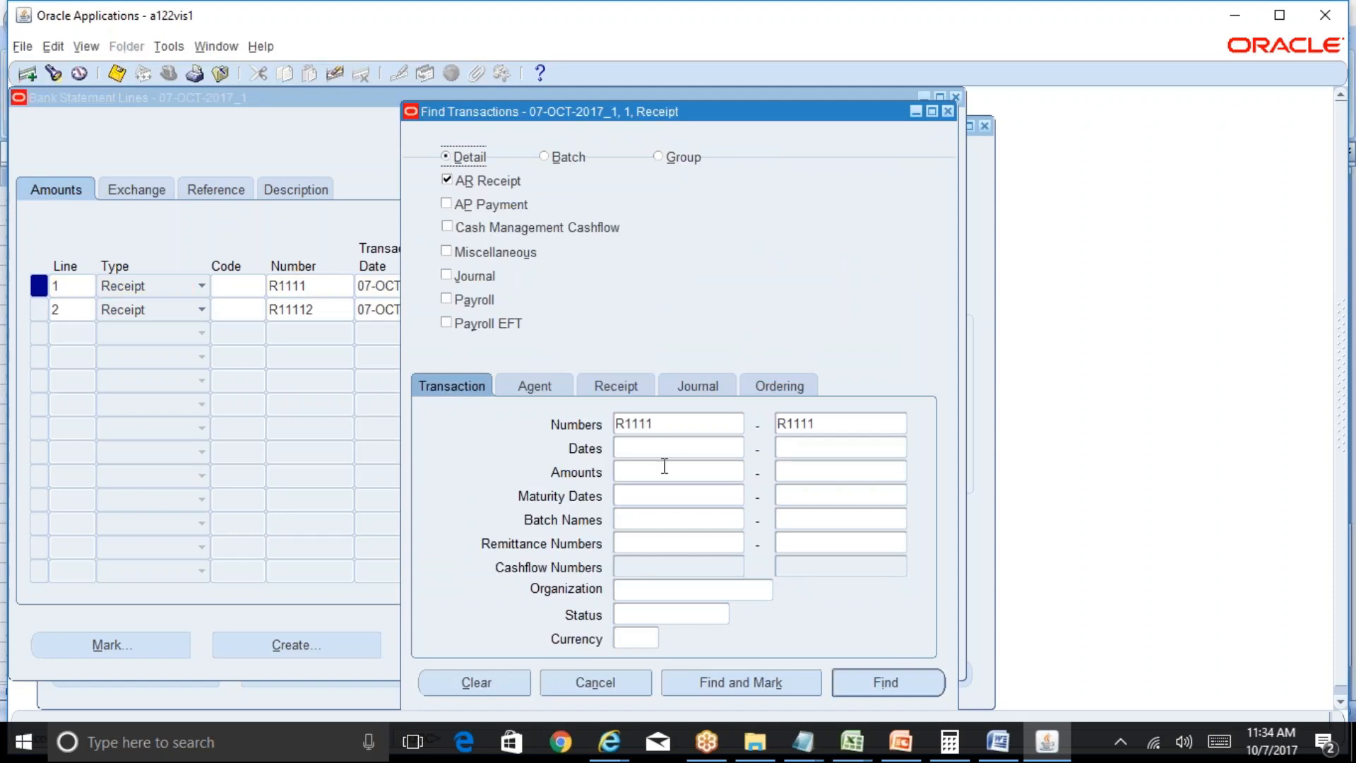
left_click(653, 424)
double_click(653, 424)
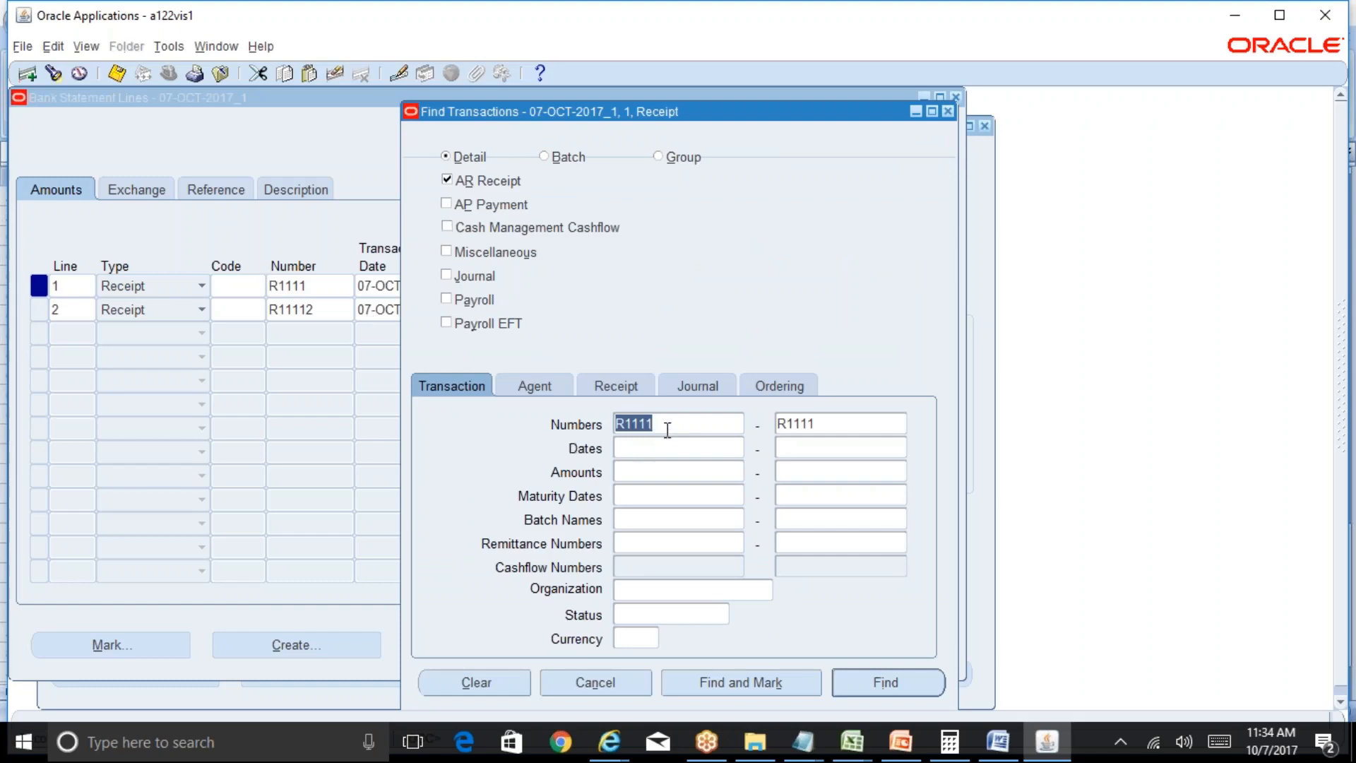
left_click(884, 682)
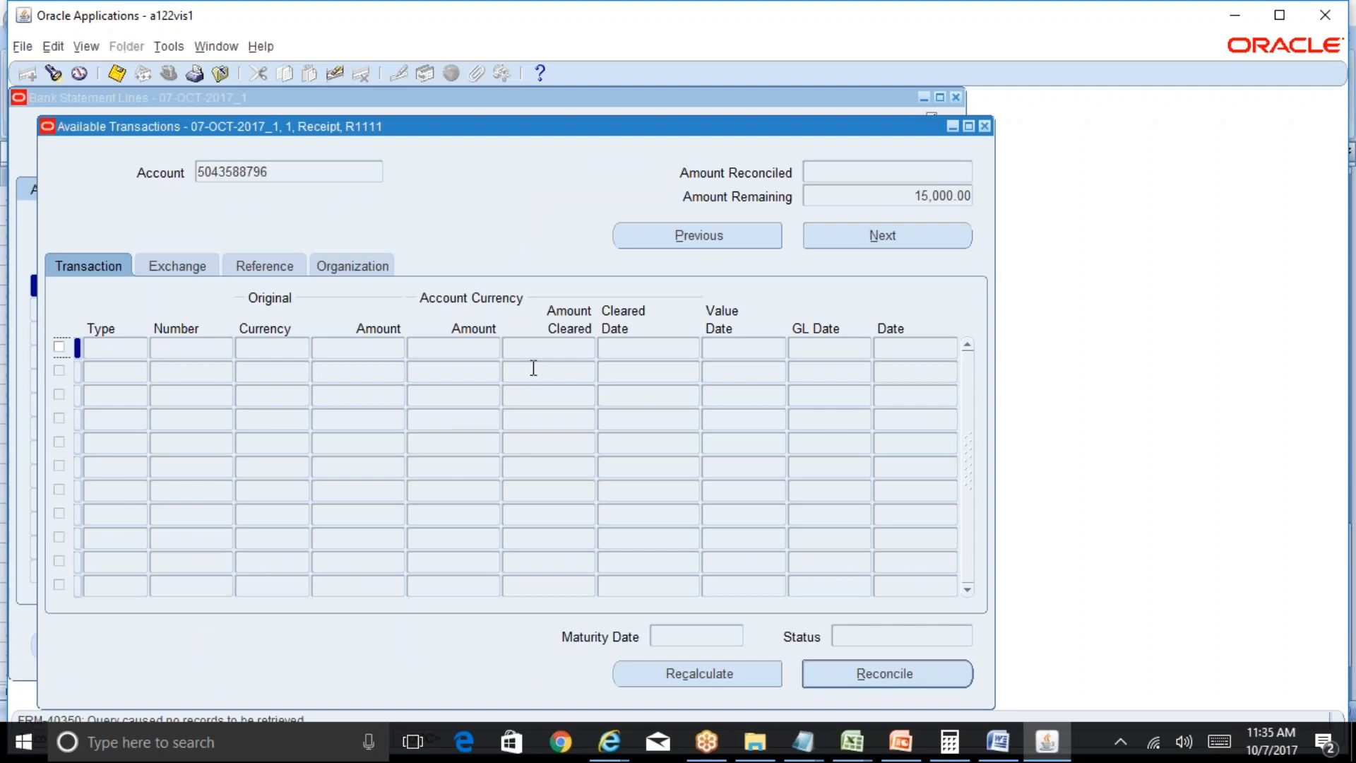
Step: Close the available transactions and all bank statement forms to return to the Navigator
left_click(985, 126)
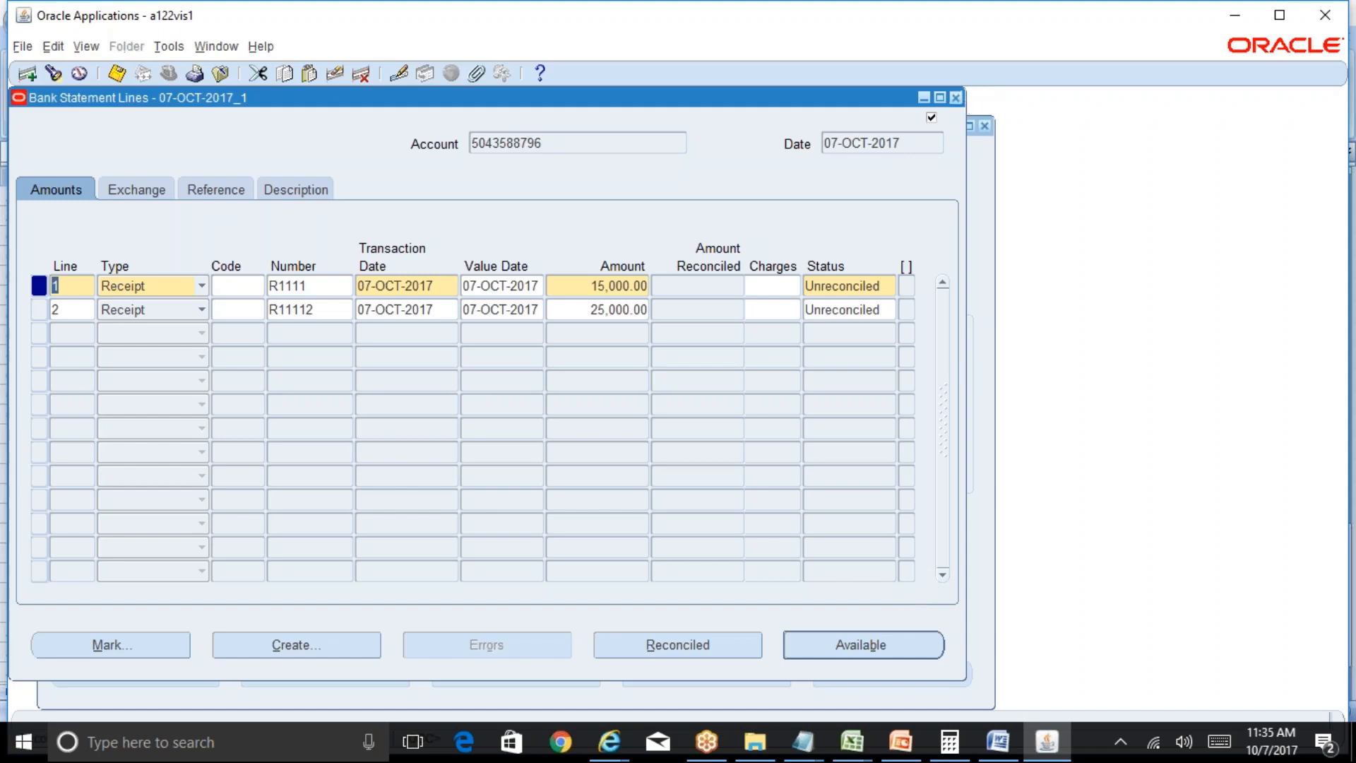
left_click(956, 97)
left_click(959, 97)
left_click(957, 97)
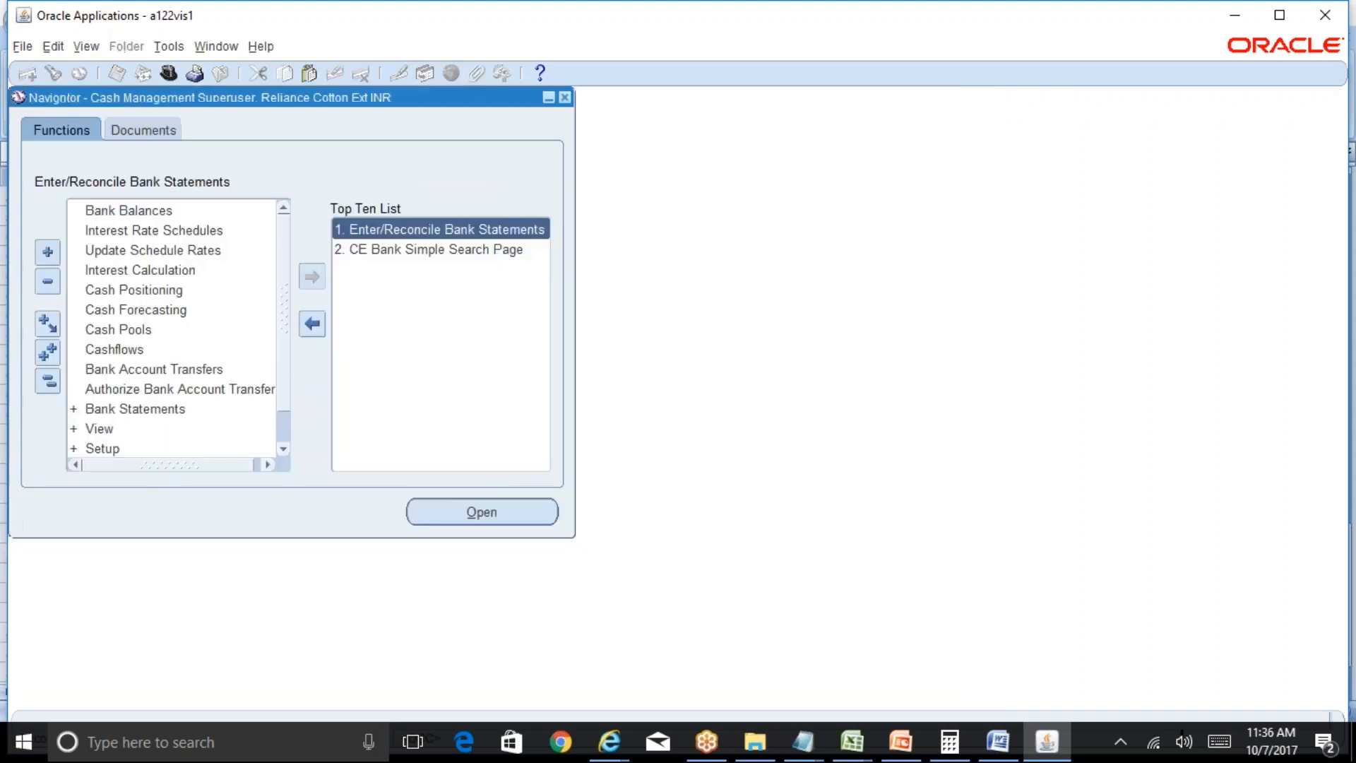
Step: Switch the responsibility to Accounts Receivables Superuser, Reliance Cotton Ext INR
left_click(168, 73)
type("a%")
key("Down")
key("Return")
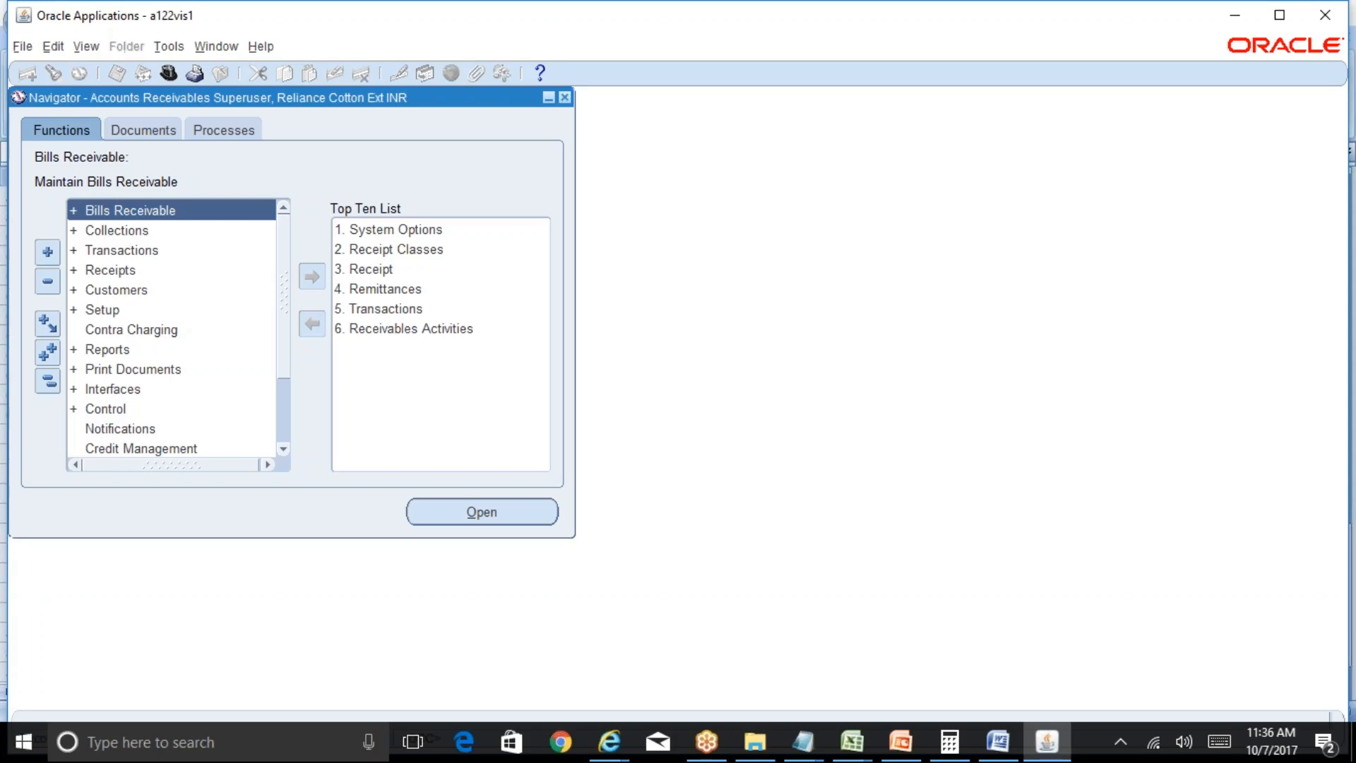
Step: In a new receipts remittance batch, pick receipt class Reliance - Manual to copy its name, and close the batch without saving
double_click(150, 270)
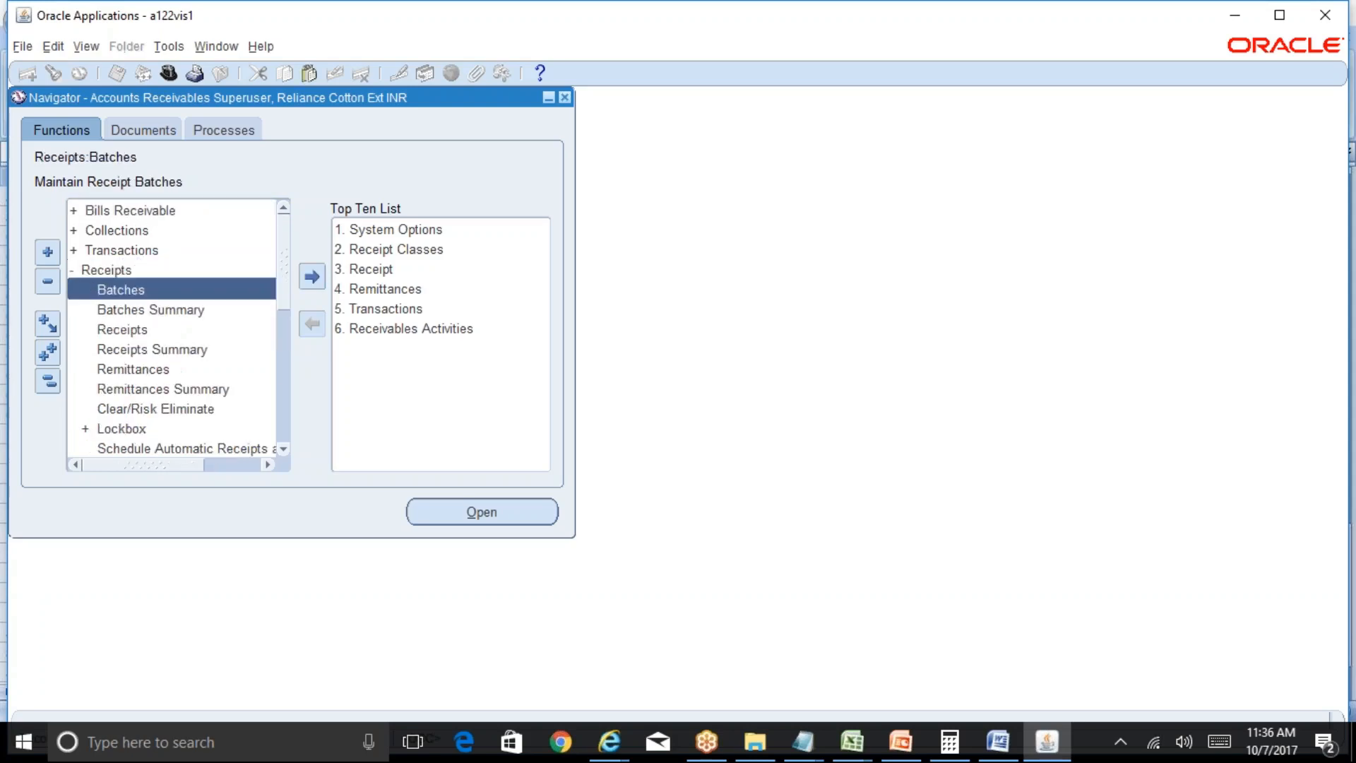
double_click(178, 373)
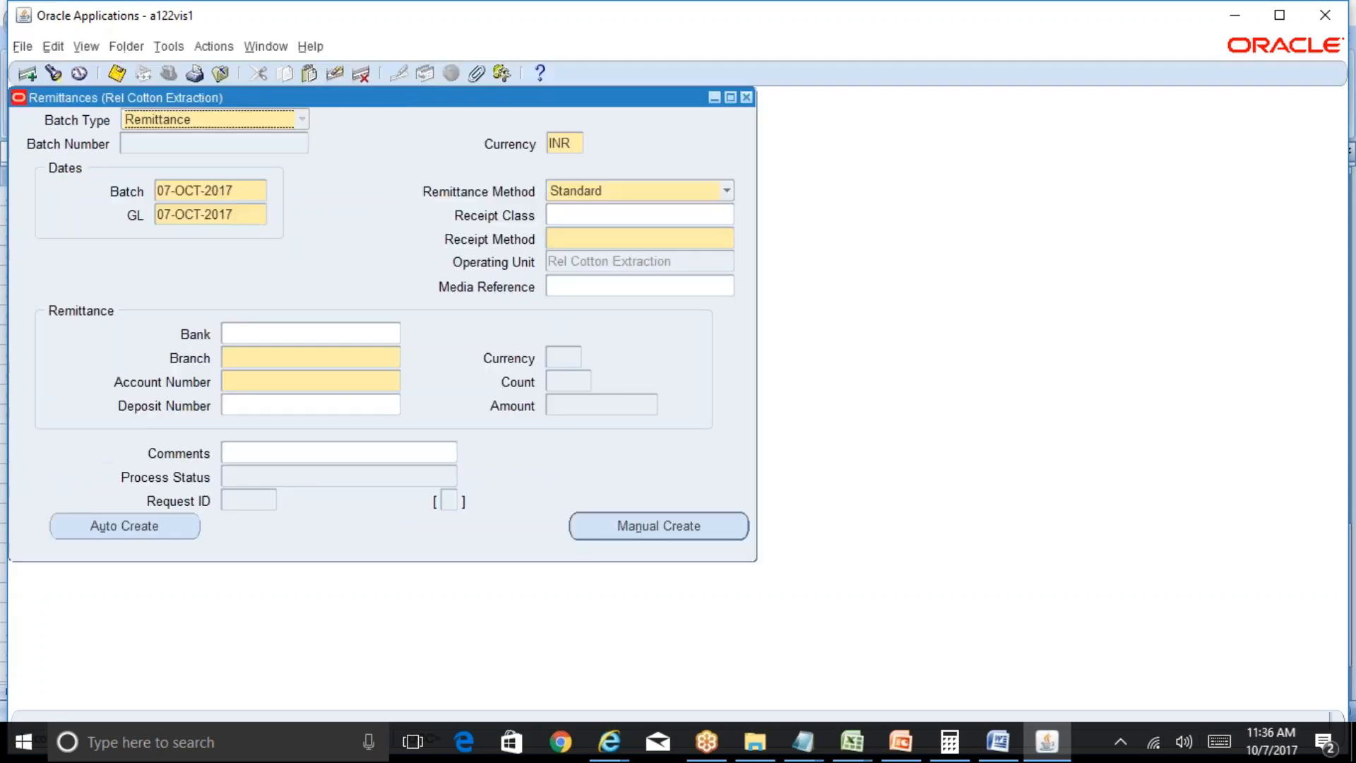
left_click(584, 212)
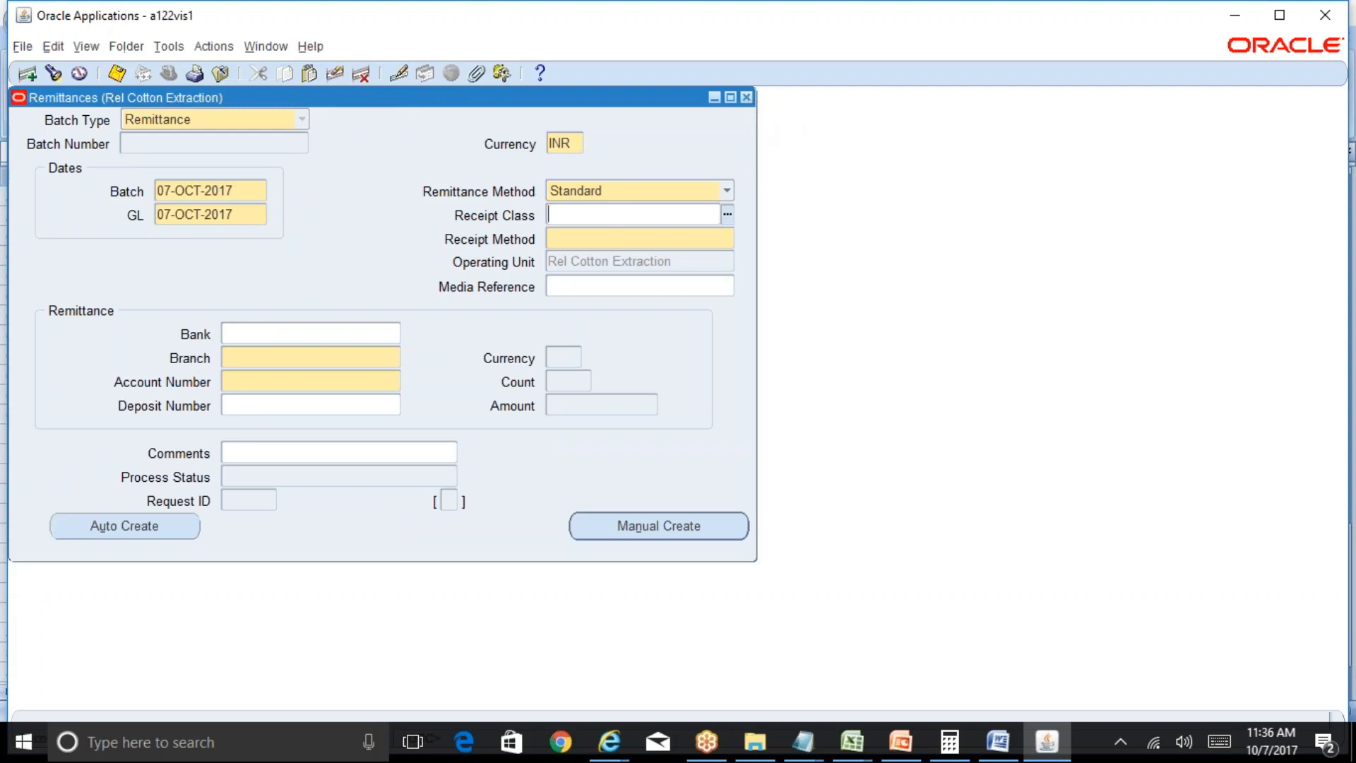
left_click(726, 218)
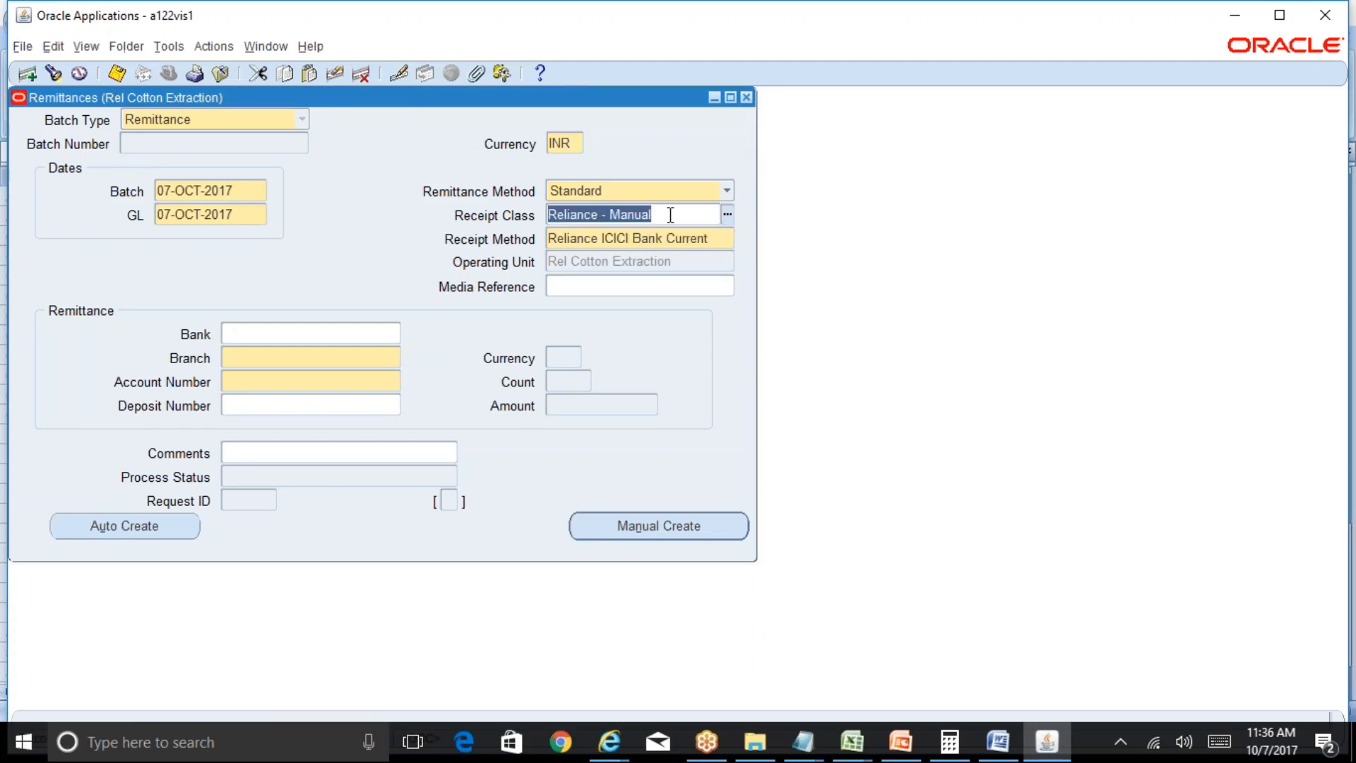
left_click_drag(666, 215, 549, 207)
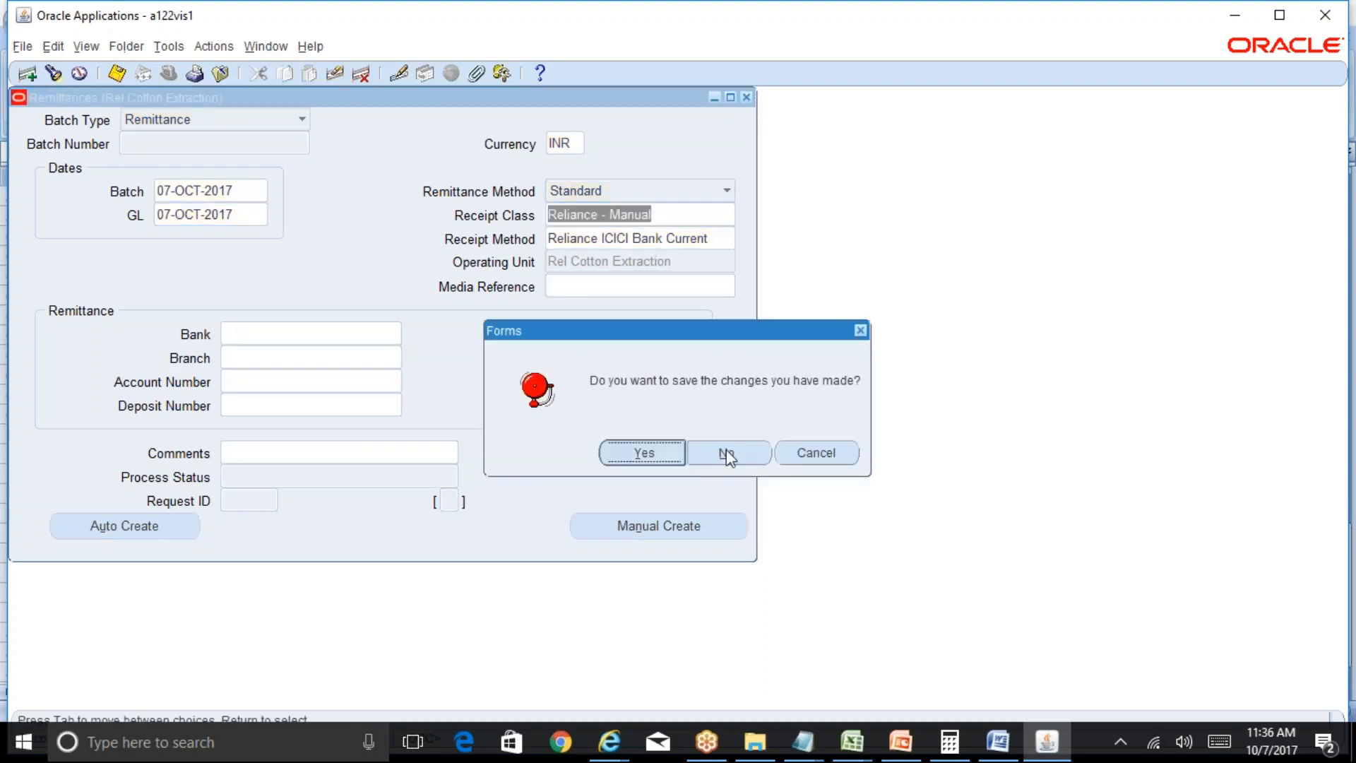
left_click(735, 452)
Step: Query the Reliance - Manual class in Receipt Classes and examine its remittance method options without changing the method
left_click(396, 252)
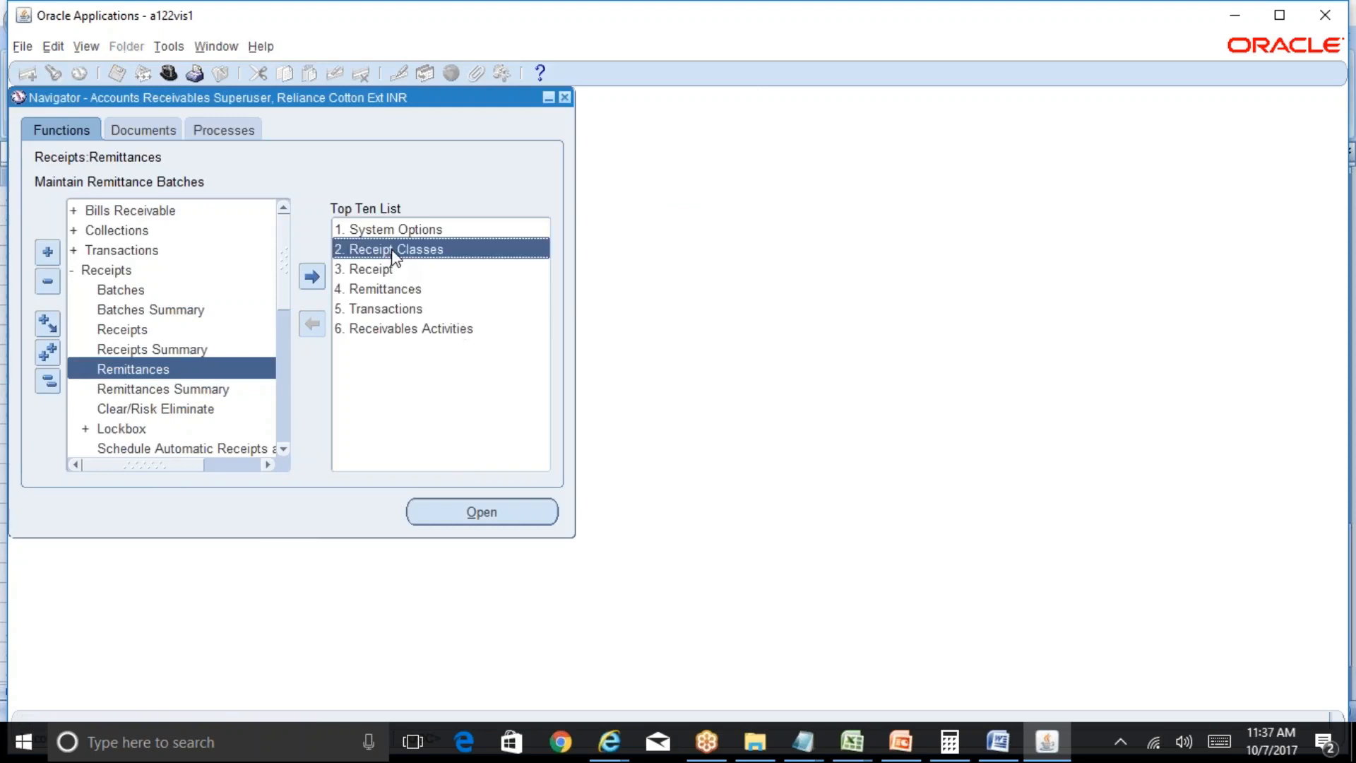
key("F11")
key("ctrl+v")
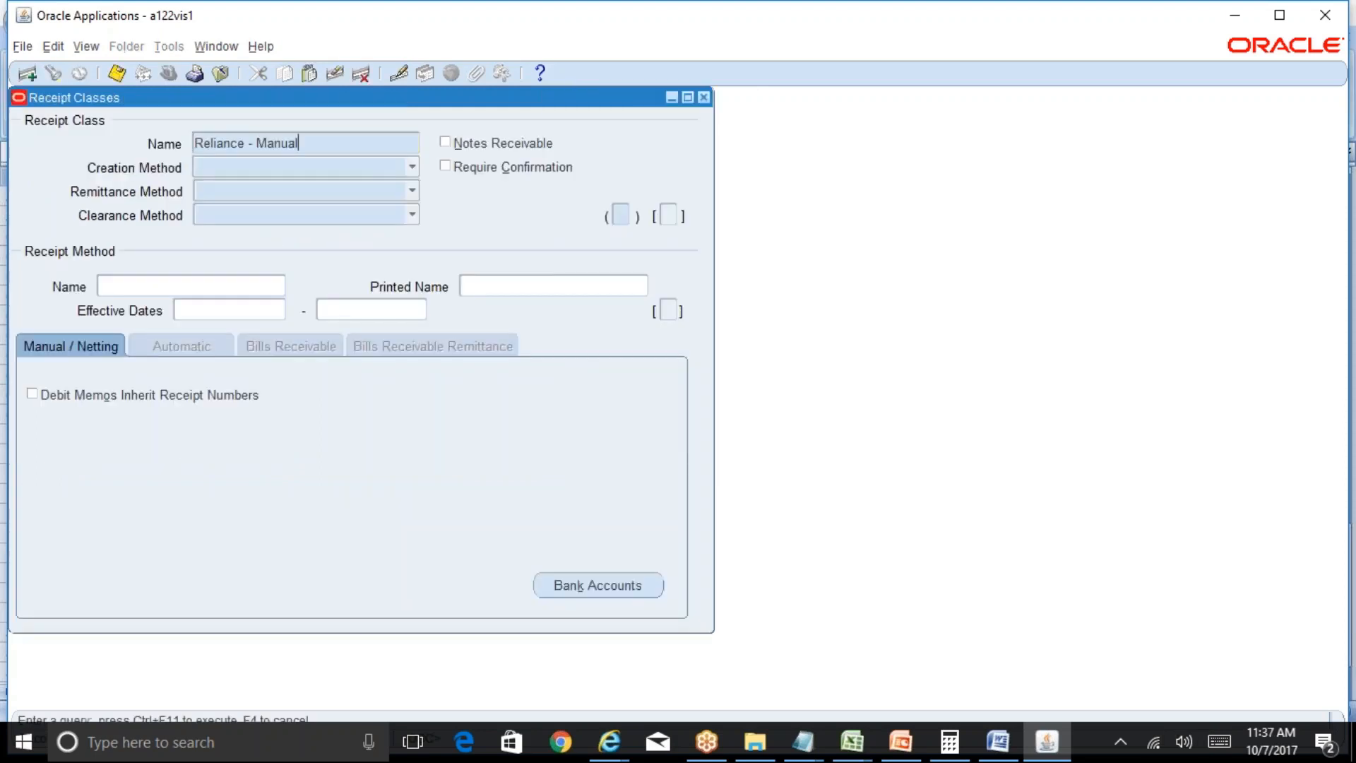
key("ctrl+F11")
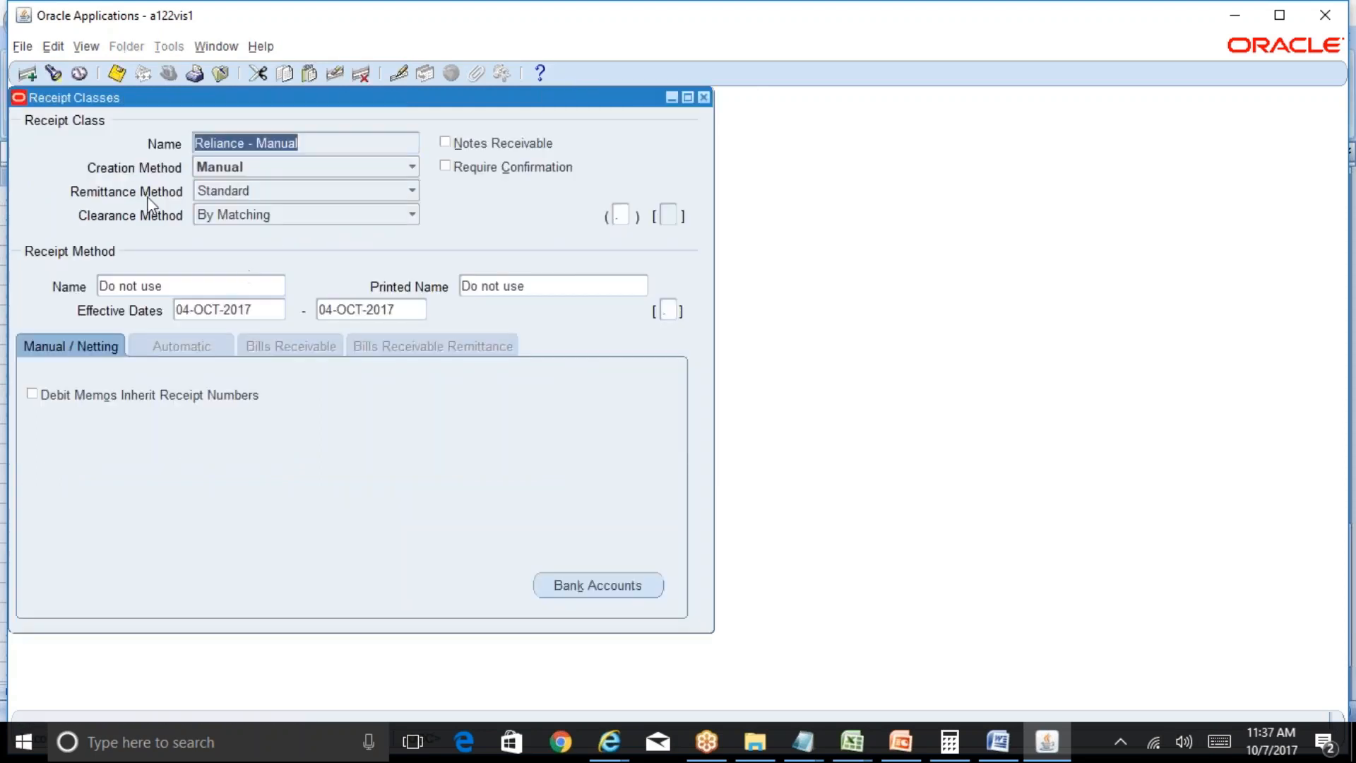
left_click(222, 192)
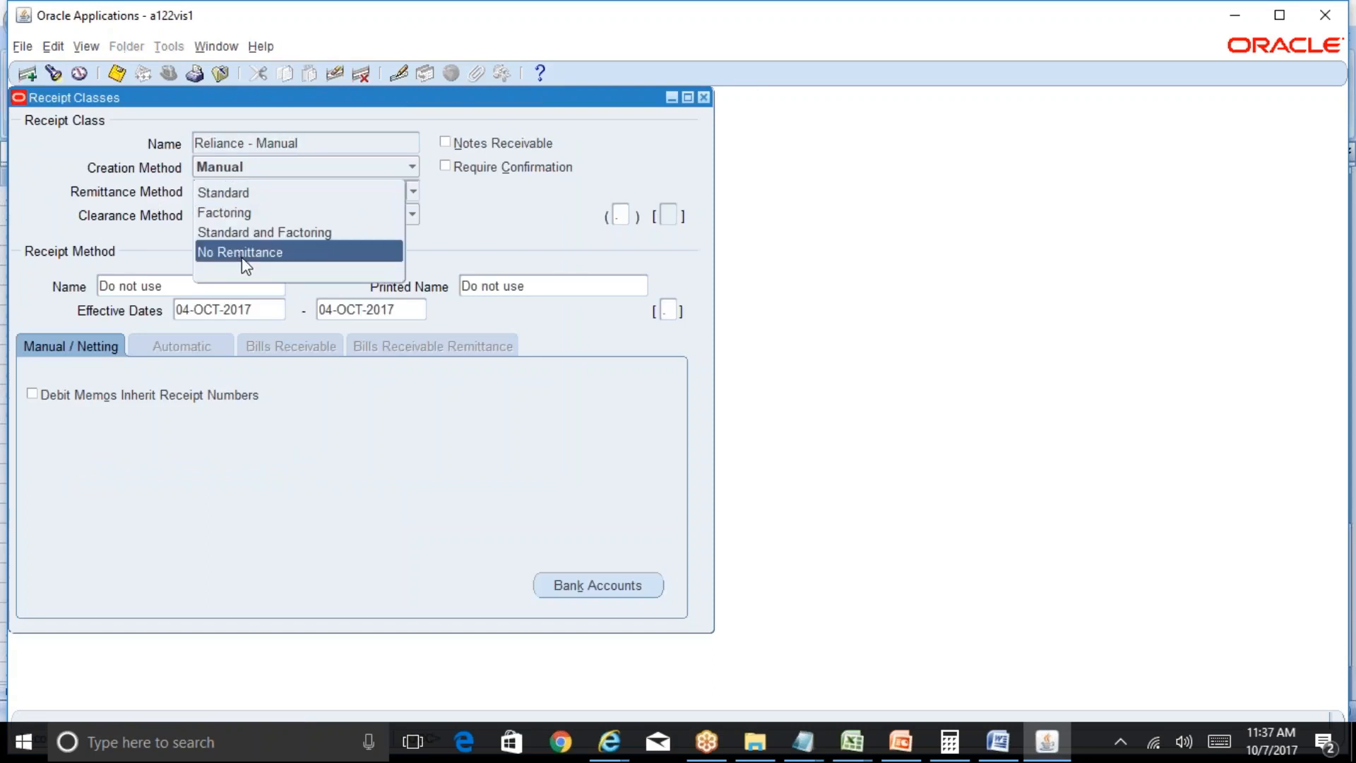
left_click(484, 220)
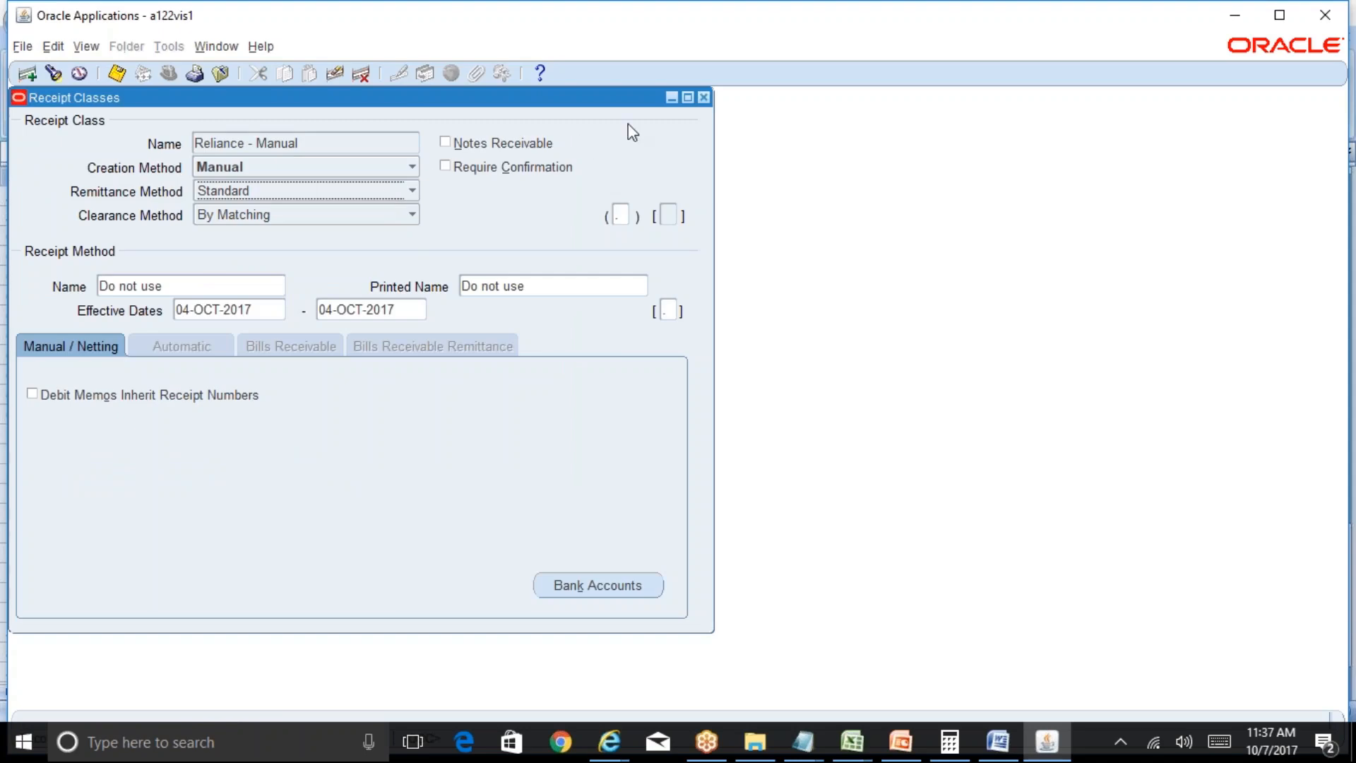
Step: Close Receipt Classes and start a remittance batch for Reliance - Manual, method Reliance ICICI Bank Current, ICICI Bank branch ICICI_DSNR, with its account number
left_click(705, 97)
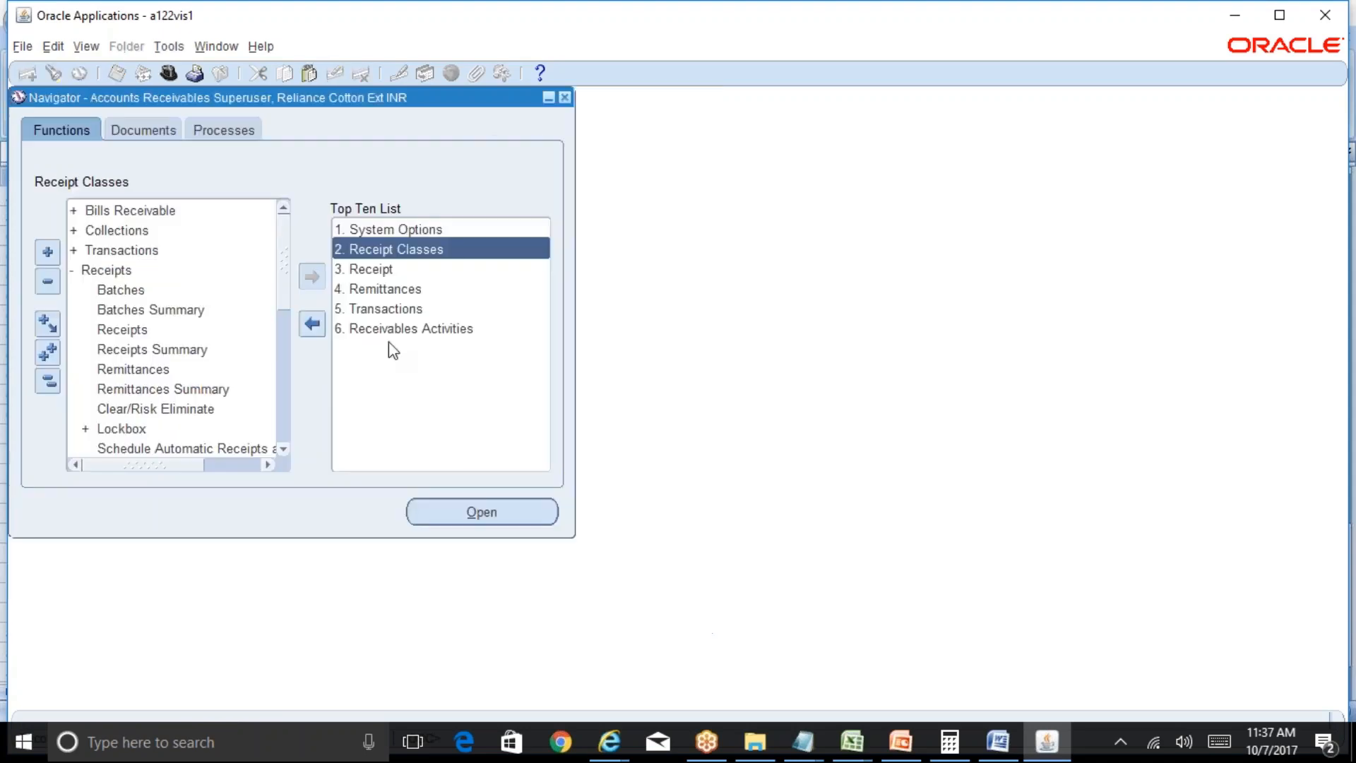
left_click(185, 370)
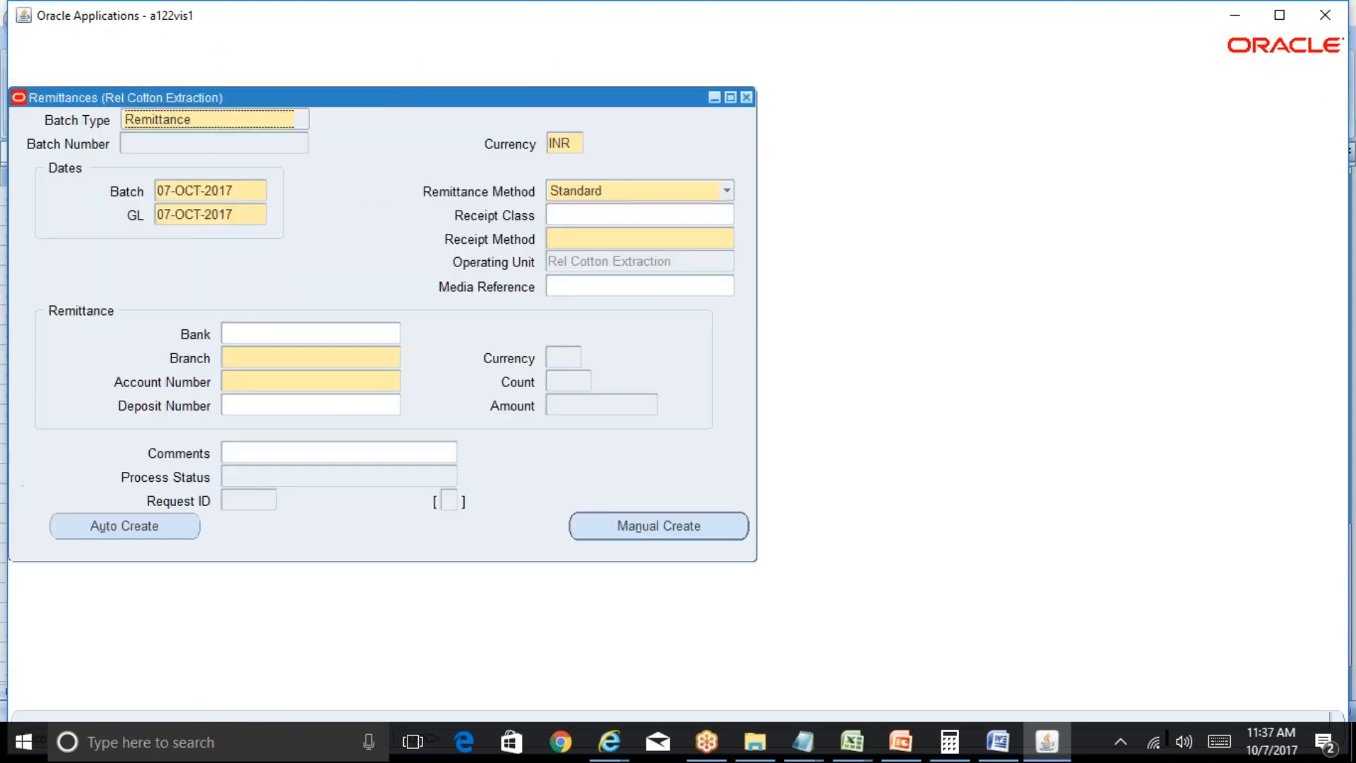
left_click(703, 216)
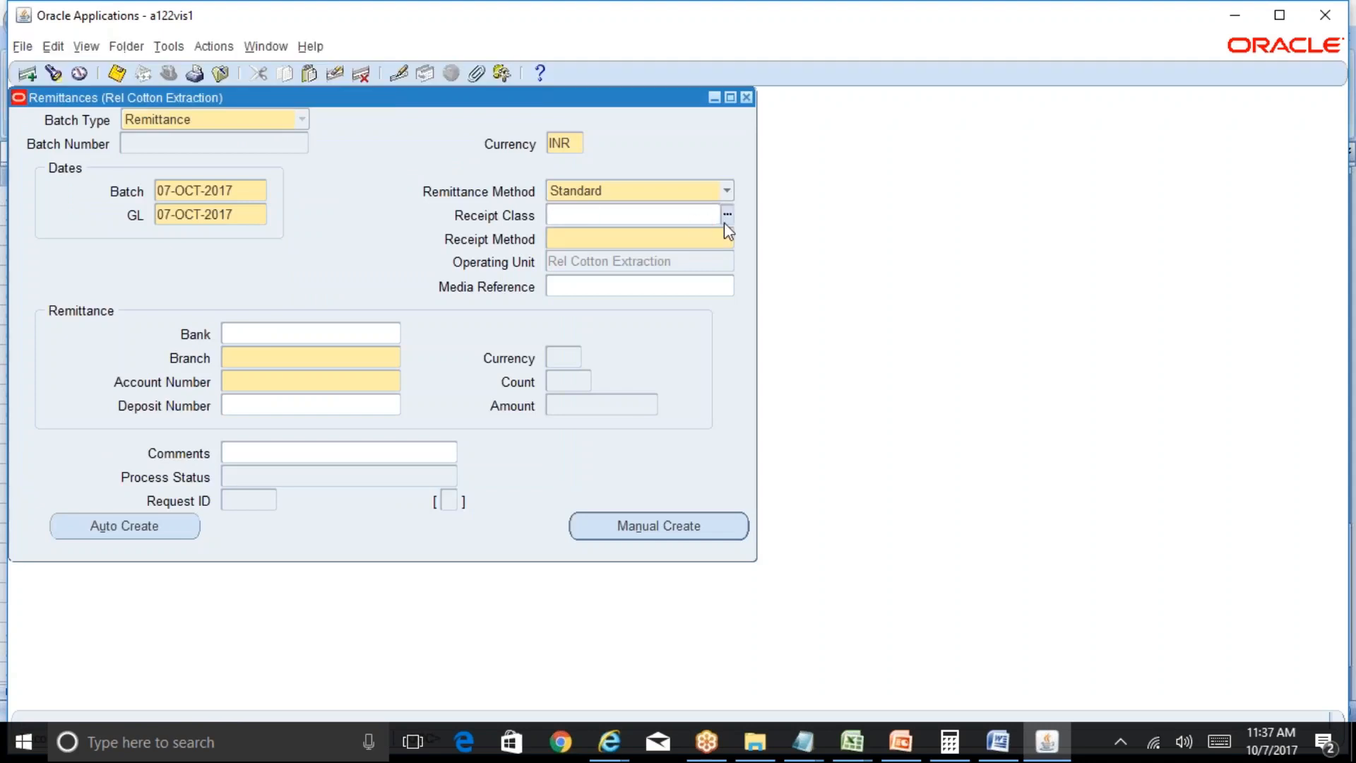
left_click(318, 334)
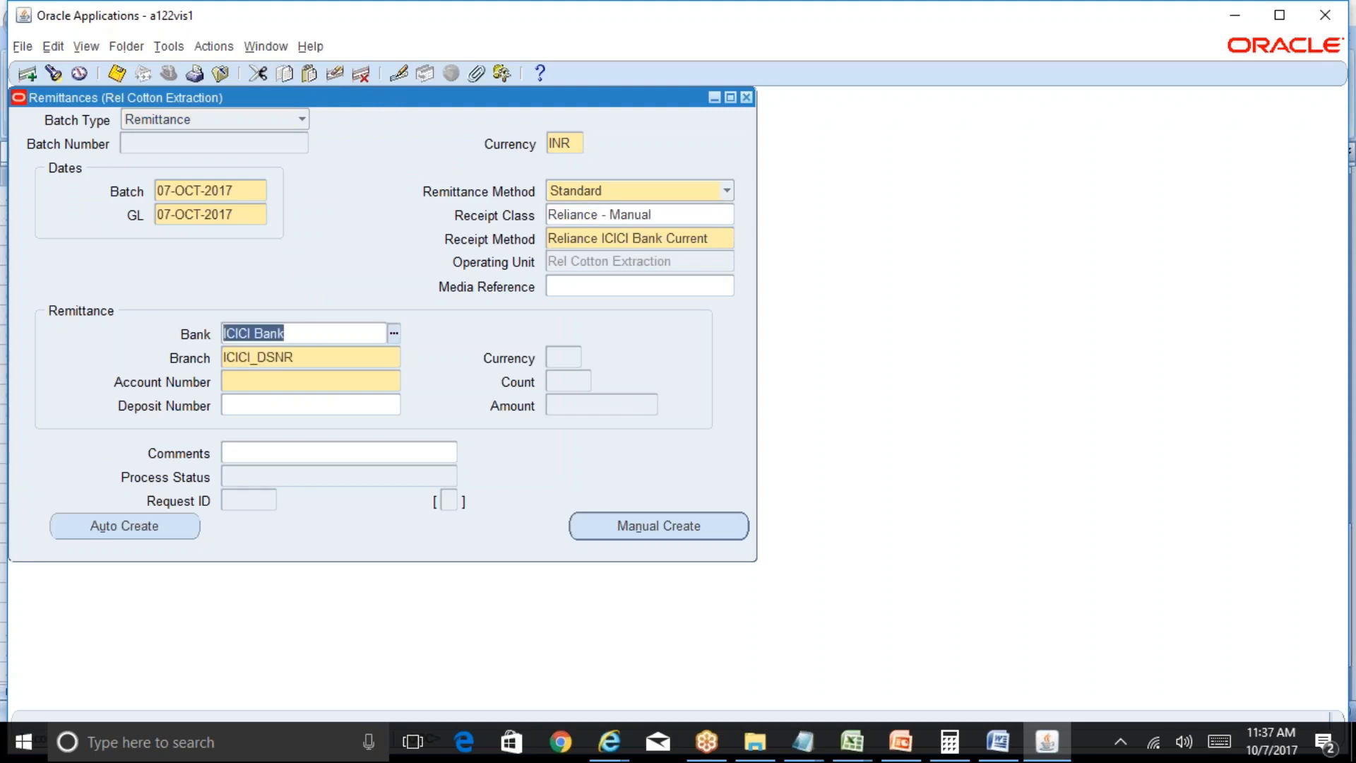
left_click(350, 378)
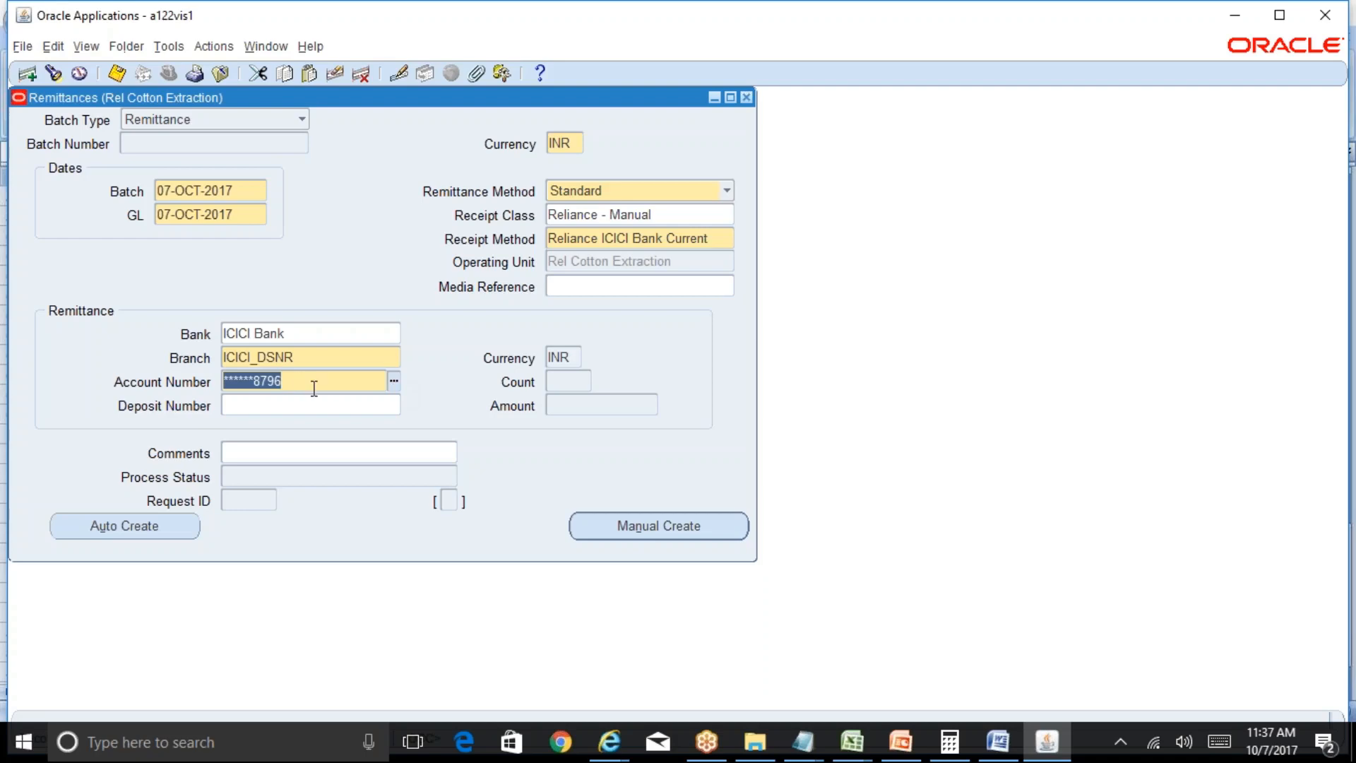
Step: Auto-create the remittance batch with the Create, Approve and Format actions enabled, and submit it for formatting
left_click(157, 531)
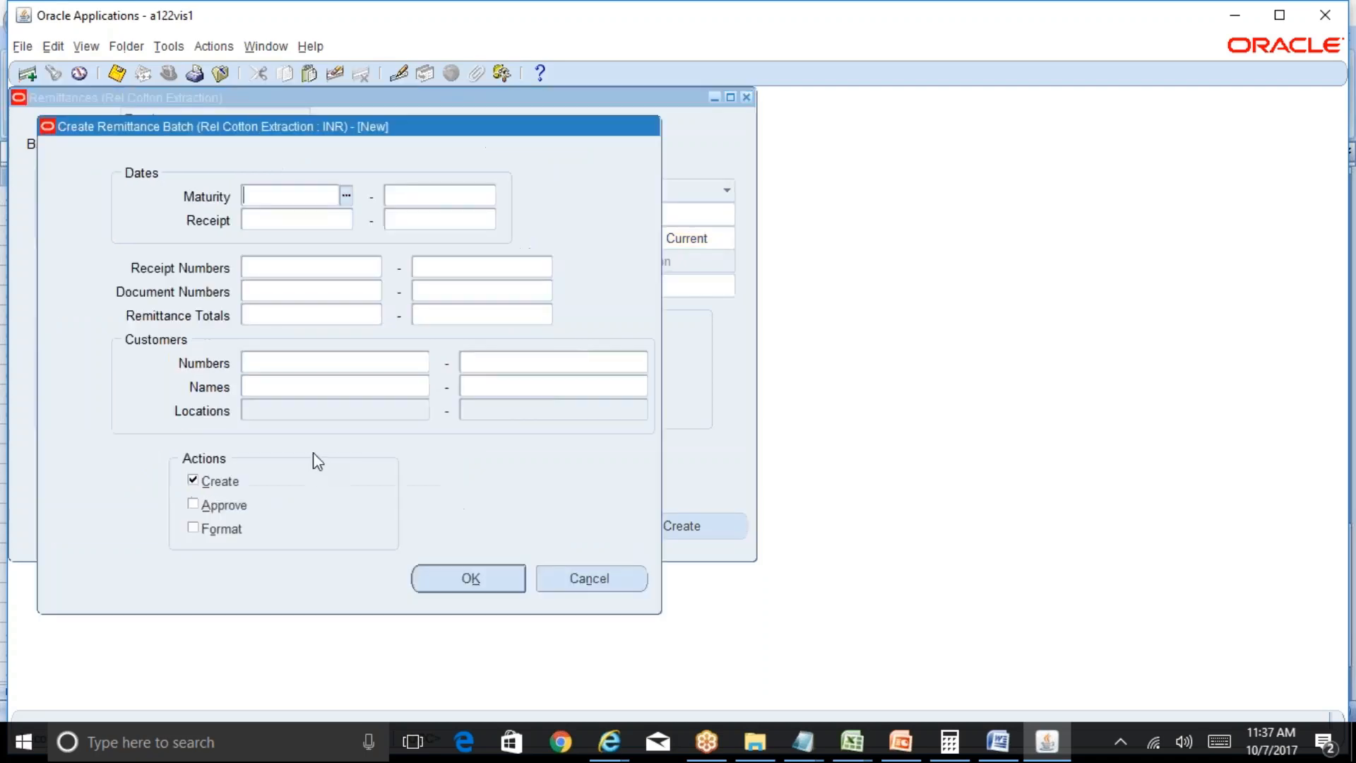
left_click(193, 505)
left_click(194, 528)
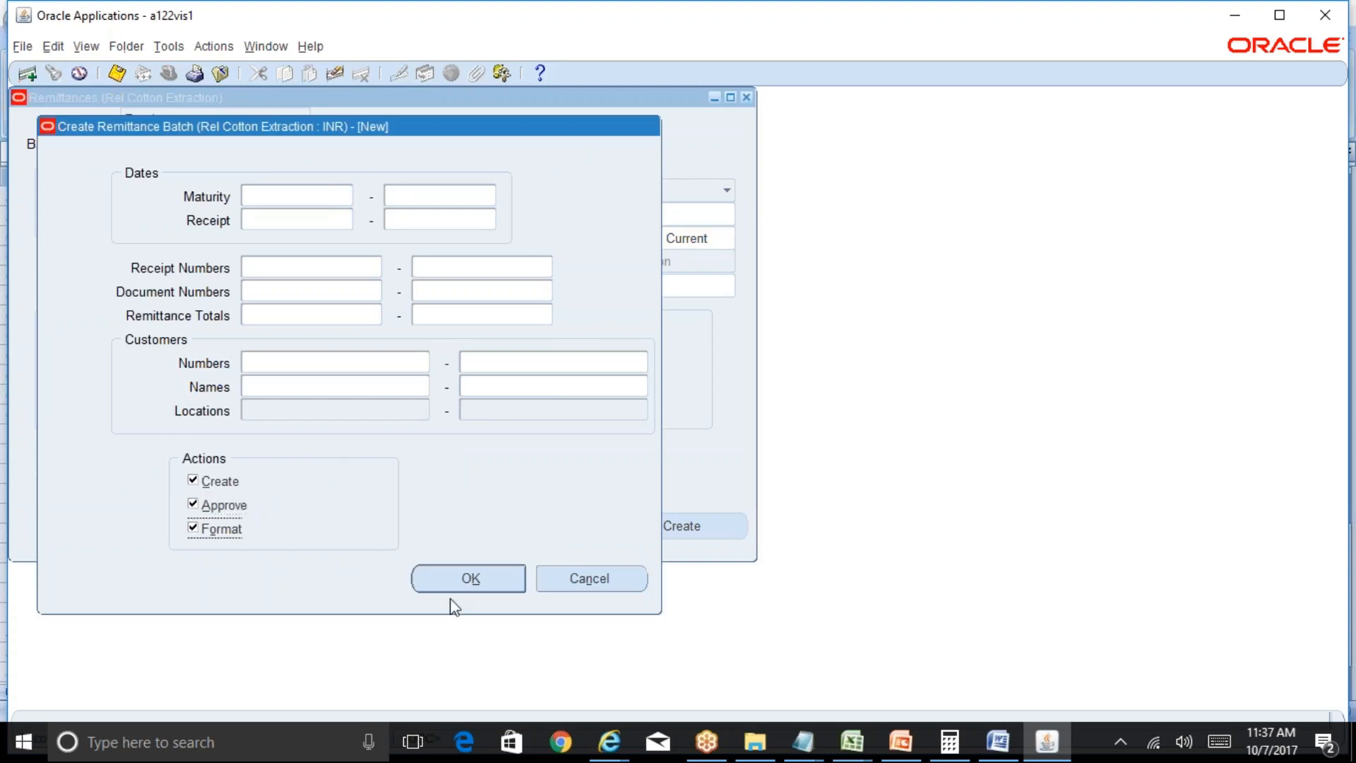
left_click(471, 586)
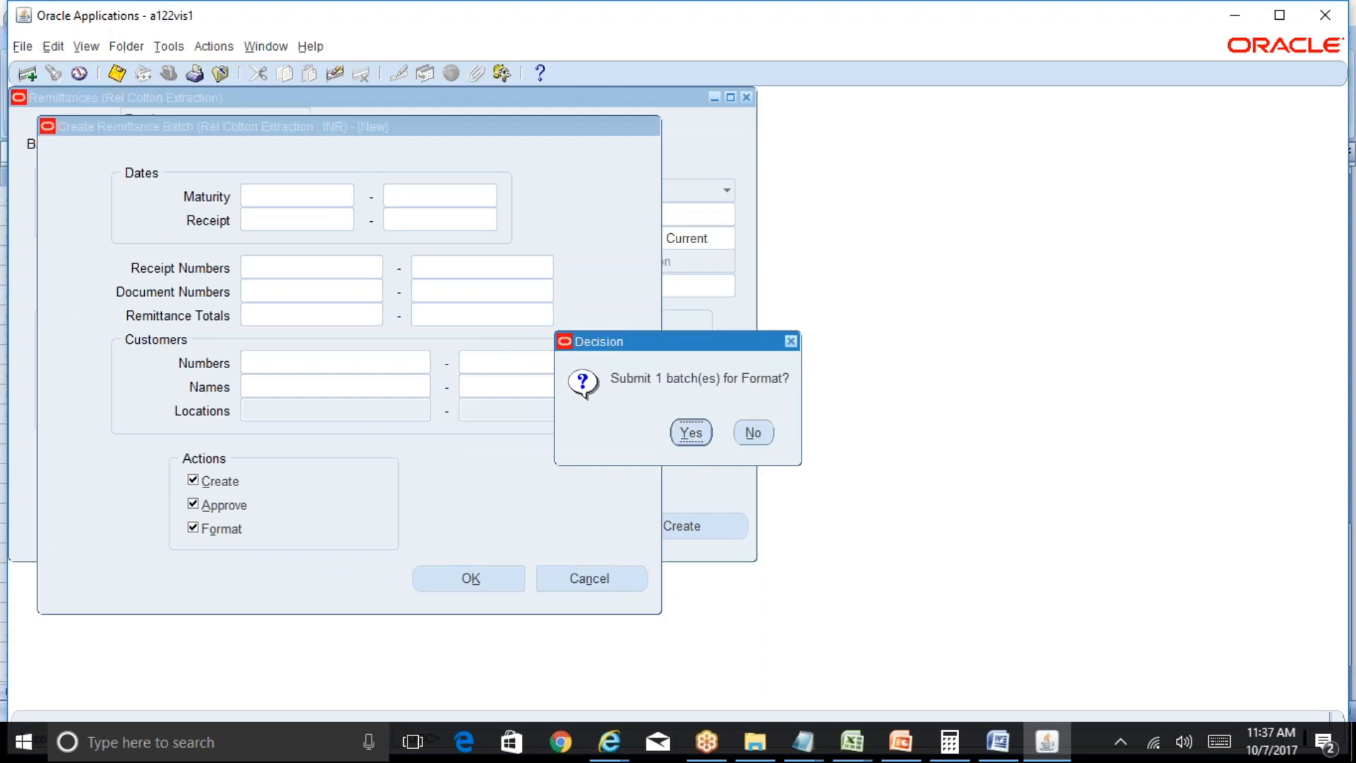
left_click(691, 433)
left_click(844, 453)
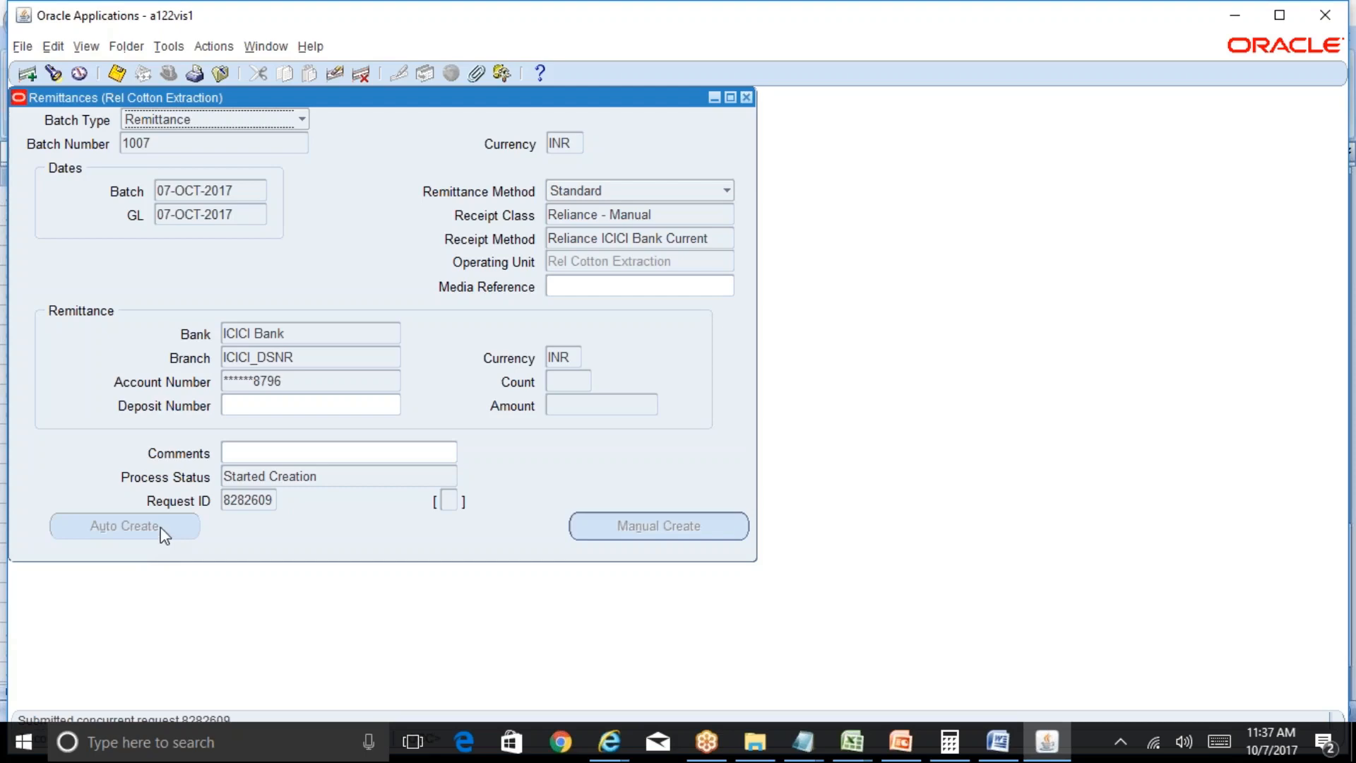
Step: Find all submitted requests and monitor the Automatic Remittances request beside the batch, refreshing until it finishes
left_click(86, 46)
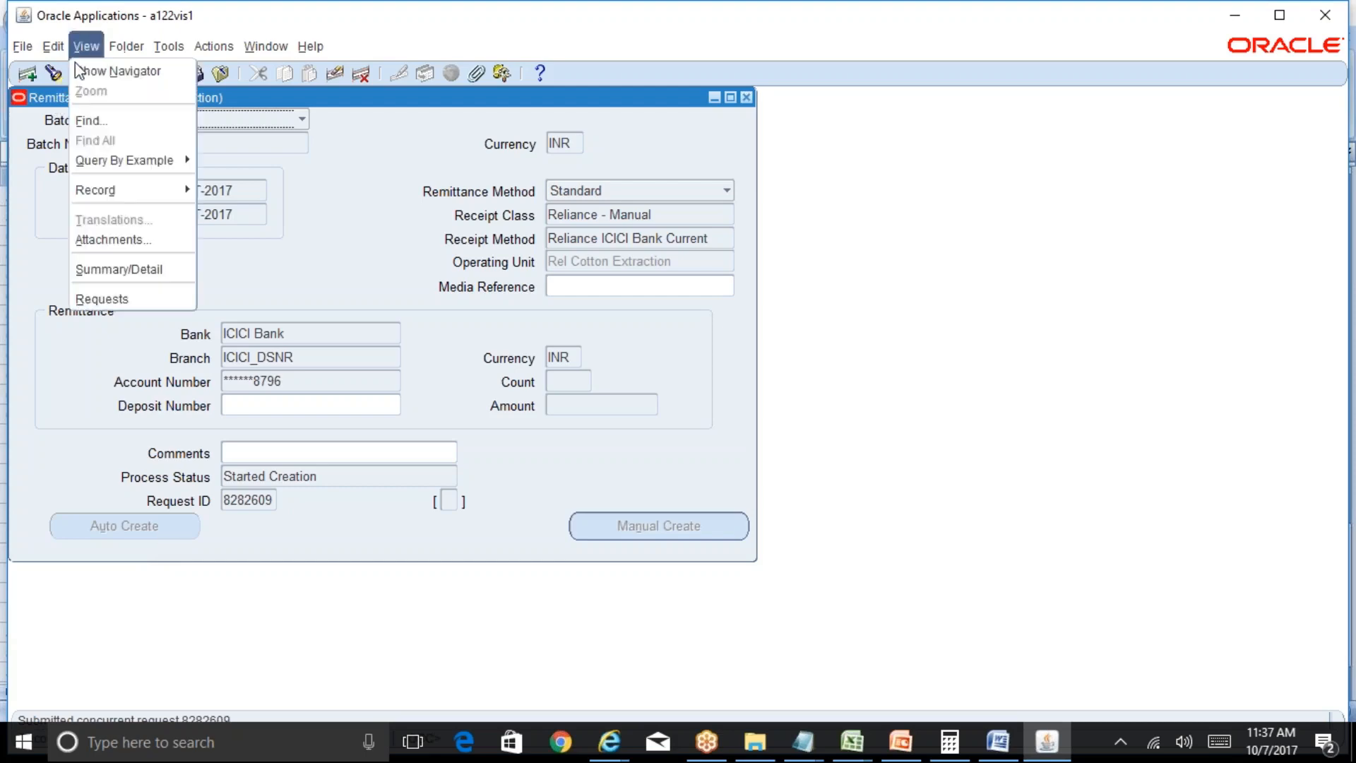
left_click(101, 298)
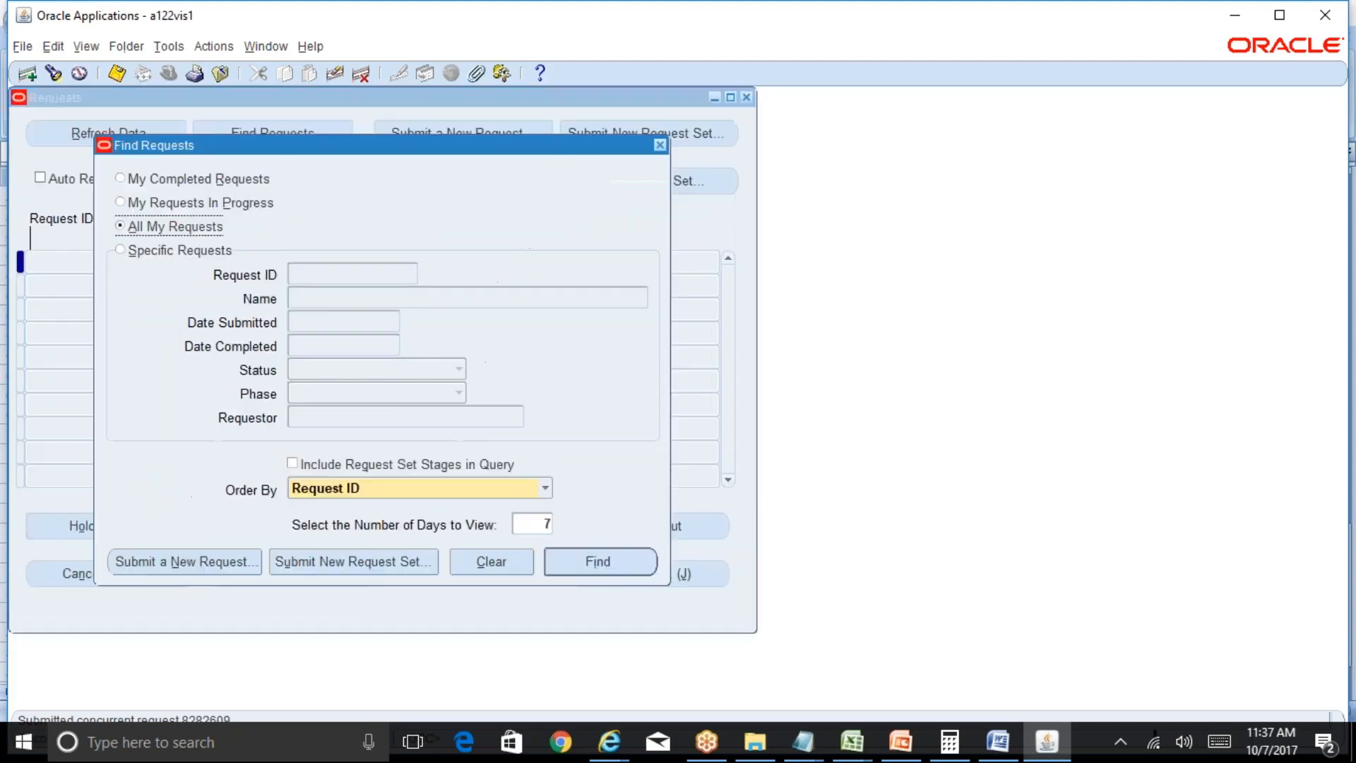
left_click(616, 562)
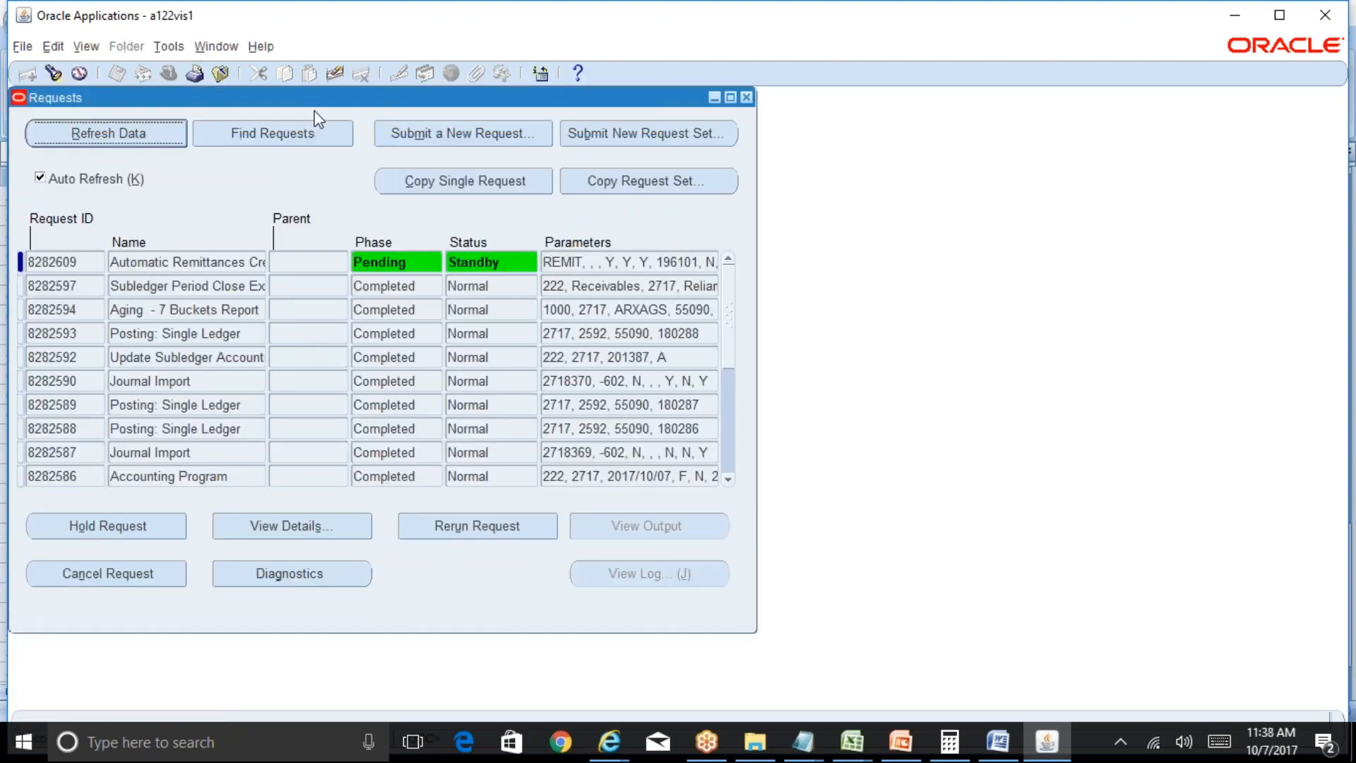
left_click_drag(325, 102, 862, 150)
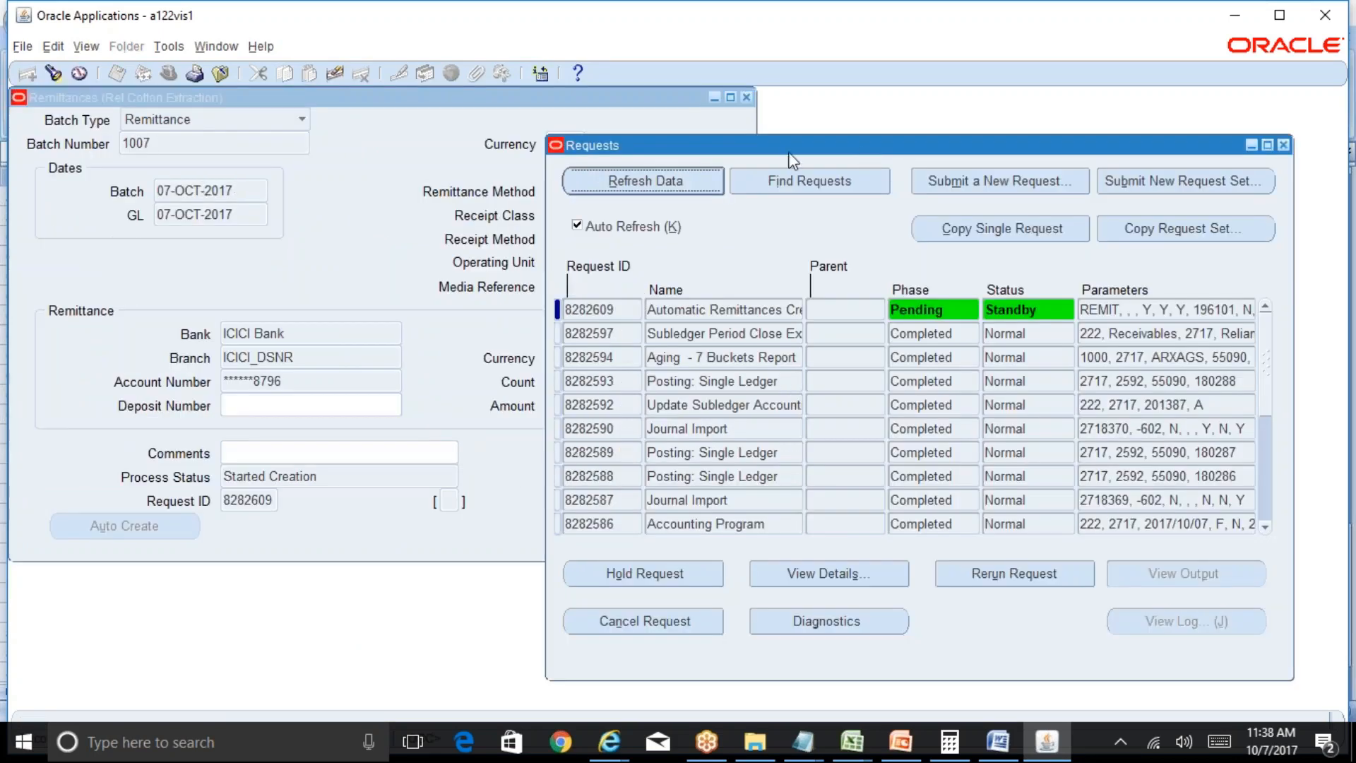
left_click_drag(790, 154, 940, 149)
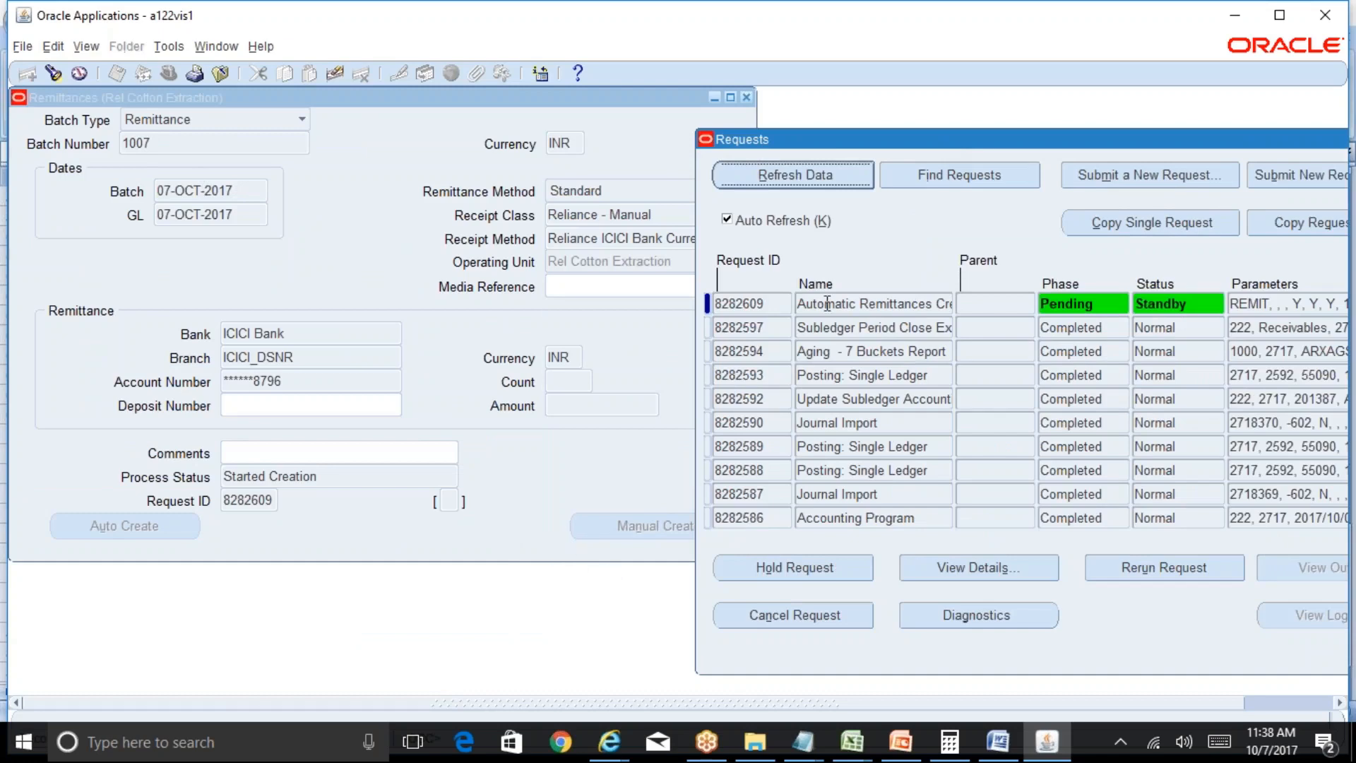
left_click(792, 175)
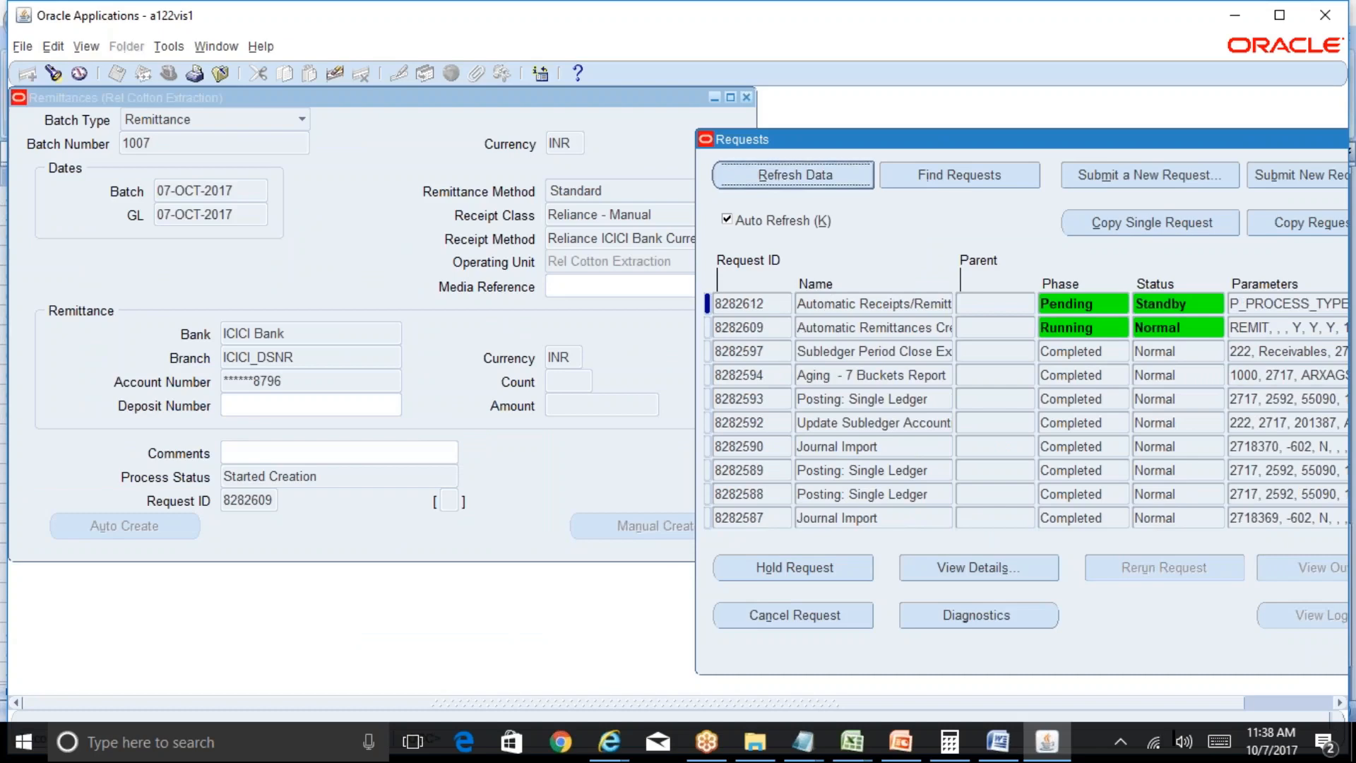
left_click(792, 175)
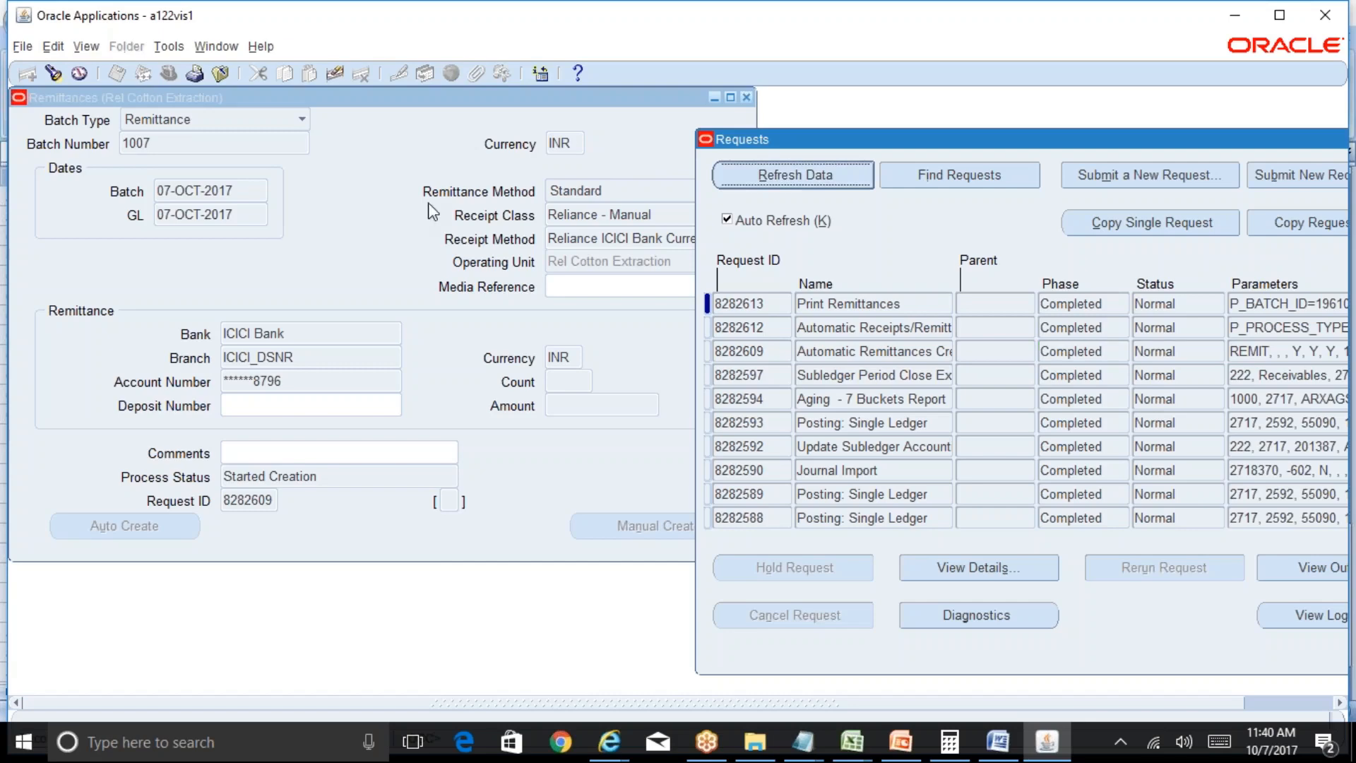
Step: Query remittance batch 1007 in the Remittances form to reload its details, clearing the first query entry
left_click(197, 145)
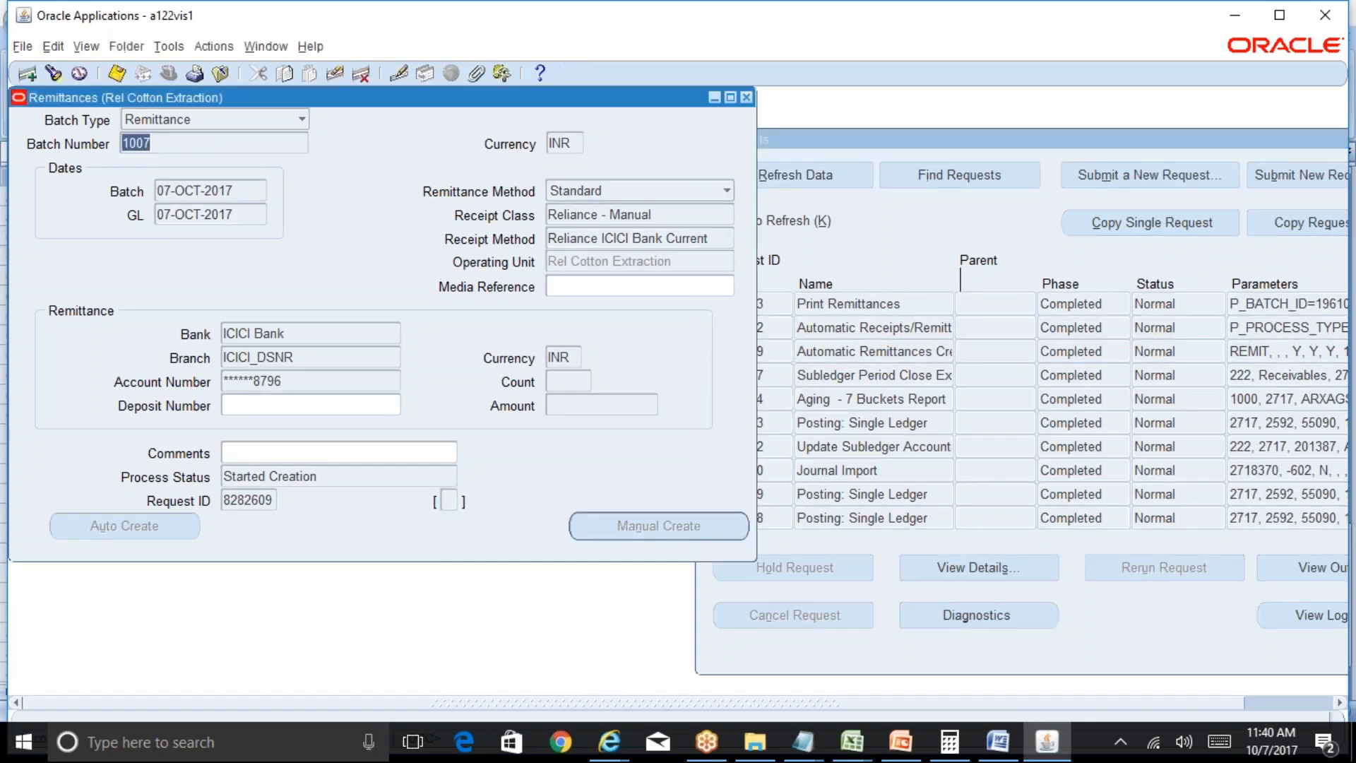
key("F11")
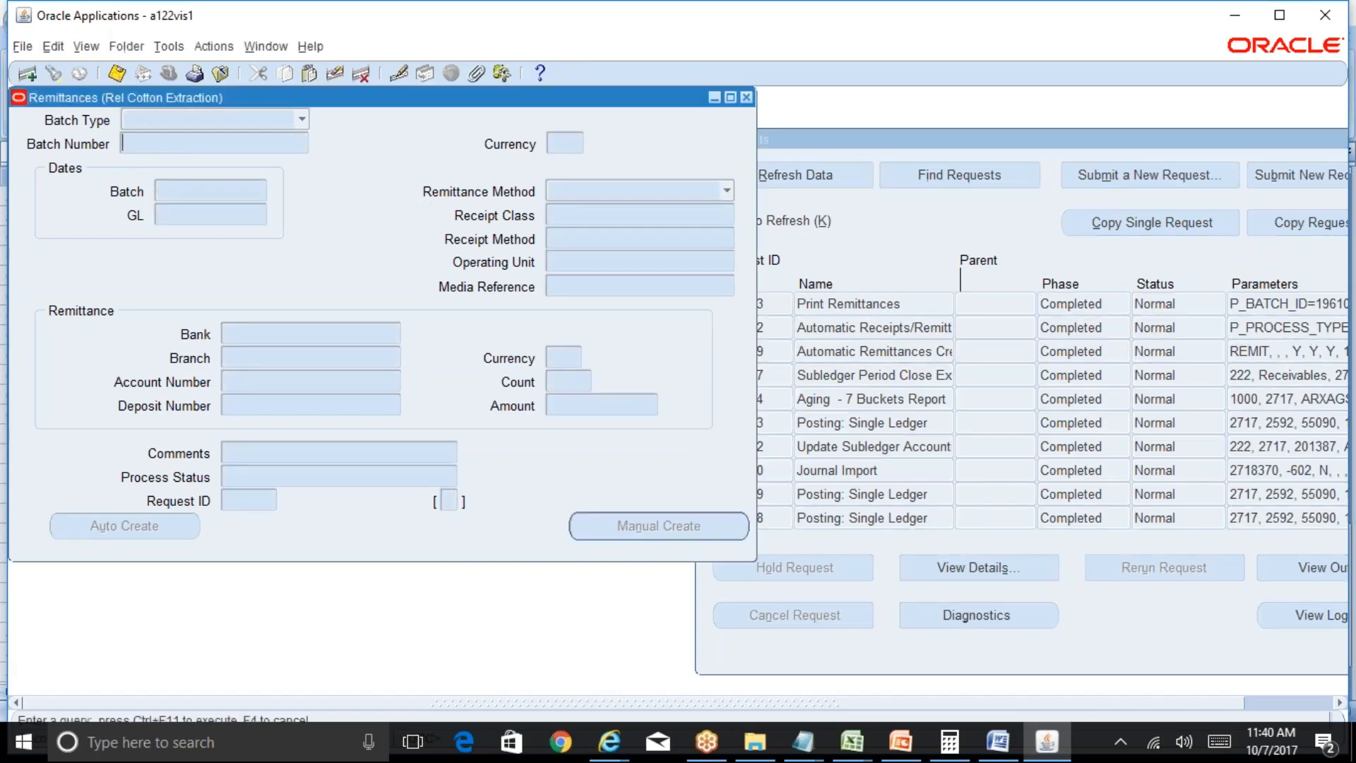
type("1007")
left_click(53, 46)
mouse_move(61, 188)
left_click(151, 188)
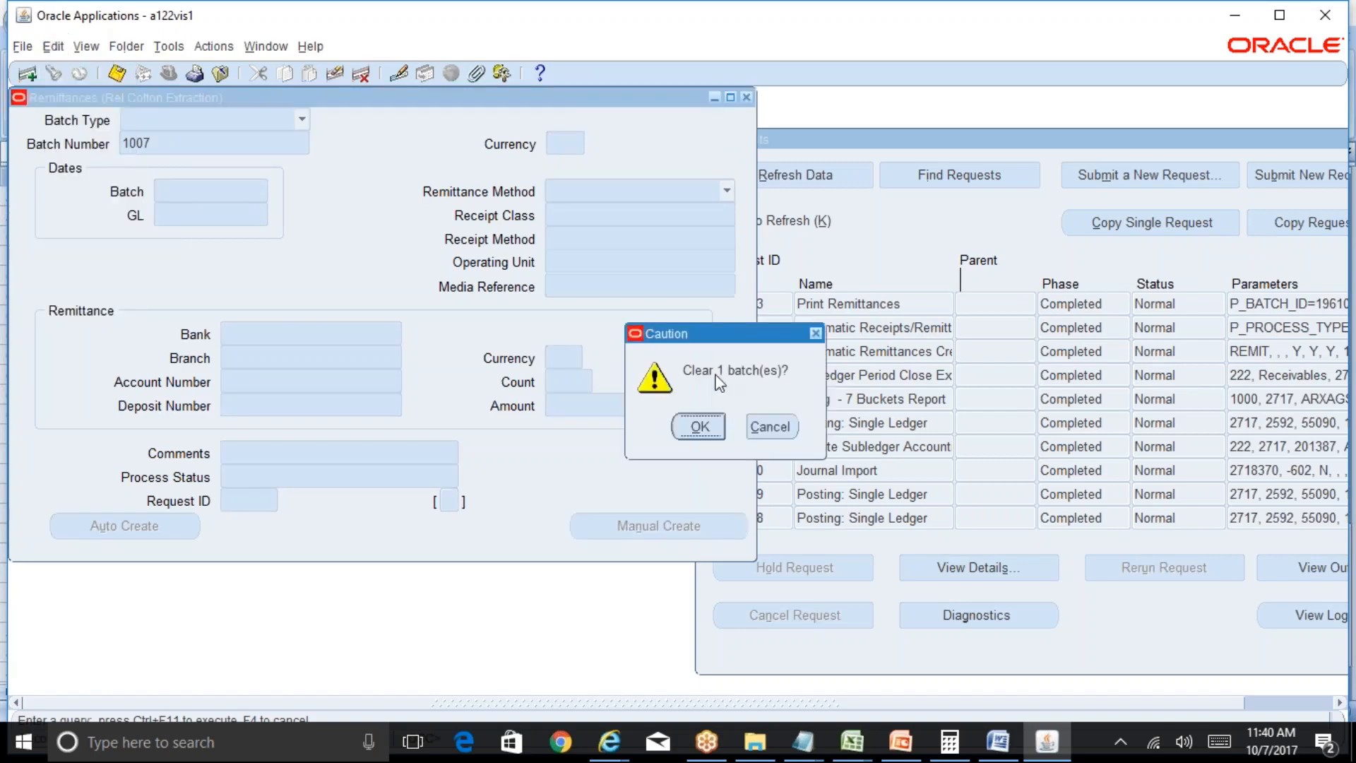
left_click(698, 427)
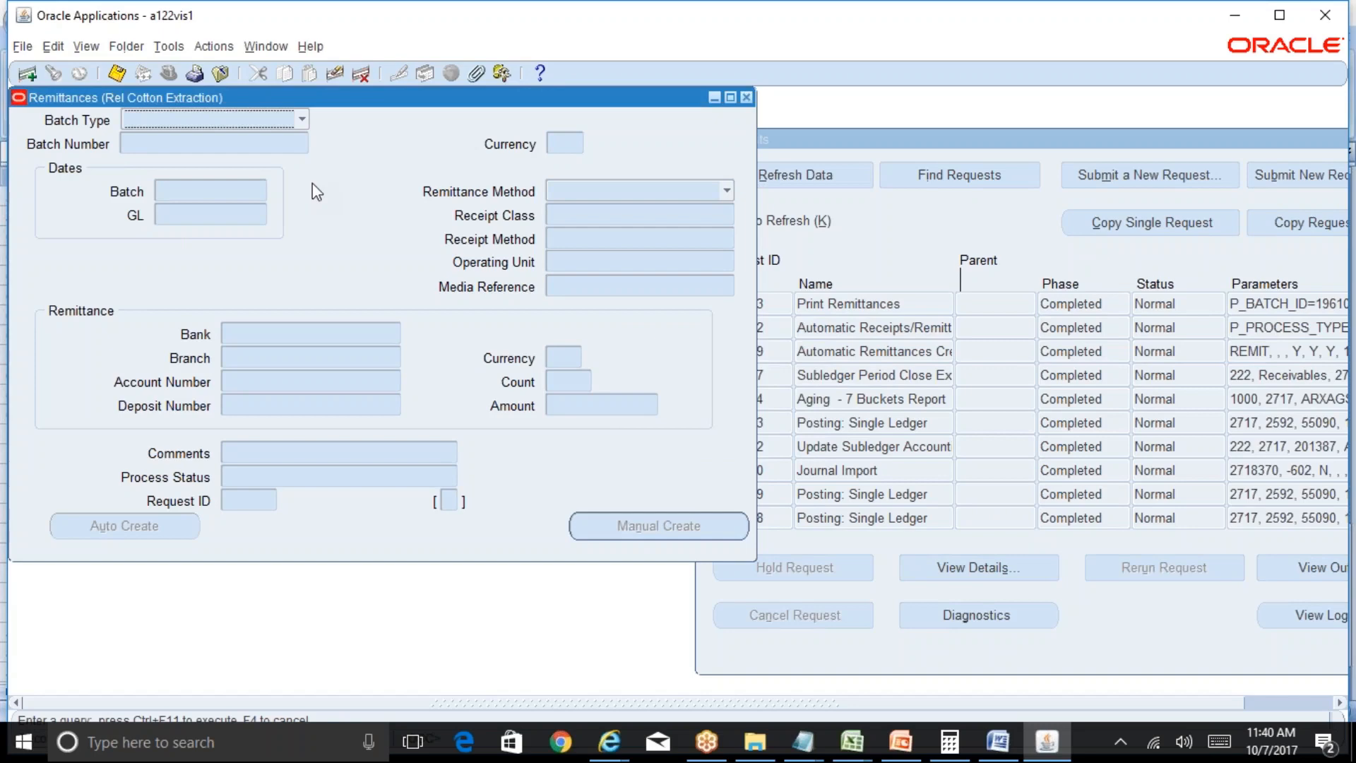
left_click(226, 145)
type("1007")
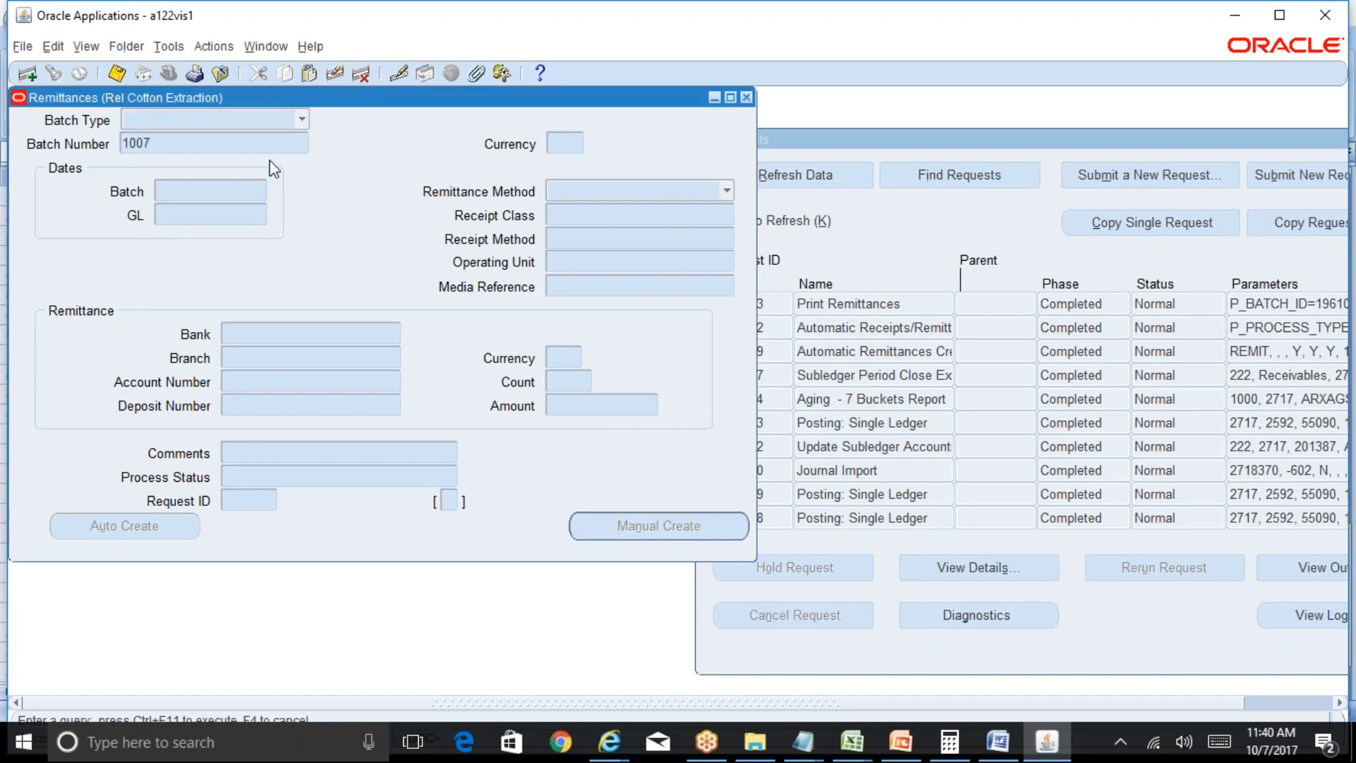
key("ctrl+F11")
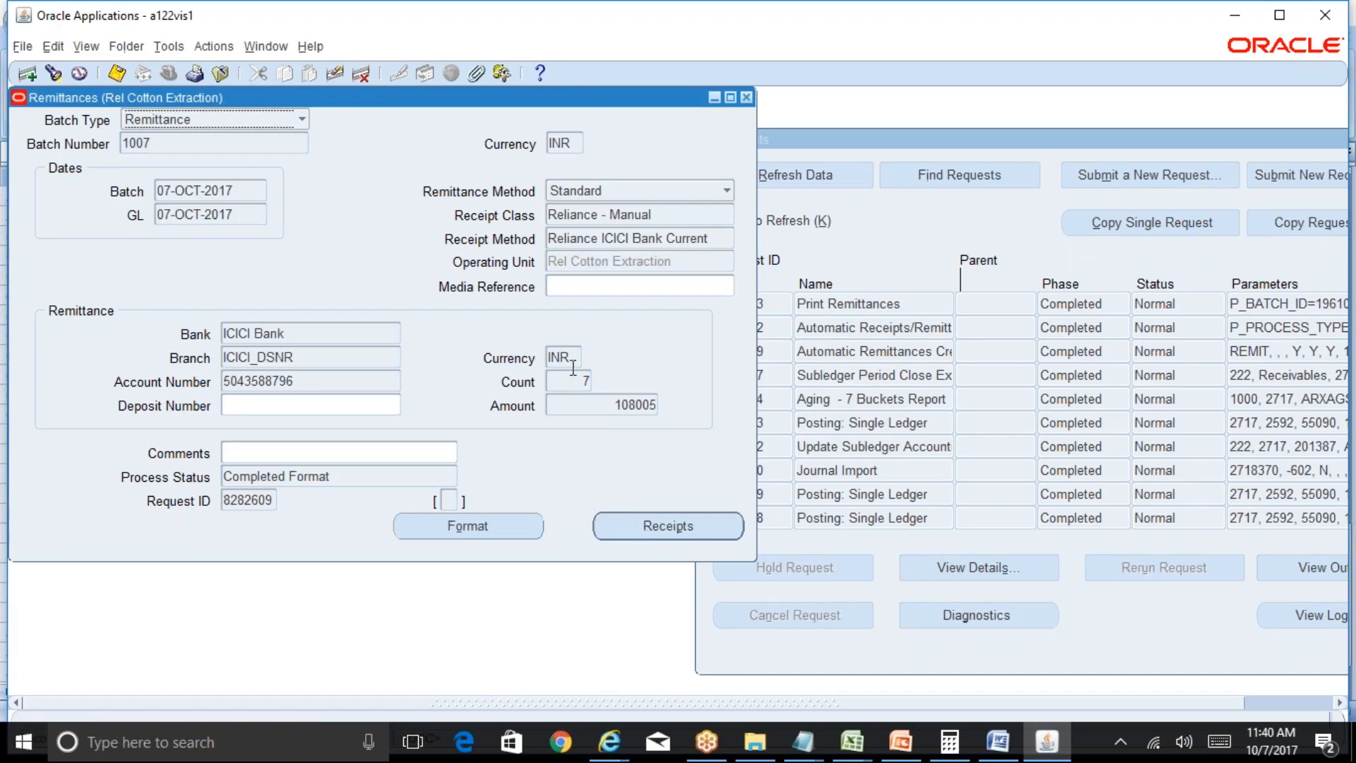
Step: Open the receipts of batch 1007 and check R1111 and R11112 against the receipt list in Notepad
left_click(674, 527)
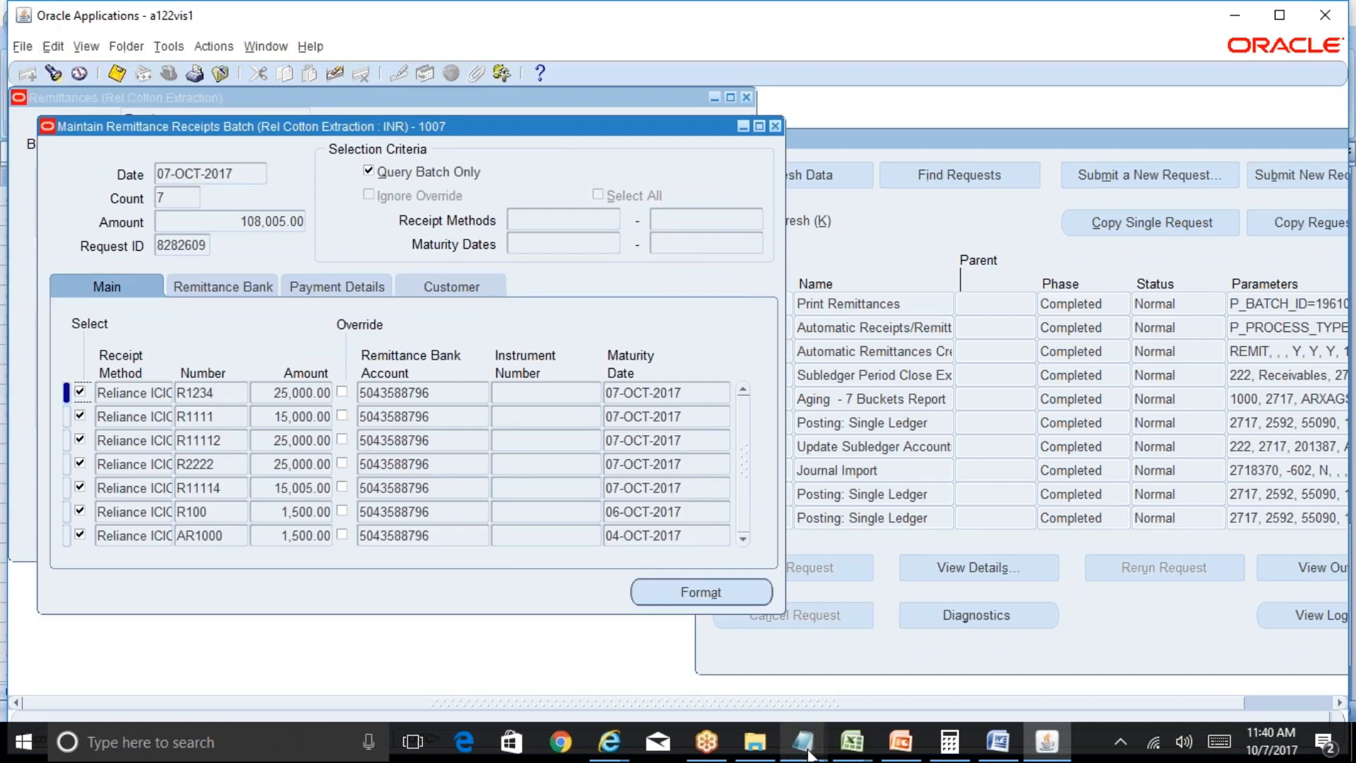
mouse_move(807, 753)
left_click(985, 666)
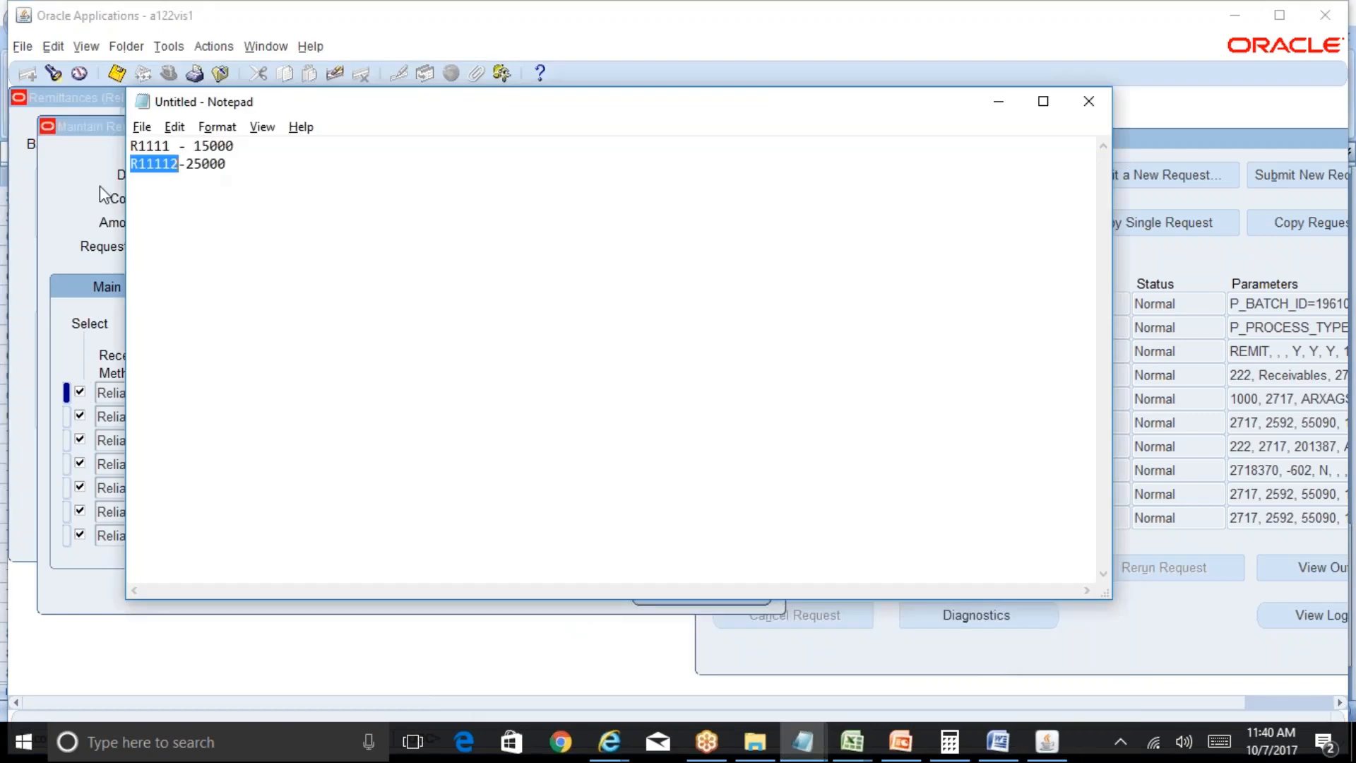
key("alt+Tab")
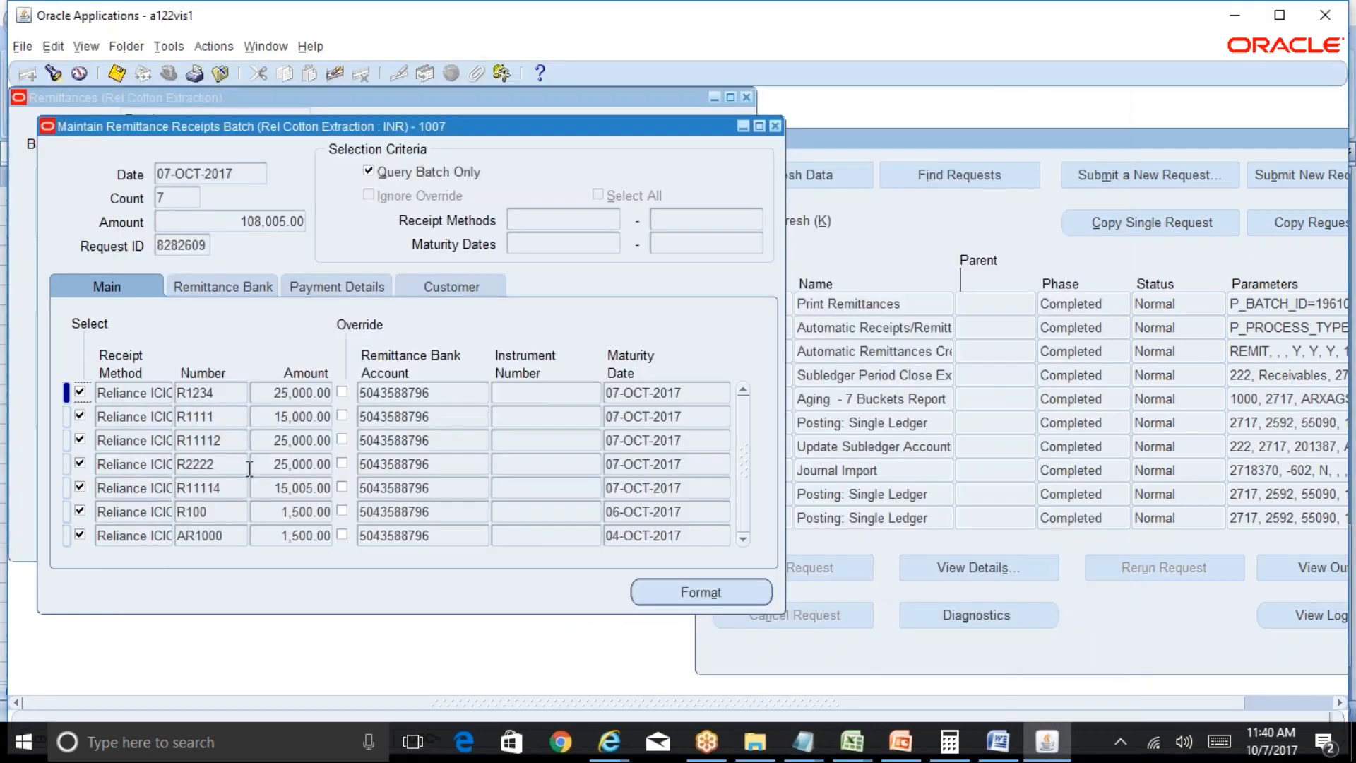
left_click(230, 441)
left_click(229, 415)
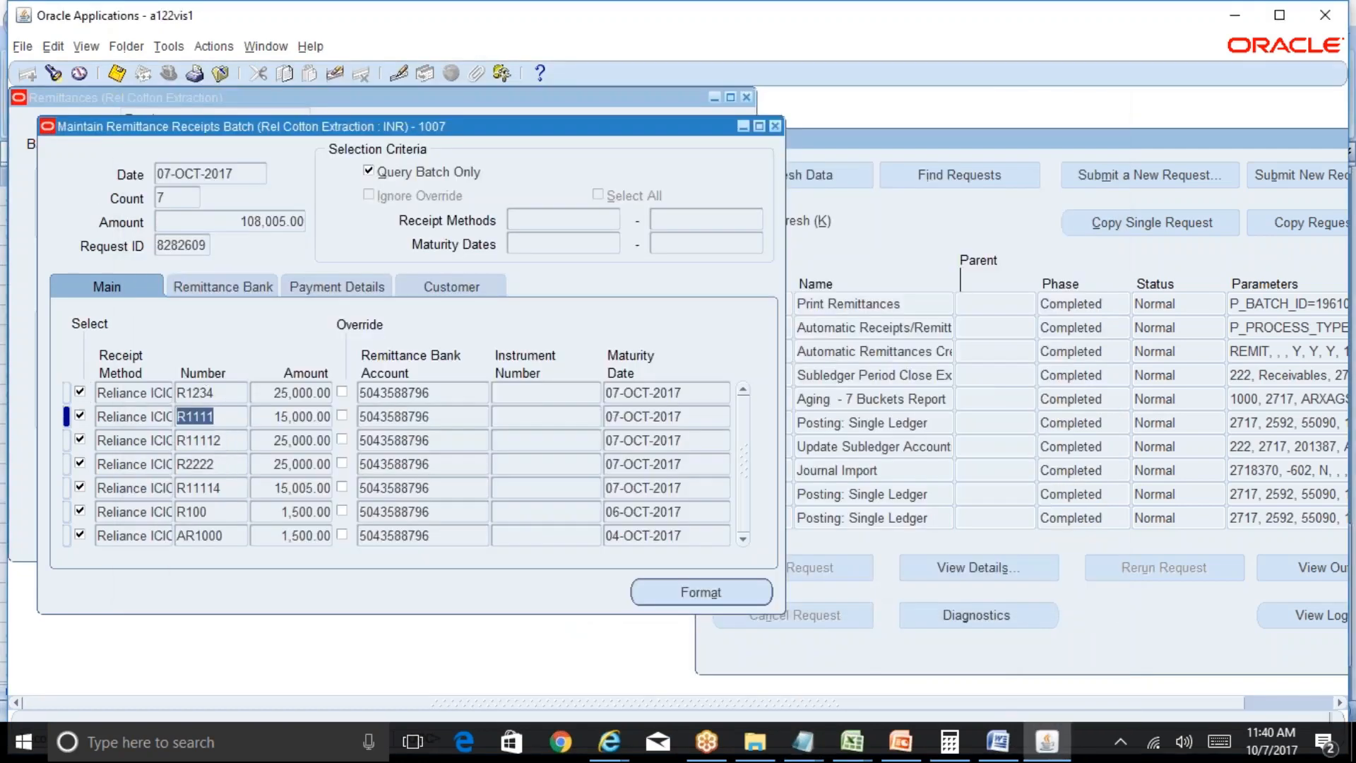
Step: Close the remittance receipts, Remittances and Requests windows to return to the Navigator
left_click(775, 126)
left_click(746, 97)
left_click_drag(837, 142, 569, 146)
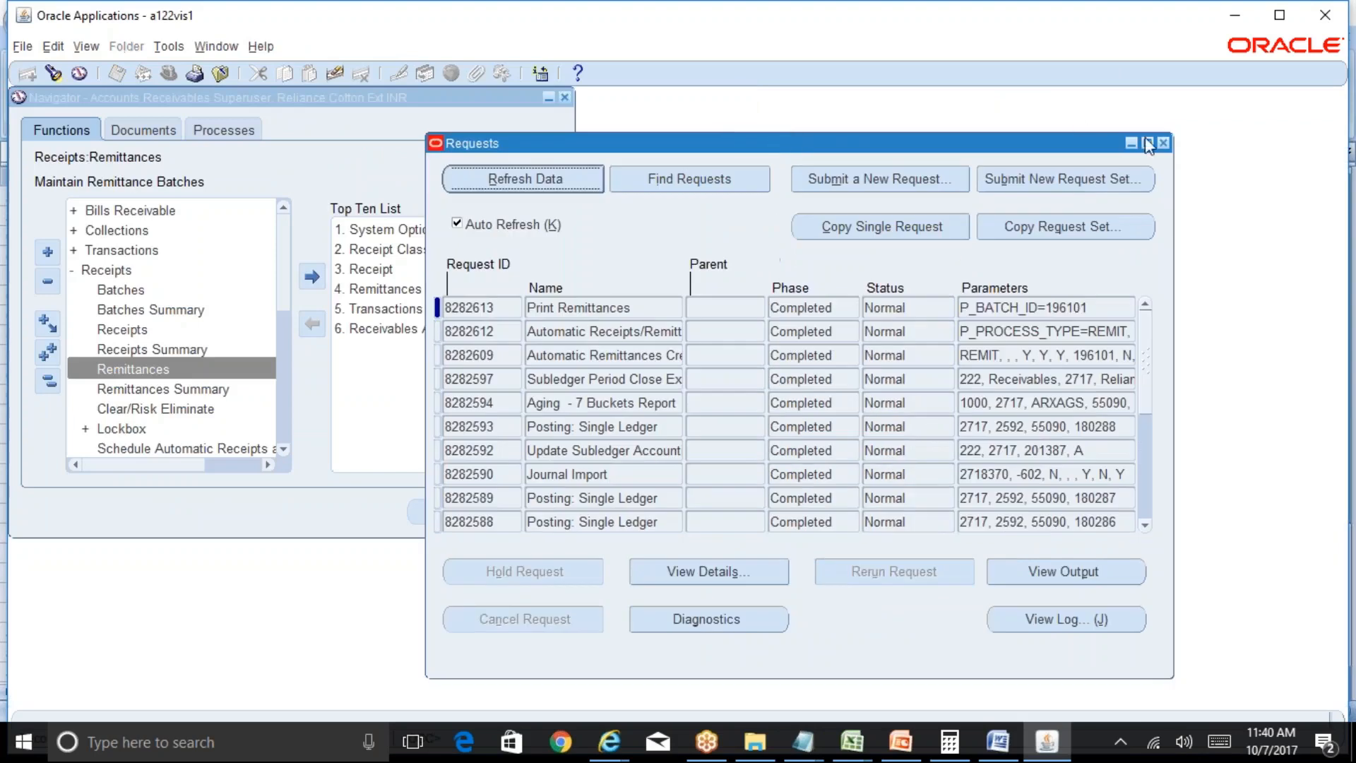
left_click(1162, 143)
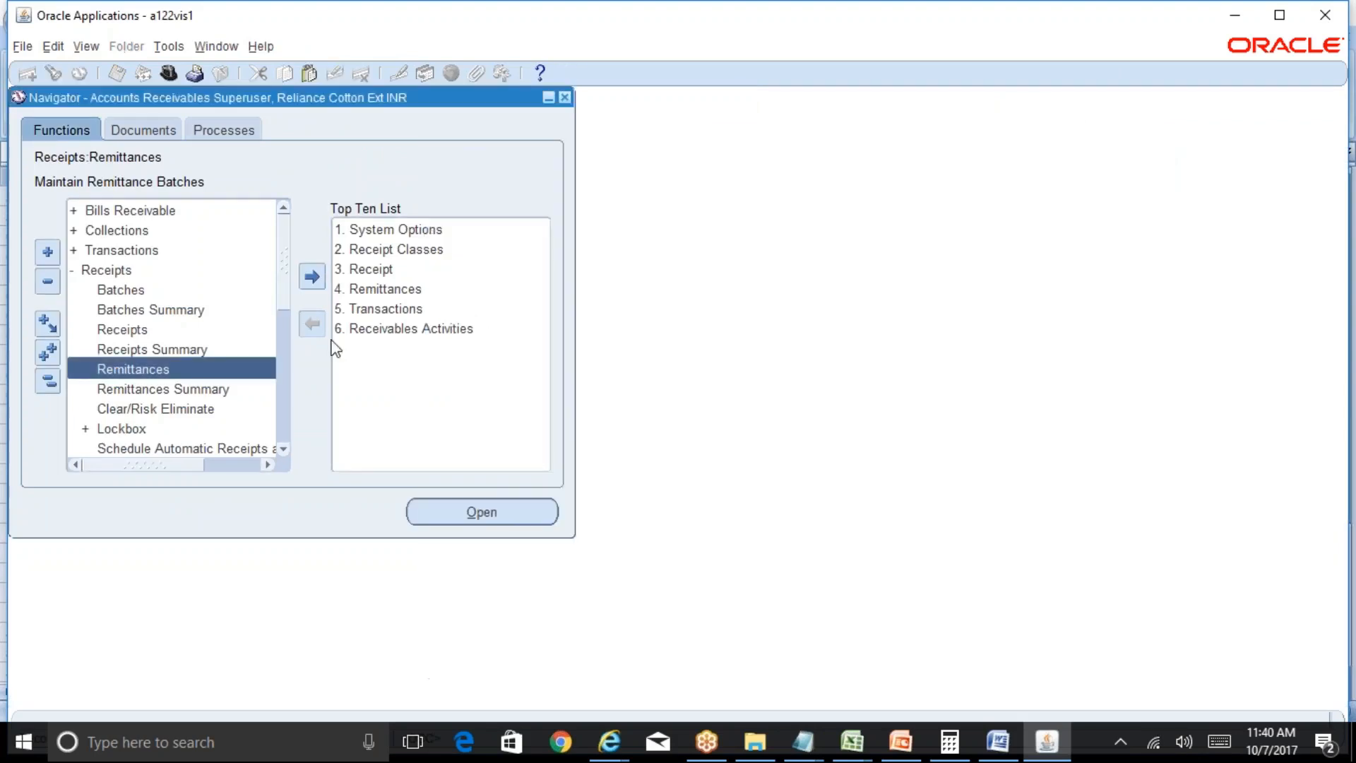
Step: Query receipt R1111 in the Receipts form and check its state
double_click(187, 334)
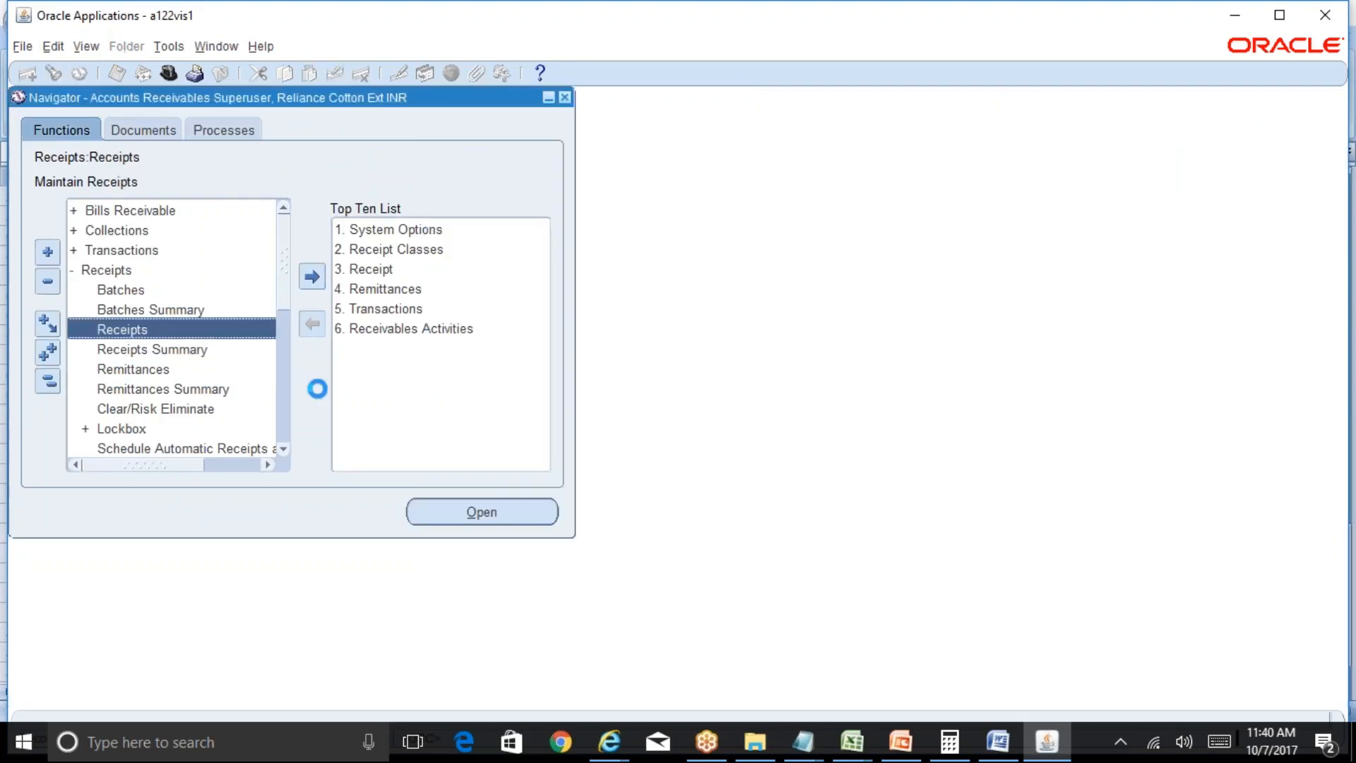
key("F11")
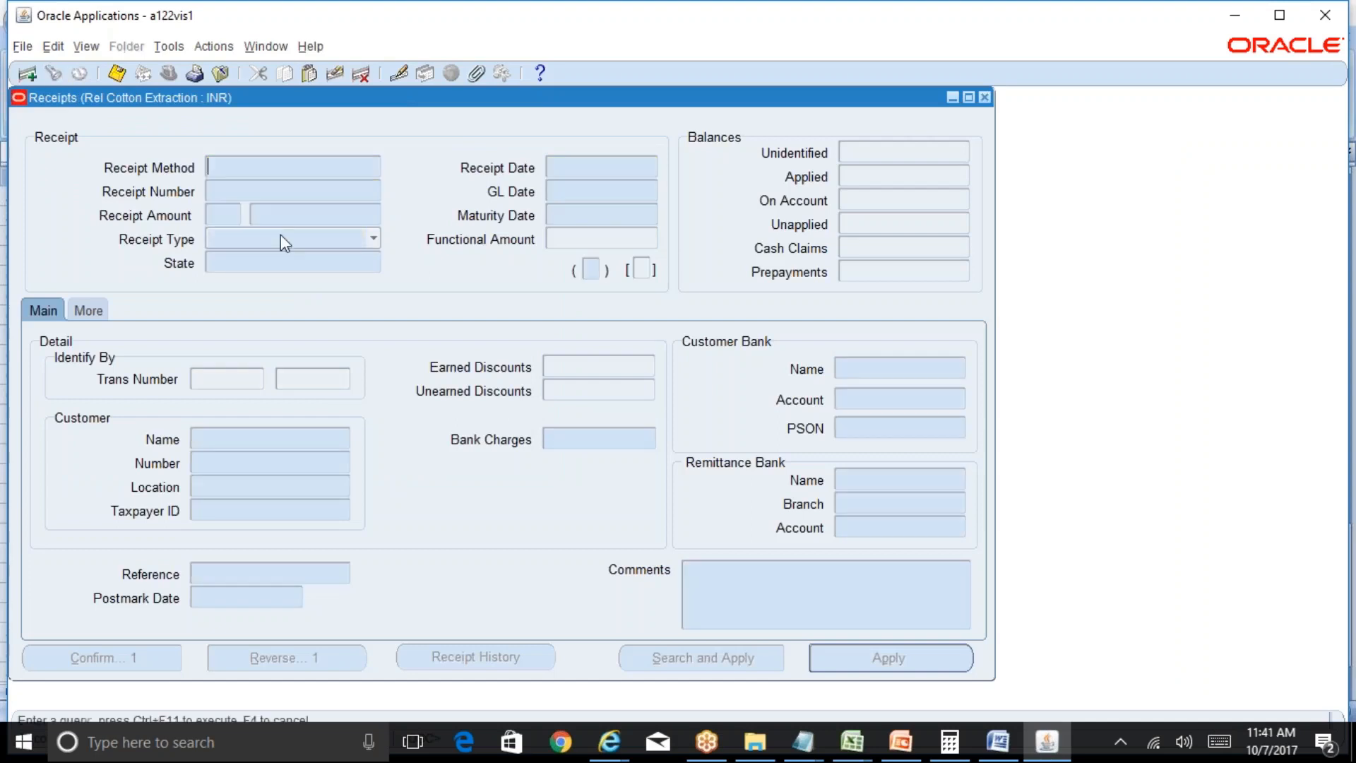
type("R1111")
key("ctrl+F11")
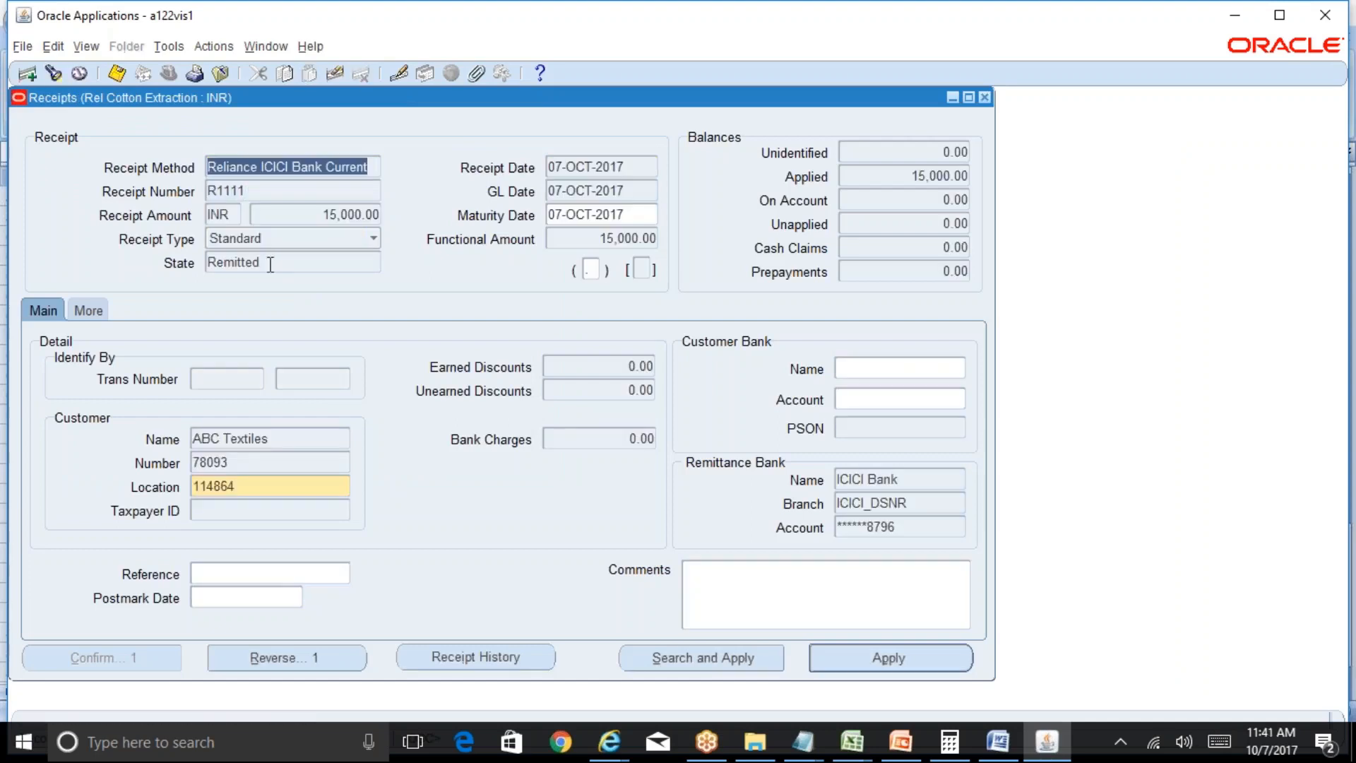
left_click(270, 264)
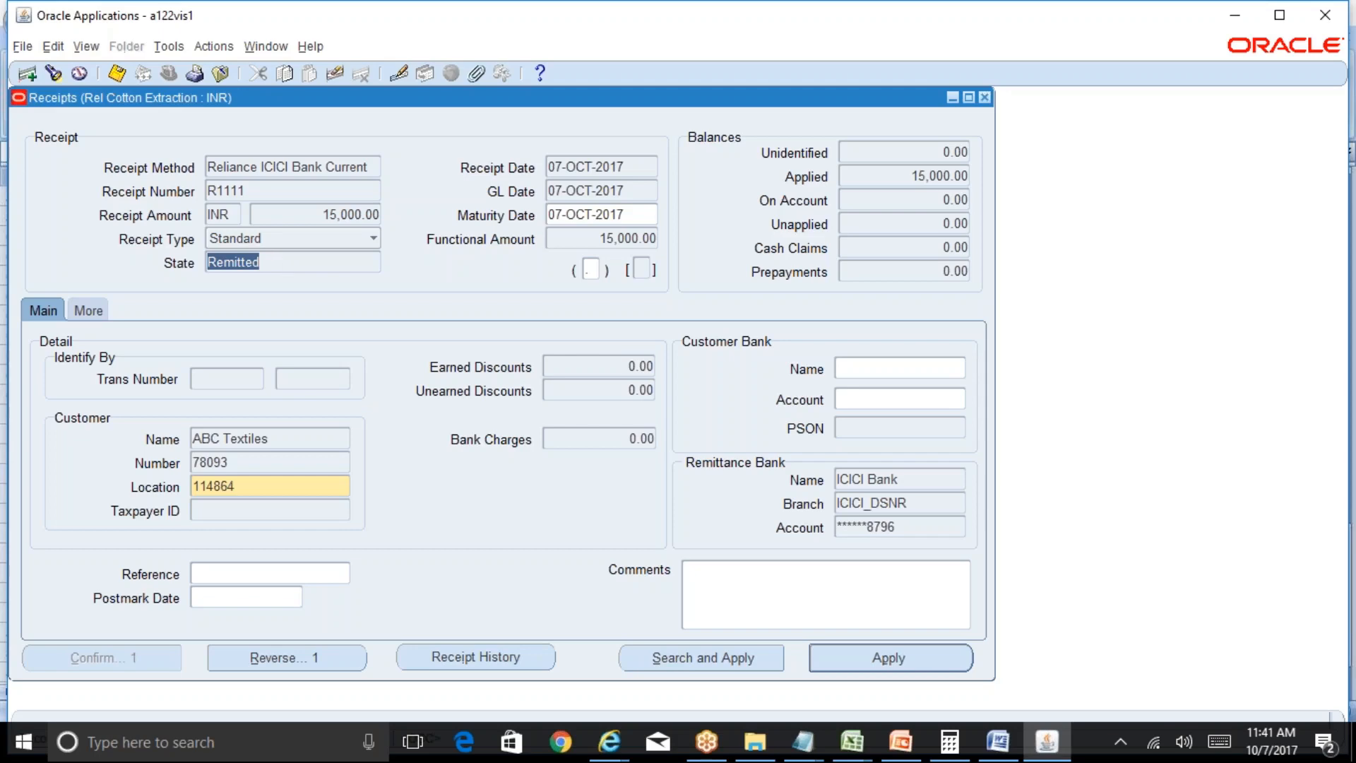
Step: Close the Receipts form and switch to the Cash Management Superuser, Reliance Cotton Ext INR responsibility
left_click(984, 98)
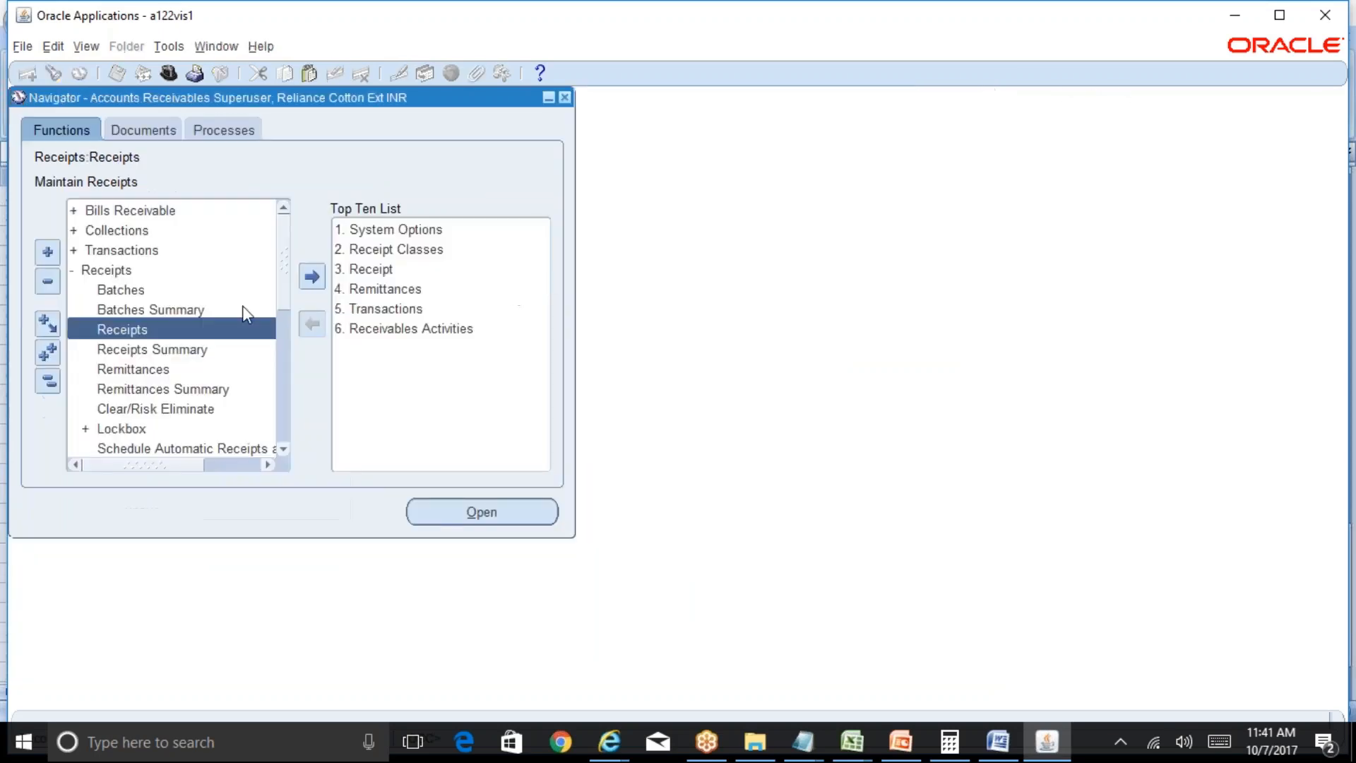
left_click(168, 74)
type("c")
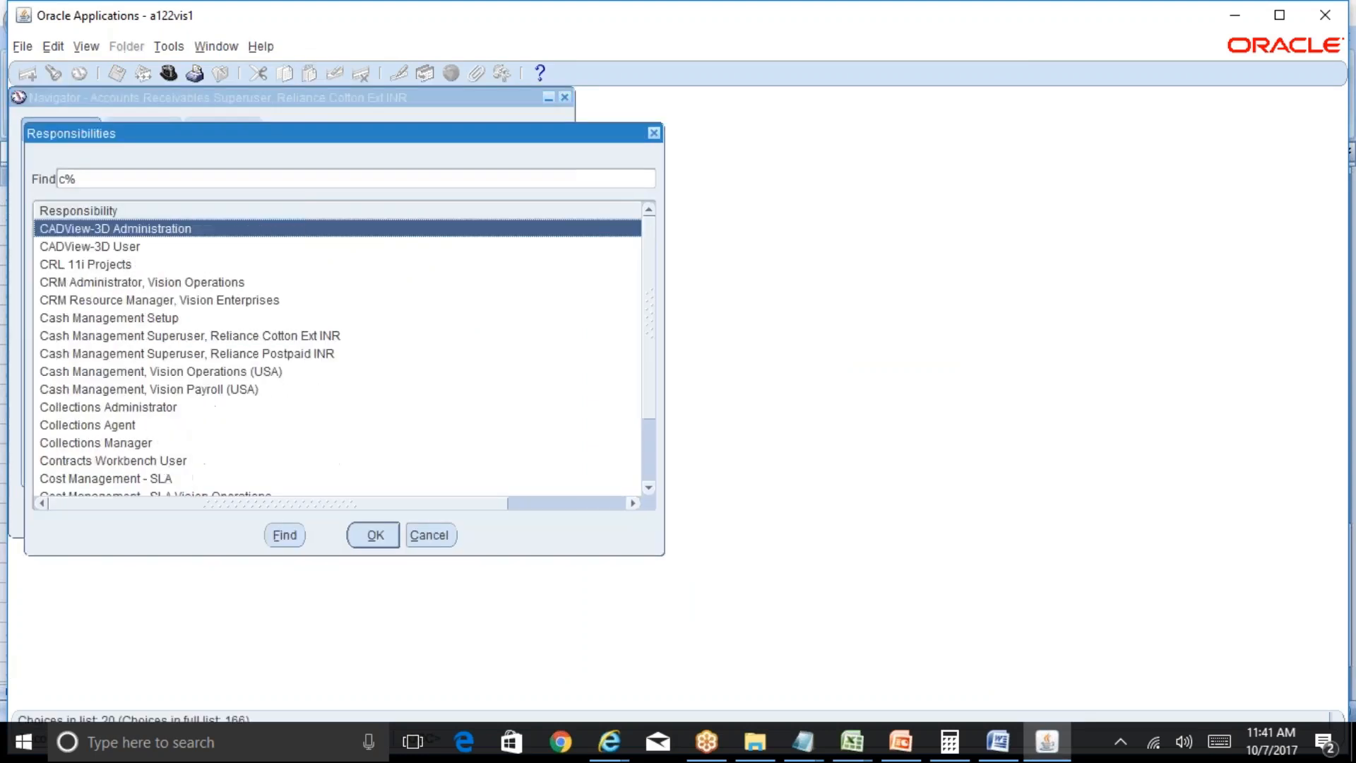
type("a")
key("Down")
key("Down")
key("Down")
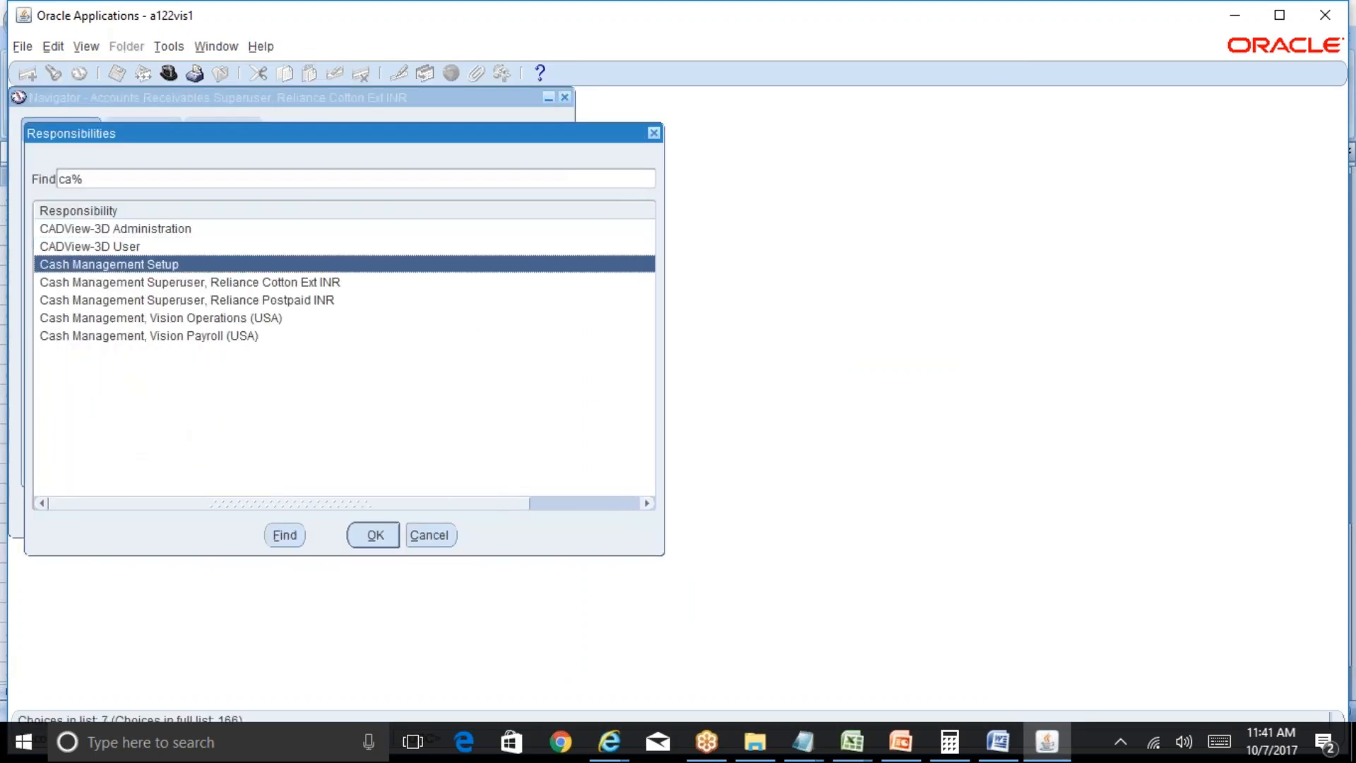
key("Return")
Step: Open Enter/Reconcile Bank Statements and find the statements of the ICICI_Current bank account
double_click(435, 230)
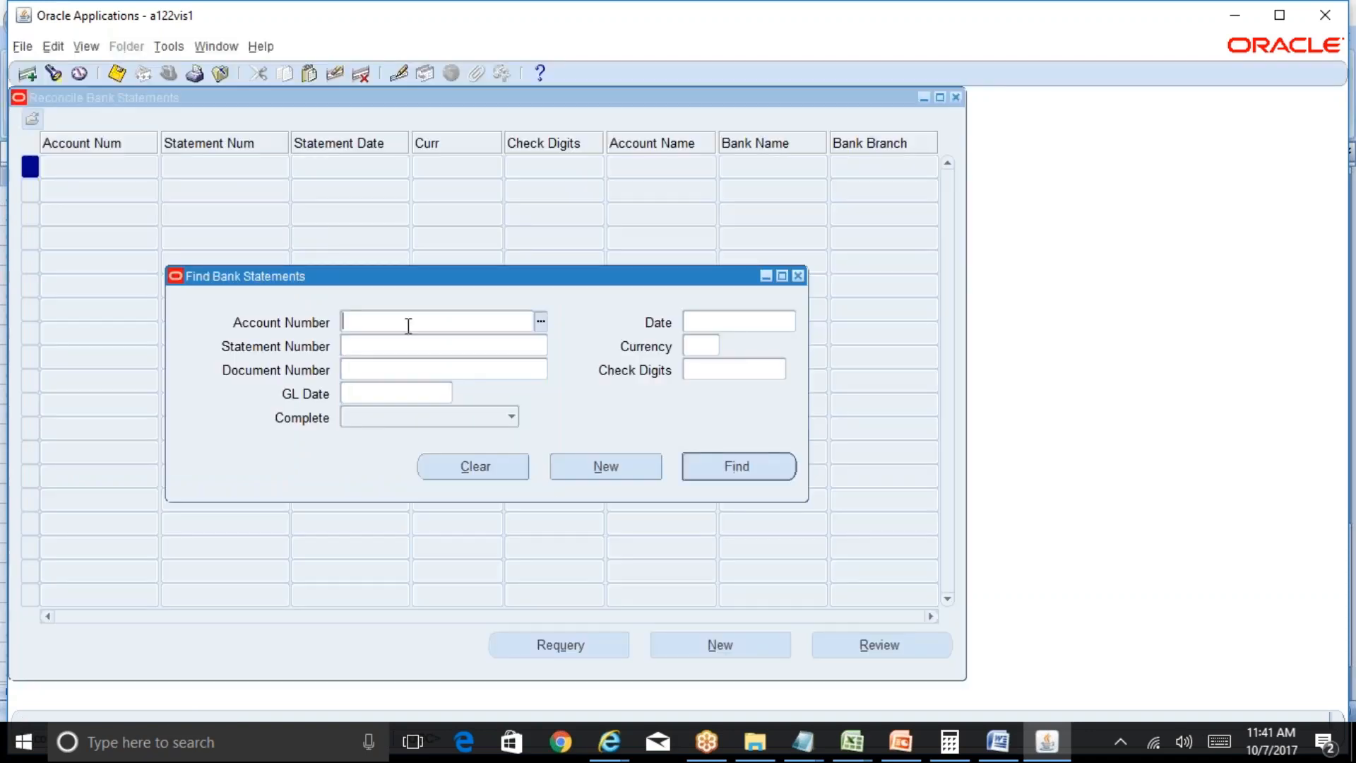
type("5%")
key("Tab")
key("Down")
key("Down")
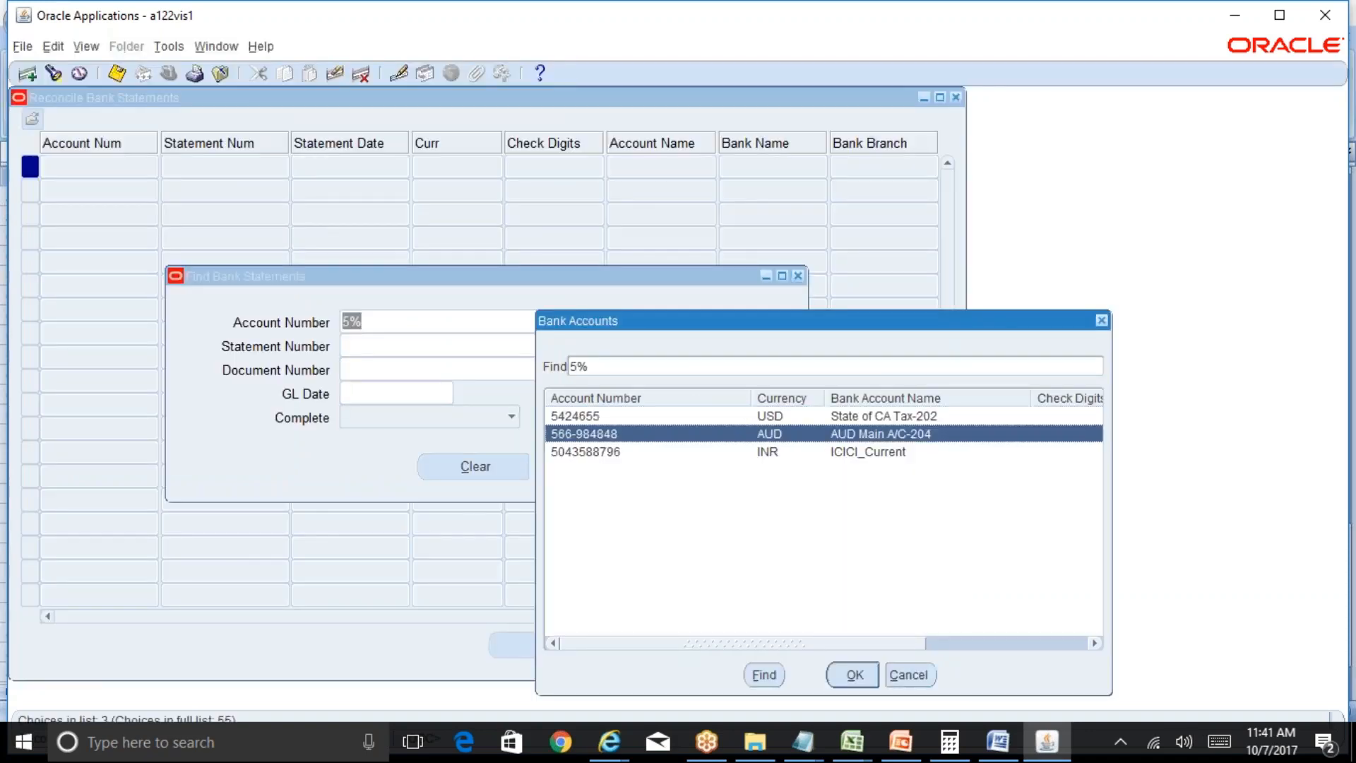
key("Return")
key("alt+i")
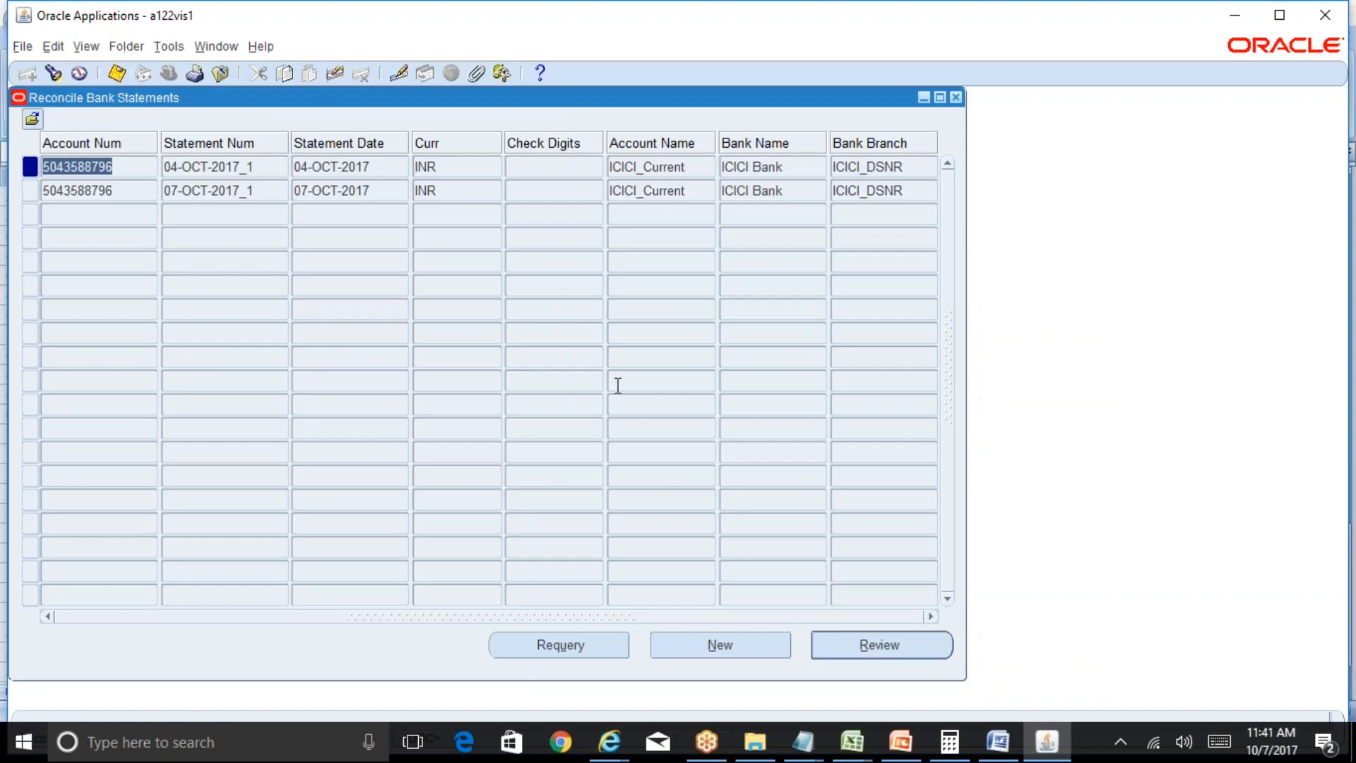
Step: Review statement 07-OCT-2017_1 and open its bank statement lines
left_click(379, 191)
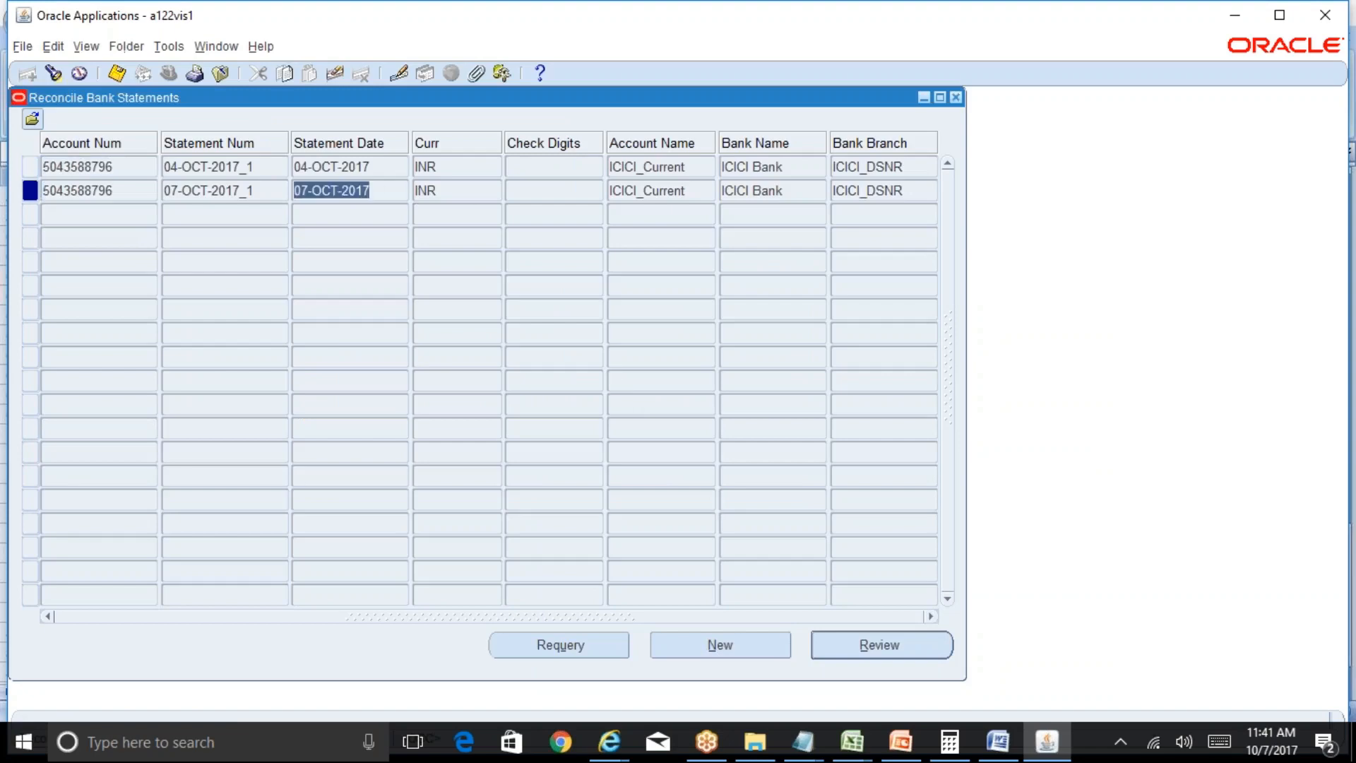
left_click(908, 650)
left_click(908, 667)
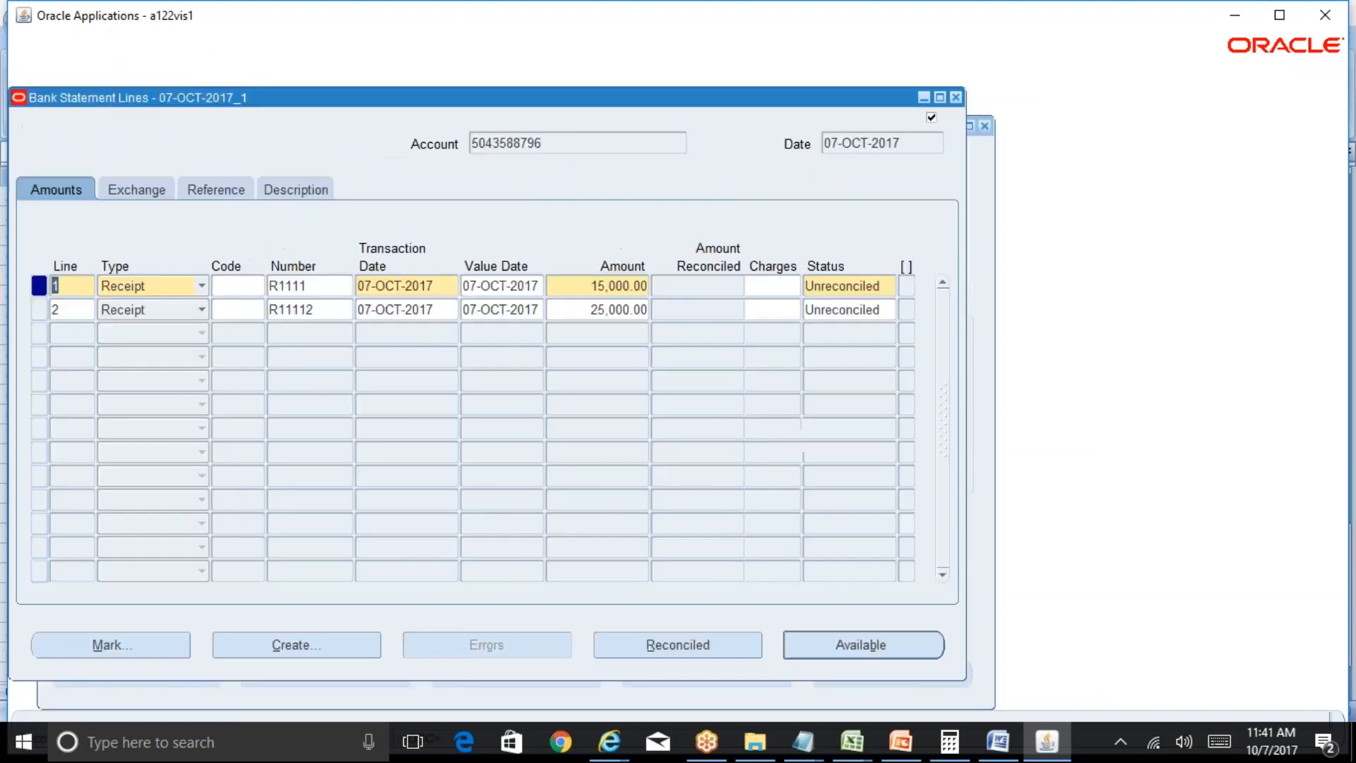
Step: Find the available AR receipt R1111 for statement line 1, select it and reconcile it with the line
left_click(852, 289)
left_click(870, 645)
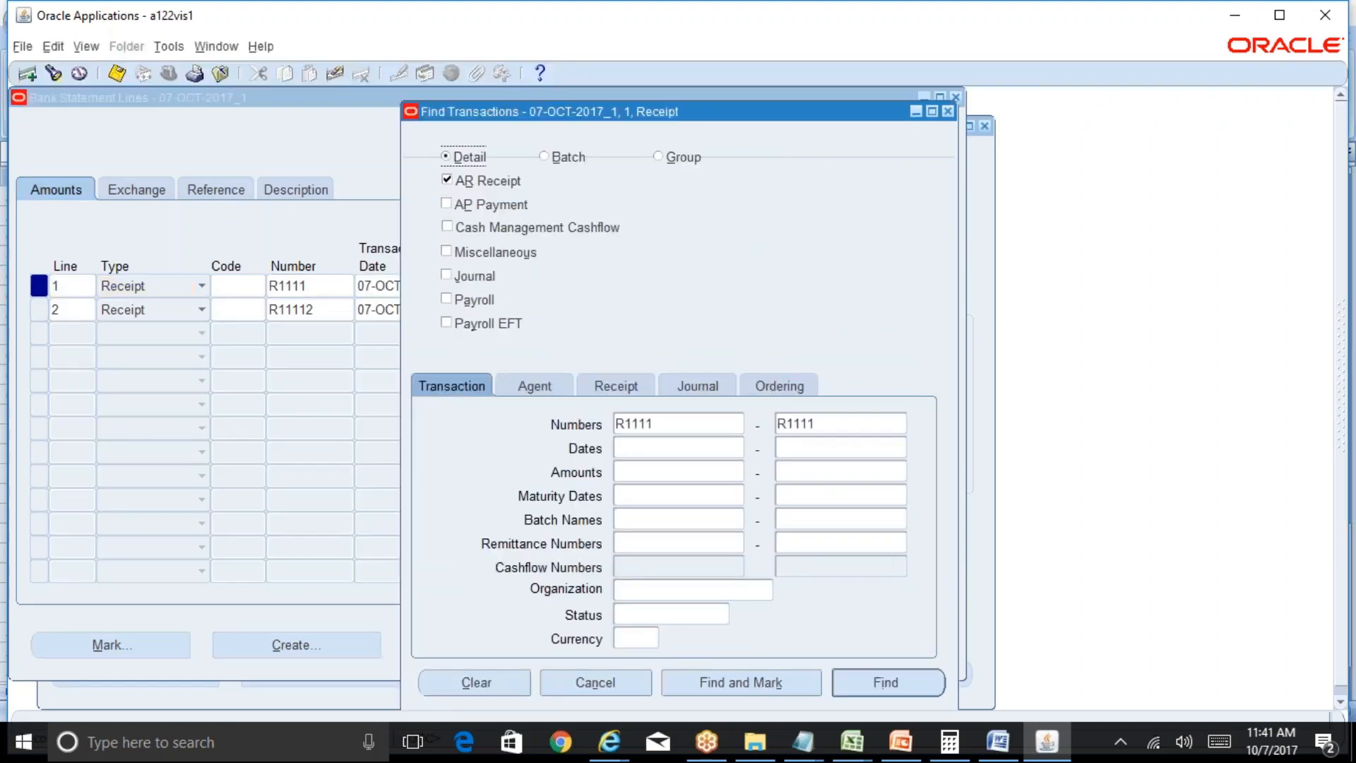
left_click(863, 682)
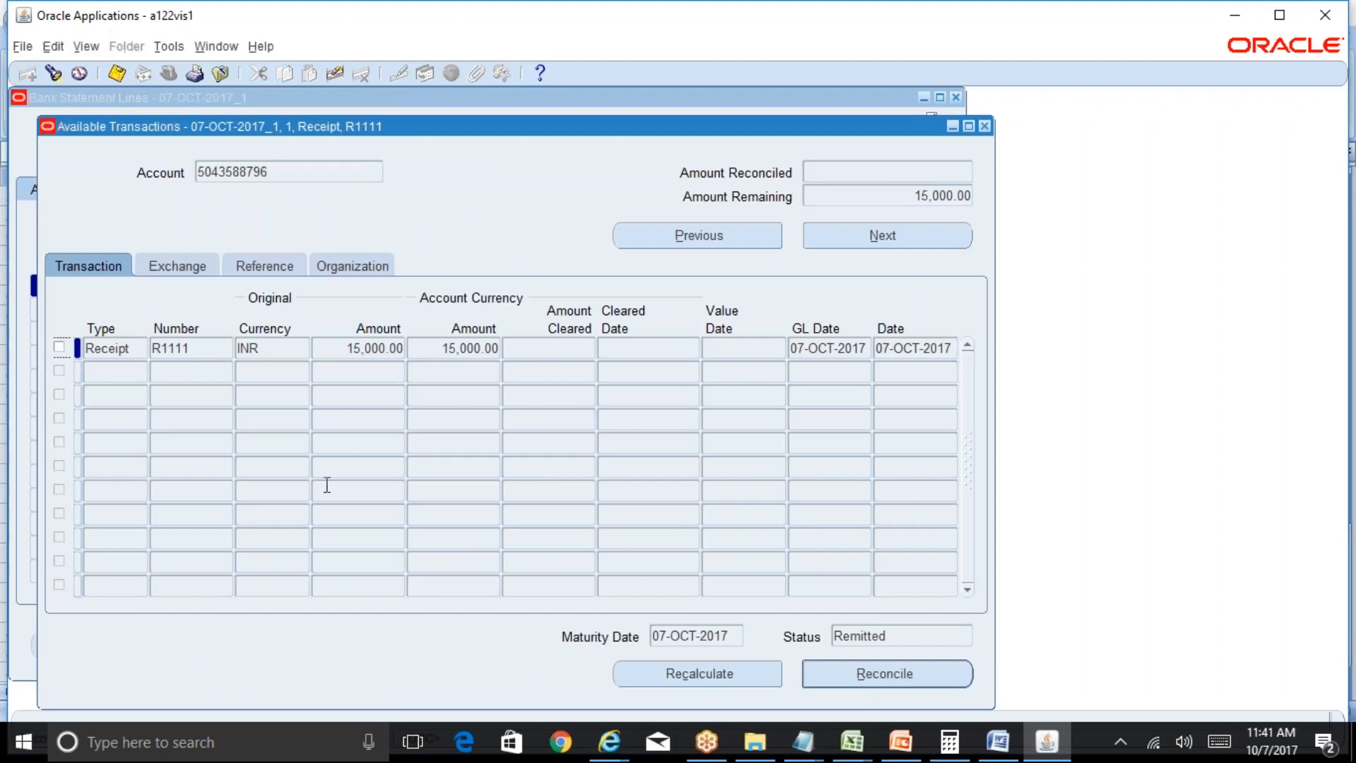
left_click(60, 349)
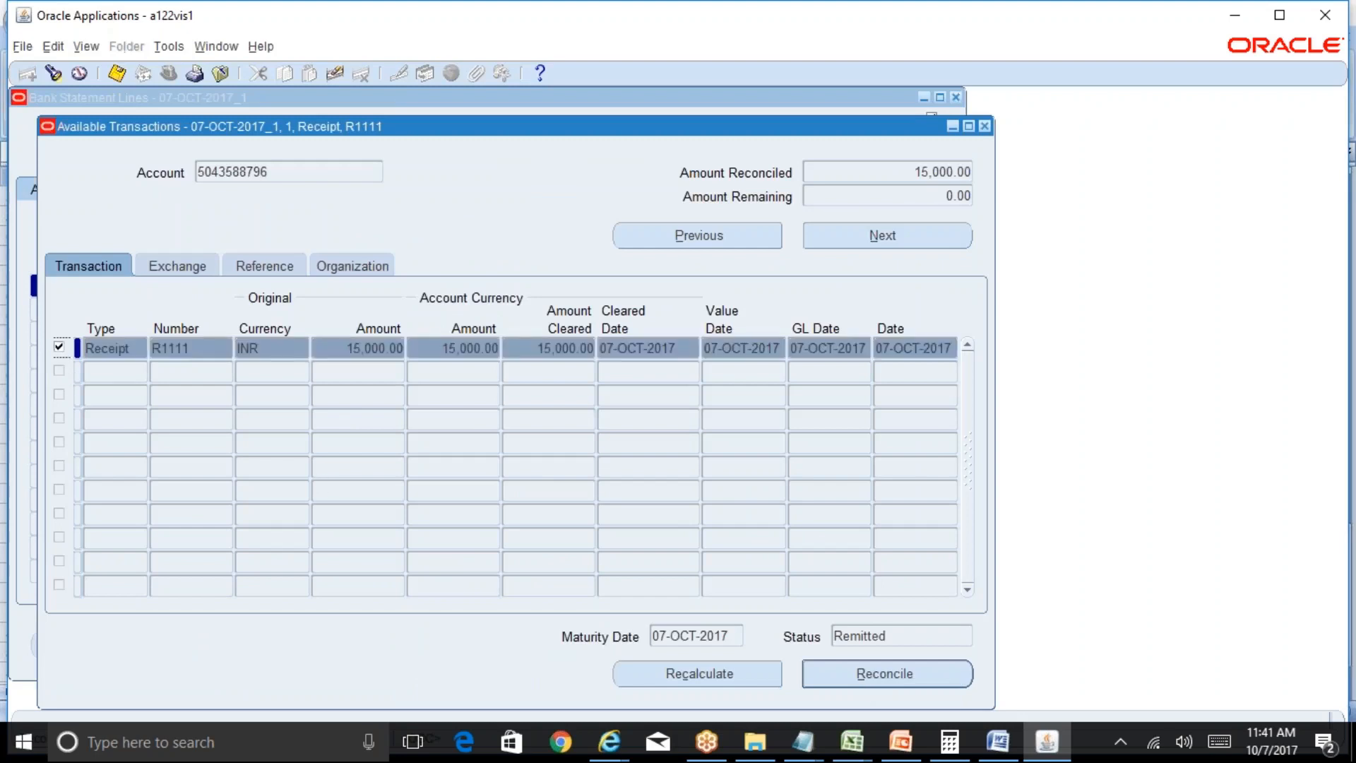
left_click(867, 673)
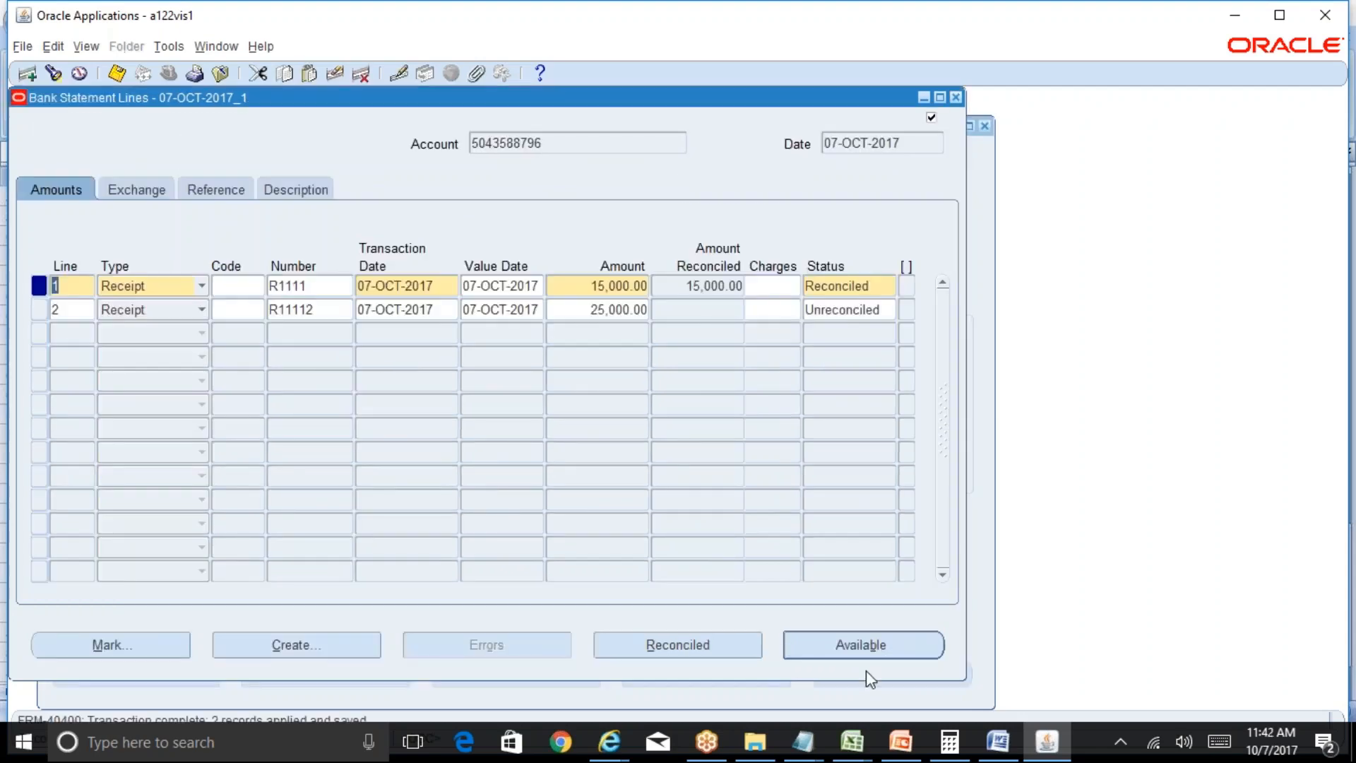
Step: Compare the reconciliation status of statement lines R1111 and R11112
left_click(880, 286)
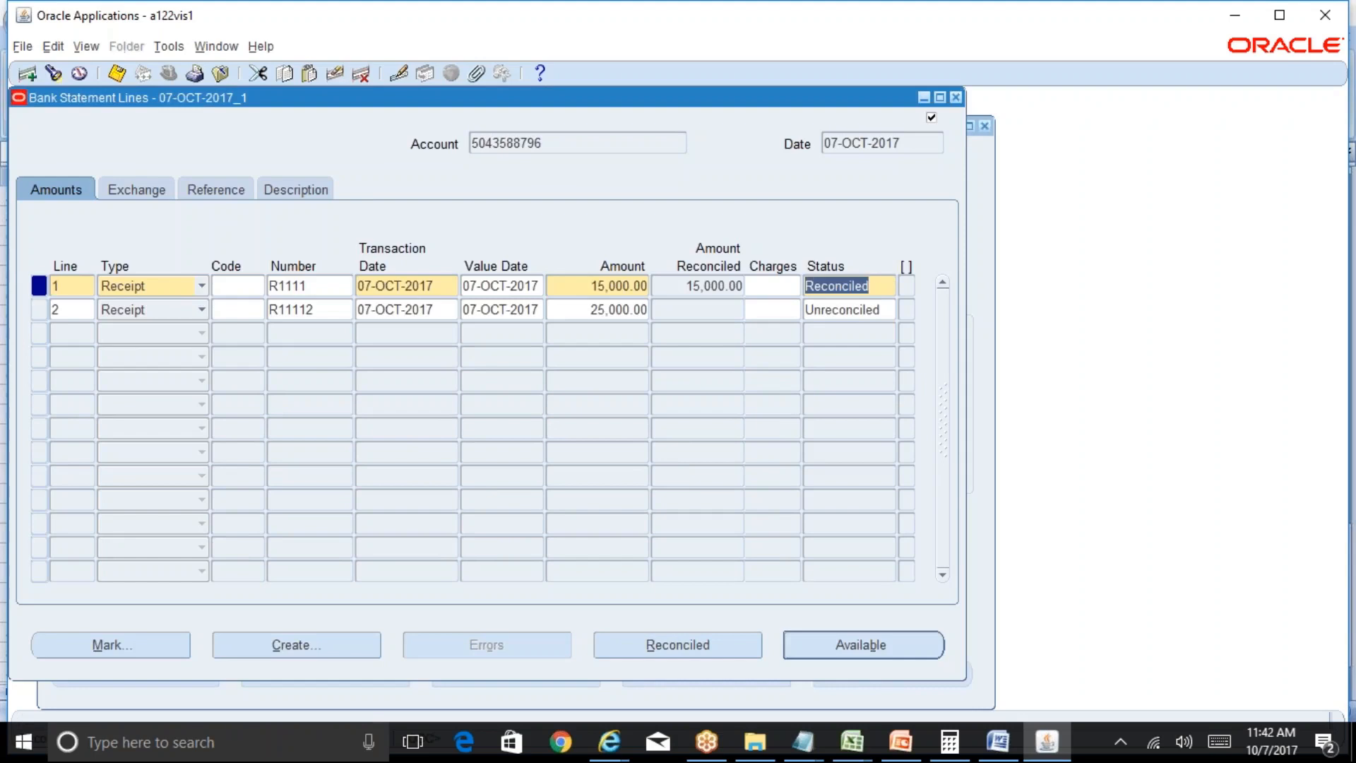
left_click(880, 311)
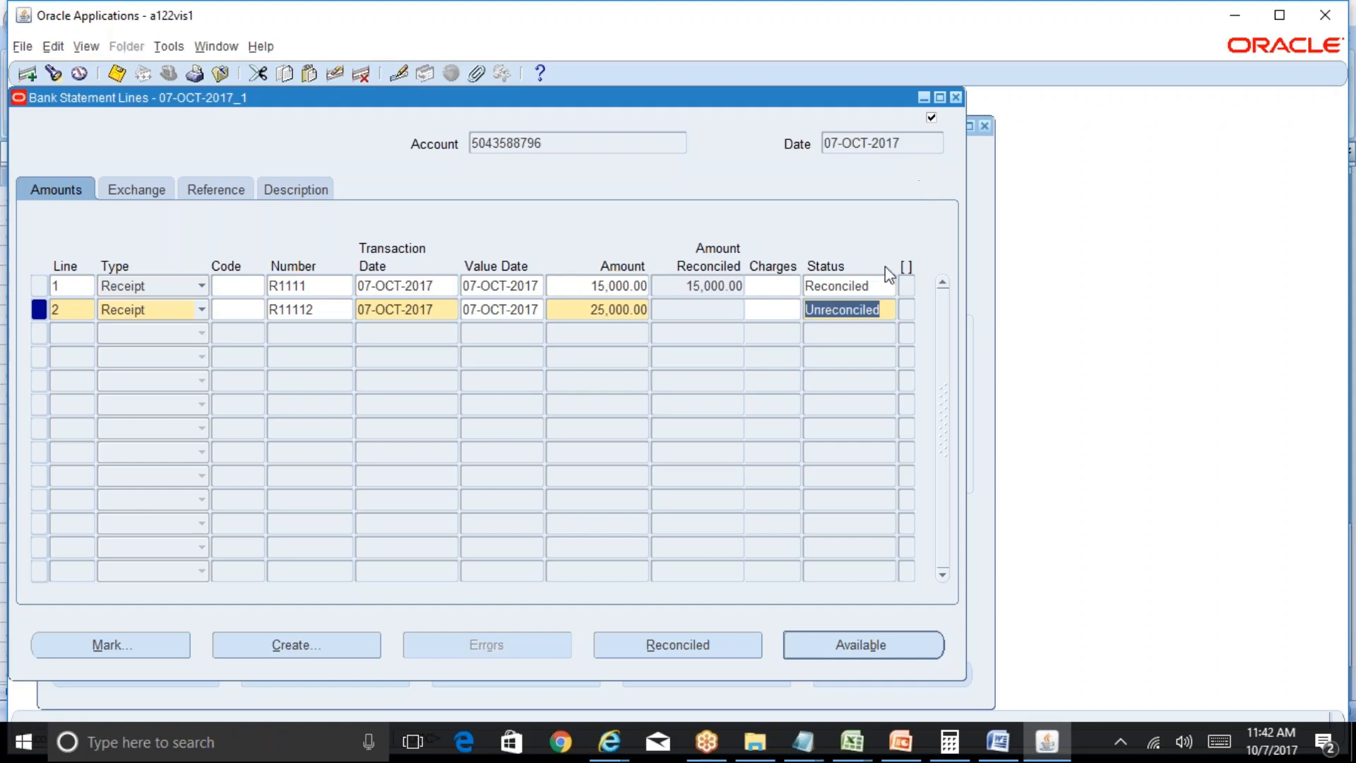
key("Up")
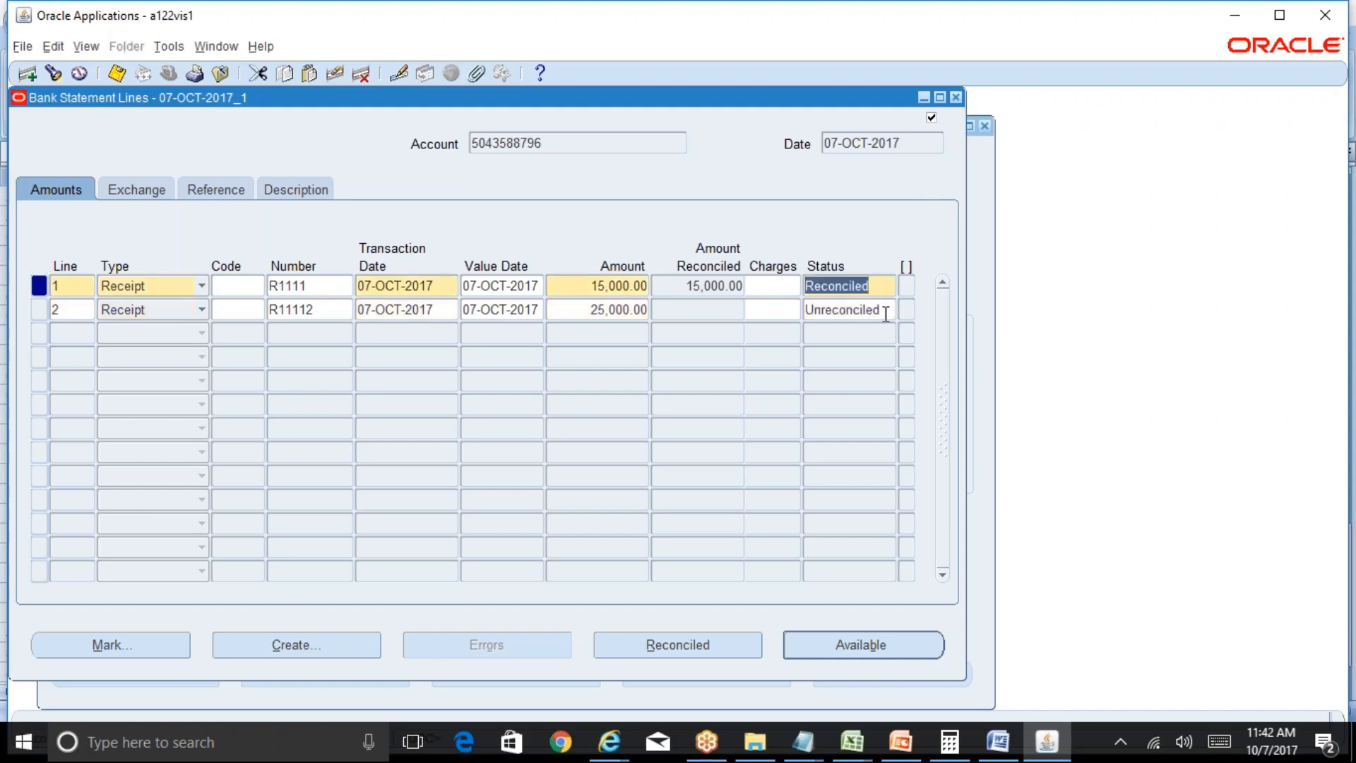
key("Down")
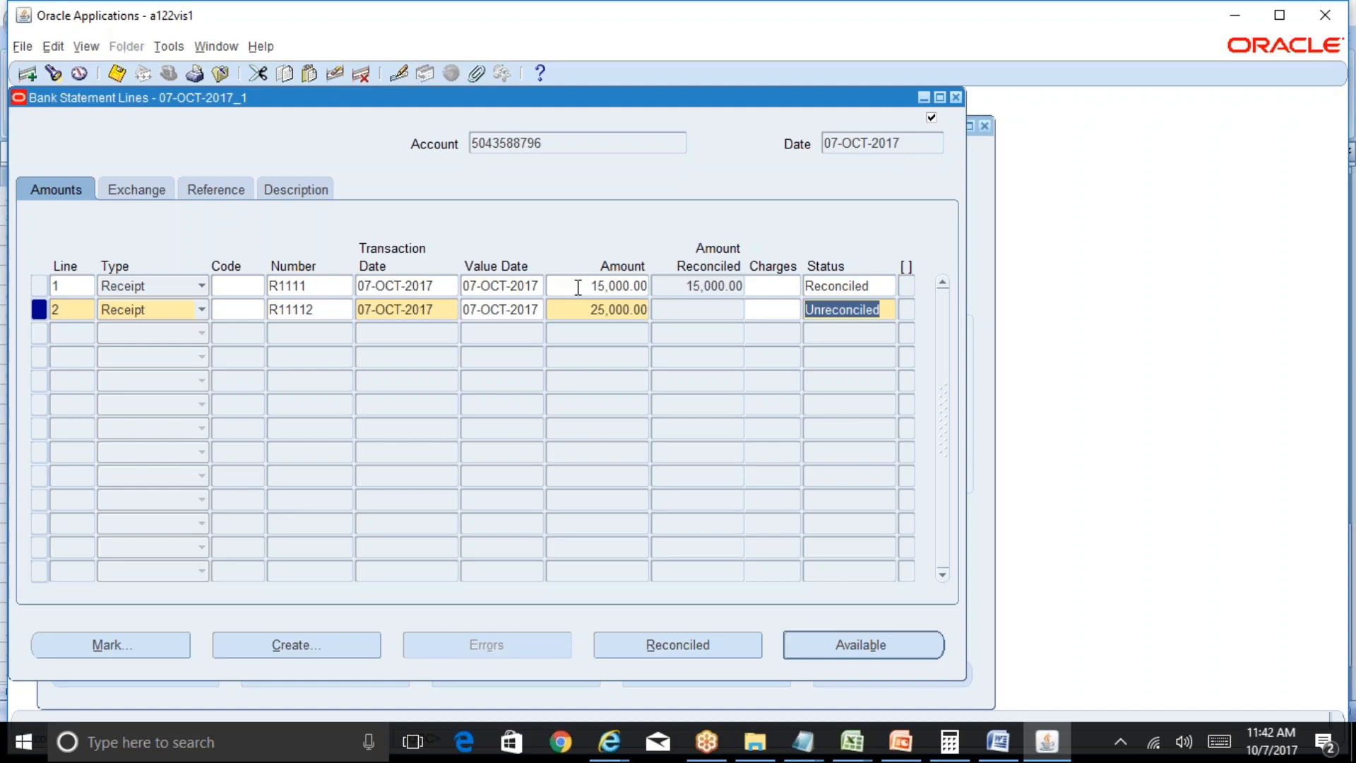
left_click(314, 284)
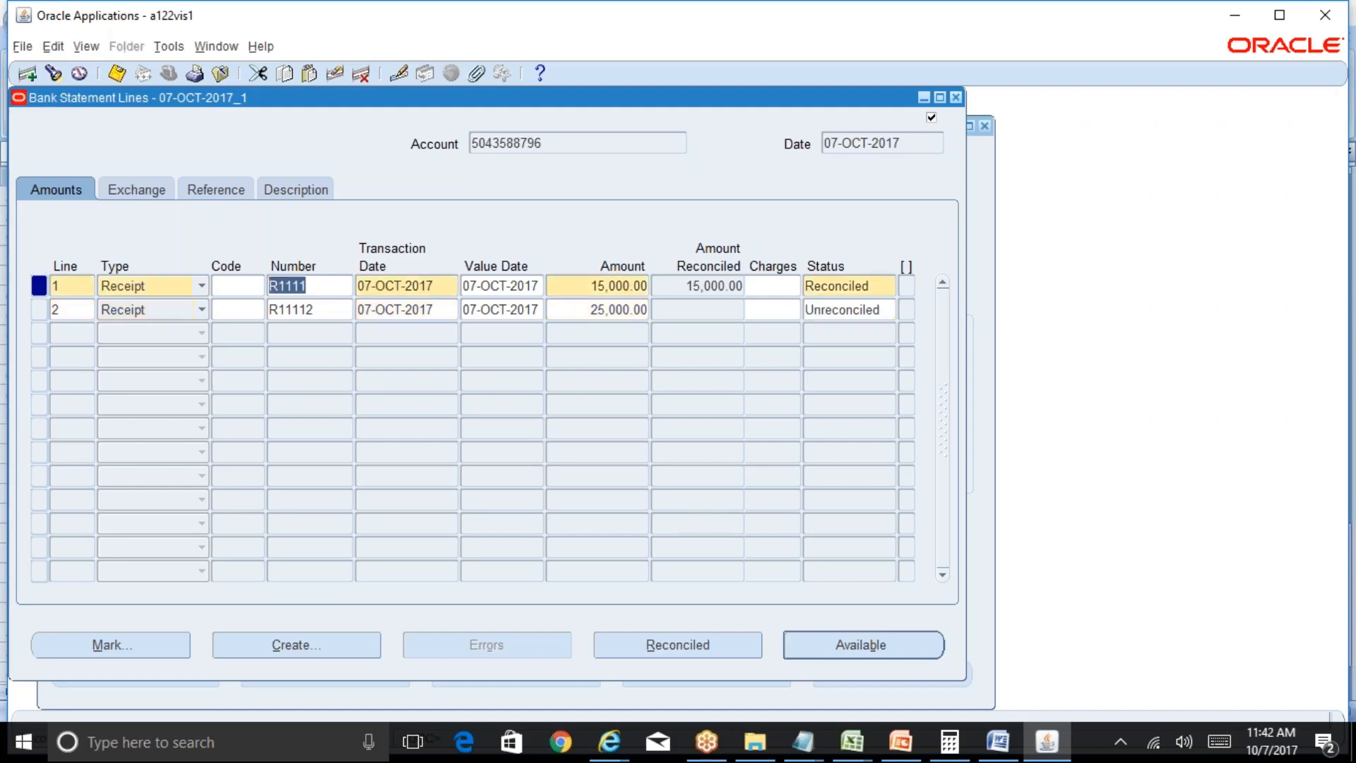
left_click(878, 290)
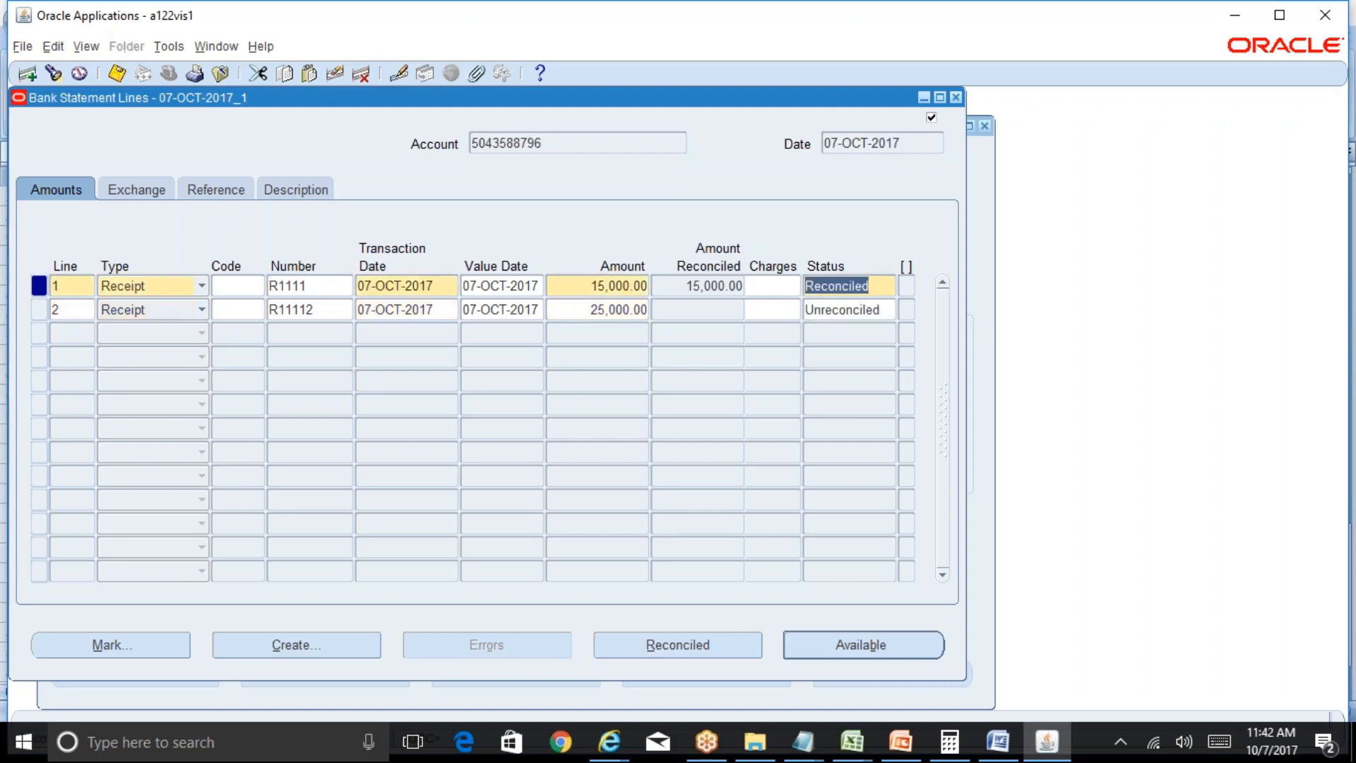
left_click(318, 290)
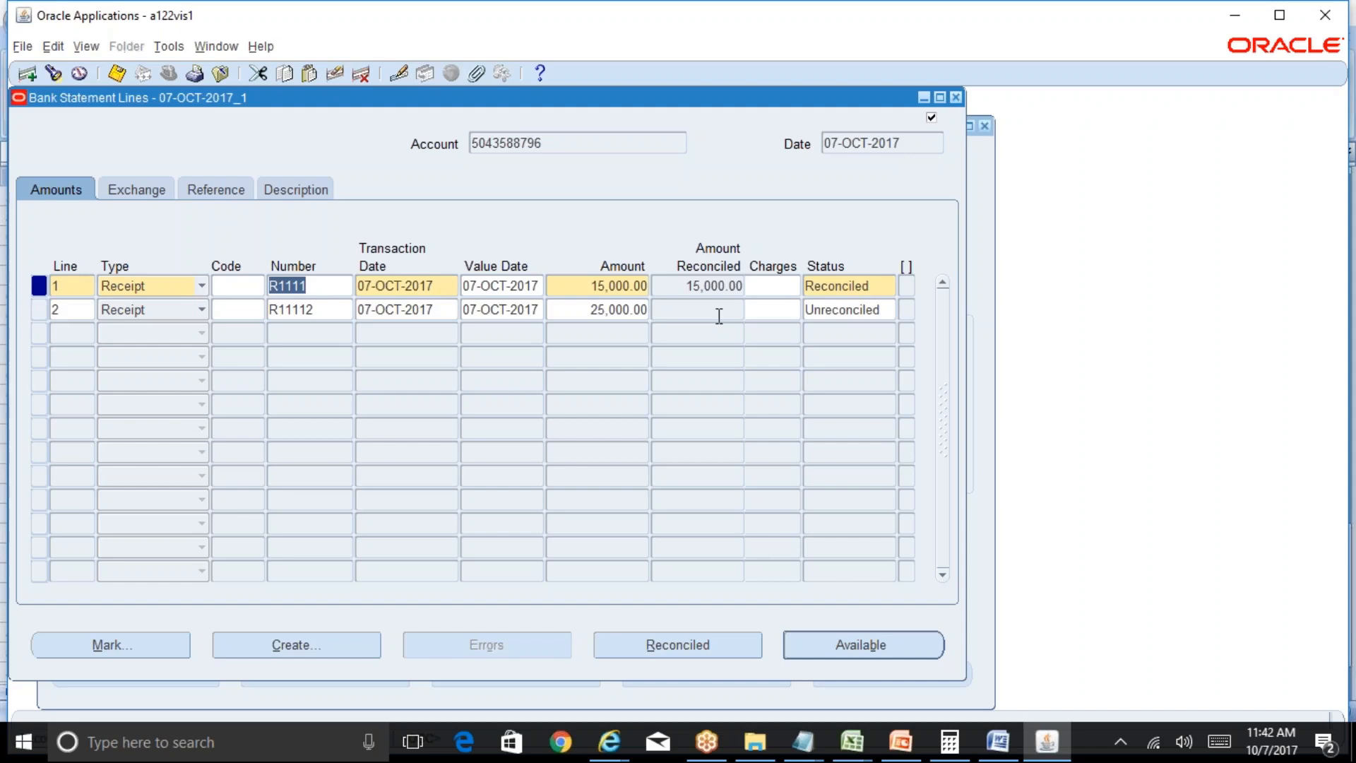
Step: Close the bank statement windows and switch to the Accounts Receivables Superuser, Reliance Cotton Ext INR responsibility
left_click(957, 96)
left_click(985, 125)
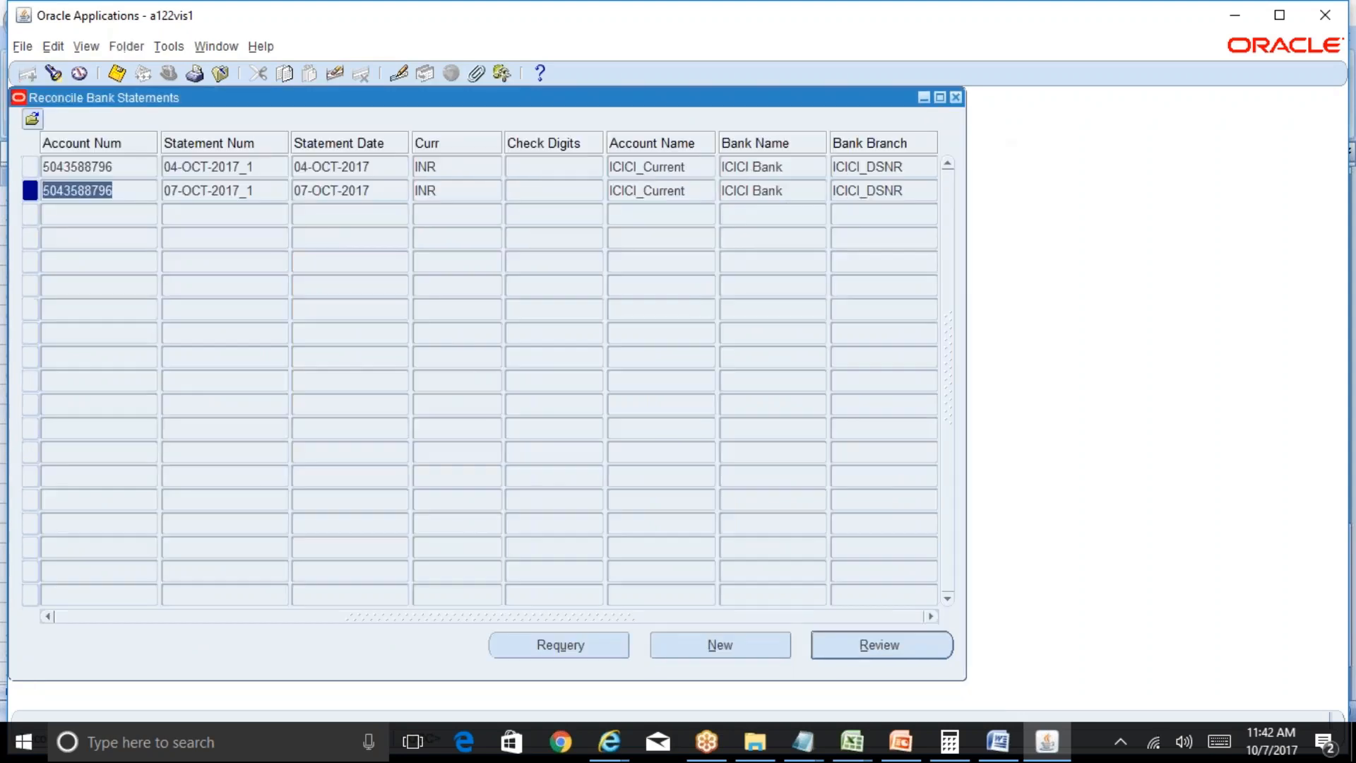
left_click(956, 96)
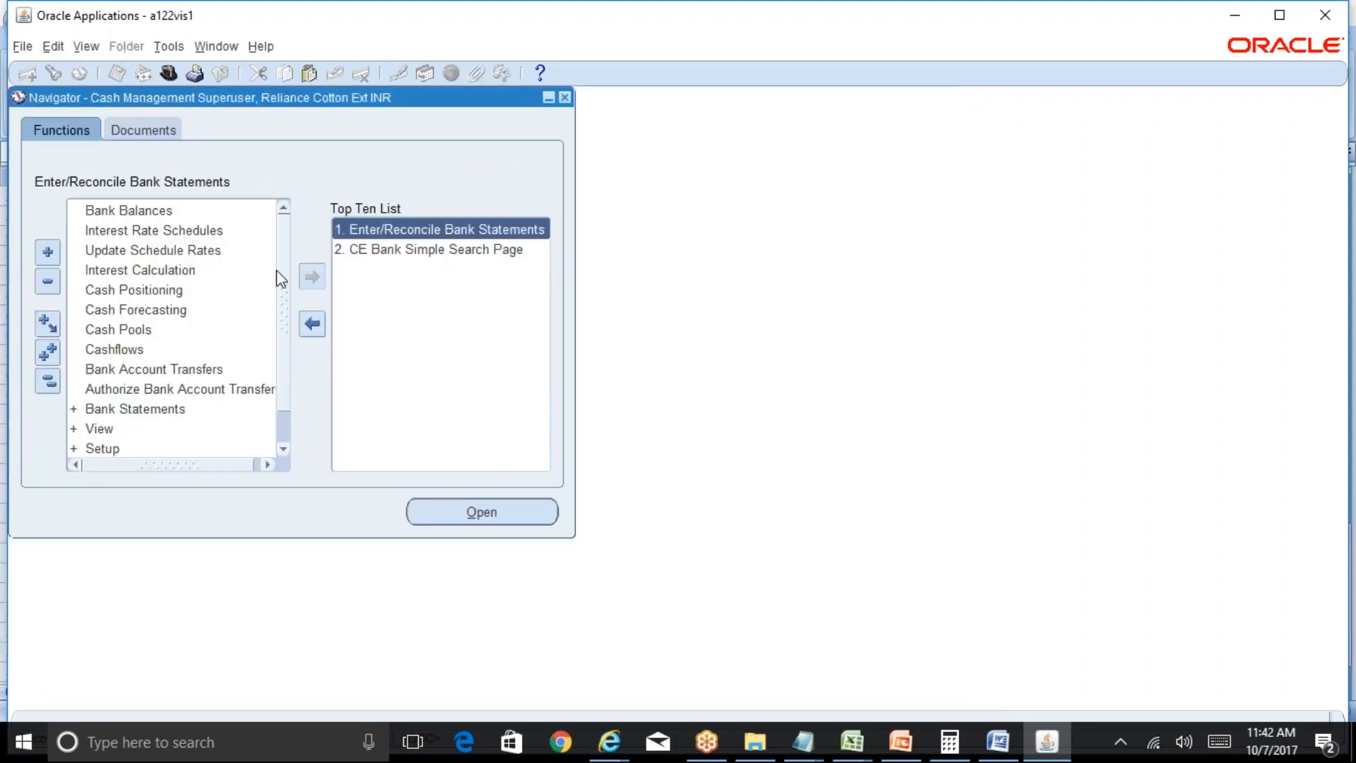
key("alt+f")
type("wa")
key("Down")
key("Return")
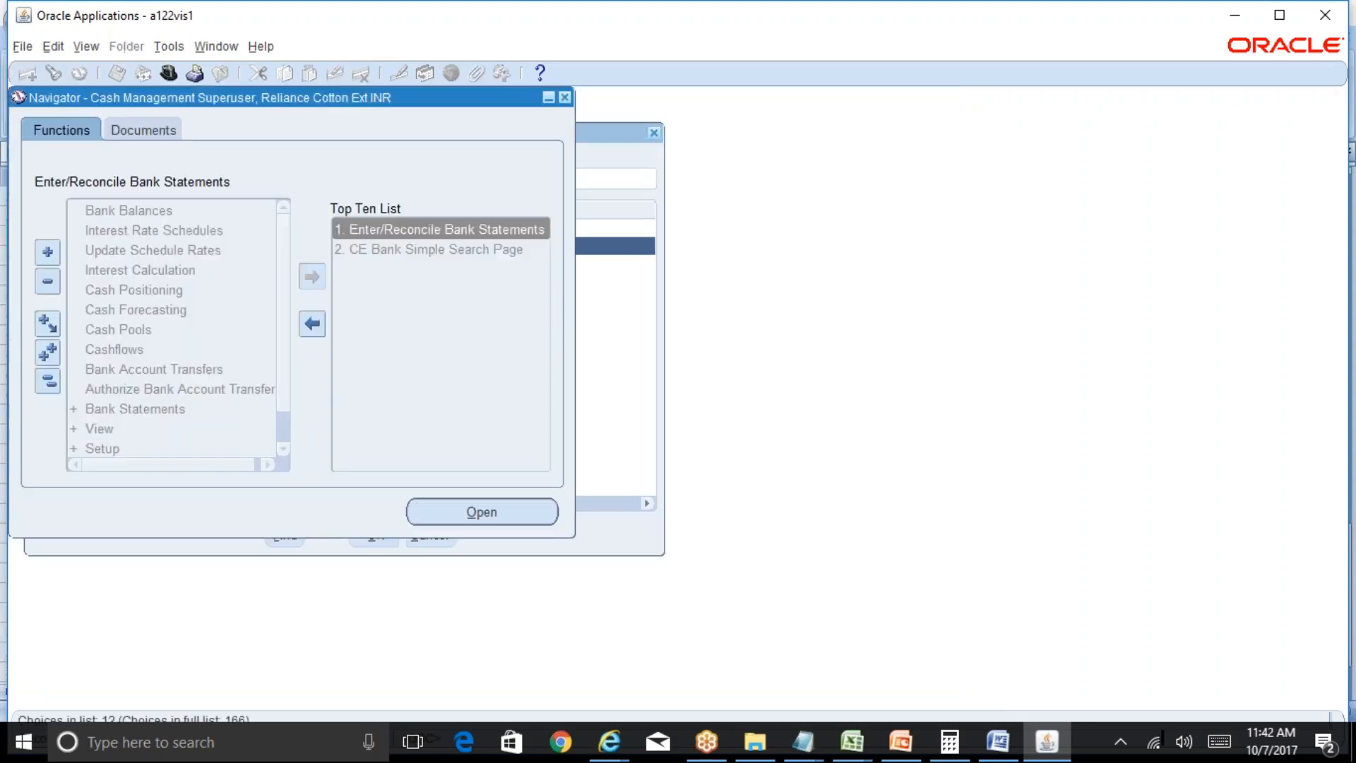
Step: Open the Receipts form, query receipt R1111 and check its state
left_click(371, 272)
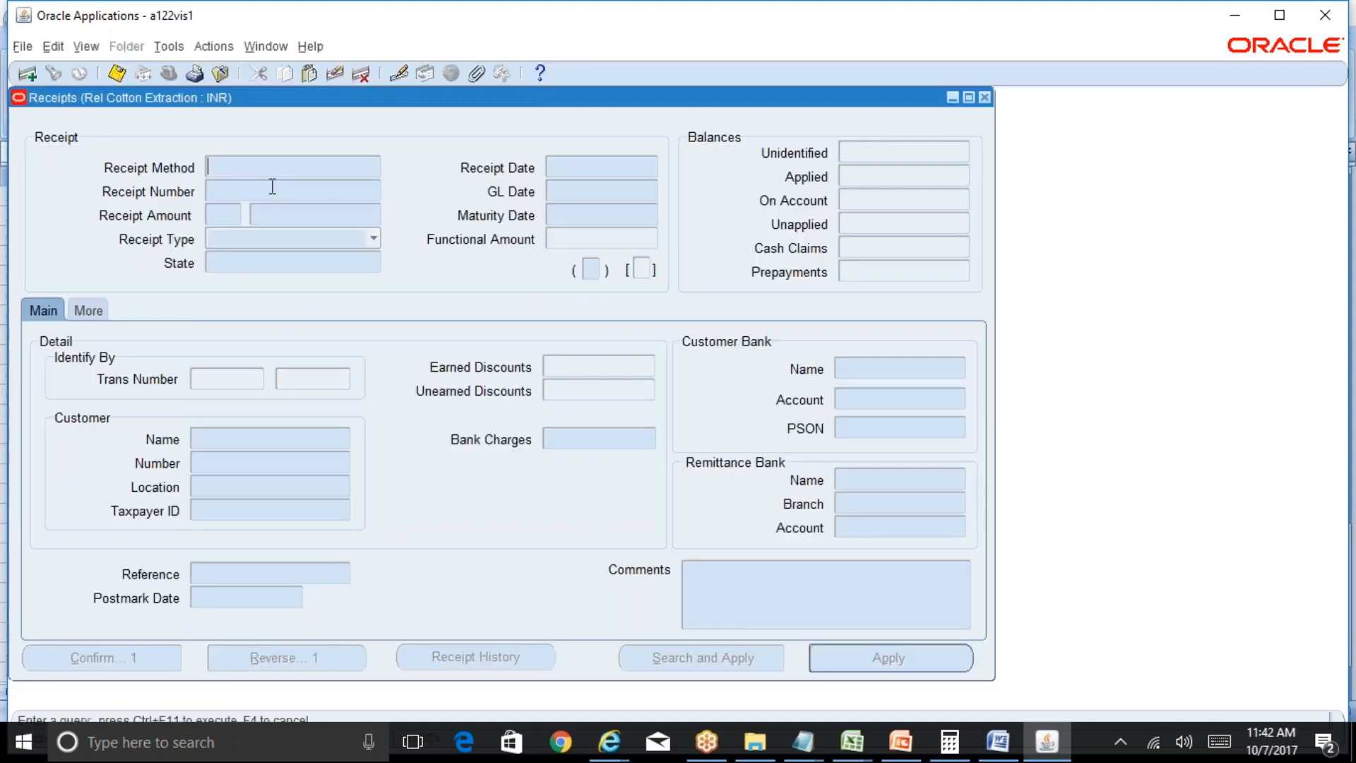
left_click(271, 186)
type("R1111")
key("ctrl+F11")
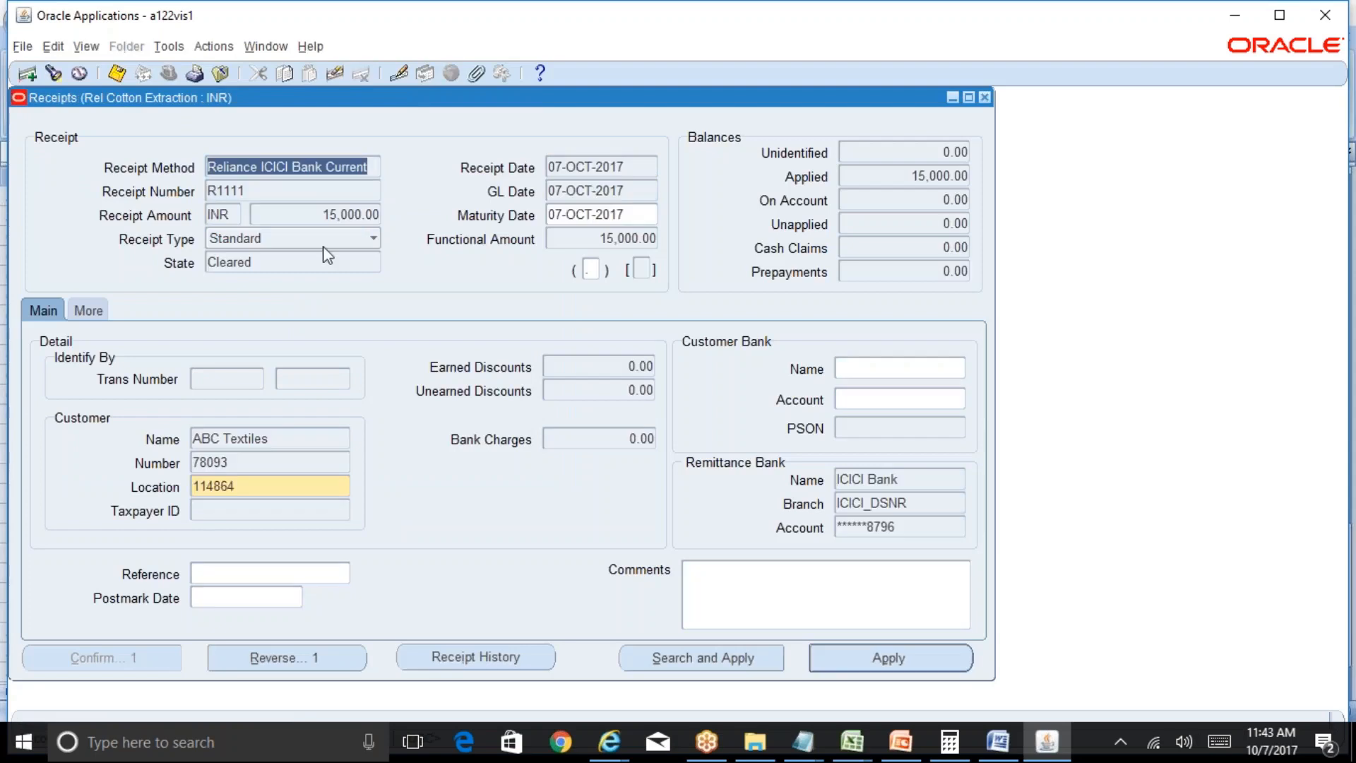
left_click(284, 260)
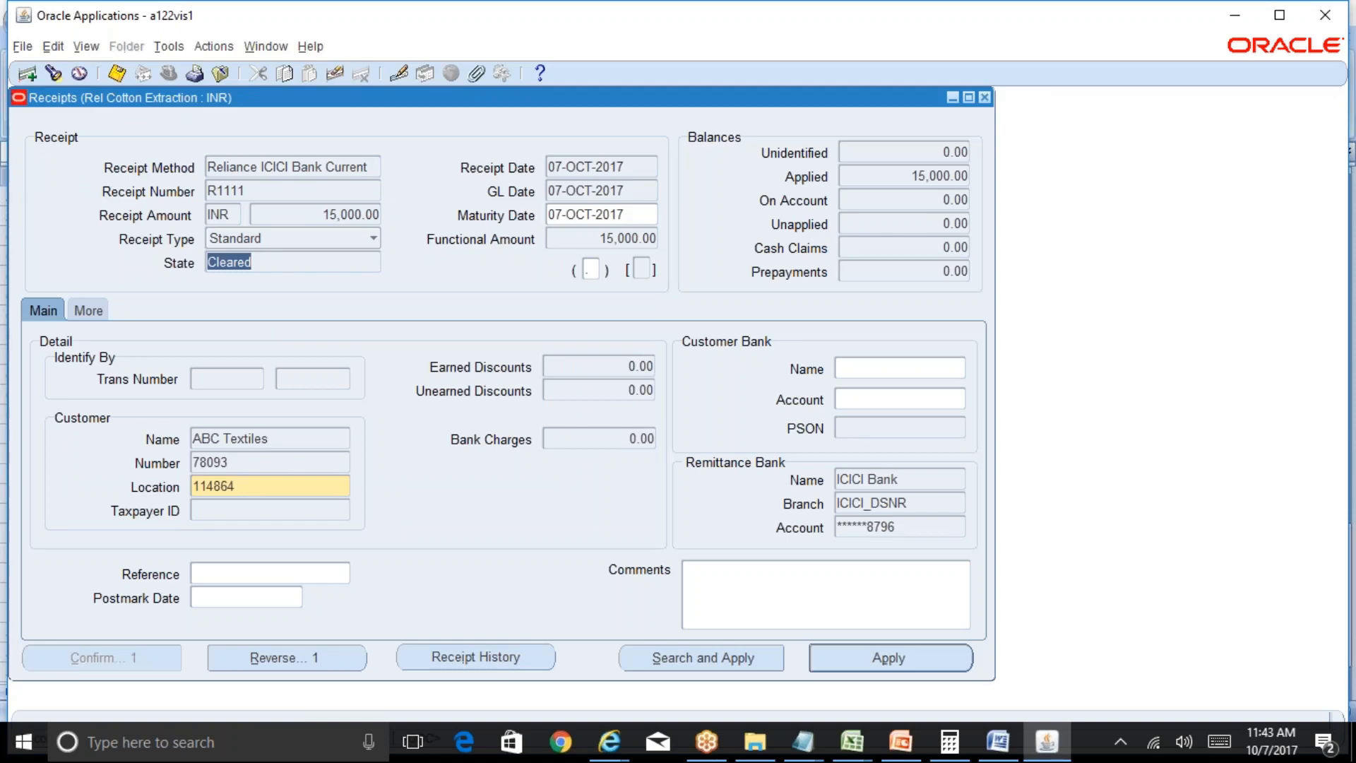
Step: Look up the second receipt number in Notepad, query receipt R11112 in the Receipts form and check its state
left_click(804, 742)
left_click(996, 670)
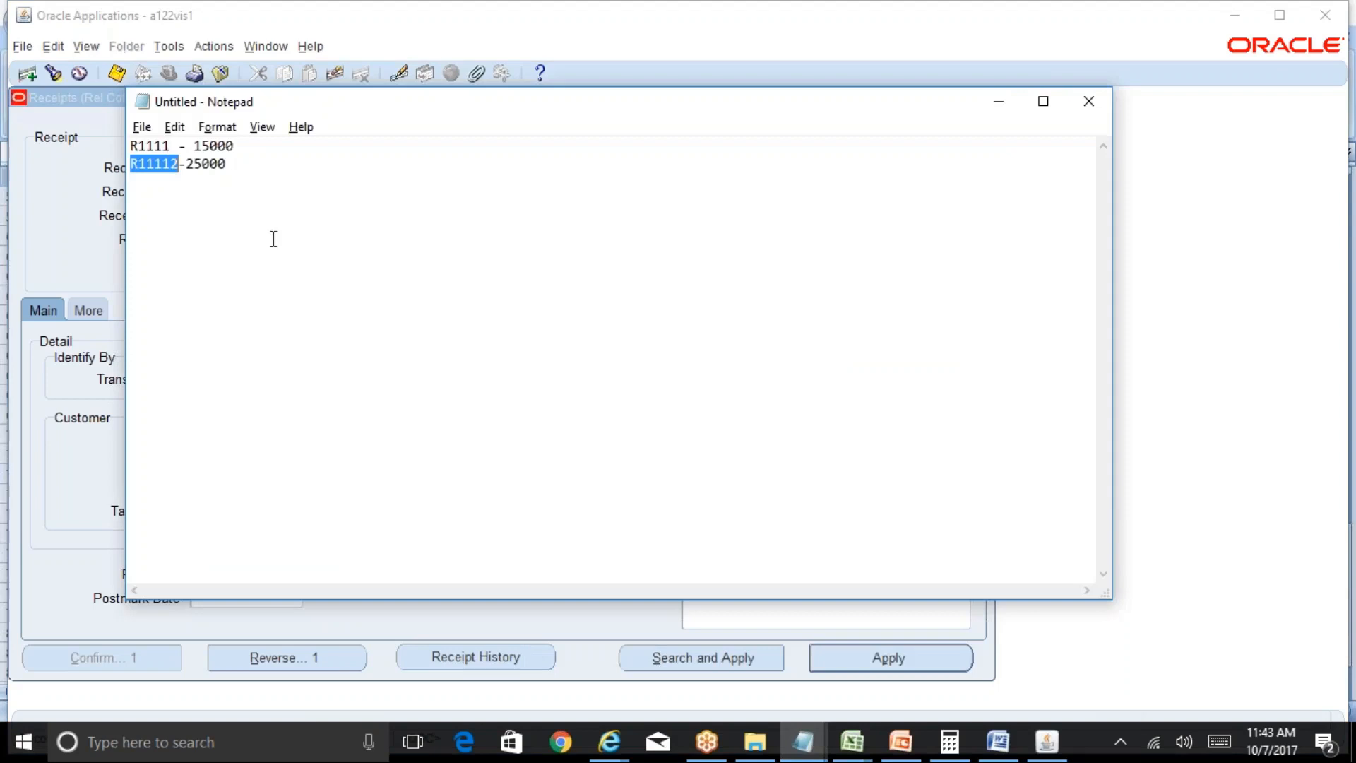
key("alt+Tab")
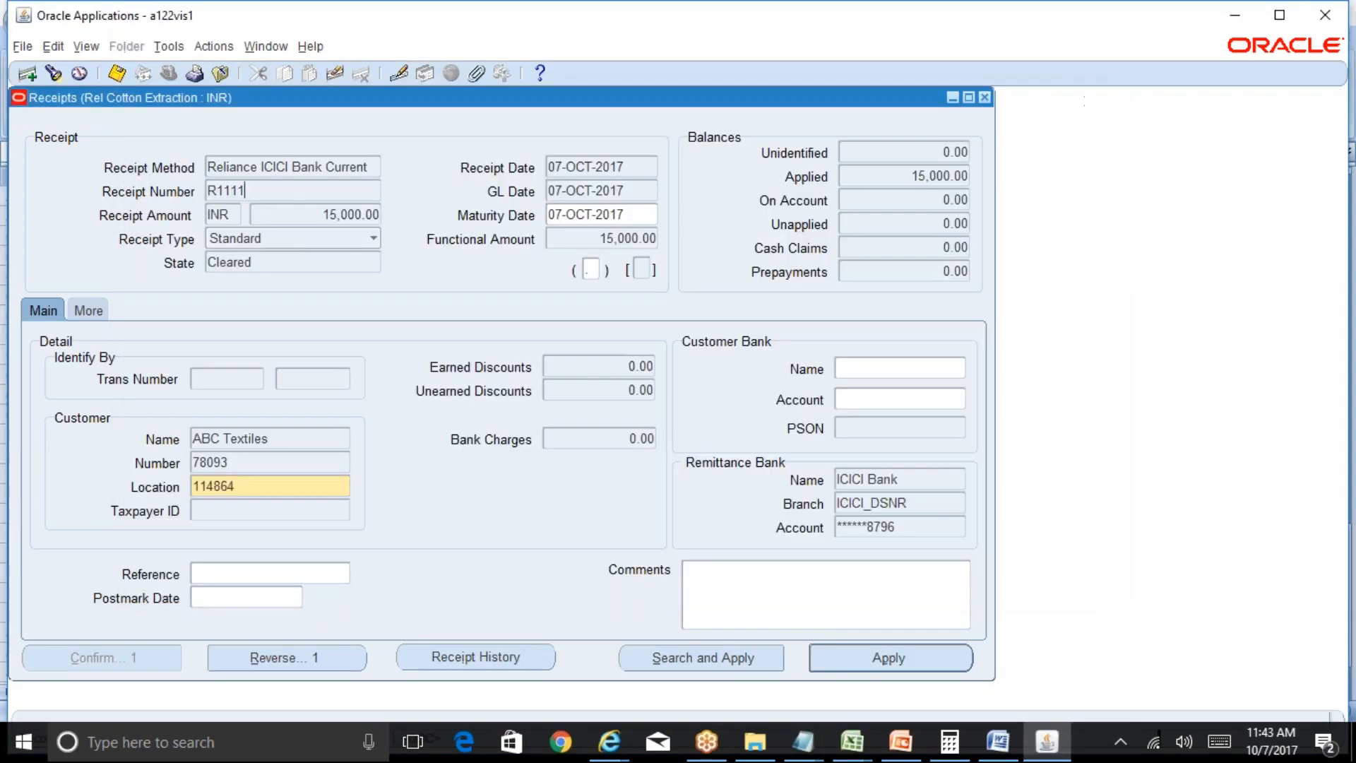
key("F11")
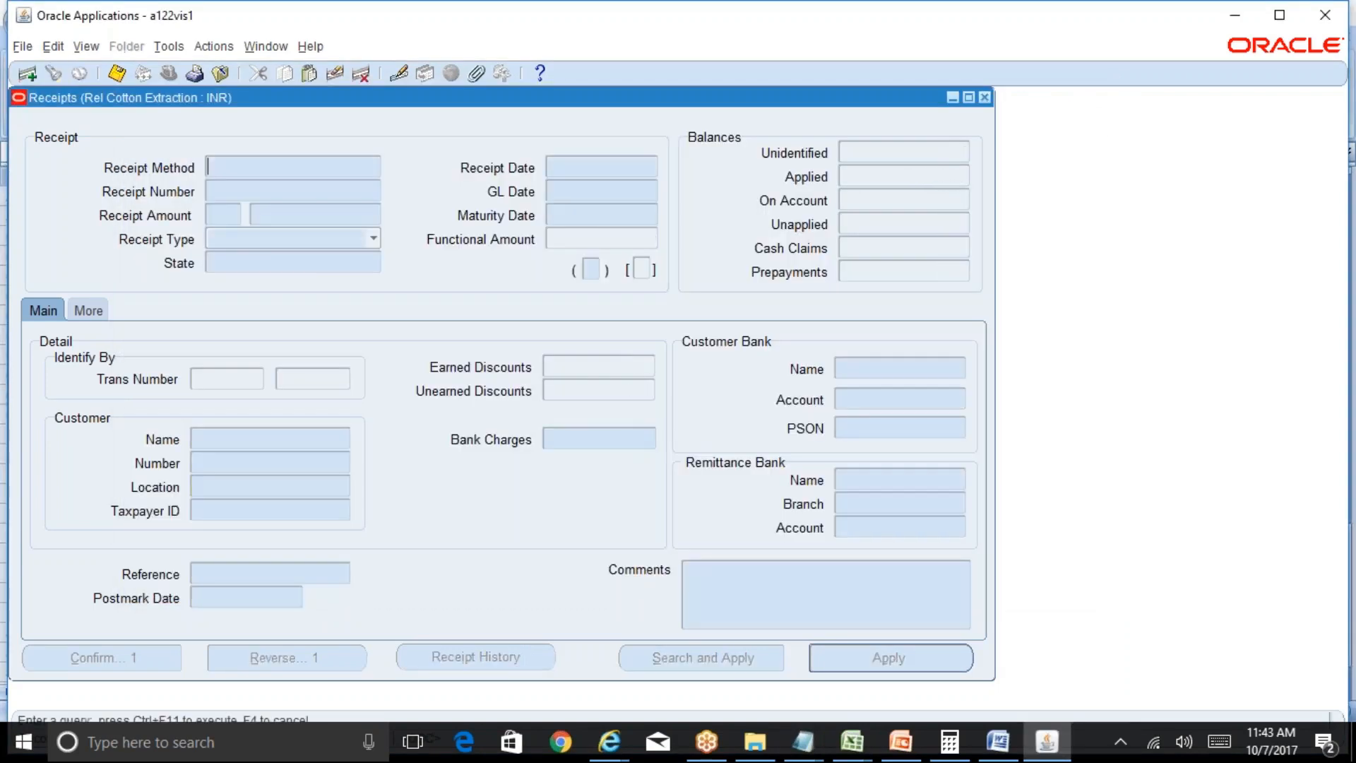
type("R11112")
key("ctrl+F11")
left_click(288, 262)
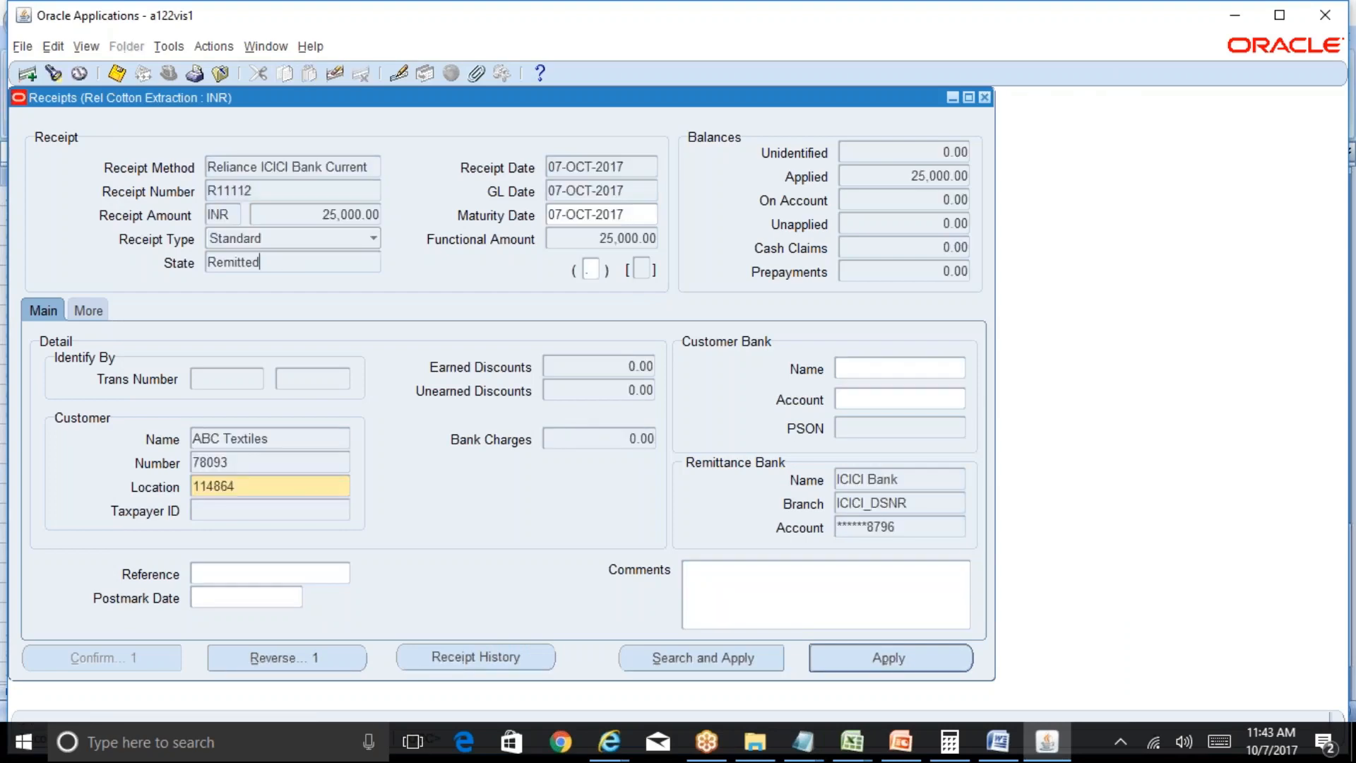
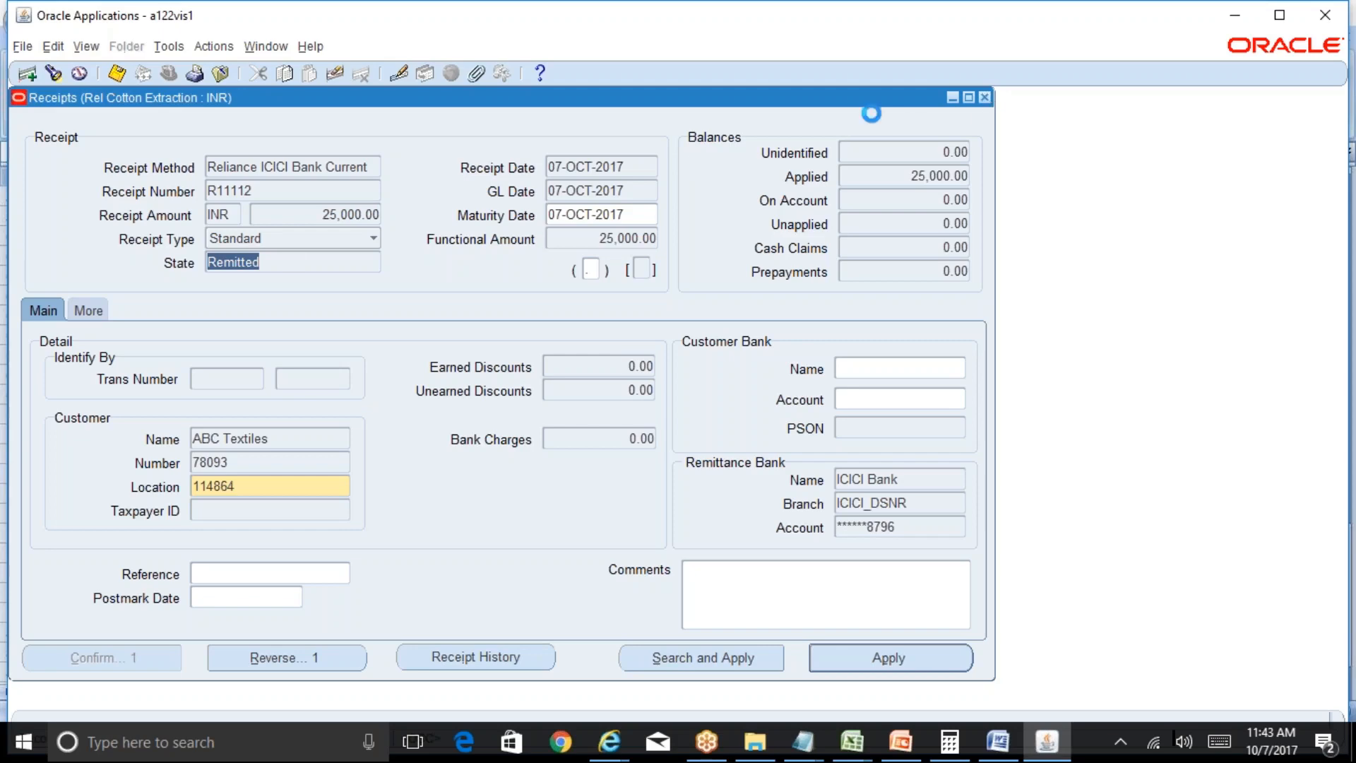
Step: Switch back from Receivables to the Cash Management Superuser, Reliance Cotton Ext INR responsibility
key("alt+f")
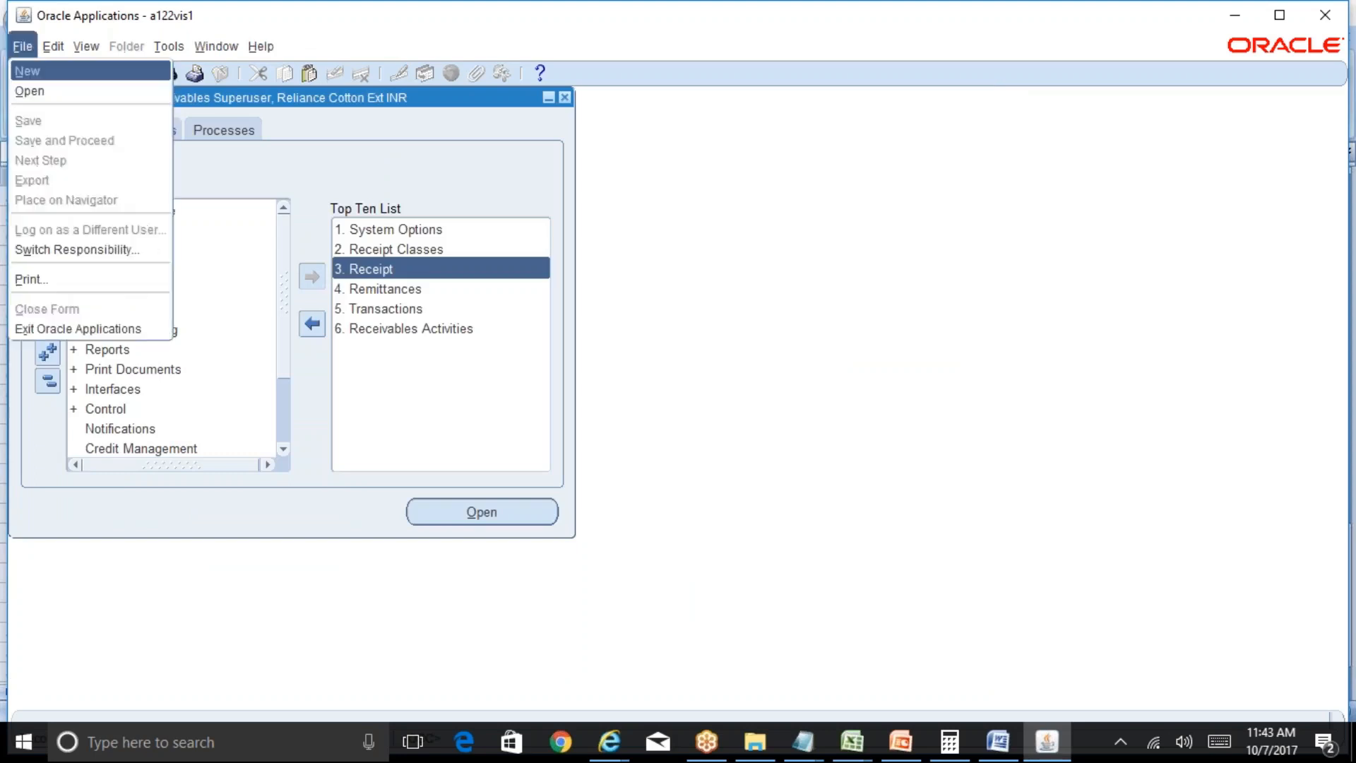
key("w")
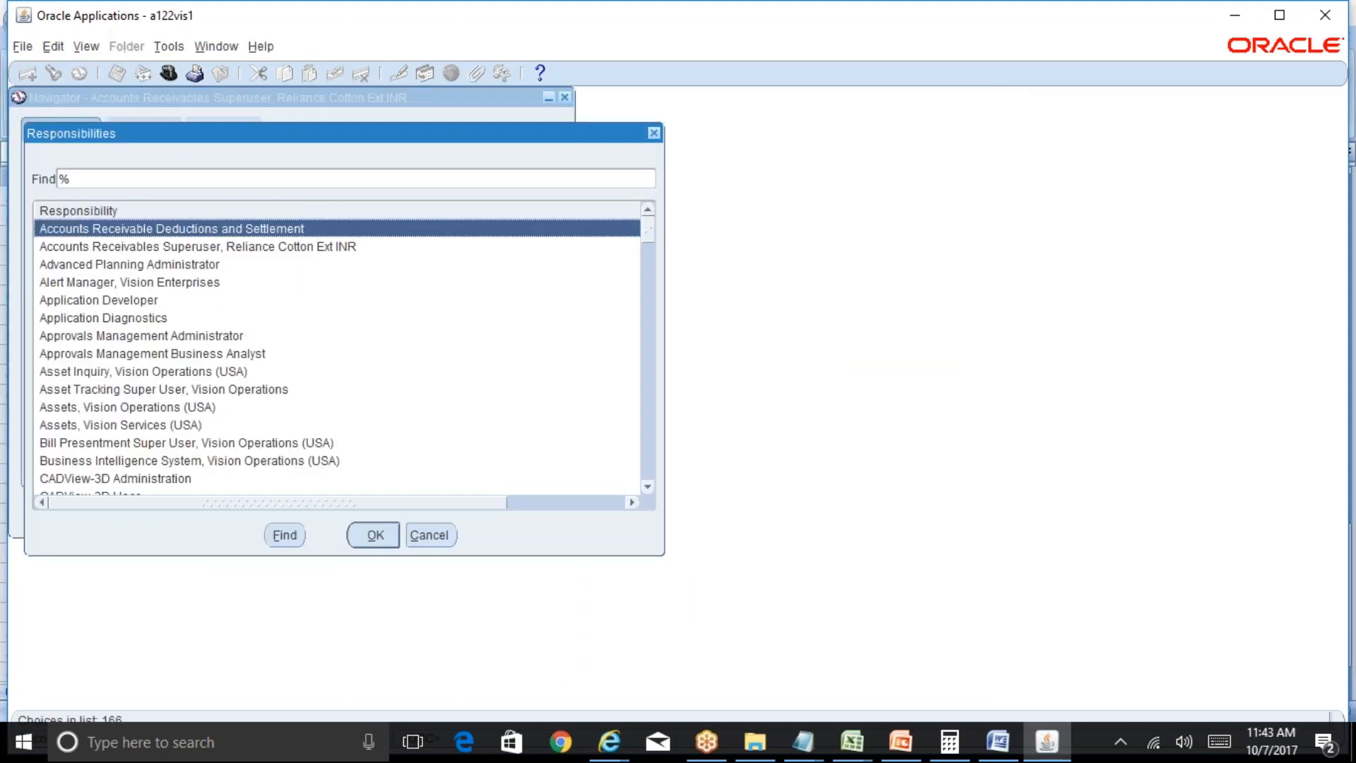
type("c")
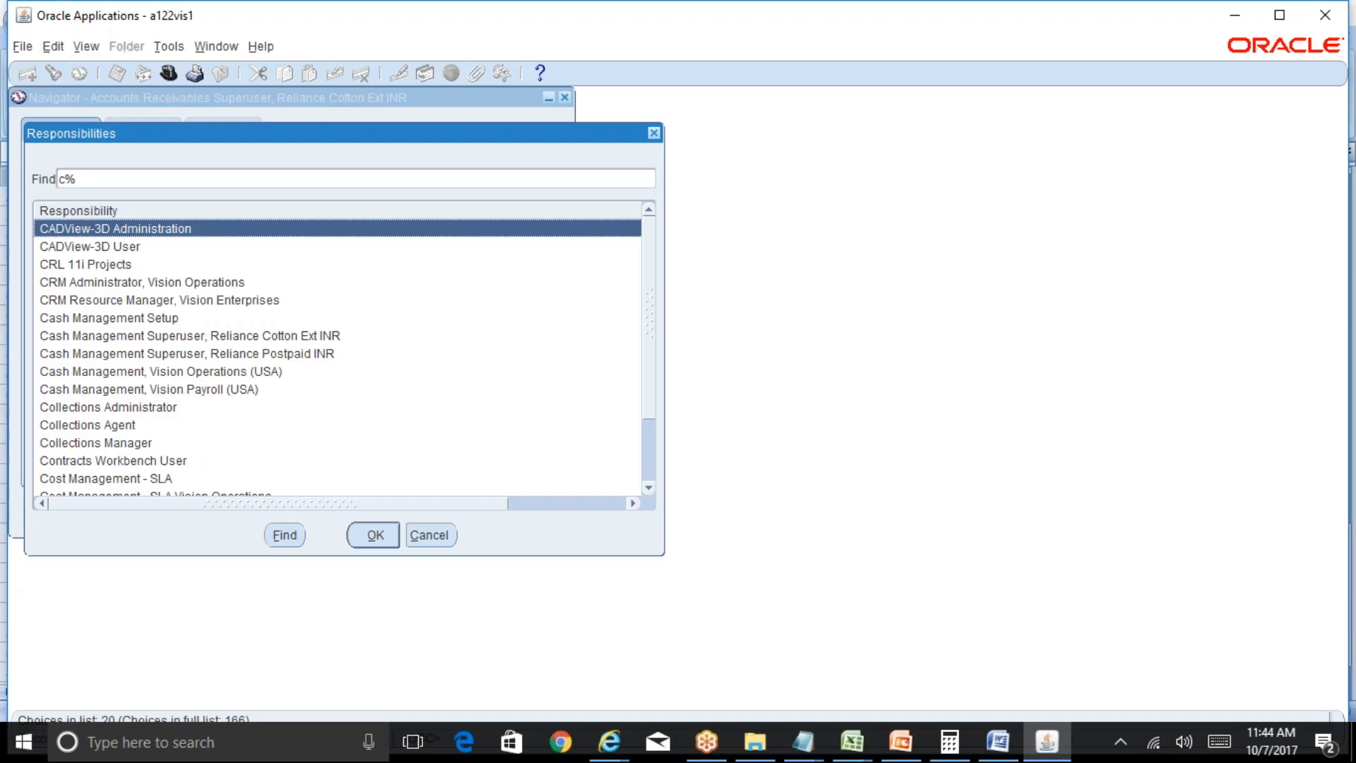
key("Down")
key("Down")
key("Down")
key("Down")
key("Down")
key("Down")
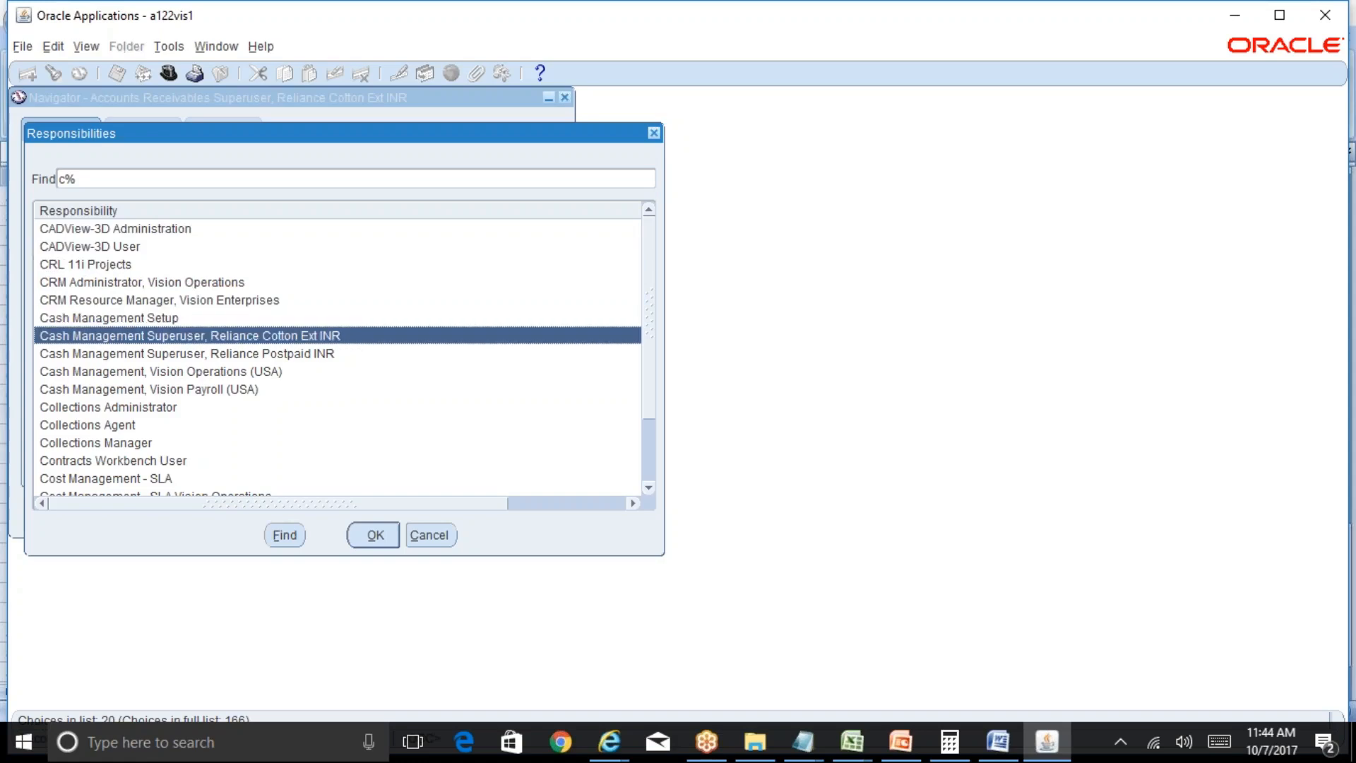
key("Return")
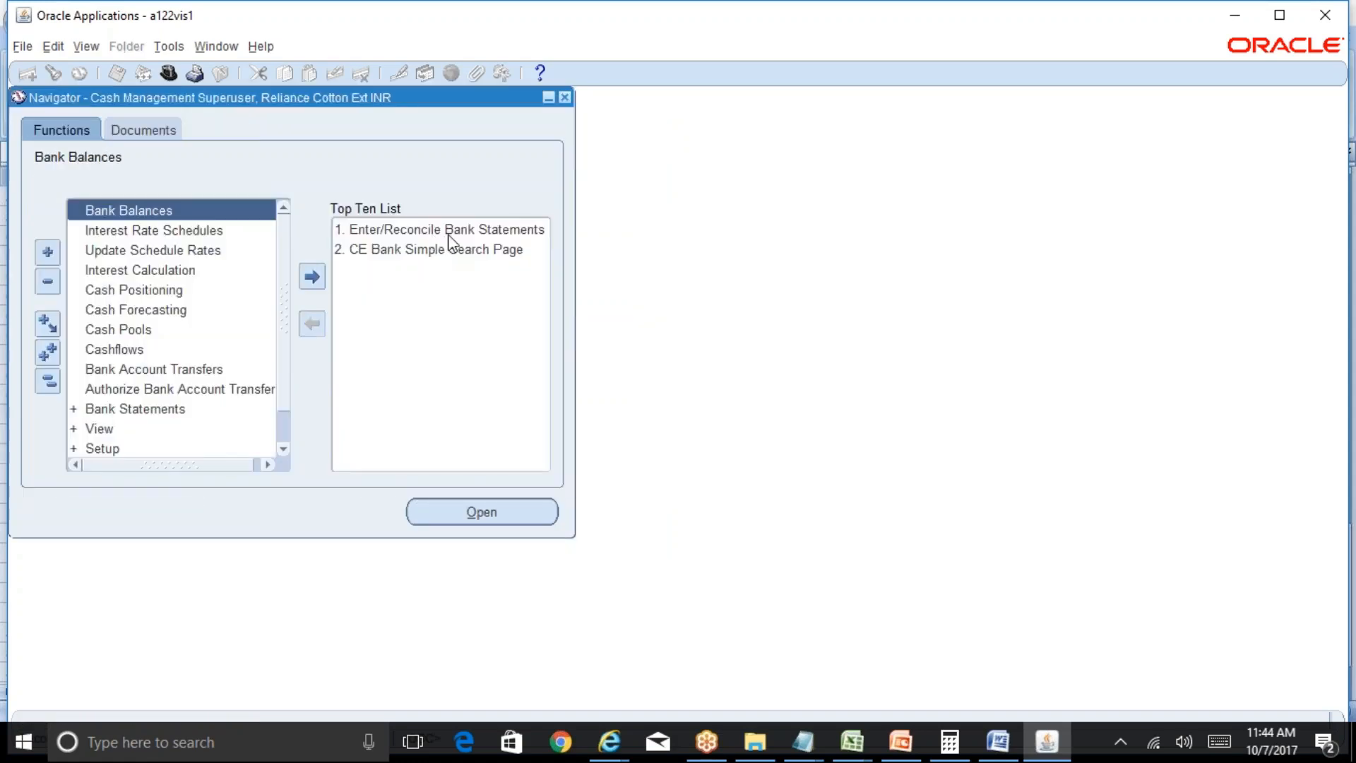
left_click(450, 233)
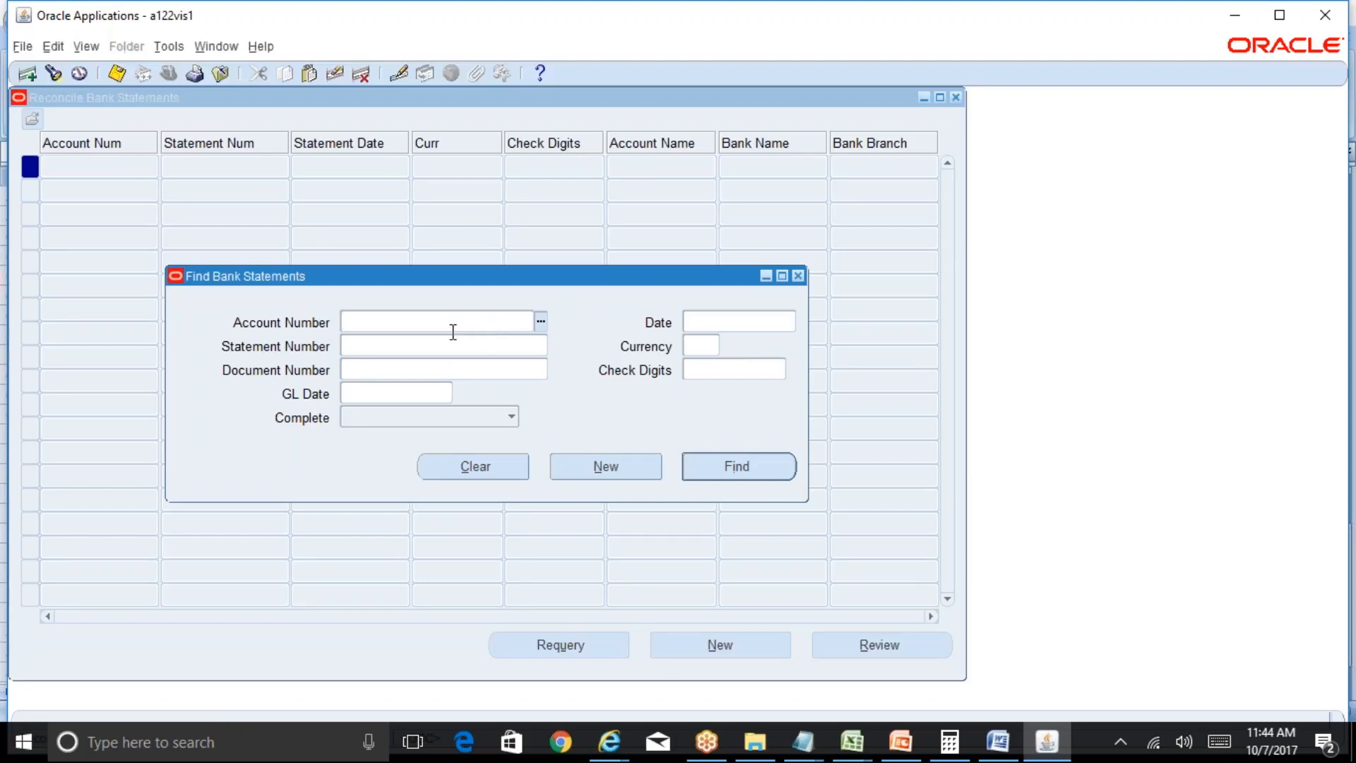
left_click(799, 276)
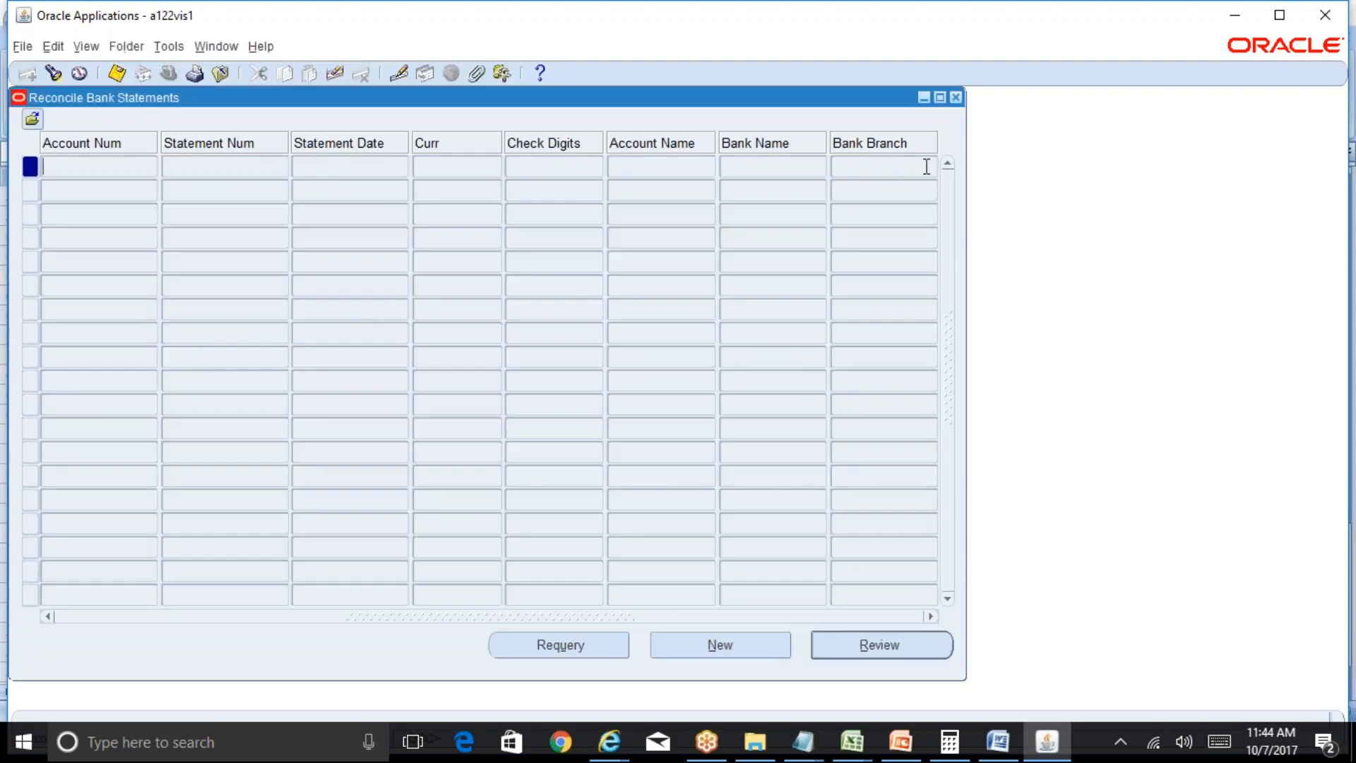
left_click(956, 98)
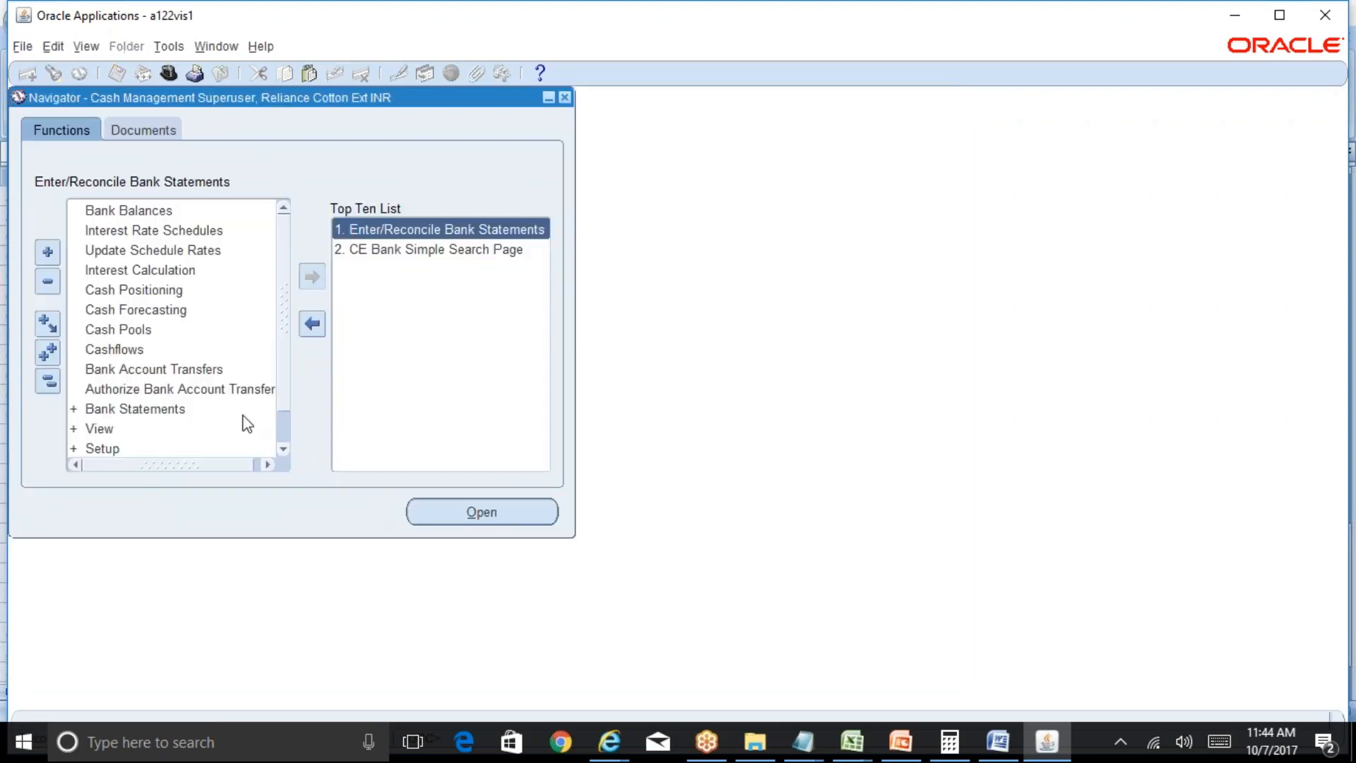
Step: Start a new concurrent request, search the programs for %Reco% and choose AutoReconciliation
left_click(86, 47)
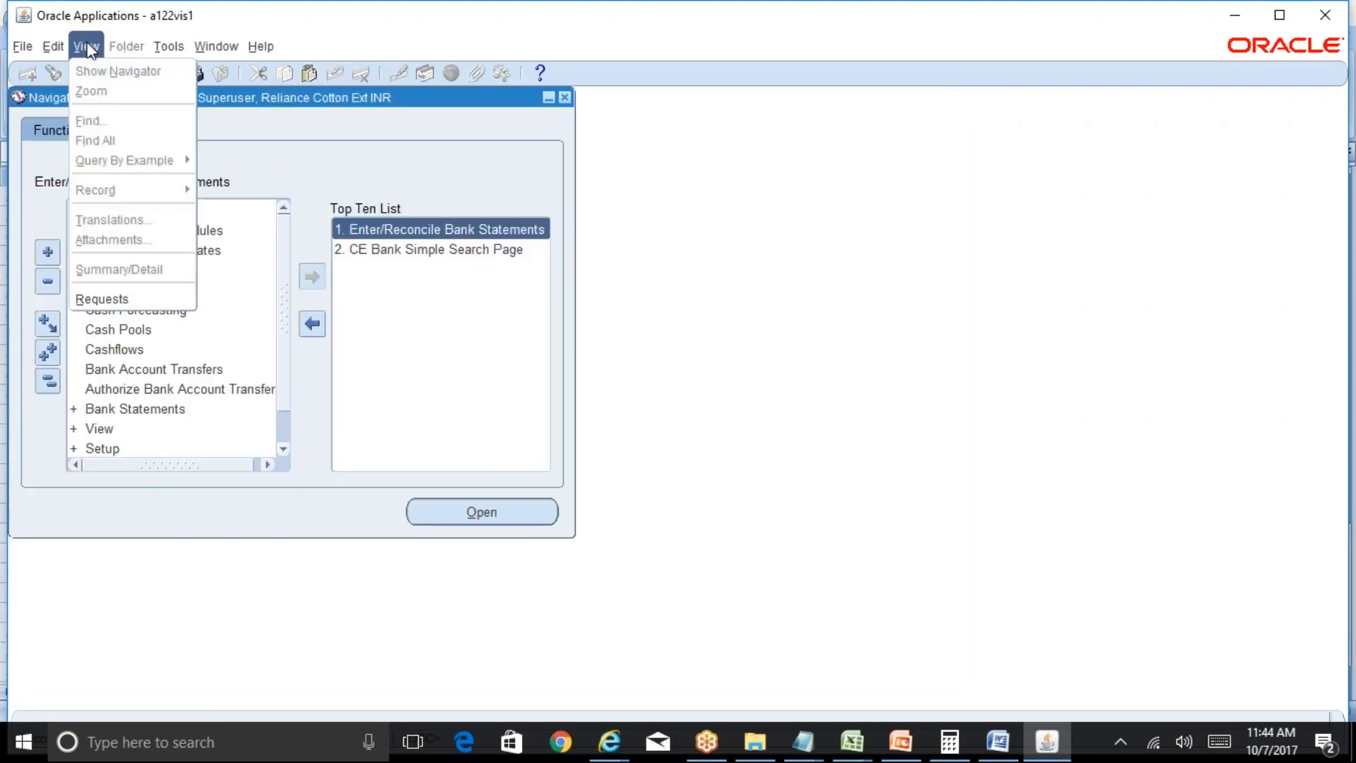
left_click(138, 300)
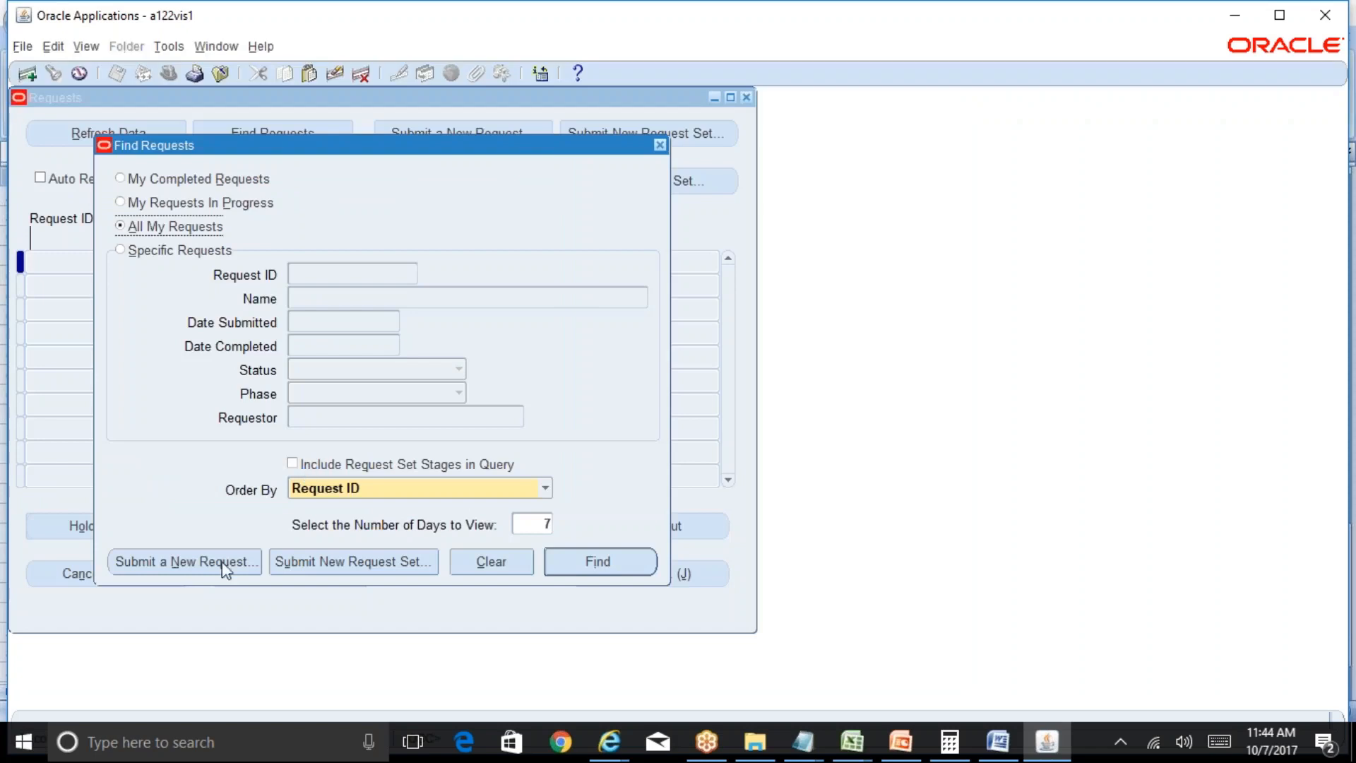
left_click(227, 565)
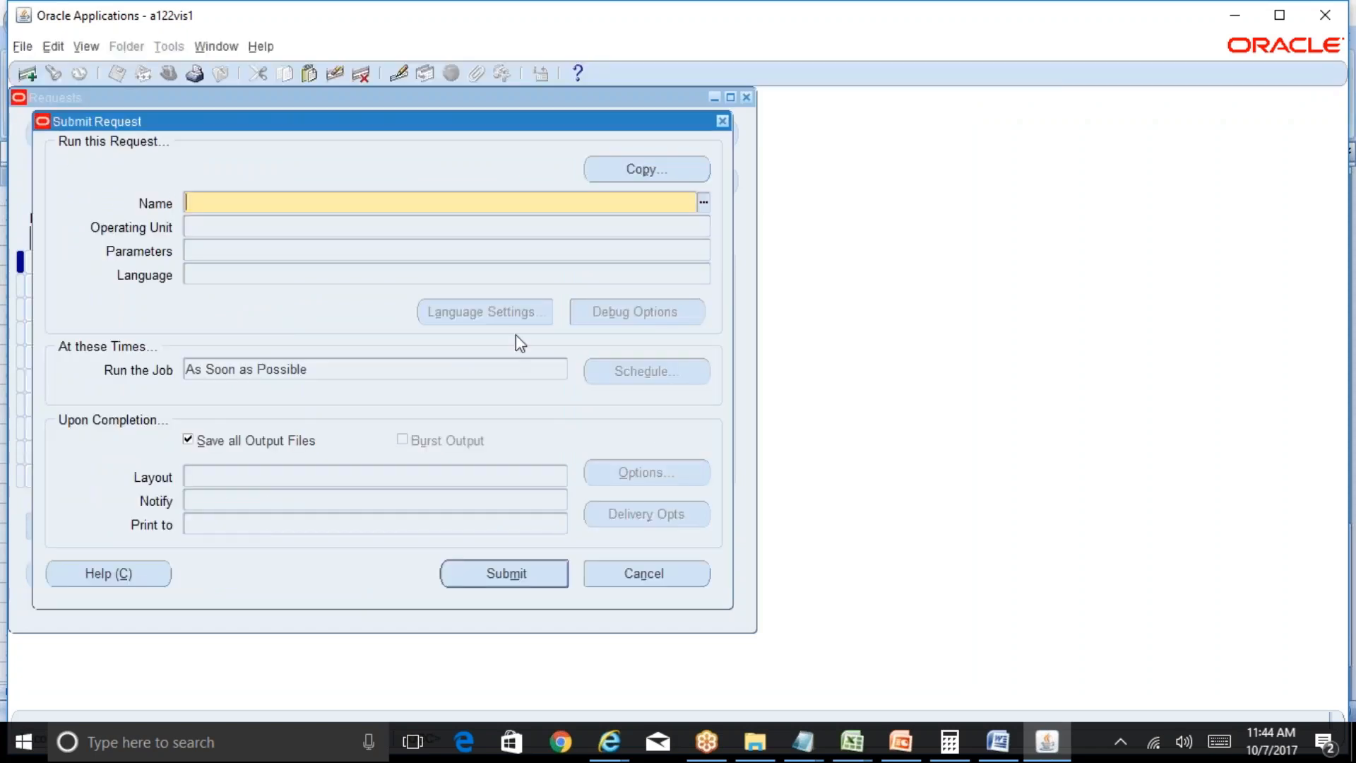
type("%Reco%")
key("Tab")
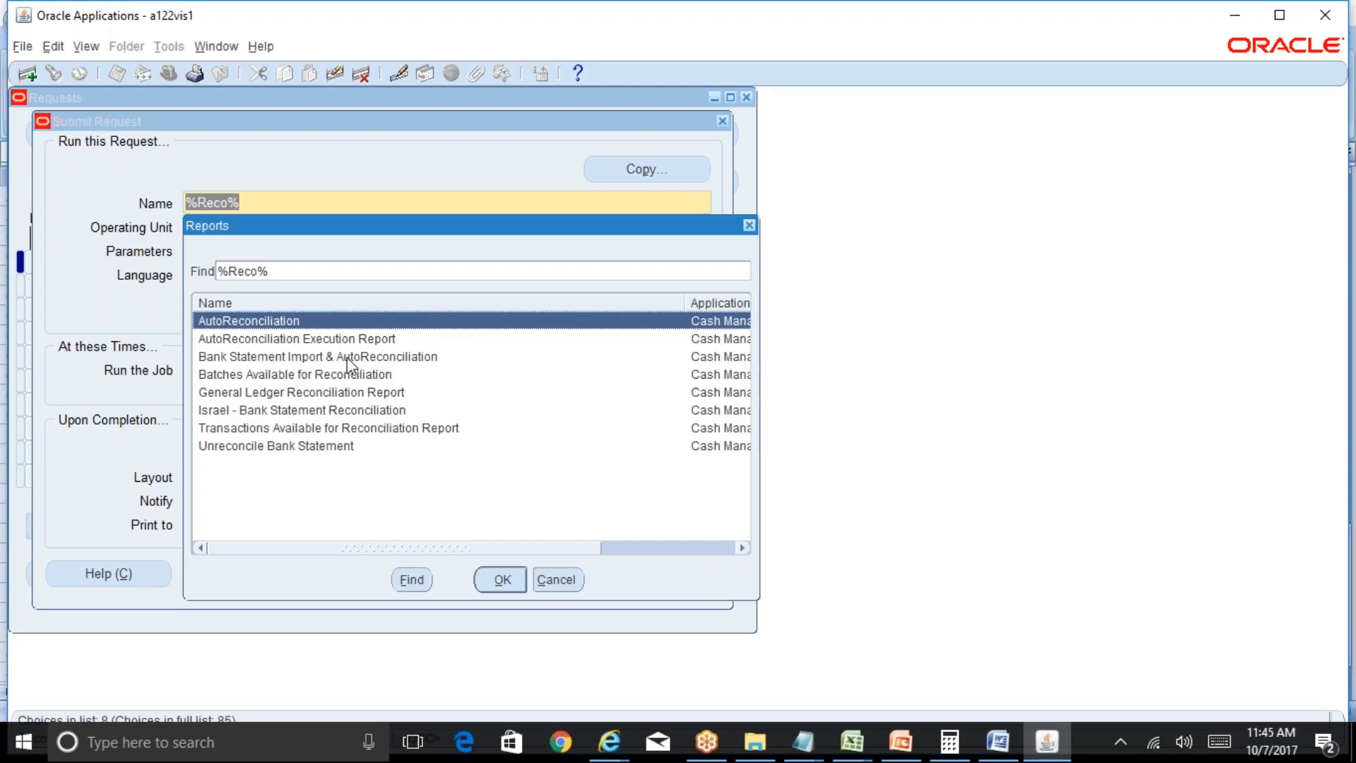
double_click(288, 320)
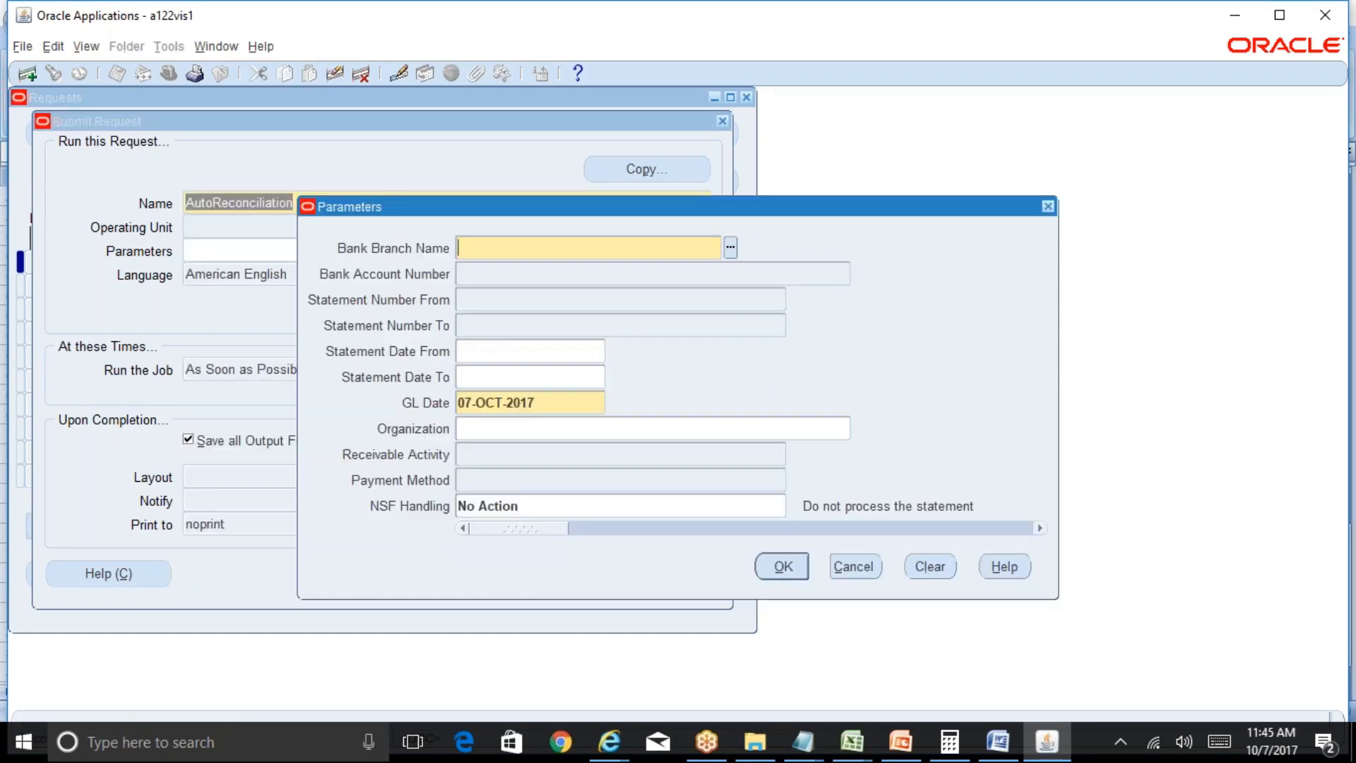
Step: Set the AutoReconciliation parameters to bank branch ICICI_DSNR, the ICICI_Current account and statement number 07-OCT-2017_1 for both From and To
key("ctrl+l")
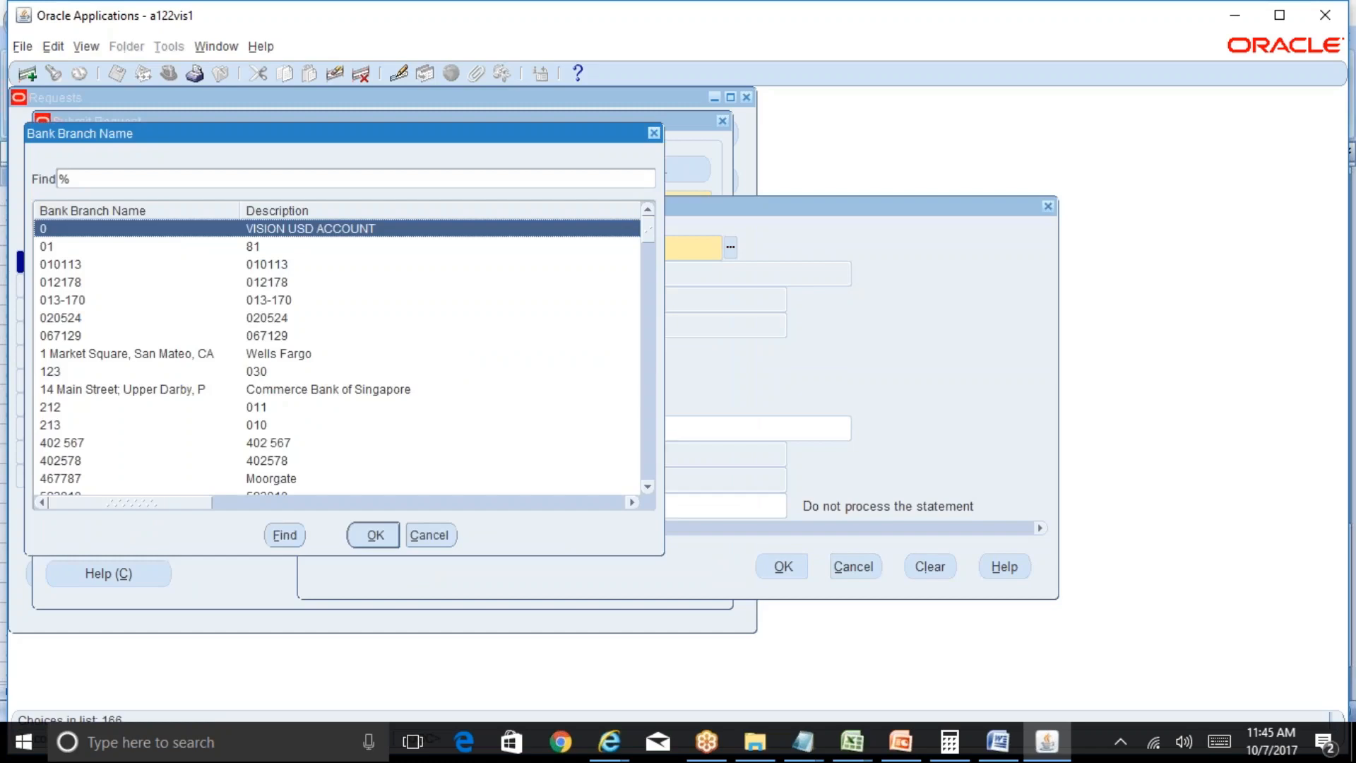
type("ICICI")
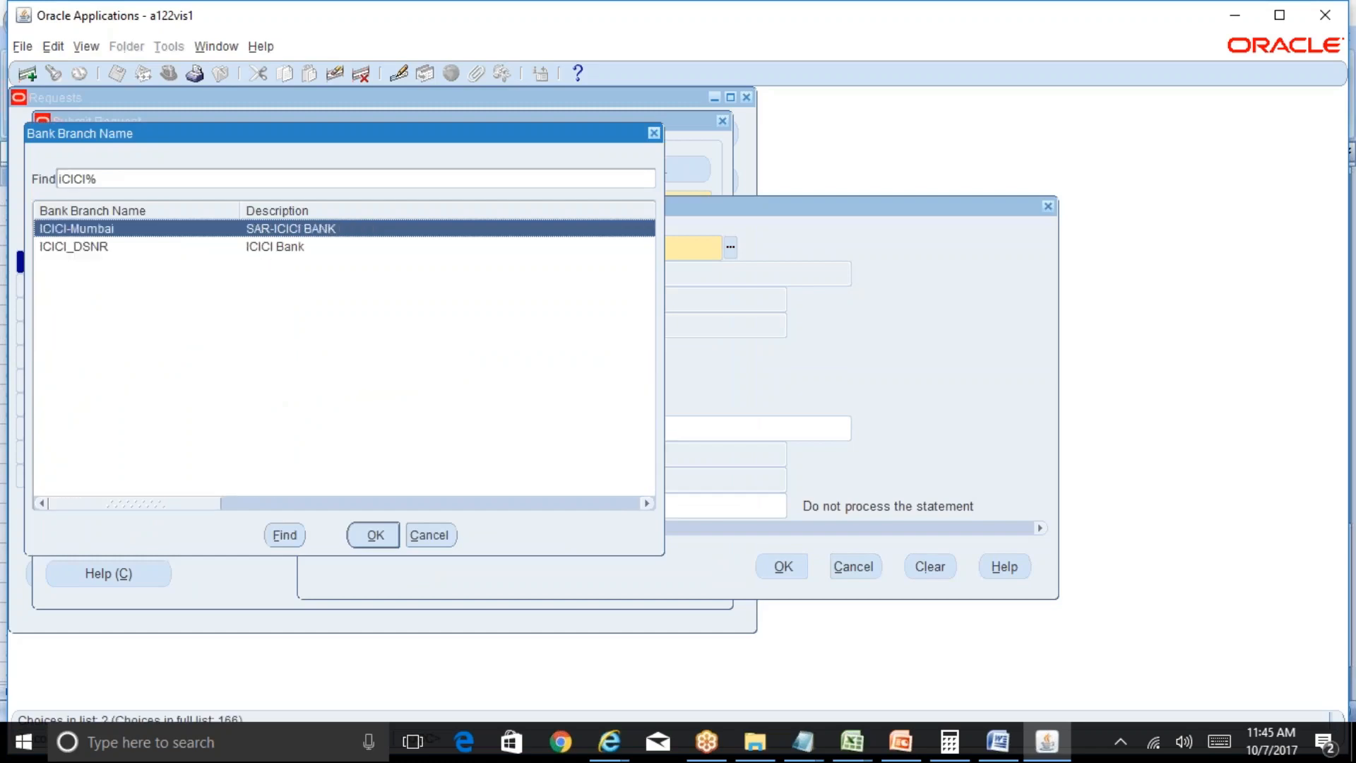
key("Down")
key("Return")
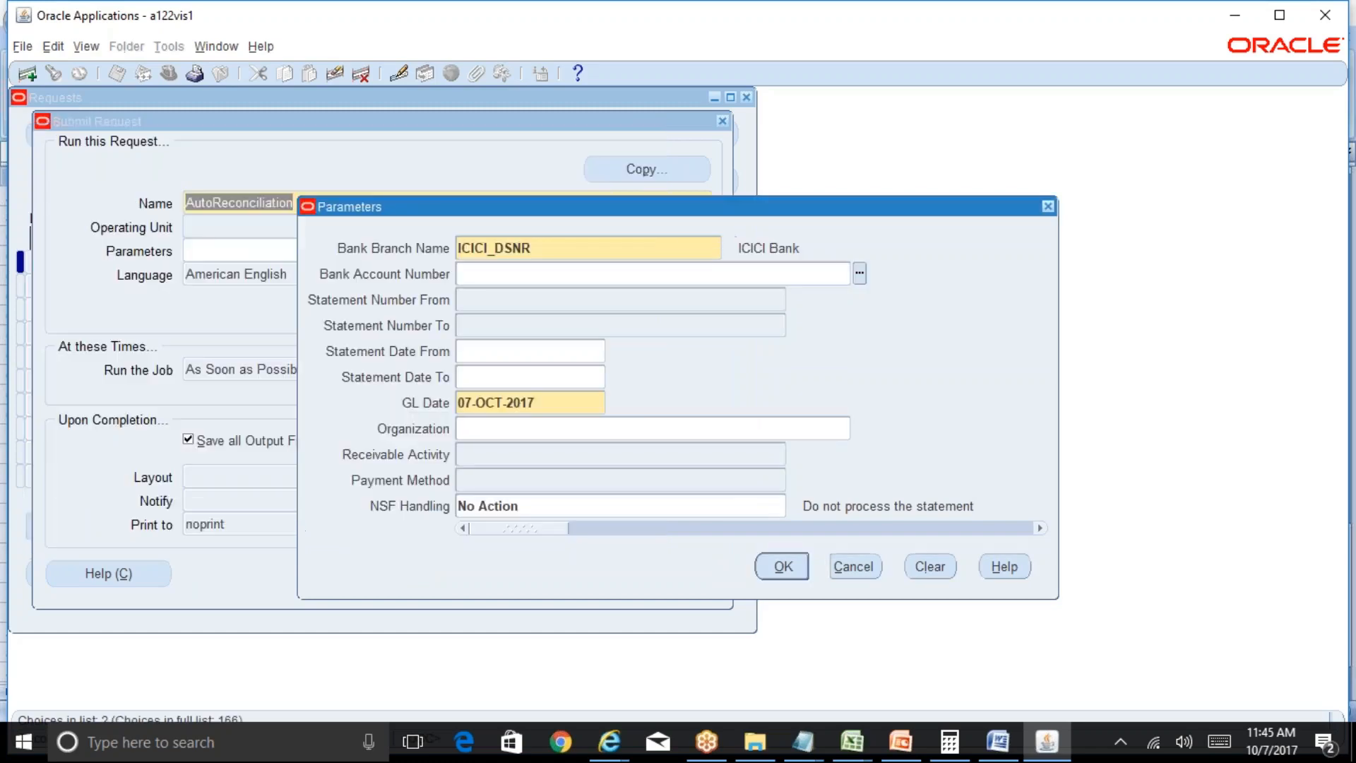
key("Tab")
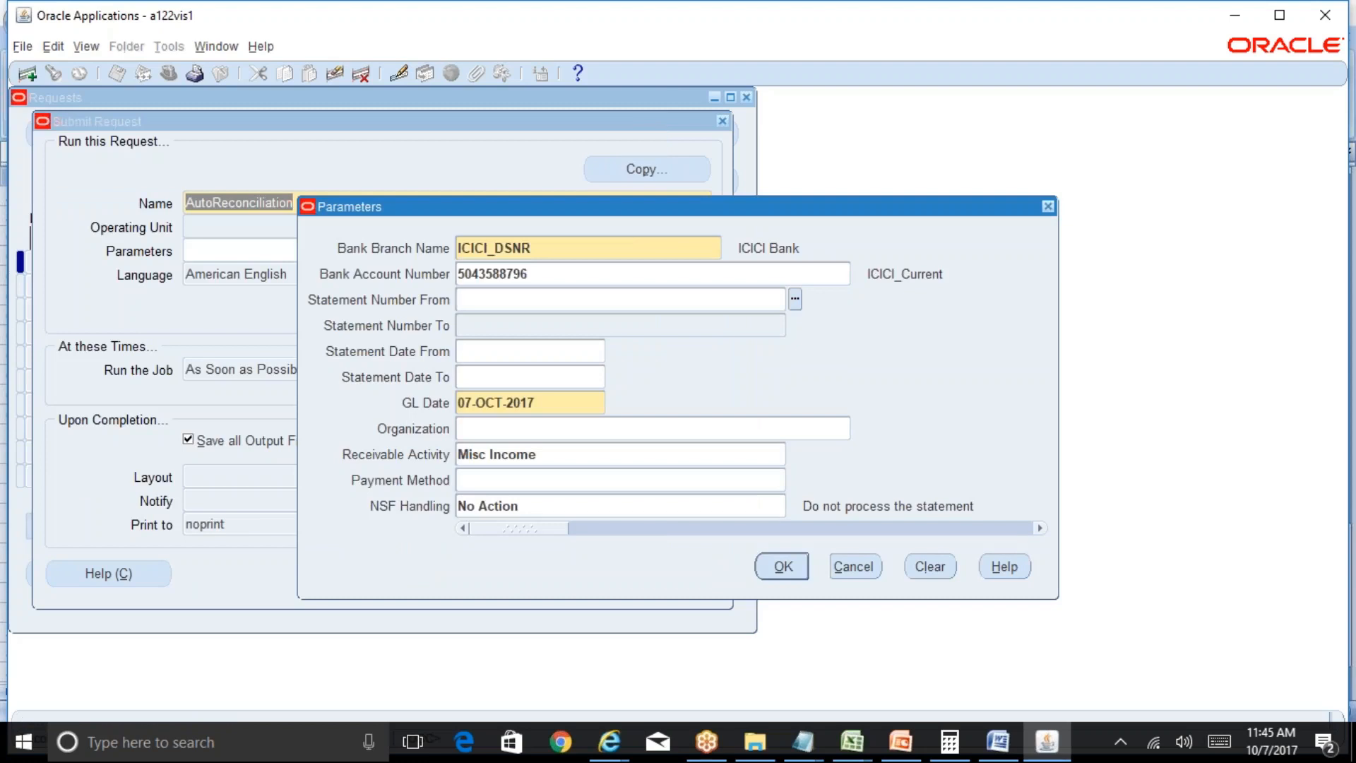
key("ctrl+l")
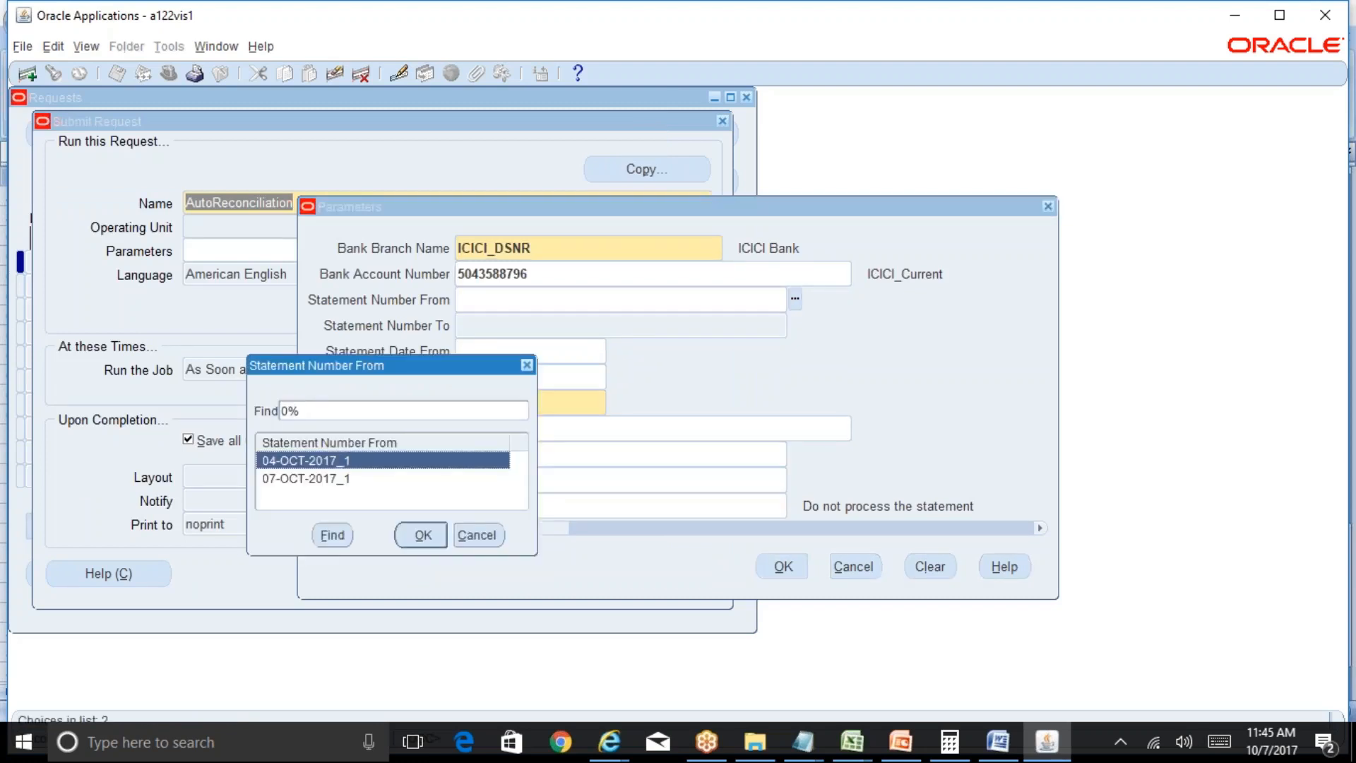
left_click(306, 479)
key("Return")
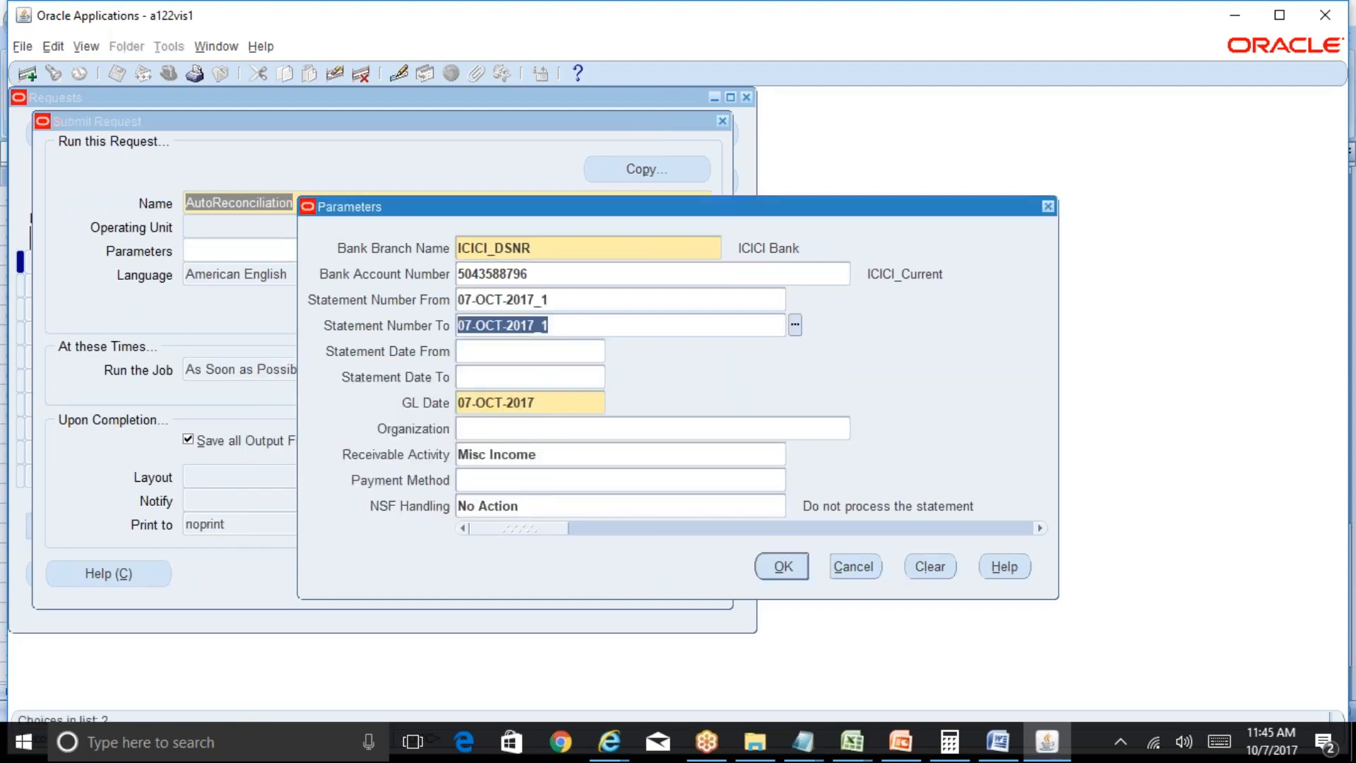
left_click(786, 566)
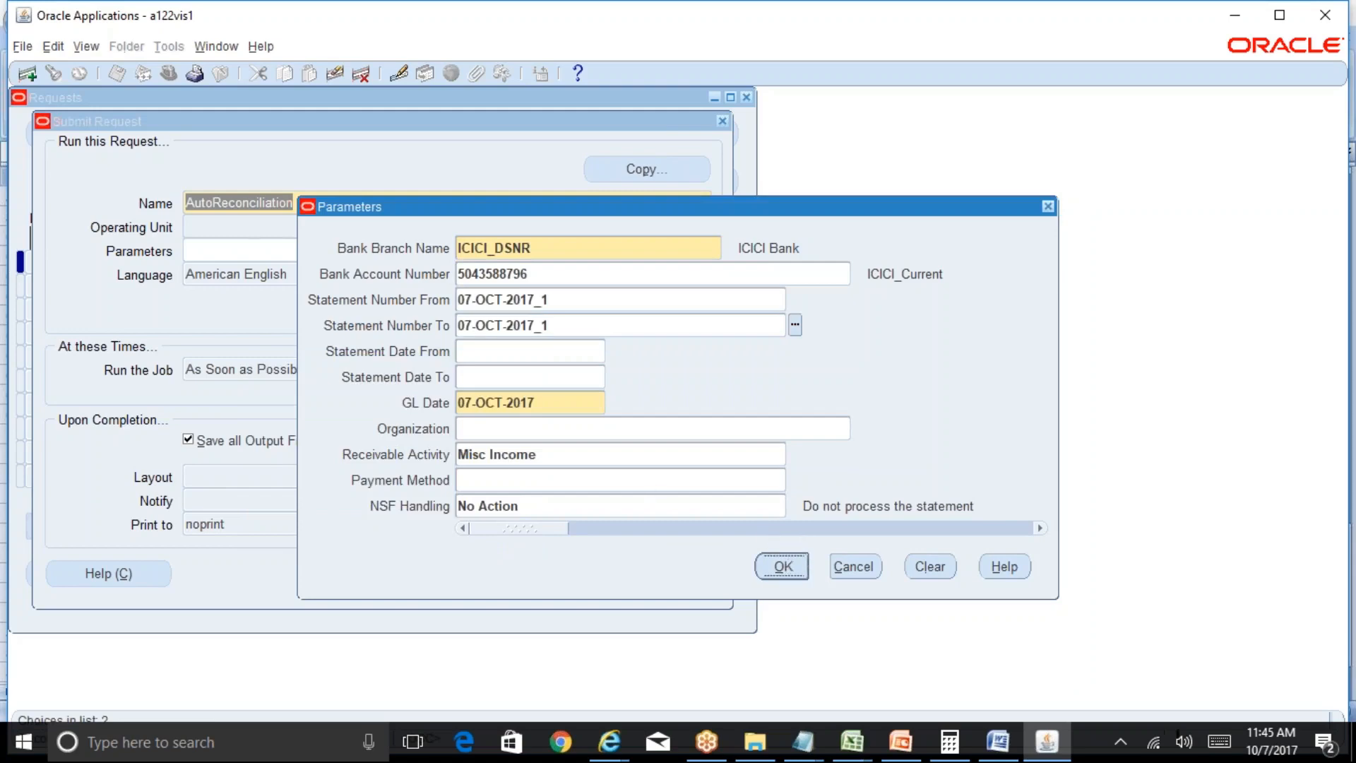
Step: Submit the AutoReconciliation request without adding another one, and refresh the requests list to track its progress
key("Return")
left_click(734, 456)
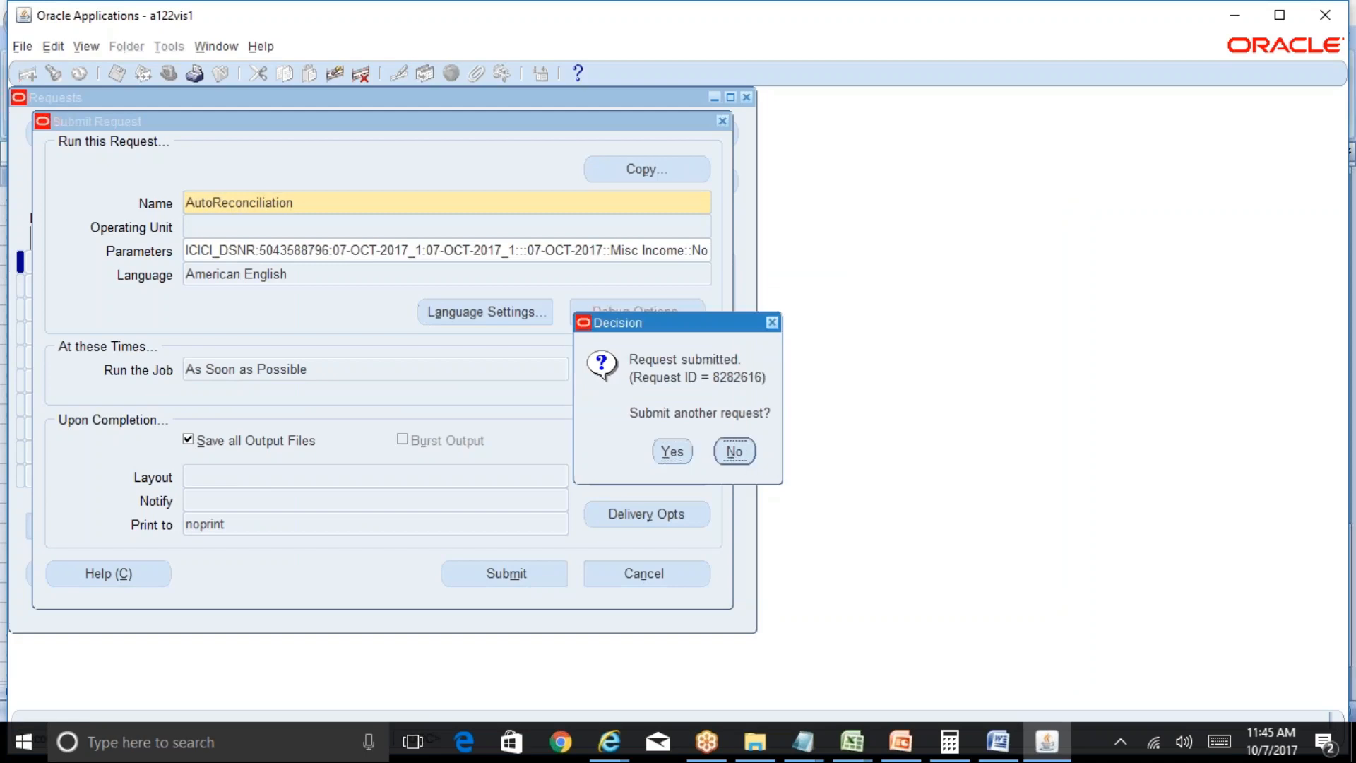
left_click(629, 549)
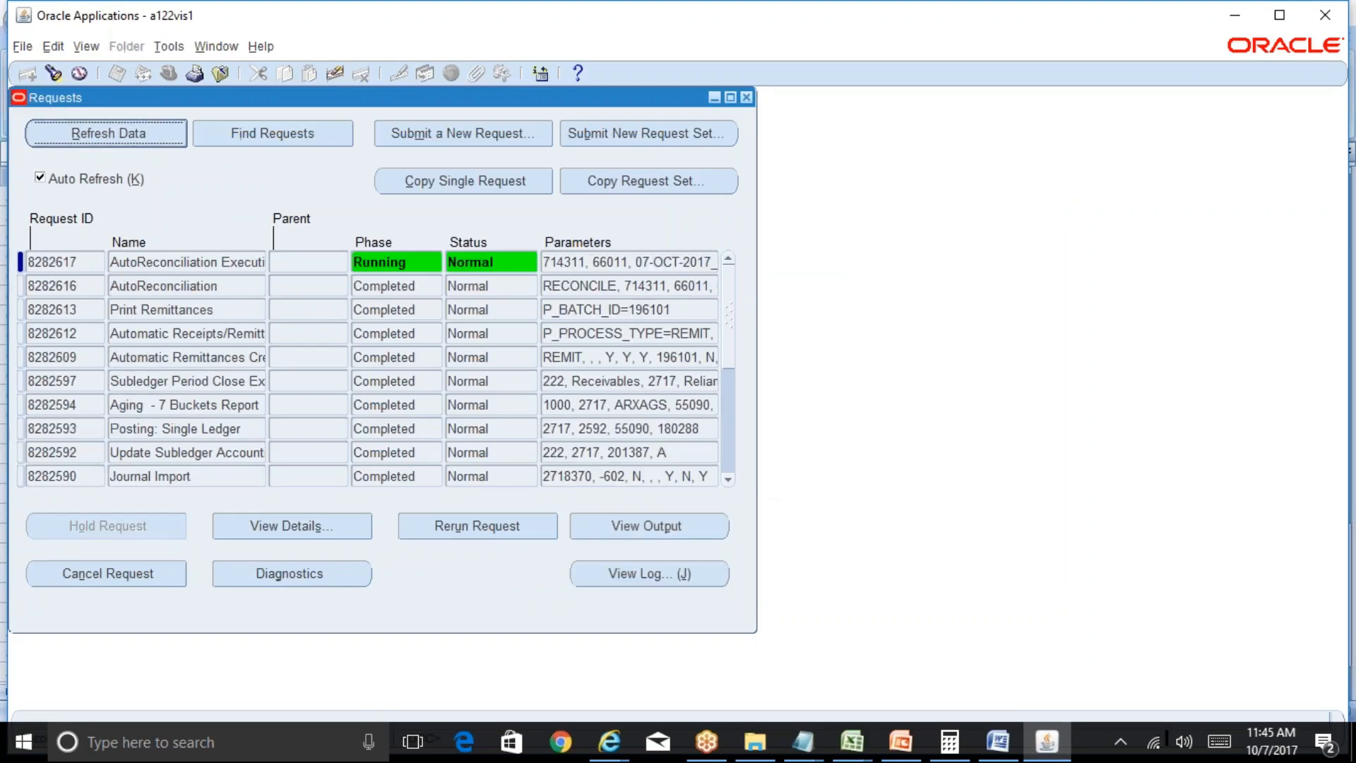
left_click(212, 286)
left_click(168, 269)
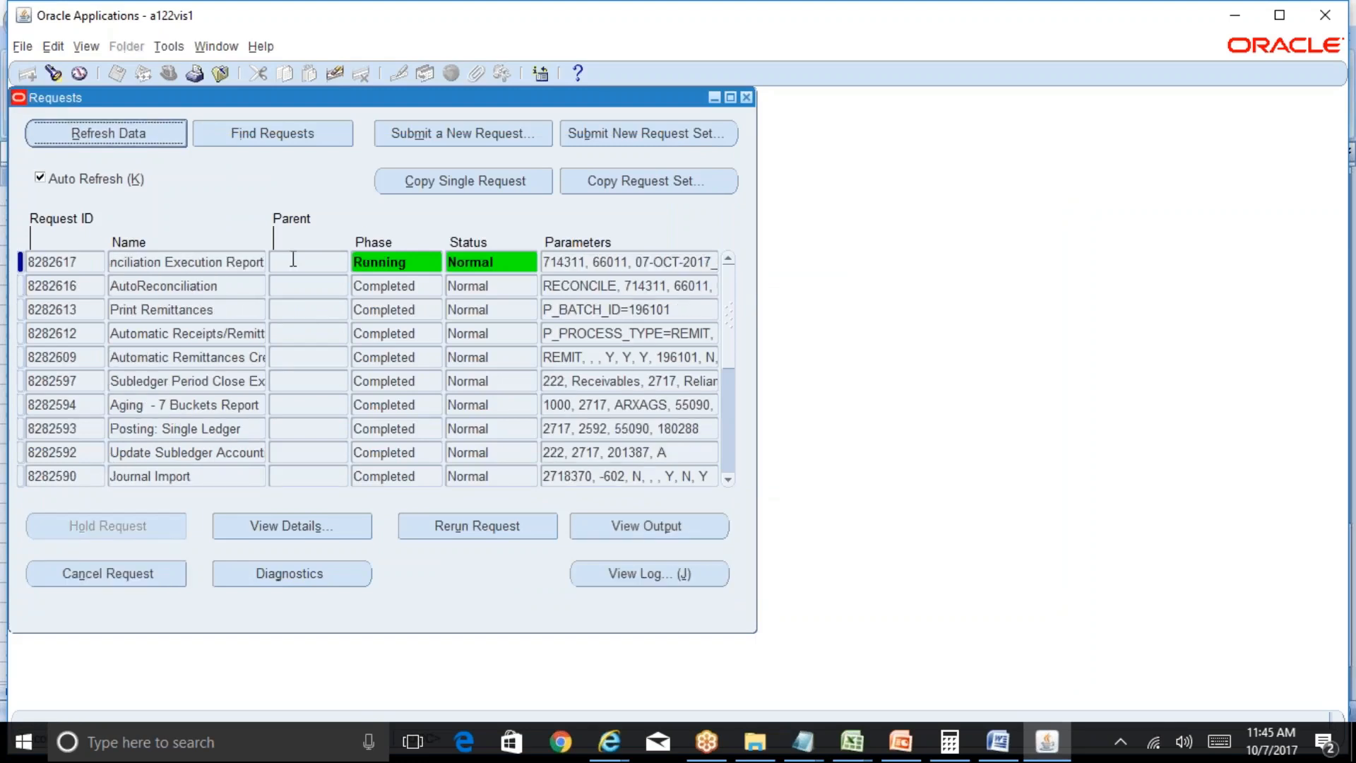
left_click(121, 135)
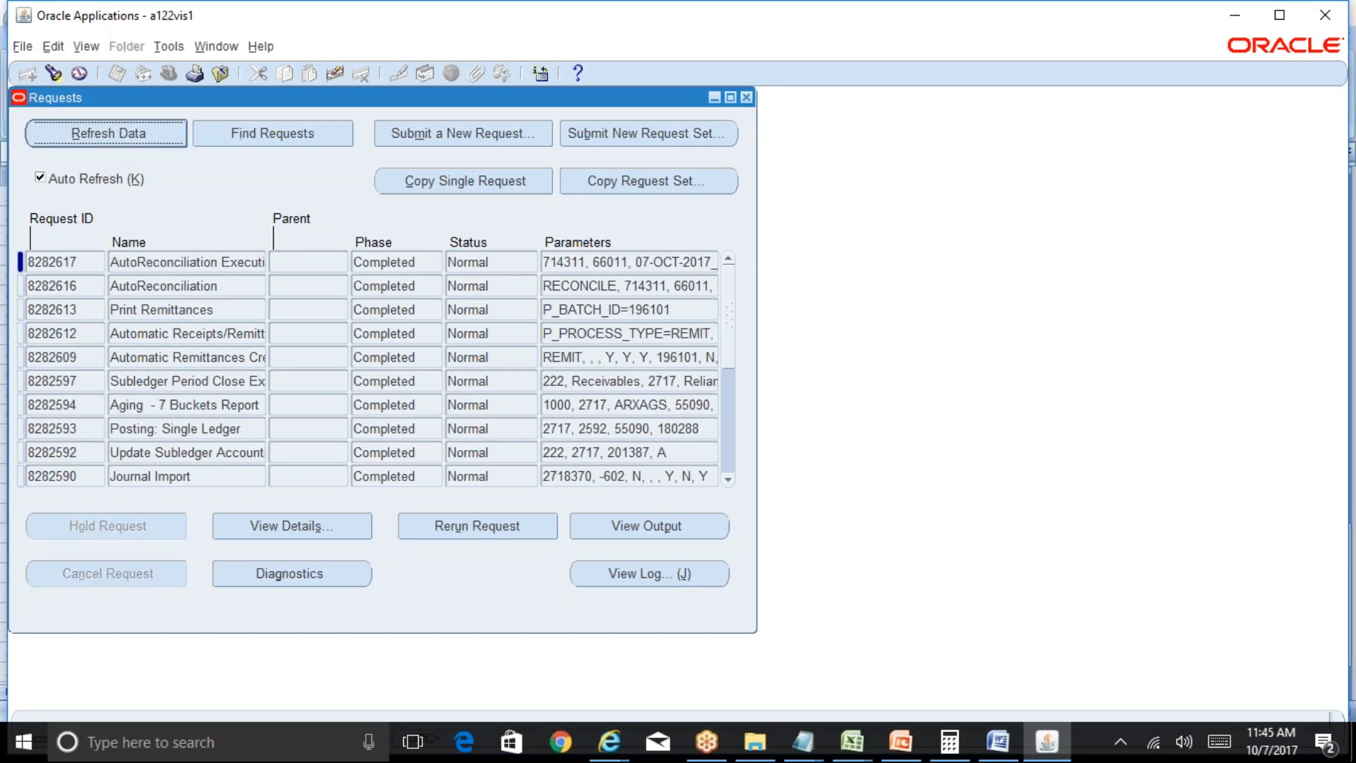
Step: View the output of the AutoReconciliation Execution Report request and return to the Requests window
left_click(207, 263)
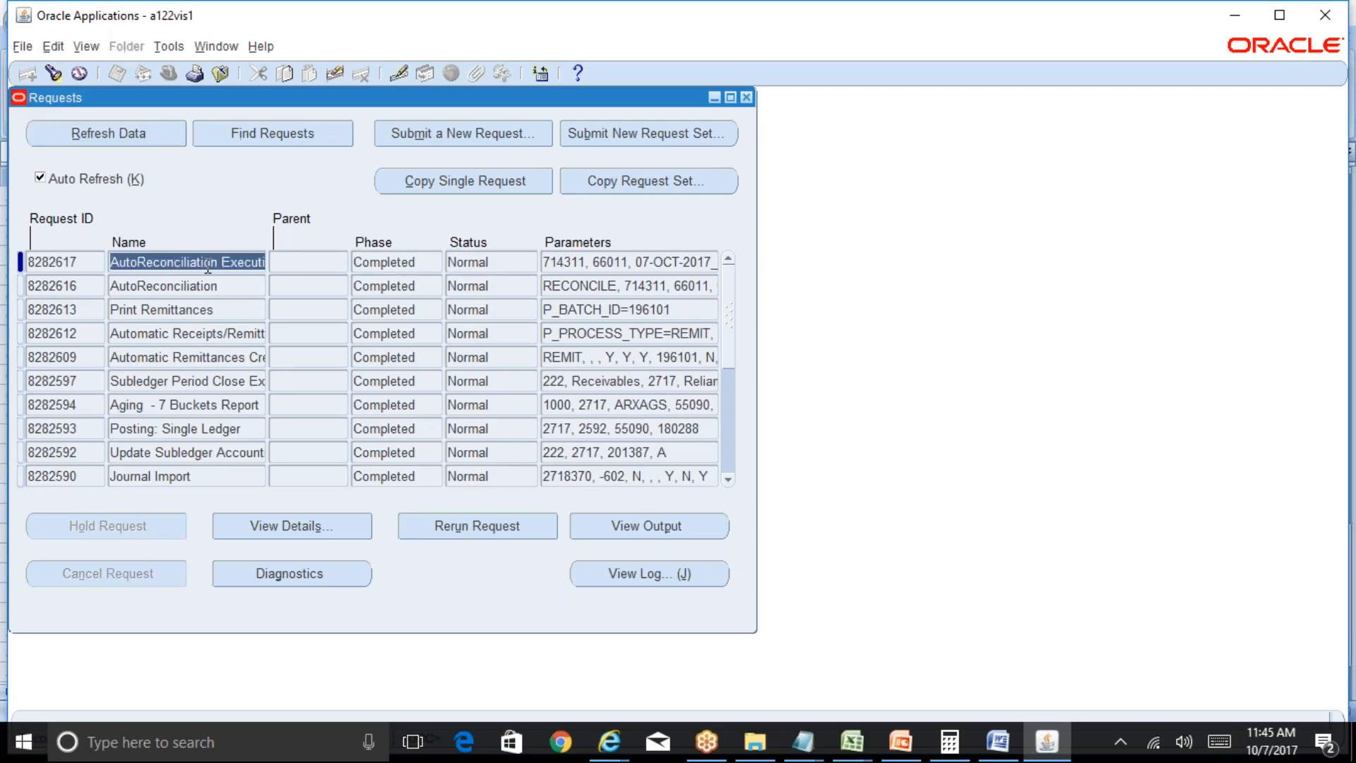
left_click(631, 530)
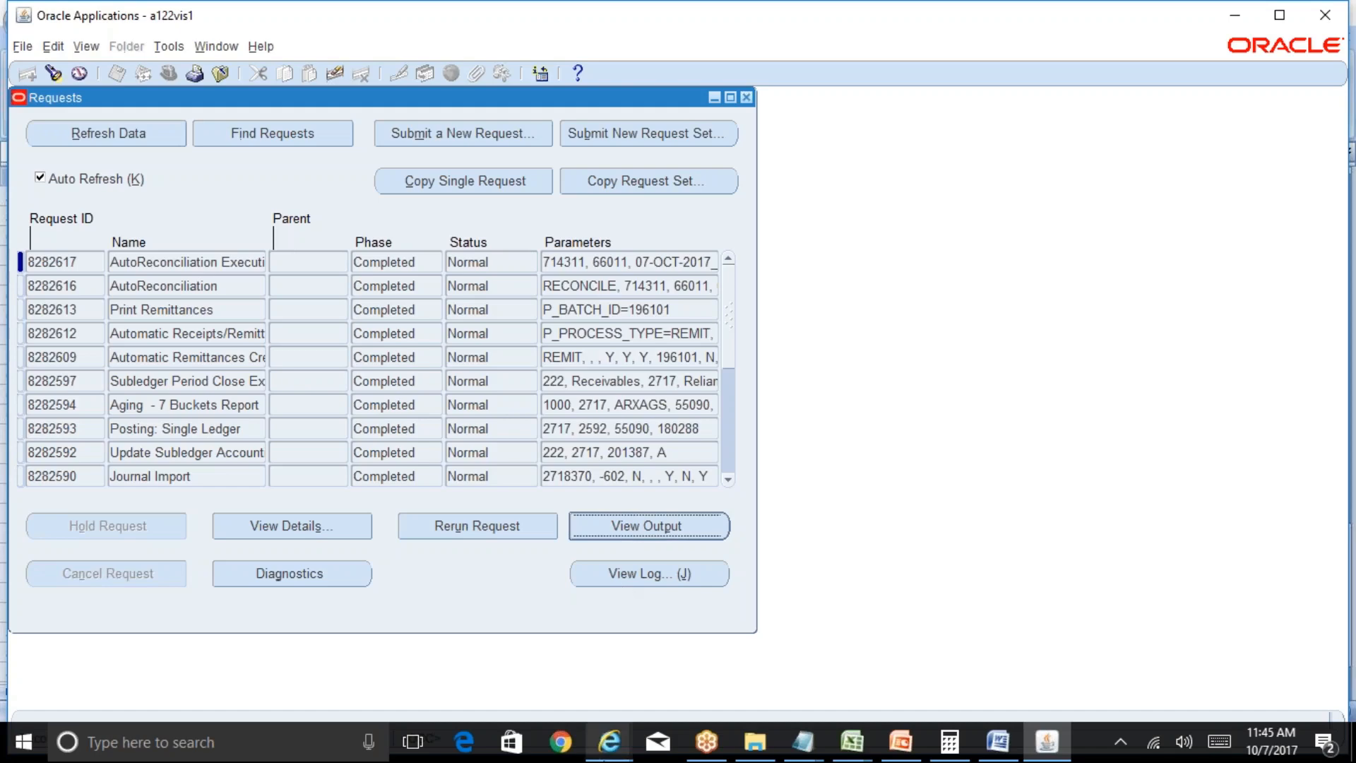
mouse_move(618, 752)
left_click(812, 657)
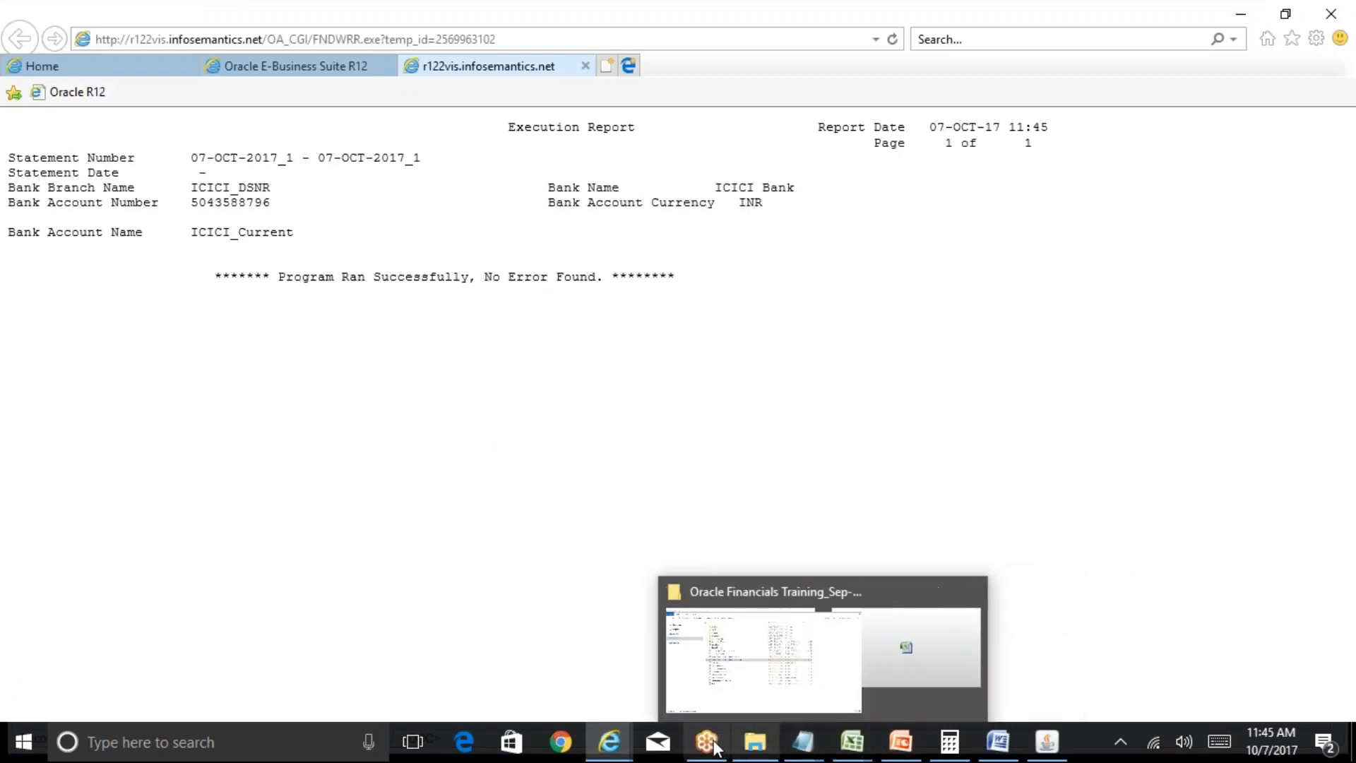
left_click(1060, 747)
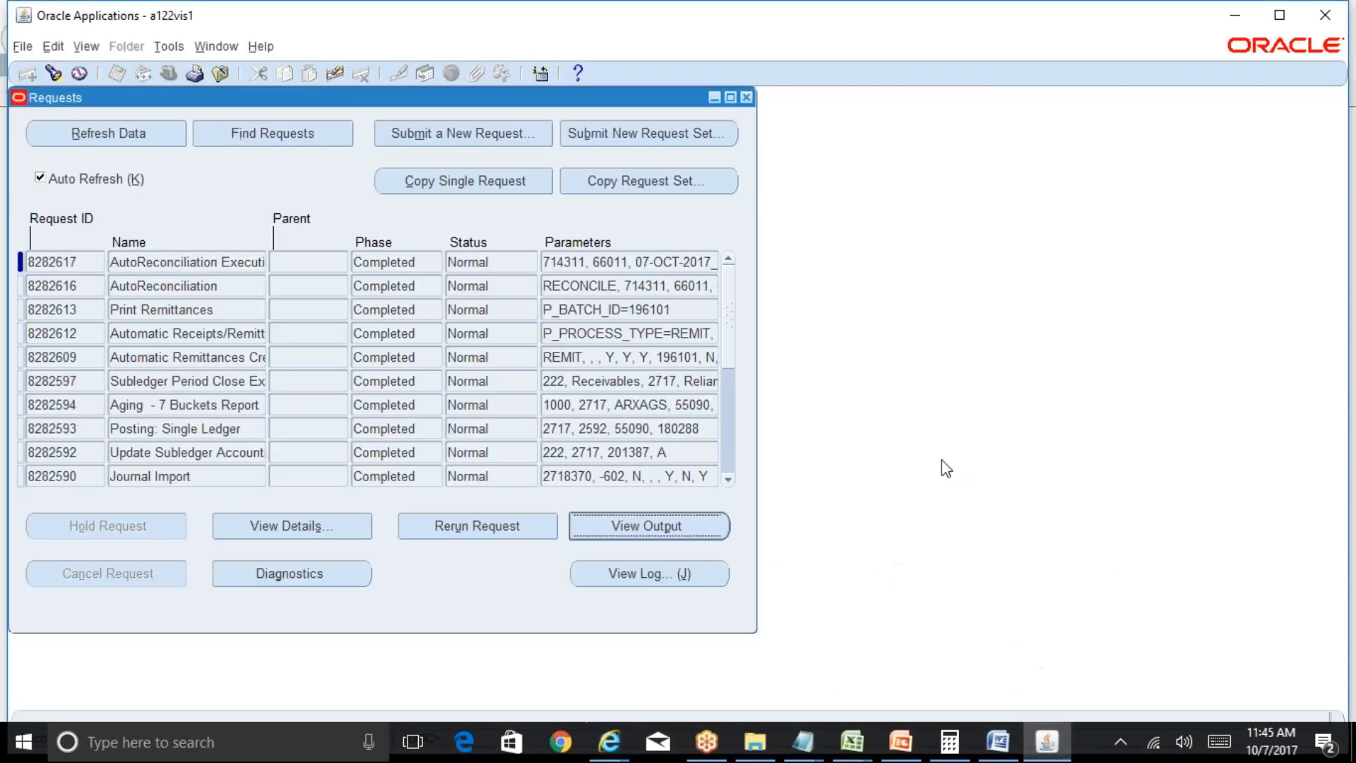
Step: Try to view the output of the AutoReconciliation request itself, dismiss the note and close the Requests window
left_click(237, 293)
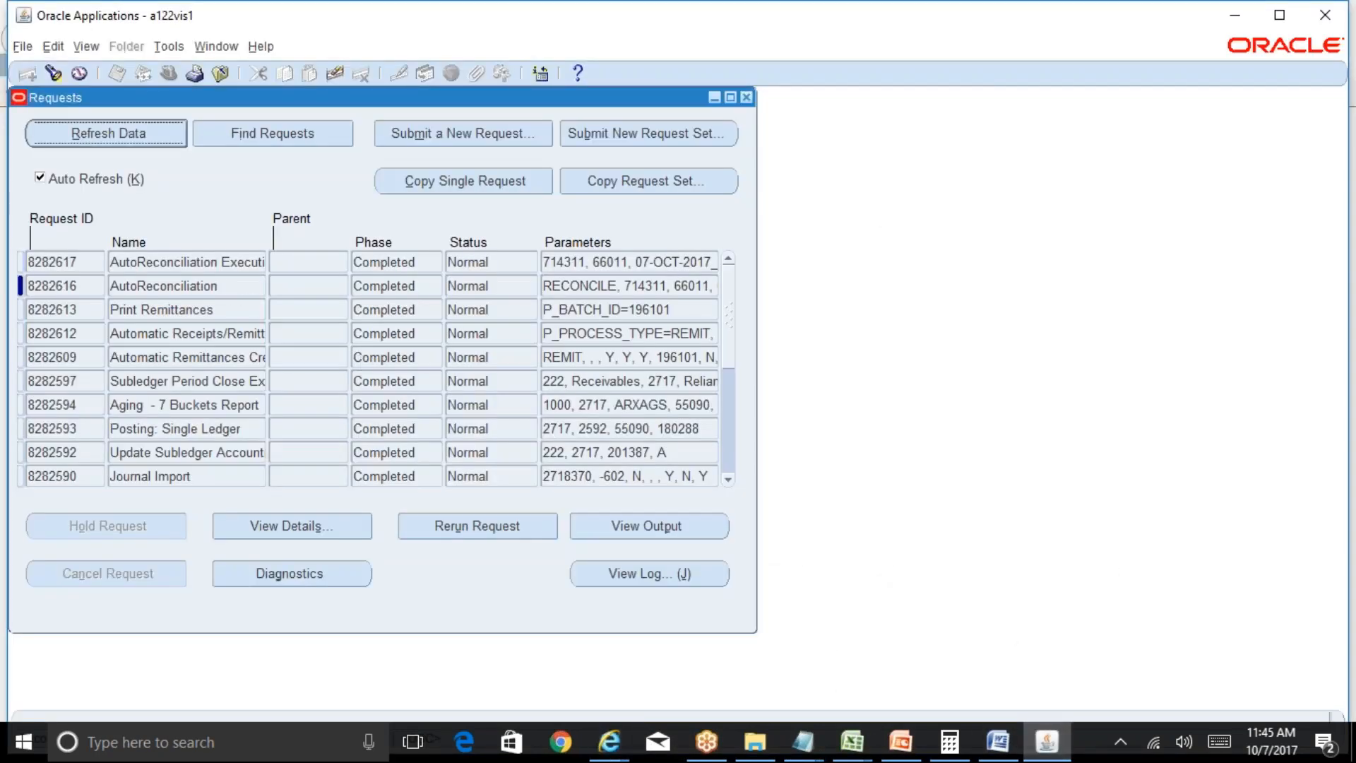
left_click(633, 528)
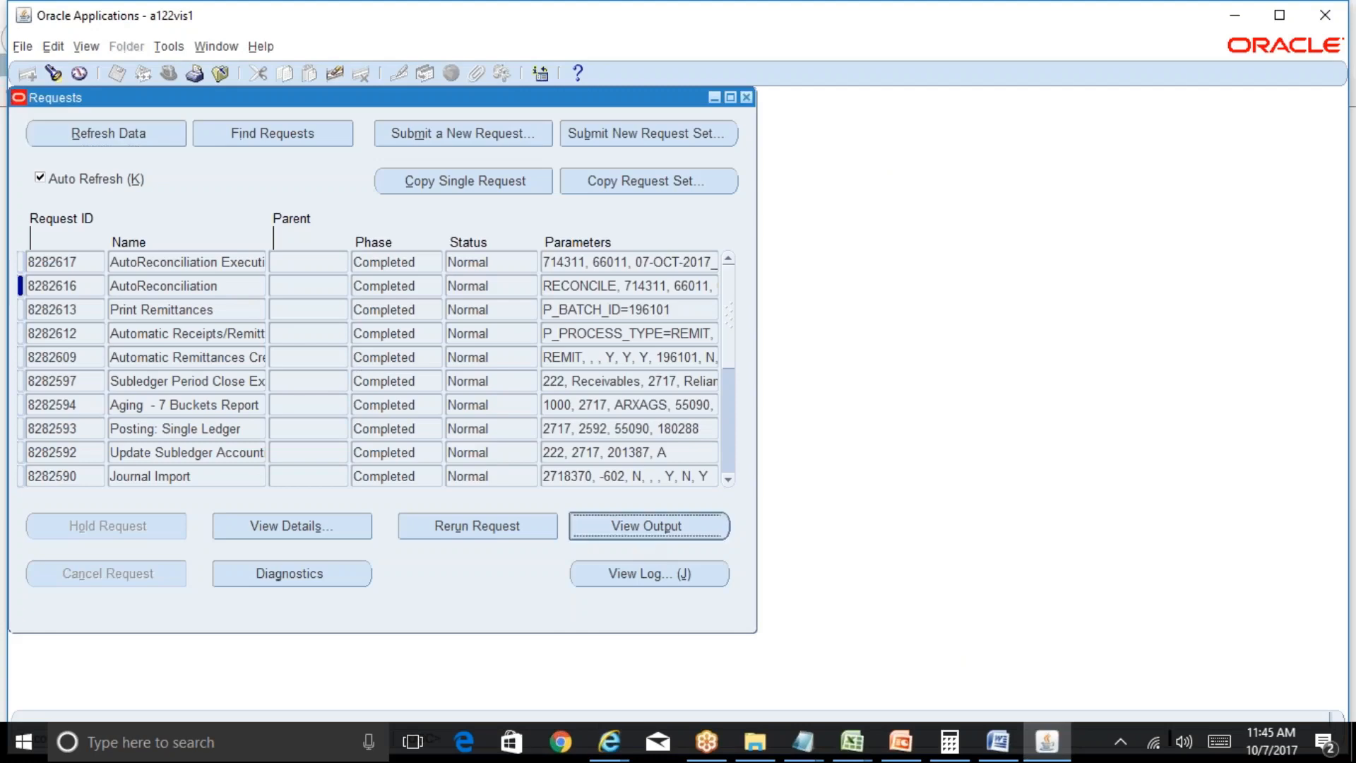
left_click(823, 432)
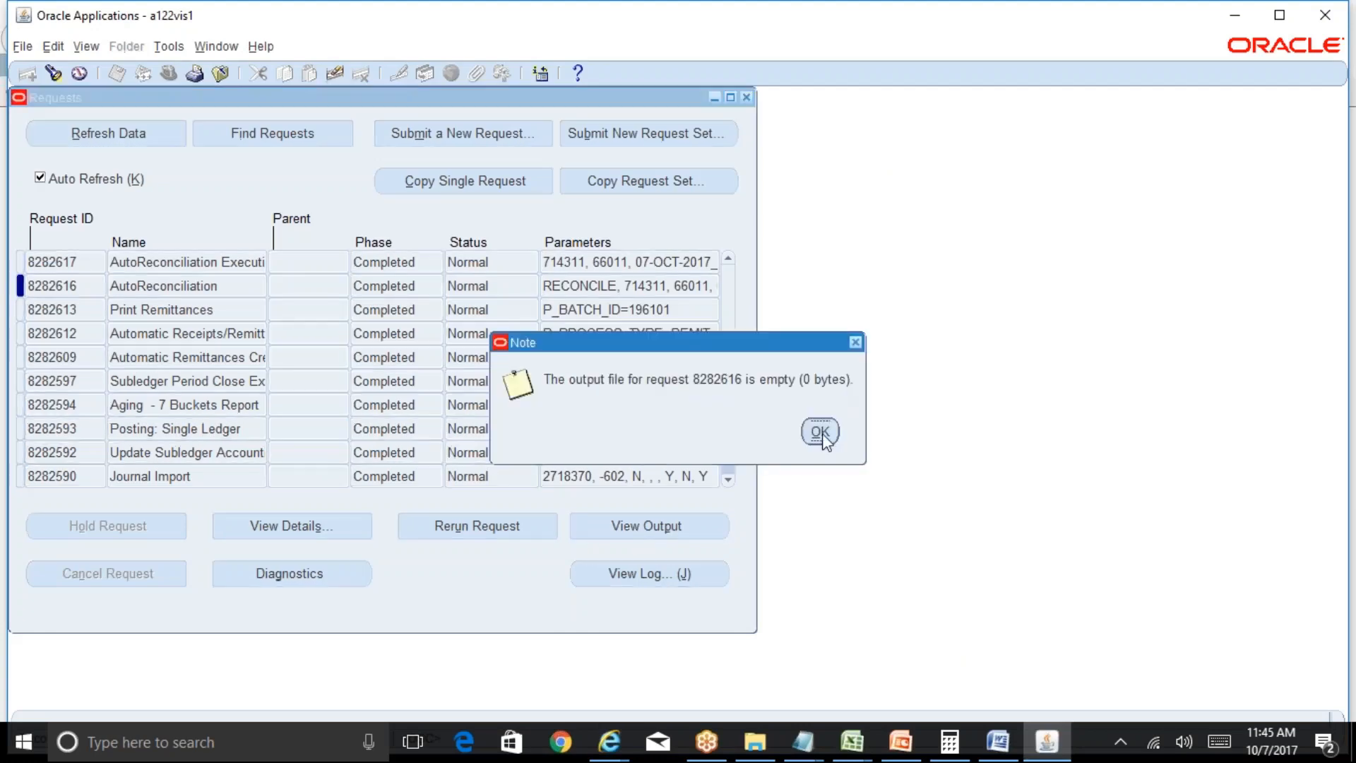
left_click(746, 97)
Step: Open Enter/Reconcile Bank Statements and find the statements of the ICICI_Current INR account
double_click(388, 234)
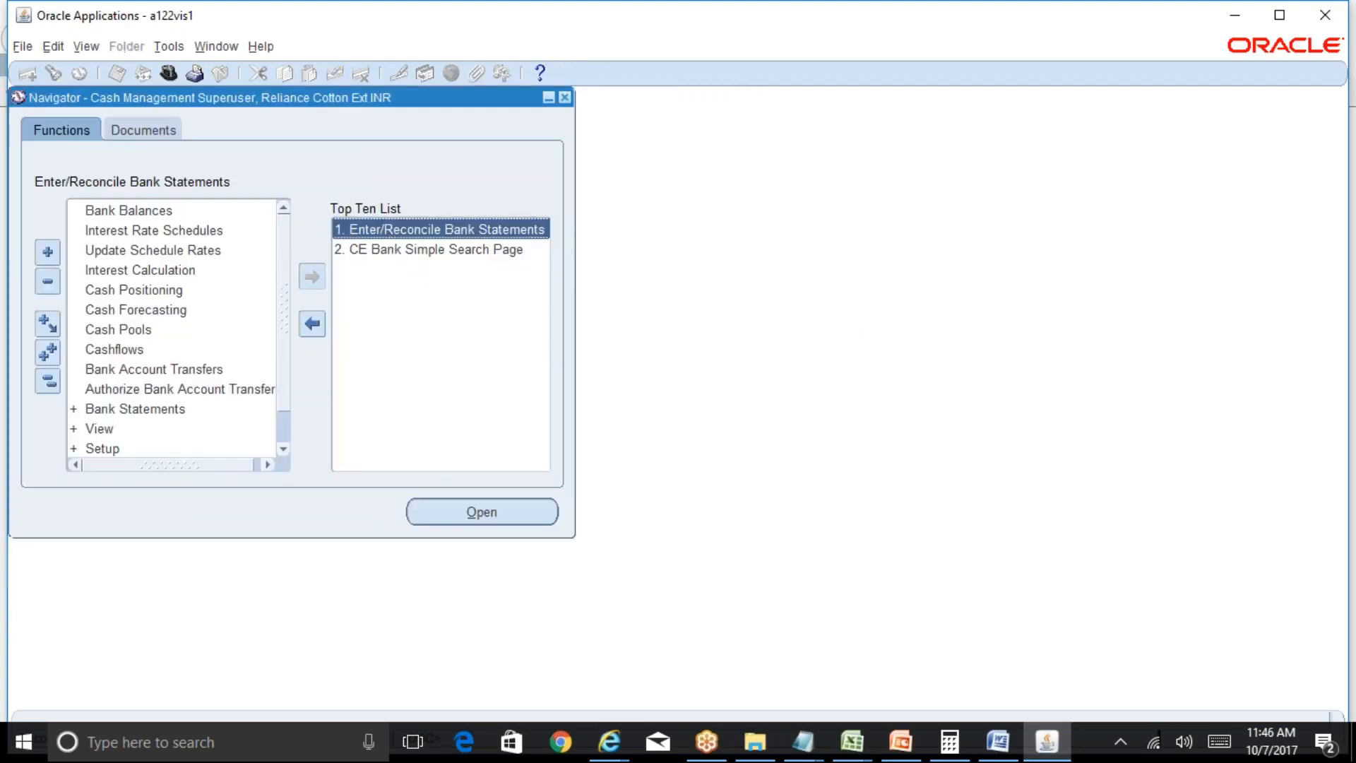
type("5%")
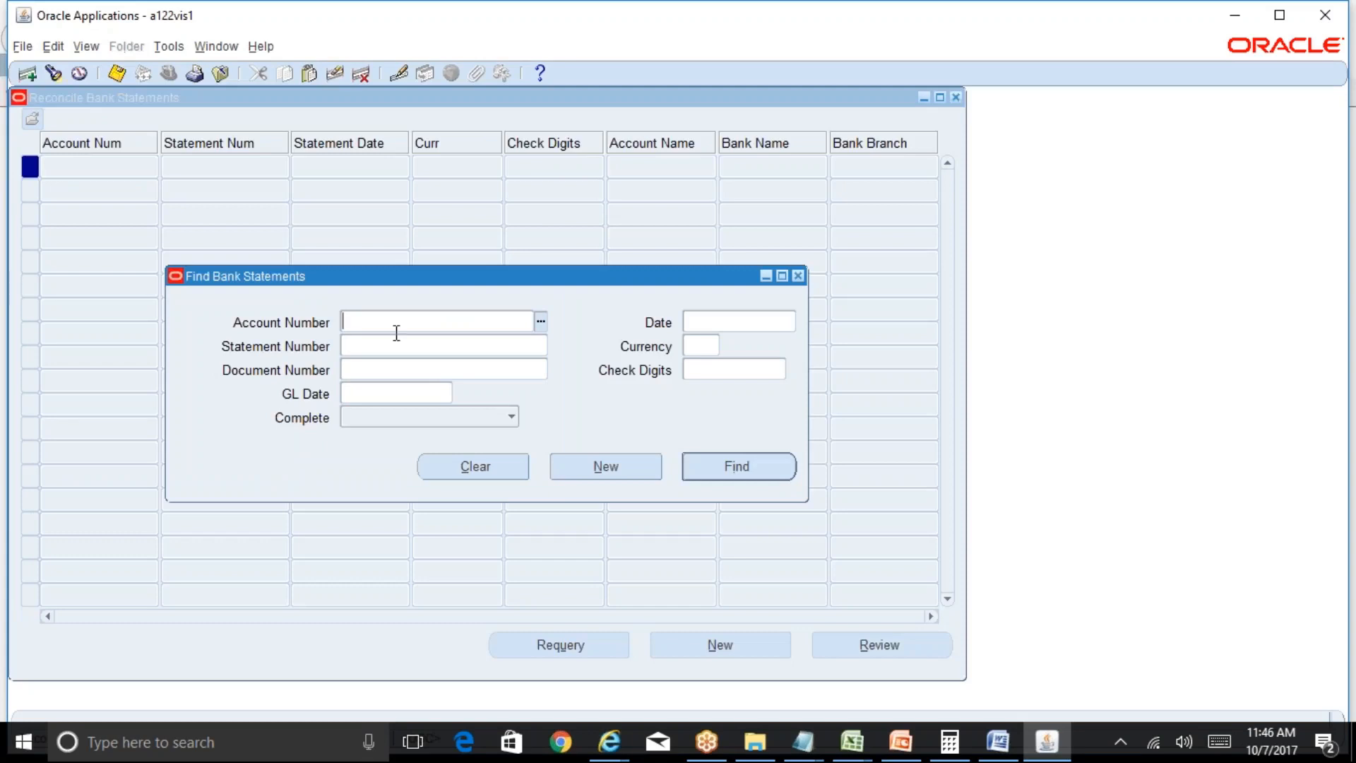
key("Tab")
key("Down")
key("Down")
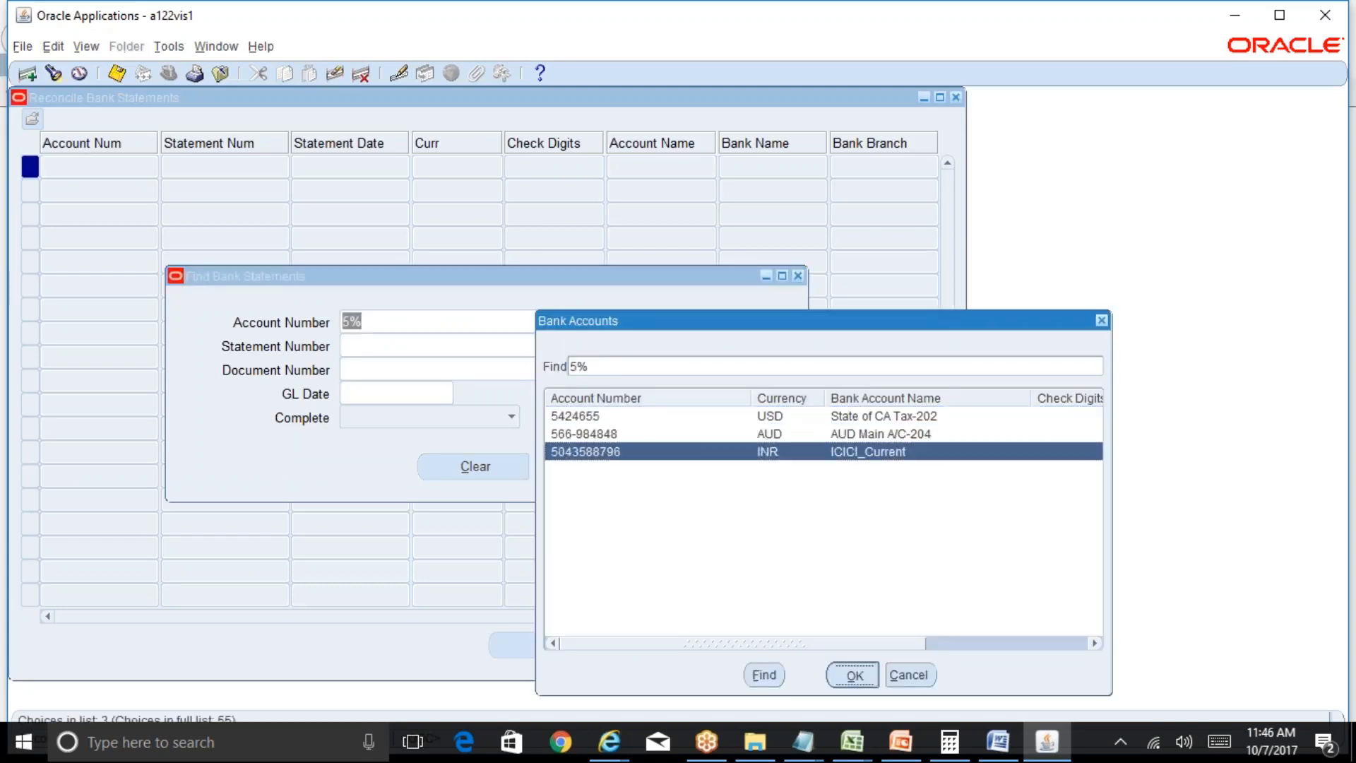
key("Return")
key("Return")
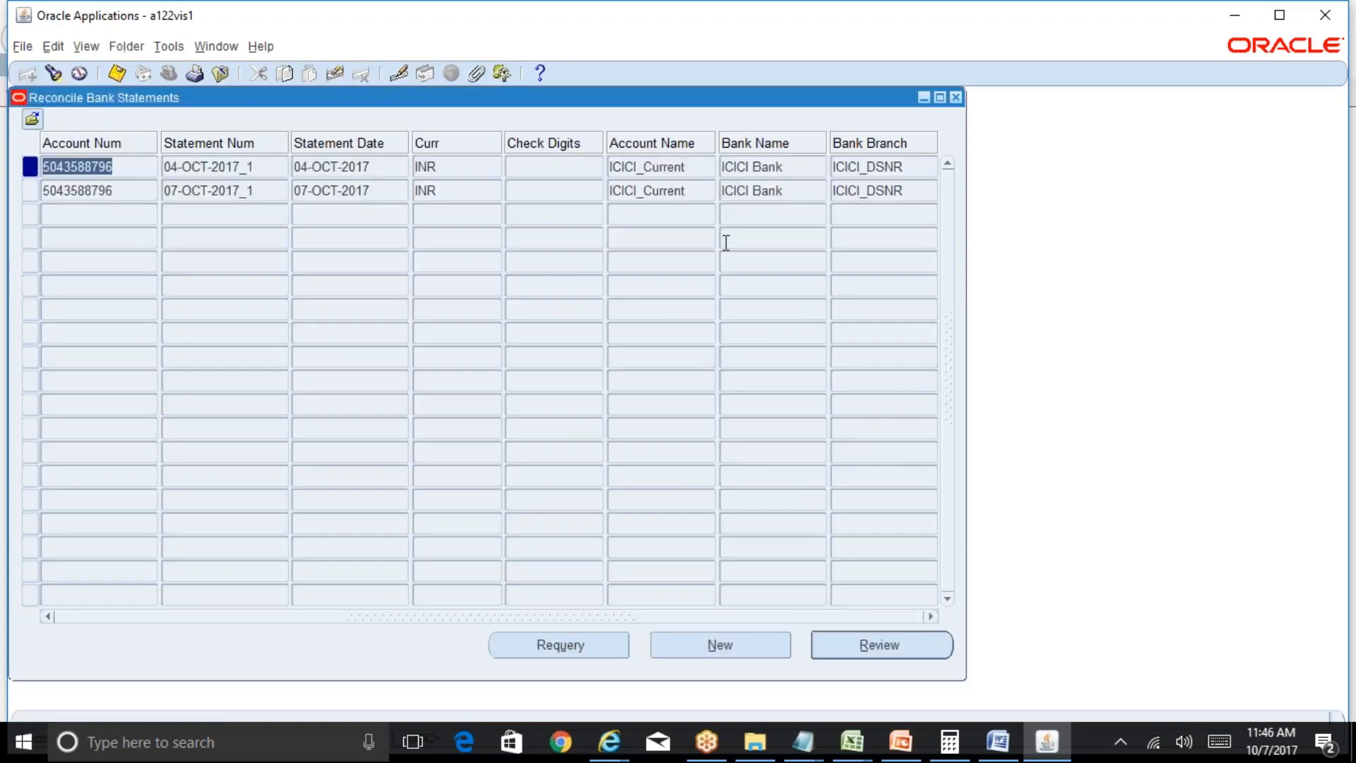
Step: Review bank statement 07-OCT-2017_1 and open its statement lines
left_click(360, 191)
left_click(907, 645)
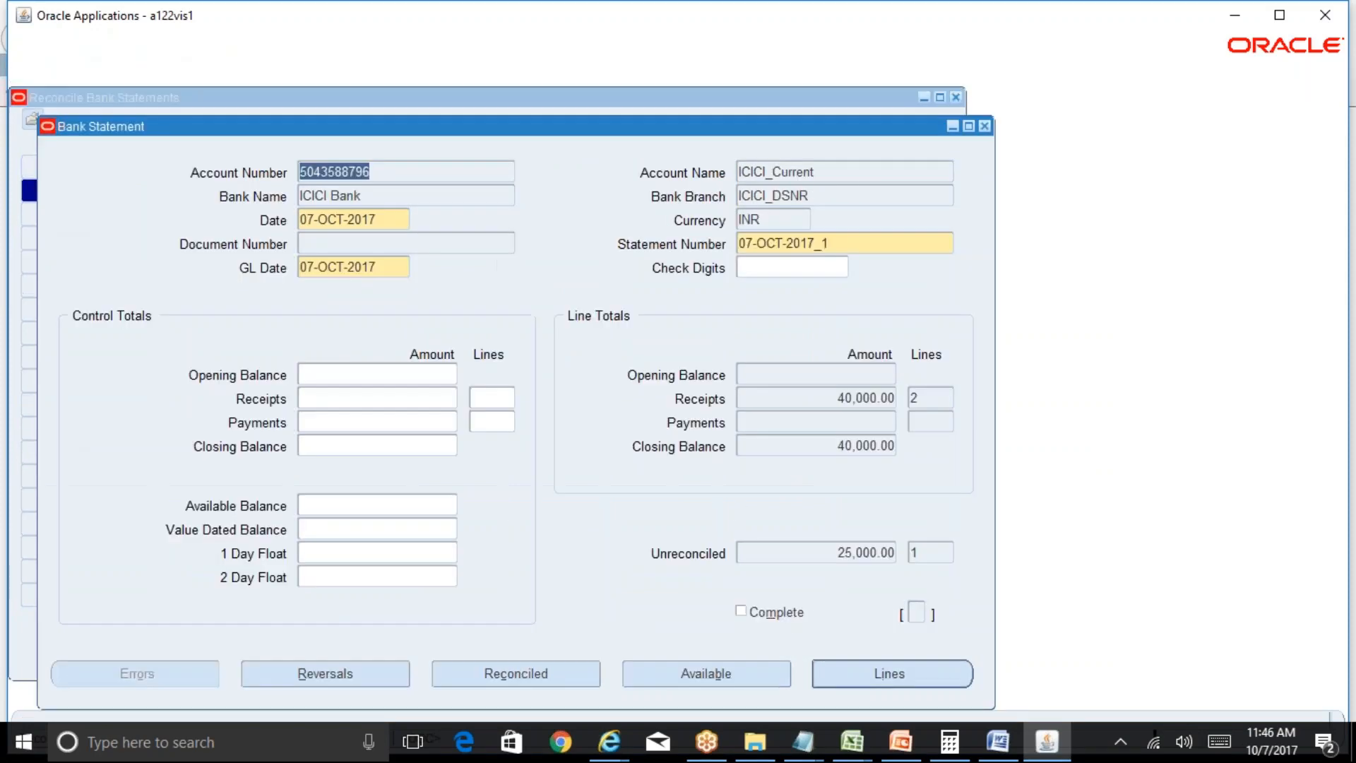
left_click(907, 677)
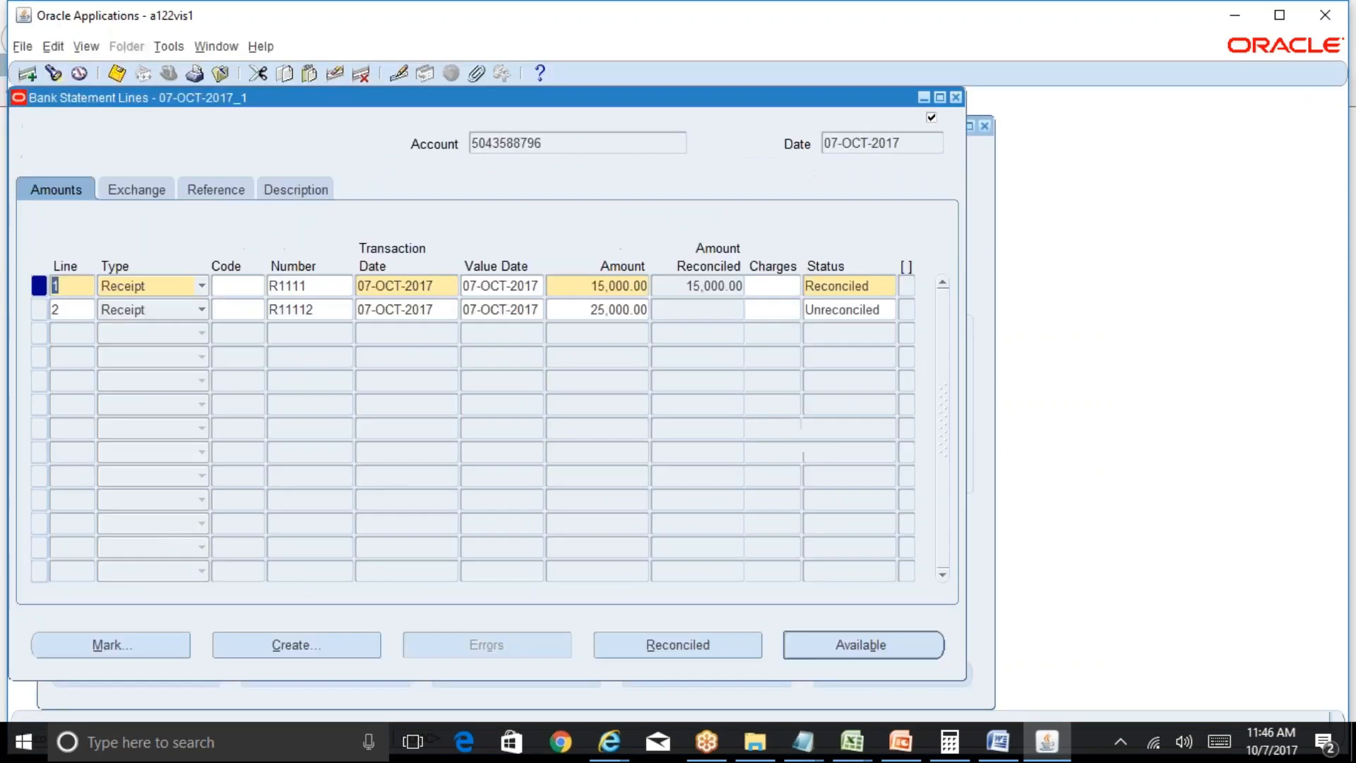
Step: Look up the available AR receipt for statement line 2, R11112, check its details and close the Available Transactions window
double_click(602, 311)
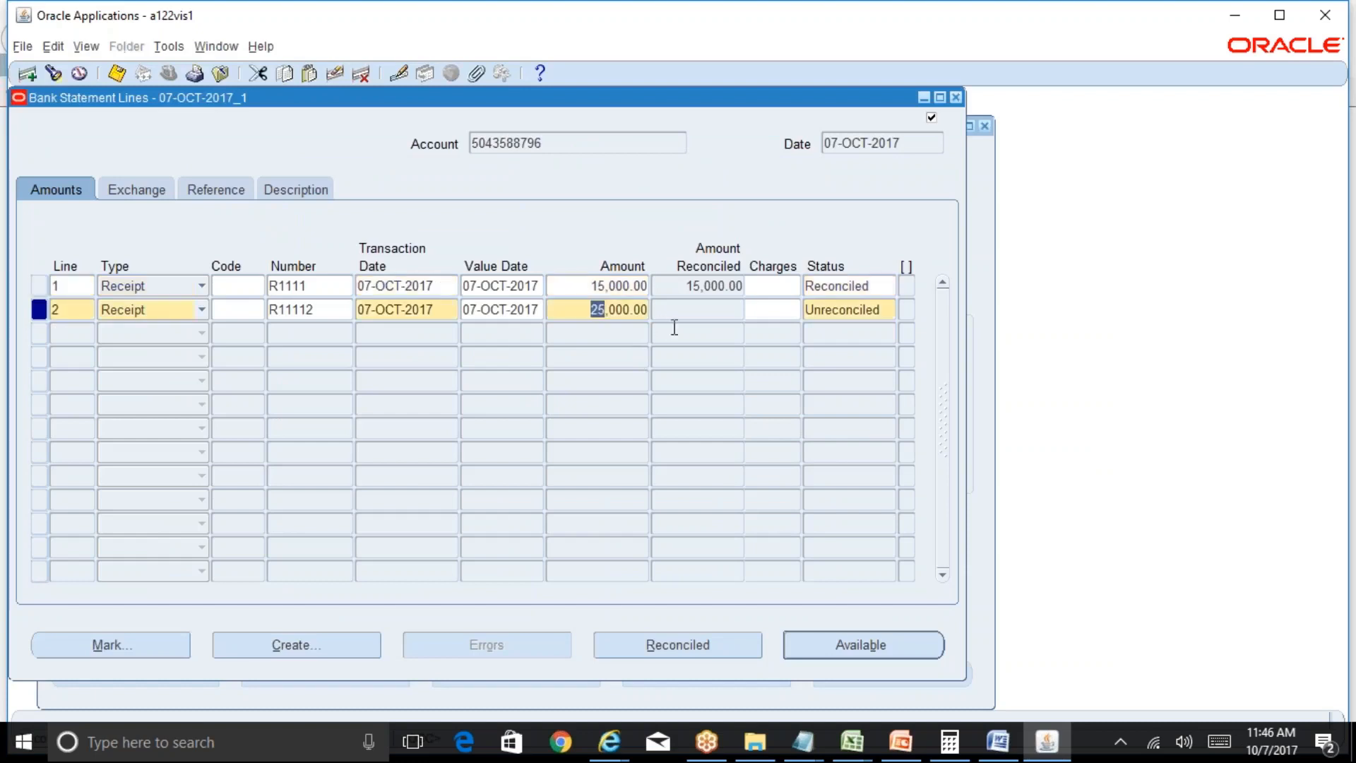
left_click(916, 647)
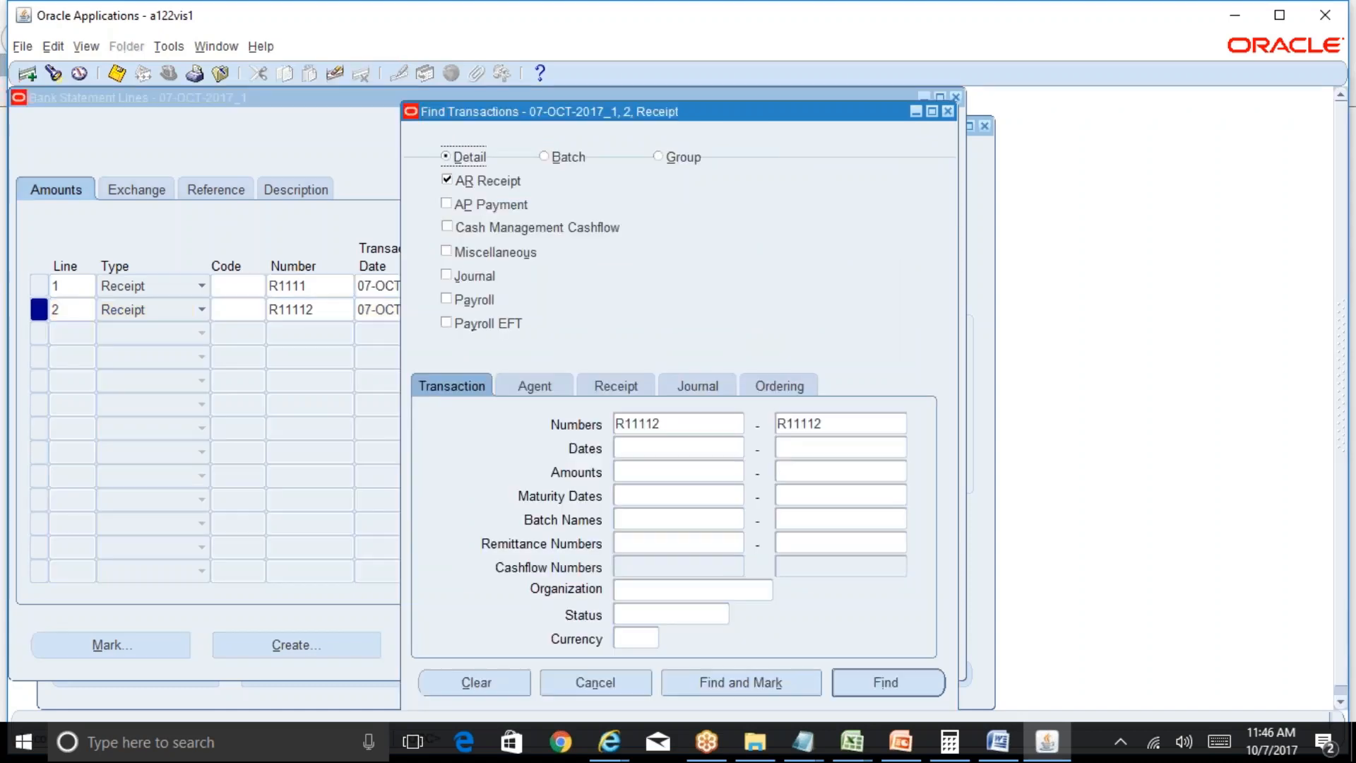
key("Return")
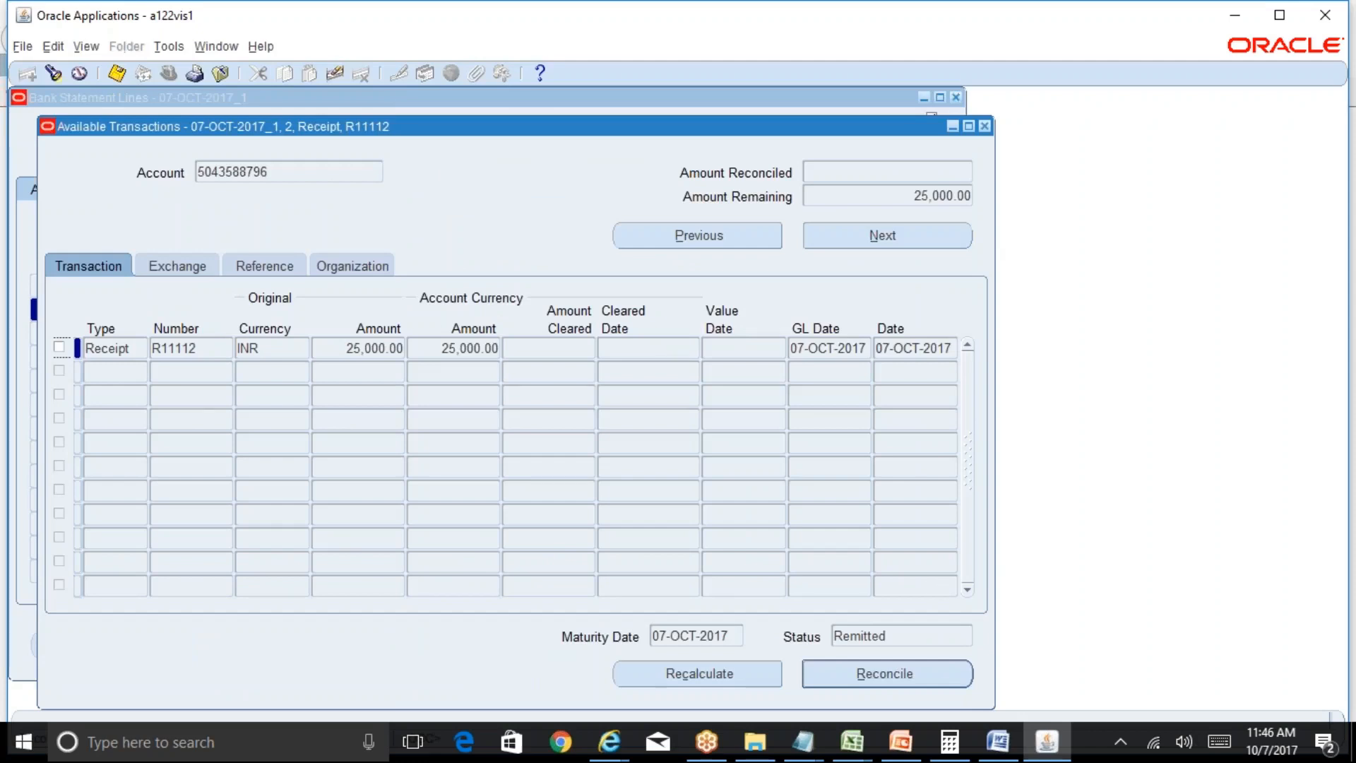
left_click(985, 125)
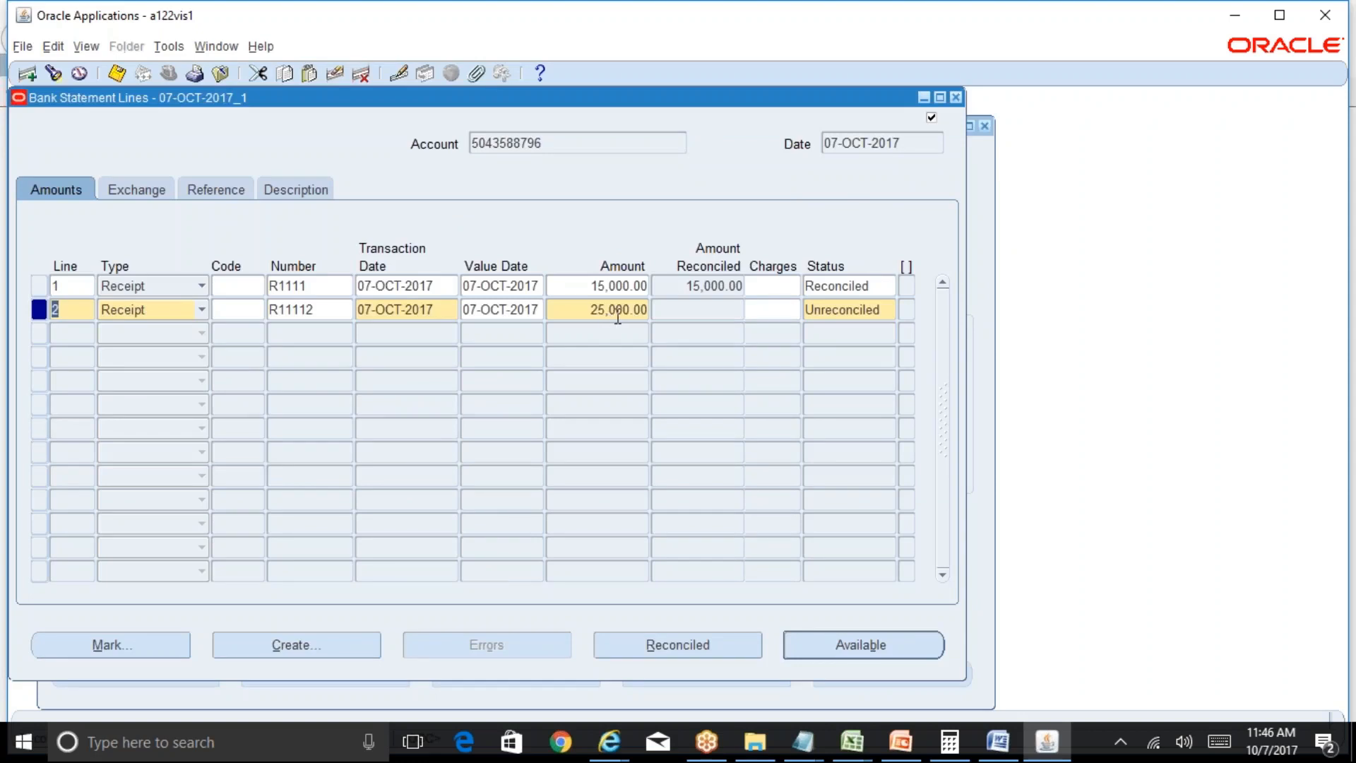
Step: Repeat the available transactions search for receipt number R11112, recheck the match and return to the statement lines
double_click(311, 309)
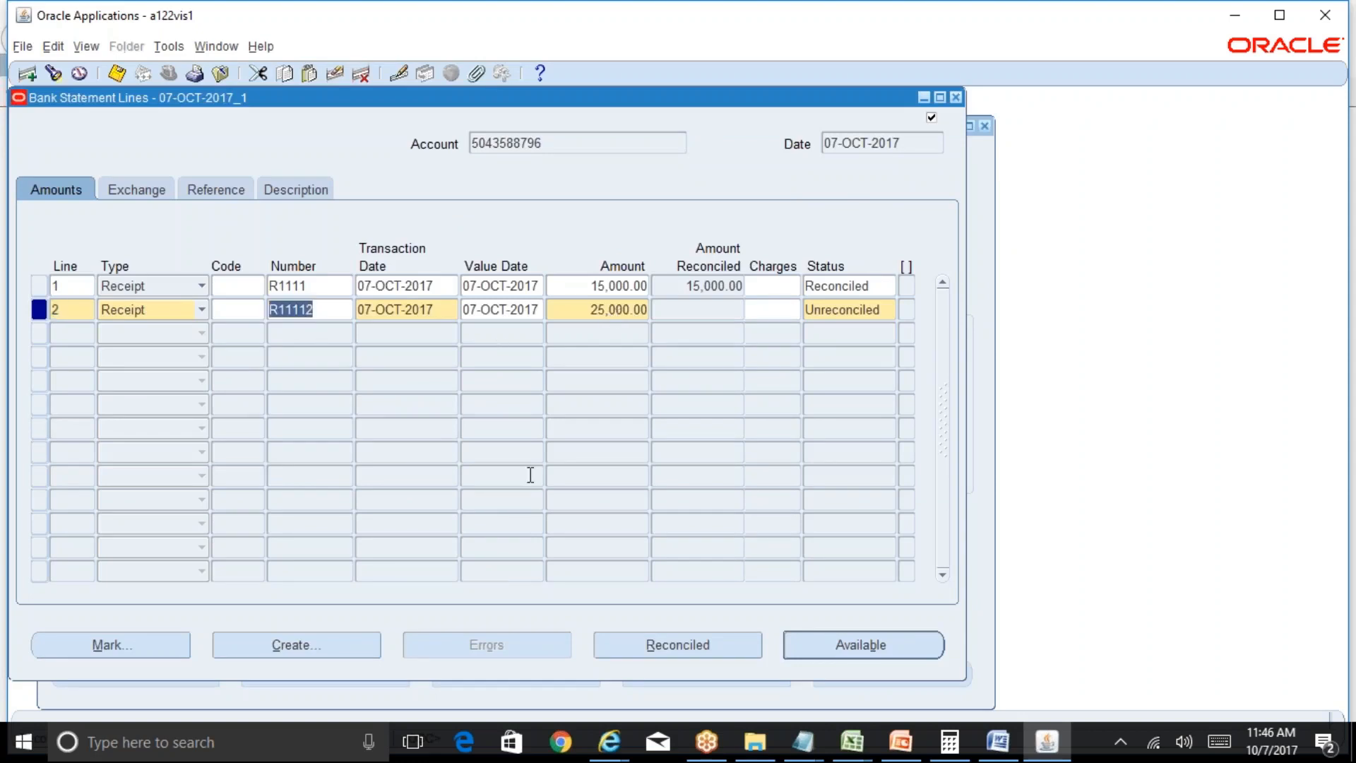
left_click(922, 651)
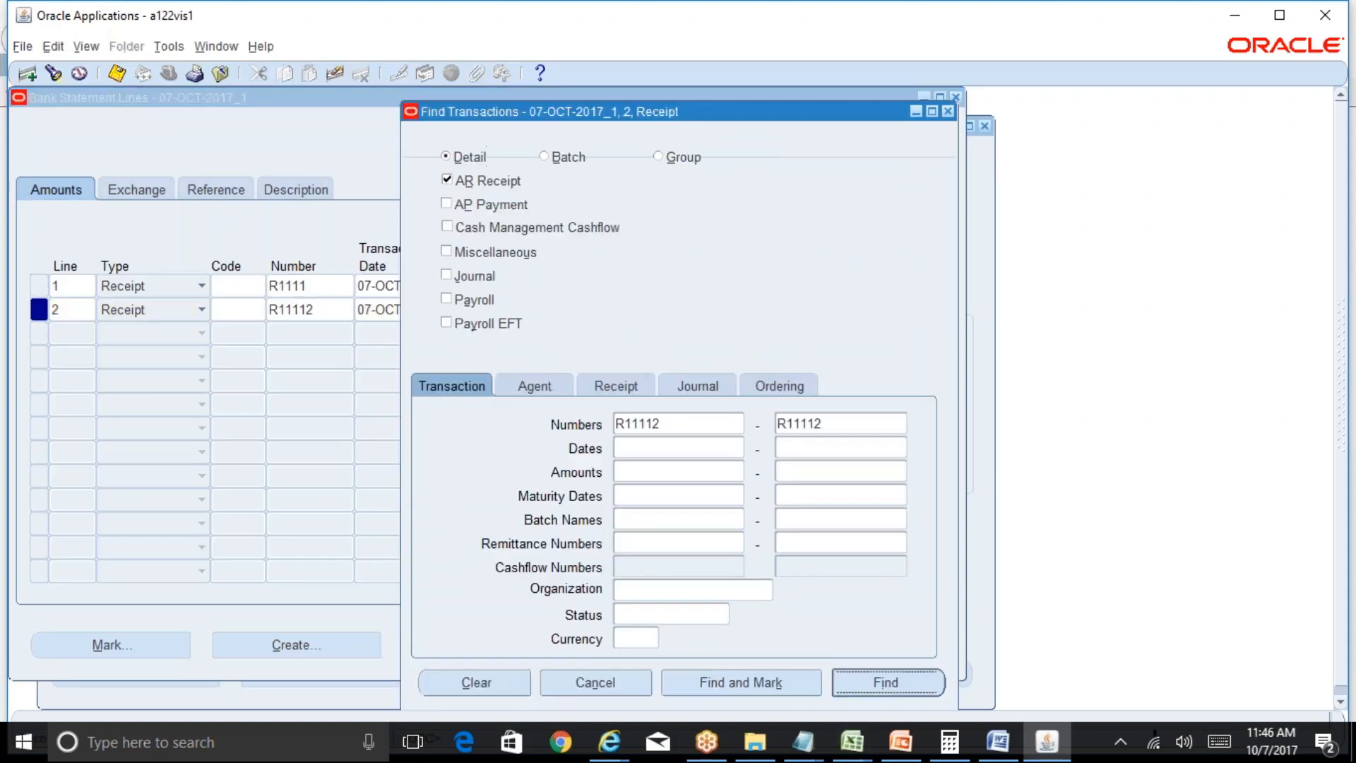
key("Return")
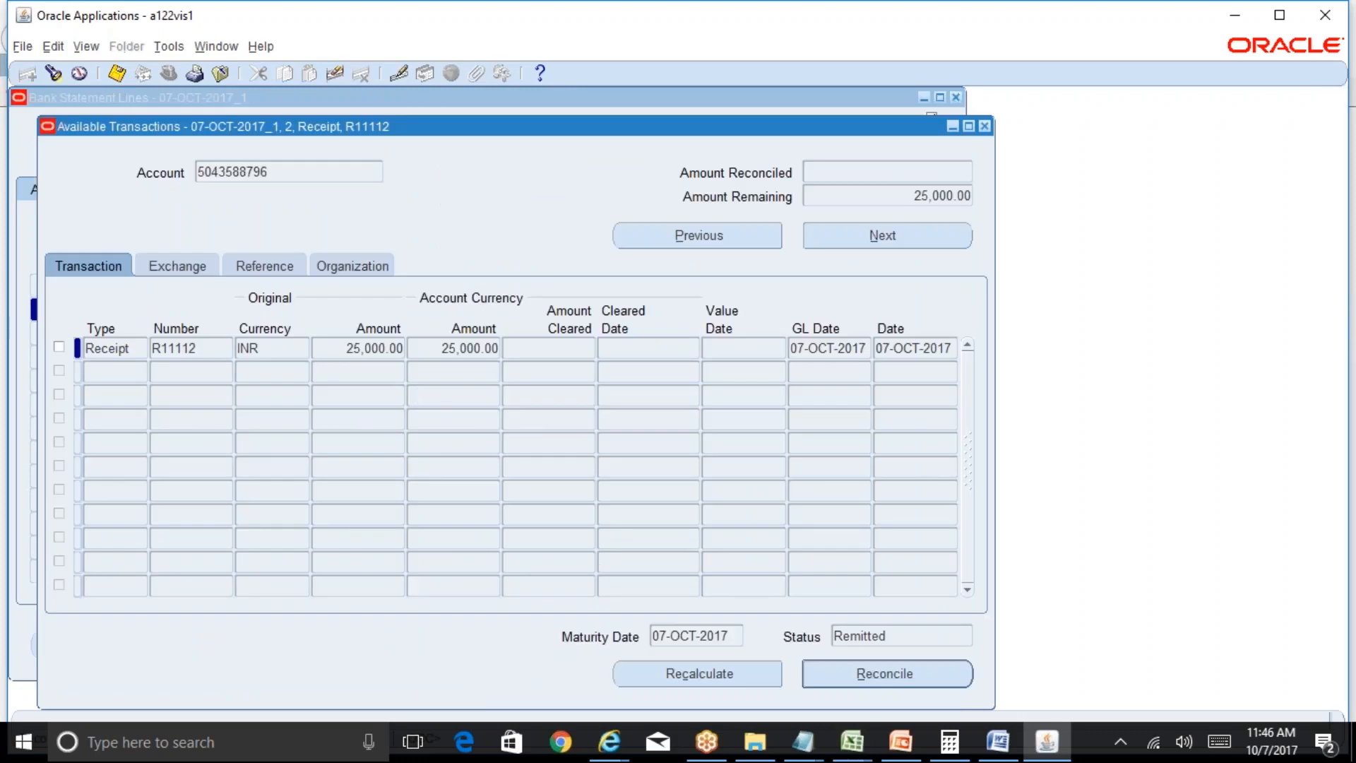
key("Tab")
key("Tab")
left_click(984, 127)
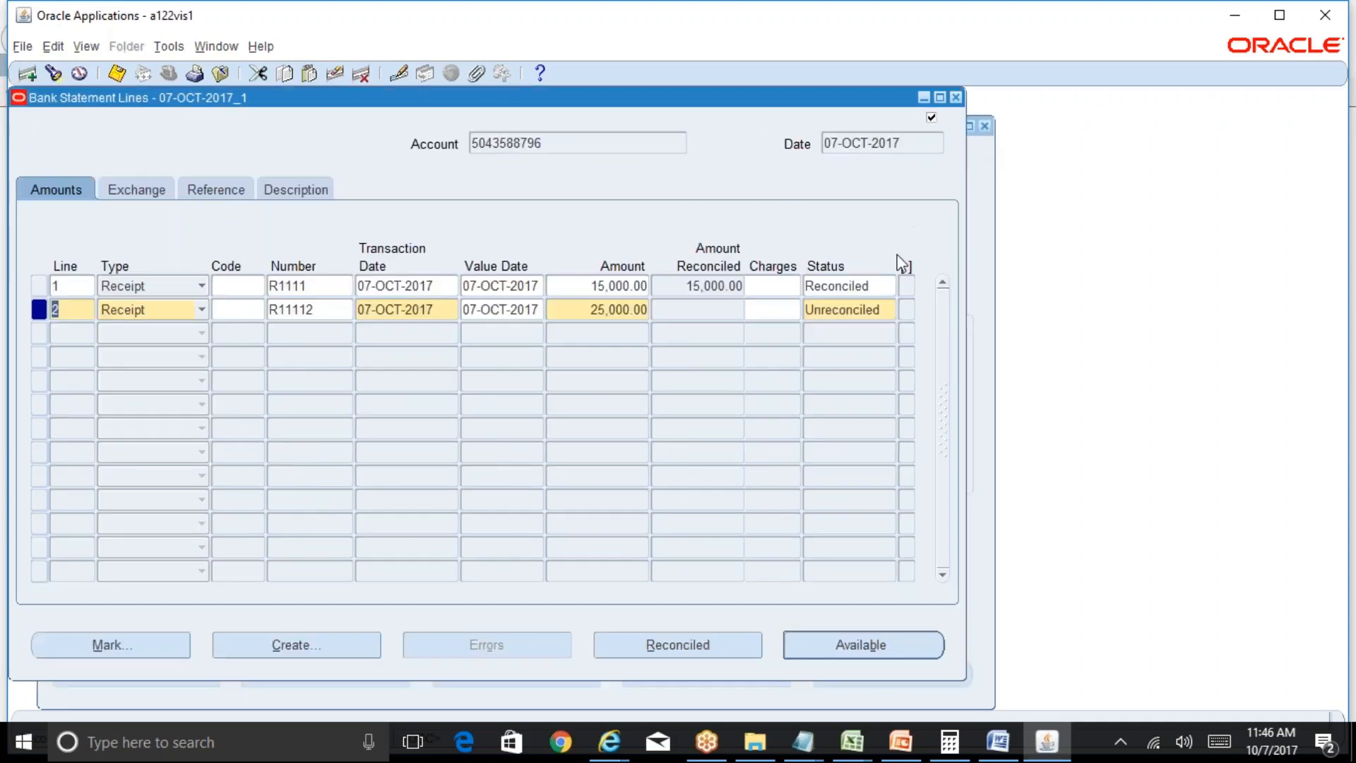
Step: Close the bank statement lines and start a new request for the AutoReconciliation program
double_click(883, 309)
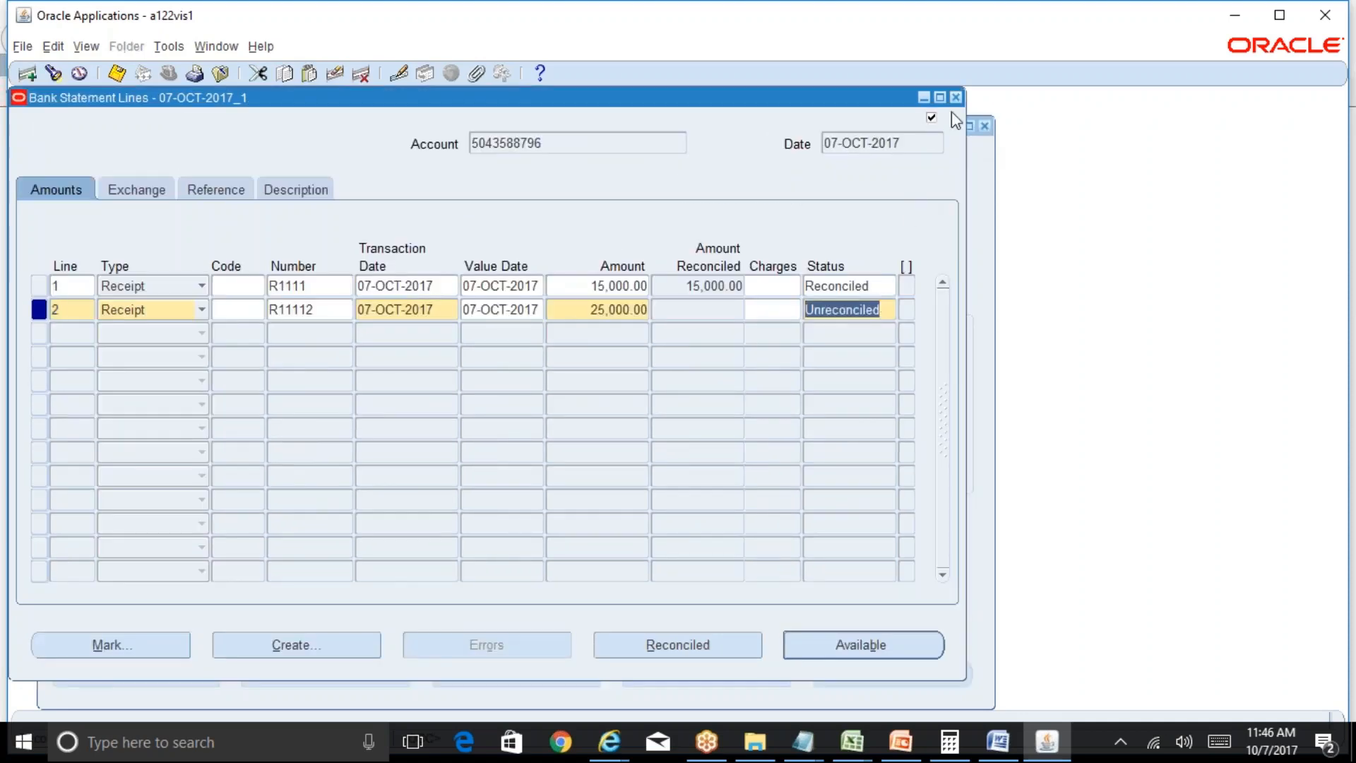
left_click(956, 97)
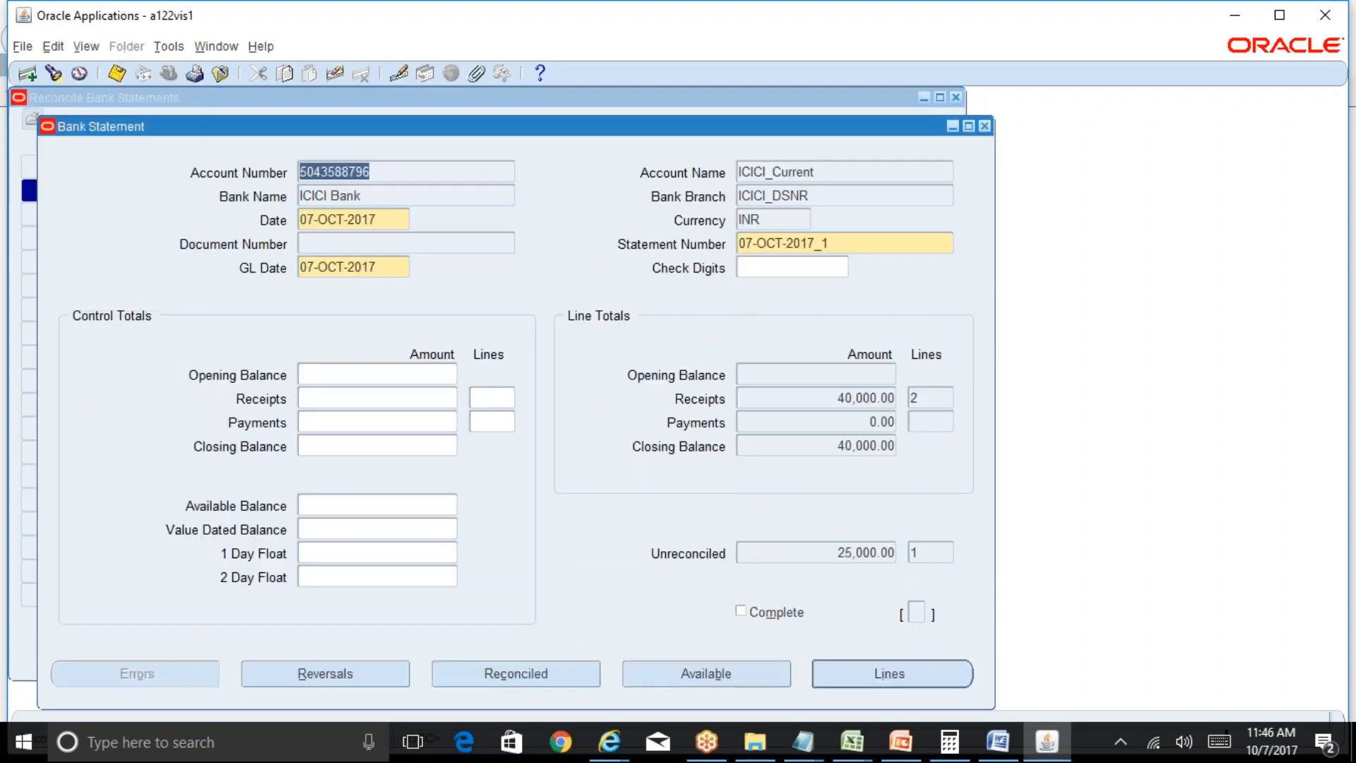
key("alt+v")
key("r")
key("alt+n")
type("Auto%")
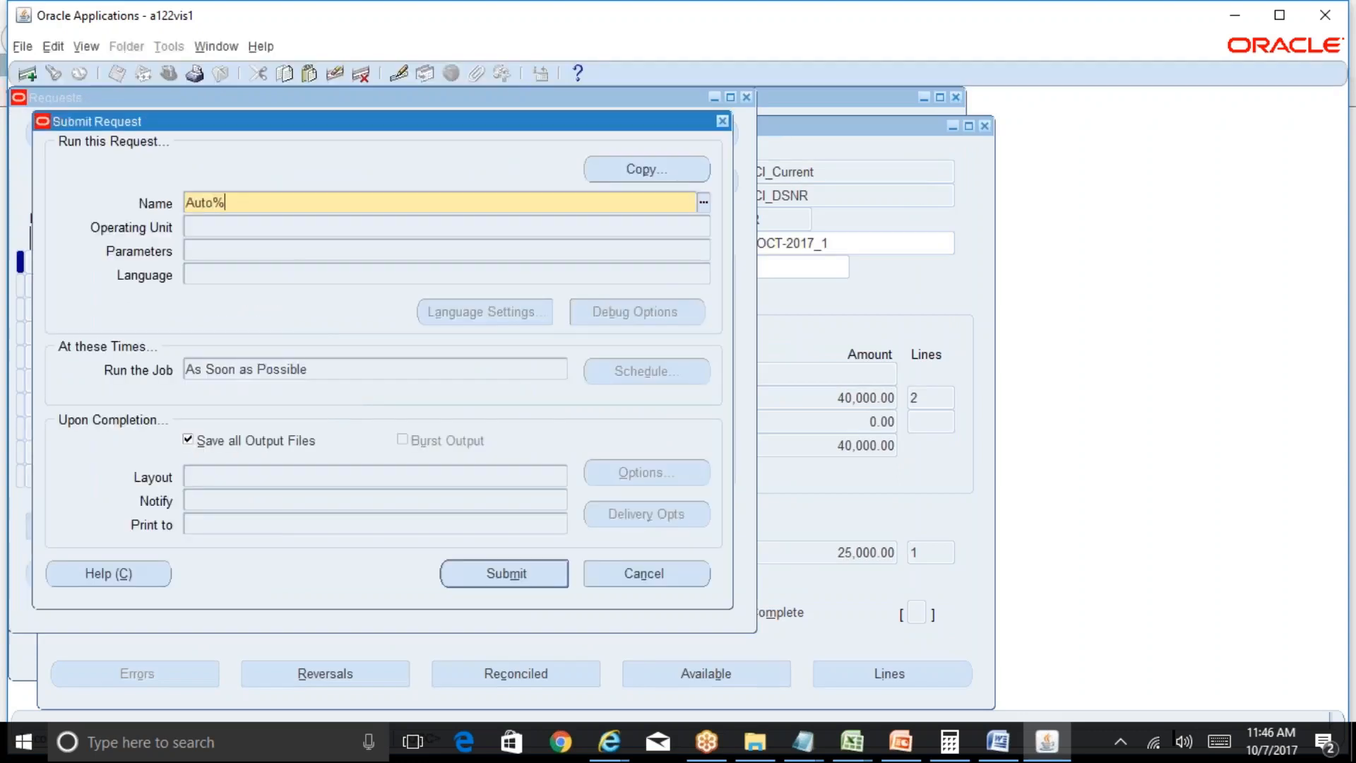
key("Tab")
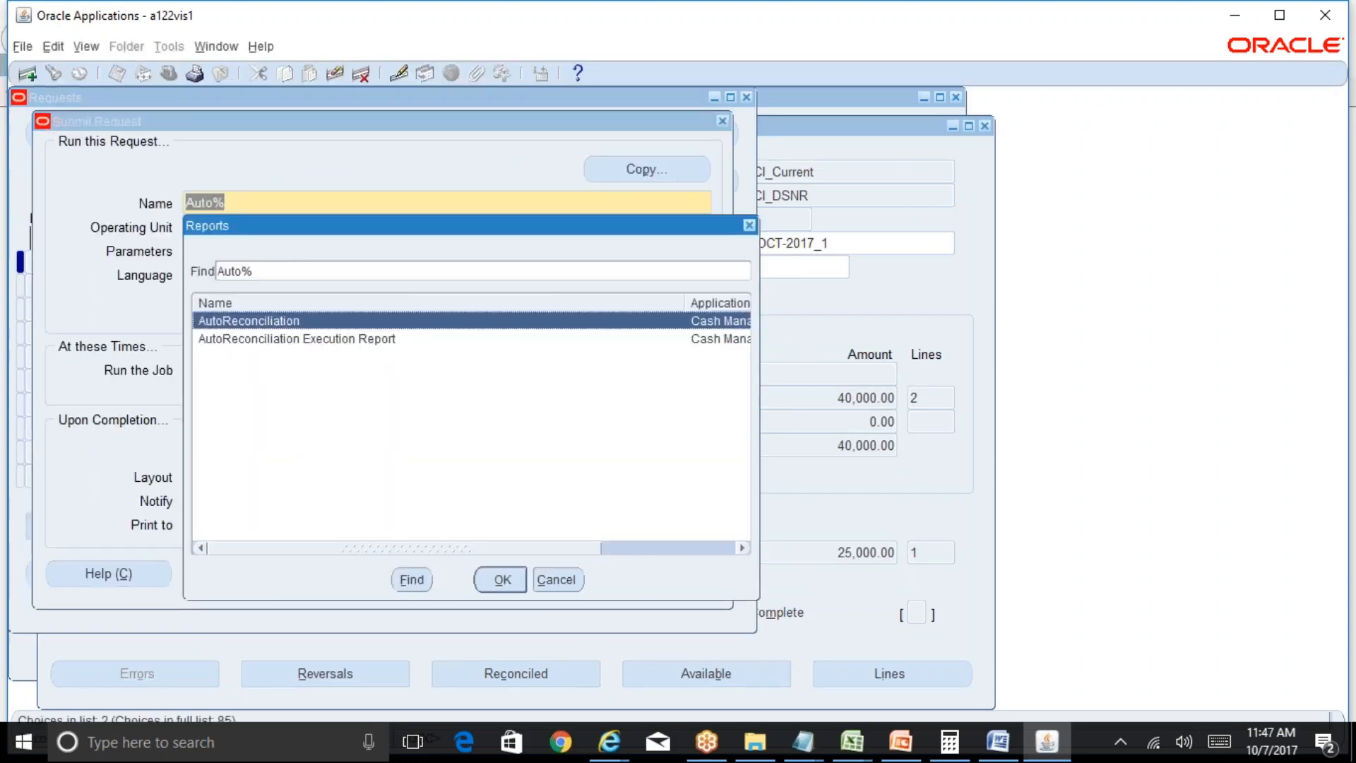
key("Return")
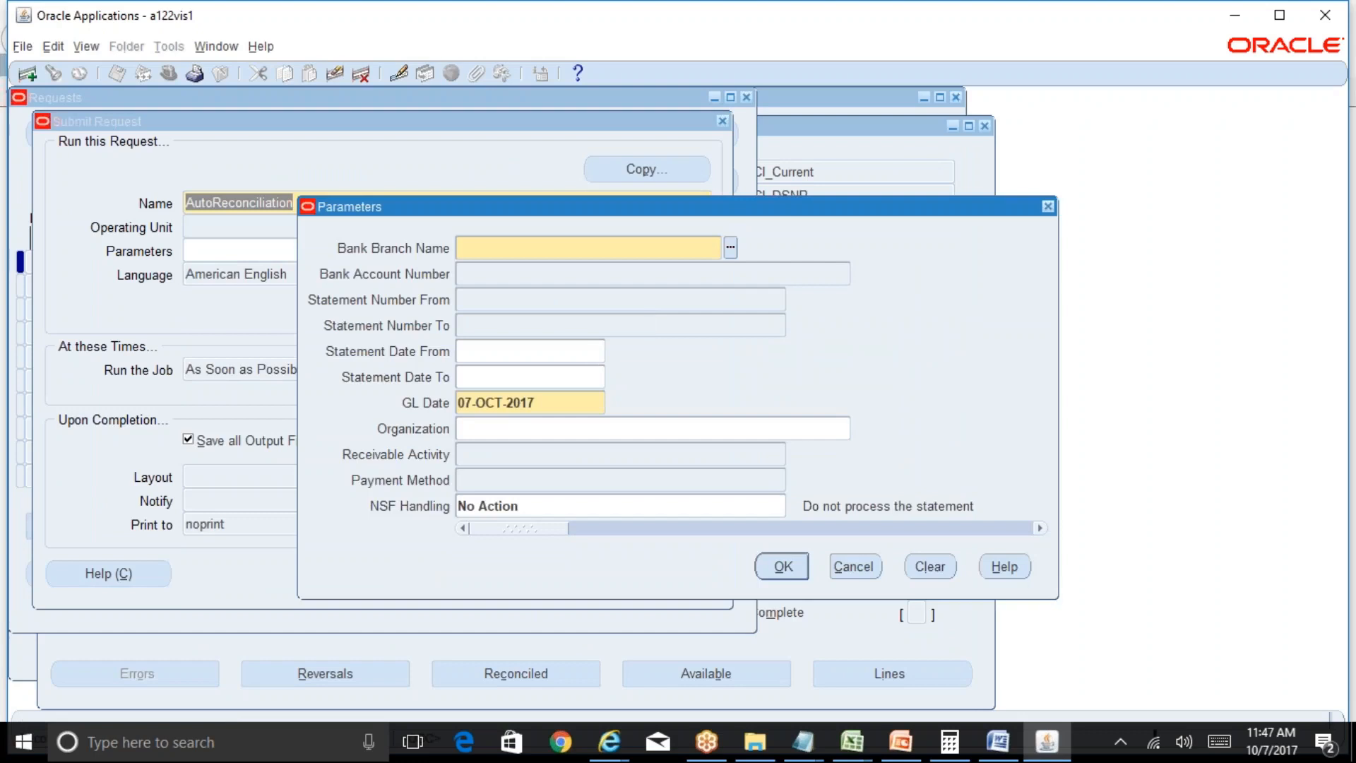
Step: Set the request parameters to bank branch ICICI_DSNR, its ICICI_Current bank account, and statement number 07-OCT-2017_1 for both From and To
type("icic")
key("Tab")
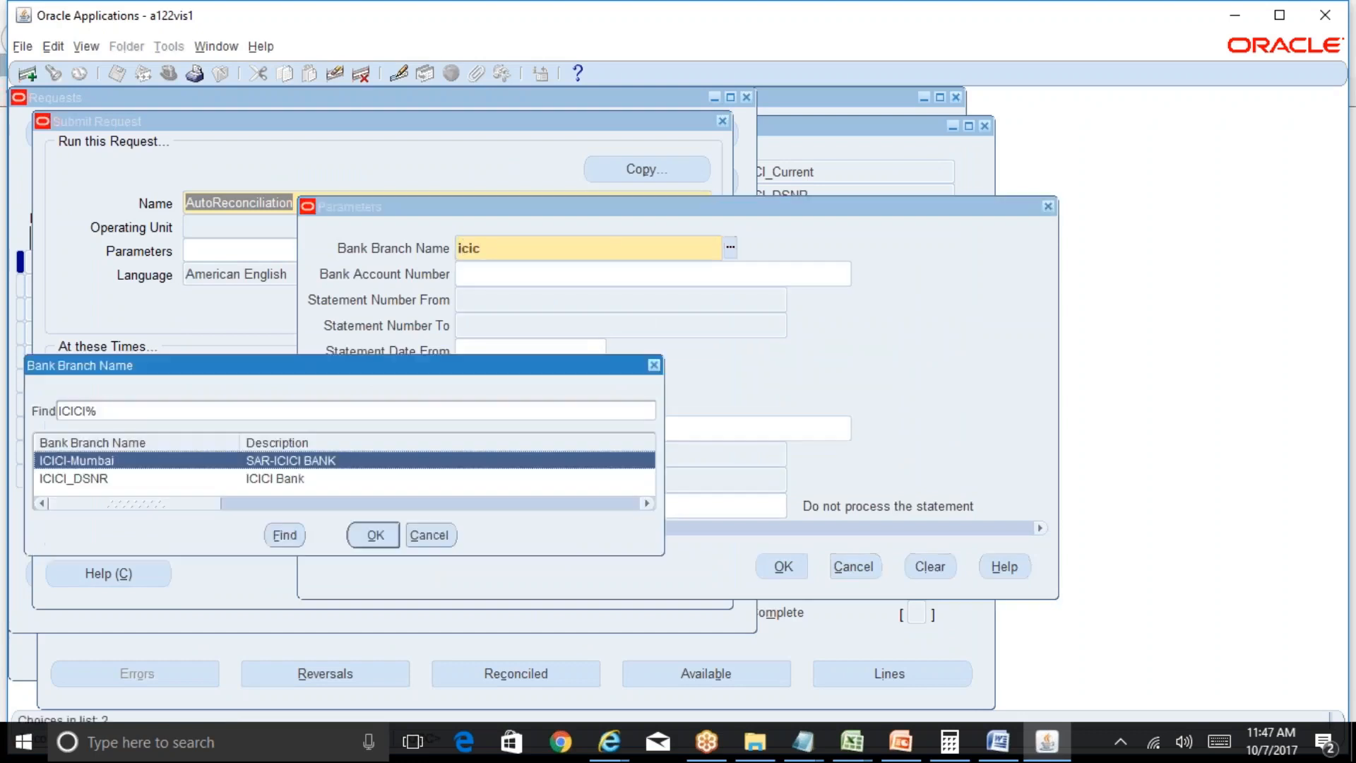
key("Down")
key("Return")
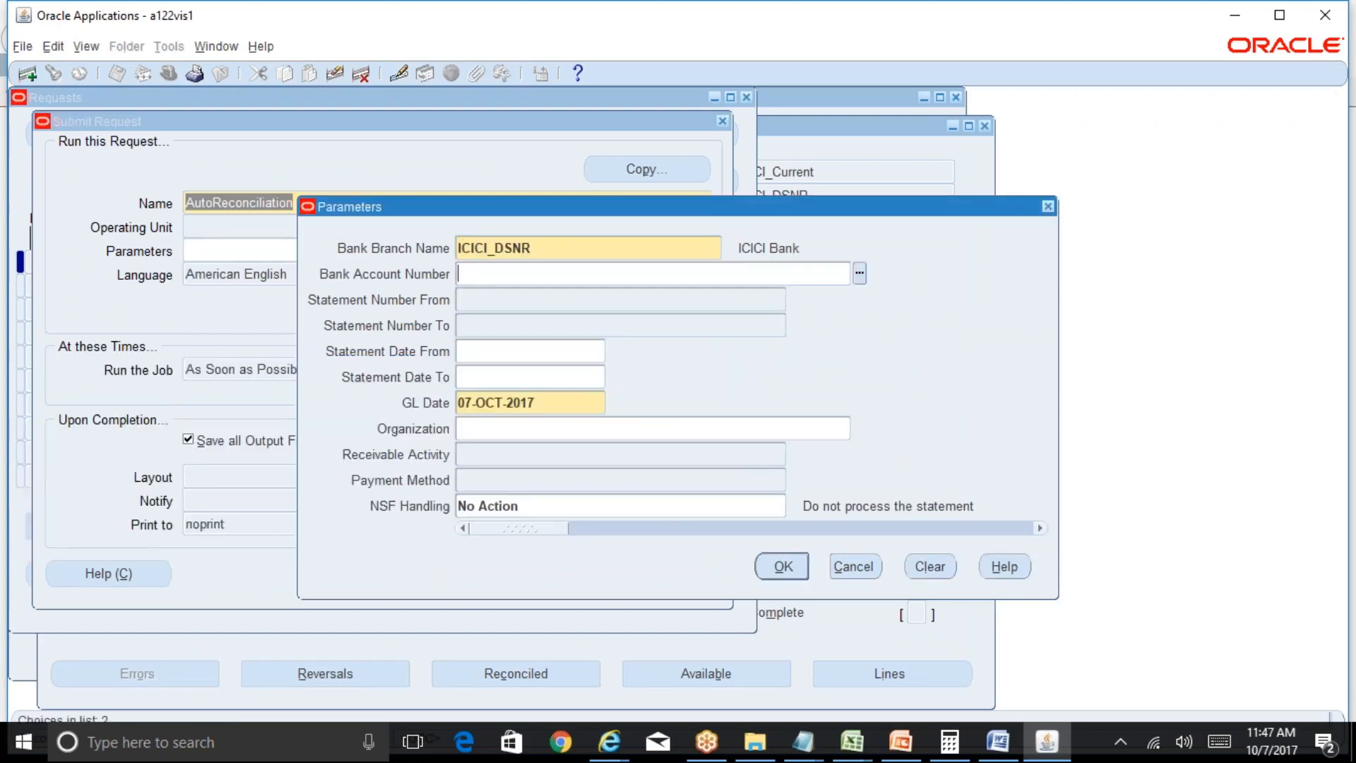
key("Tab")
key("ctrl+l")
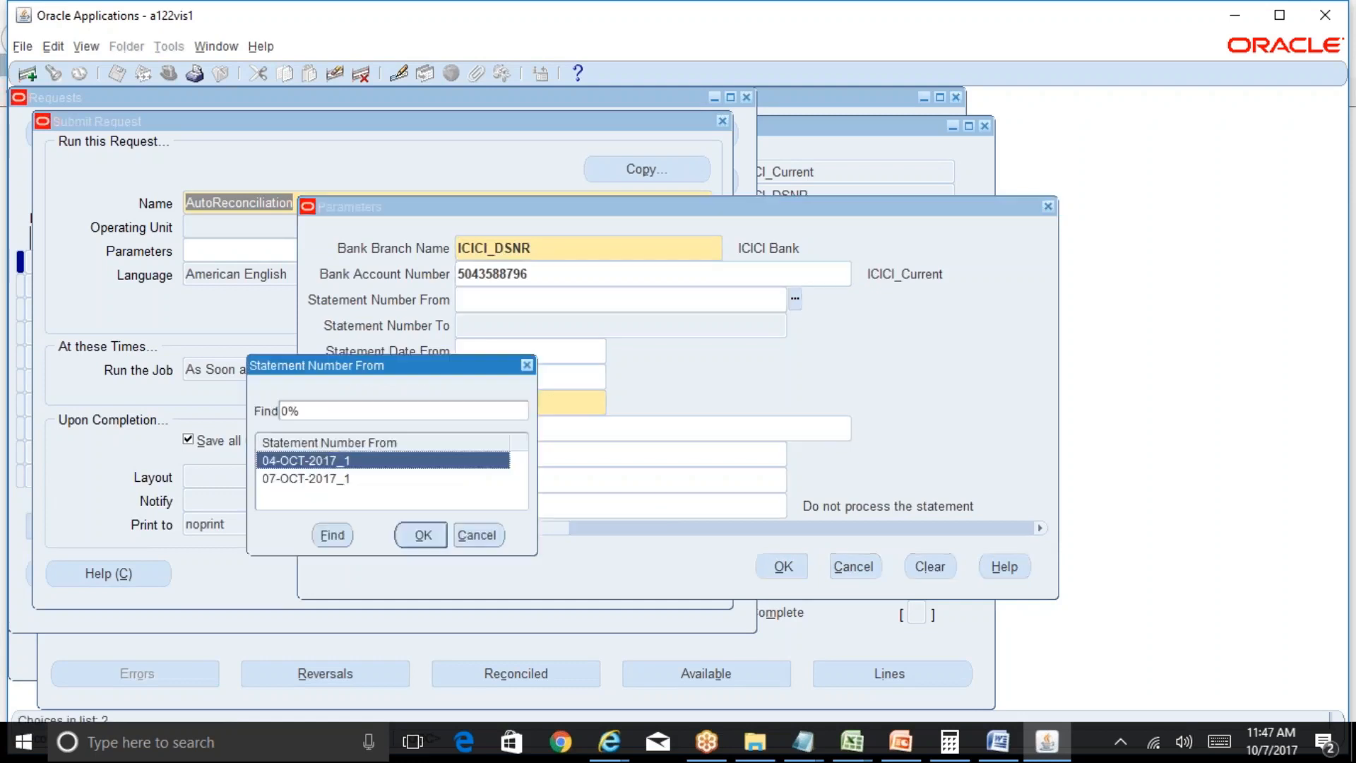
key("Down")
key("Return")
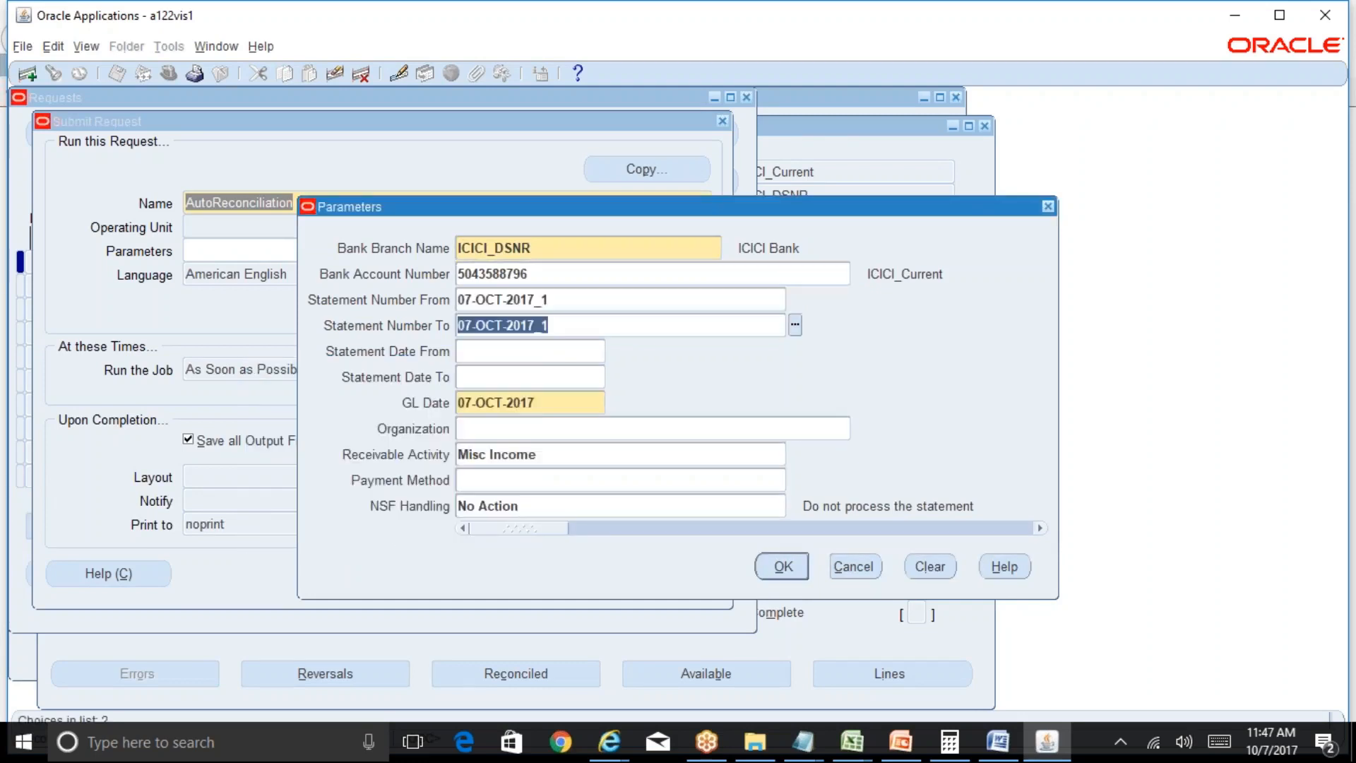
Step: Set the Organization parameter to the legal entity Reliance Textiles Inc
left_click(534, 360)
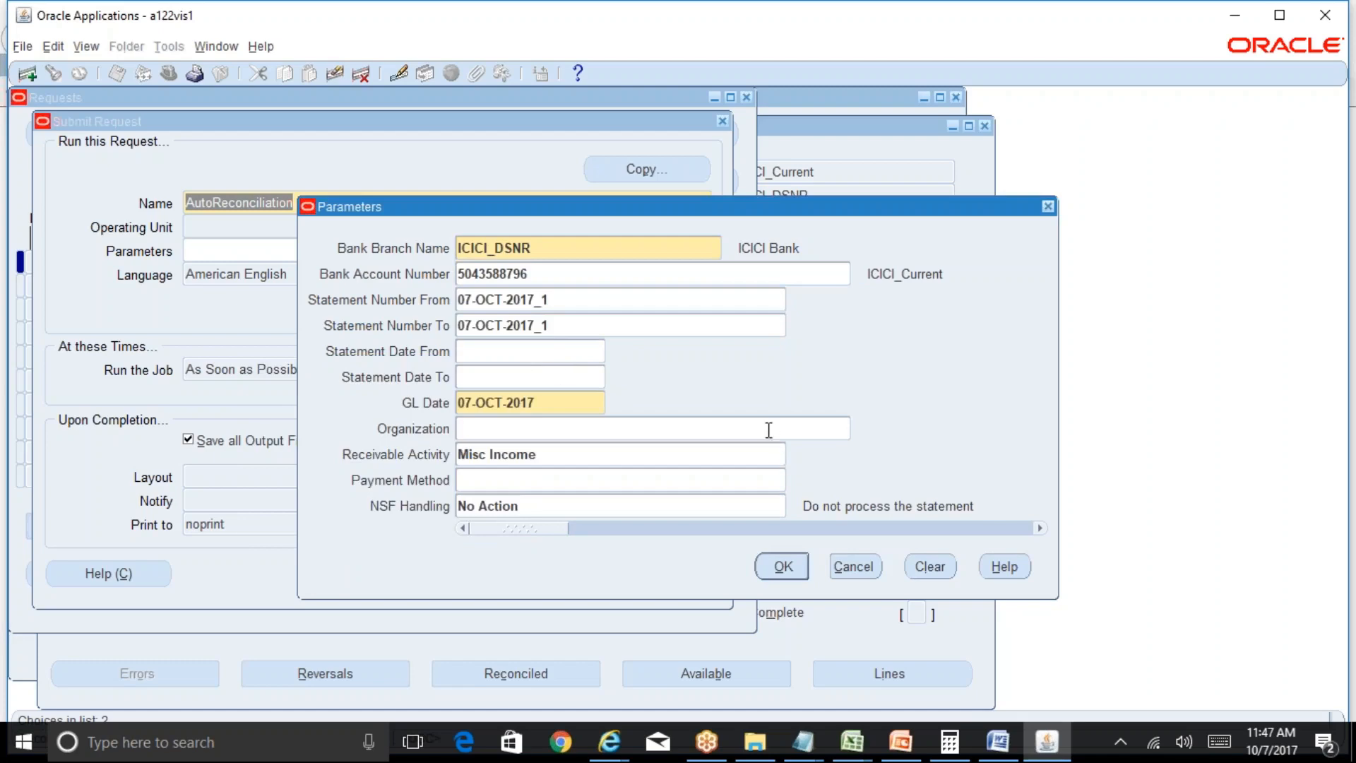
left_click(769, 430)
key("ctrl+l")
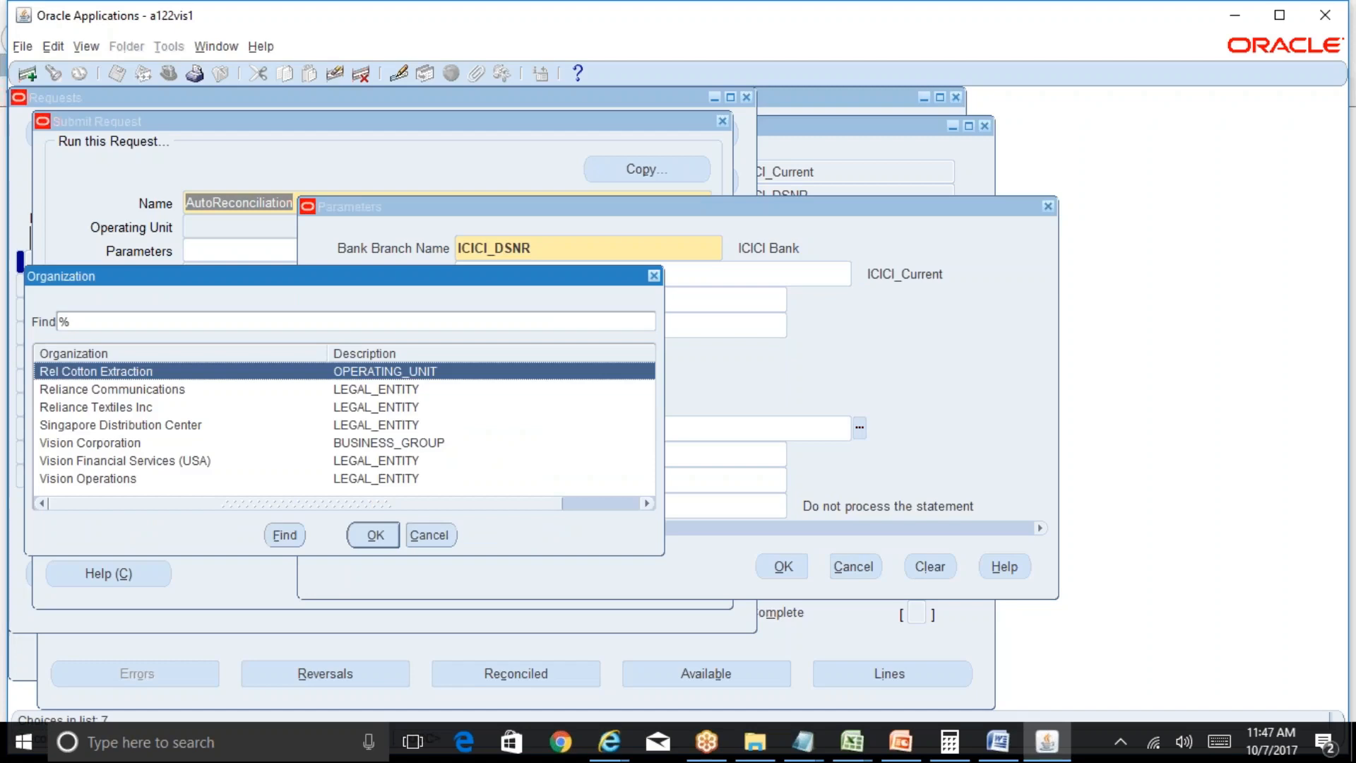
left_click(96, 408)
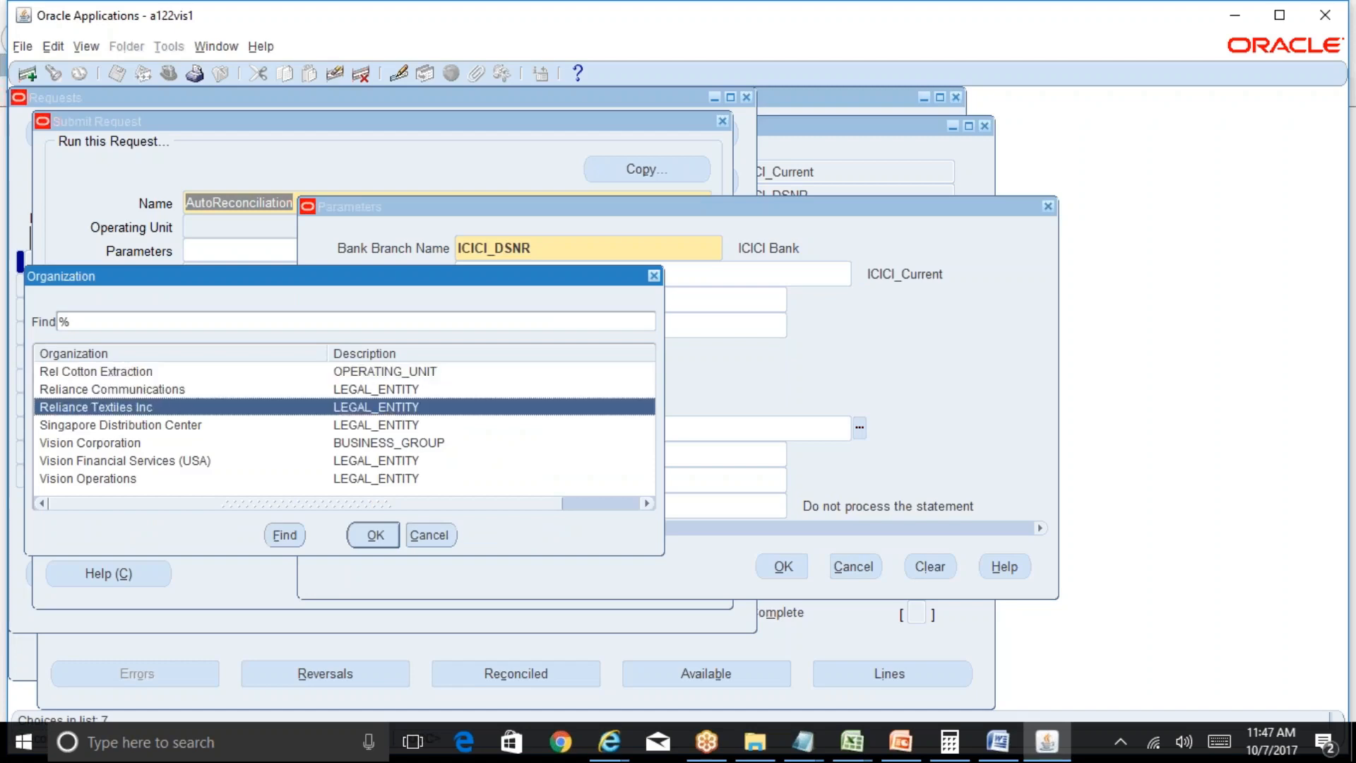
key("Return")
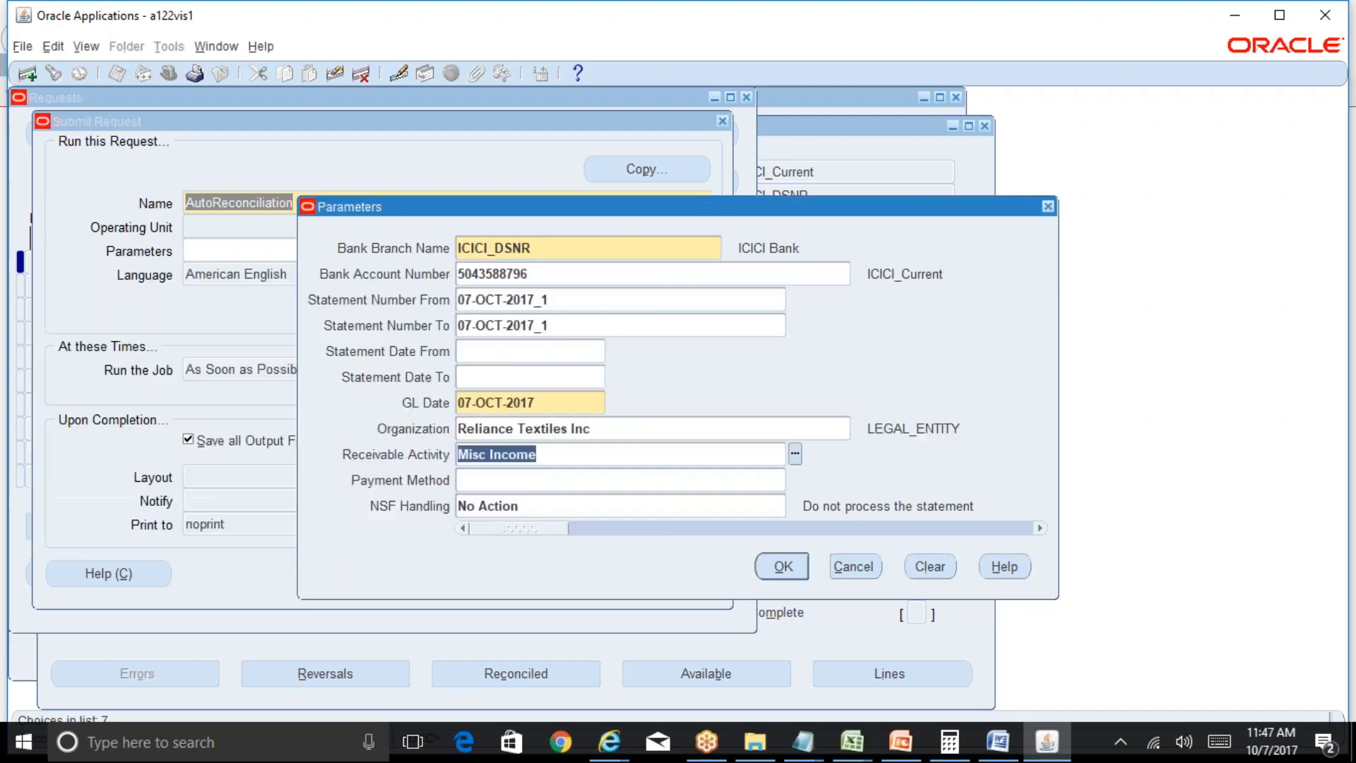
Step: Accept the parameters and submit the AutoReconciliation request, declining to submit another one
left_click(783, 567)
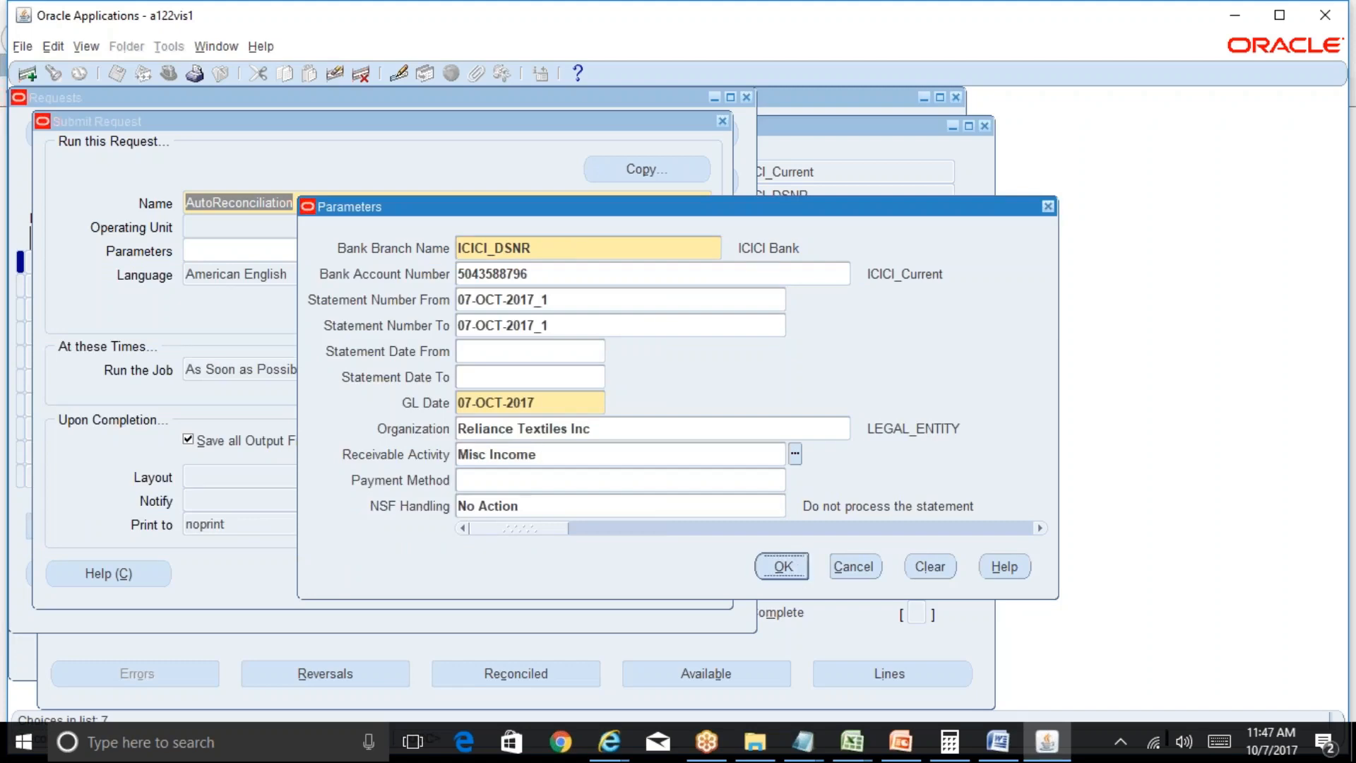
key("Return")
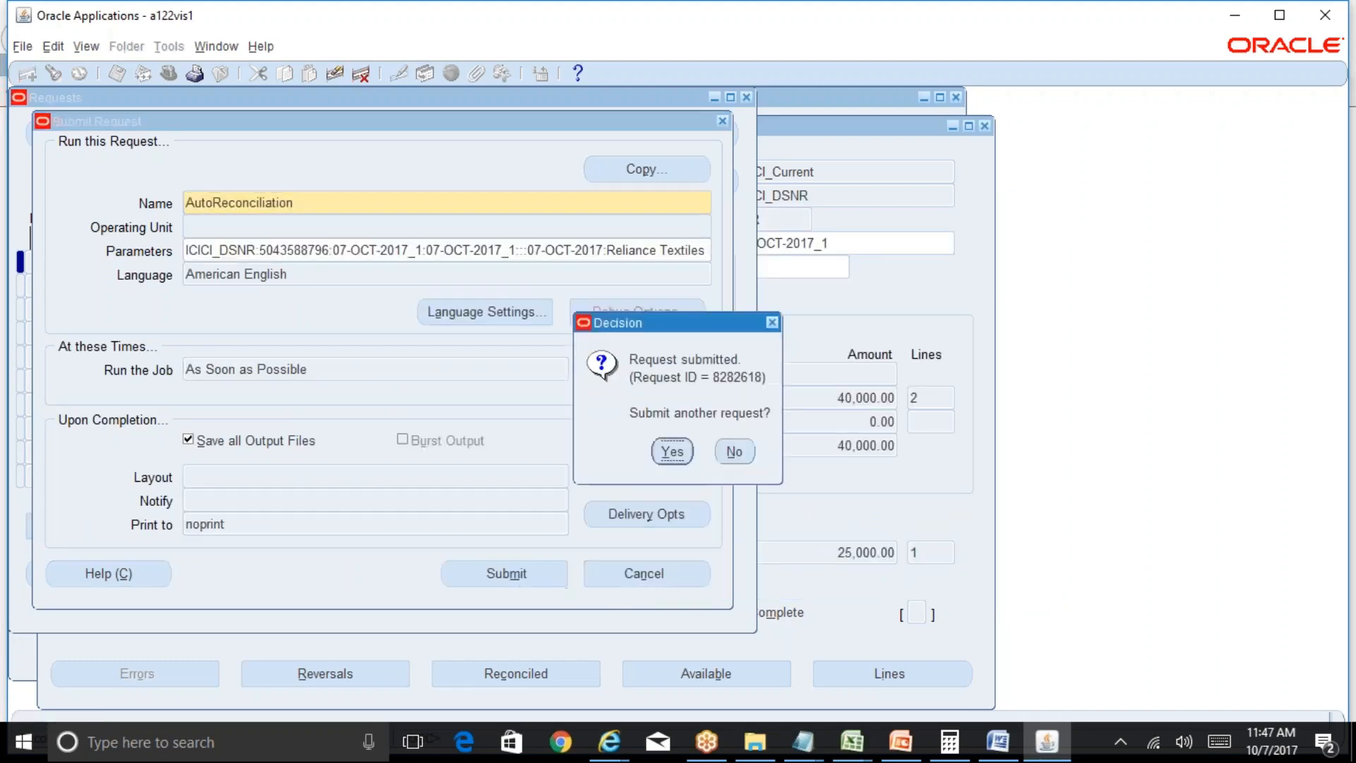
left_click(738, 452)
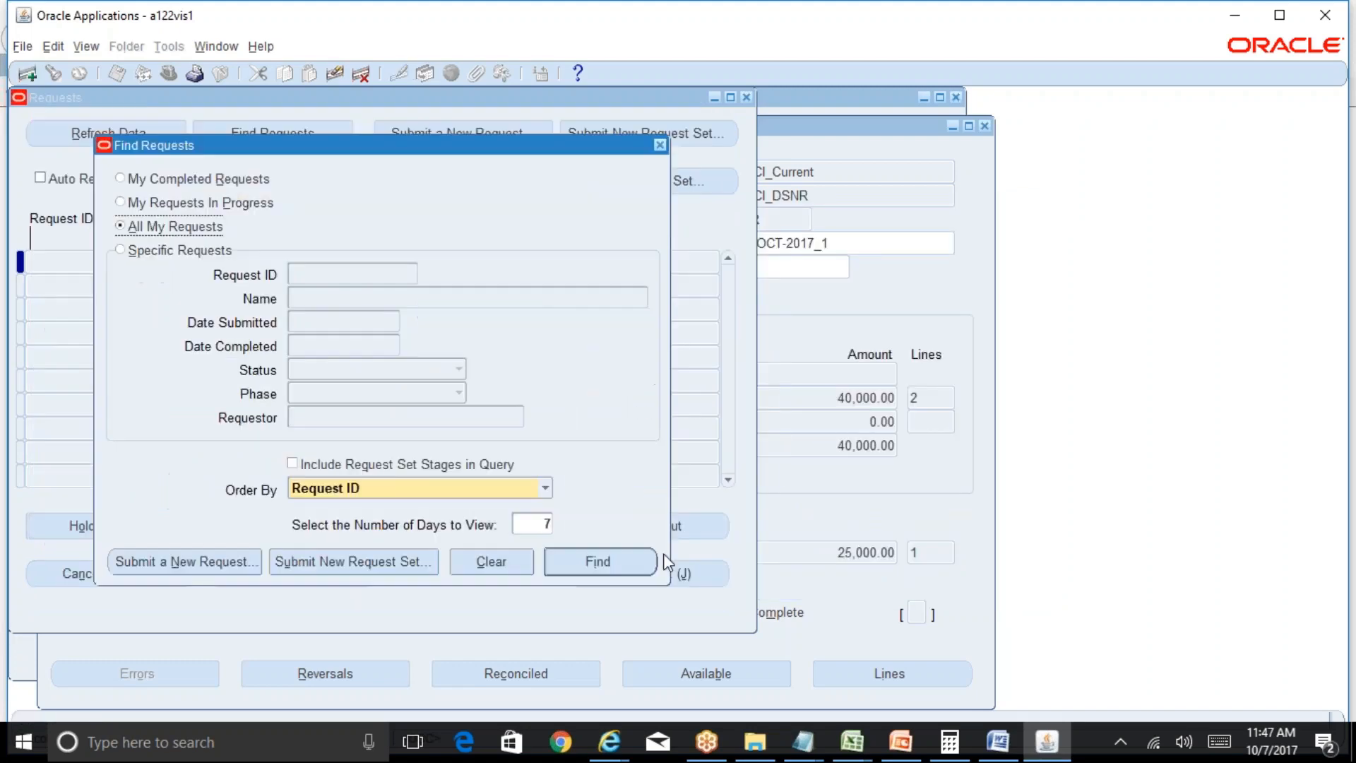
Step: List all own requests and refresh the list to check the progress of the AutoReconciliation run
left_click(613, 566)
left_click(139, 128)
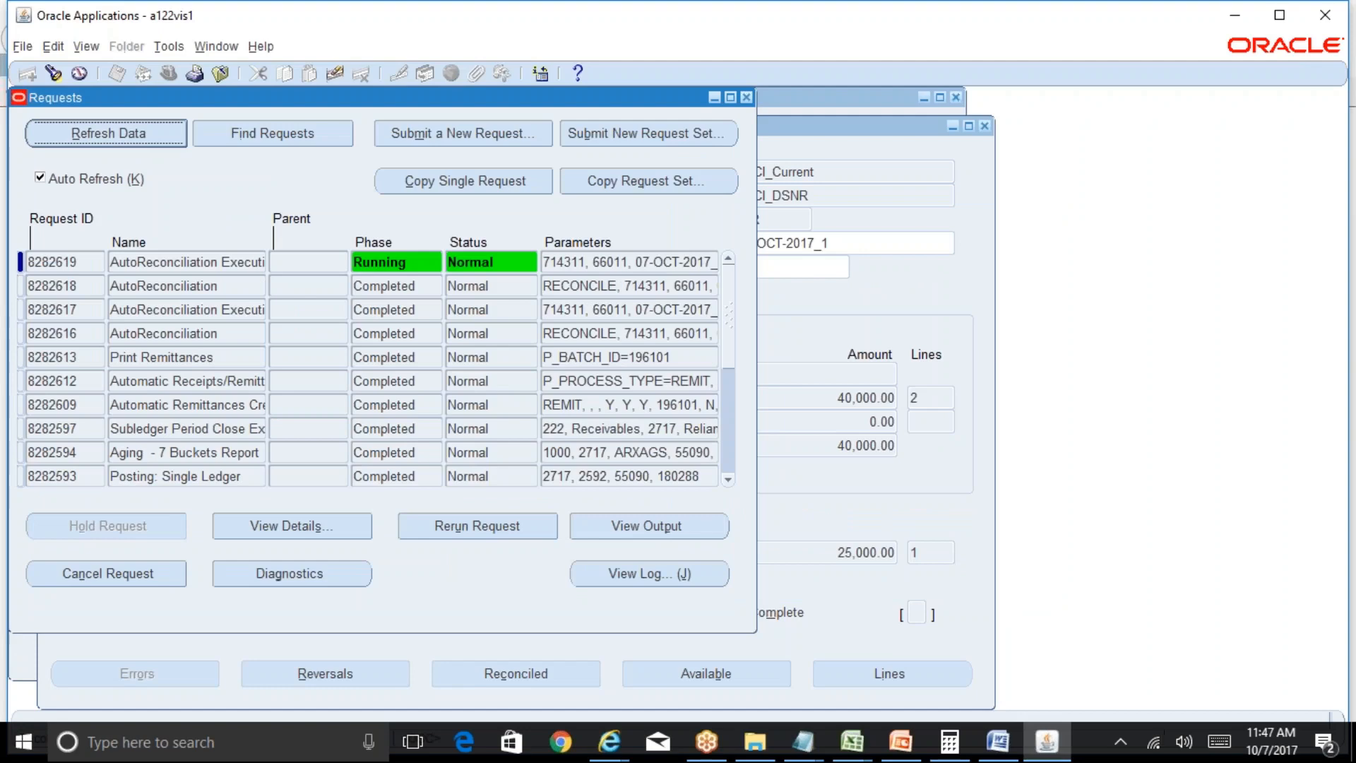
left_click(109, 138)
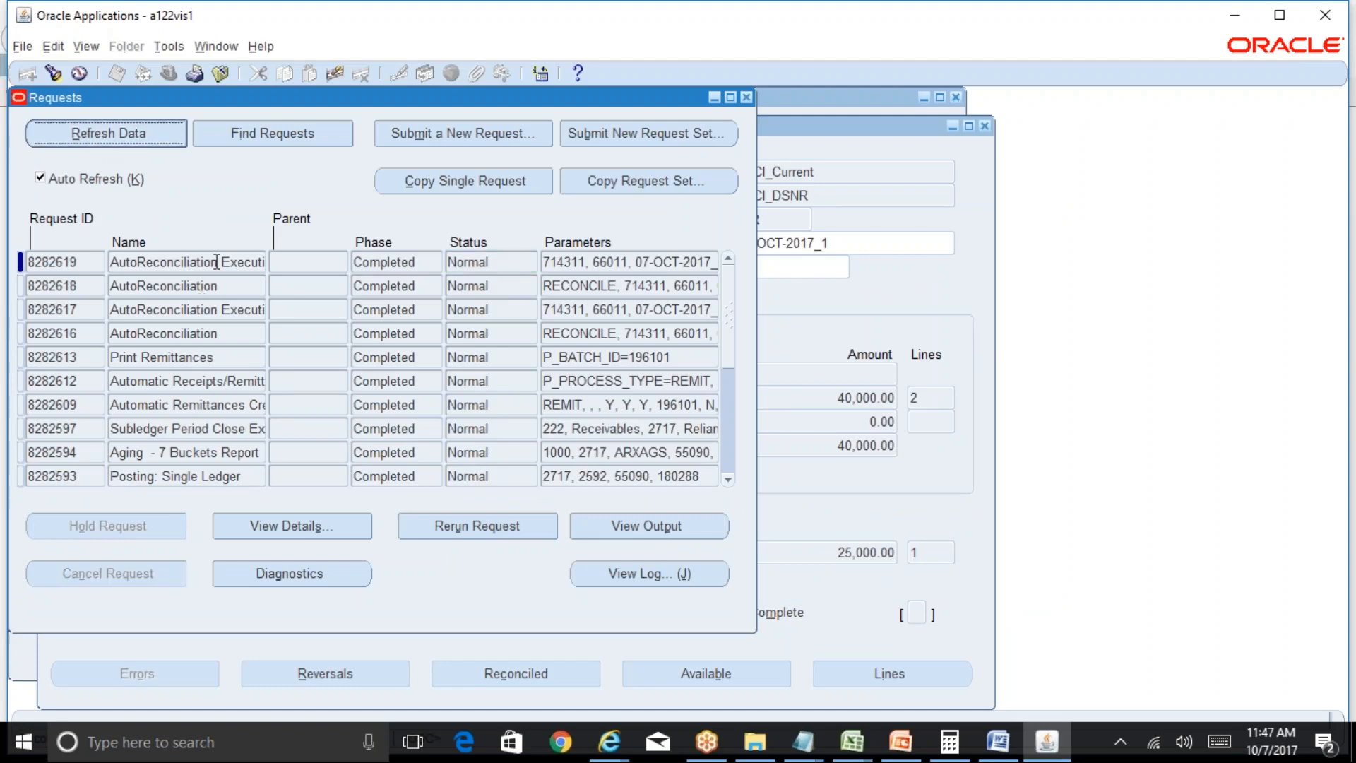
Step: Compare the request details of the latest AutoReconciliation request with those of the previous AutoReconciliation request
left_click_drag(215, 262, 311, 264)
left_click(255, 280)
left_click(332, 530)
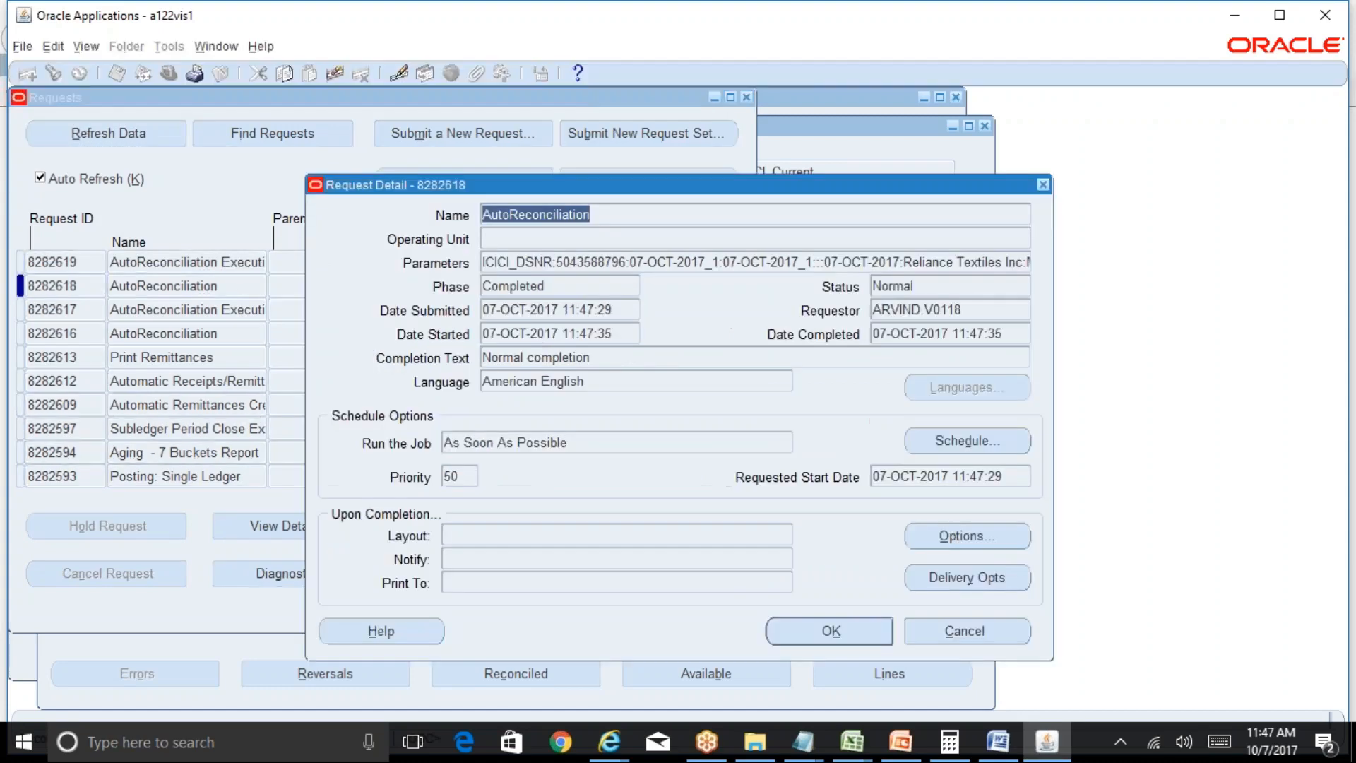
left_click(957, 616)
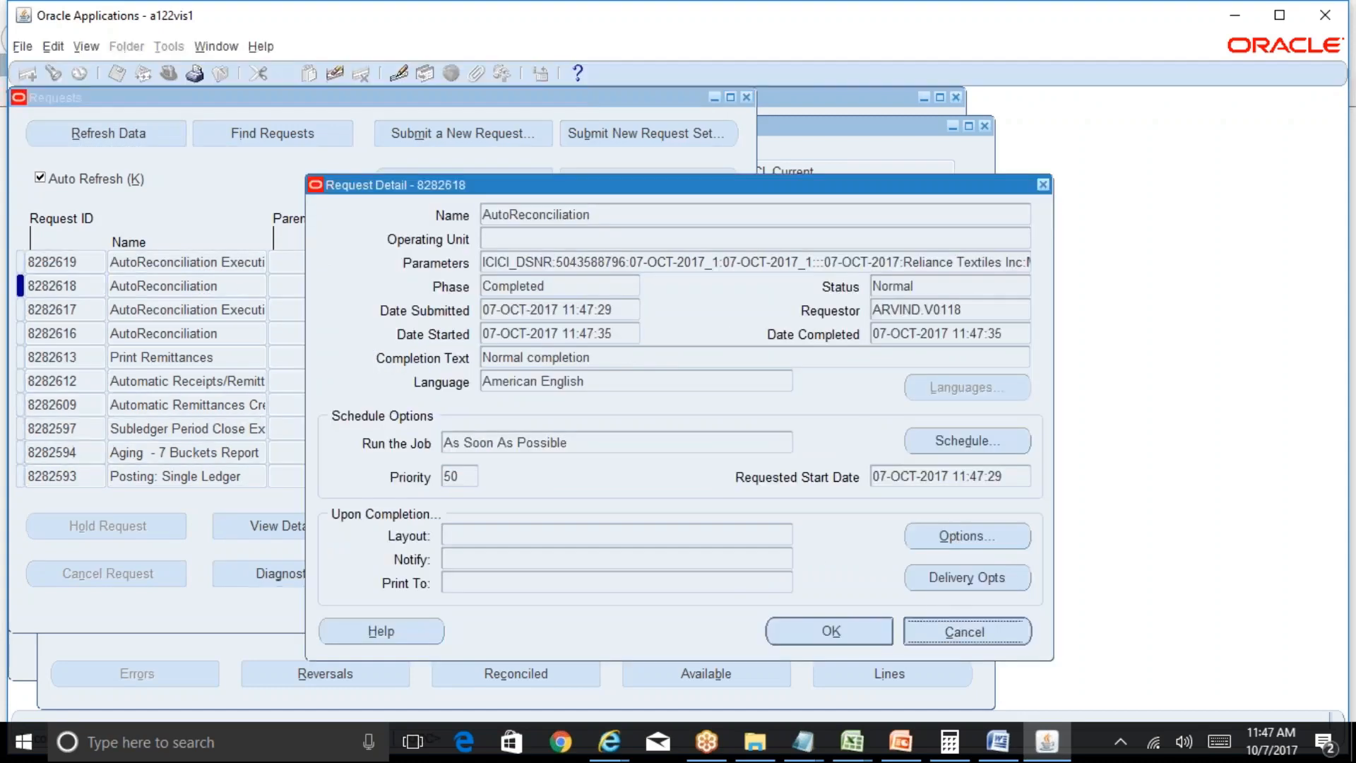
left_click(195, 333)
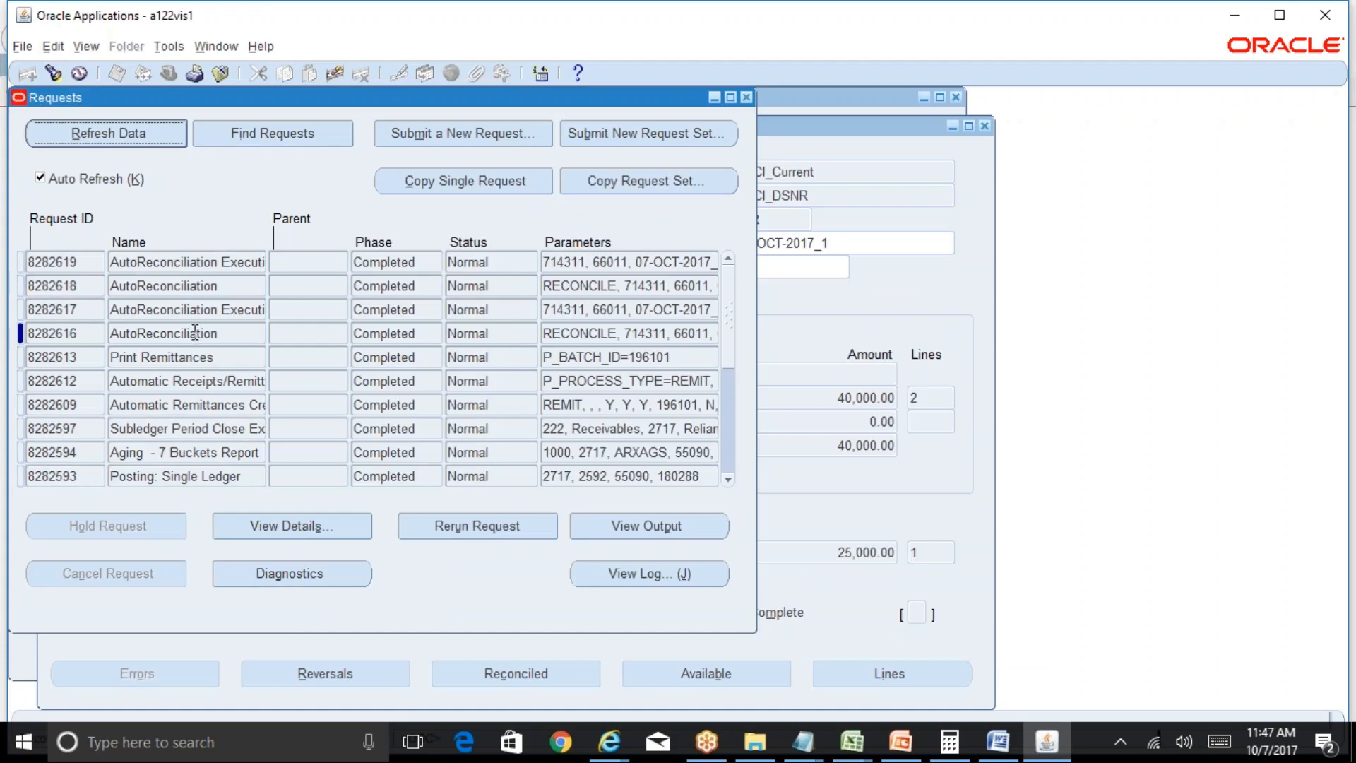
left_click(307, 521)
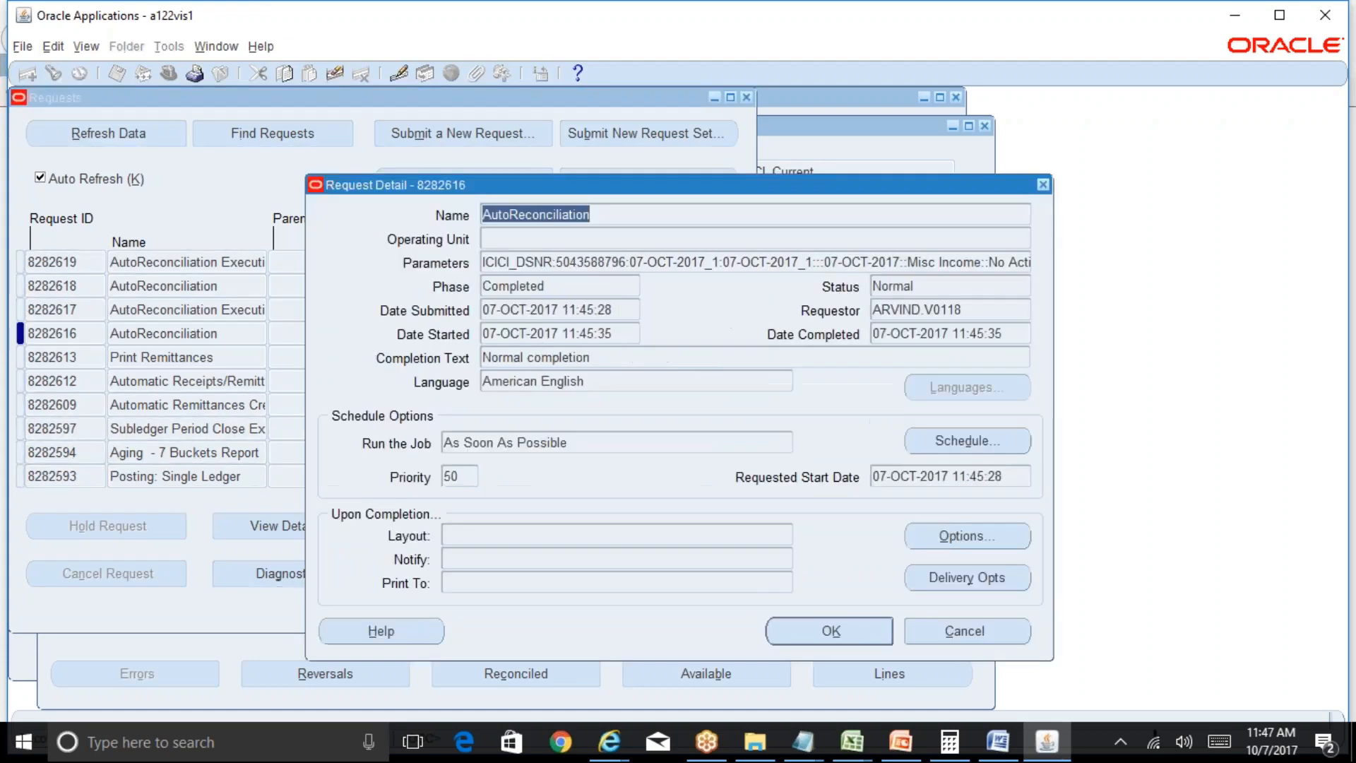
left_click(966, 631)
Step: Check the output and the log of the latest AutoReconciliation request, and return to the requests list
left_click(192, 285)
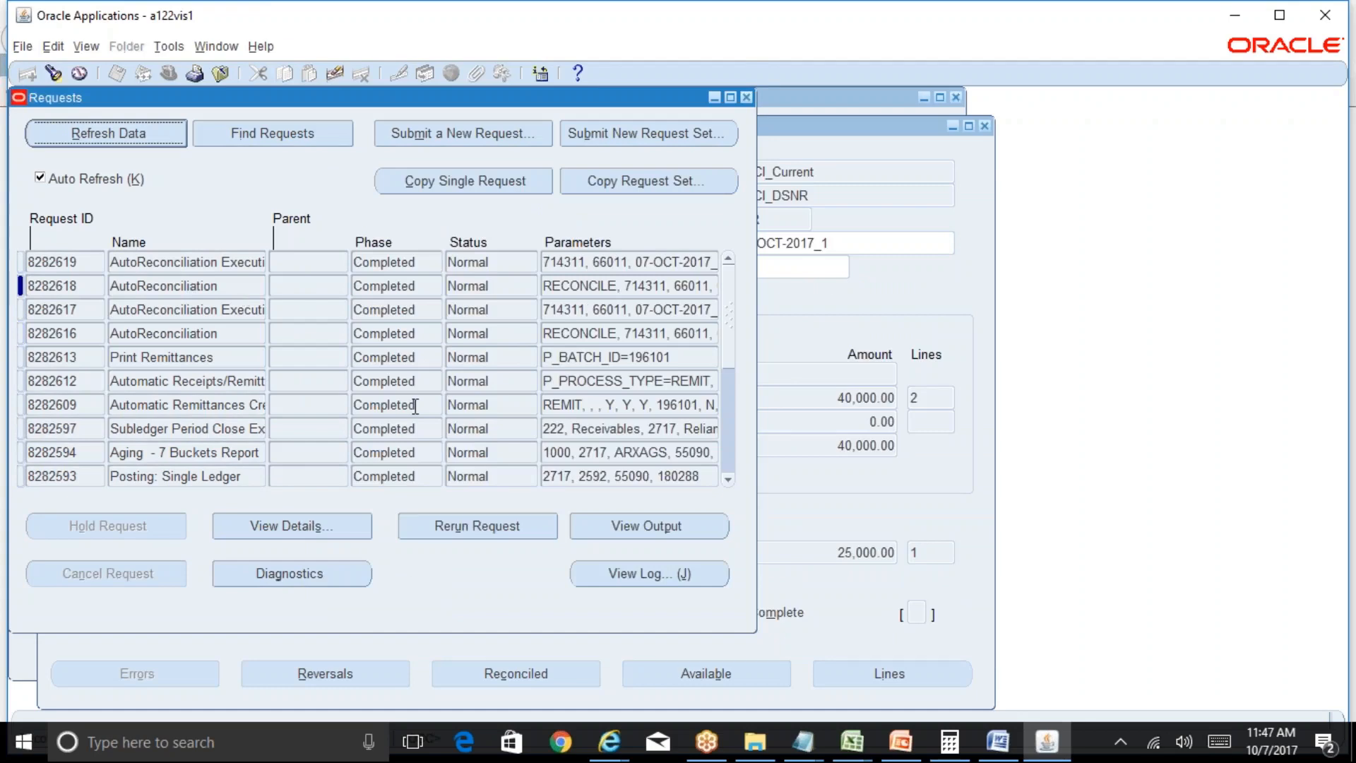
left_click(654, 527)
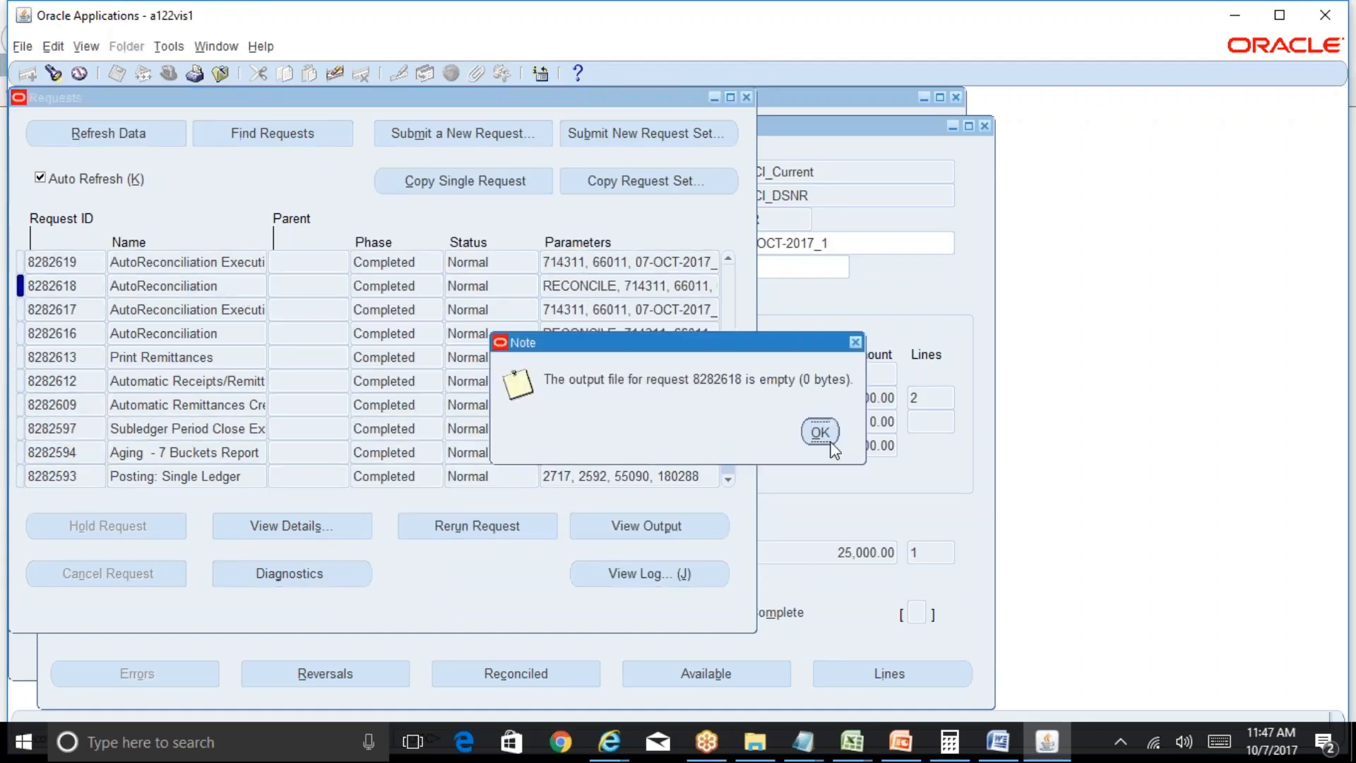
left_click(821, 431)
left_click(710, 573)
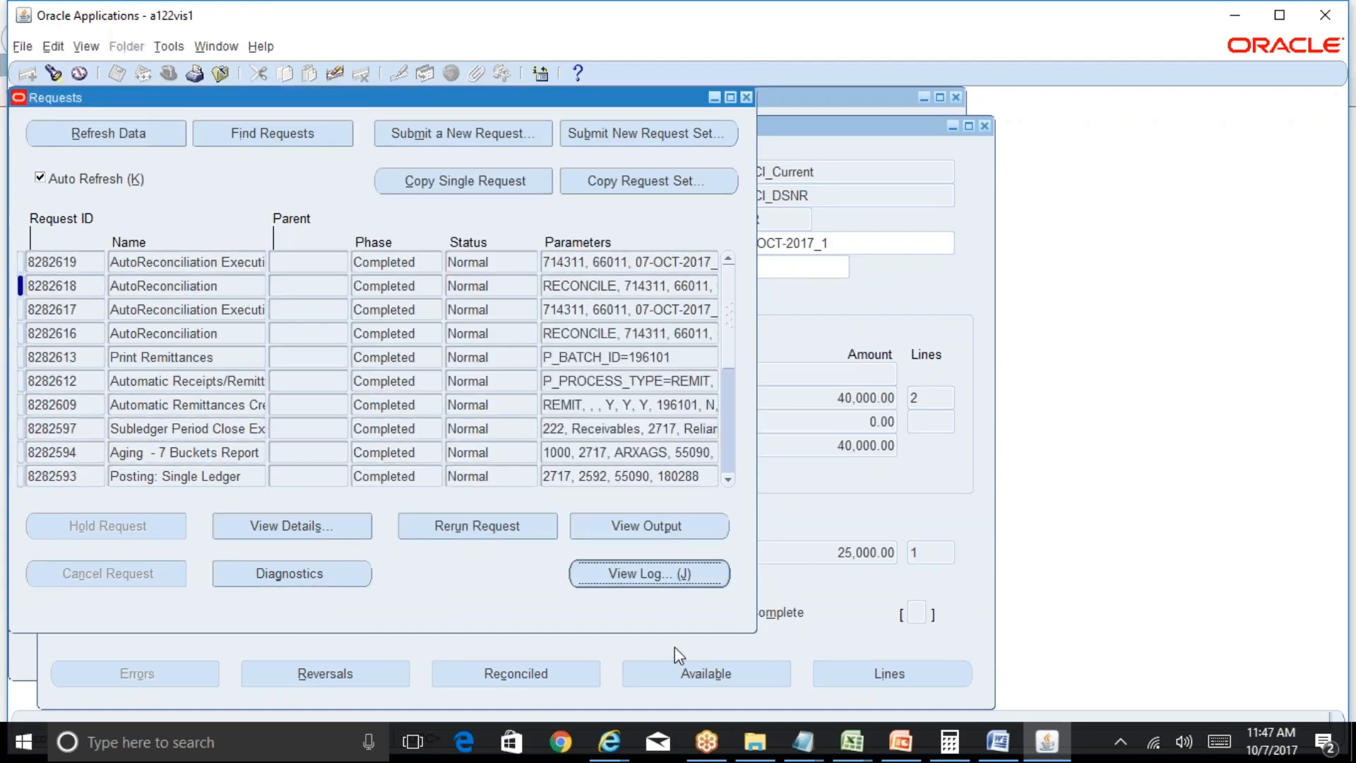
mouse_move(610, 742)
left_click(971, 649)
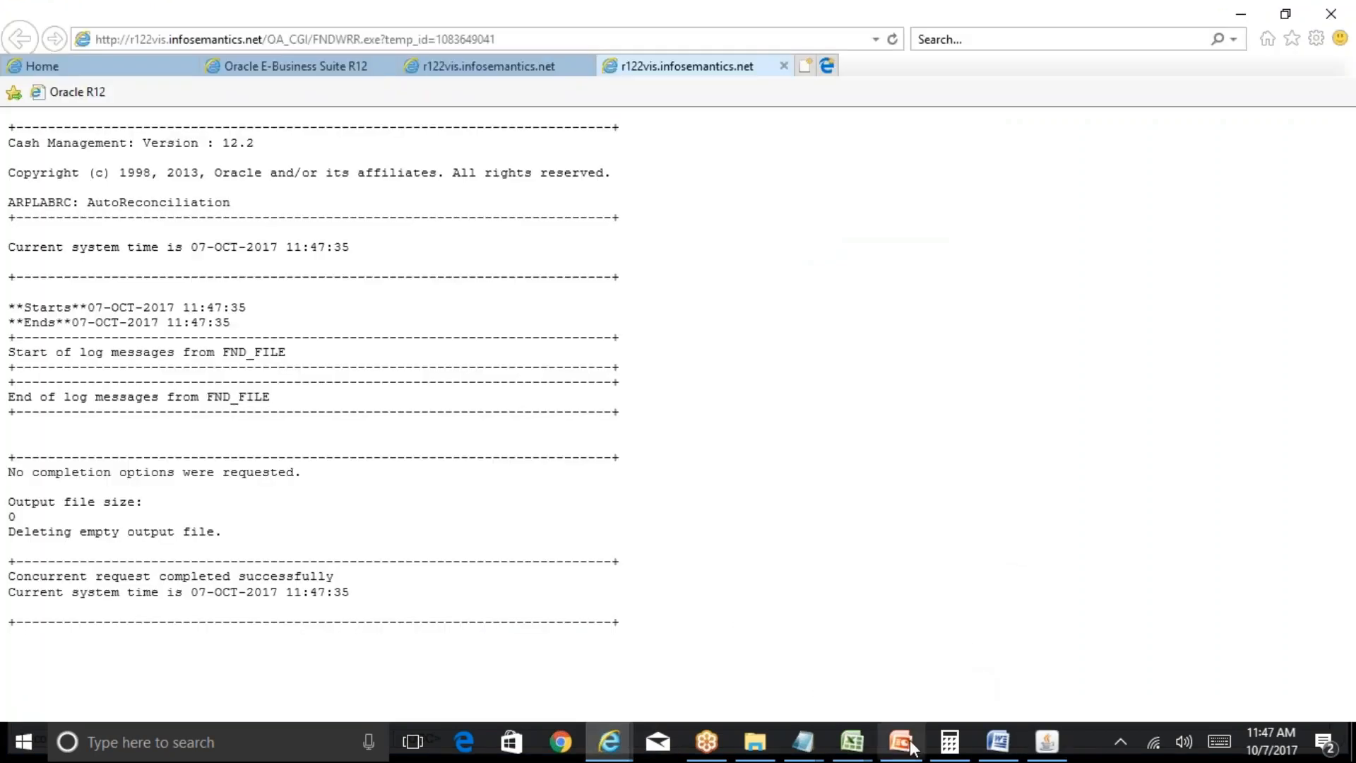
left_click(1047, 742)
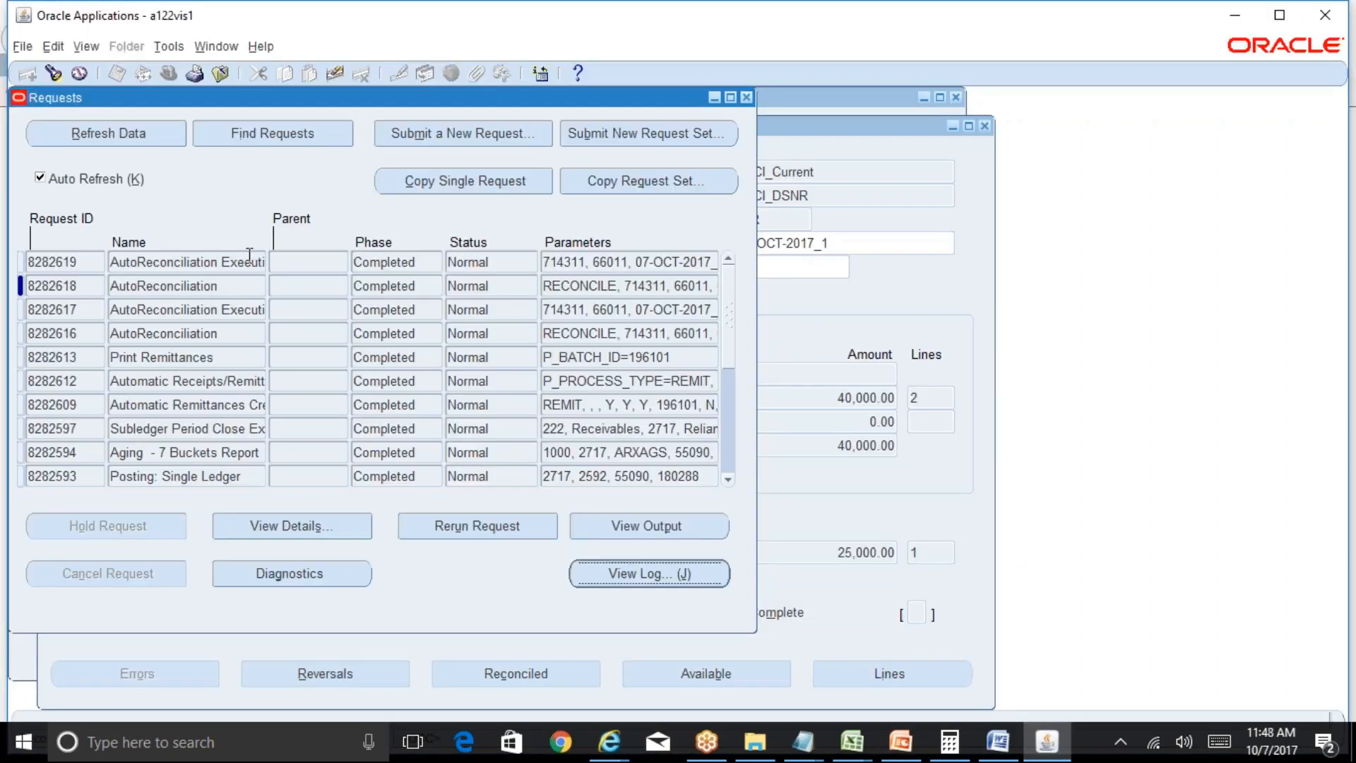
Step: View the output of the latest AutoReconciliation Execution Report in the browser, and return to the requests list
key("alt+r")
left_click(659, 529)
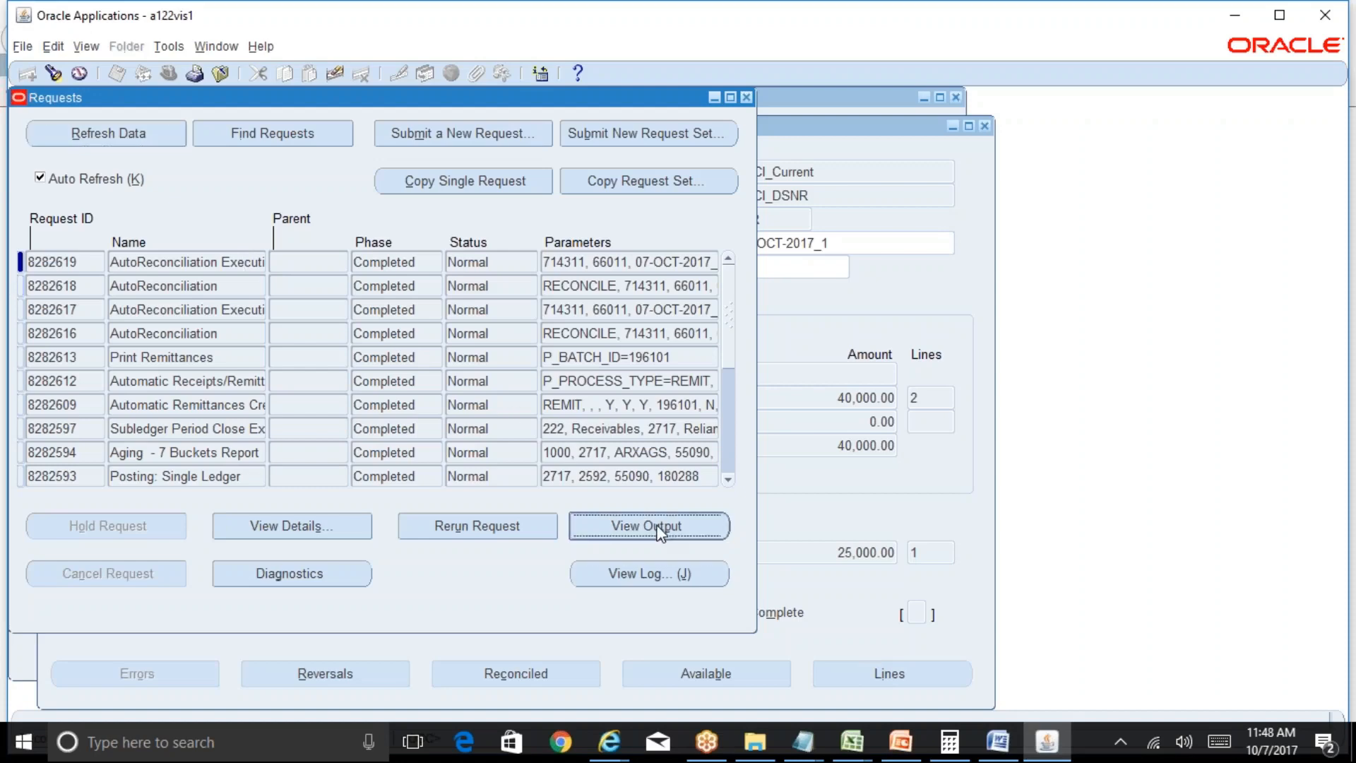
left_click(632, 728)
left_click(1000, 678)
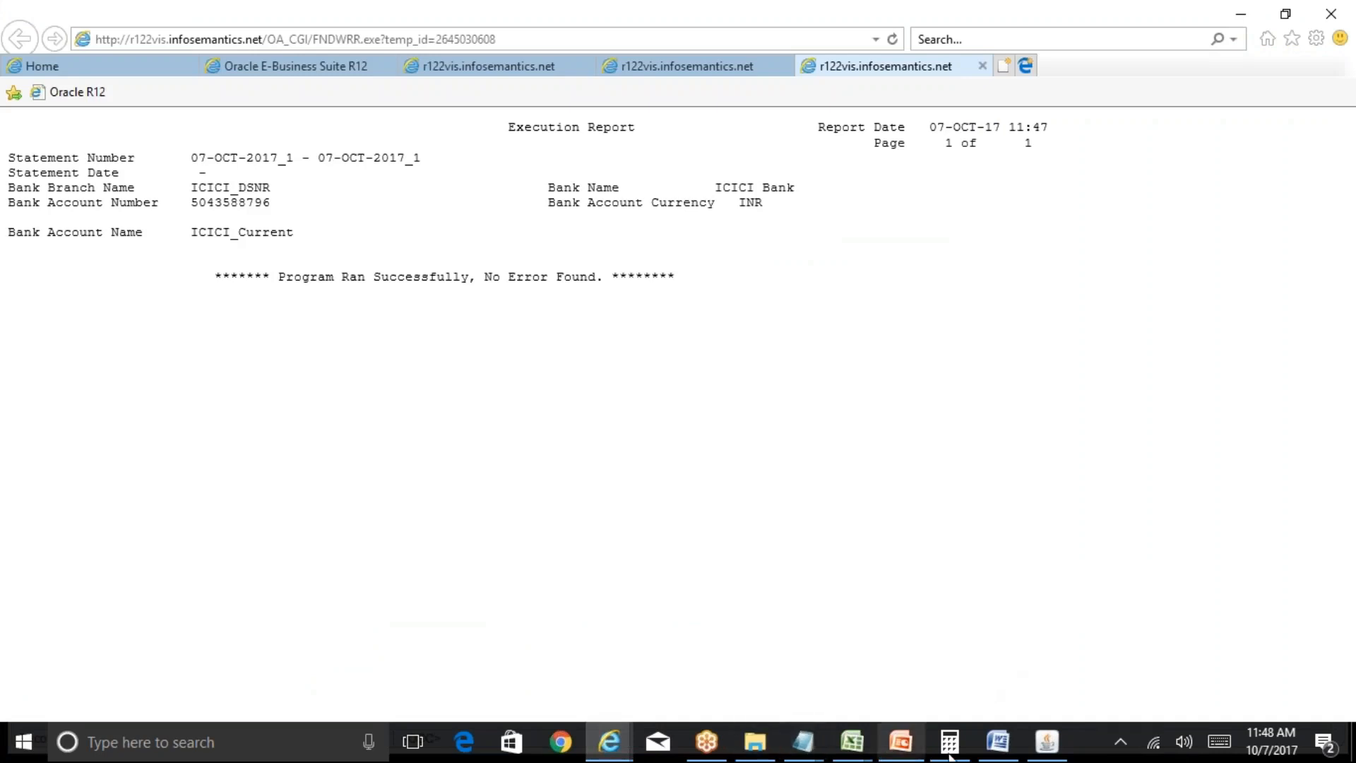
left_click(1054, 752)
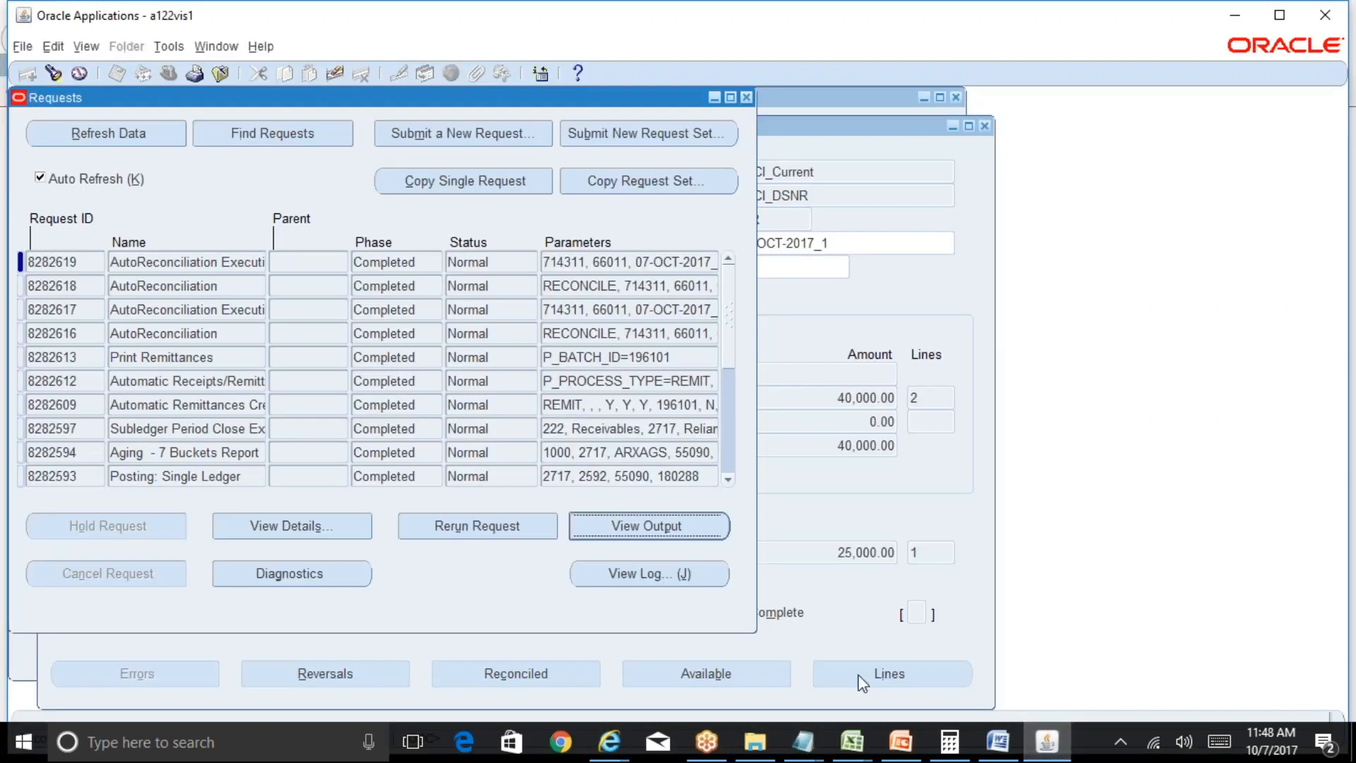
Step: Read through the log of the latest AutoReconciliation Execution Report, and return to the requests list
left_click(690, 574)
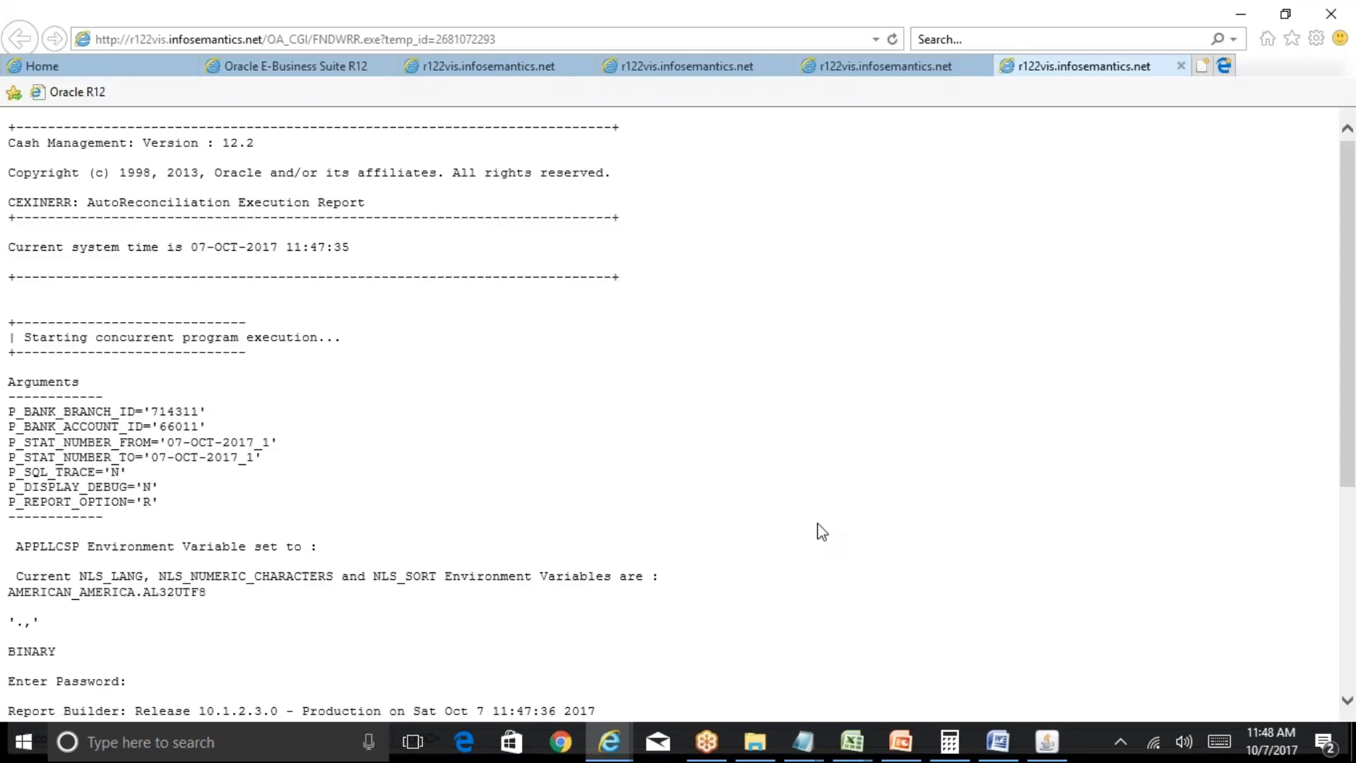
scroll(822, 531, "down", 5)
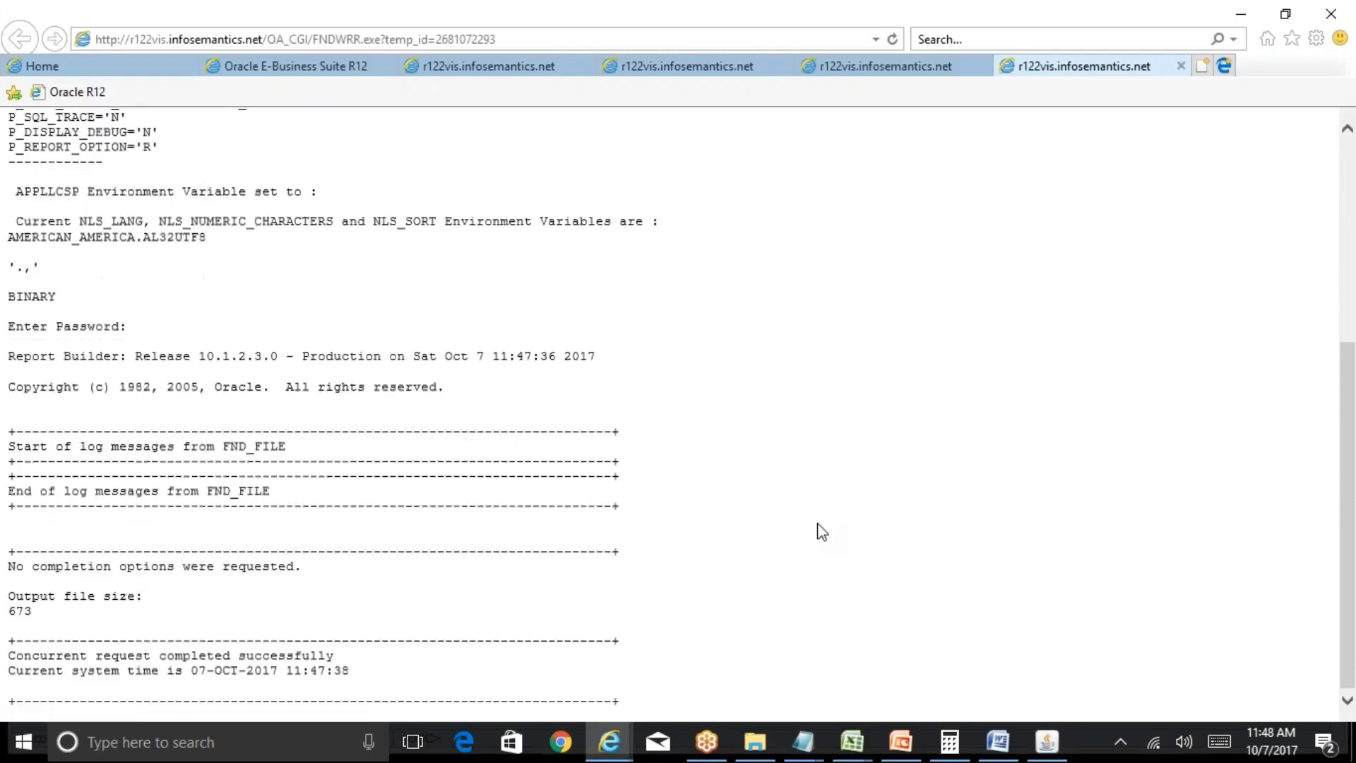
scroll(822, 531, "up", 5)
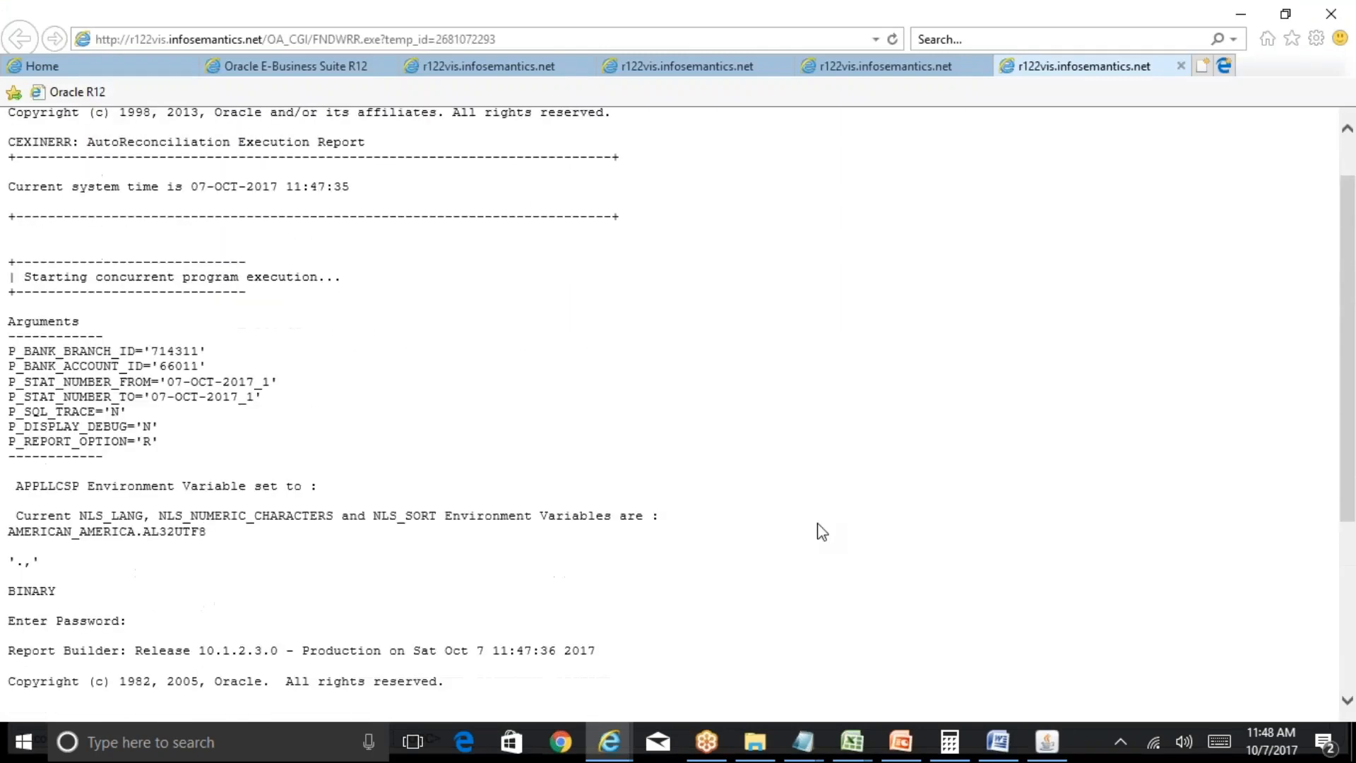
scroll(821, 531, "down", 2)
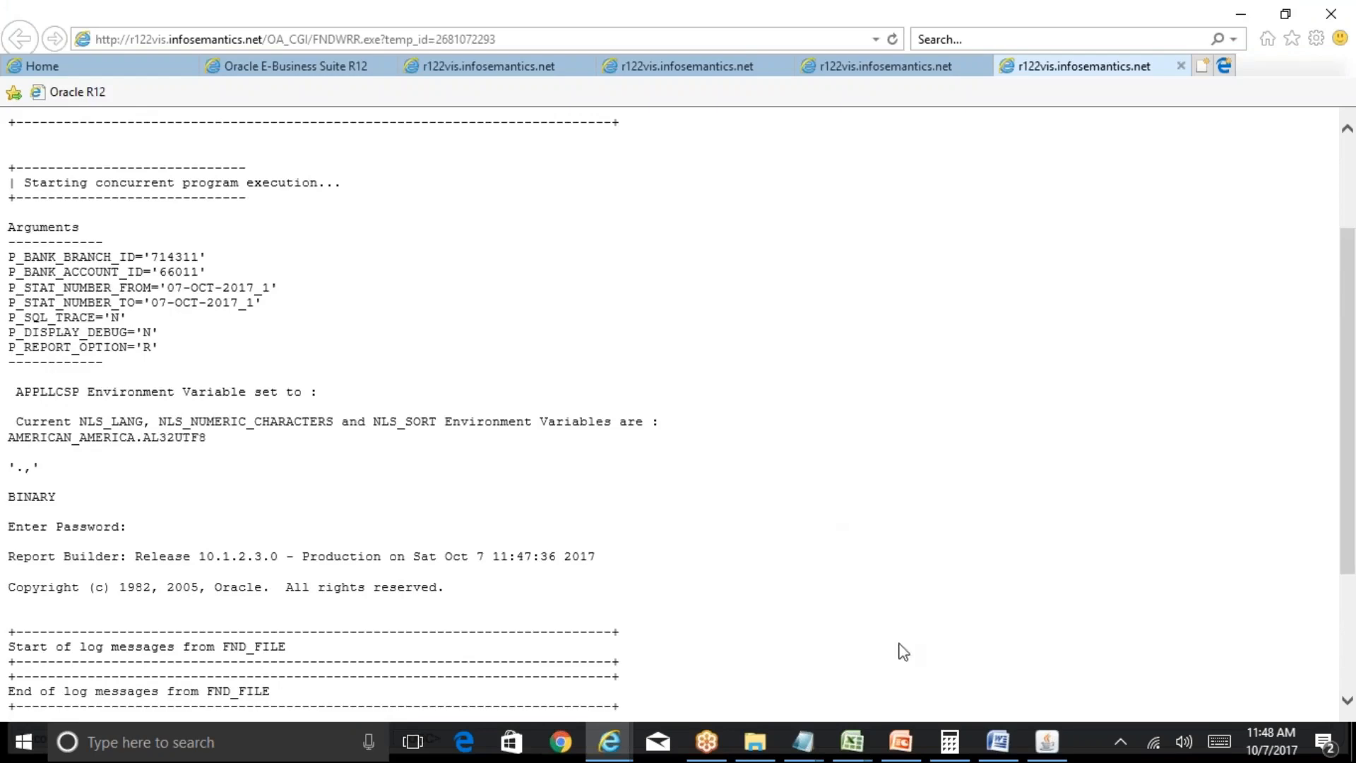
left_click(1047, 740)
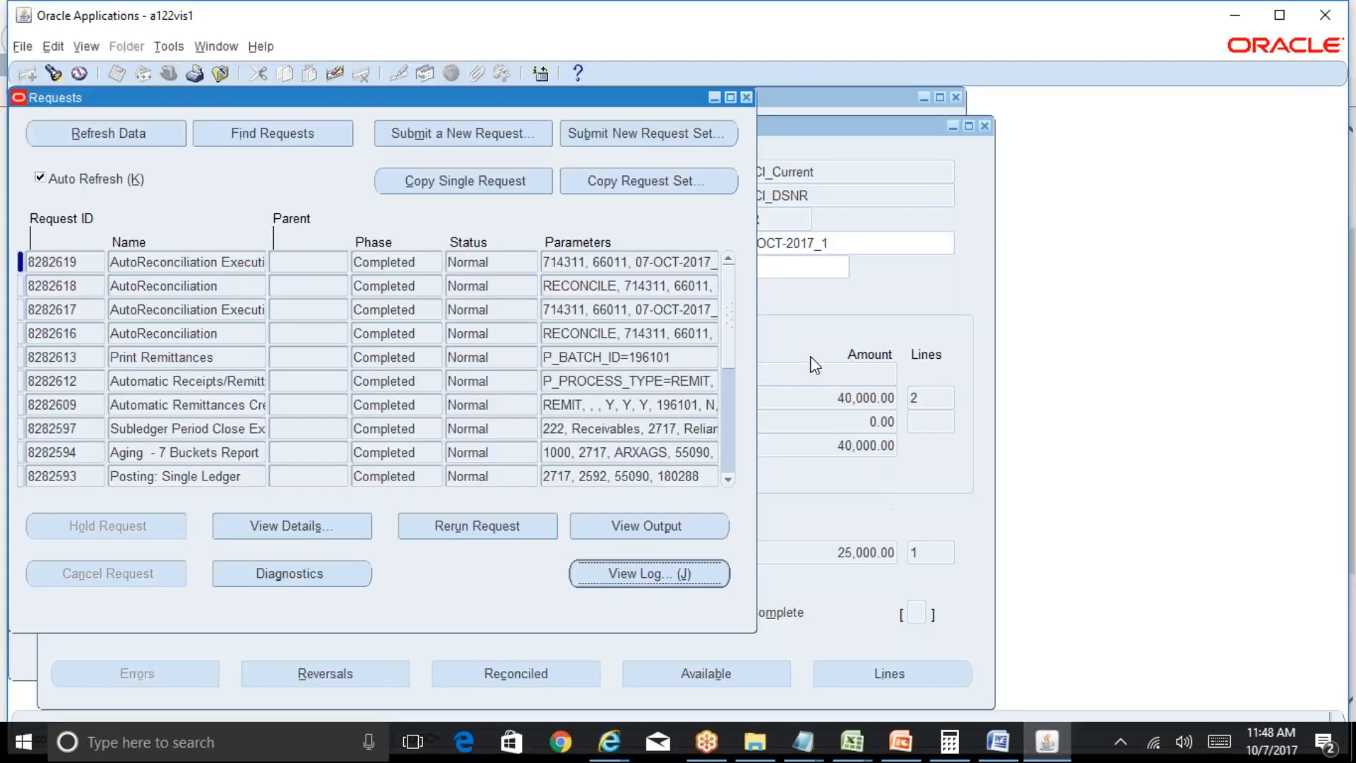
Step: Look up the available transactions for receipt line 2 of statement 07-OCT-2017_1, and close the bank statement windows
left_click(747, 98)
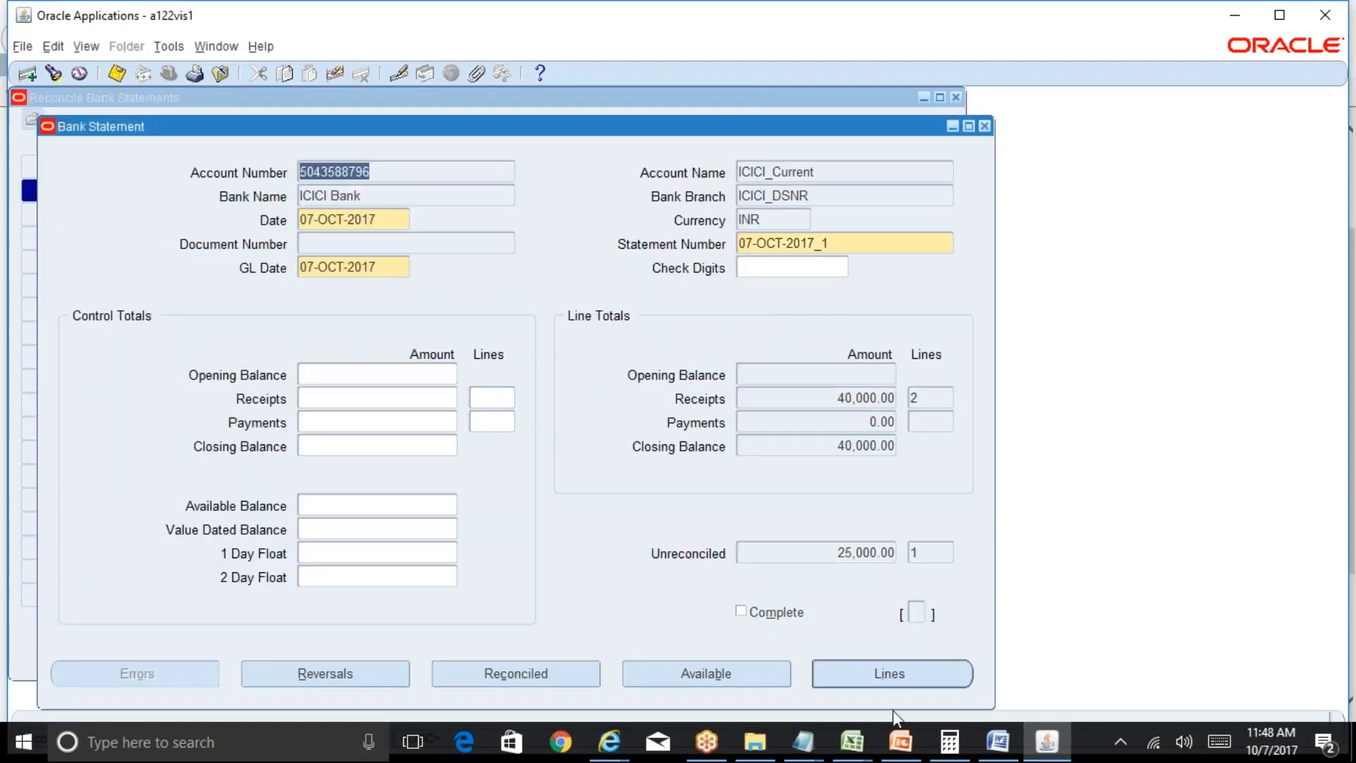
left_click(936, 677)
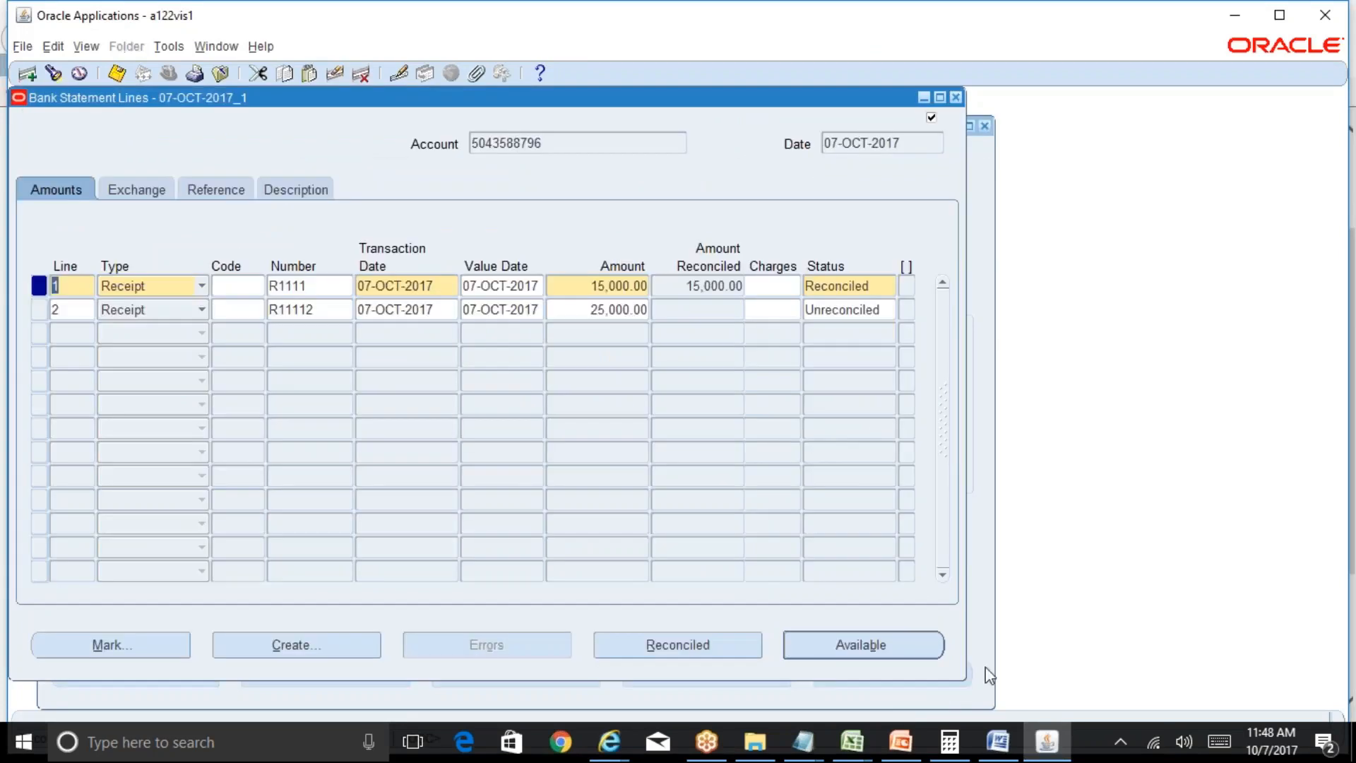
left_click(613, 310)
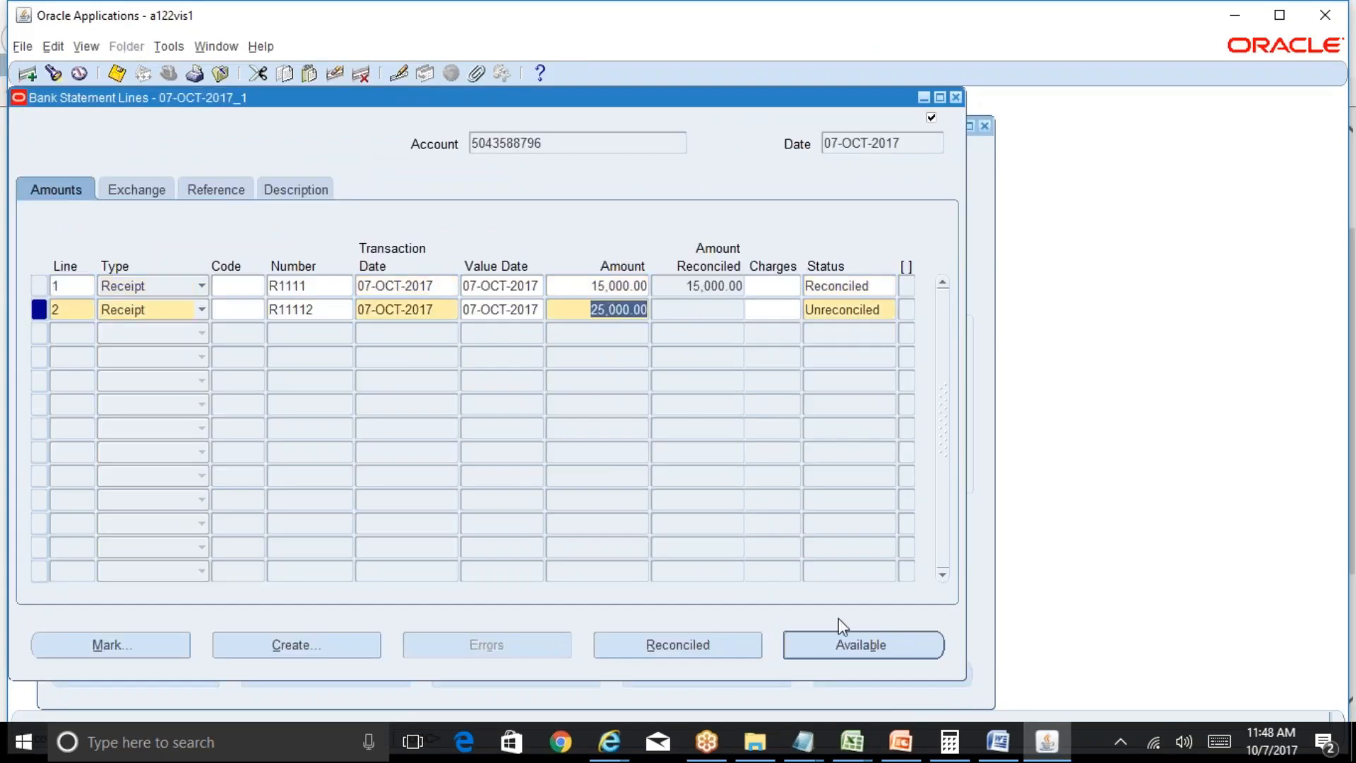
left_click(871, 657)
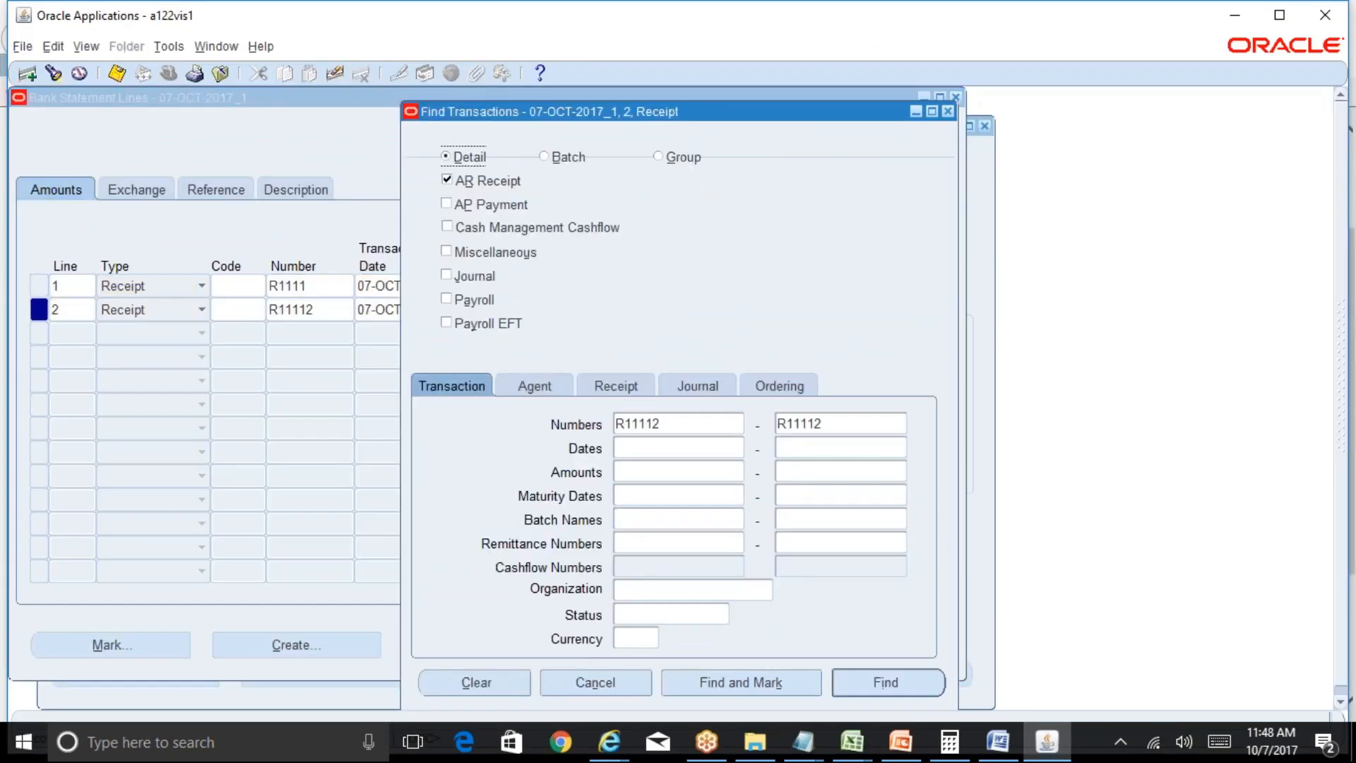
left_click(903, 688)
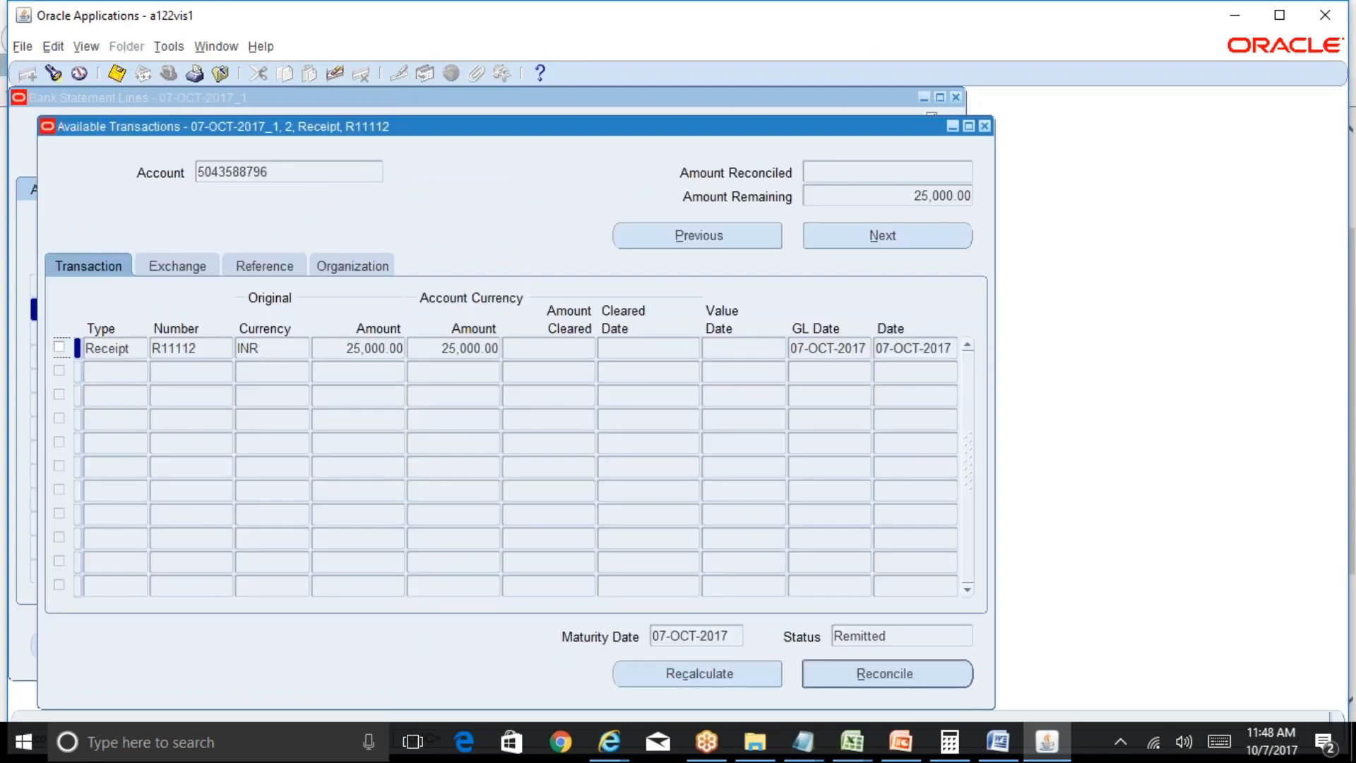
left_click(986, 126)
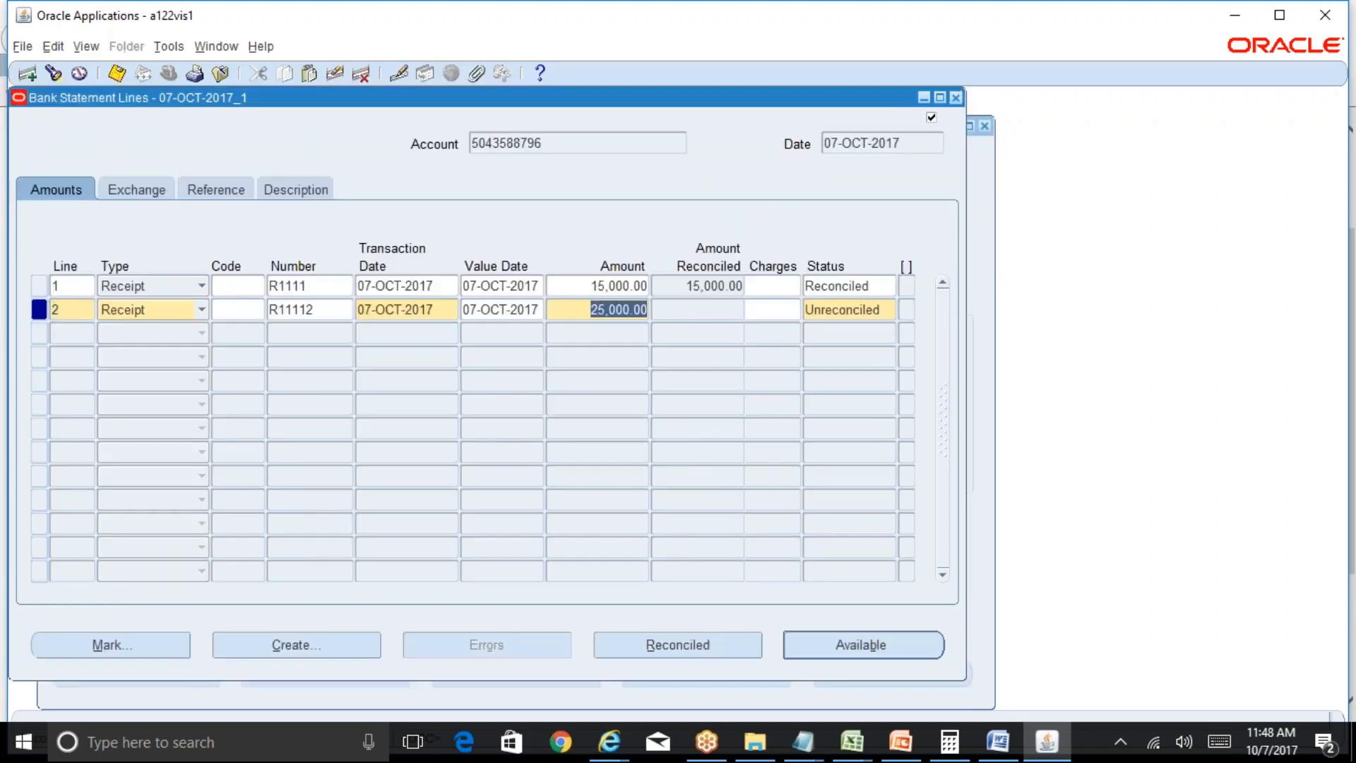
left_click(957, 98)
left_click(985, 126)
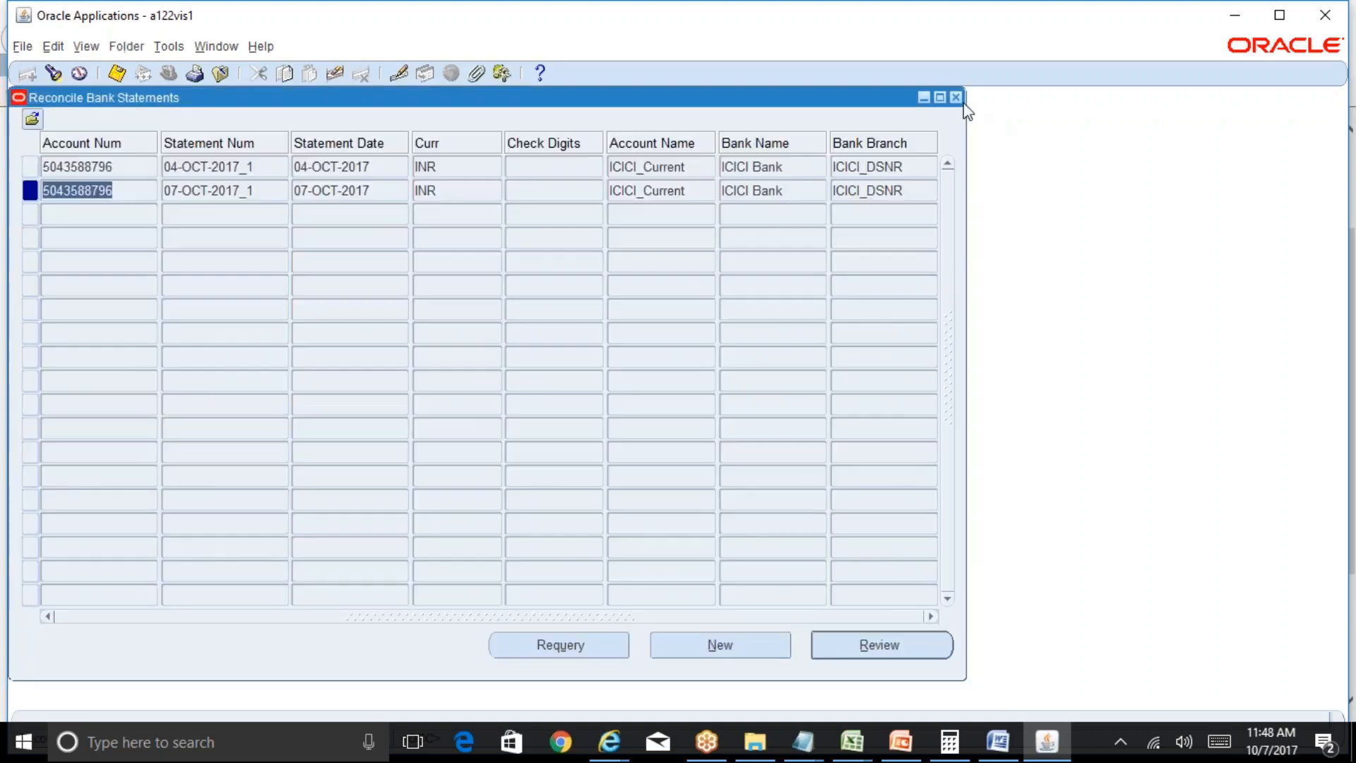
left_click(956, 97)
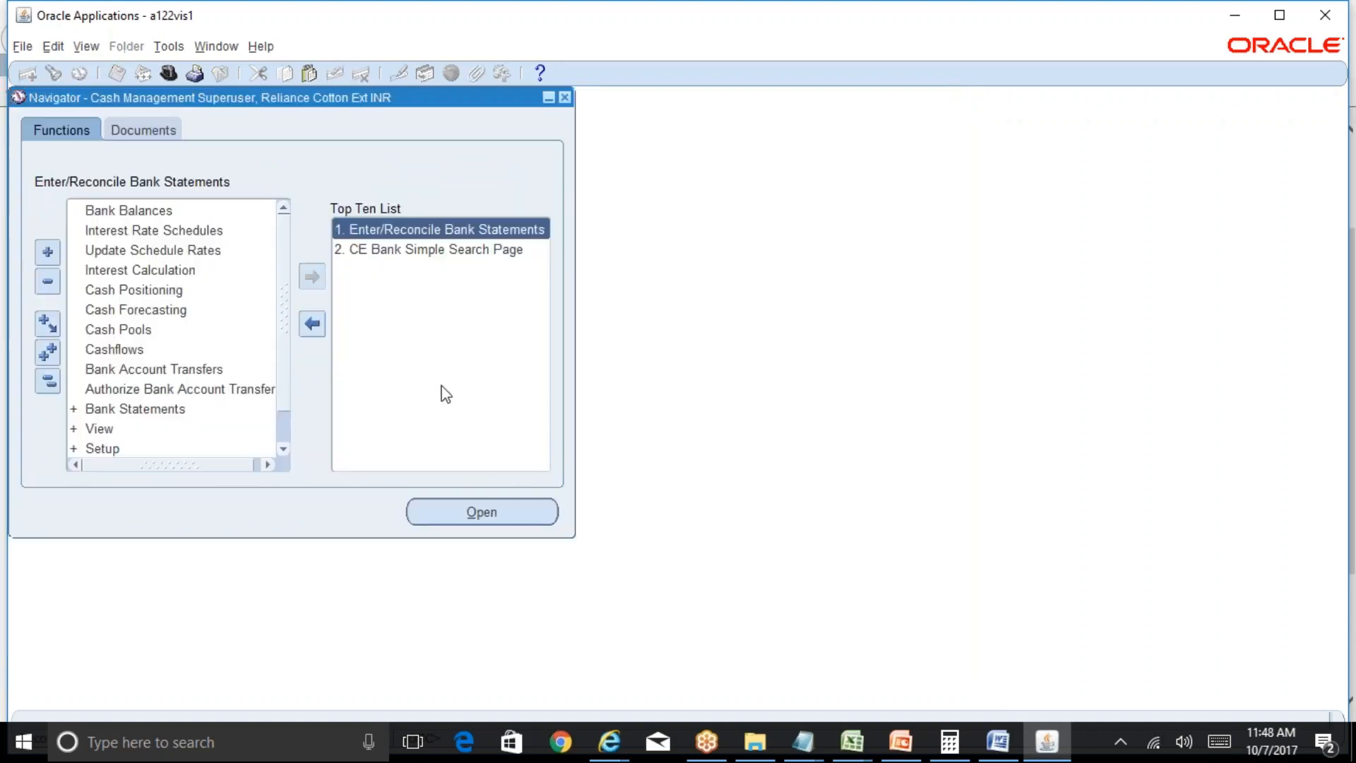
Step: Query the Cash Management system parameters for legal entities matching Rel%, and review the system controls and transaction settings of Reliance Textiles Inc
double_click(106, 448)
double_click(211, 448)
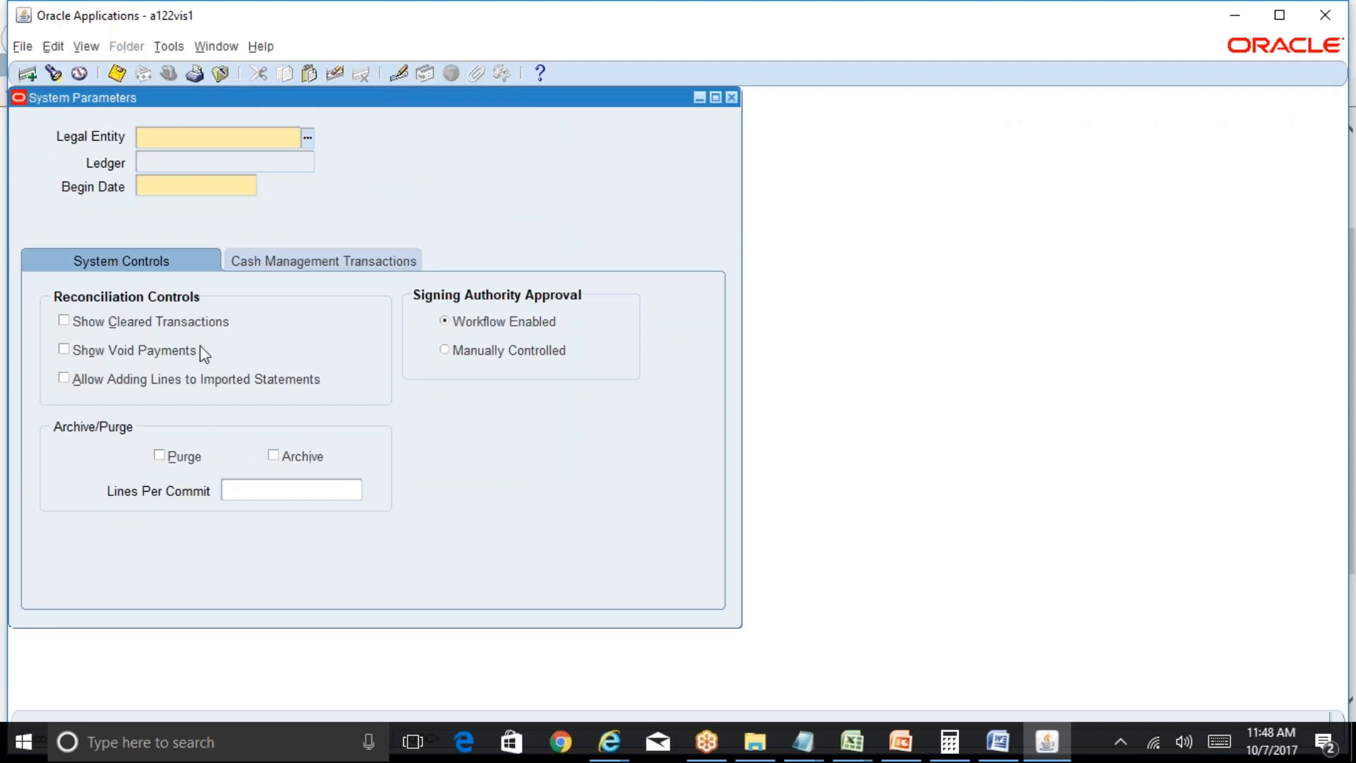
key("F11")
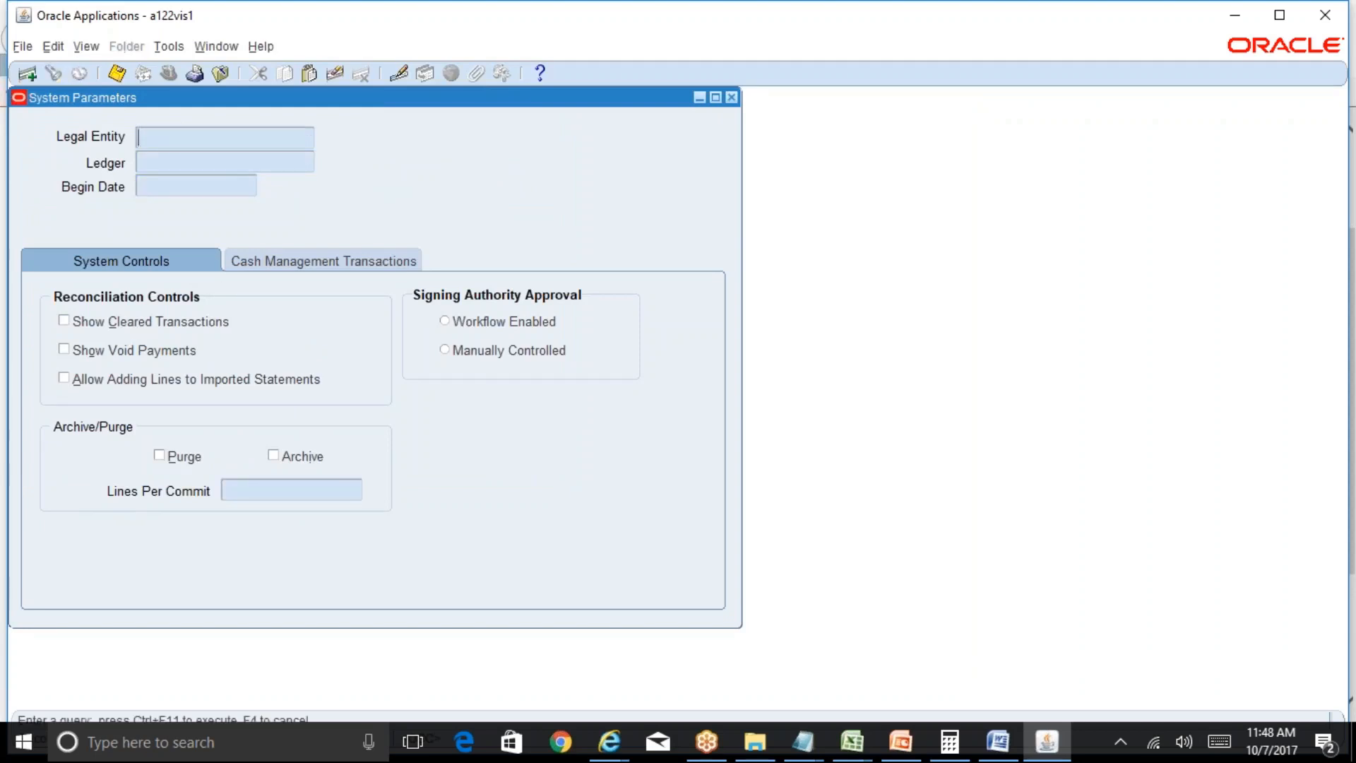
type("Rel%")
key("ctrl+F11")
key("Down")
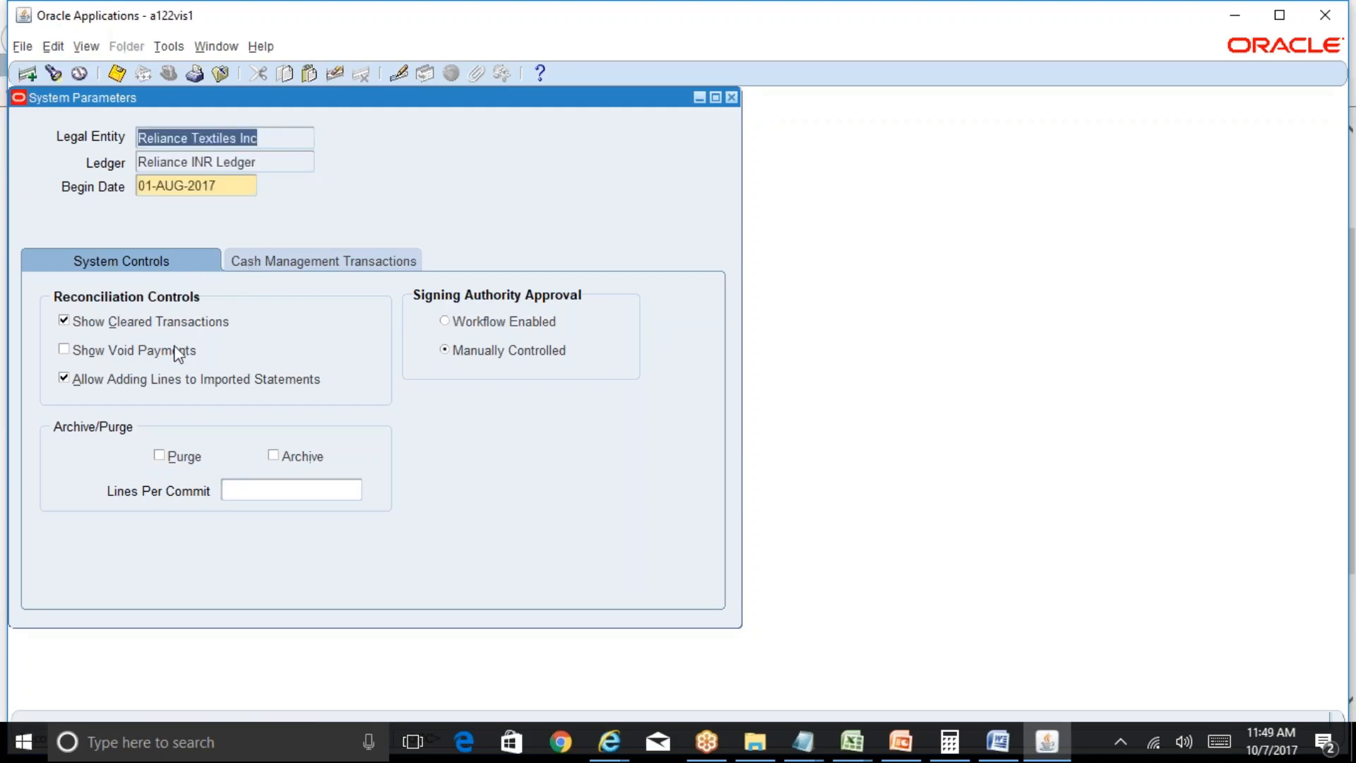
left_click(303, 256)
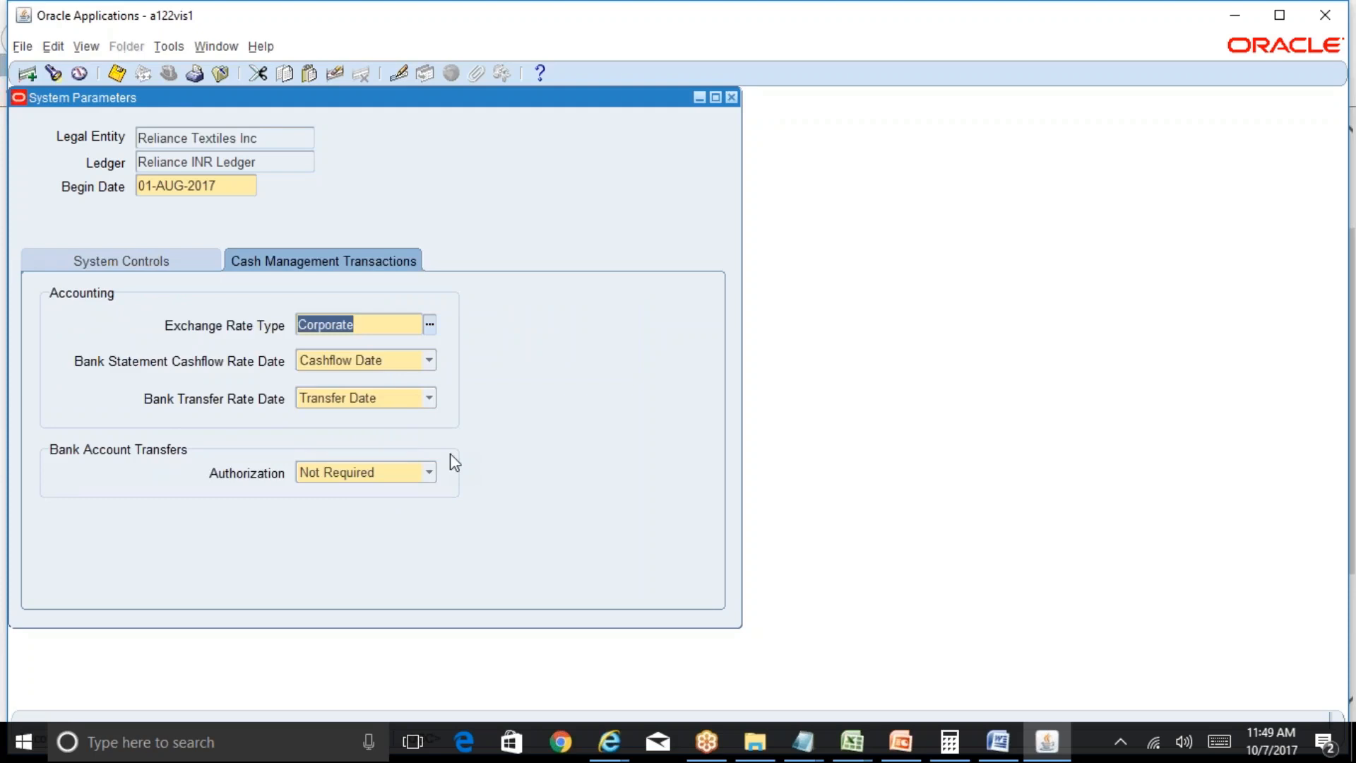
left_click(732, 98)
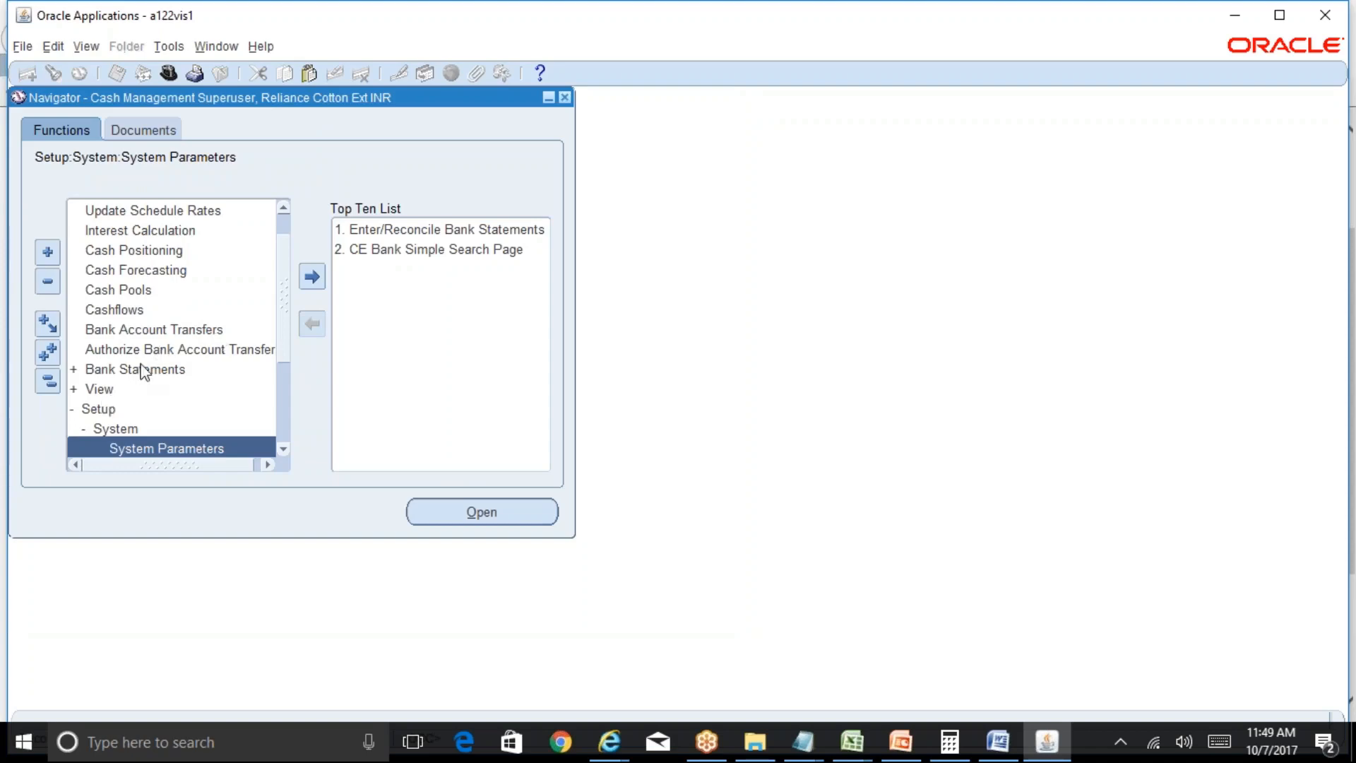
Step: Open the Bank Accounts page from the Banks section of the Cash Management setup functions
left_click(50, 382)
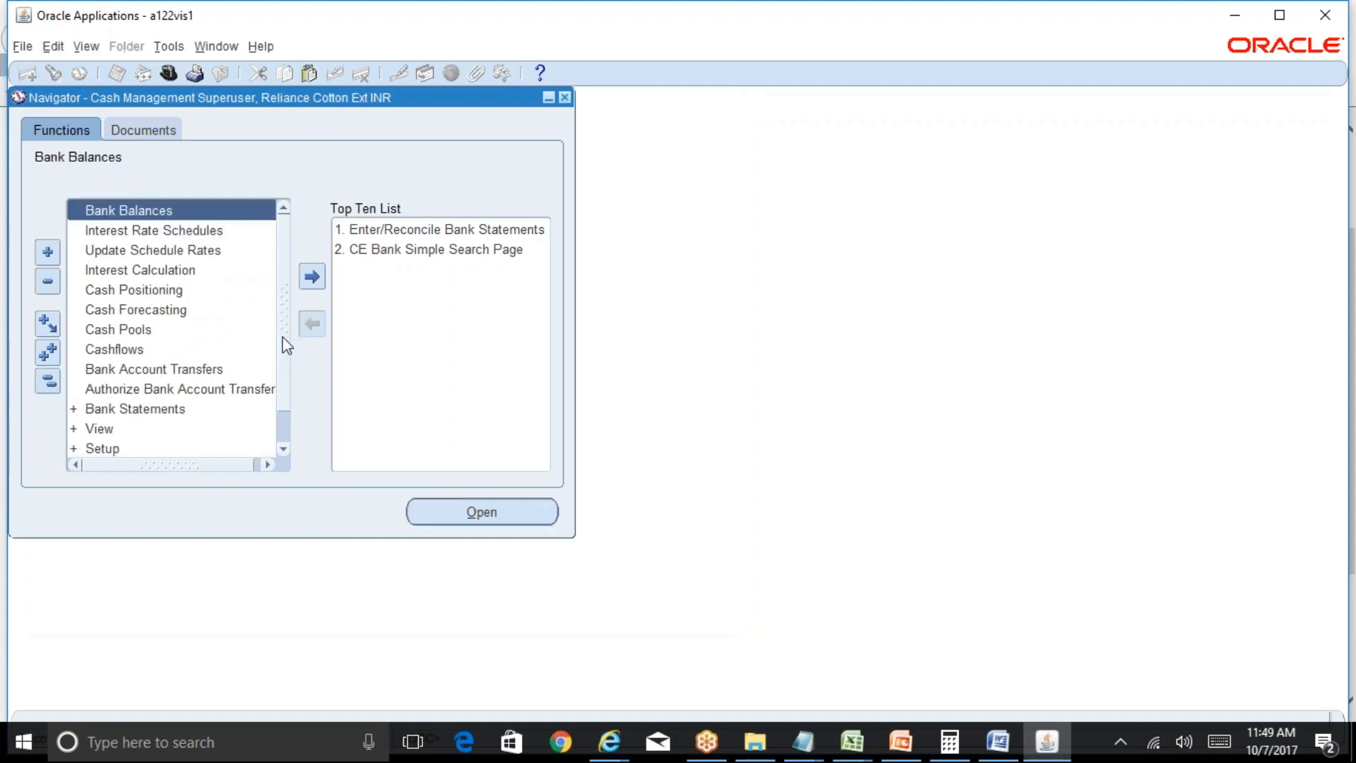
left_click_drag(284, 336, 271, 457)
double_click(134, 408)
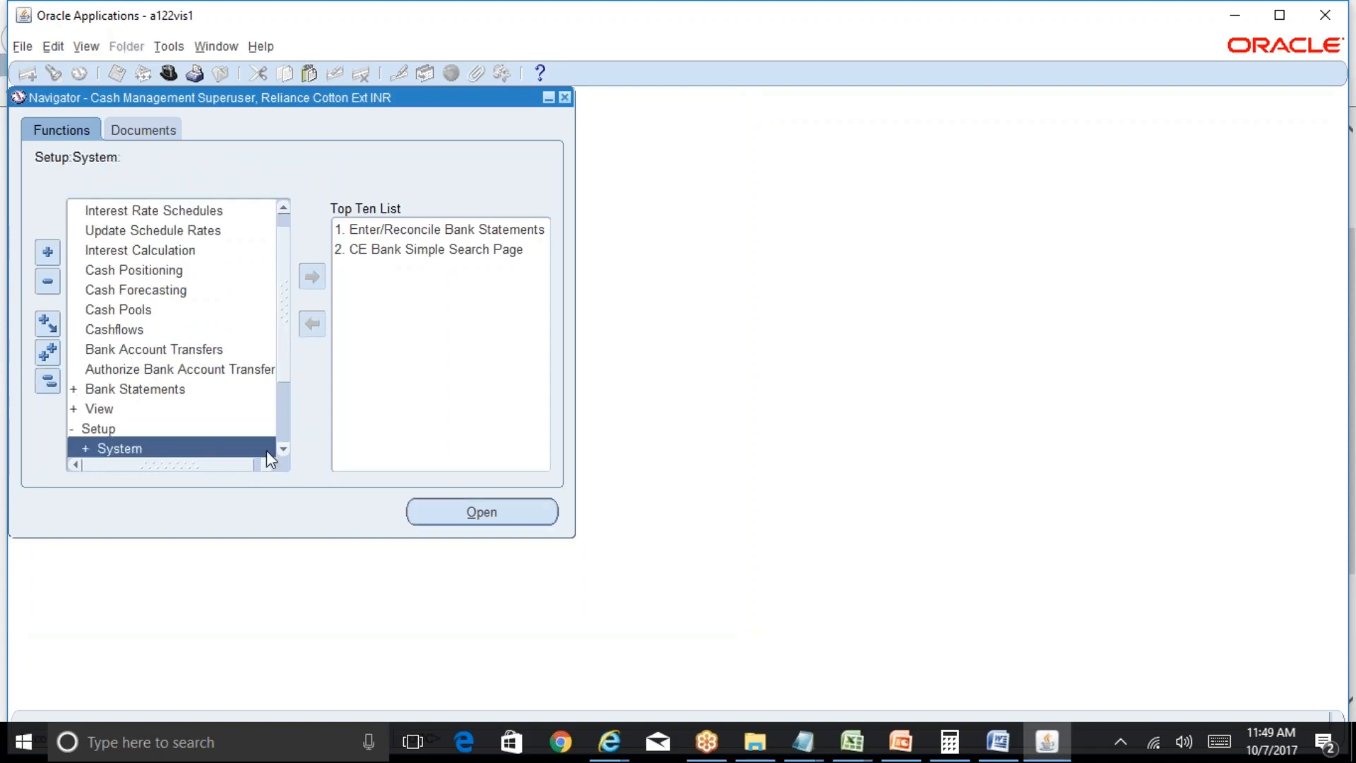
left_click(283, 450)
left_click(283, 450)
left_click(282, 450)
left_click(283, 450)
left_click(128, 389)
double_click(127, 389)
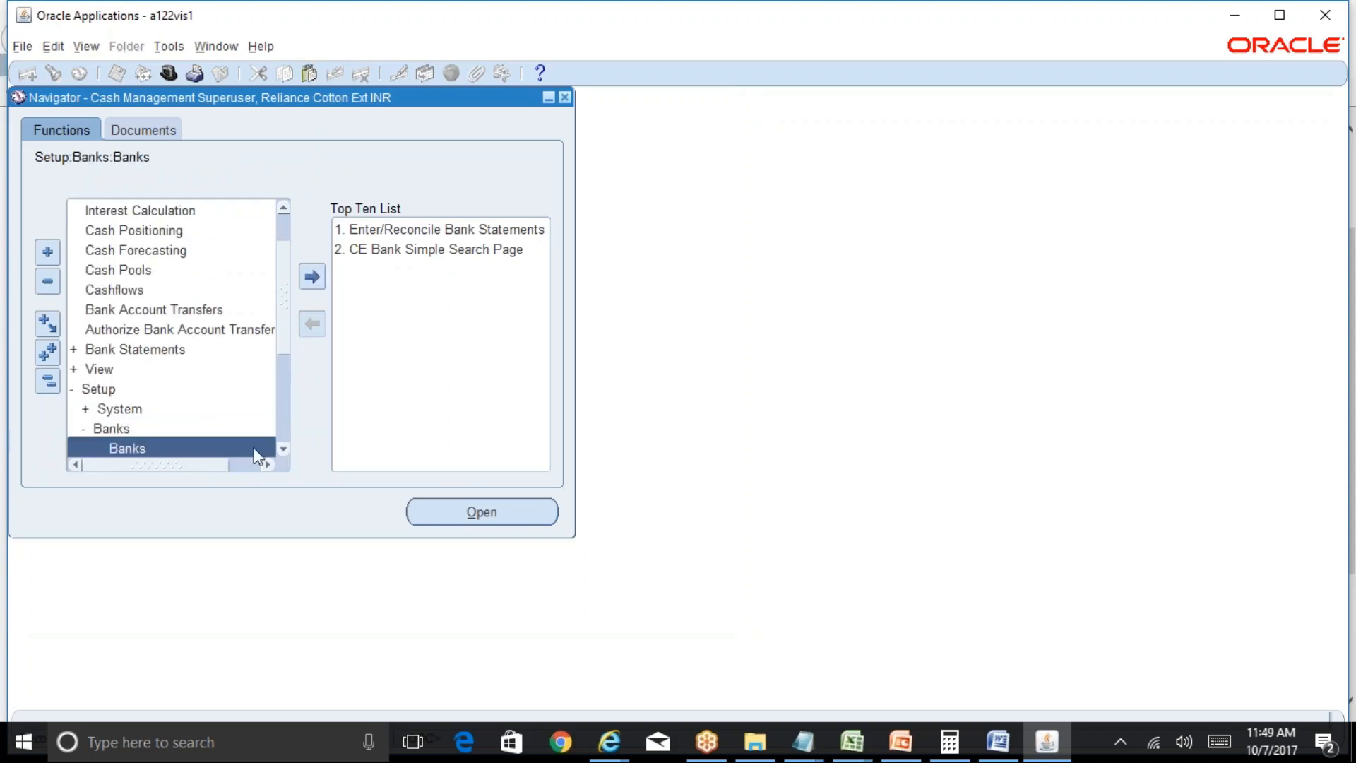
left_click(283, 450)
left_click(283, 450)
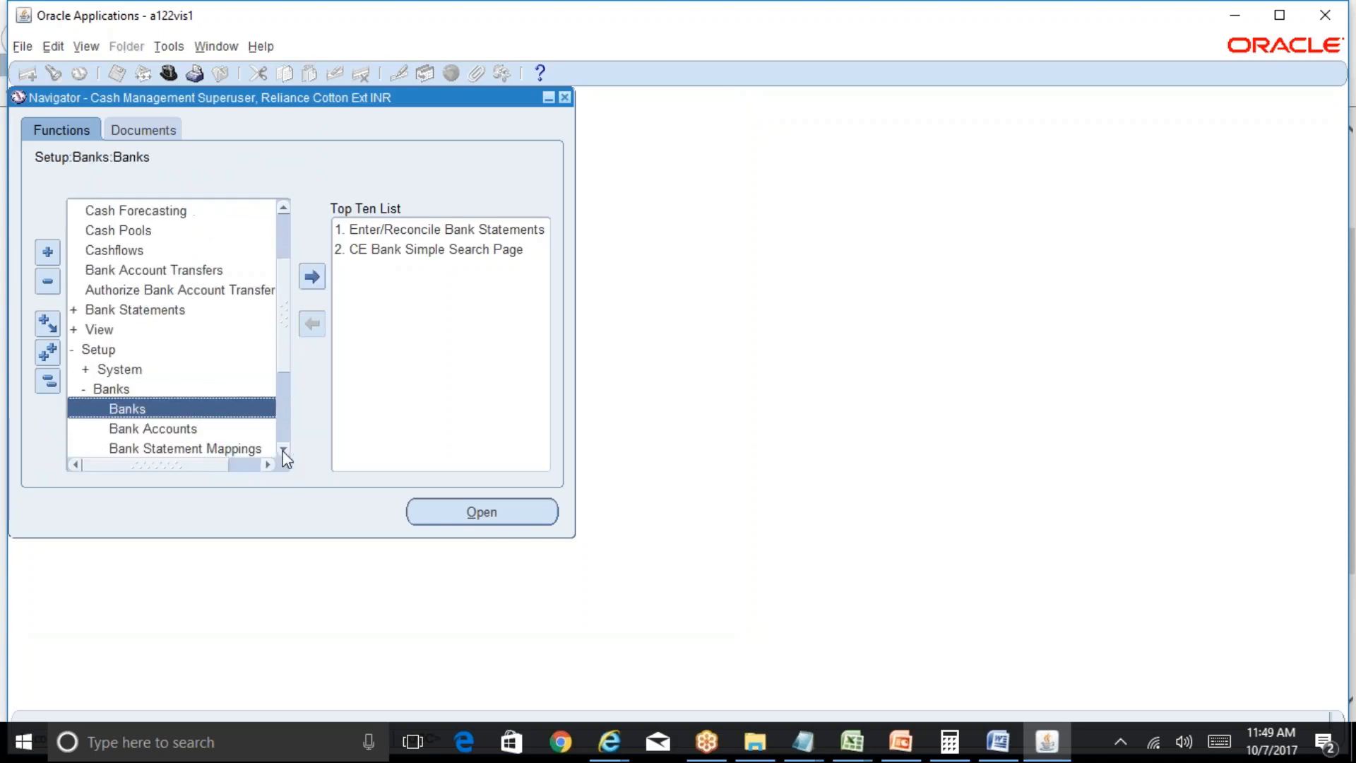
double_click(142, 427)
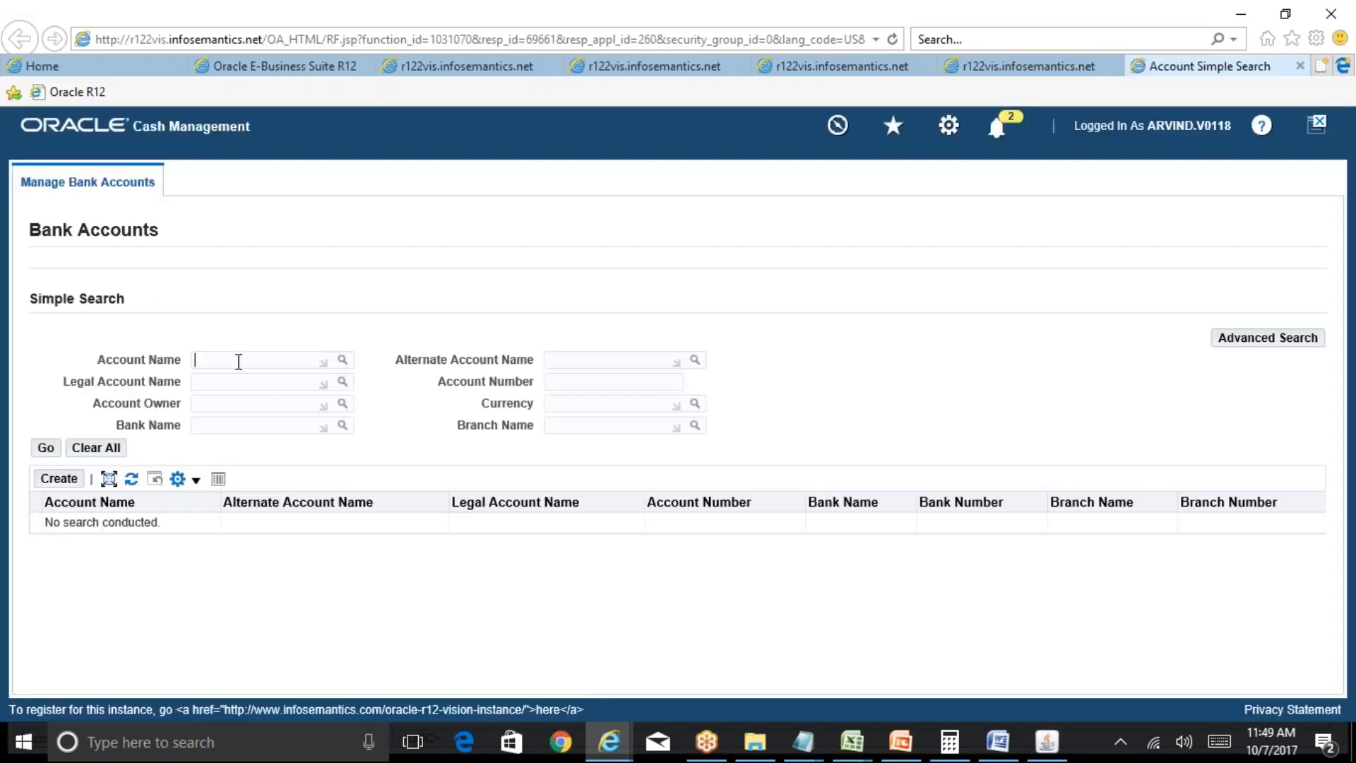
Step: Search the bank accounts for names matching ICICI% and open ICICI_Current for update
left_click(239, 361)
type("ICICI%")
left_click(54, 449)
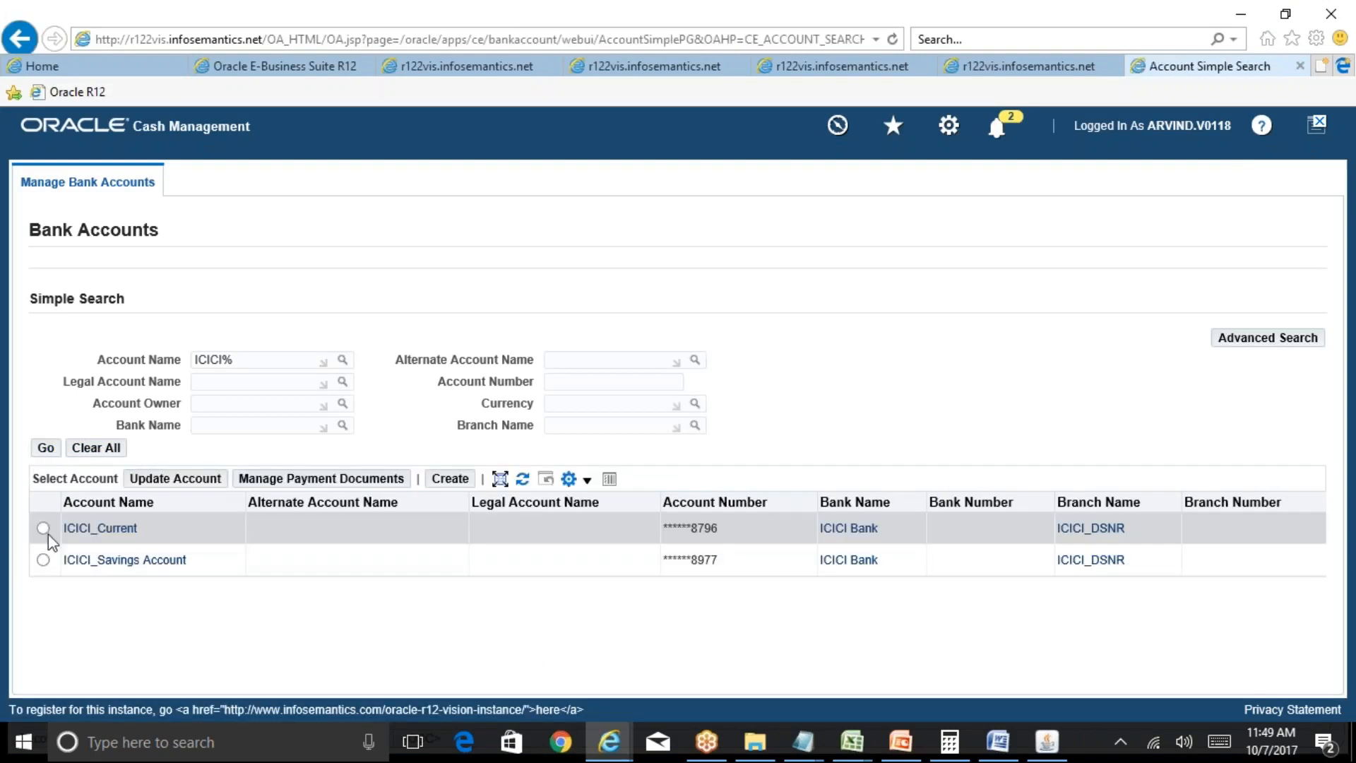
left_click(42, 528)
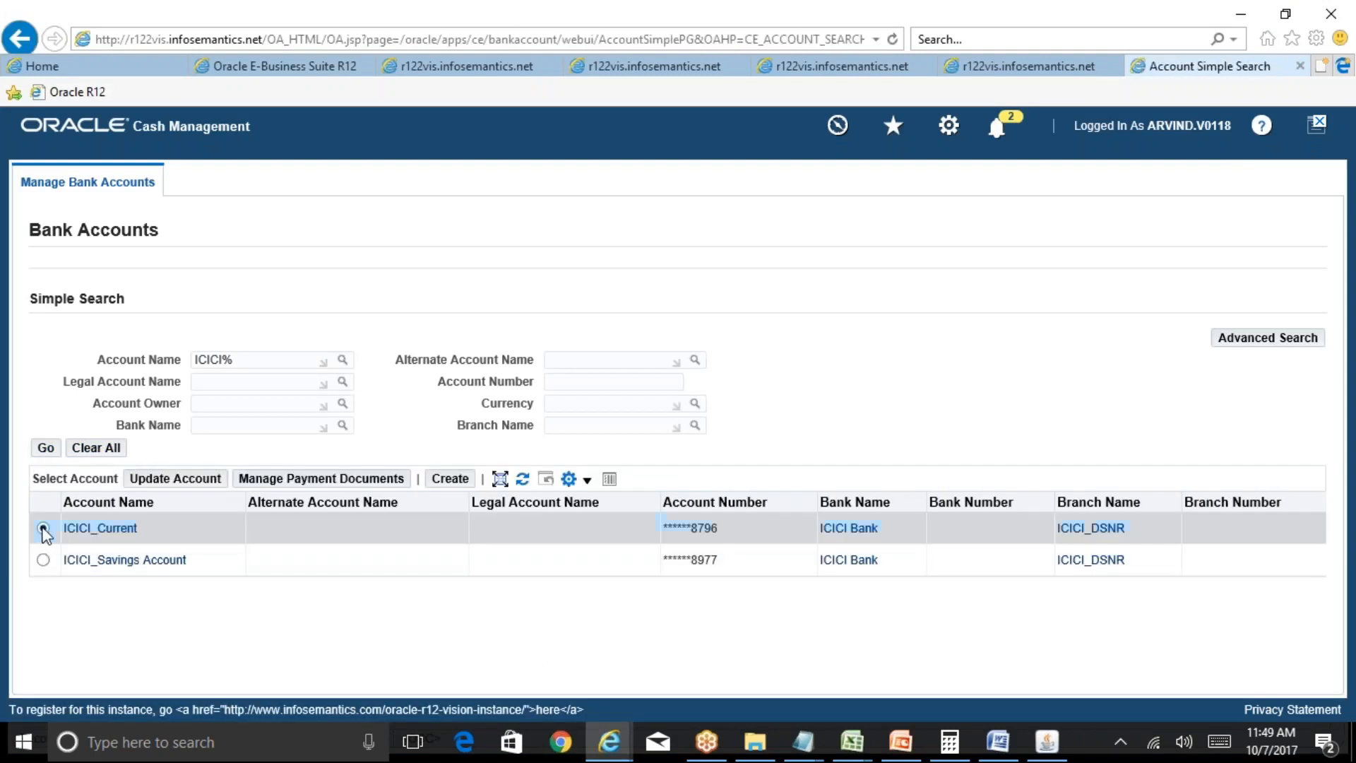
left_click(201, 484)
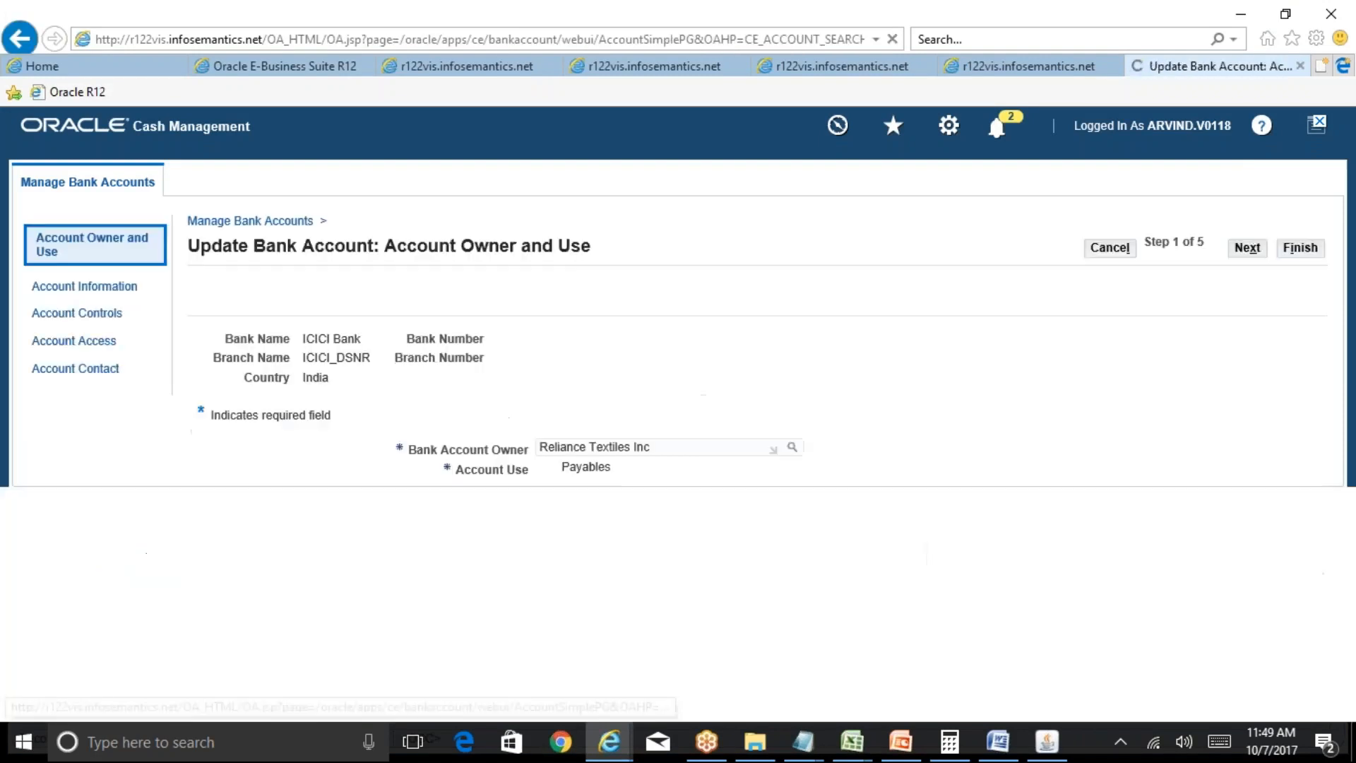
Step: Advance through the bank account update to Account Controls and bring up the Reconciliation Controls section
left_click(1247, 248)
scroll(1251, 261, "down", 5)
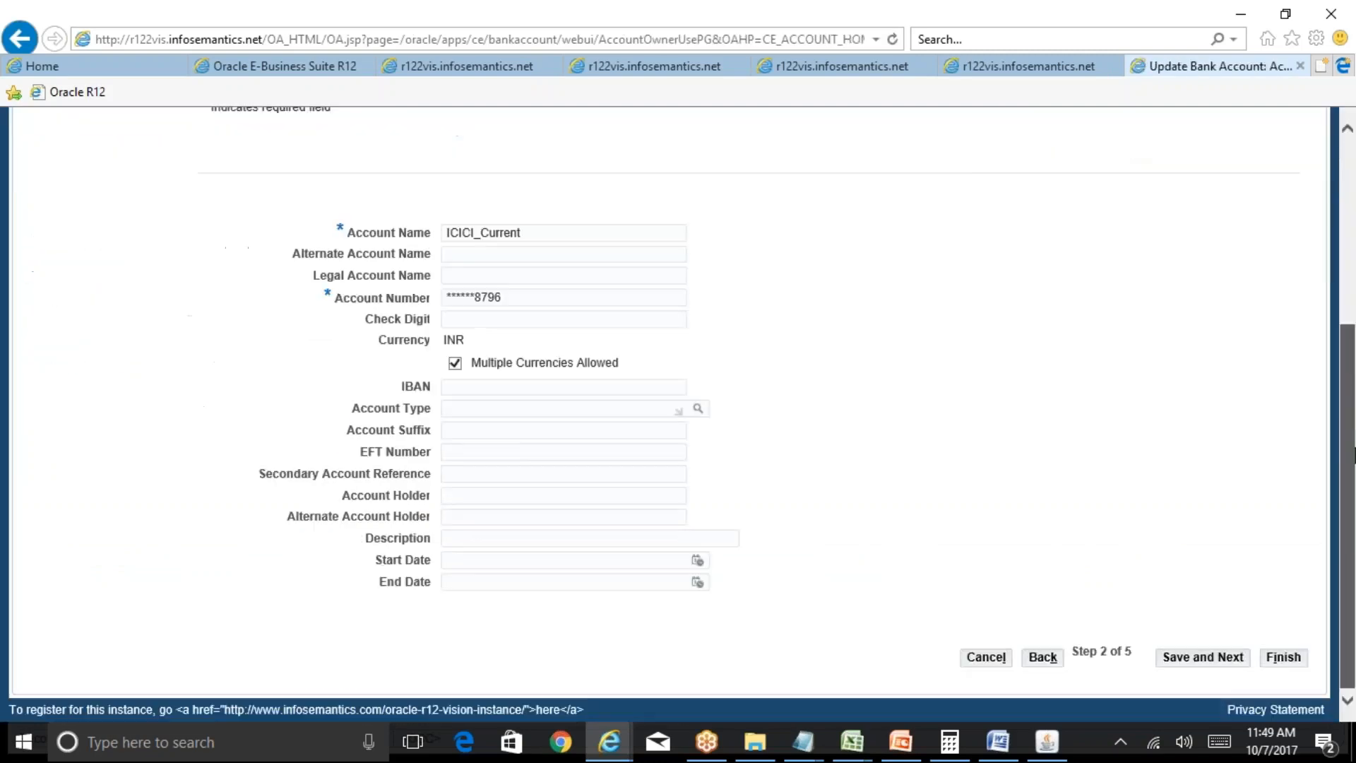
scroll(1353, 452, "up", 5)
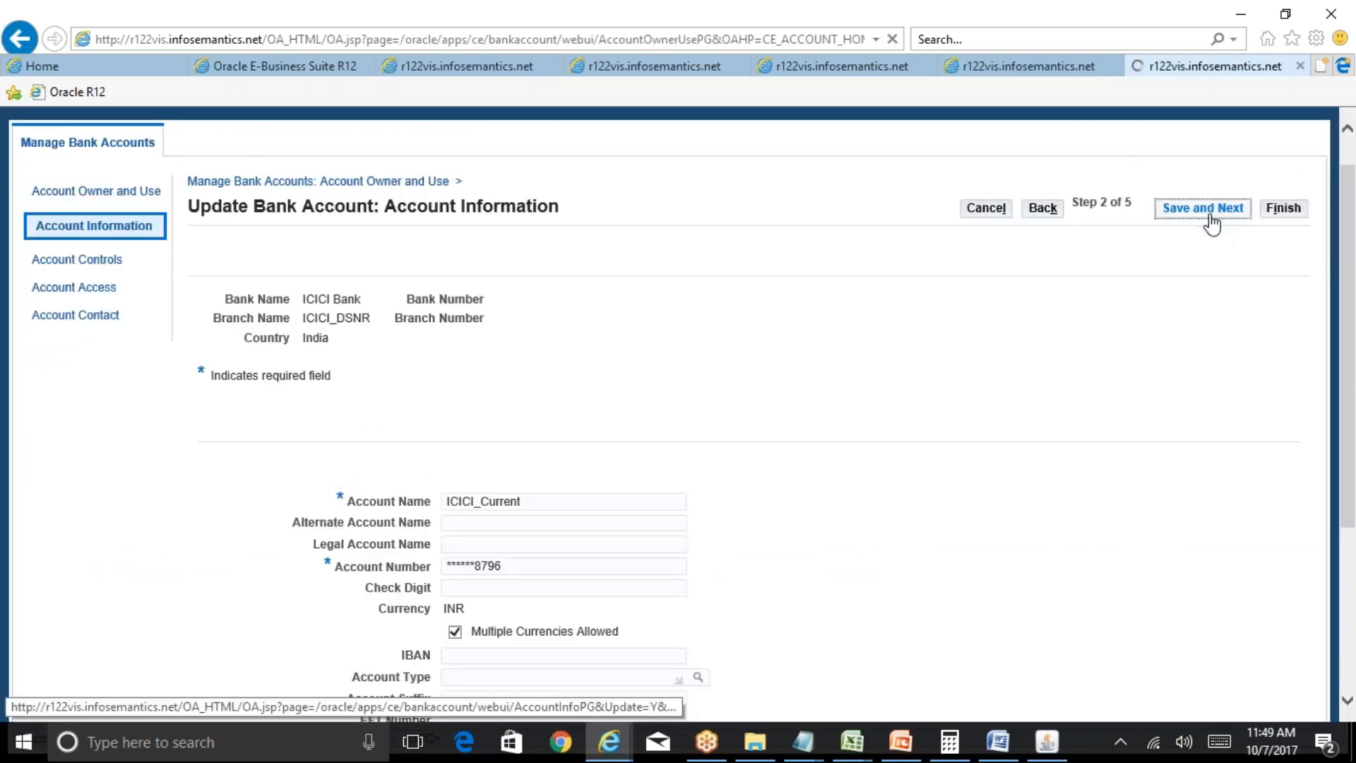
left_click(1212, 221)
scroll(1350, 295, "down", 10)
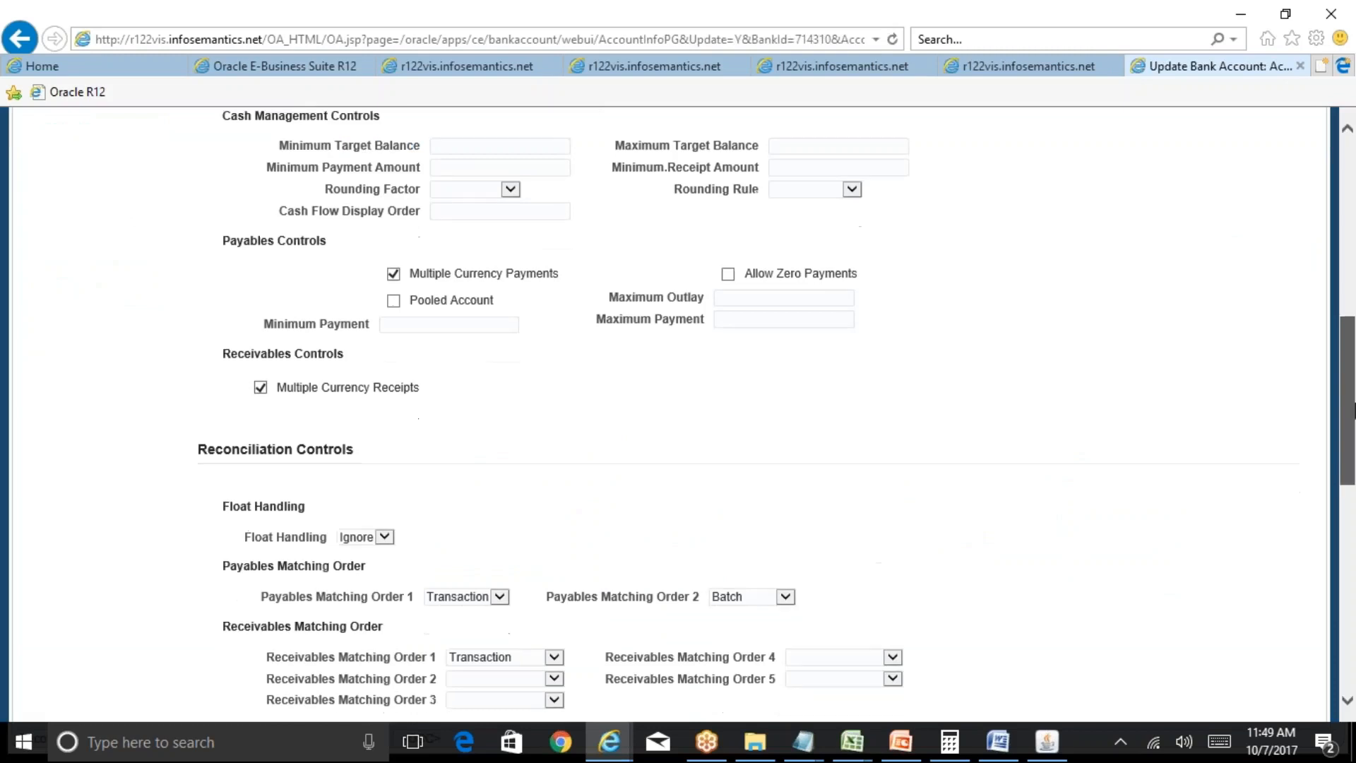
scroll(1353, 418, "down", 1)
left_click_drag(1353, 422, 1354, 499)
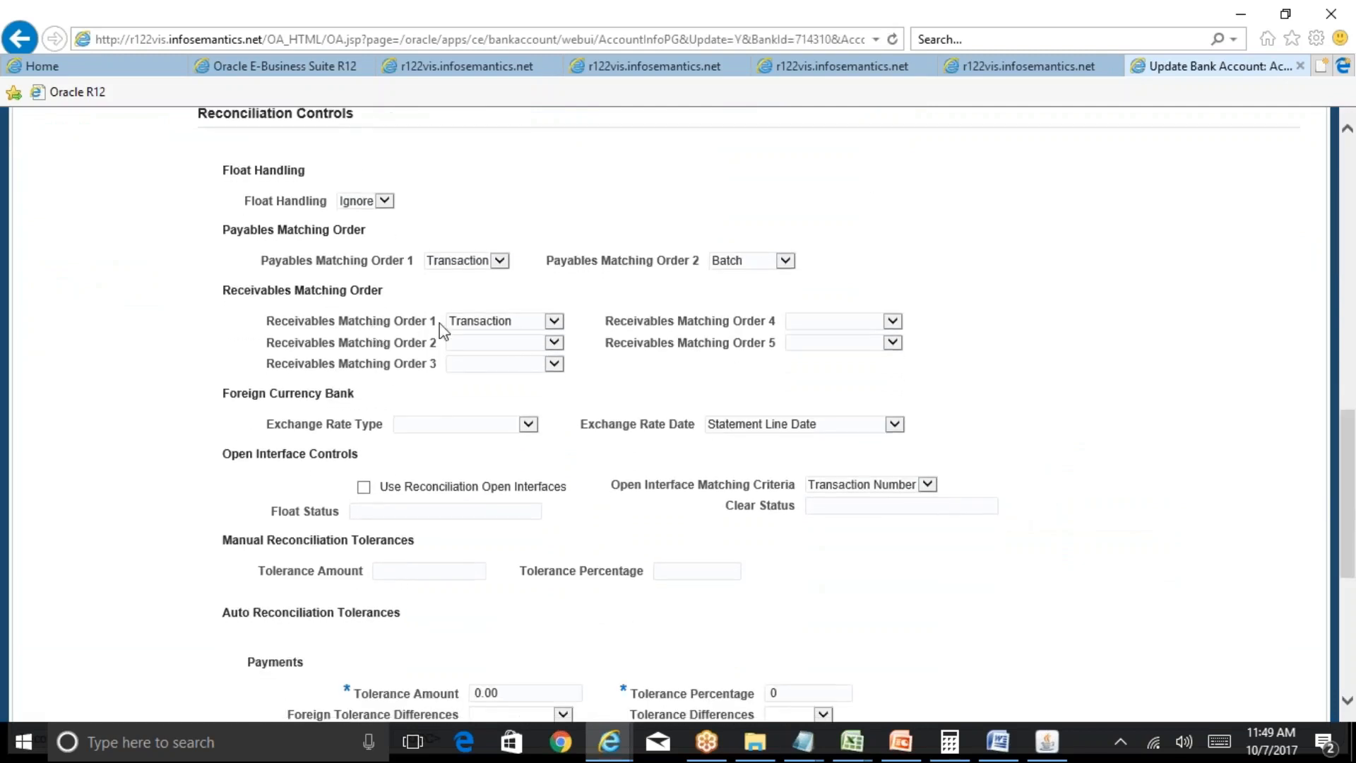
Step: Keep Transaction as Receivables Matching Order 1 and set Receivables Matching Order 2 to Batch
left_click(506, 324)
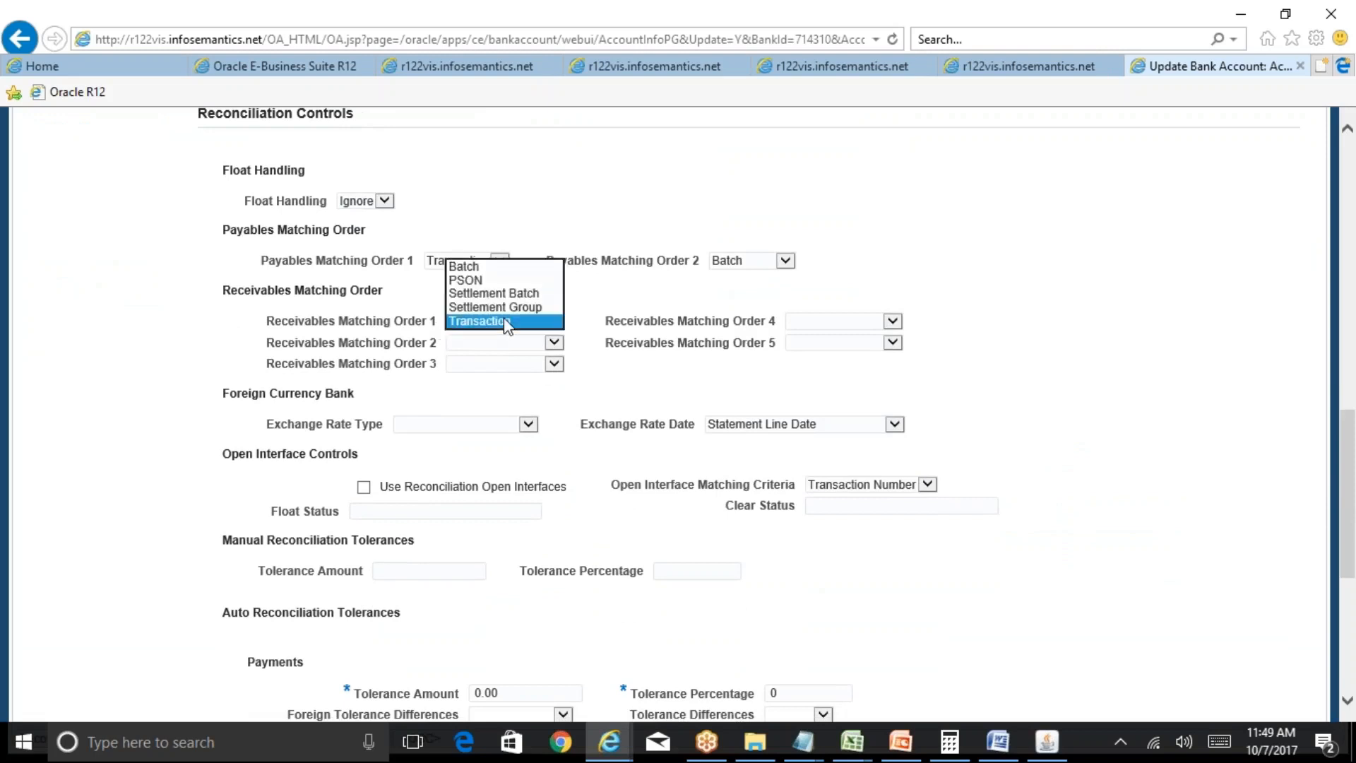
left_click(504, 322)
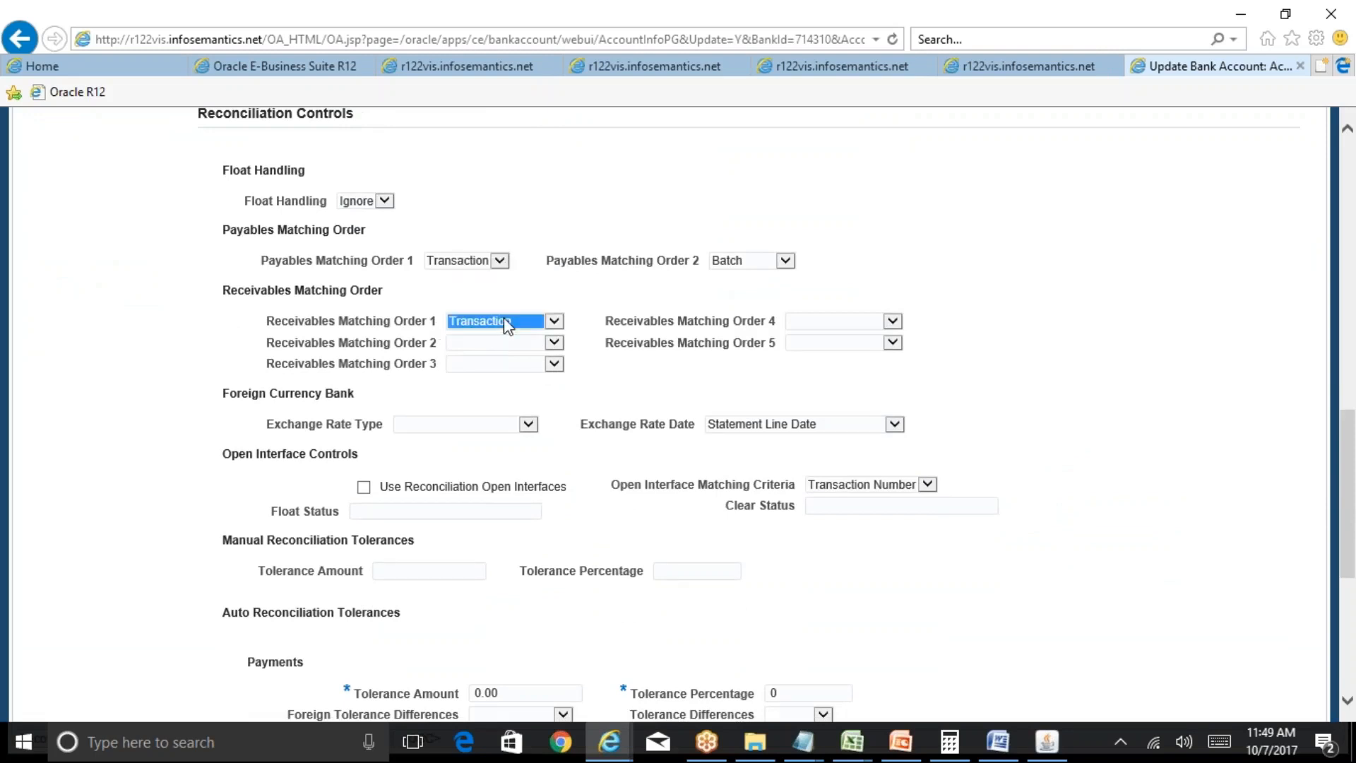
left_click(511, 345)
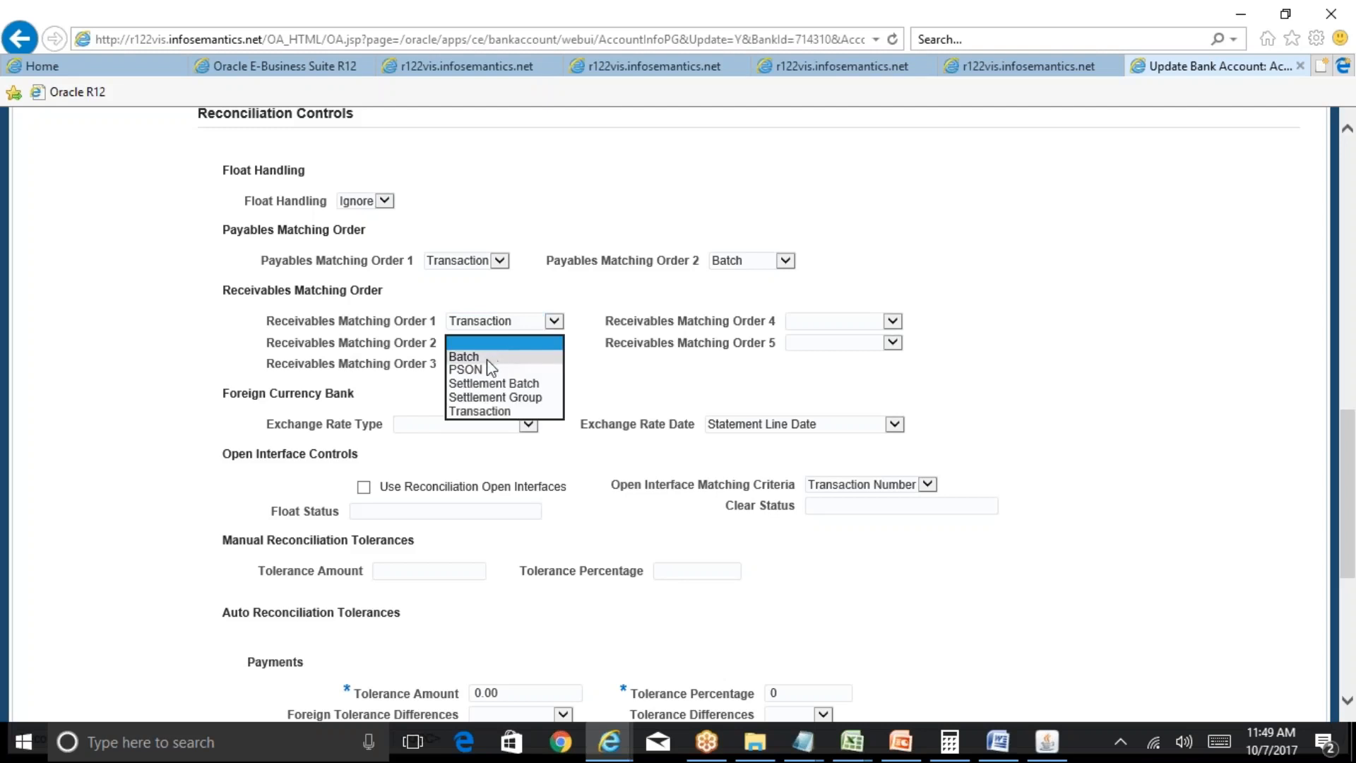
left_click(487, 357)
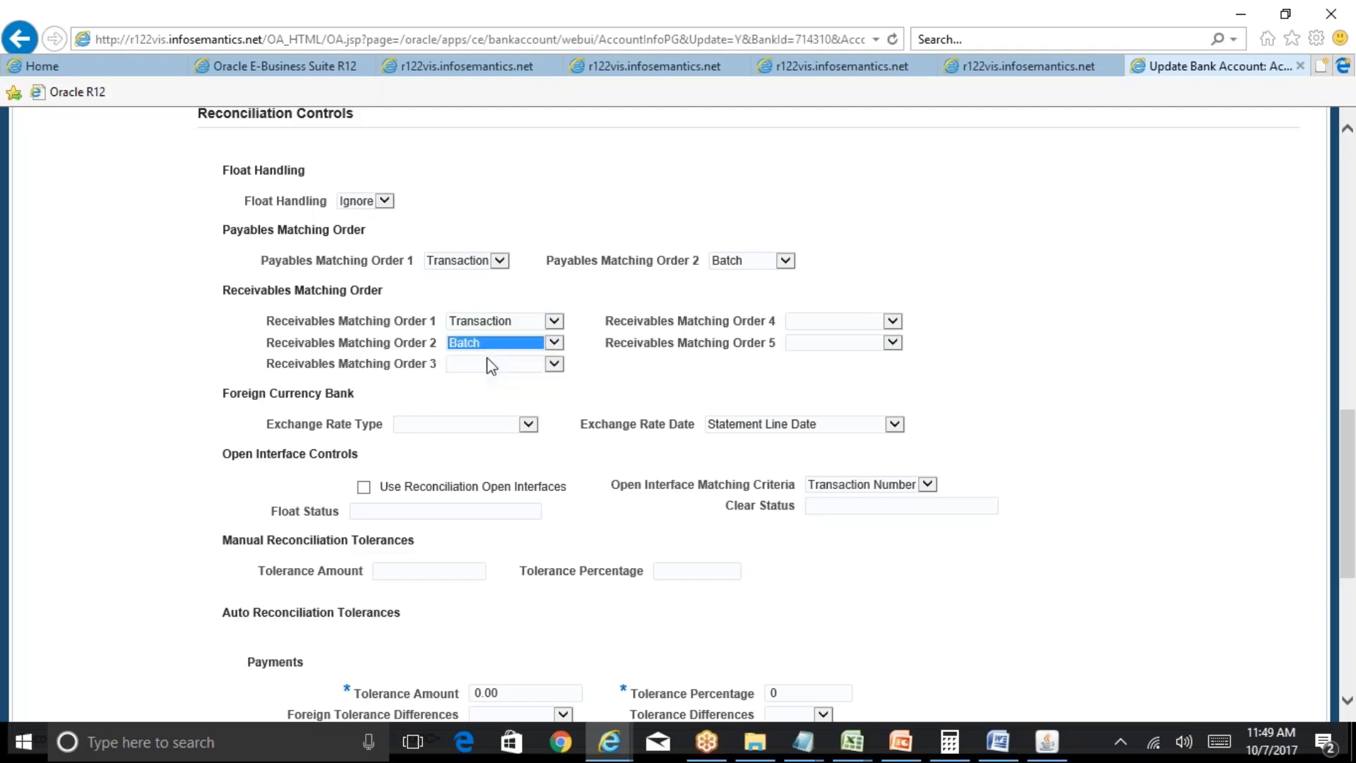
left_click(165, 362)
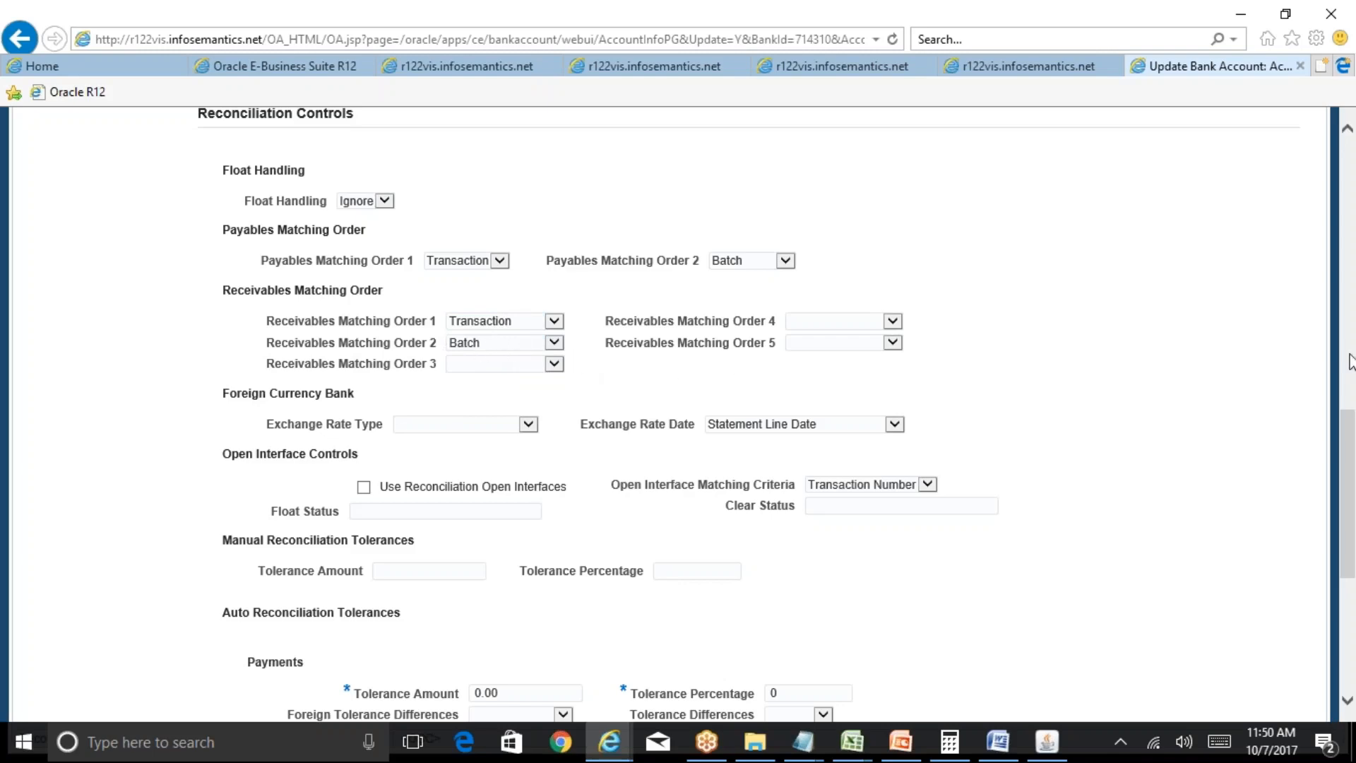
Step: Save the account controls and finish the update of the ICICI_Current bank account
left_click_drag(1352, 461, 1353, 571)
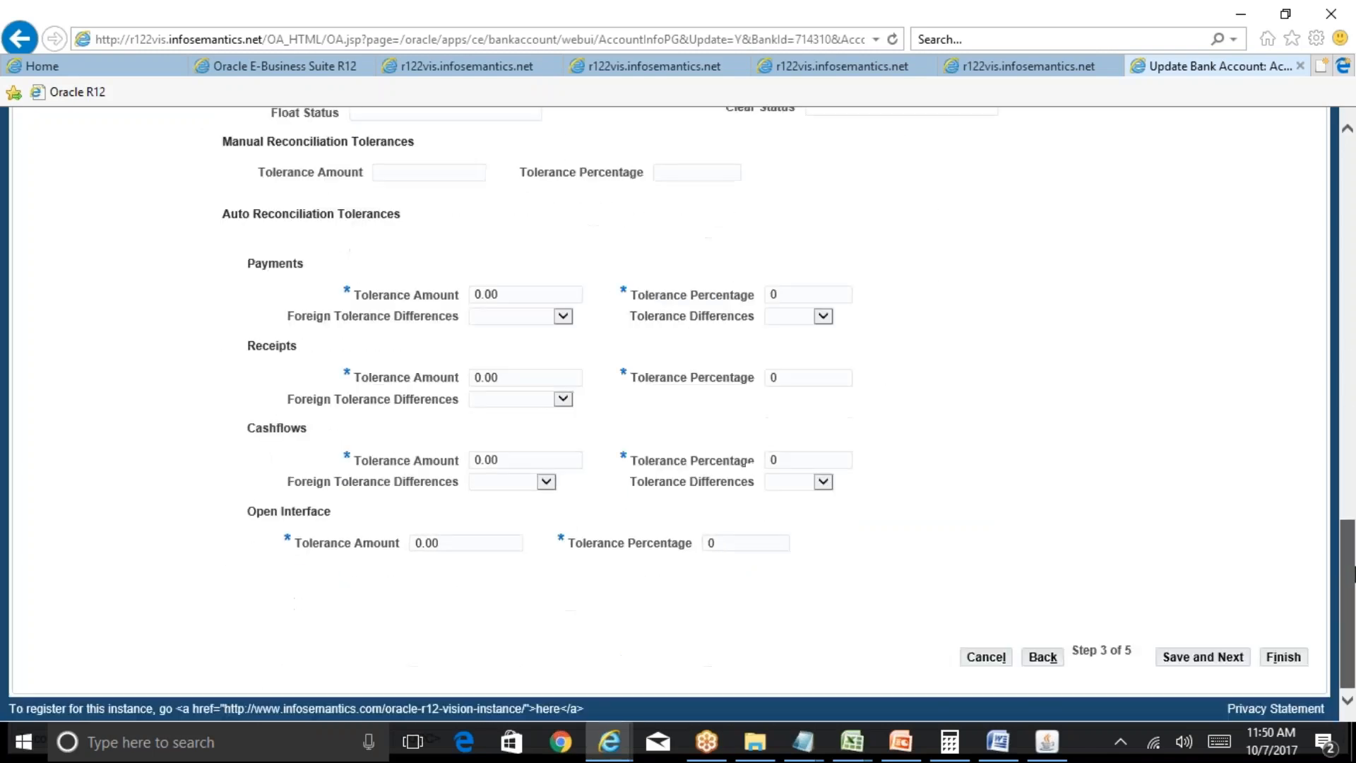
left_click(1204, 657)
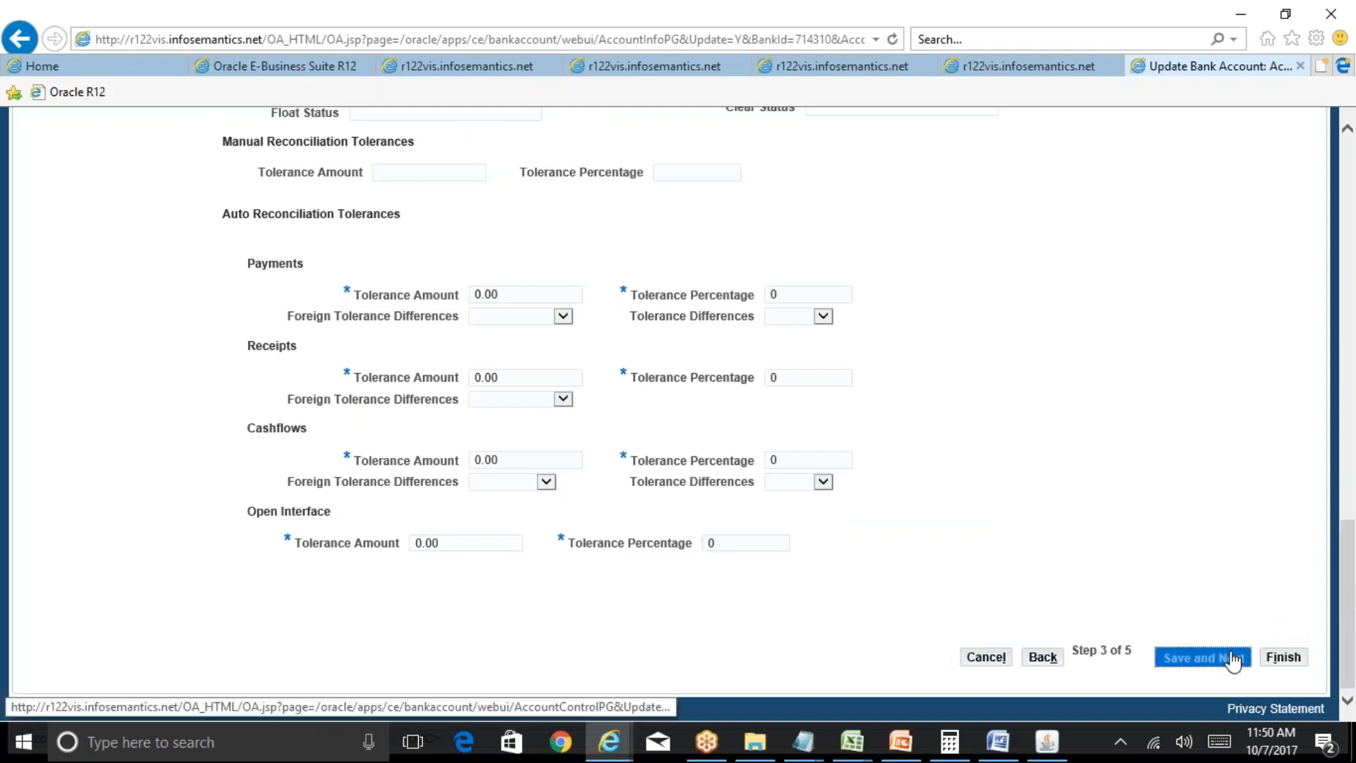
left_click(1302, 253)
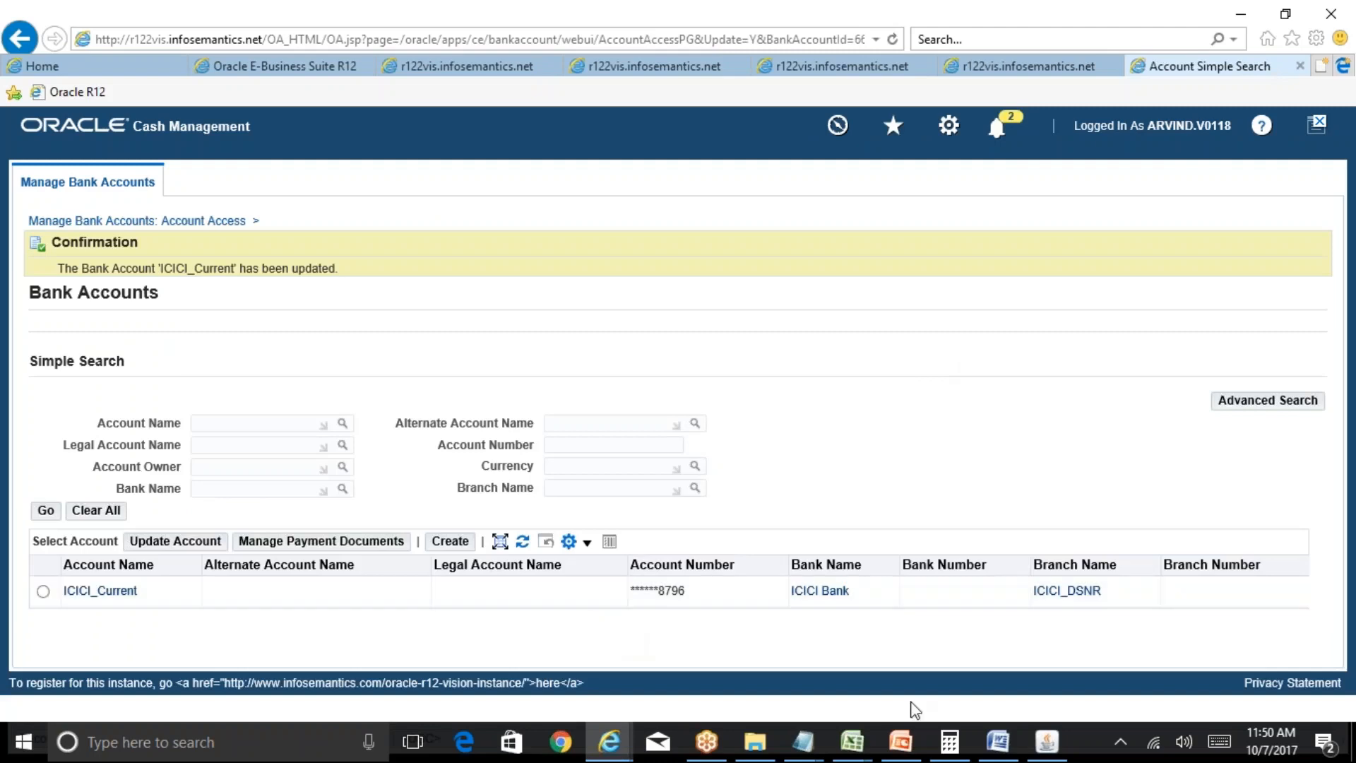
Step: Switch to the Oracle Applications forms and start a new single request copied from the most recent AutoReconciliation request
left_click(1047, 741)
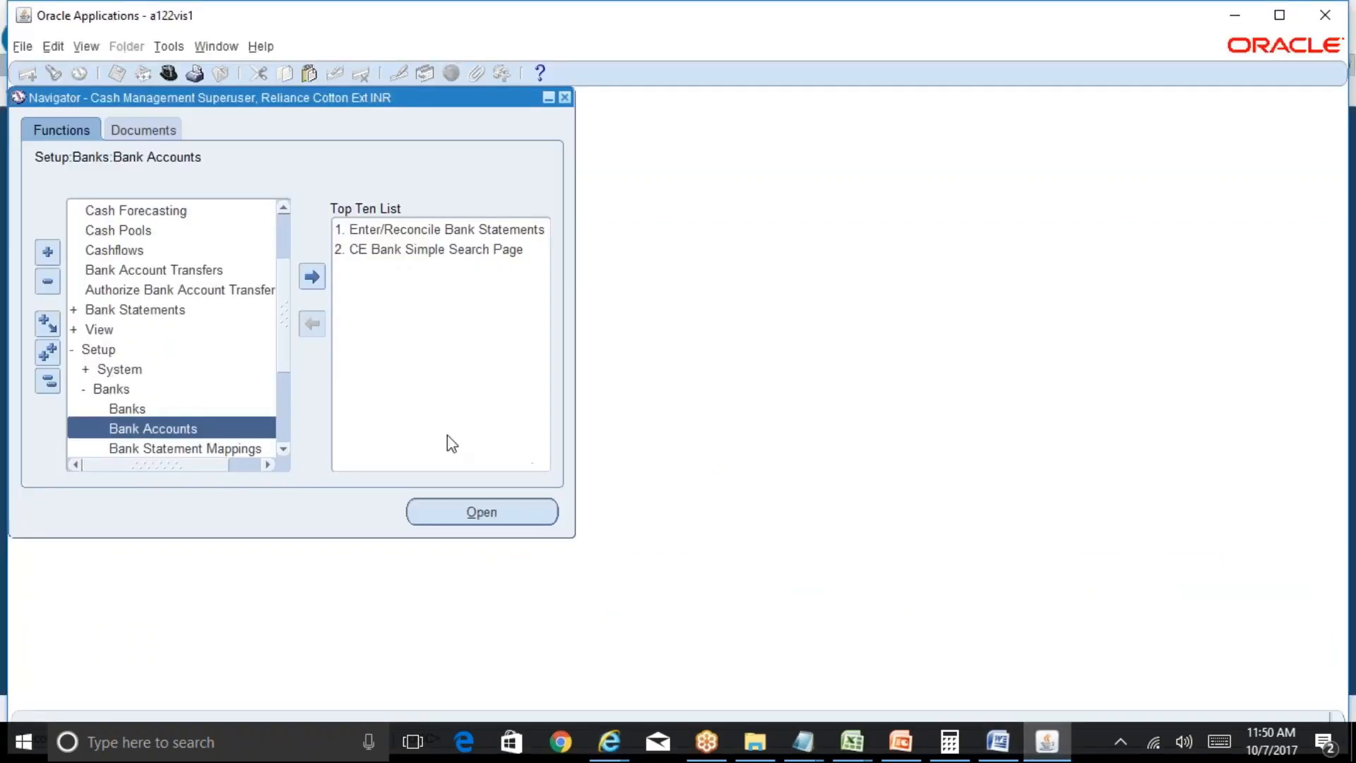
key("alt+v")
key("r")
key("alt+n")
left_click(654, 177)
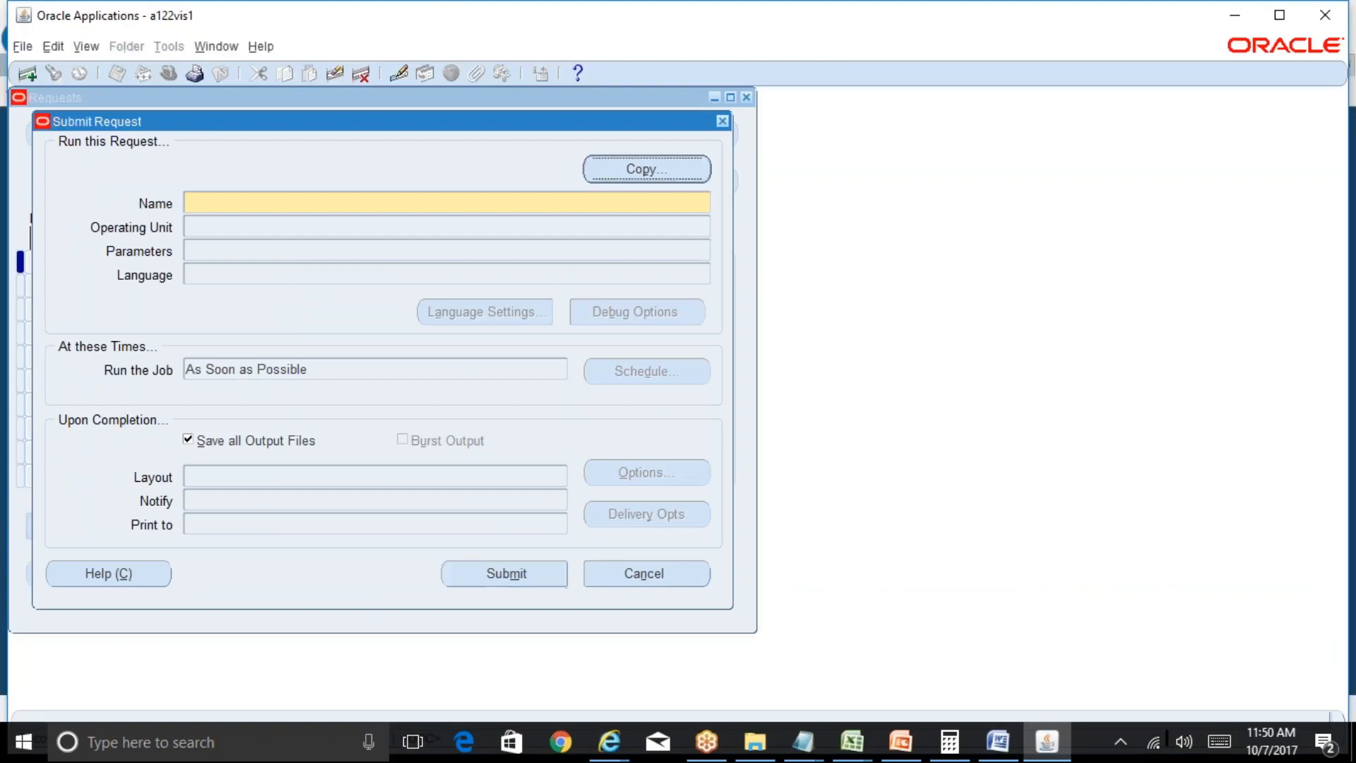
left_click(851, 255)
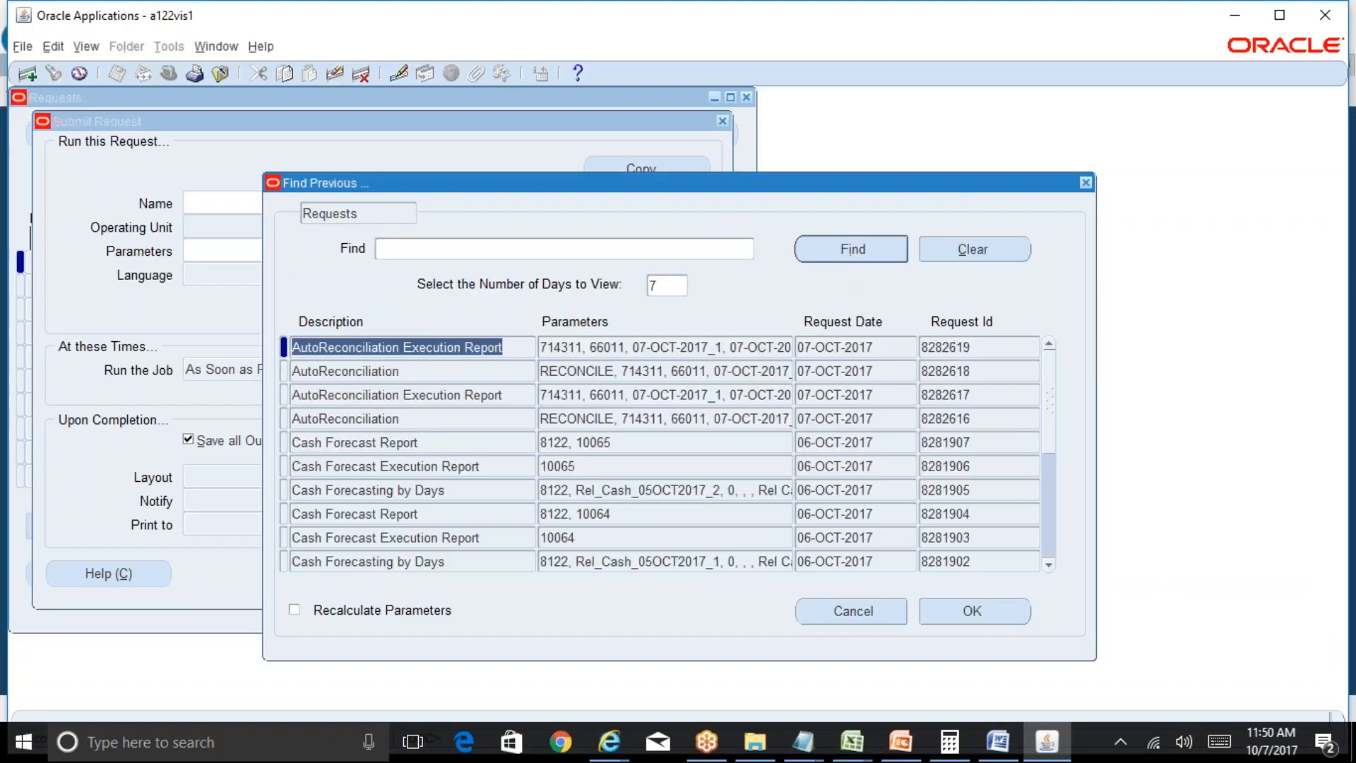
left_click(404, 377)
left_click(943, 613)
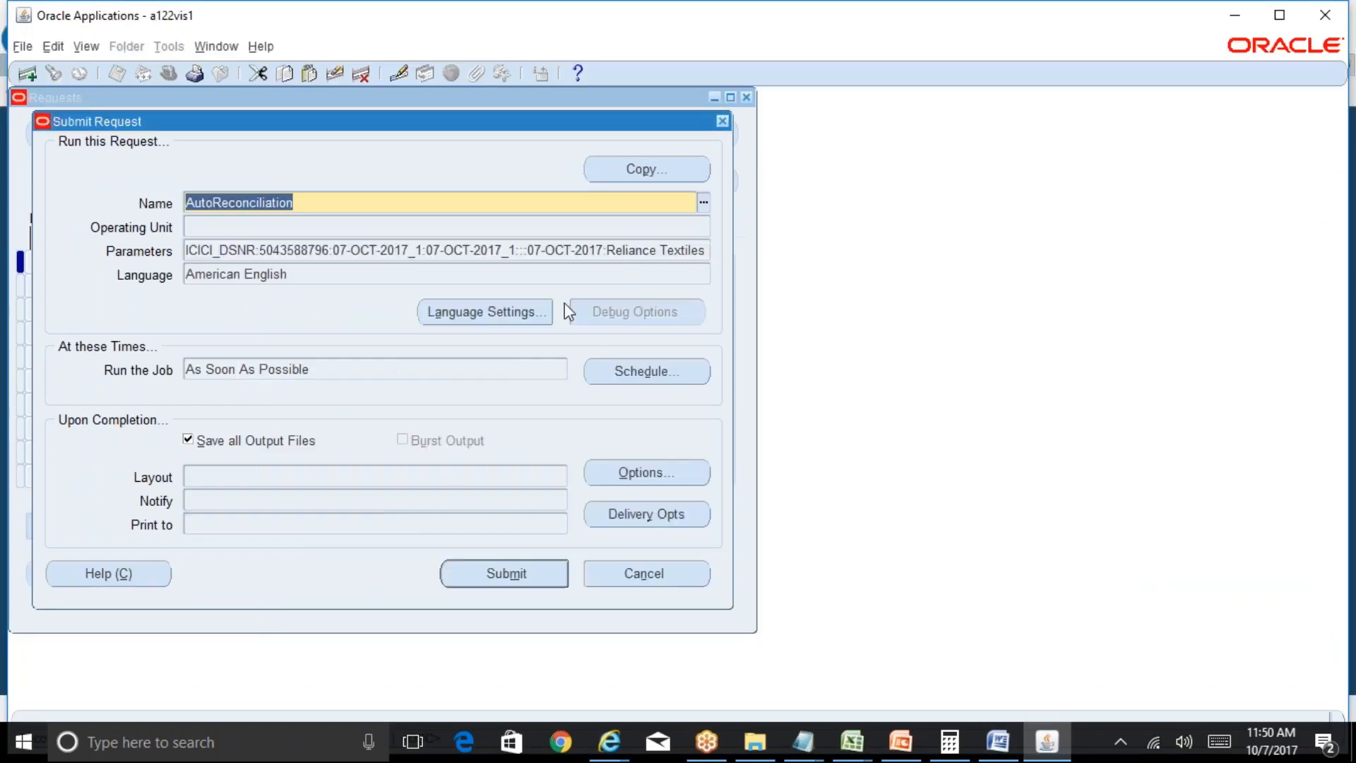
Step: Accept the copied parameters for statement 07-OCT-2017_1, submit the AutoReconciliation request and decline submitting another
key("Tab")
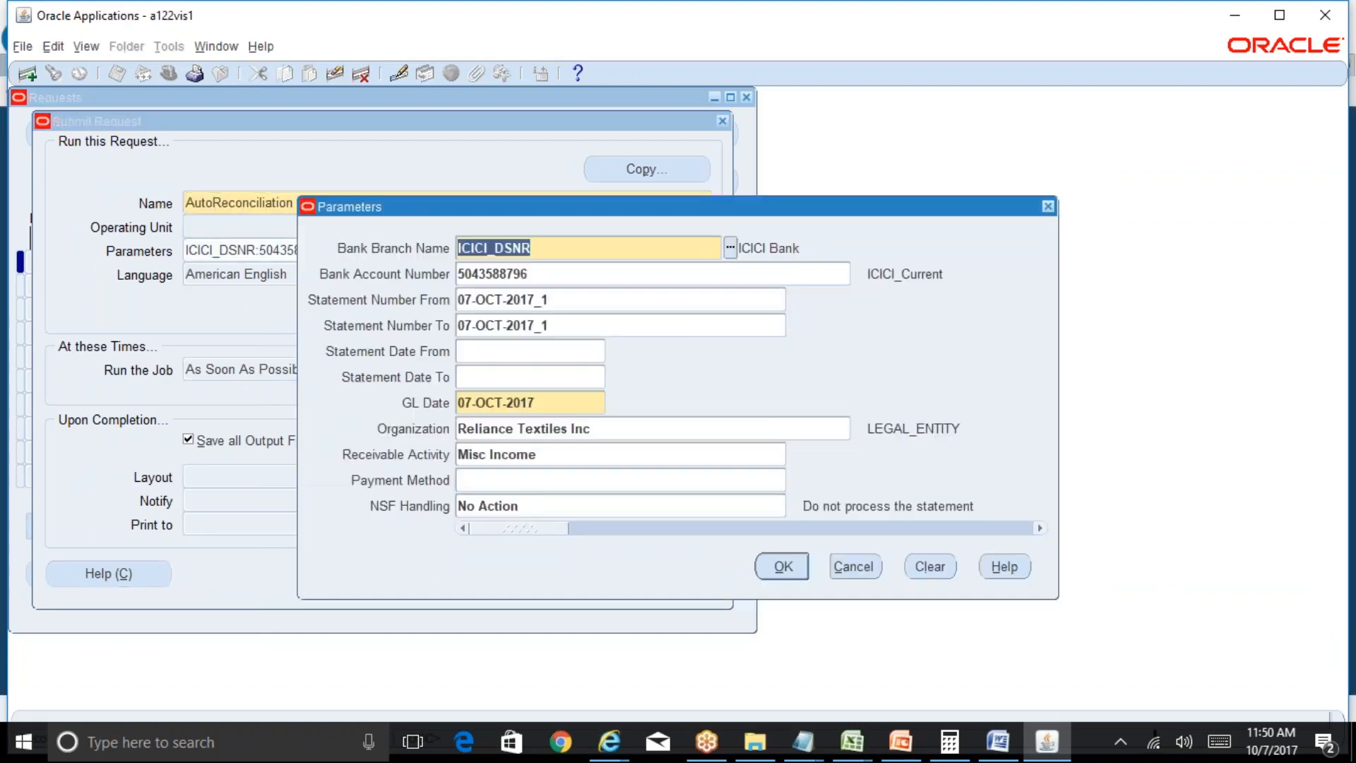
left_click(783, 567)
left_click(504, 573)
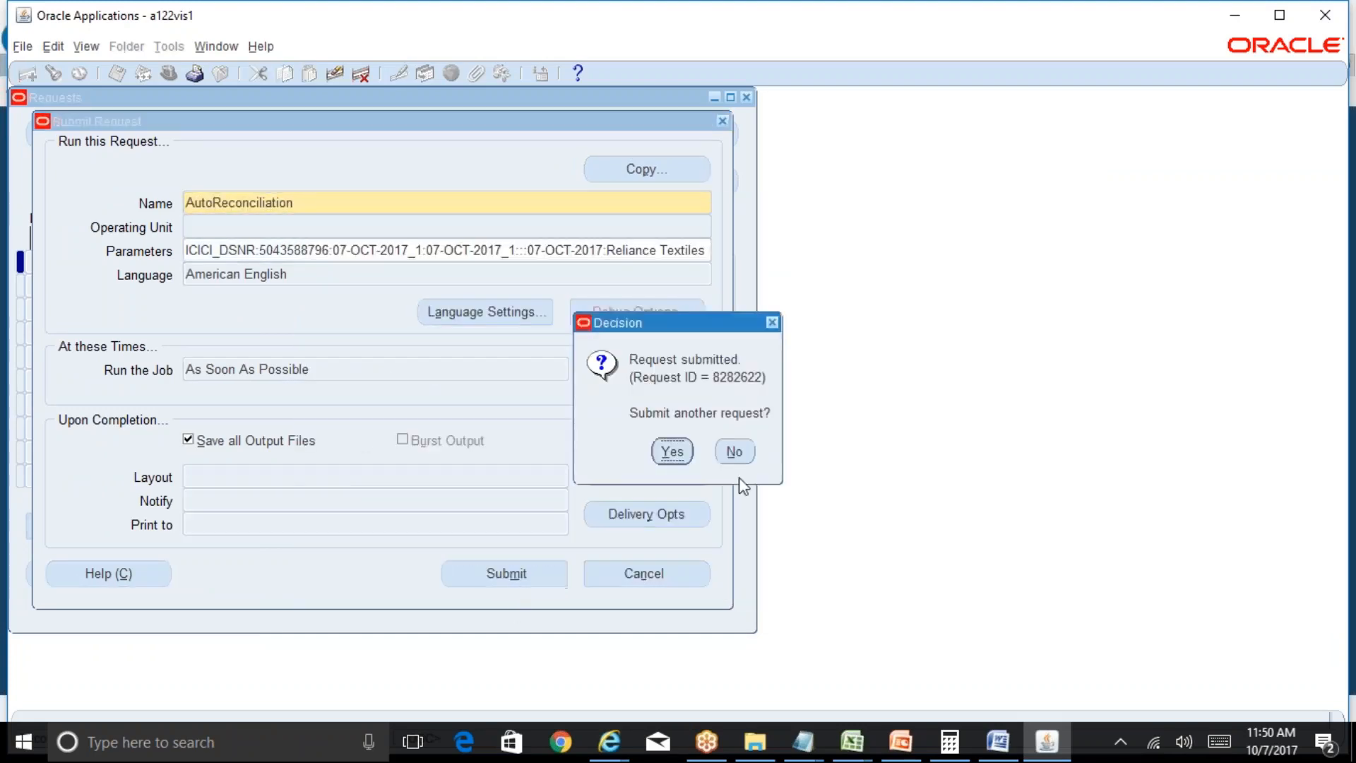
left_click(744, 458)
key("Return")
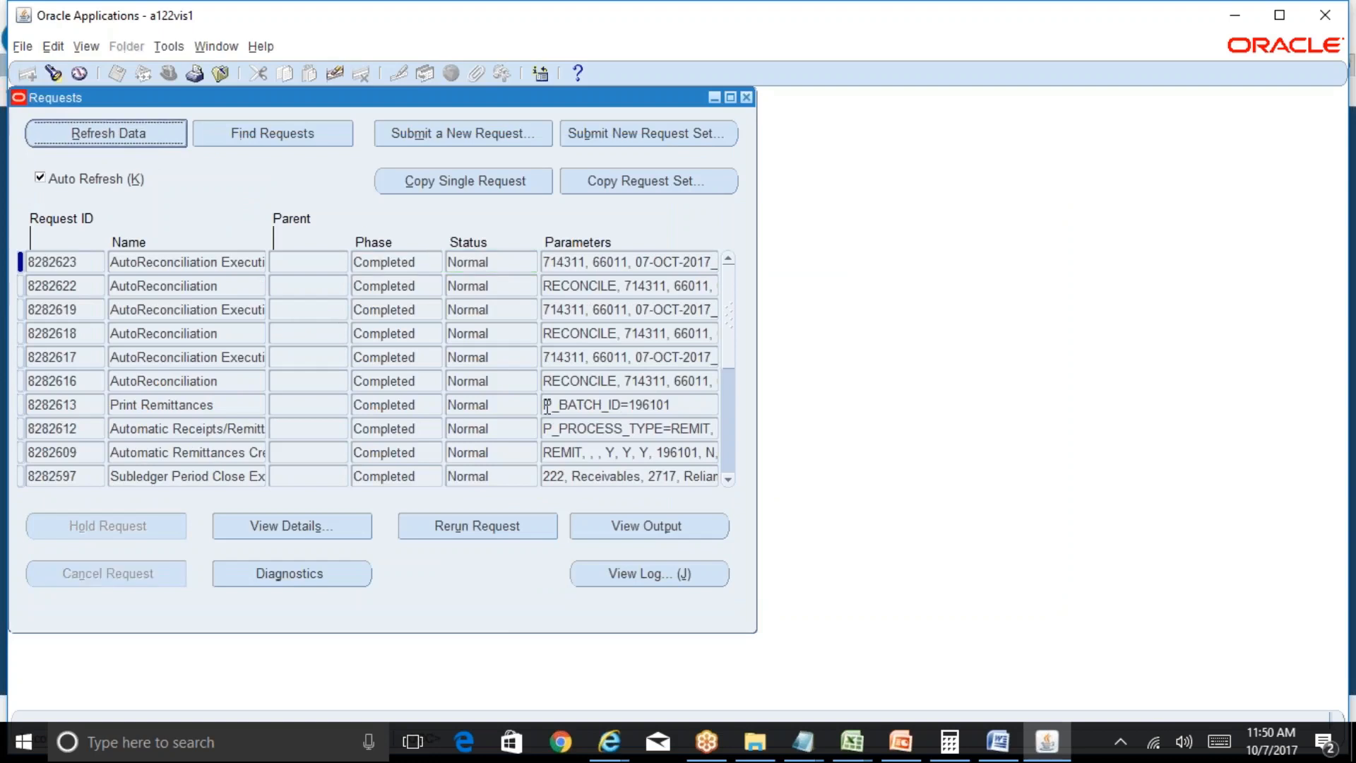
Step: View the output of the latest AutoReconciliation Execution Report, return to the forms and close the requests list
left_click(661, 533)
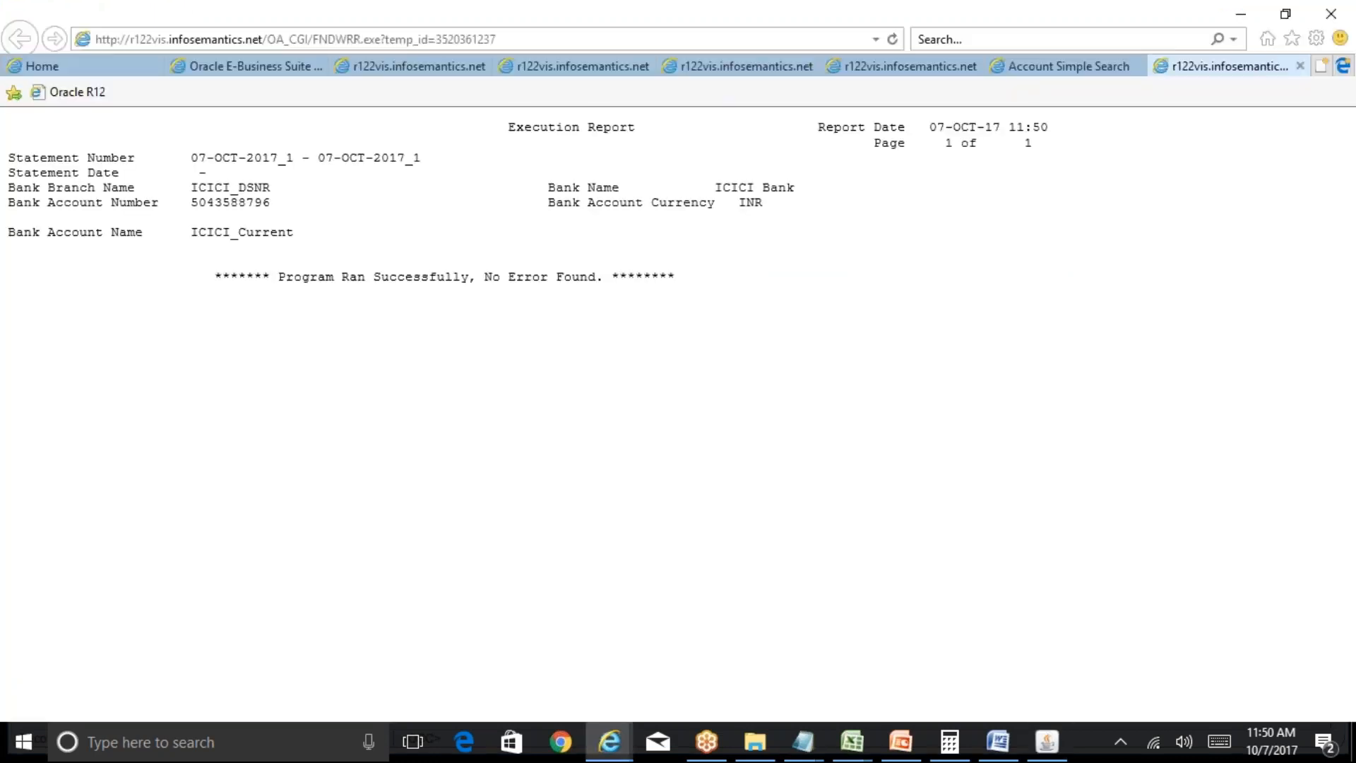
left_click(1047, 742)
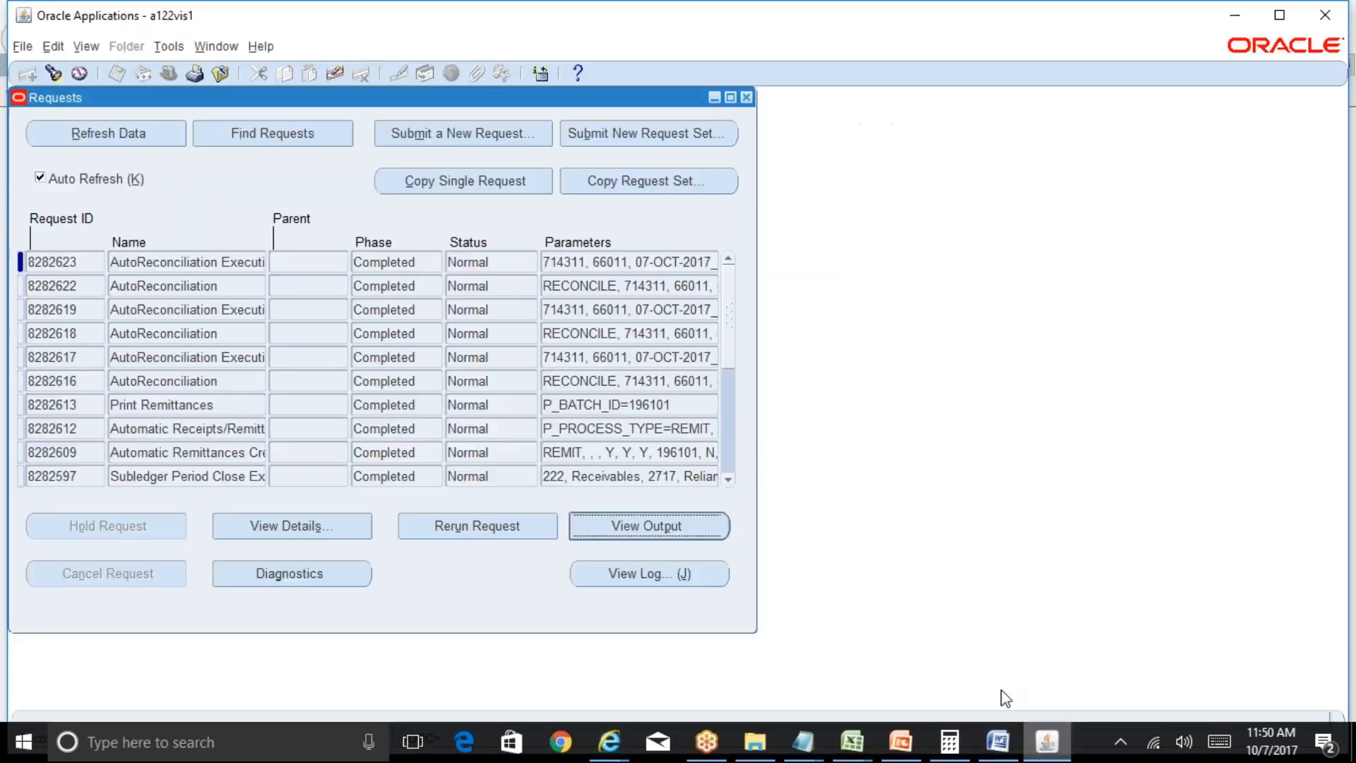
left_click(748, 97)
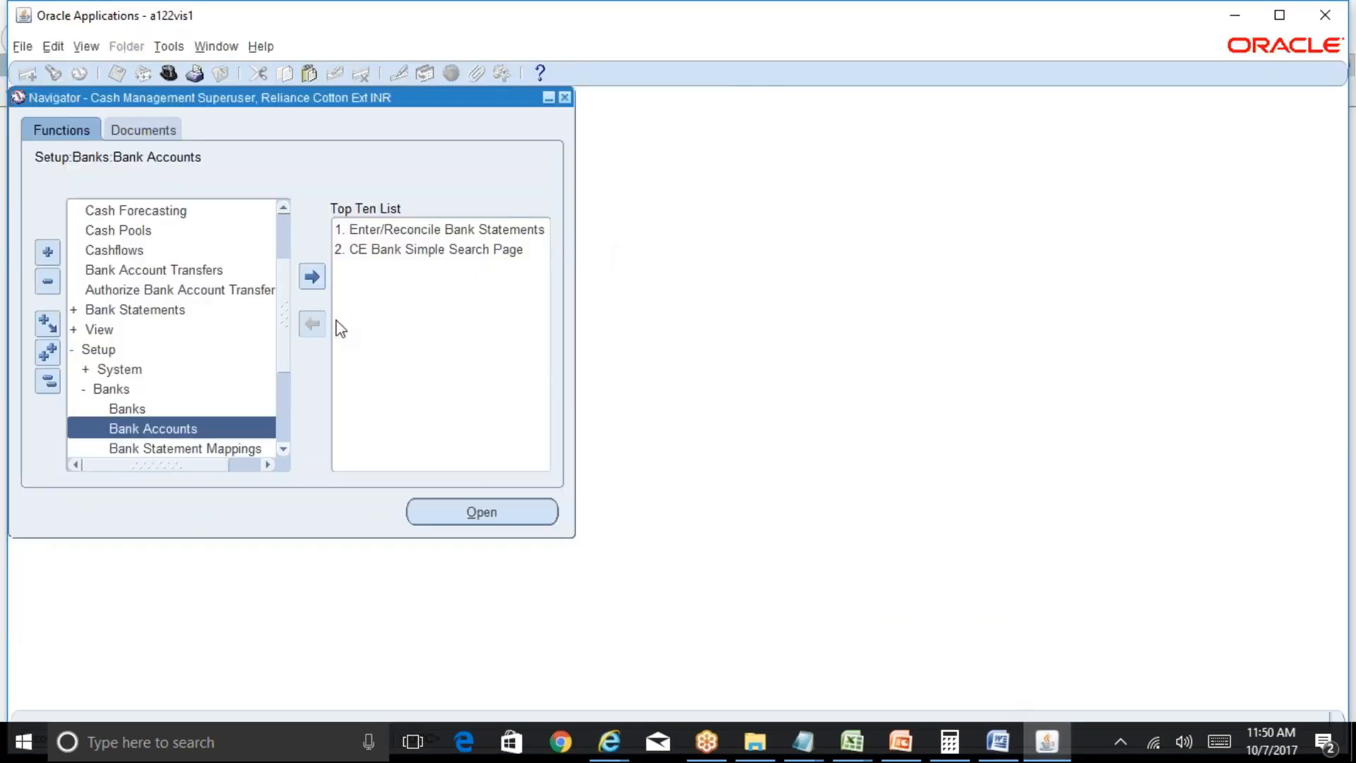
Step: Open Enter/Reconcile Bank Statements and find the ICICI_Current account's statements, looking up the account number with 5%
double_click(417, 228)
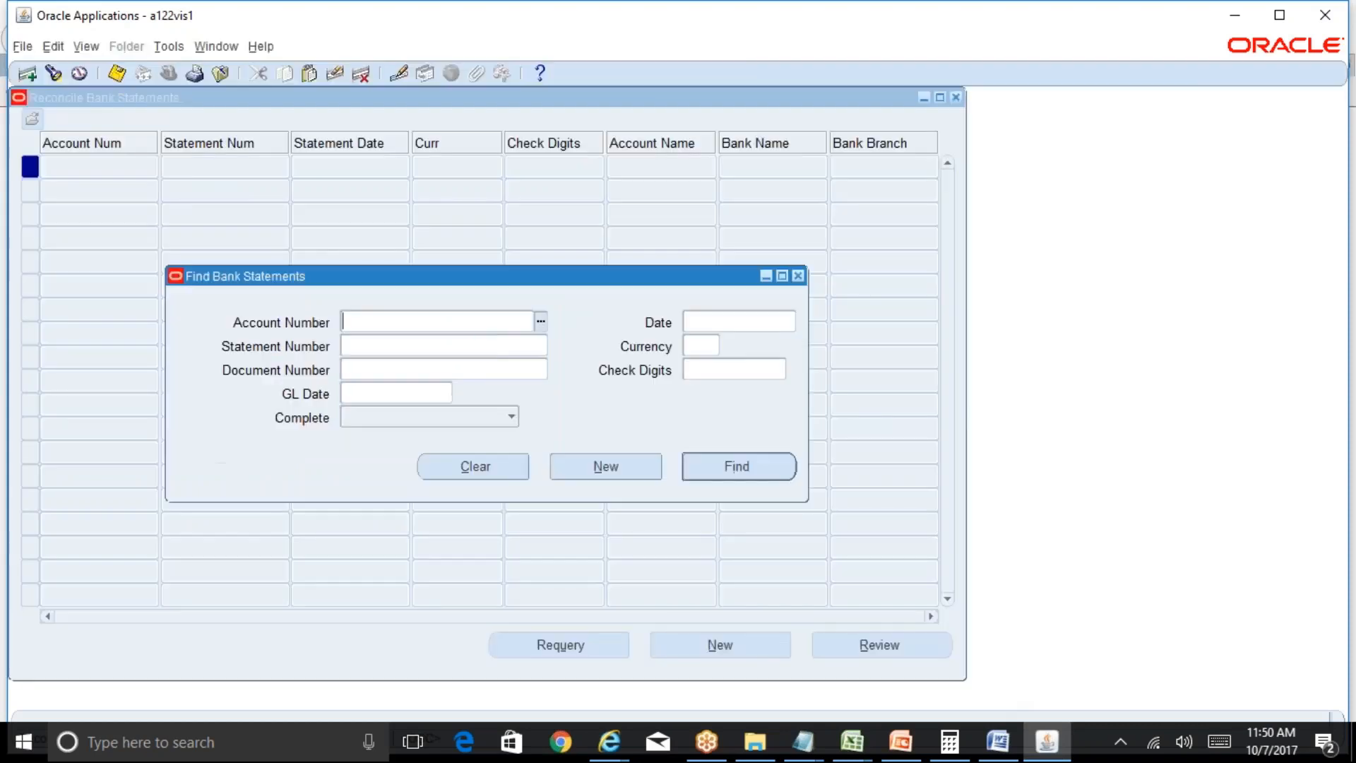
type("5%")
key("Tab")
key("Down")
key("Down")
key("Return")
key("alt+i")
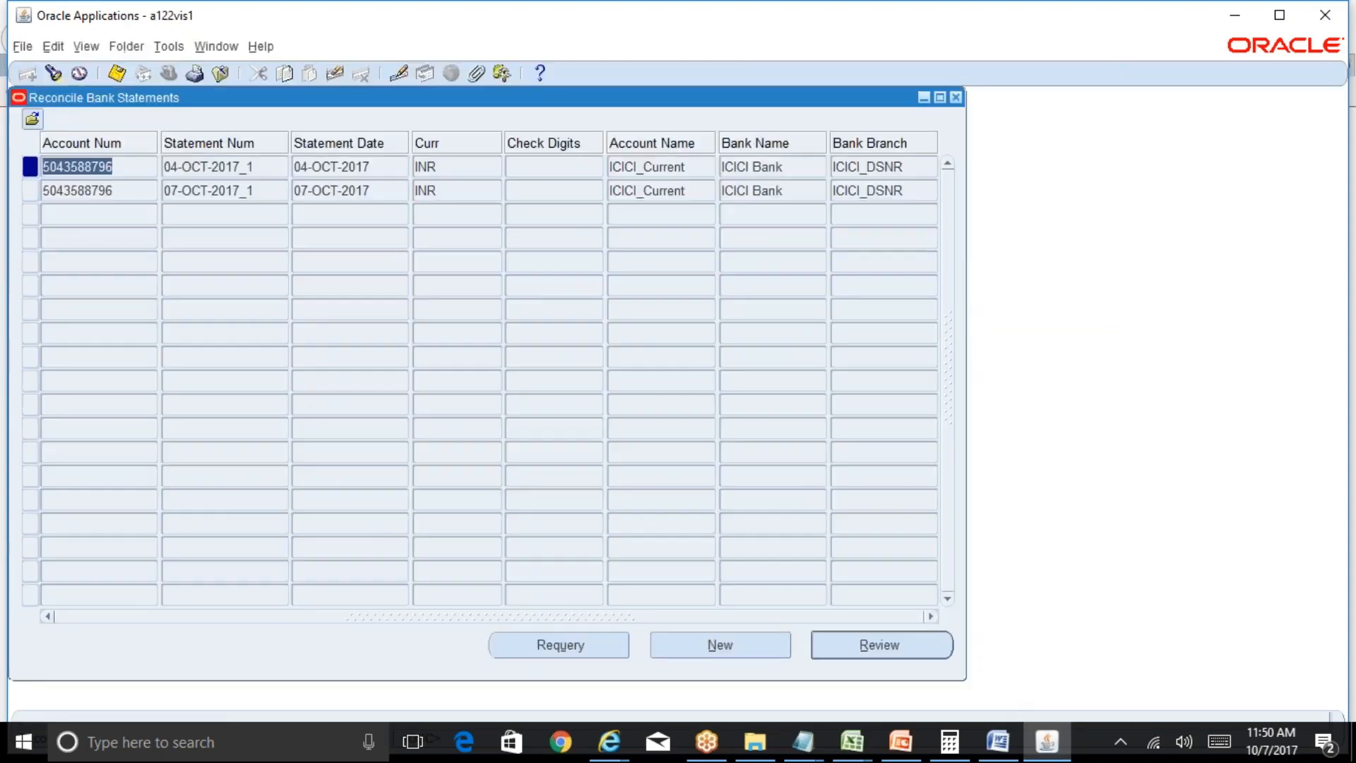
Step: Open the lines of statement 07-OCT-2017_1 and check the status and amount of receipt line 2
left_click(382, 192)
left_click(833, 645)
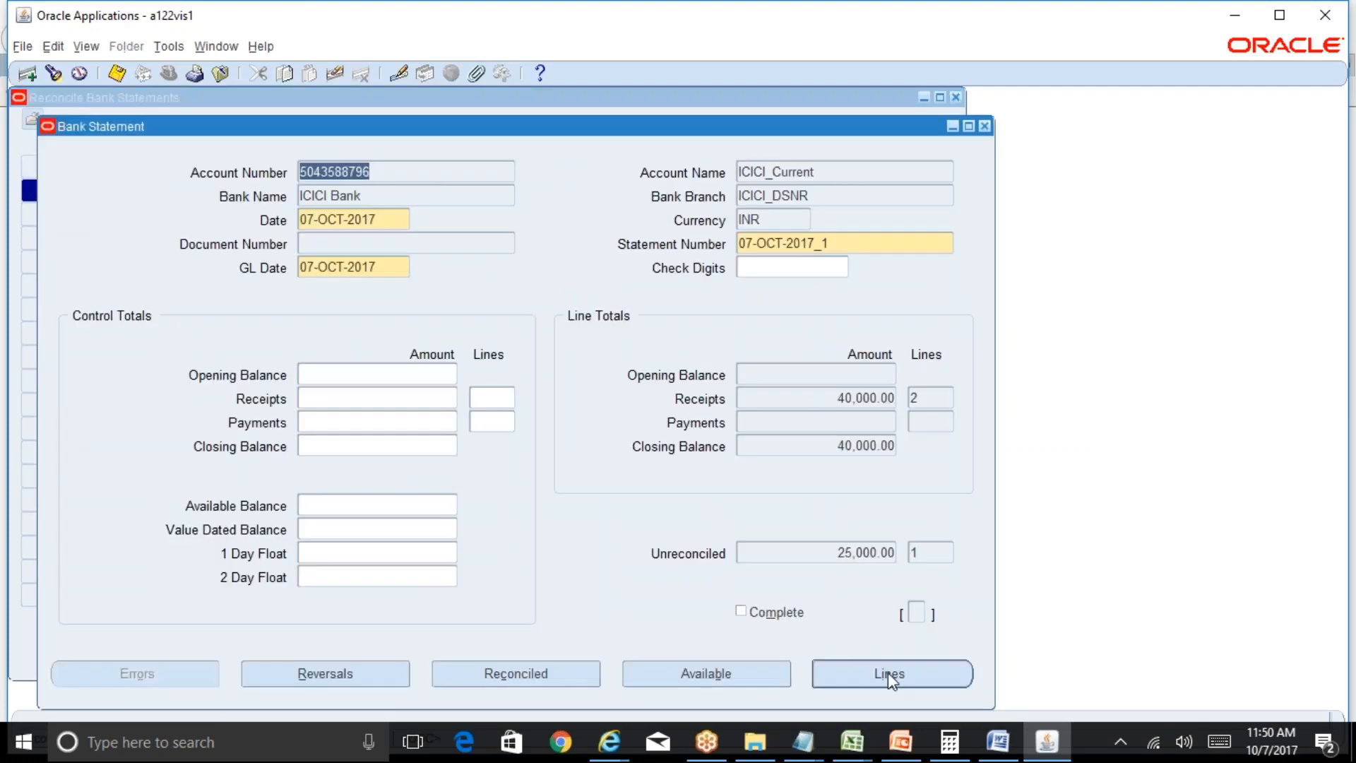
left_click(888, 672)
left_click(850, 310)
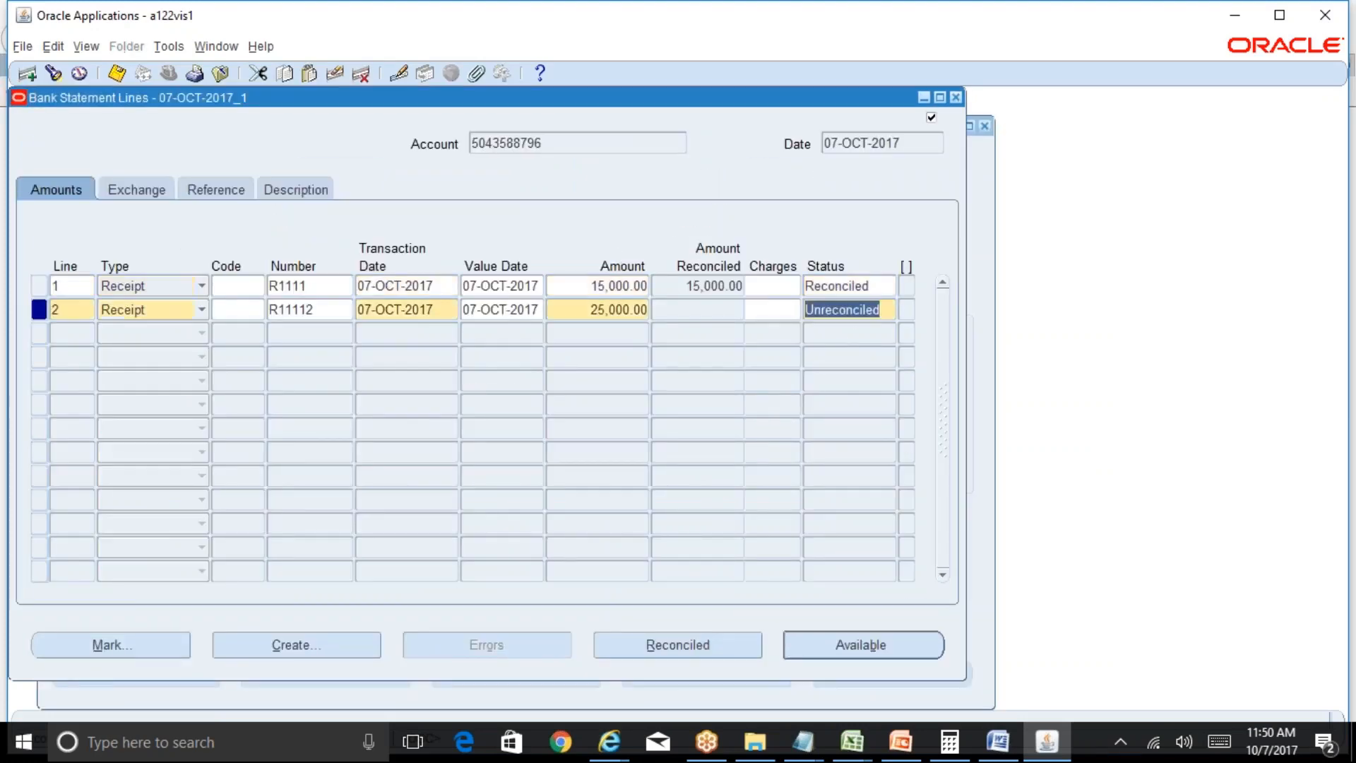
key("shift+Tab")
key("shift+Tab")
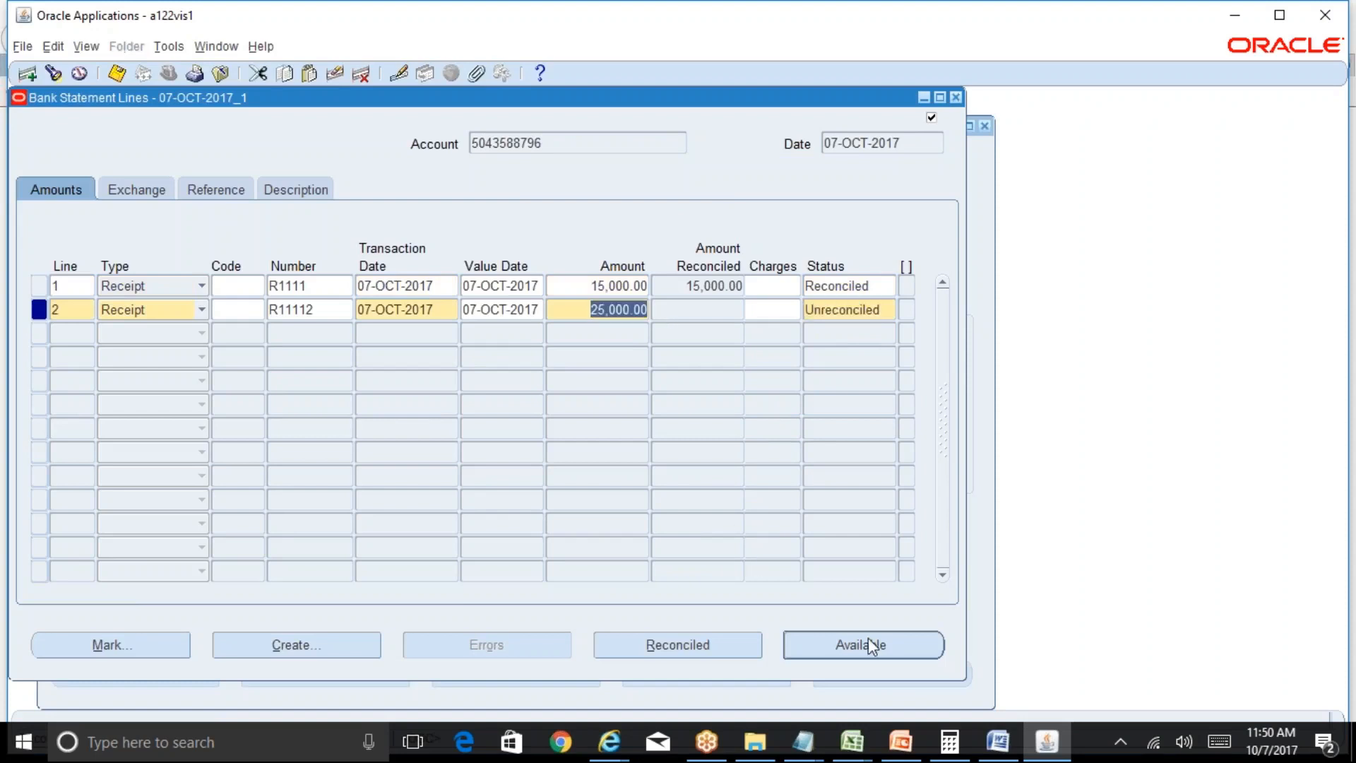
Step: Search line 2's available transactions by Batch, with batch names from 1007 to 1007, and close the results
left_click(894, 648)
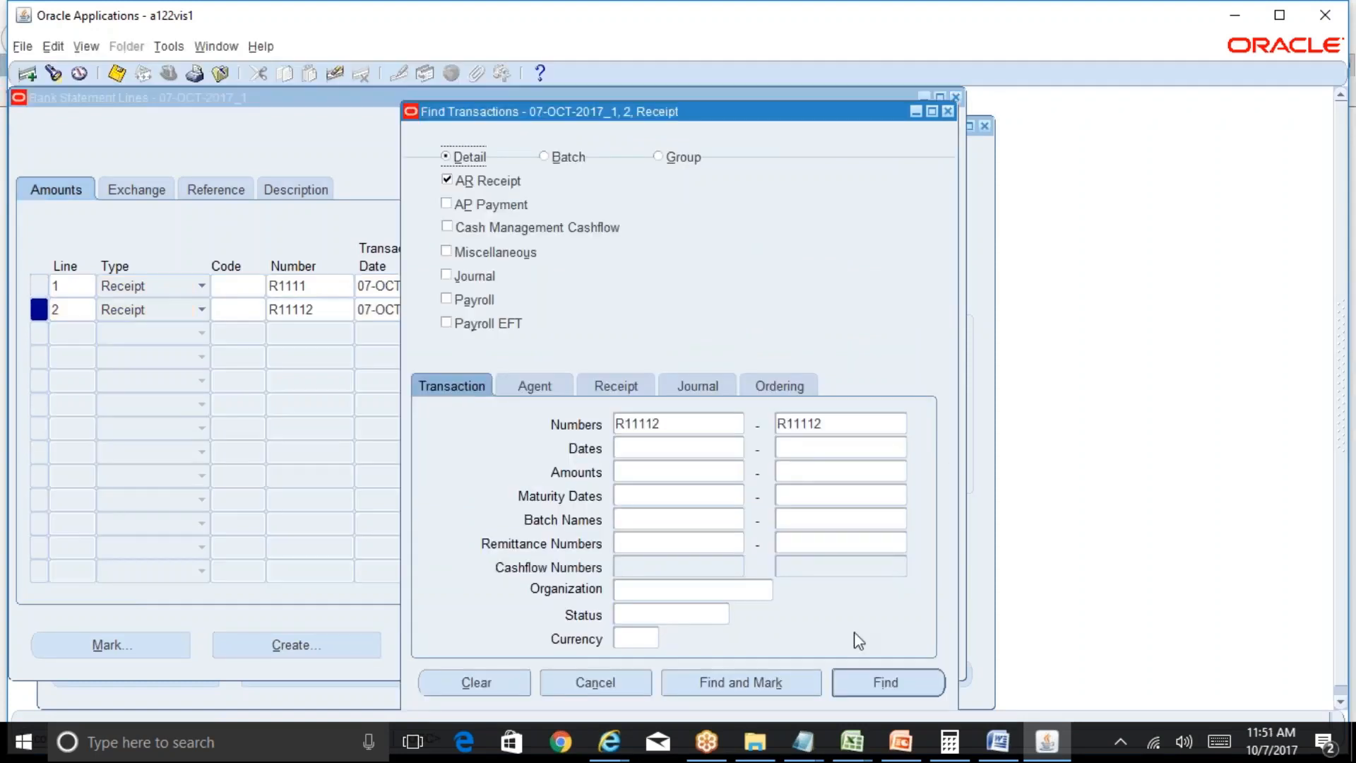
double_click(691, 424)
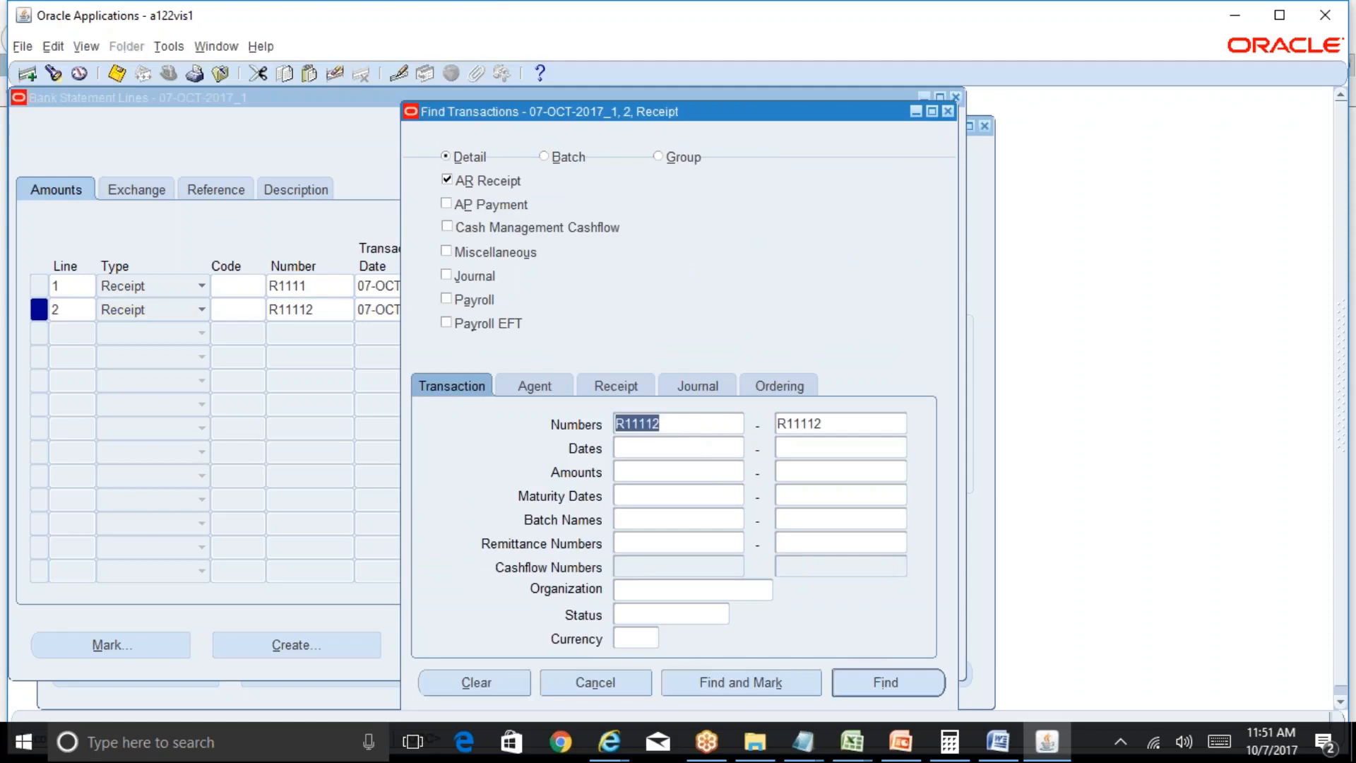
left_click(569, 159)
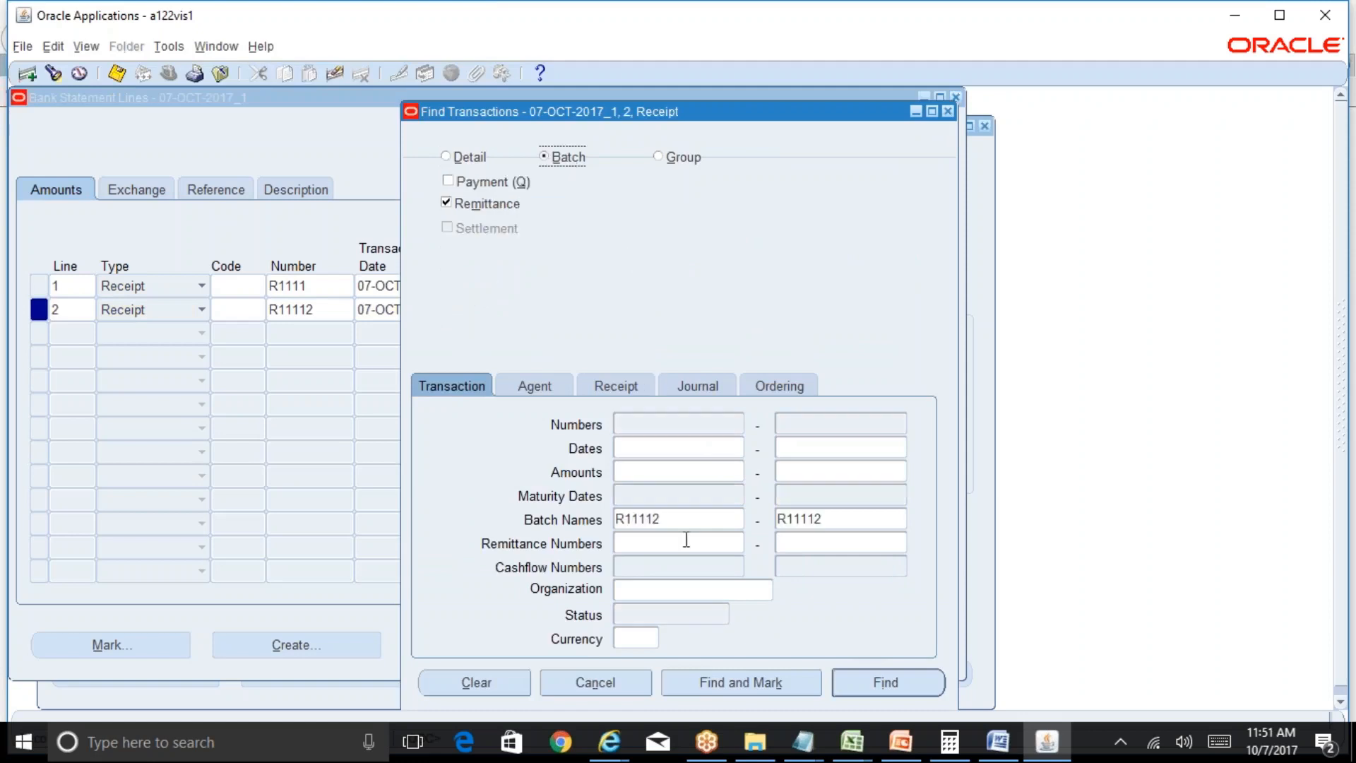
double_click(682, 519)
type("1007")
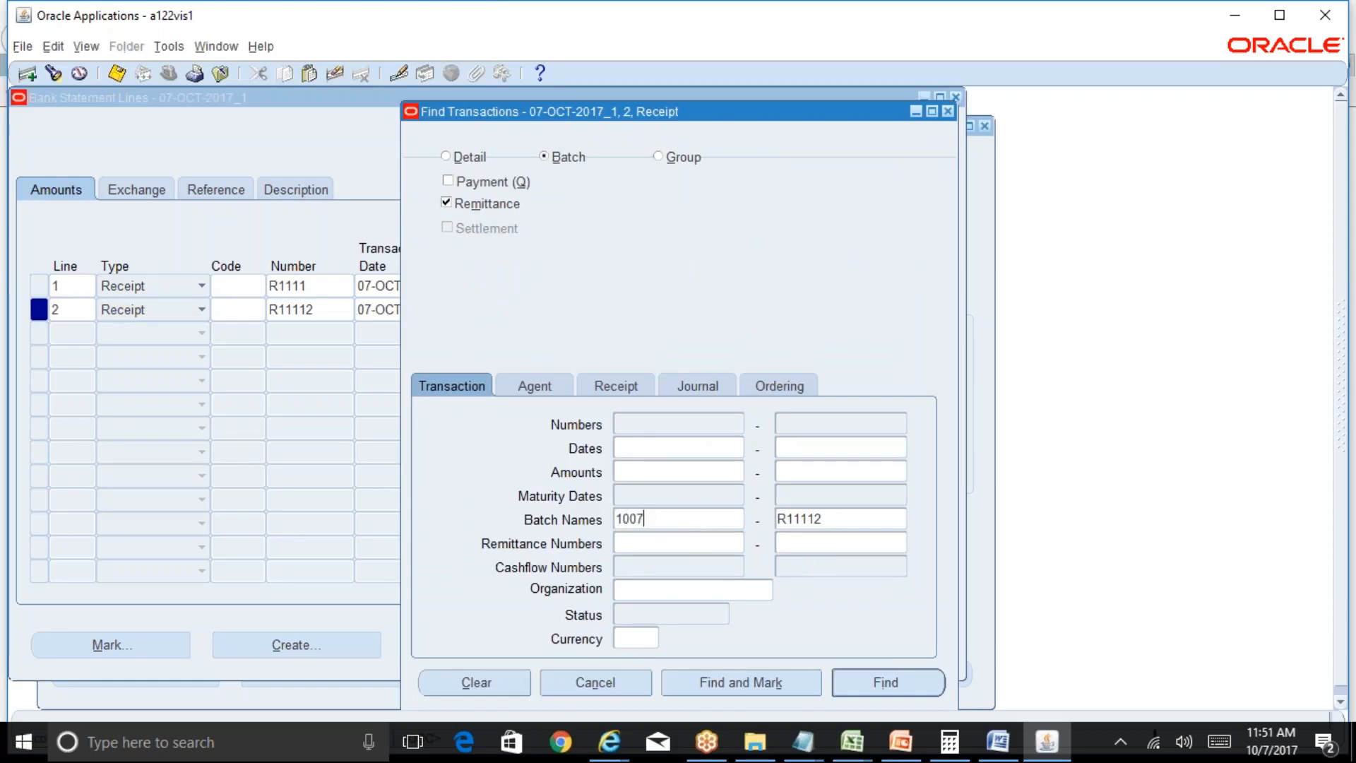
key("Tab")
type("1007")
left_click(917, 688)
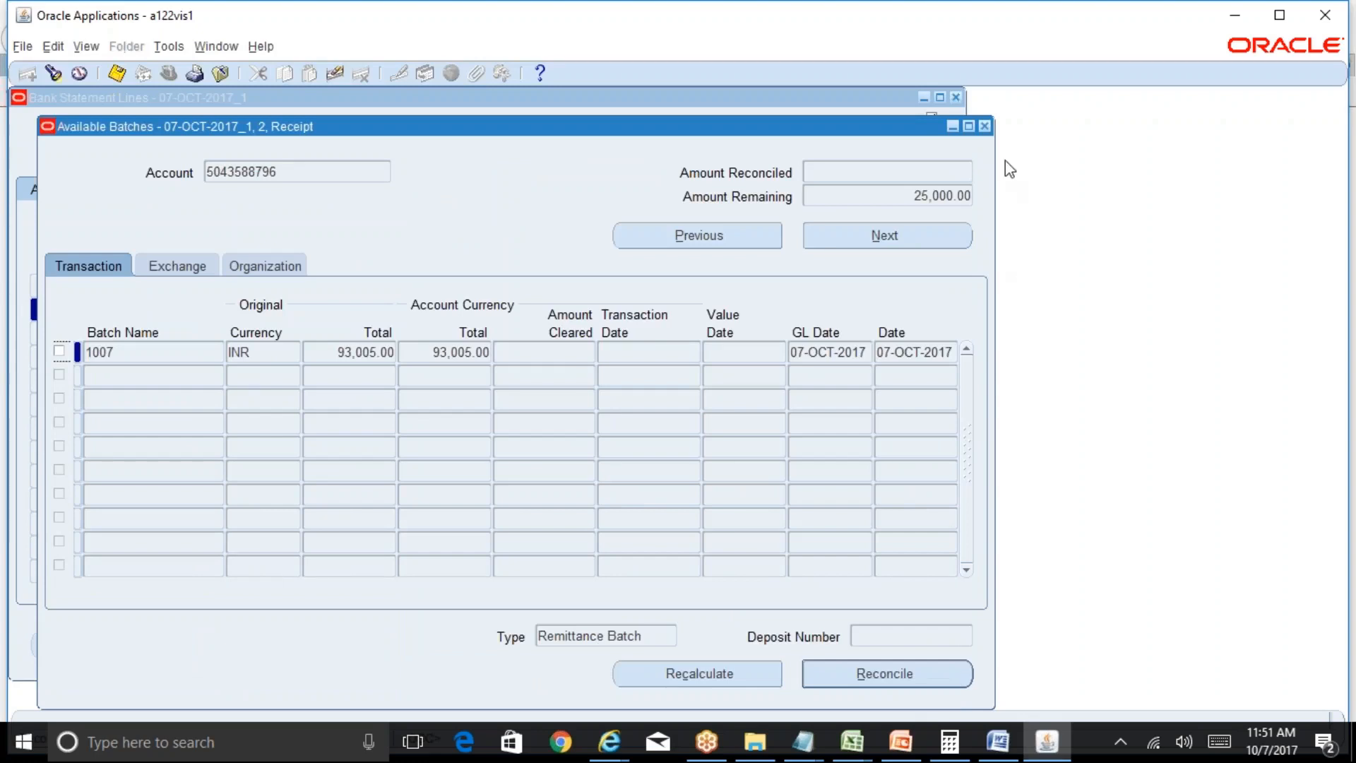
left_click(984, 125)
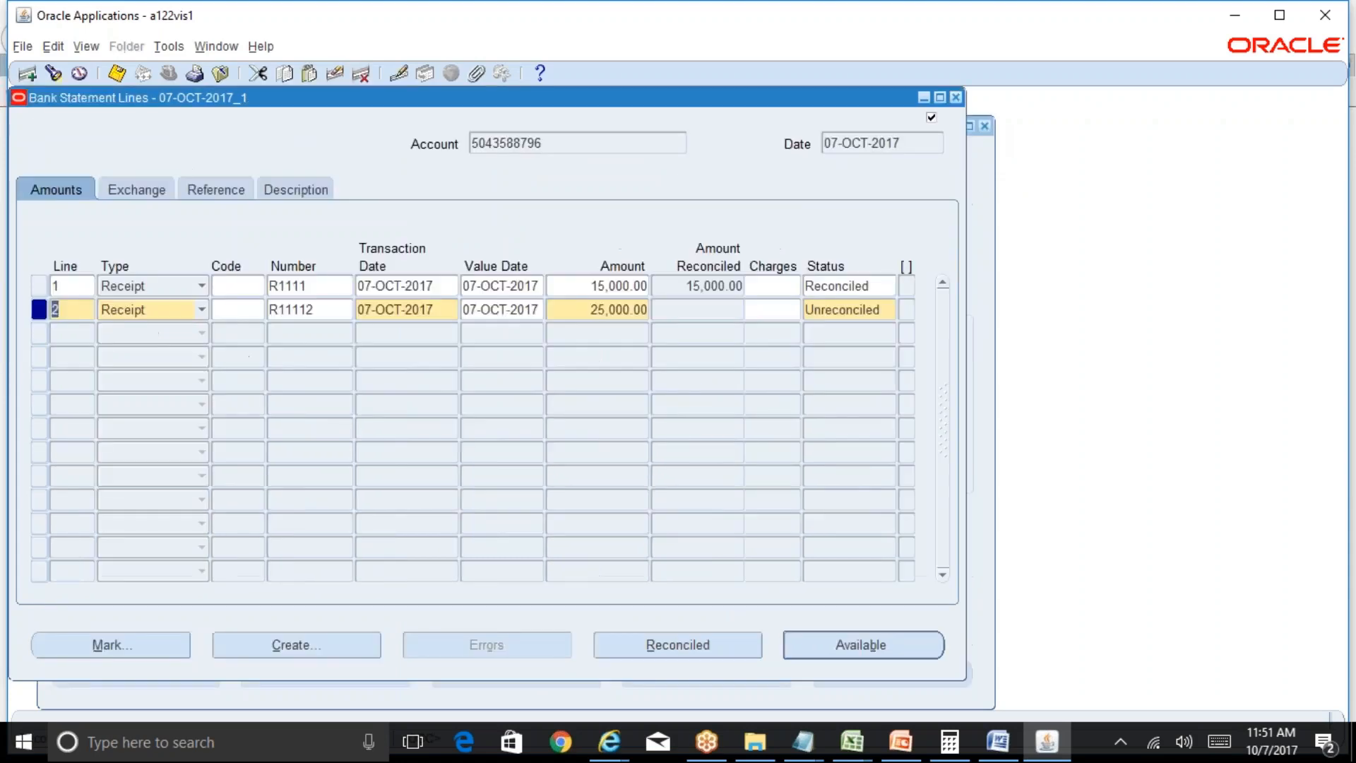
Step: Repeat the available batch search for R11112 using batch 1007, and compare the batch total with the statement line amount
left_click(836, 311)
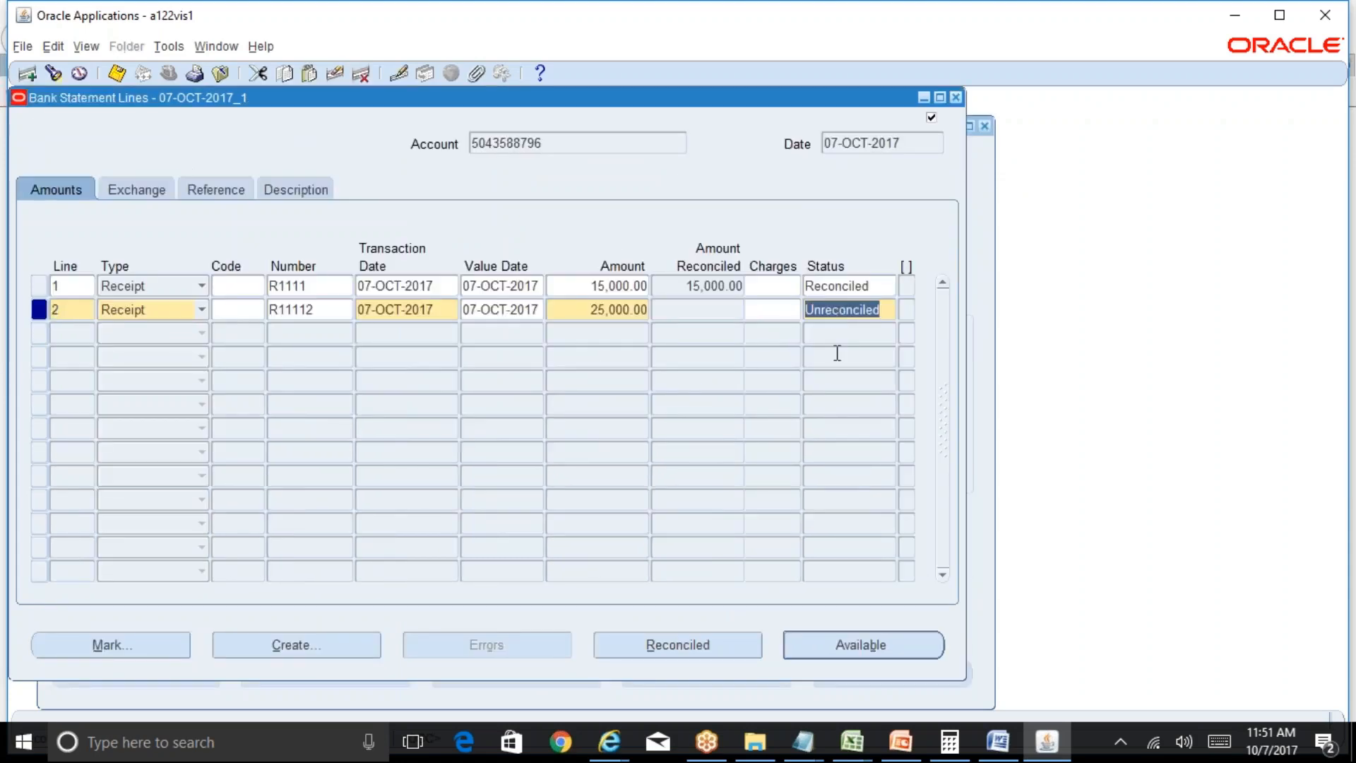
left_click(879, 656)
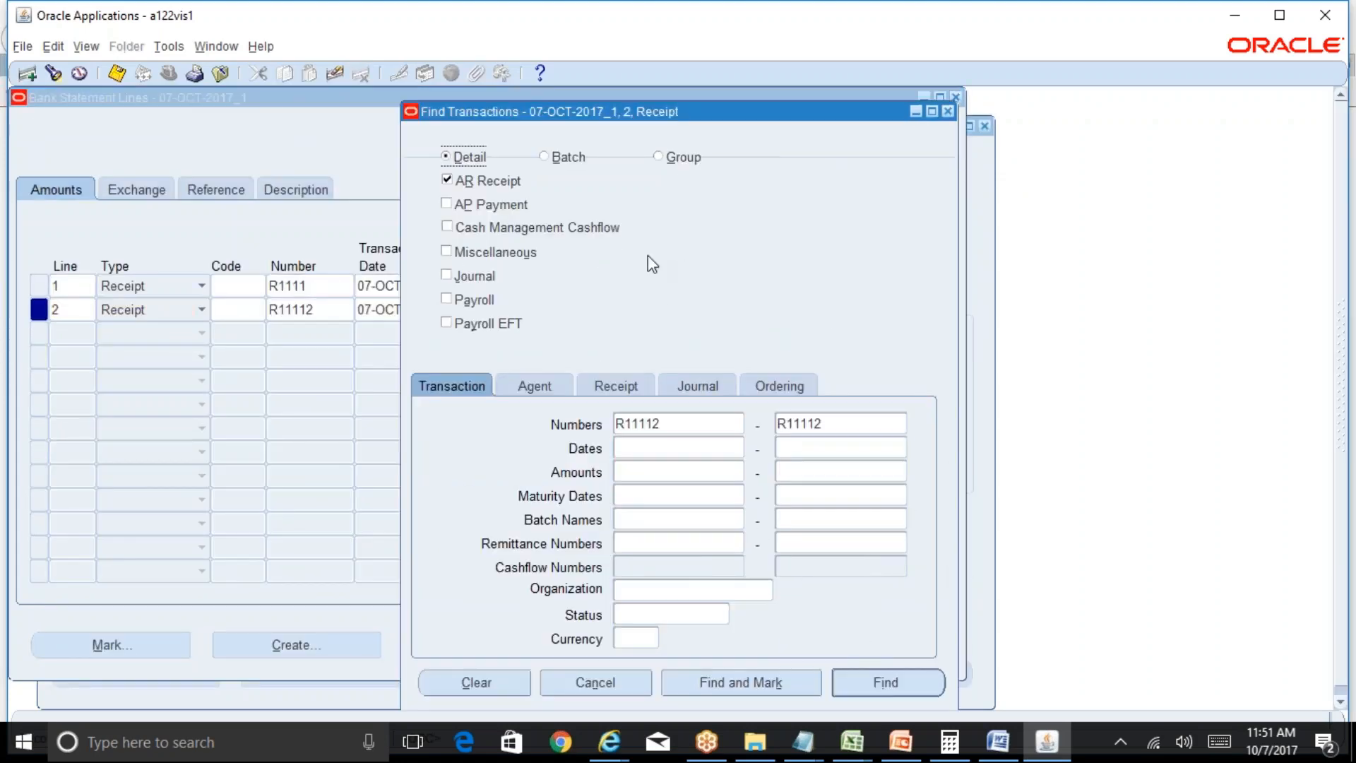
left_click(683, 423)
left_click(821, 424)
left_click(579, 163)
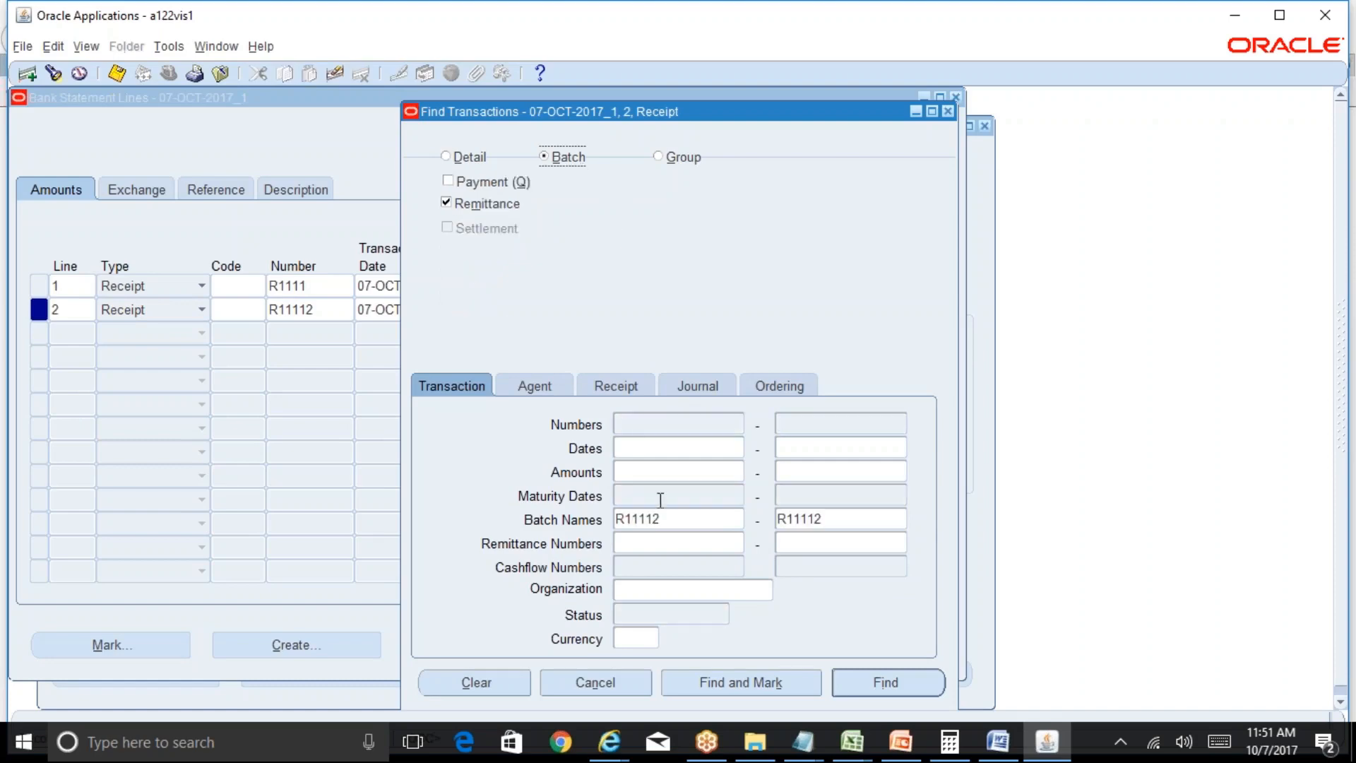
double_click(692, 520)
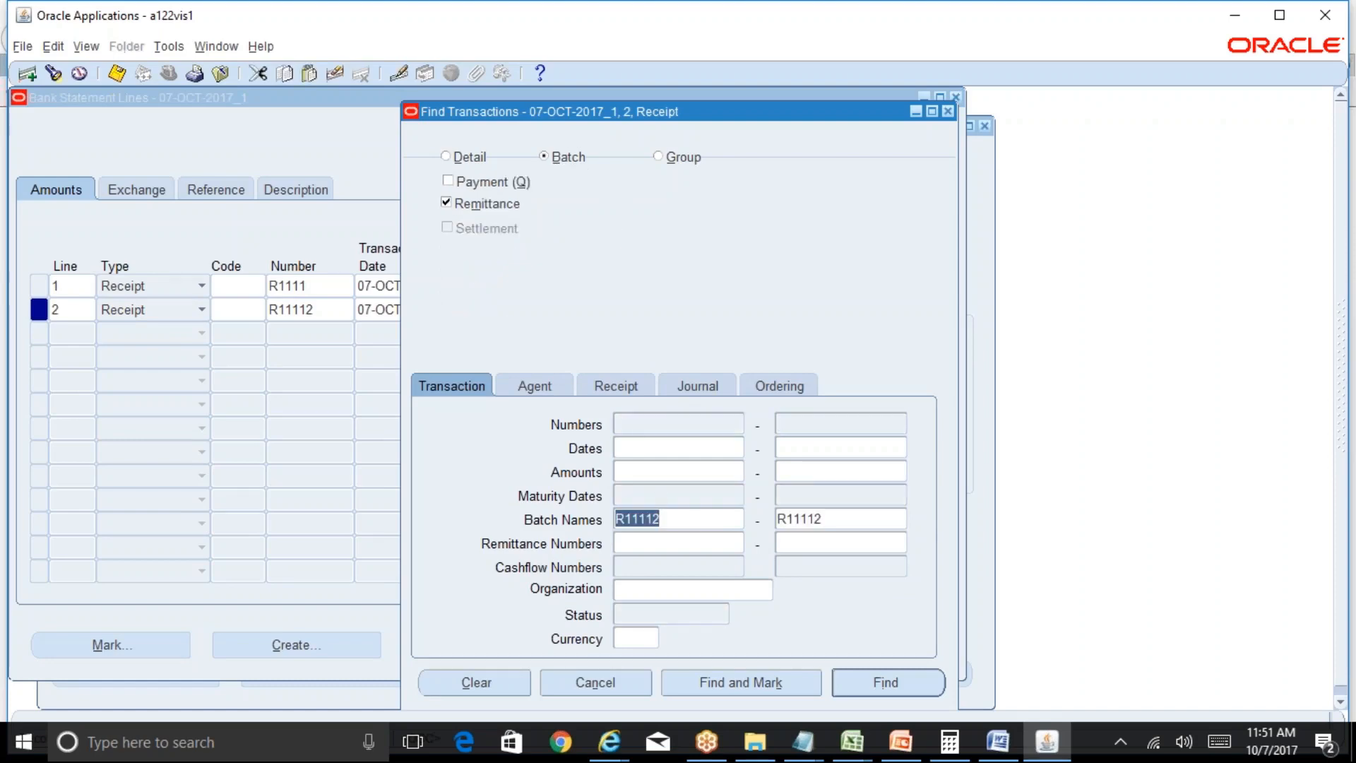
type("1007")
key("Tab")
type("1007")
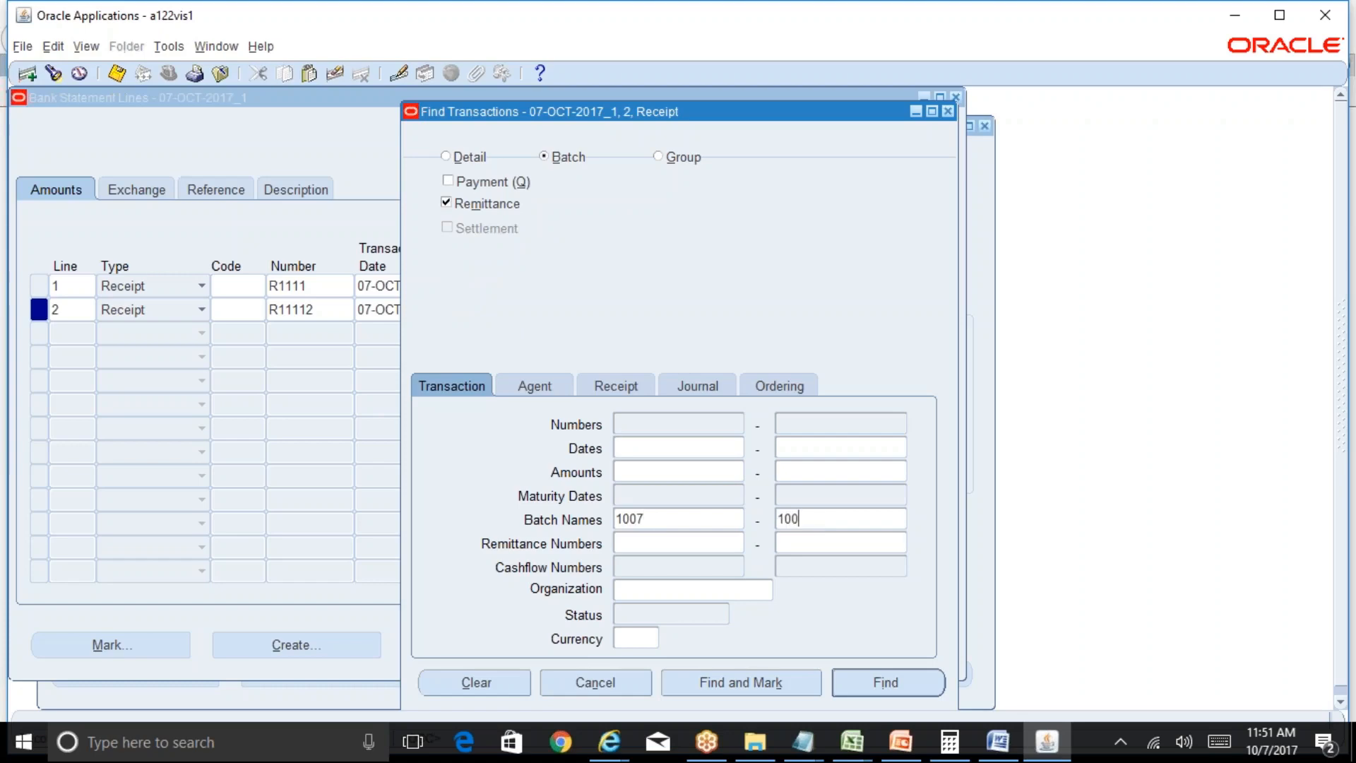
left_click(905, 681)
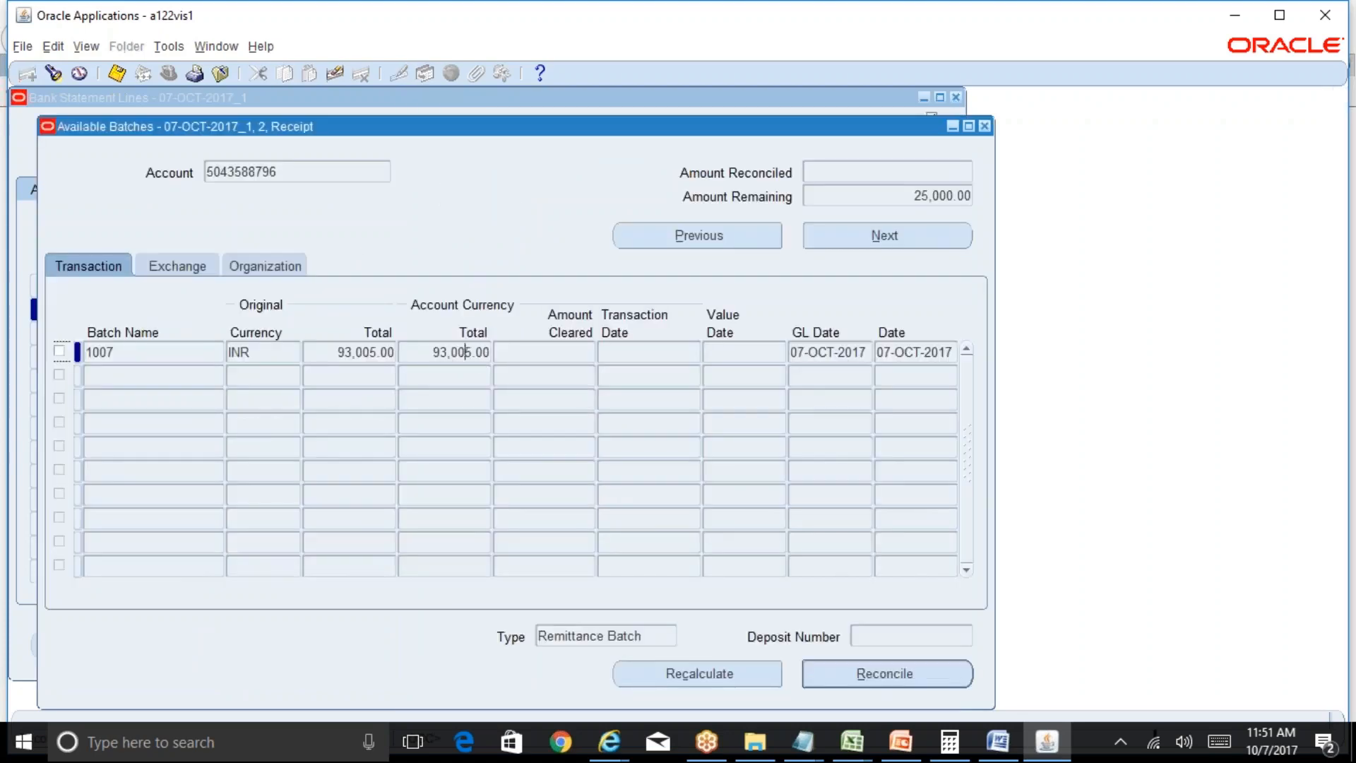
double_click(467, 351)
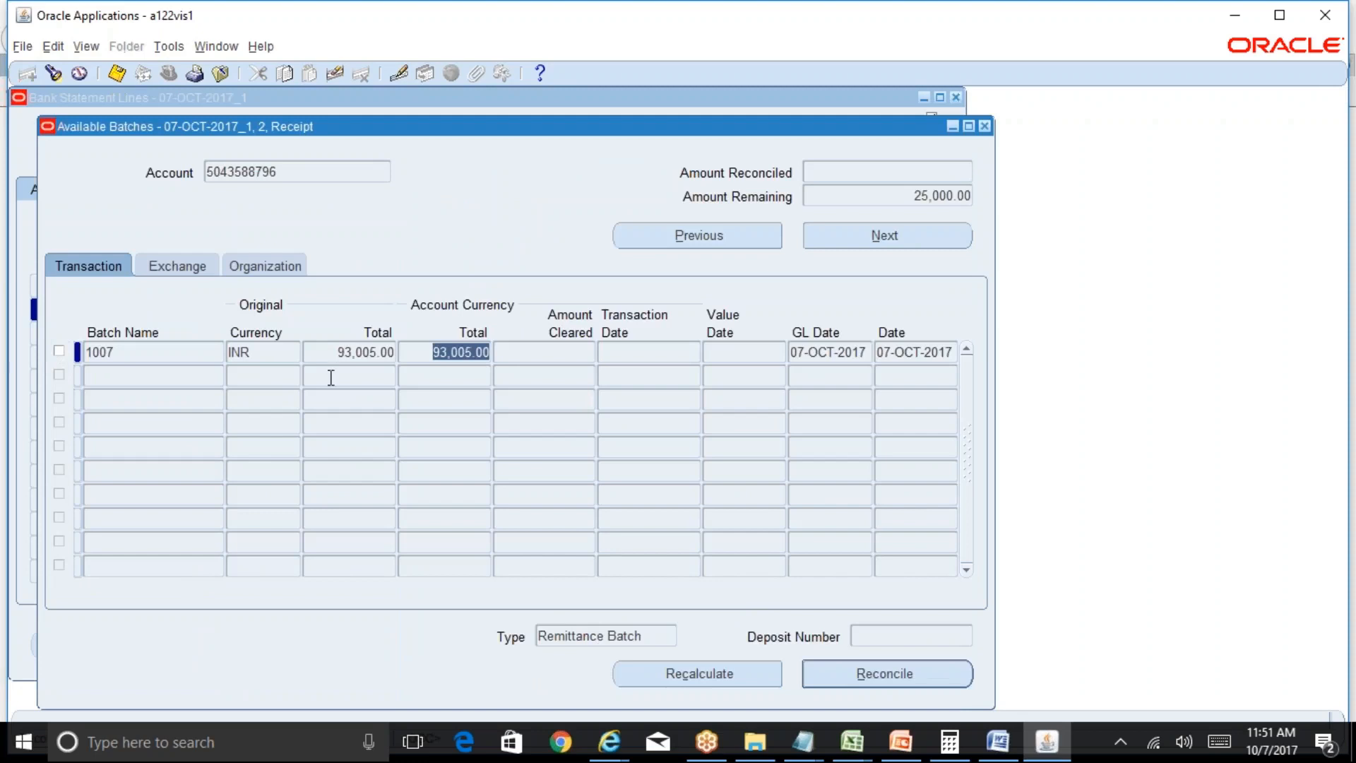
left_click(985, 125)
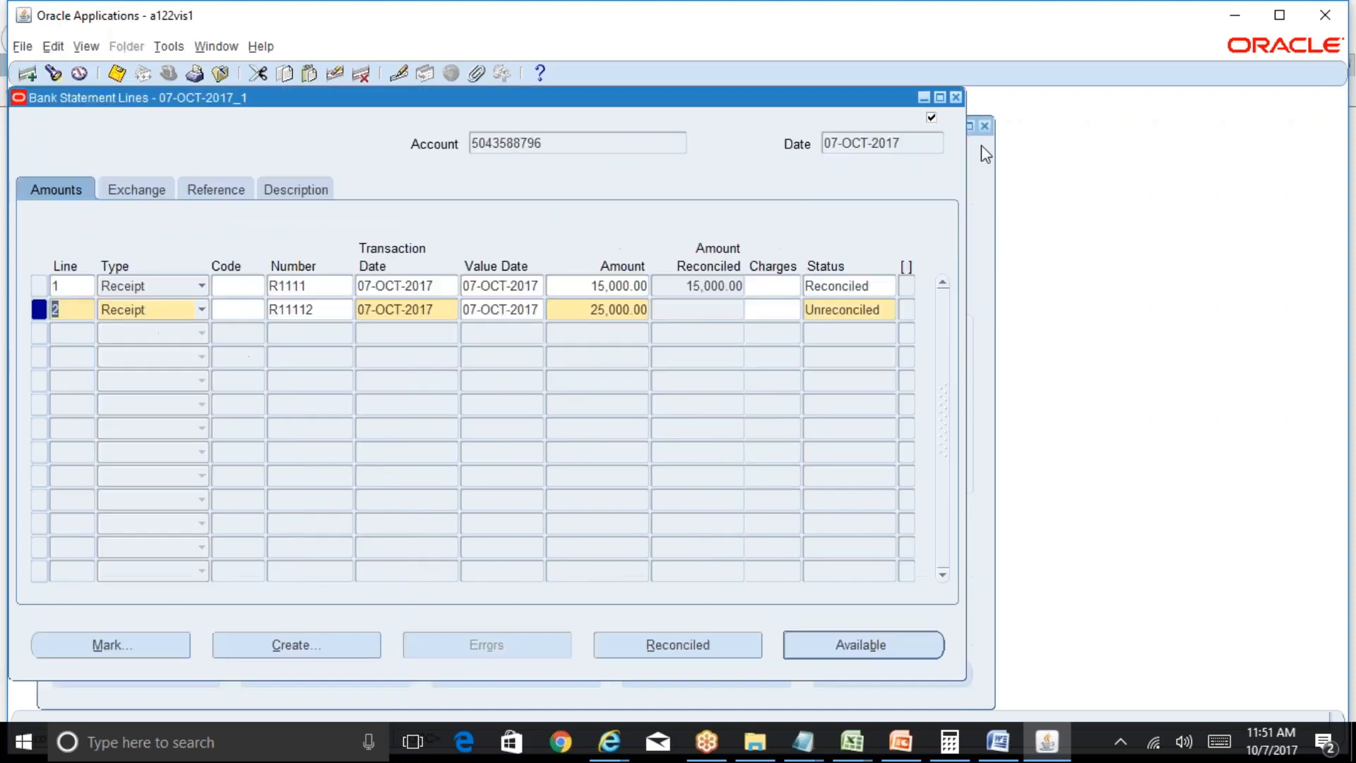
double_click(635, 313)
Step: Switch to the bank accounts page in Internet Explorer, open ICICI_Current for update and advance to its Account Controls
mouse_move(609, 742)
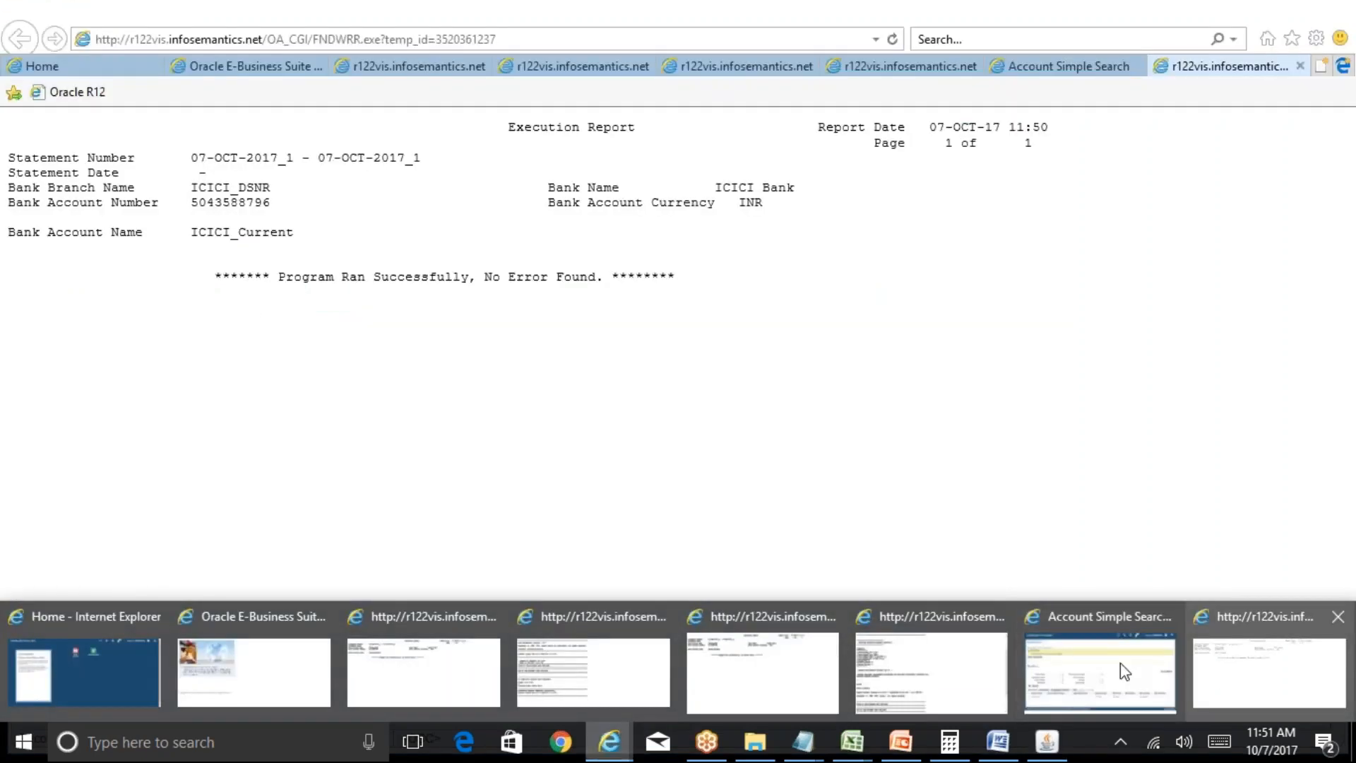
left_click(1120, 663)
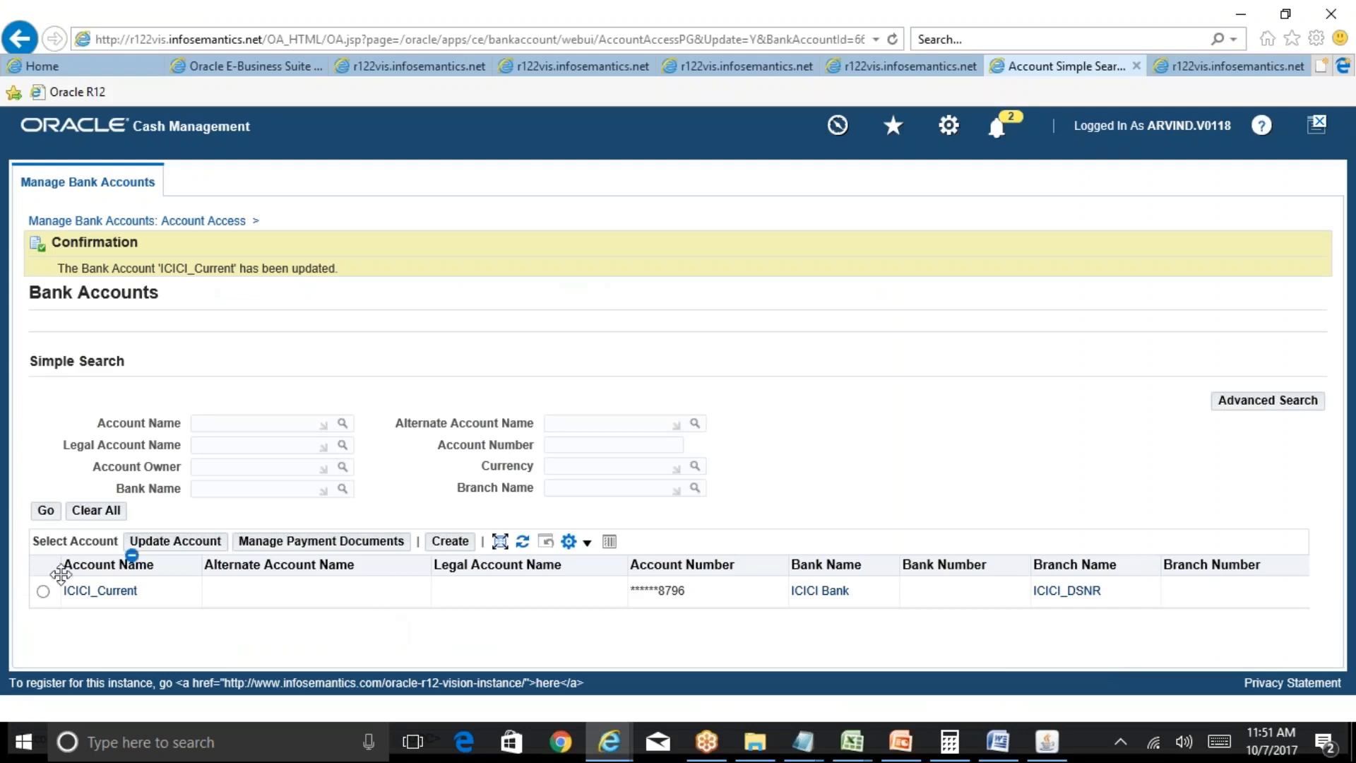
left_click(44, 592)
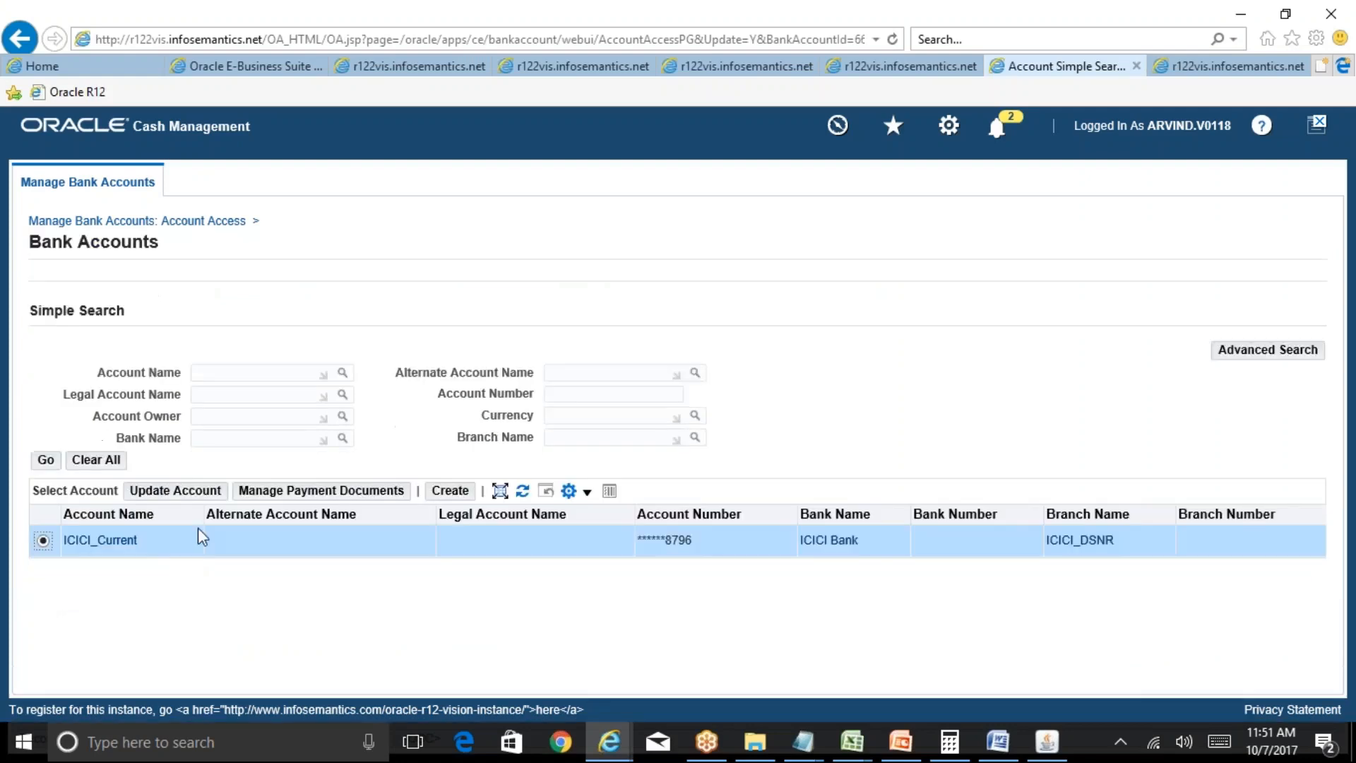
left_click(201, 493)
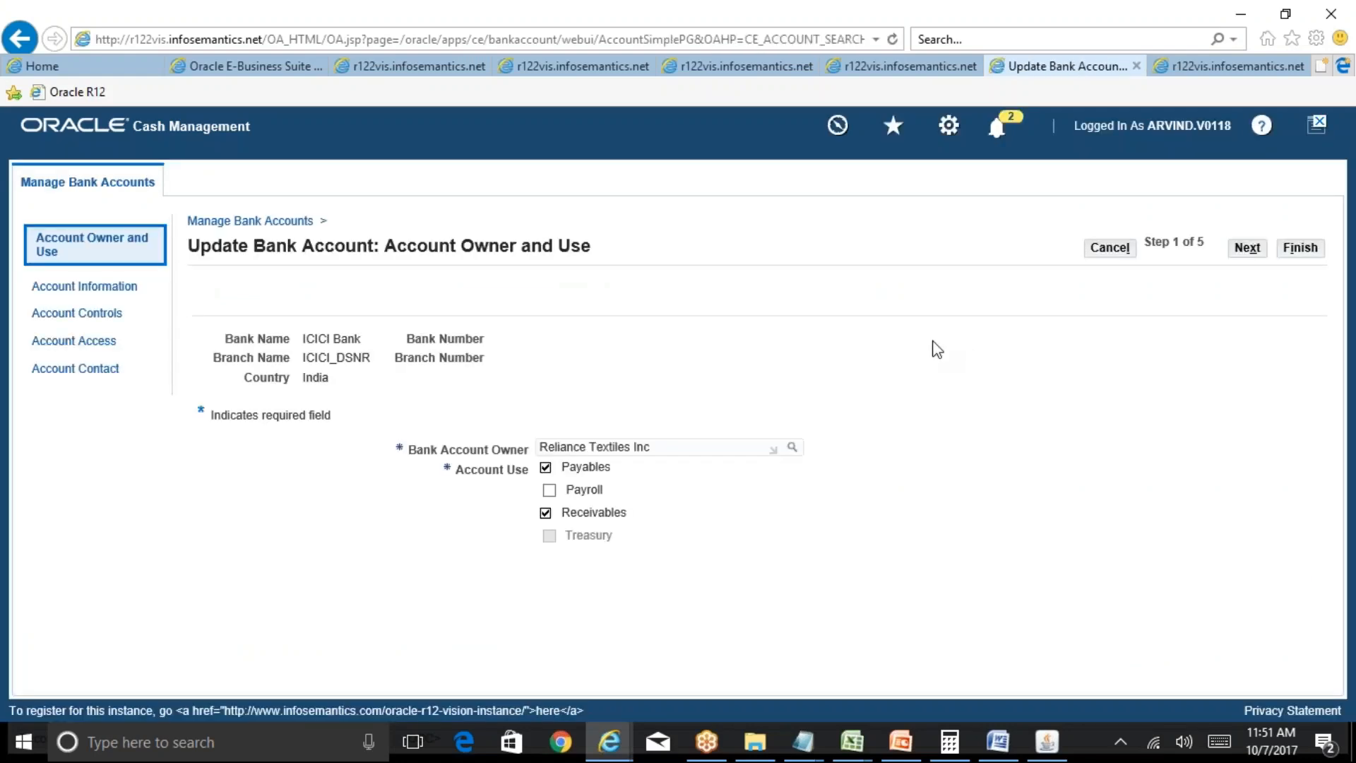
left_click(1244, 248)
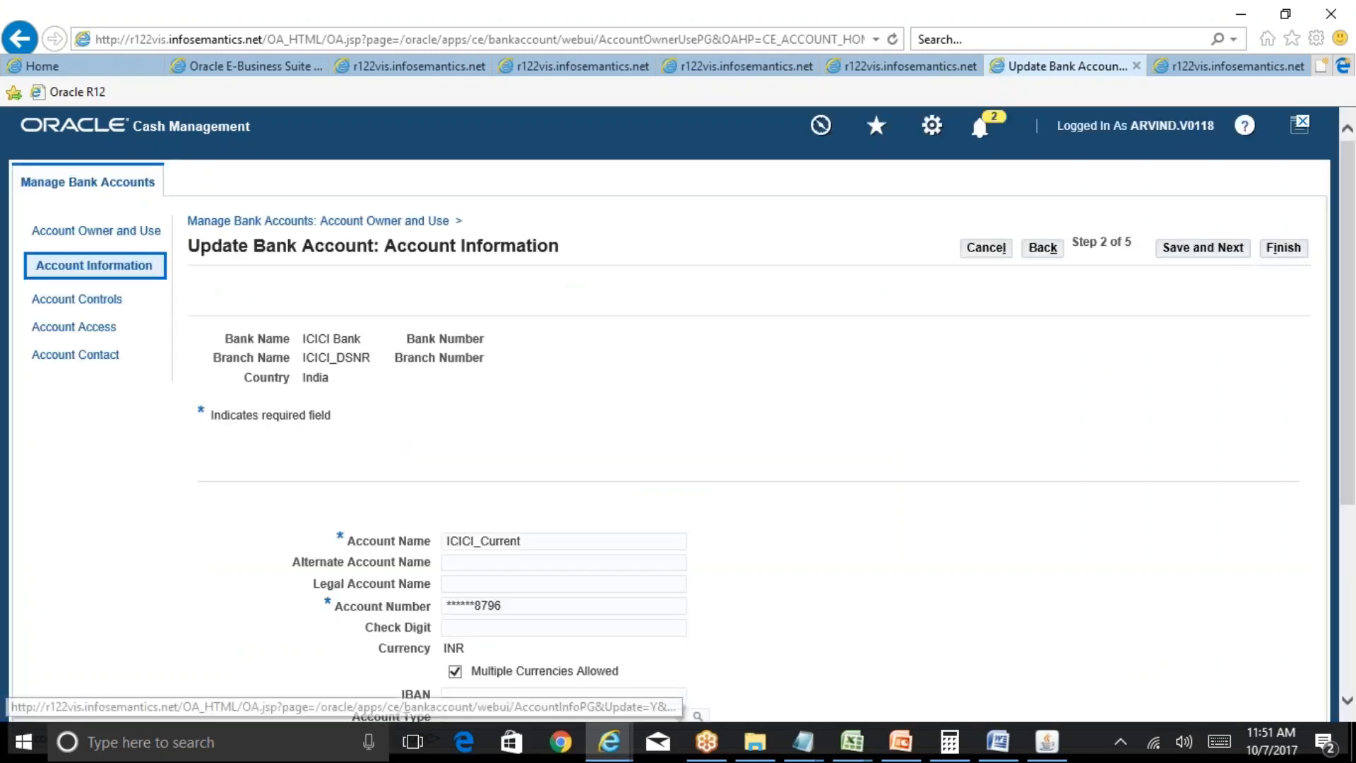
scroll(1354, 382, "down", 3)
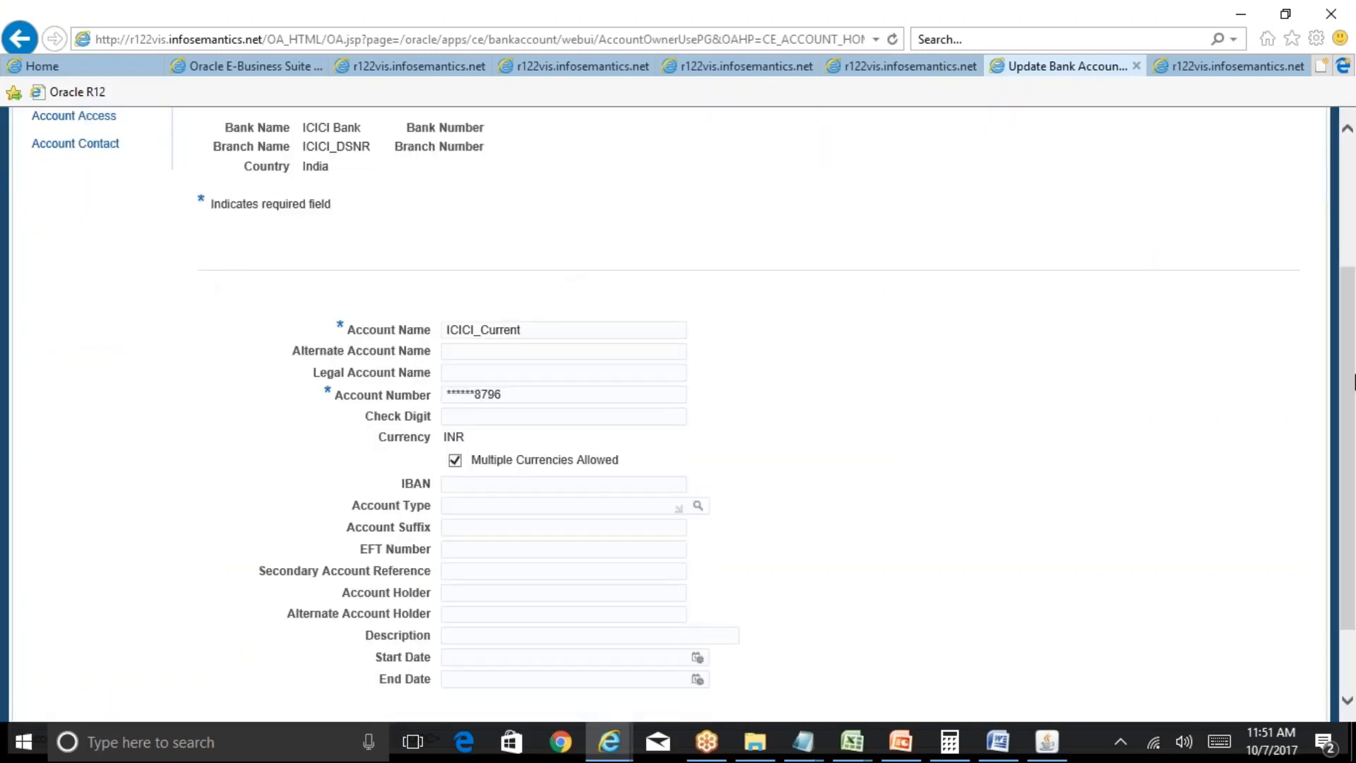
scroll(1354, 382, "up", 3)
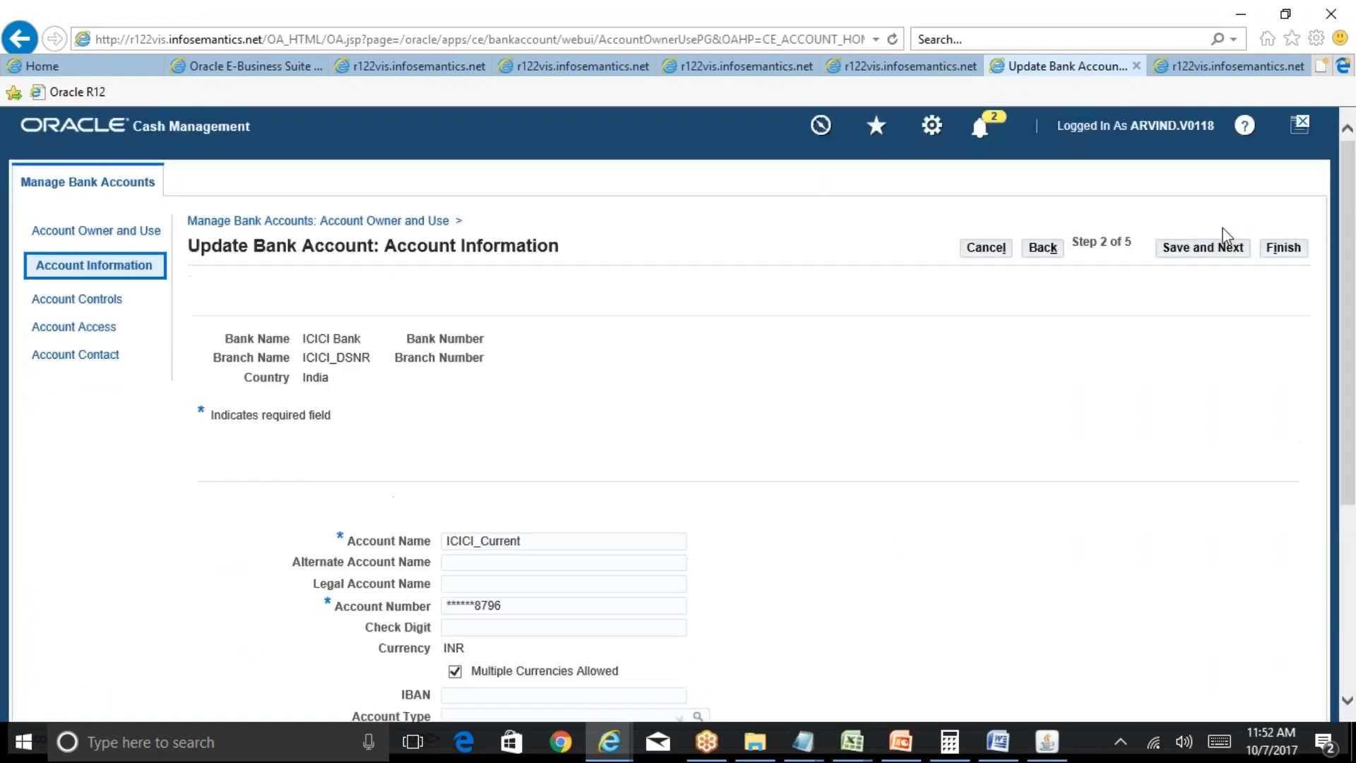
left_click(1212, 246)
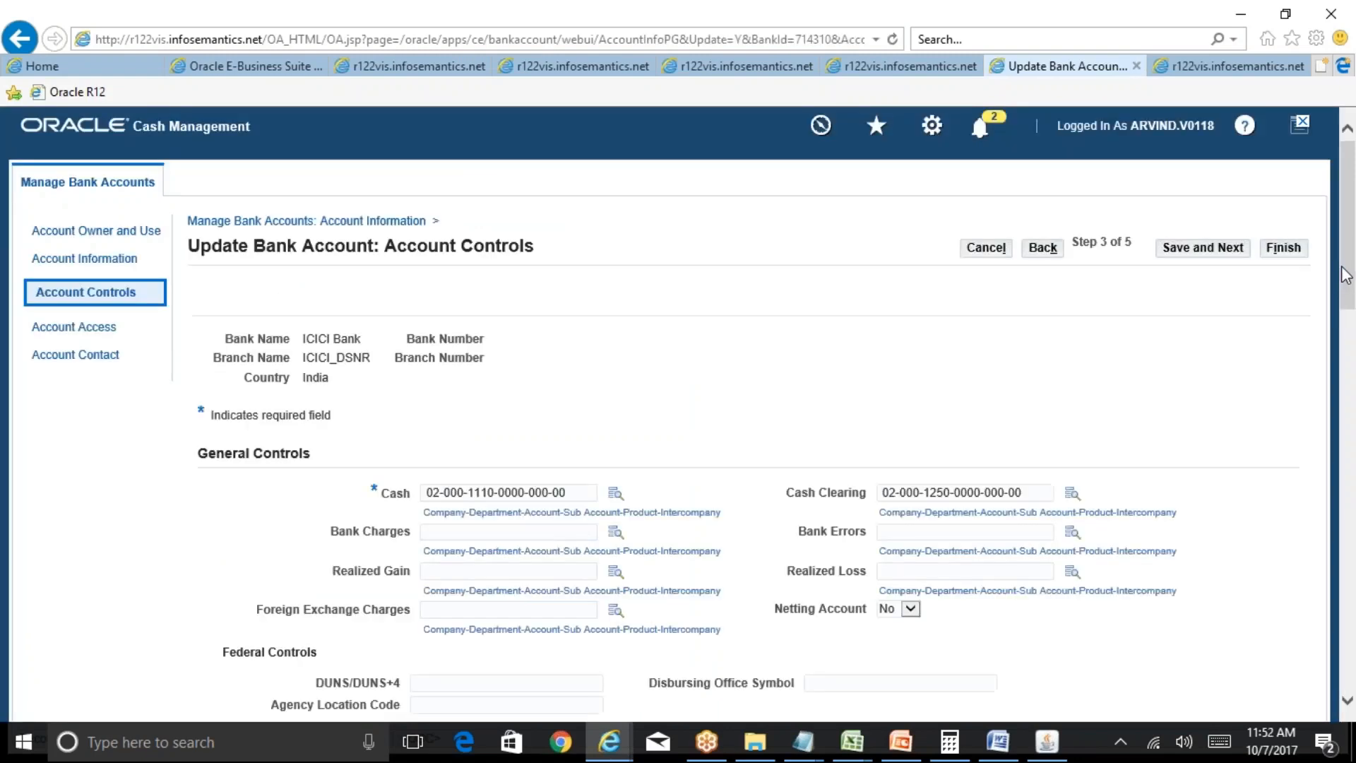
Step: Examine the account's Reconciliation Controls, including the Payables and Receivables matching orders and the manual and automatic reconciliation tolerances
scroll(1354, 424, "down", 7)
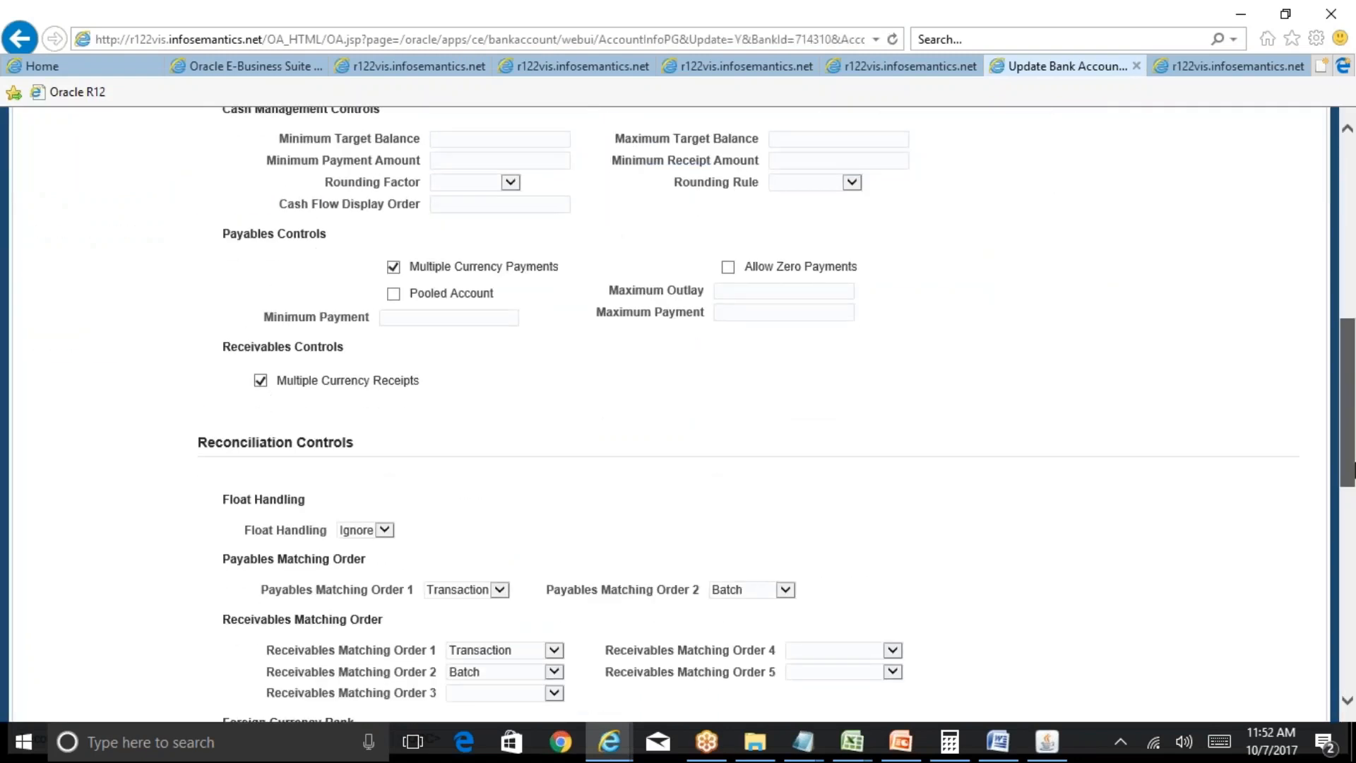
scroll(1354, 470, "down", 2)
left_click_drag(1354, 487, 1354, 636)
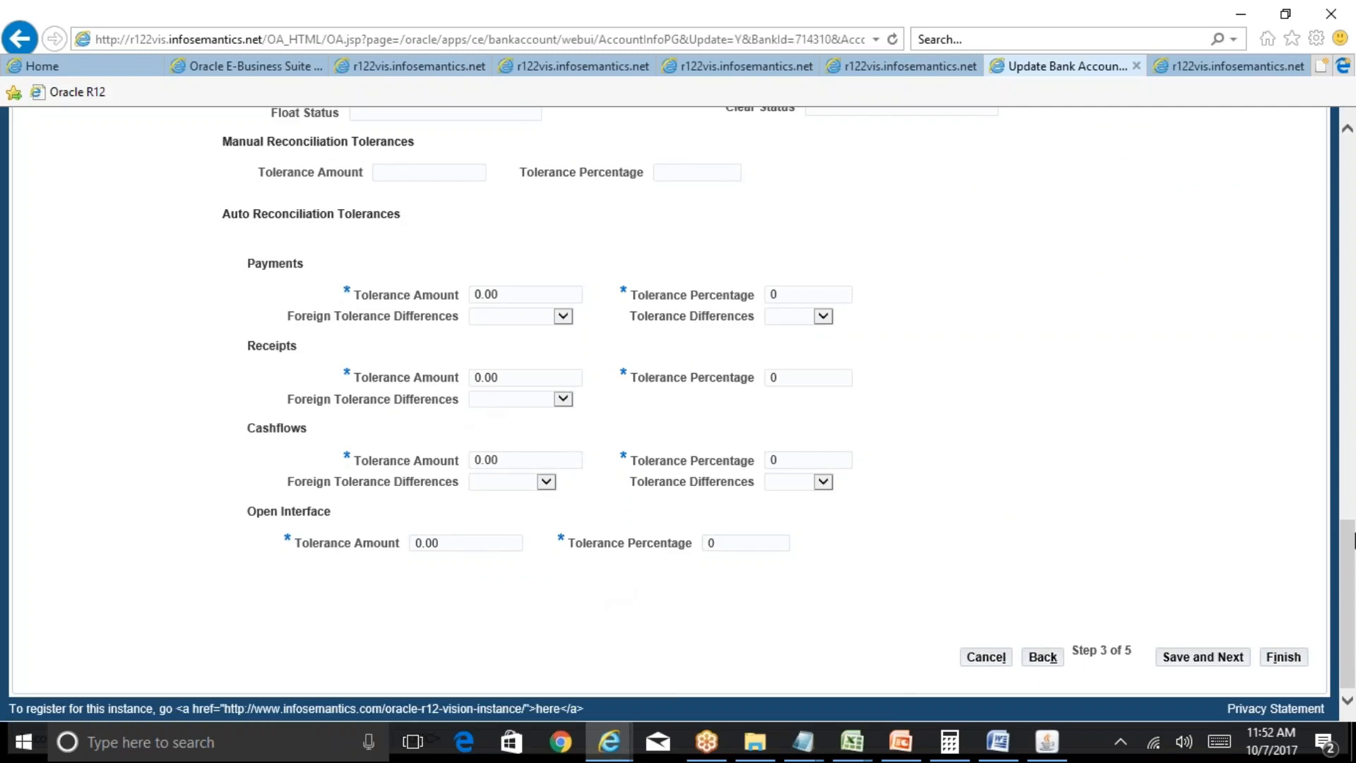
left_click_drag(1353, 540, 1353, 456)
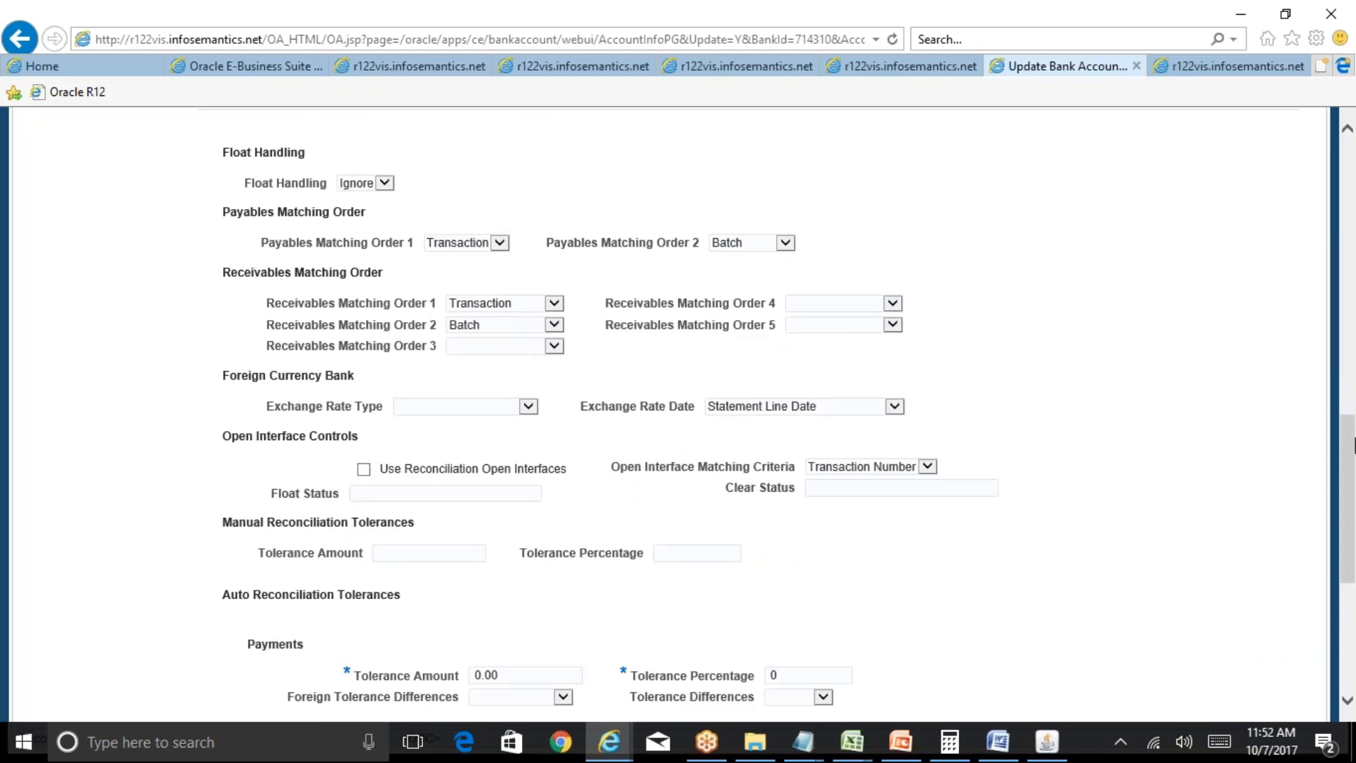
left_click_drag(1353, 445, 1353, 551)
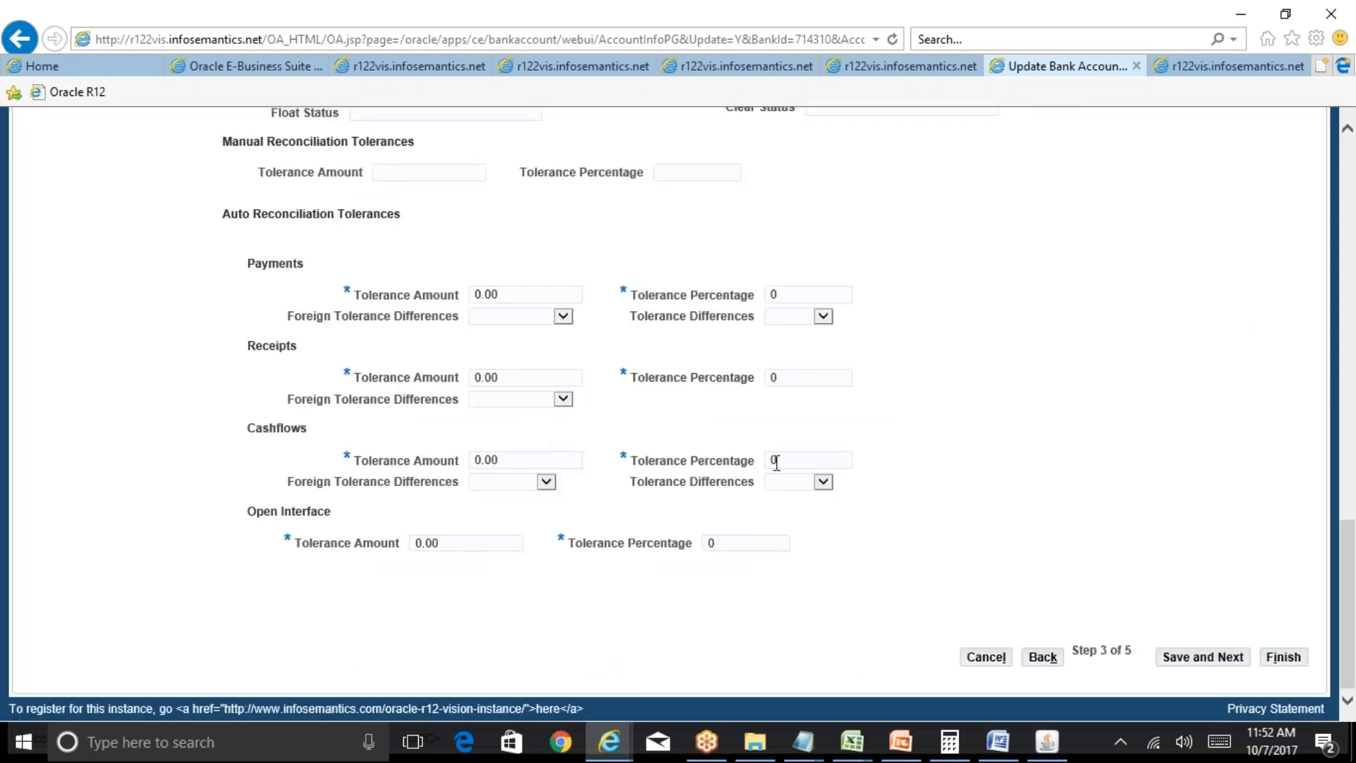
Step: Continue to Account Access, review the Payables and Receivables options of Rel Cotton Extraction, and return to the organization list
left_click(1222, 664)
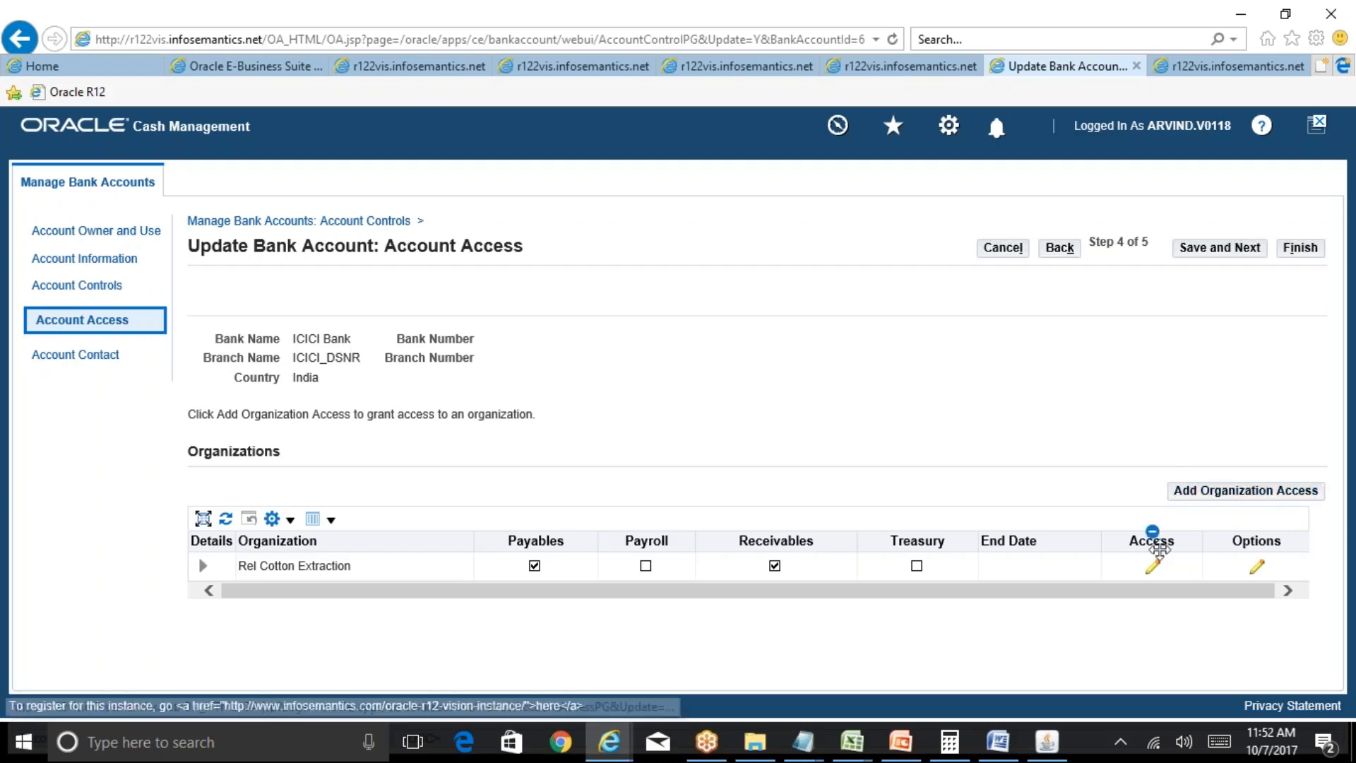
left_click(1257, 569)
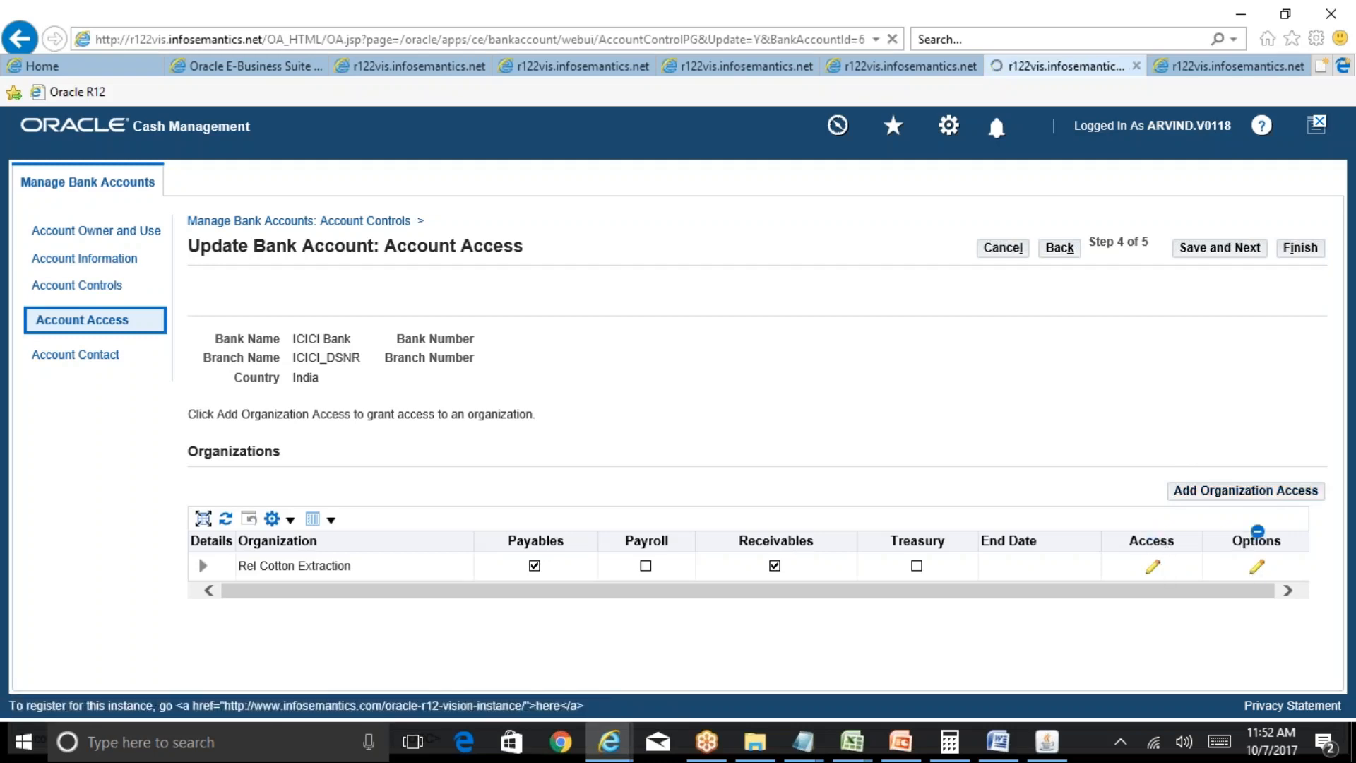
left_click_drag(1354, 288, 1354, 559)
left_click_drag(1354, 499, 1354, 438)
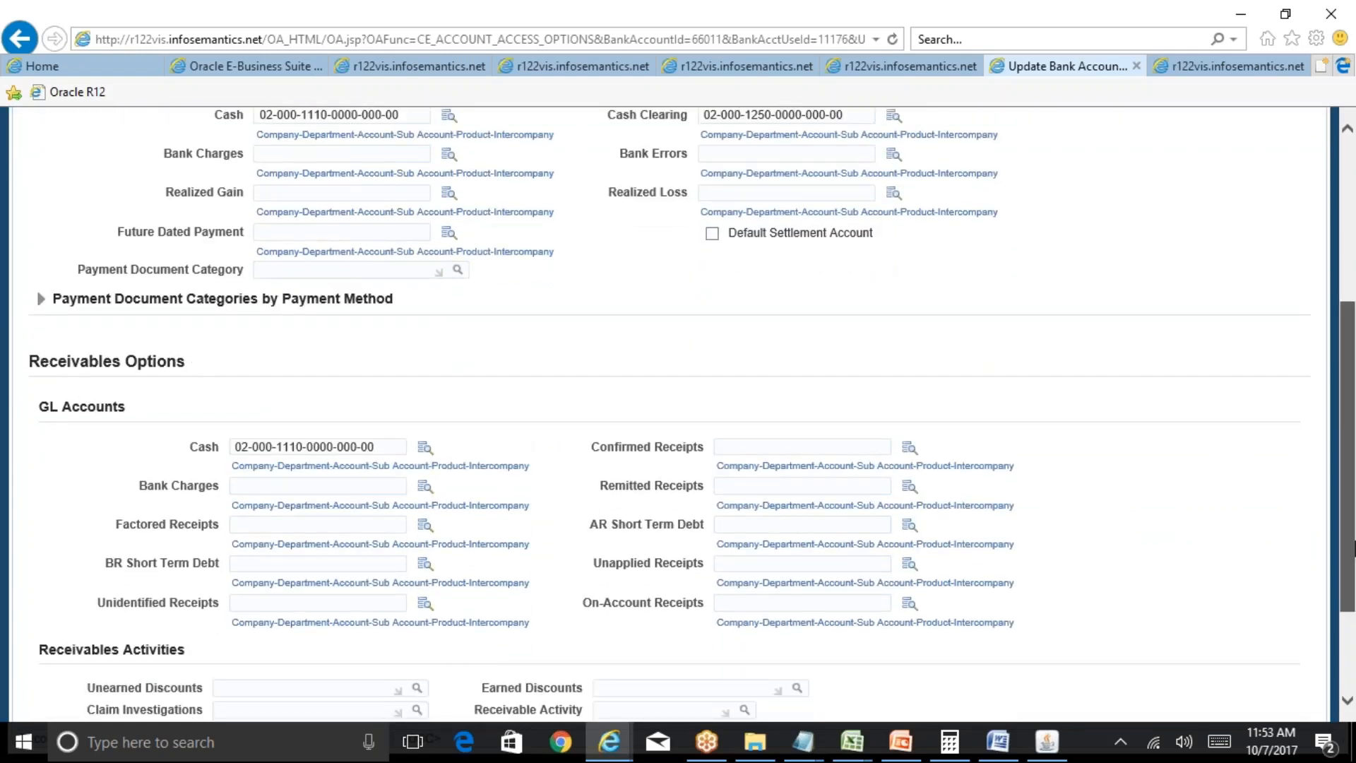
left_click_drag(1355, 552, 1354, 629)
left_click_drag(1354, 529, 1354, 290)
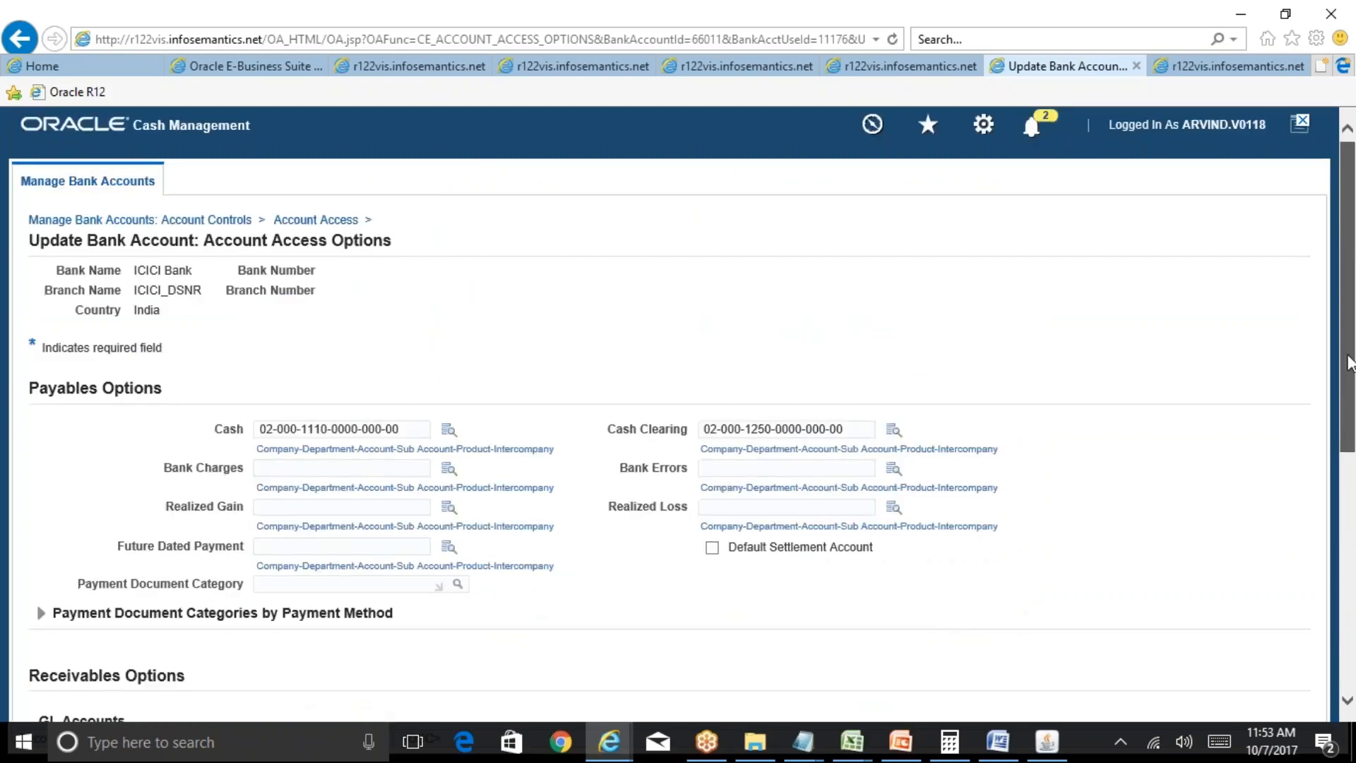
scroll(1250, 488, "down", 5)
left_click(1210, 660)
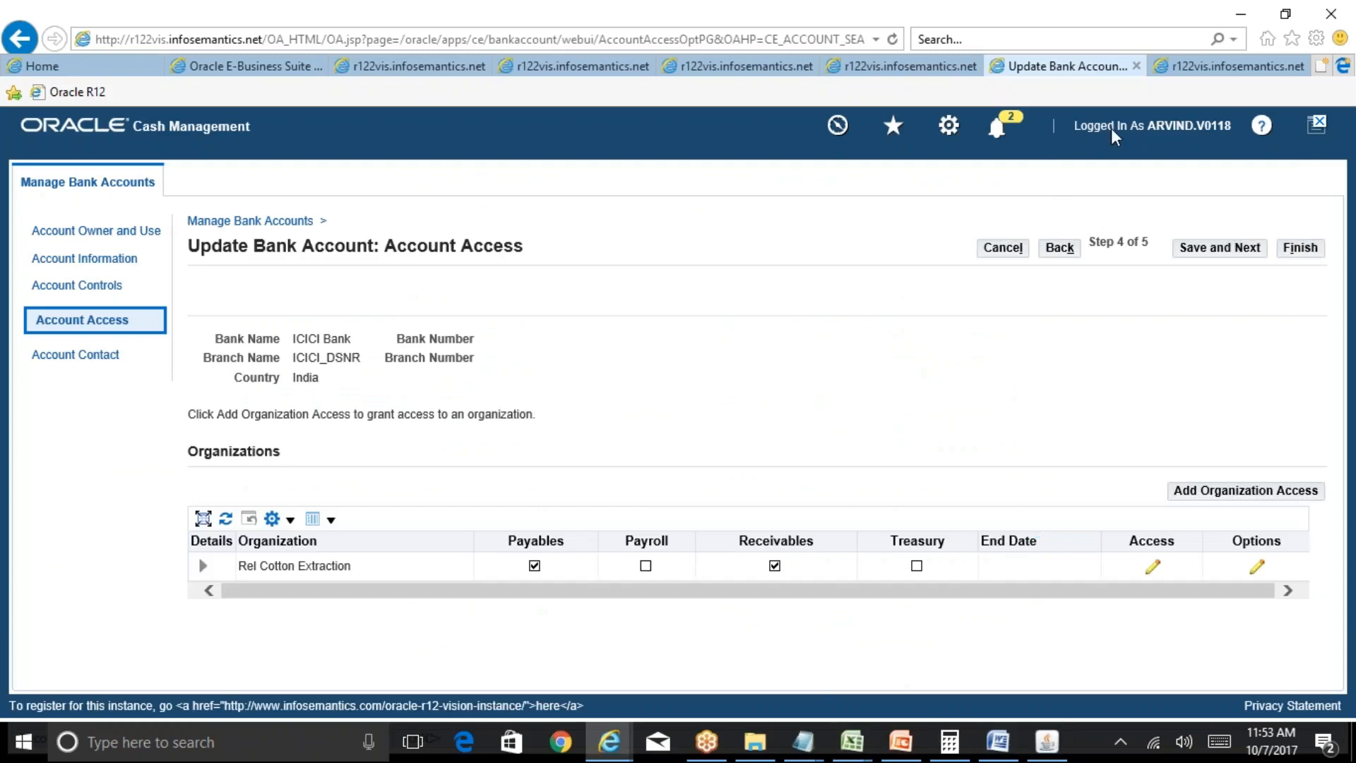
Step: Close the bank account page and all request output and log pages, keeping the Home and Oracle E-Business Suite R12 pages
left_click(1134, 68)
left_click(1135, 67)
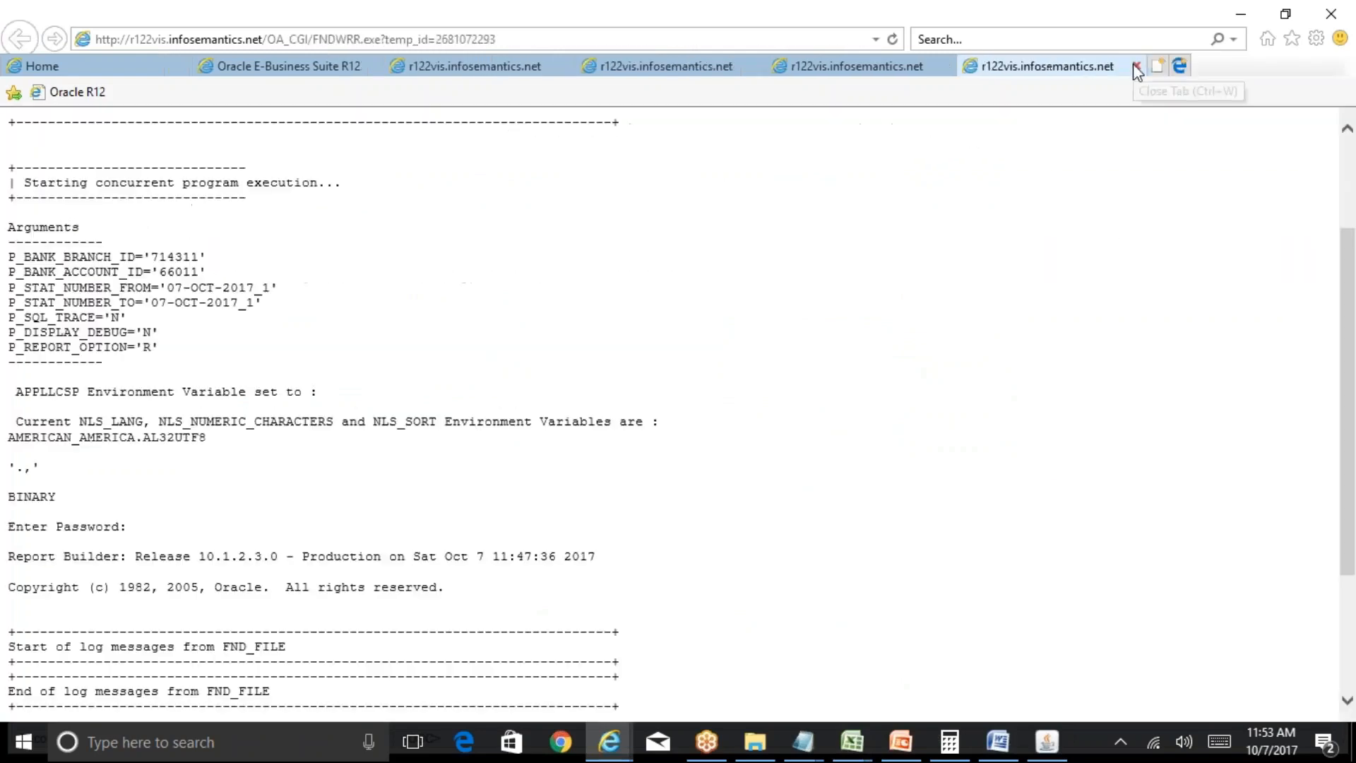
left_click(1135, 68)
left_click(1135, 67)
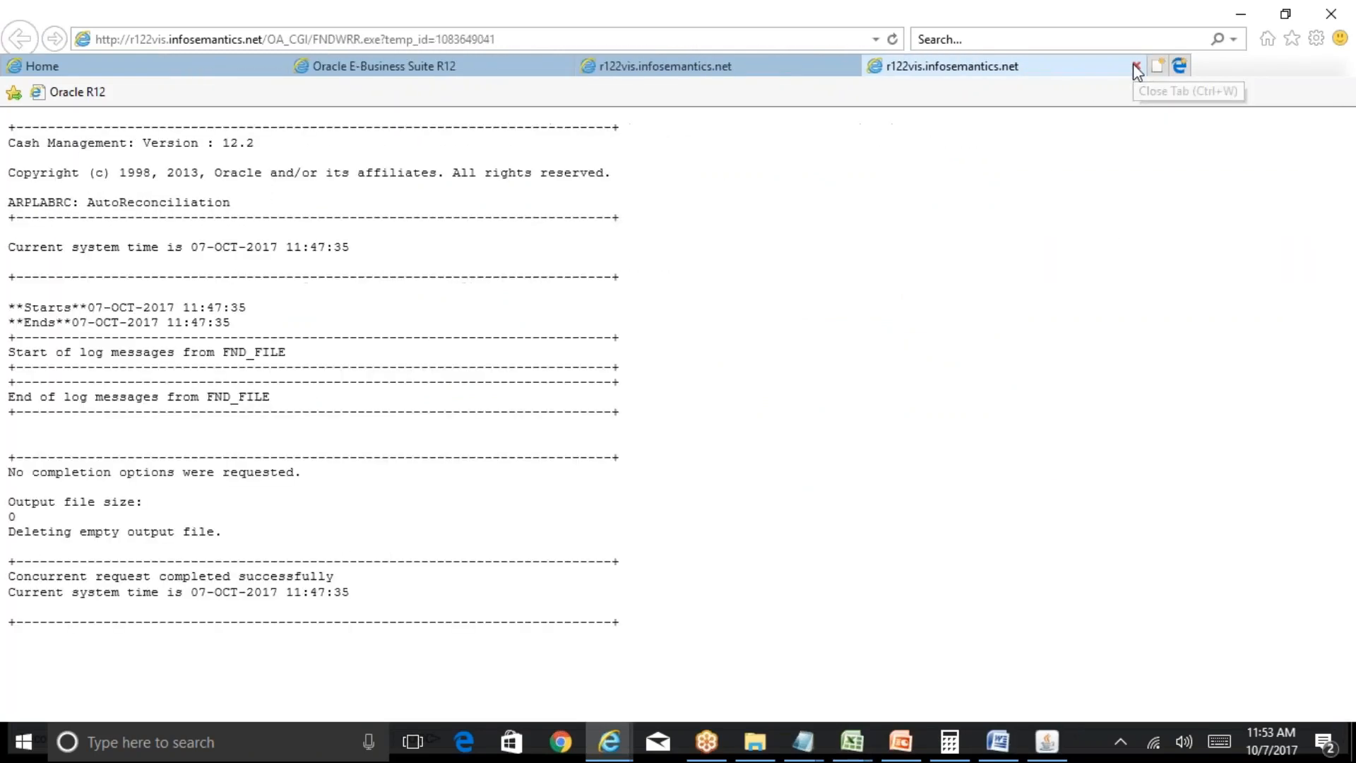
left_click(1135, 67)
left_click(1135, 67)
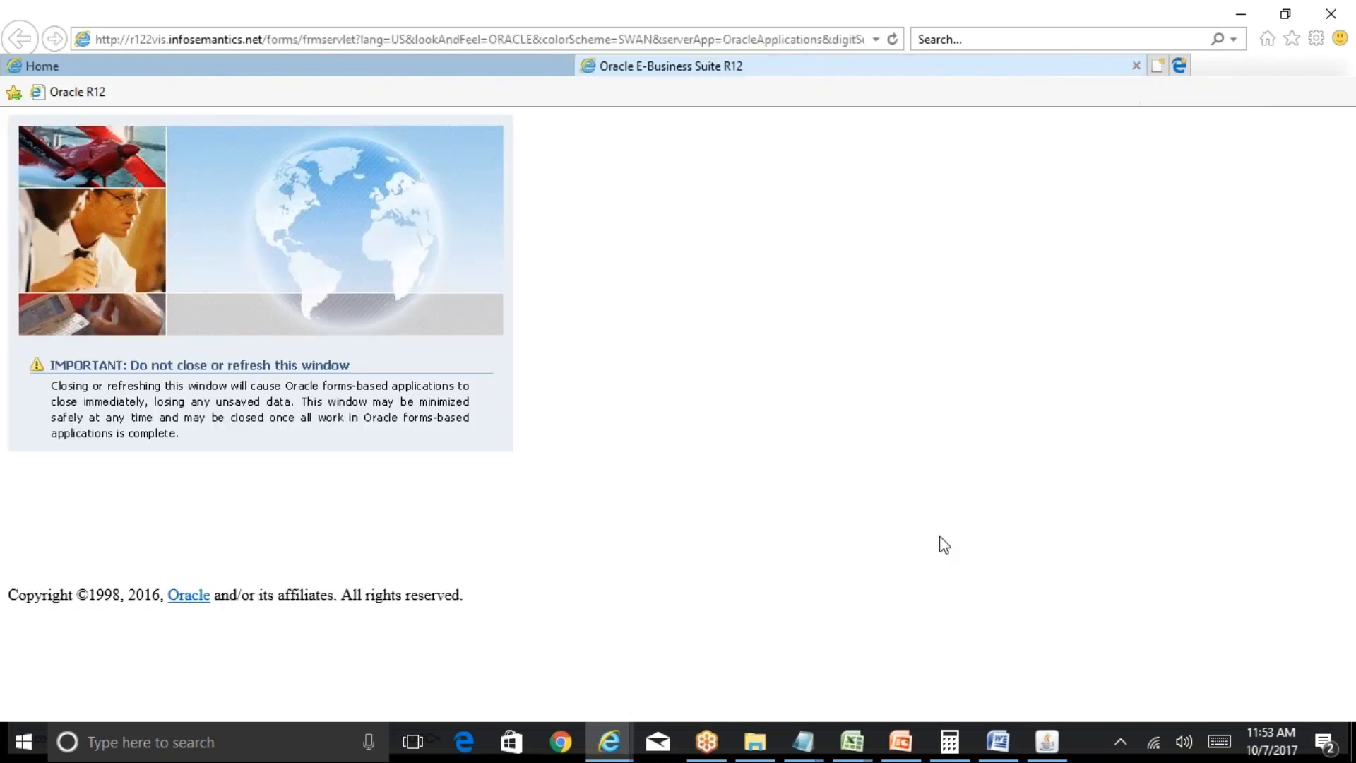
Step: Switch to Oracle Applications and close the statement lines, Bank Statement and Reconcile Bank Statements windows
left_click(1047, 741)
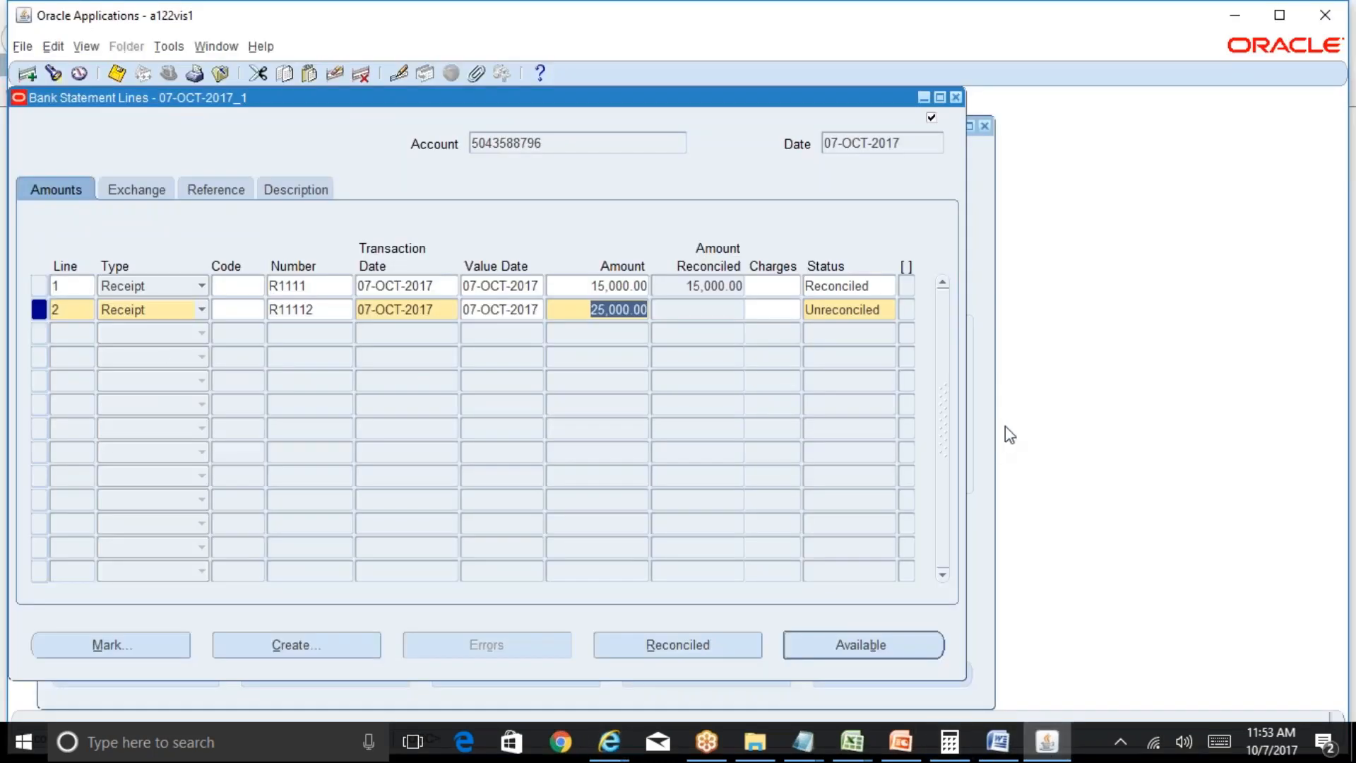
left_click(956, 97)
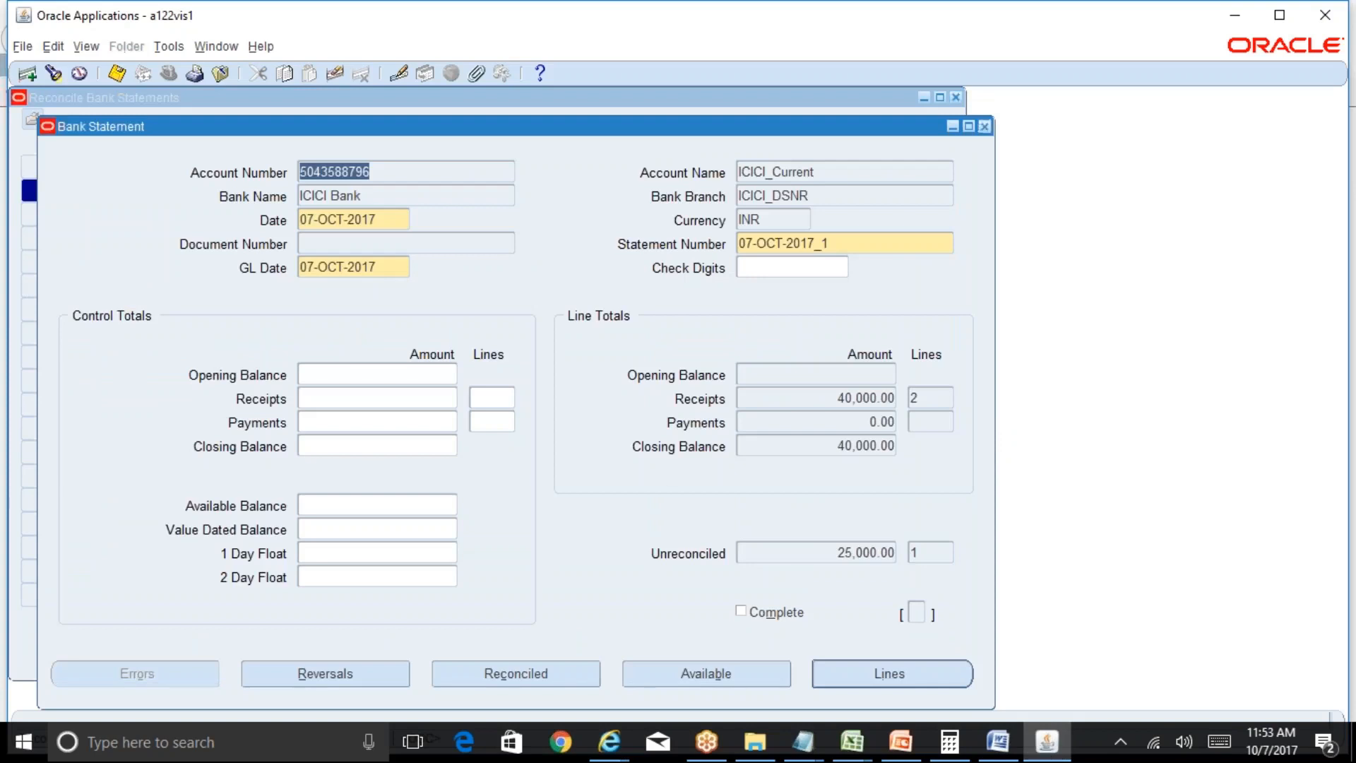
left_click(984, 126)
left_click(956, 98)
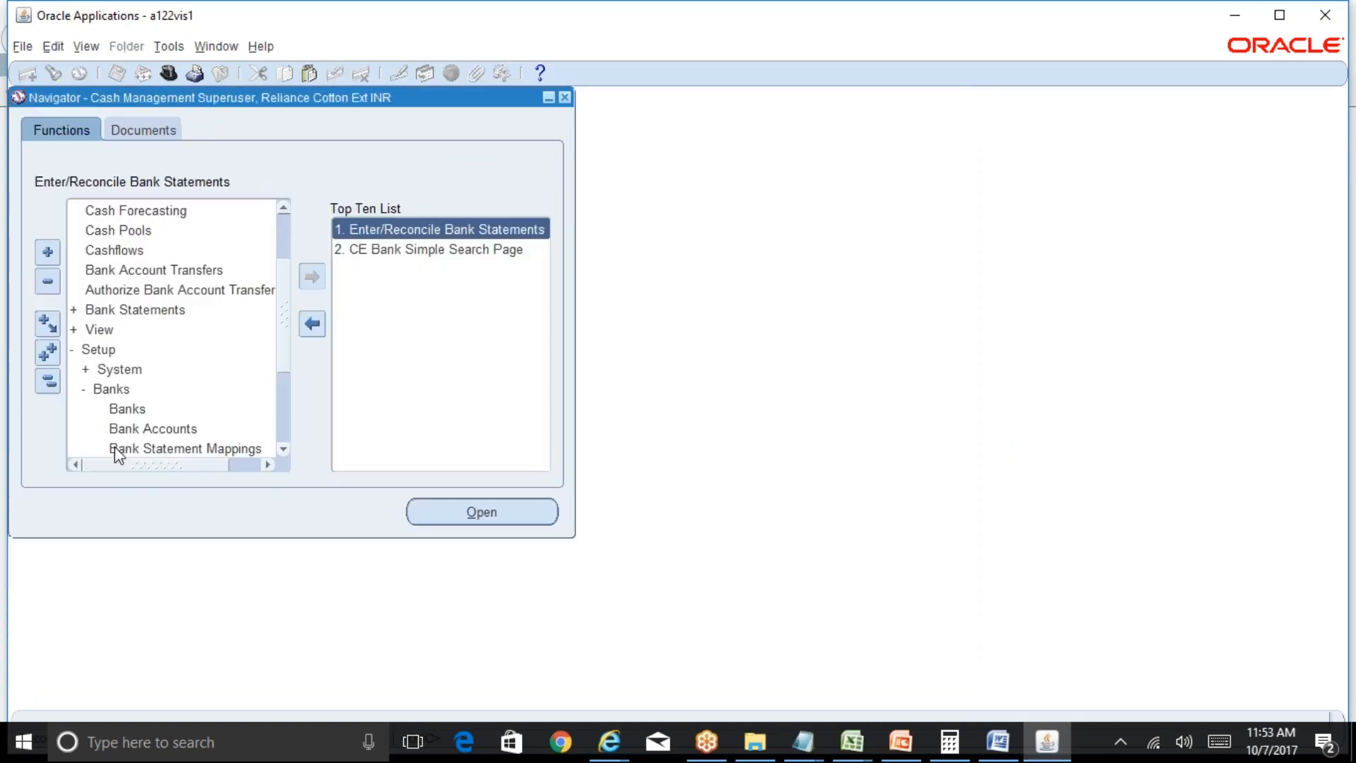
Step: Open the Banks setup page and search for banks named ICICI%Bank%
double_click(132, 410)
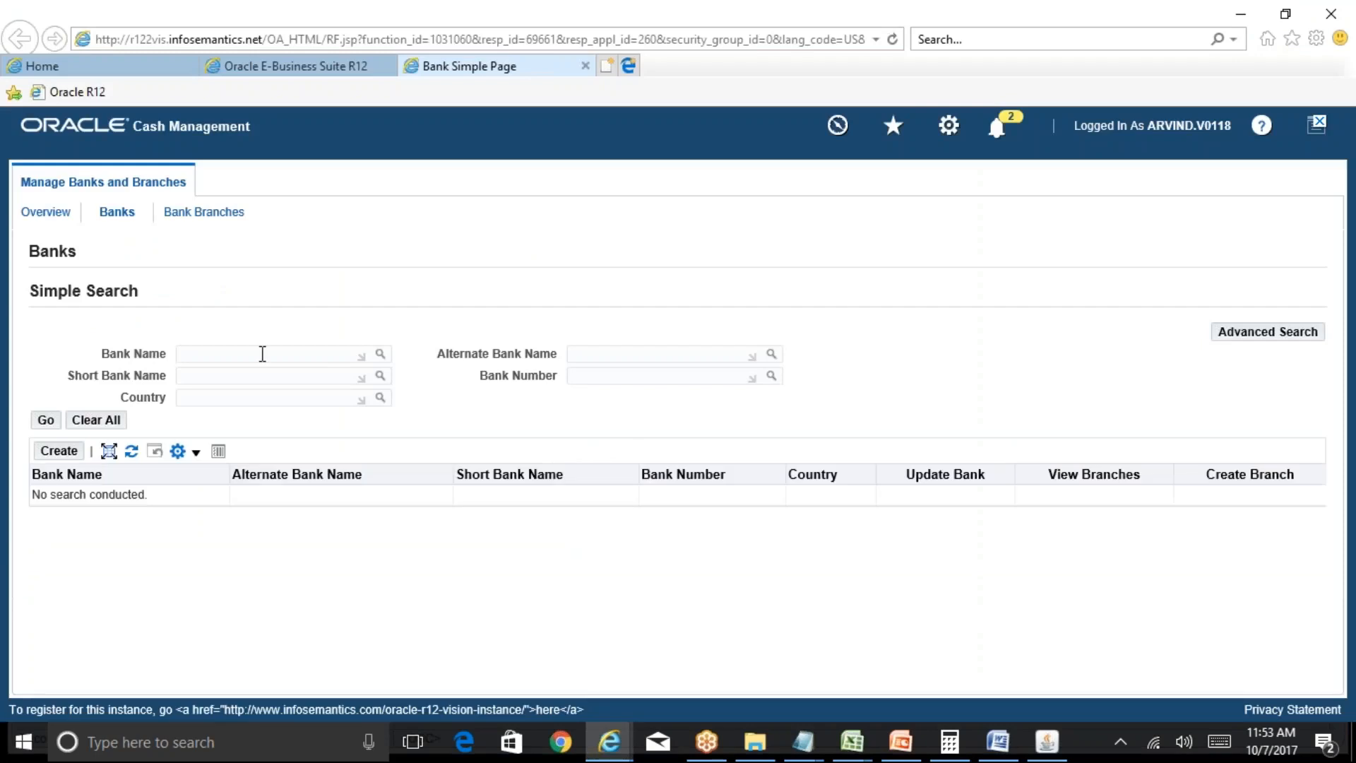
left_click(262, 353)
type("ICICI%Bank%")
left_click(44, 420)
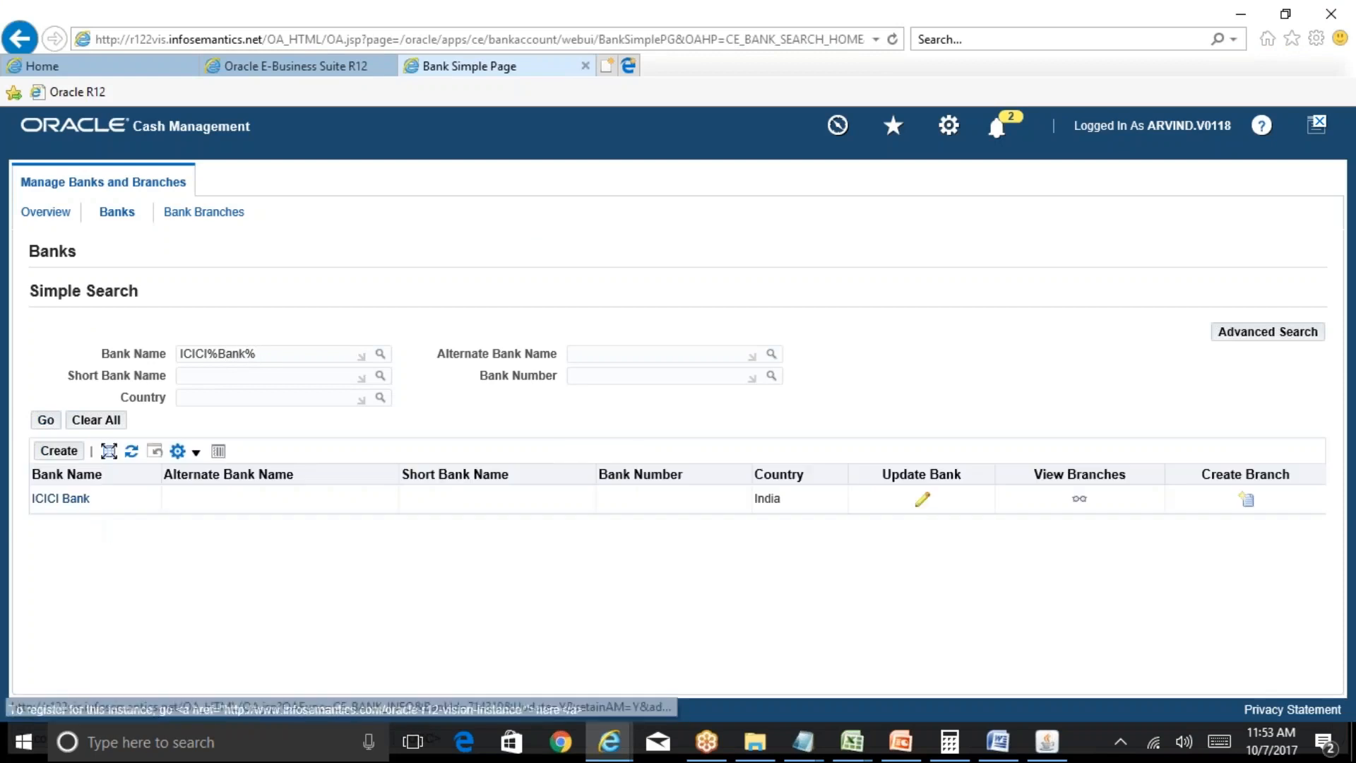
Step: Open ICICI Bank for update, go through its information, address and contact pages, and finish without editing any field
left_click(922, 499)
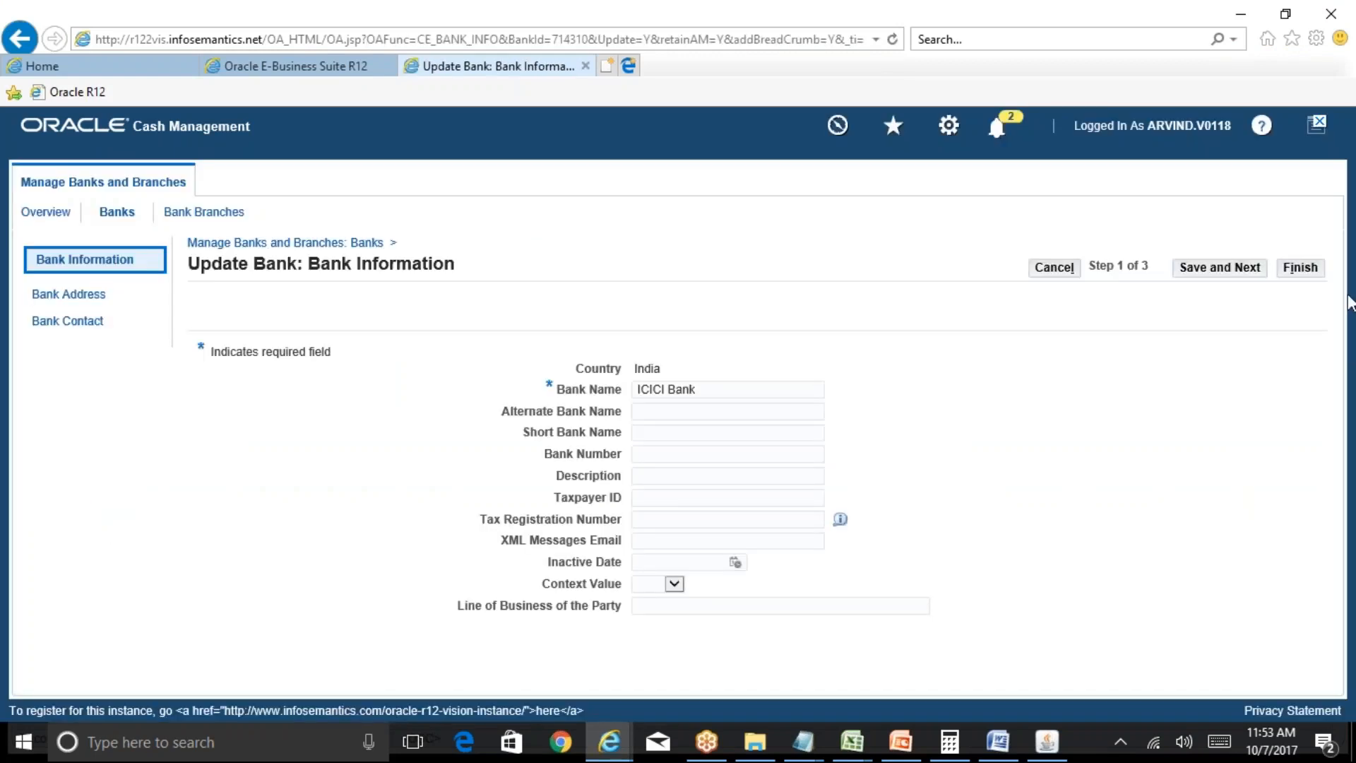
left_click(1256, 273)
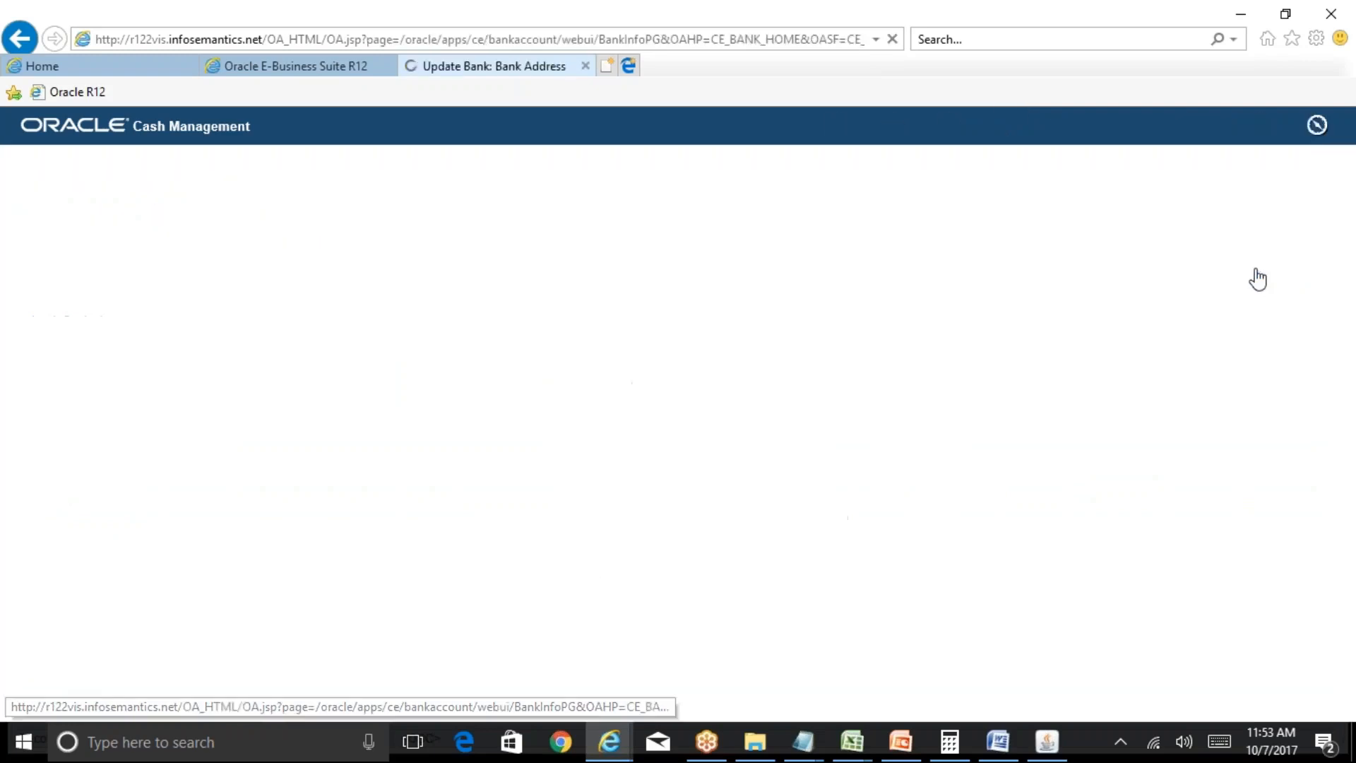
left_click(1253, 272)
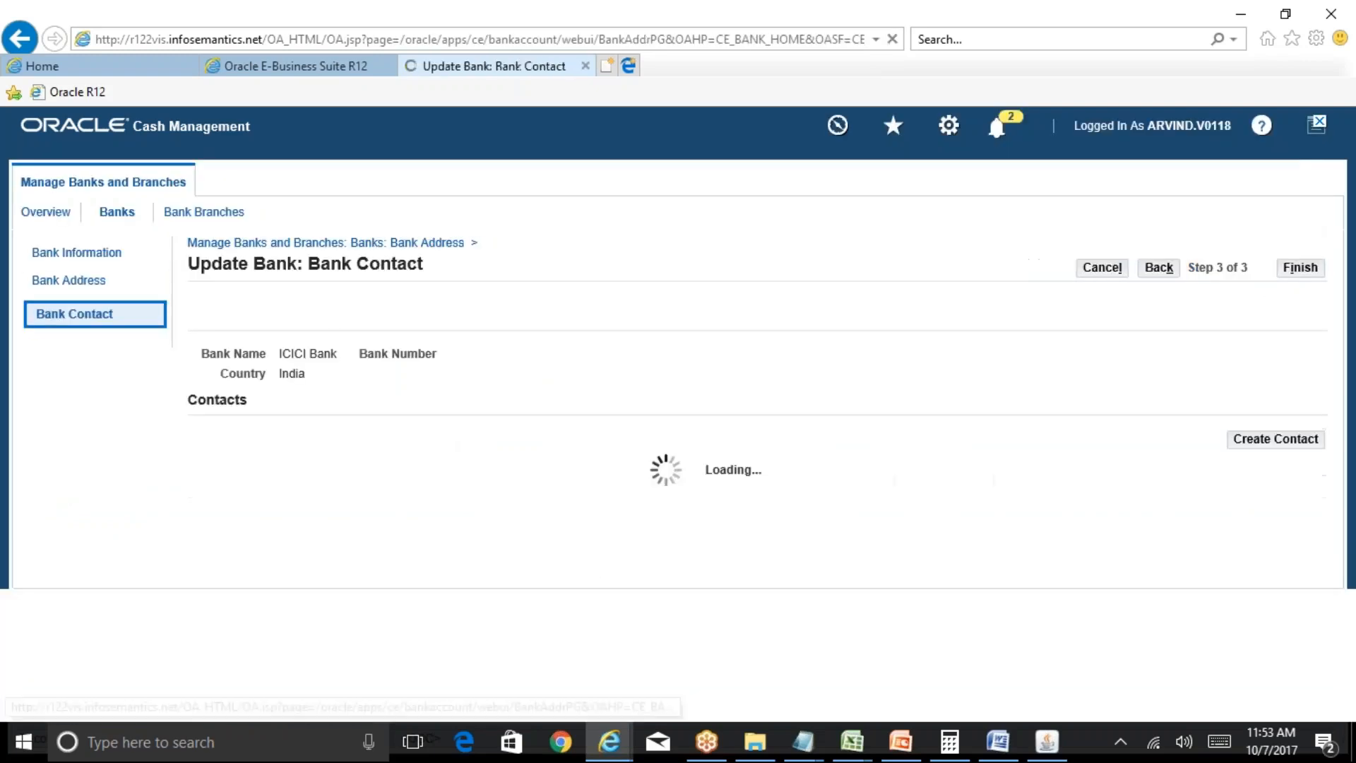
left_click(1309, 274)
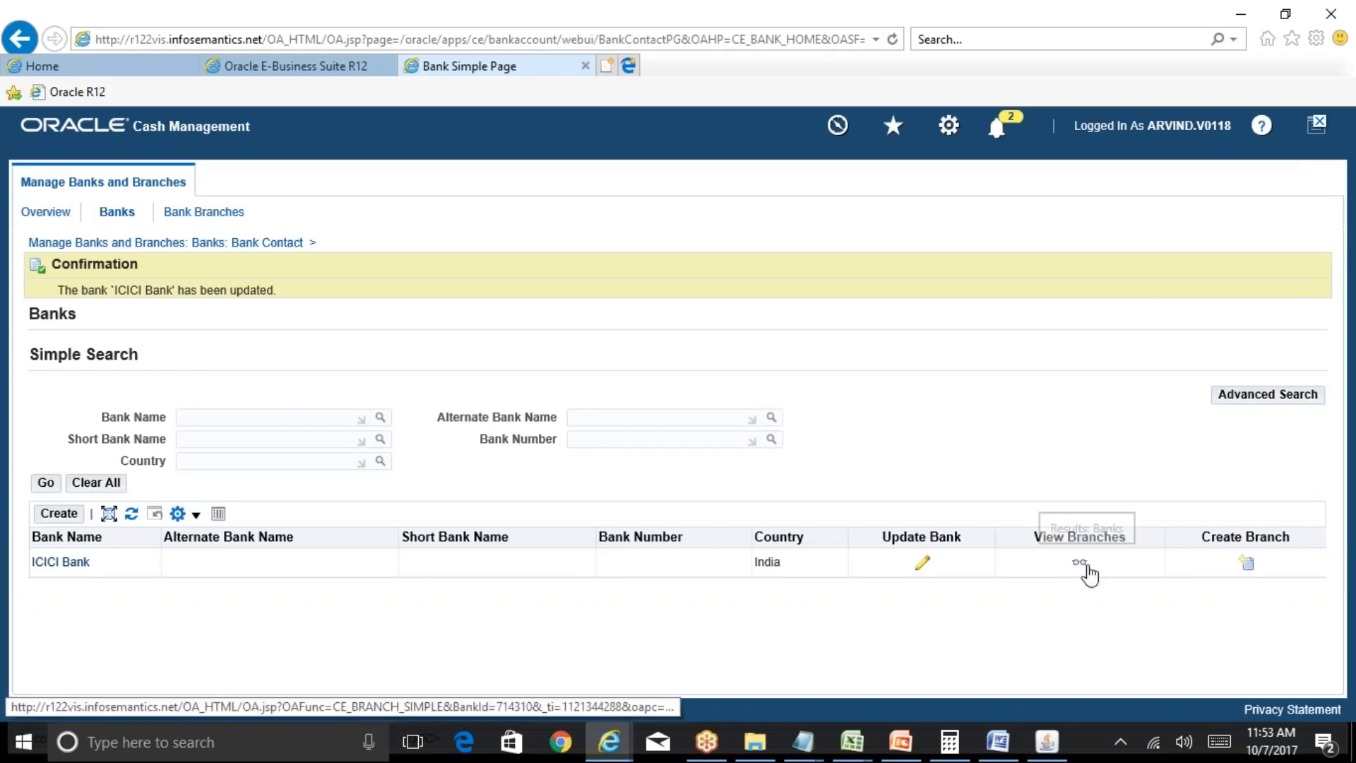
Step: View ICICI Bank's branches, check the ICICI_DSNR branch information, and finish the branch update without editing any field
left_click(1082, 564)
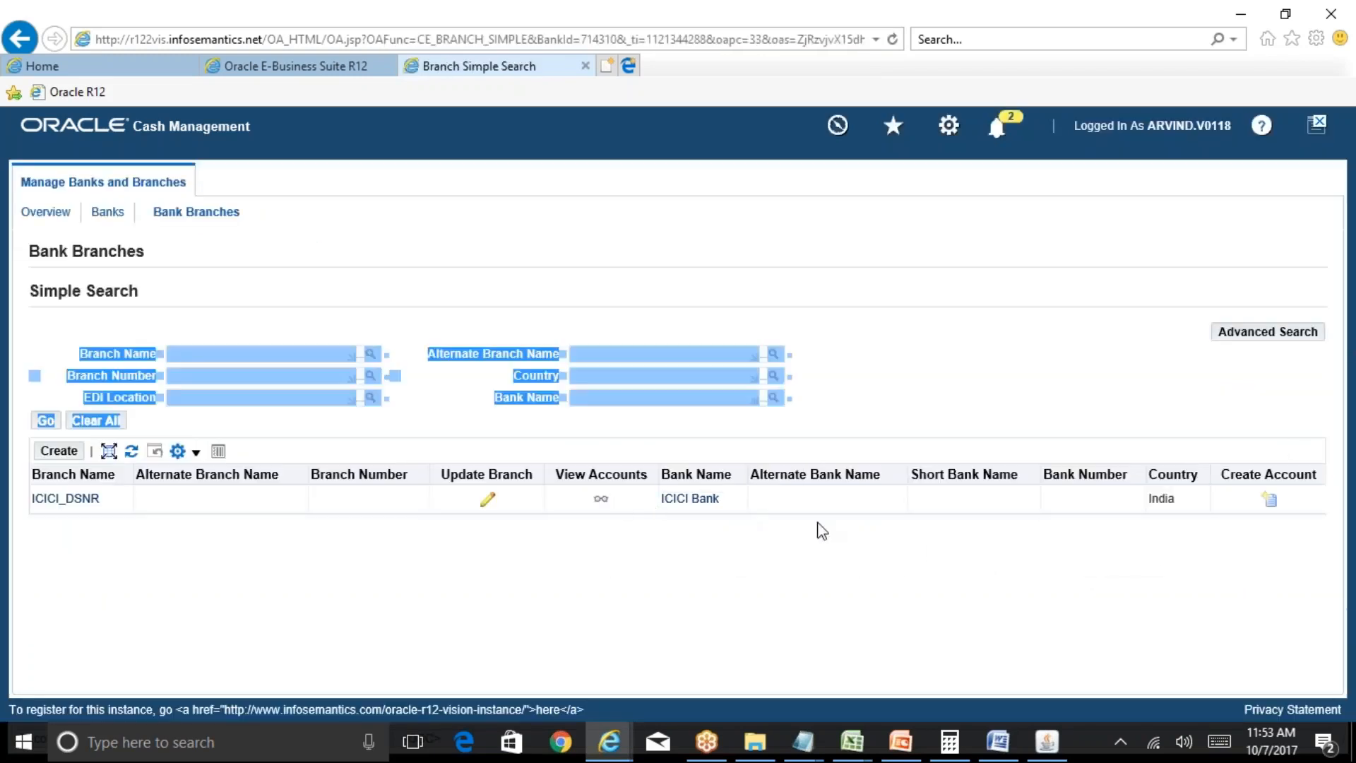
left_click(487, 500)
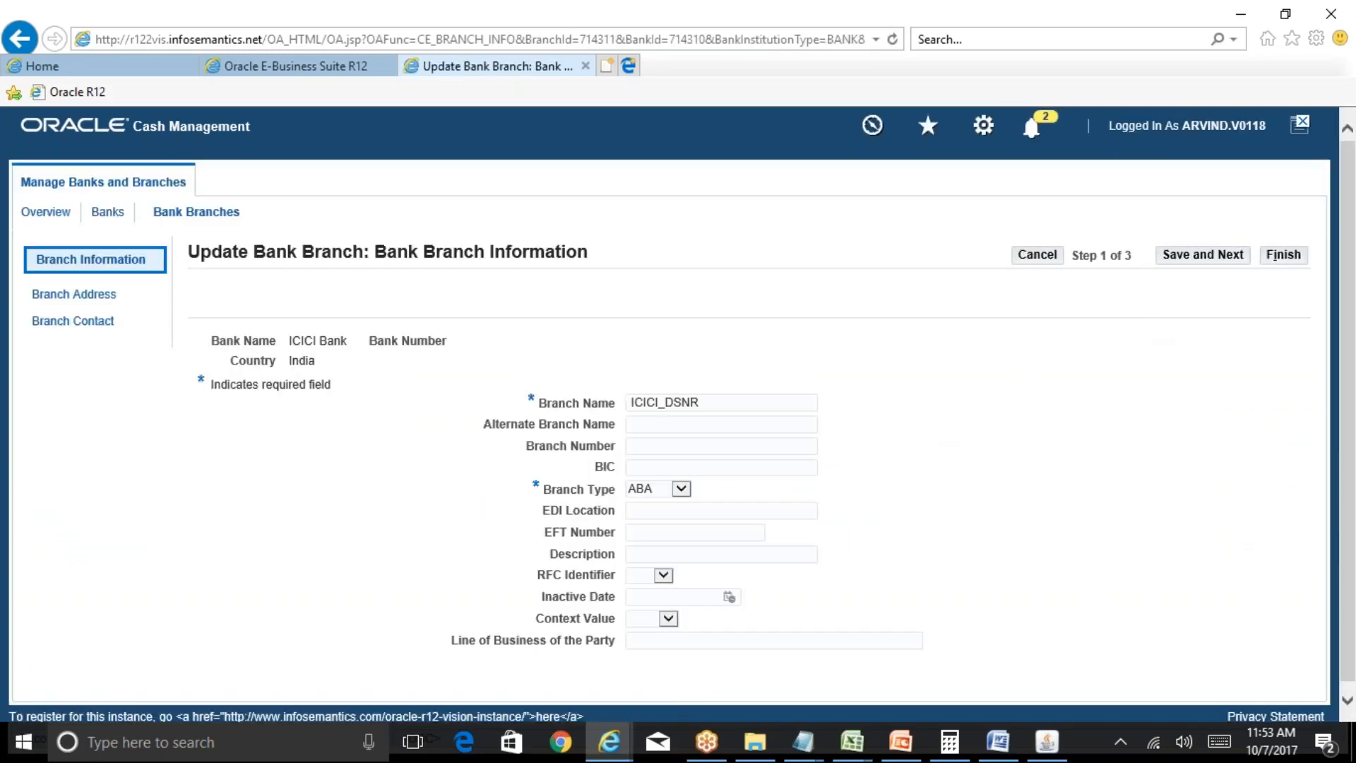
left_click(1283, 255)
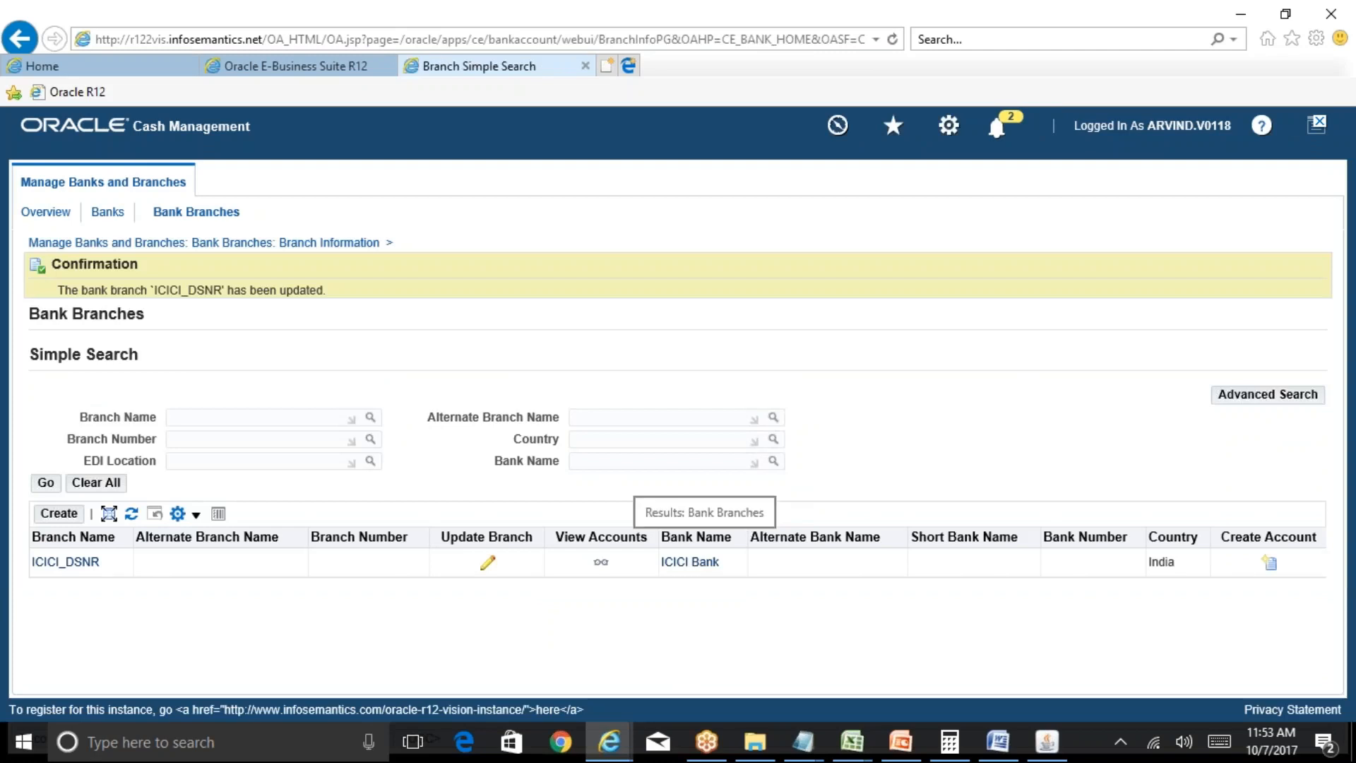
Step: View the accounts of branch ICICI_DSNR, open ICICI_Current for update and go to its Account Access page
left_click(600, 562)
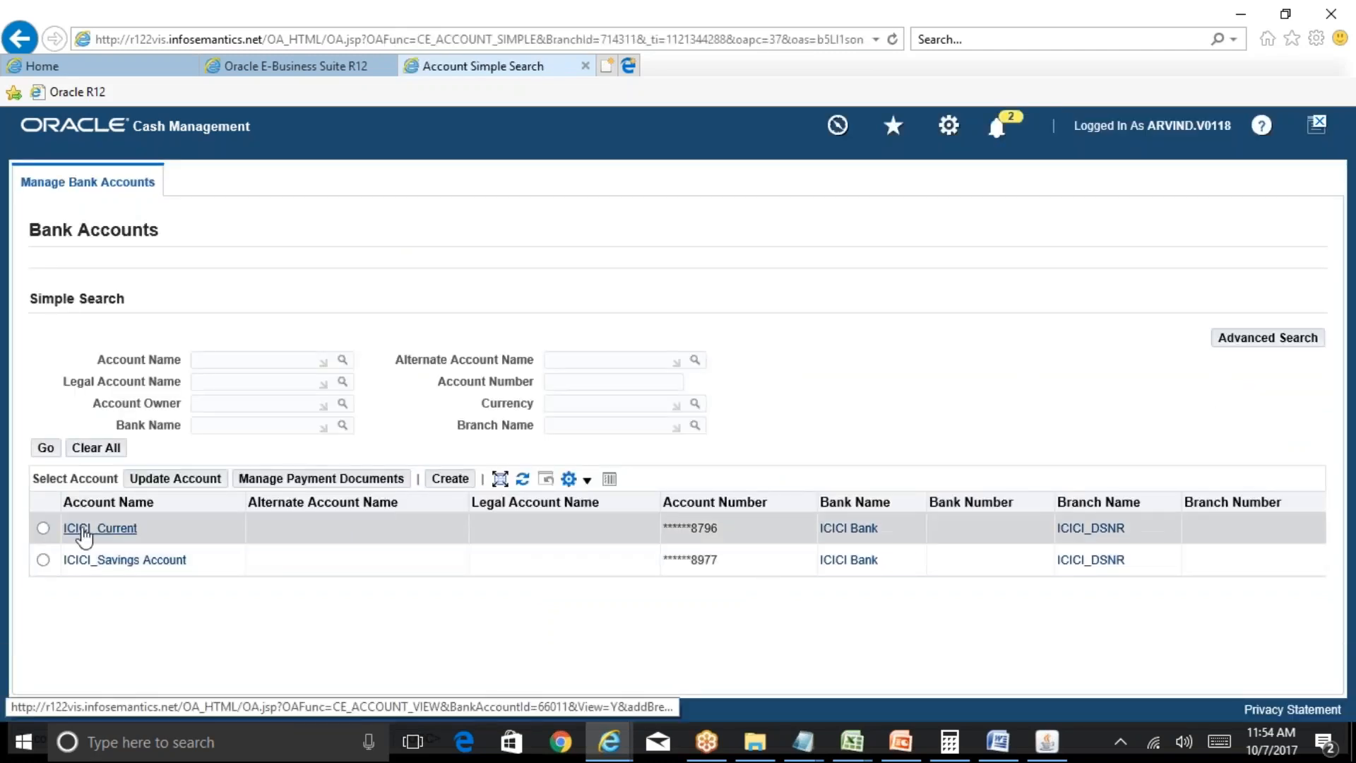
left_click(43, 528)
left_click(153, 480)
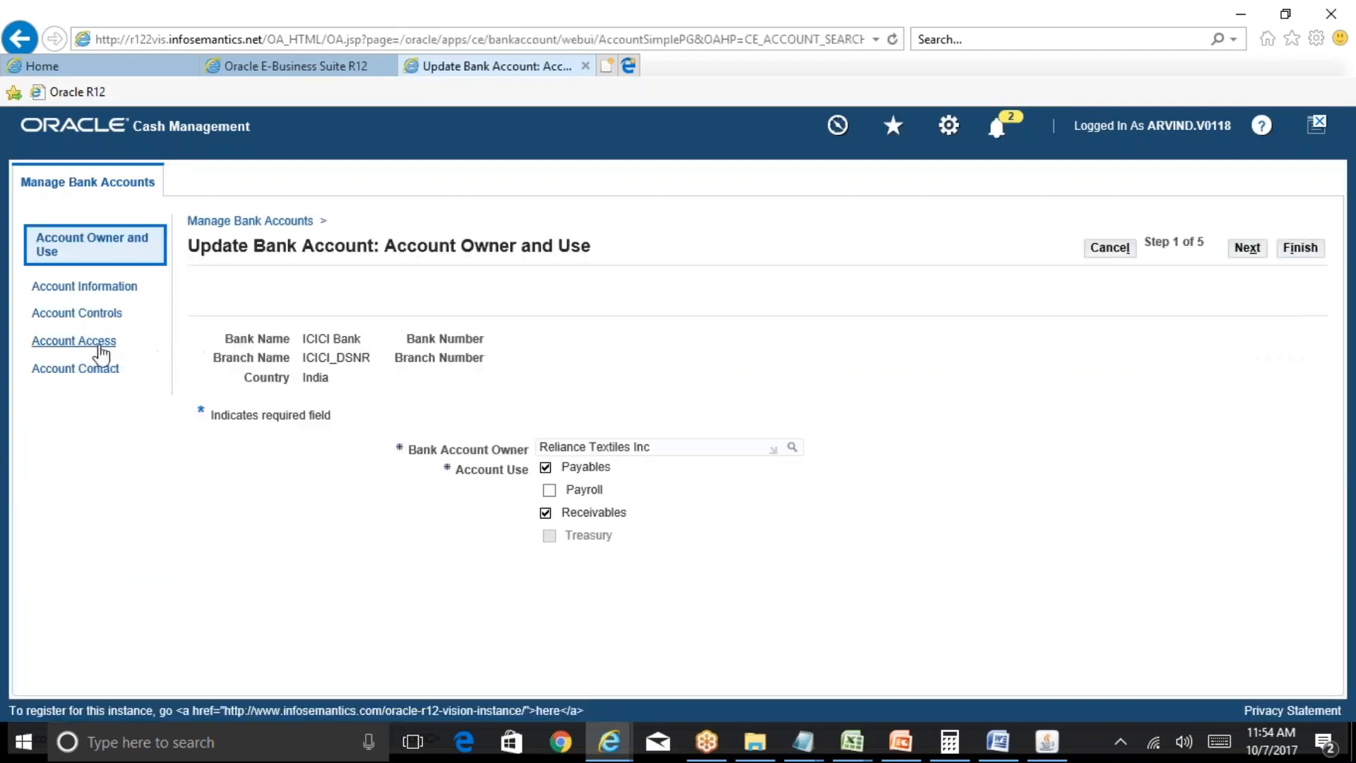
left_click(70, 341)
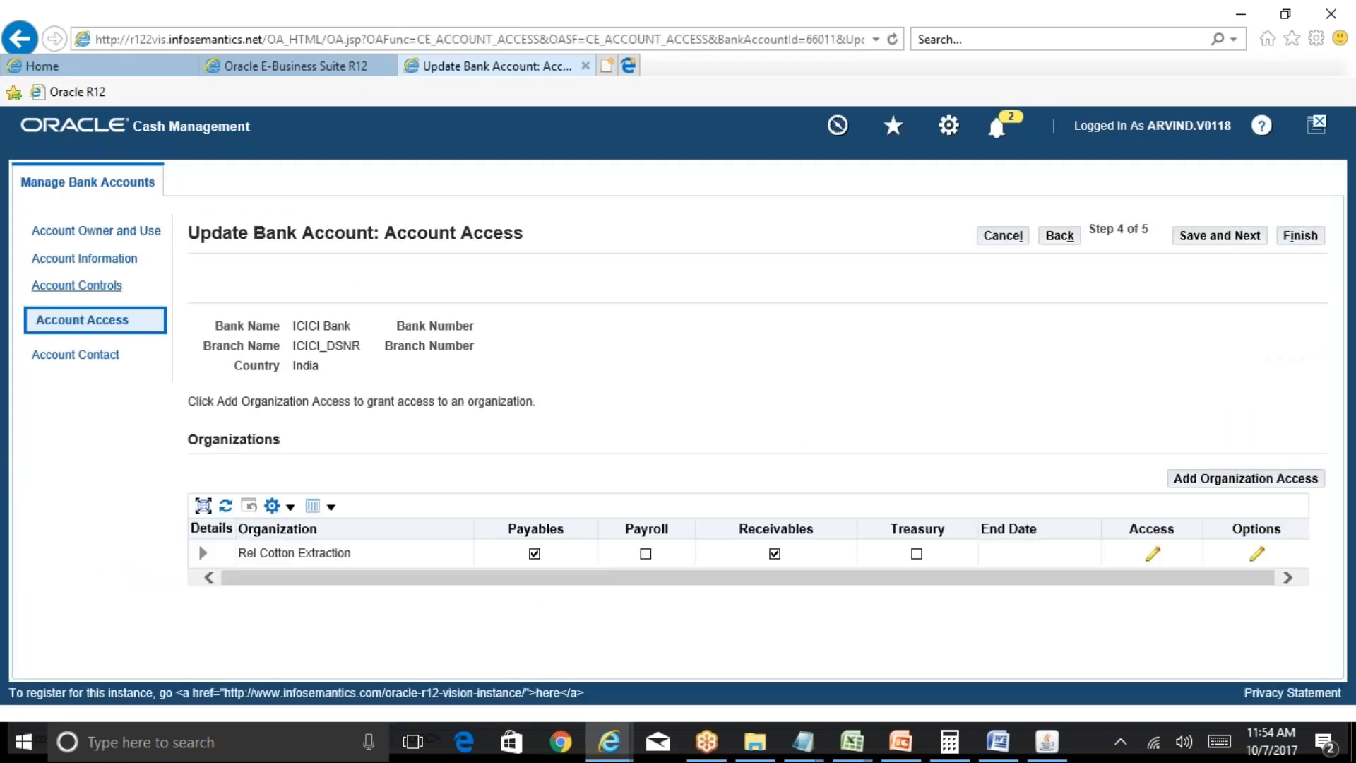
Step: View ICICI_Current's Account Controls page and check its matching order, open interface and reconciliation tolerance settings
left_click(78, 286)
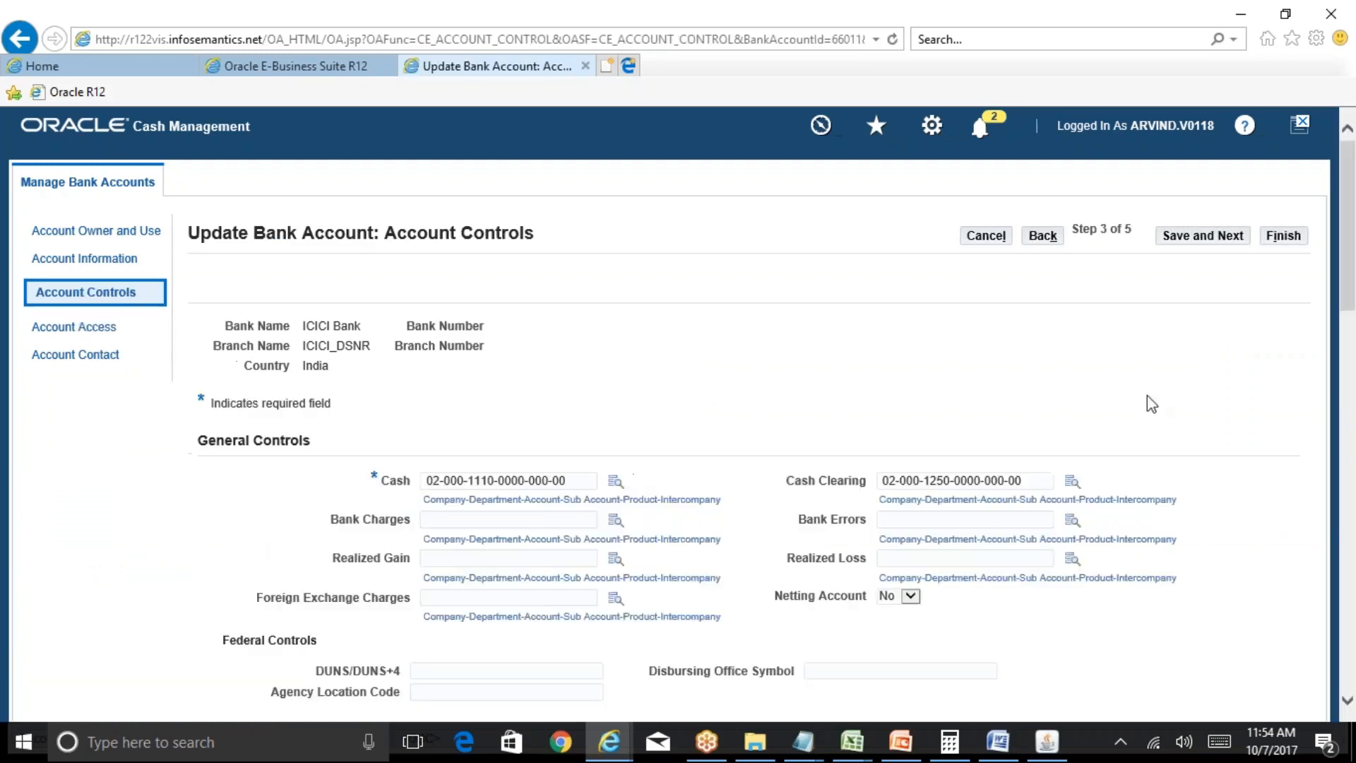
left_click_drag(1351, 286, 1354, 574)
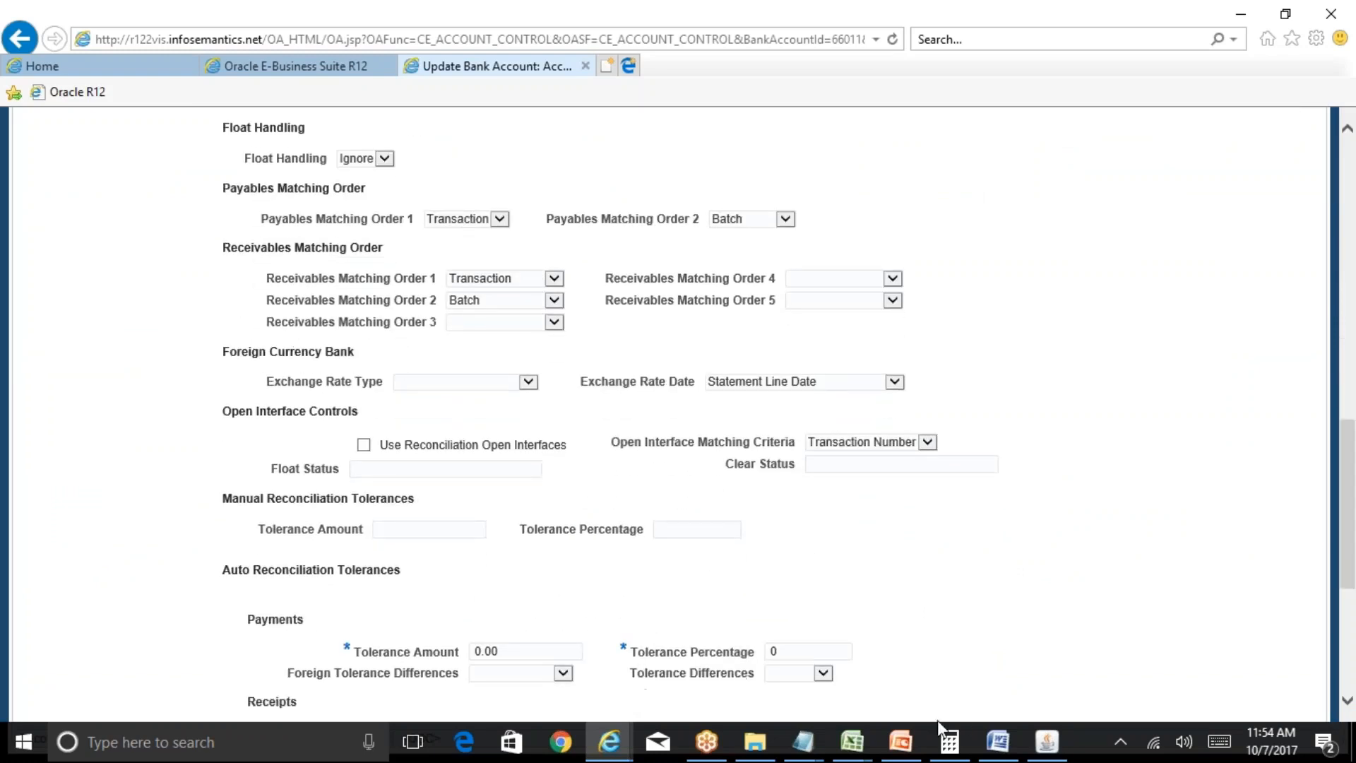
Step: Switch to the Excel workbook and bold Create a Bank Statement and Manual Reconciliation under Oracle Cash Management on the Table of Contents sheet
mouse_move(852, 741)
left_click(784, 680)
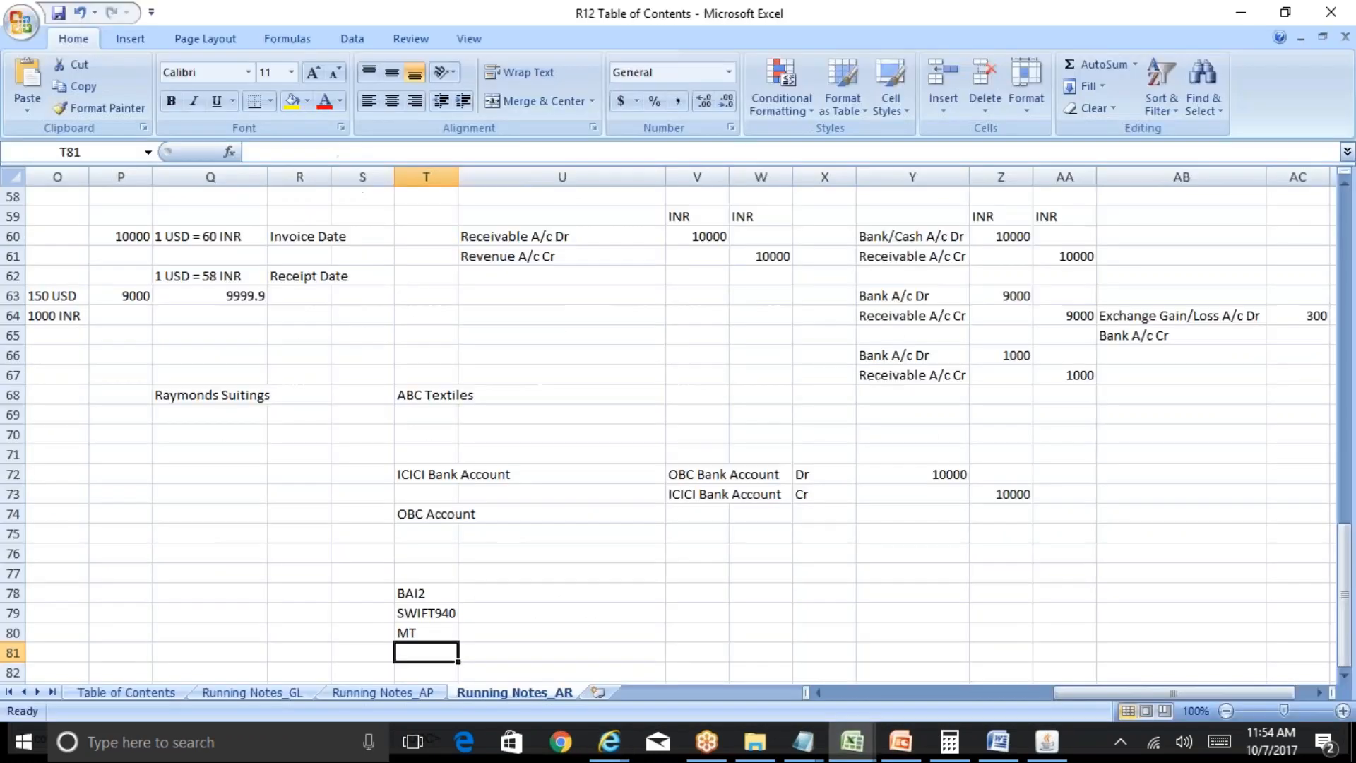
left_click(122, 693)
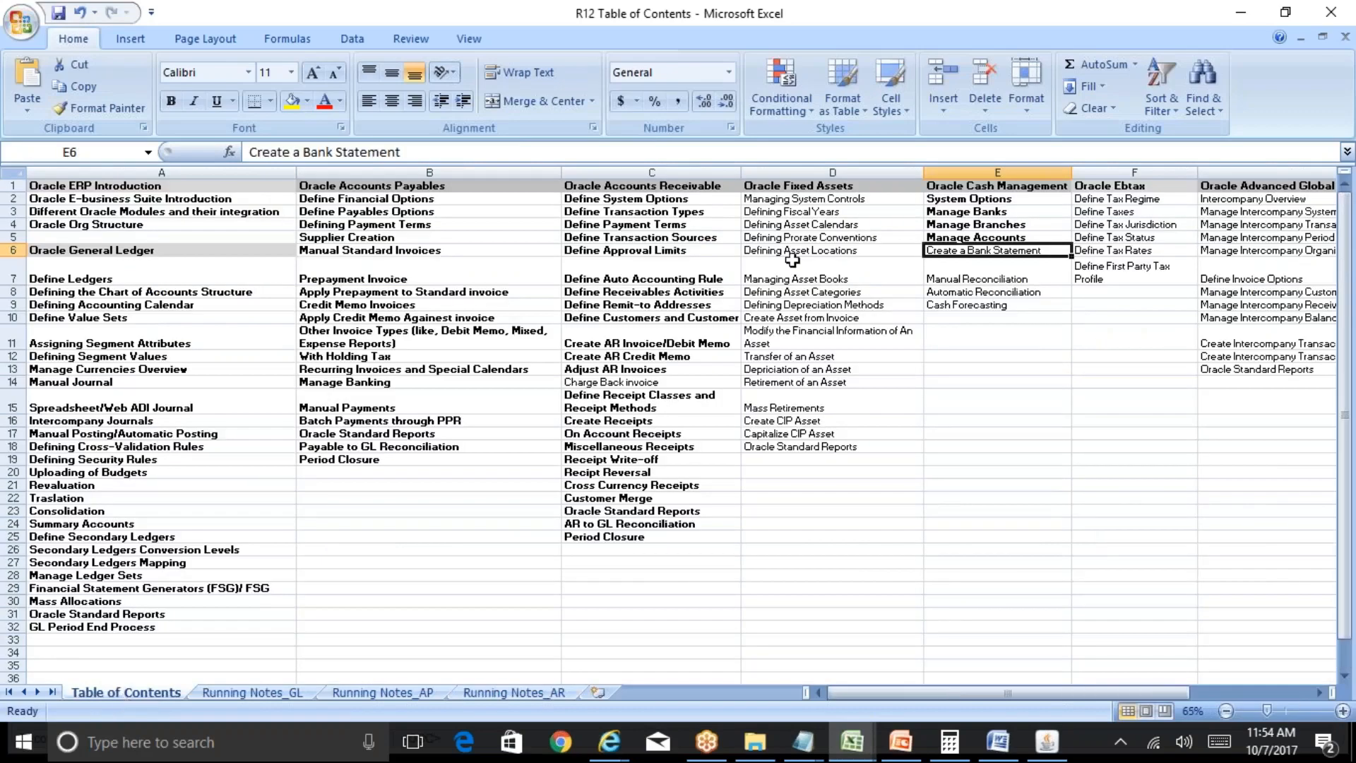
left_click(645, 383)
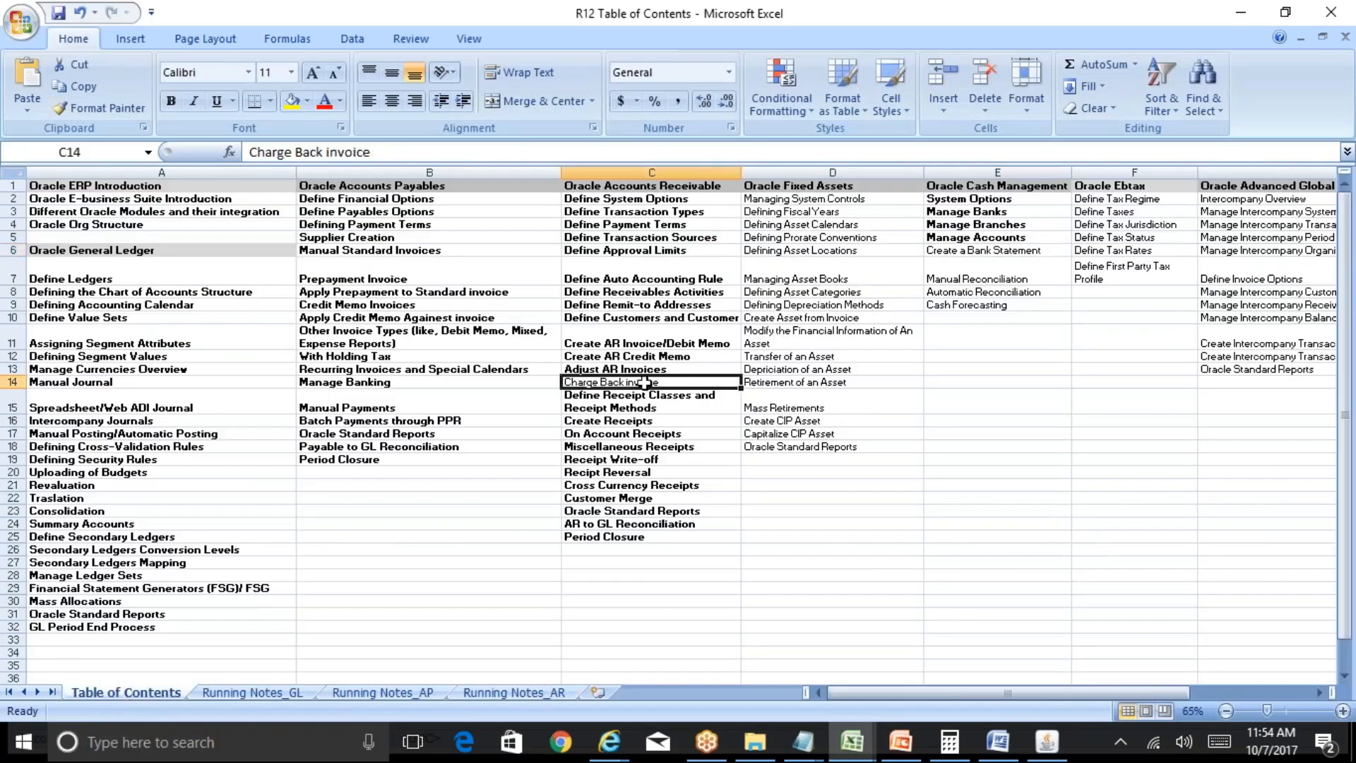
left_click(1020, 277)
left_click_drag(1019, 252, 1019, 275)
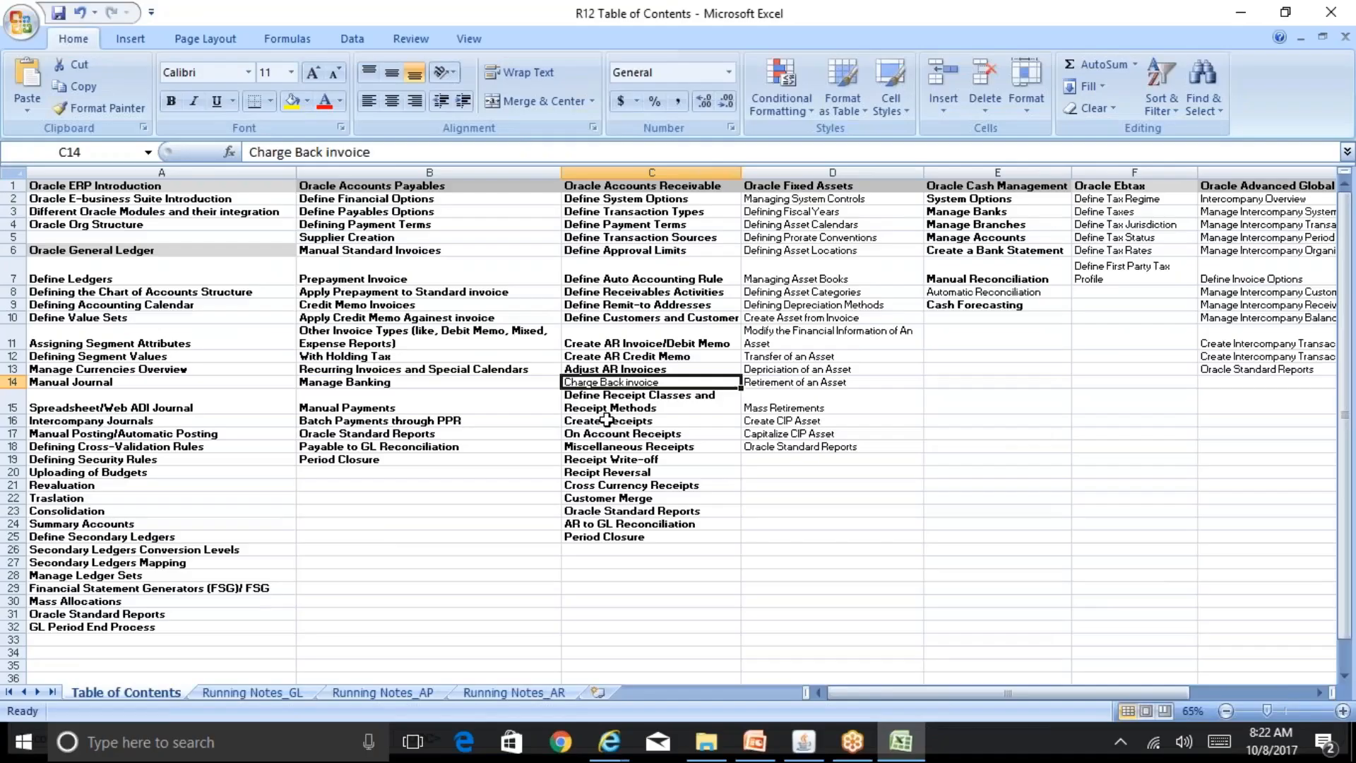
Step: Bold Charge Back invoice in the Accounts Receivable topics and select the Automatic Reconciliation topic under Oracle Cash Management
key("Right")
key("Right")
key("Up")
key("Up")
key("Up")
key("Up")
key("Up")
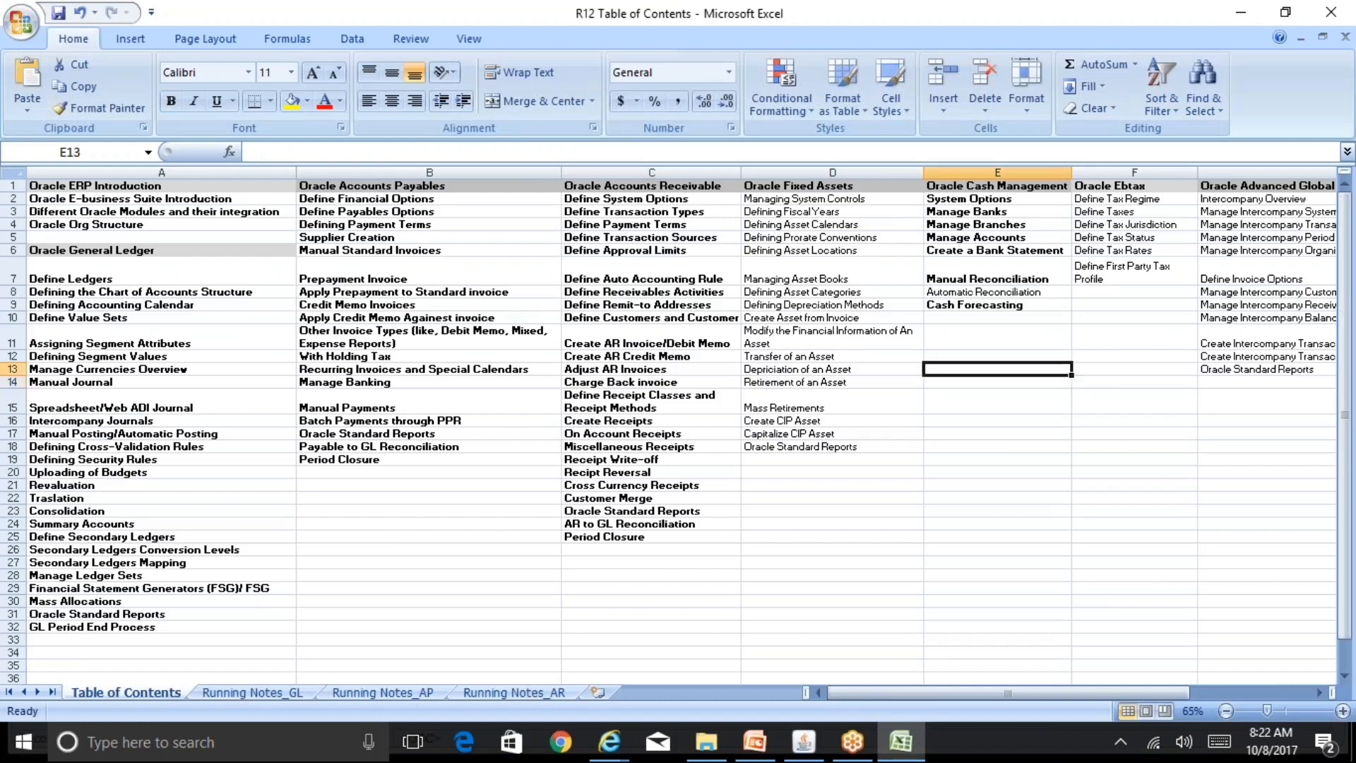
key("Up")
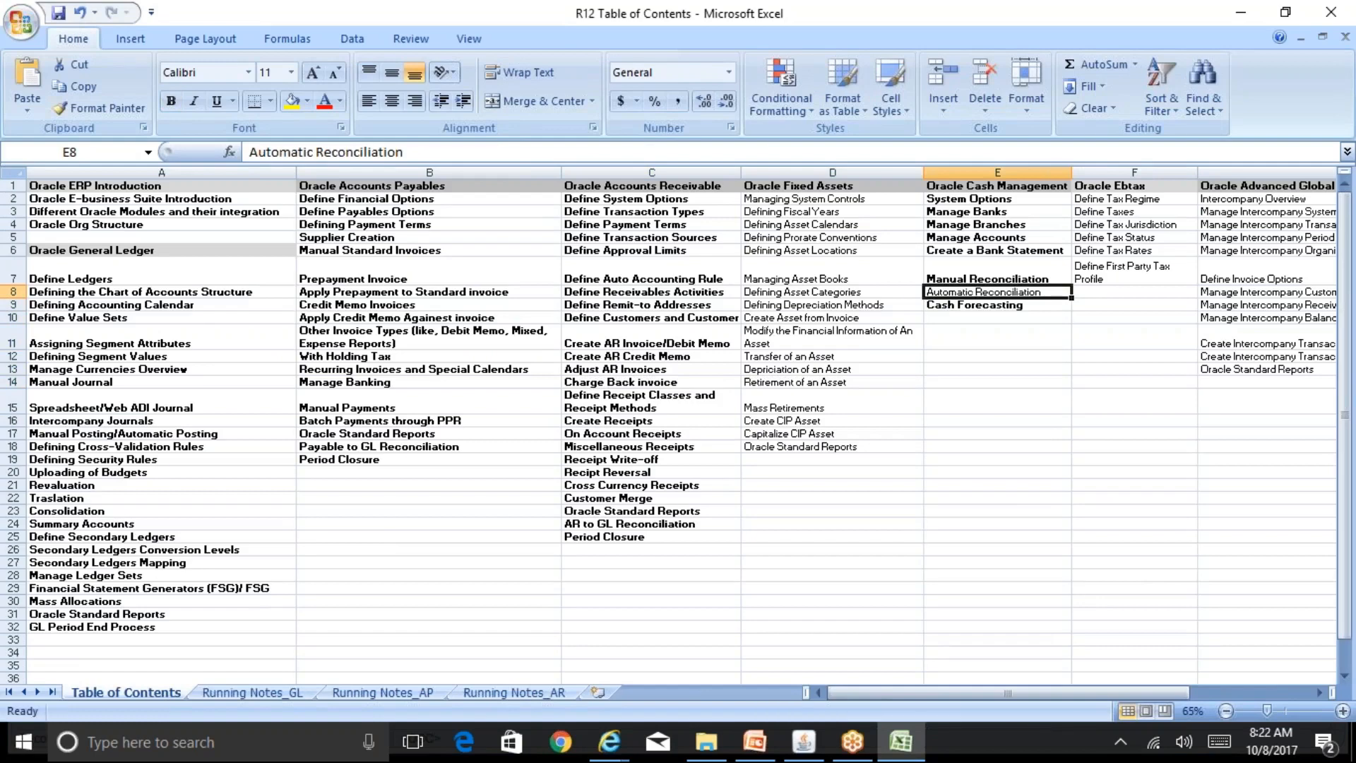
Step: Switch to Oracle Applications and change the responsibility to Cash Management Superuser, Reliance Cotton Ext INR
key("alt+Tab")
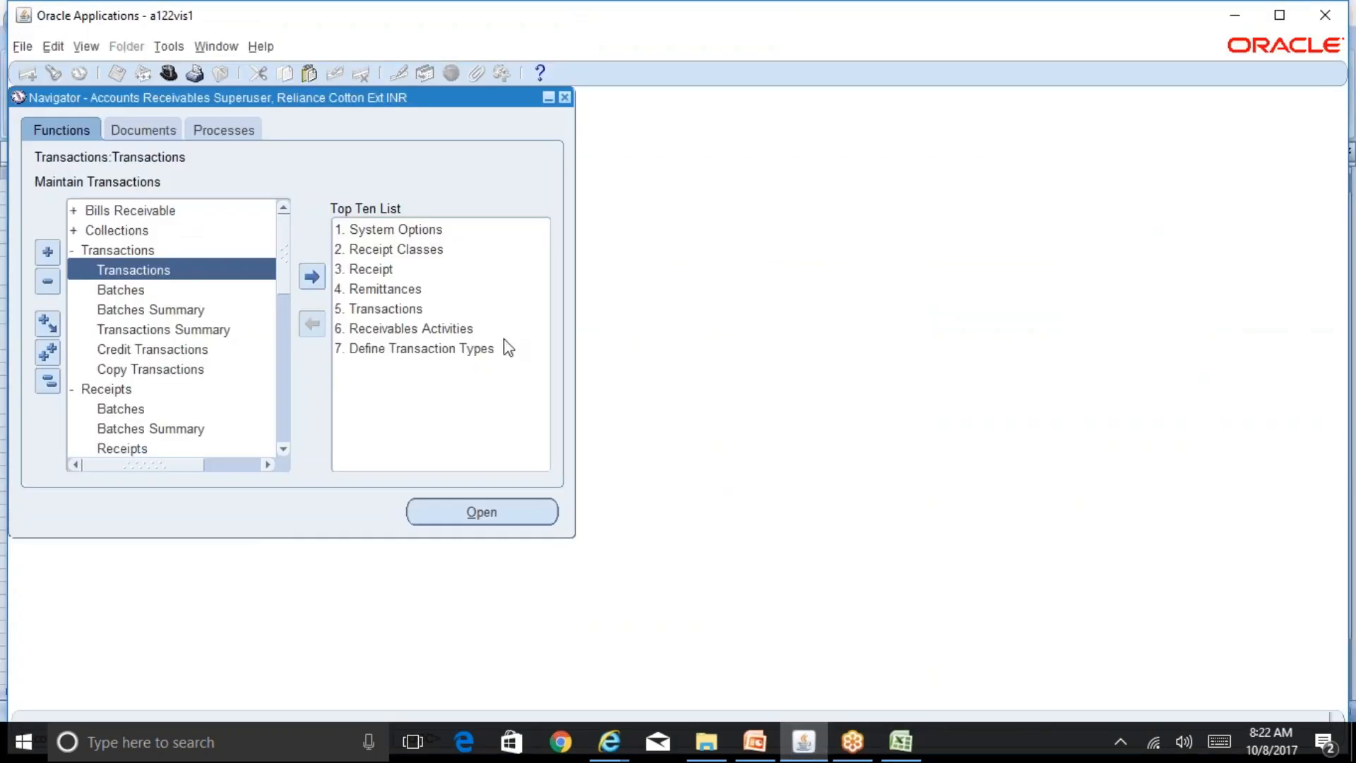
key("alt+f")
type("wc")
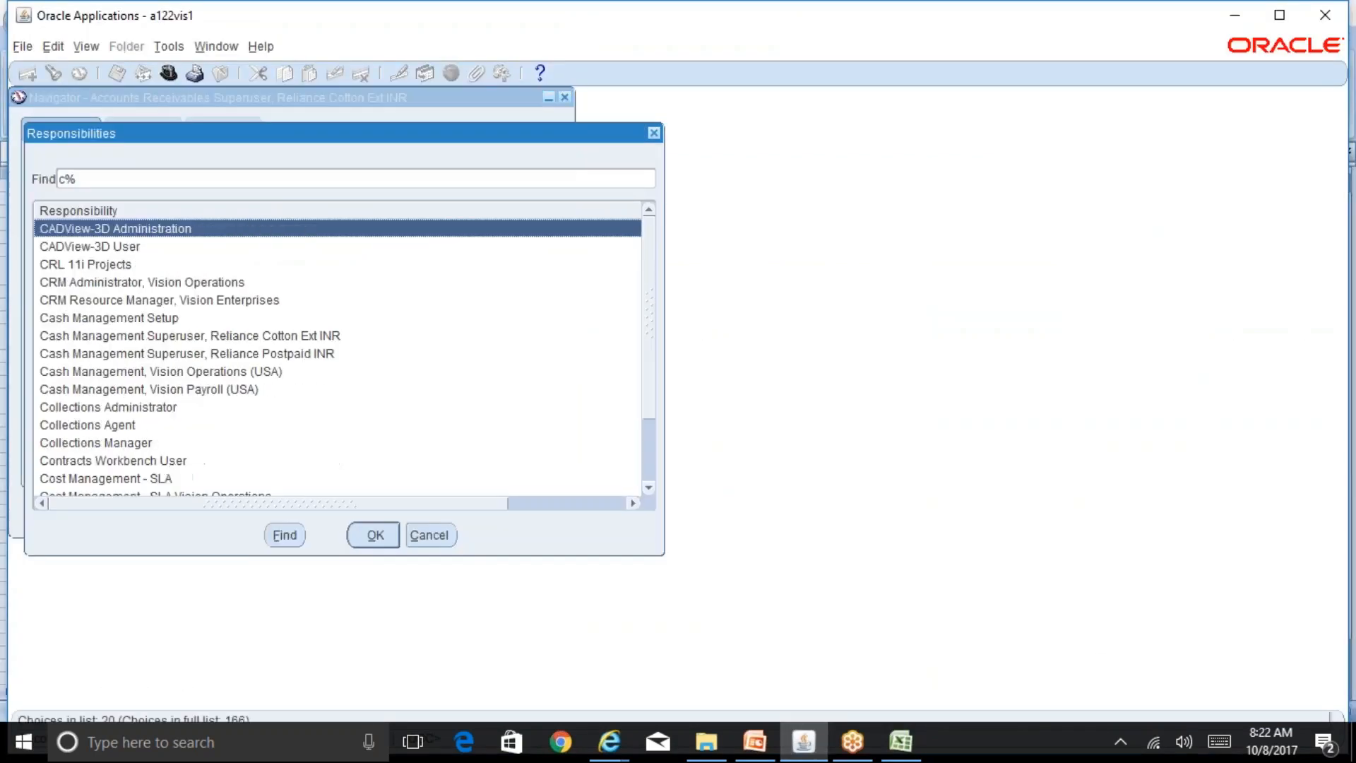
type("a")
key("Down")
key("Down")
key("Down")
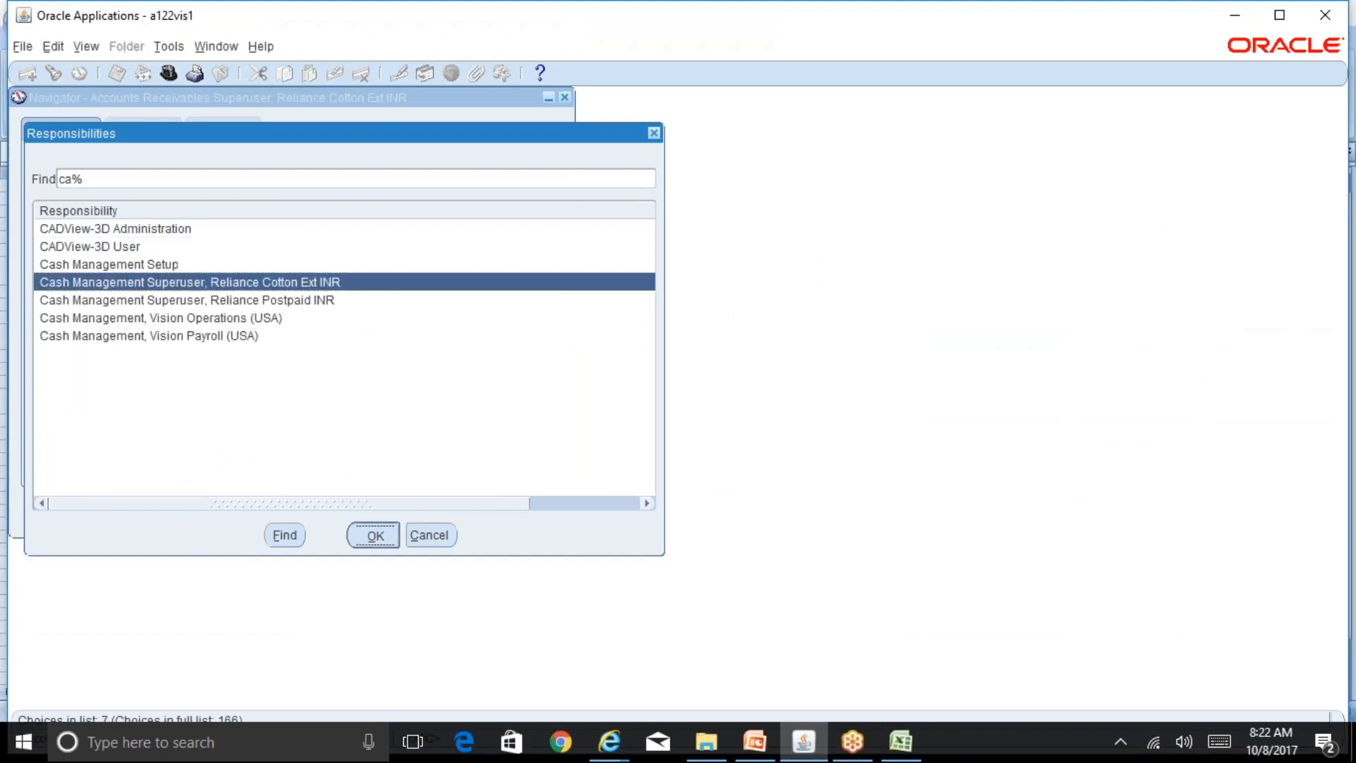
key("Return")
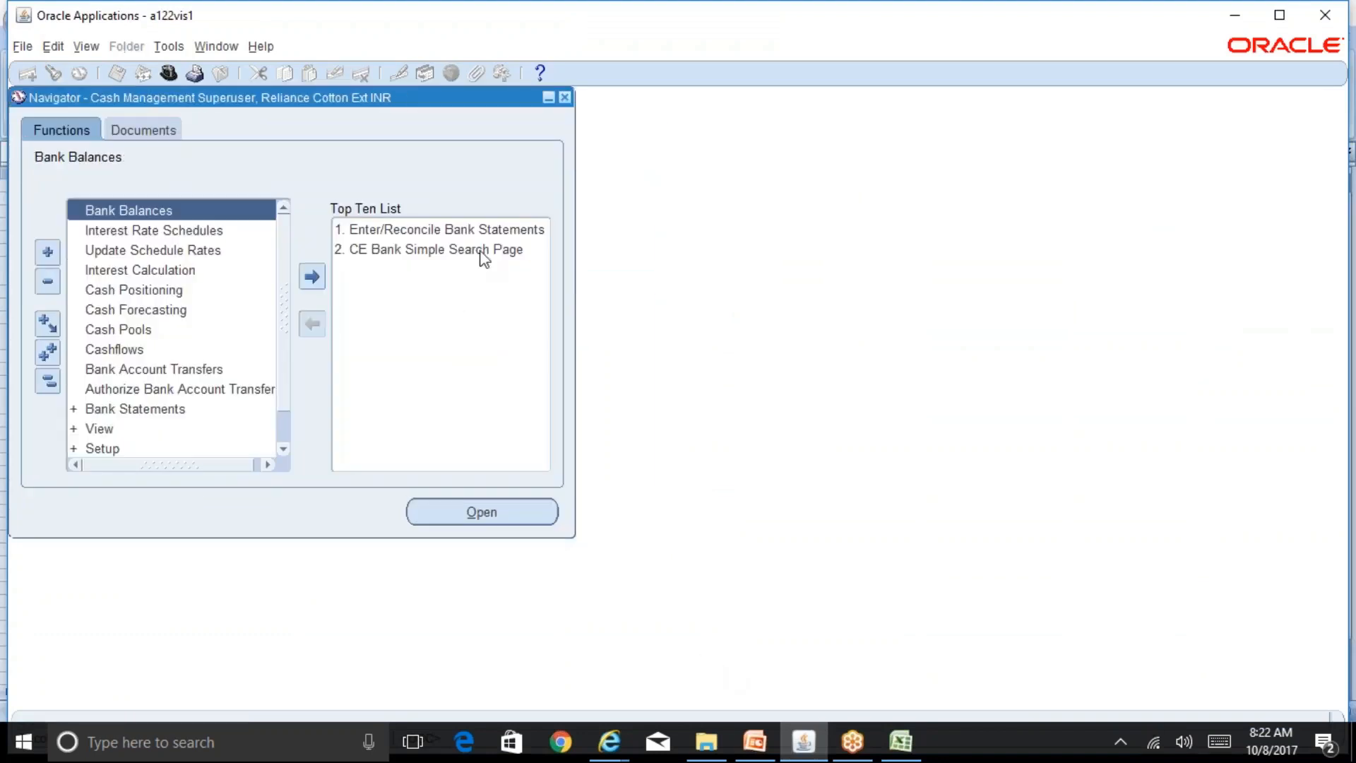
Step: Open Enter/Reconcile Bank Statements and find the bank statements of the ICICI_Current account
double_click(422, 231)
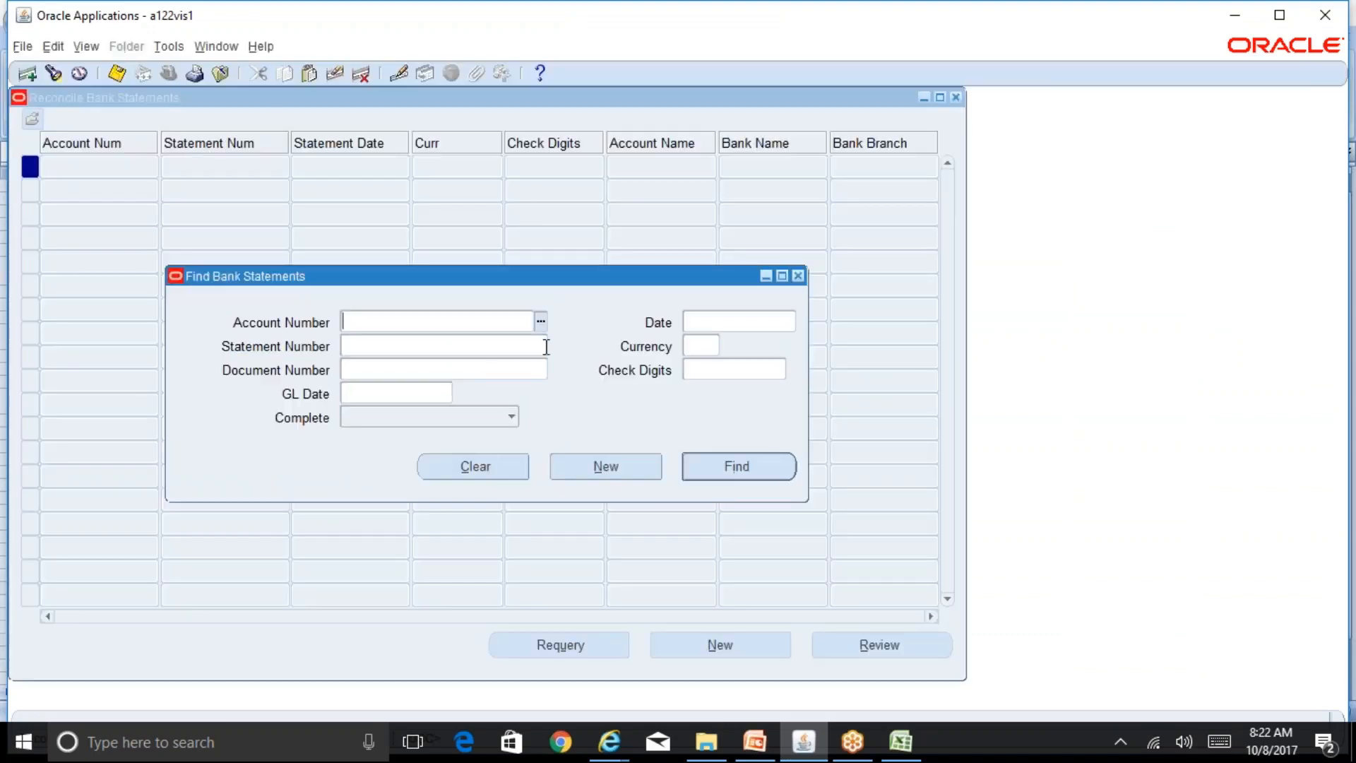
type("5%")
key("Tab")
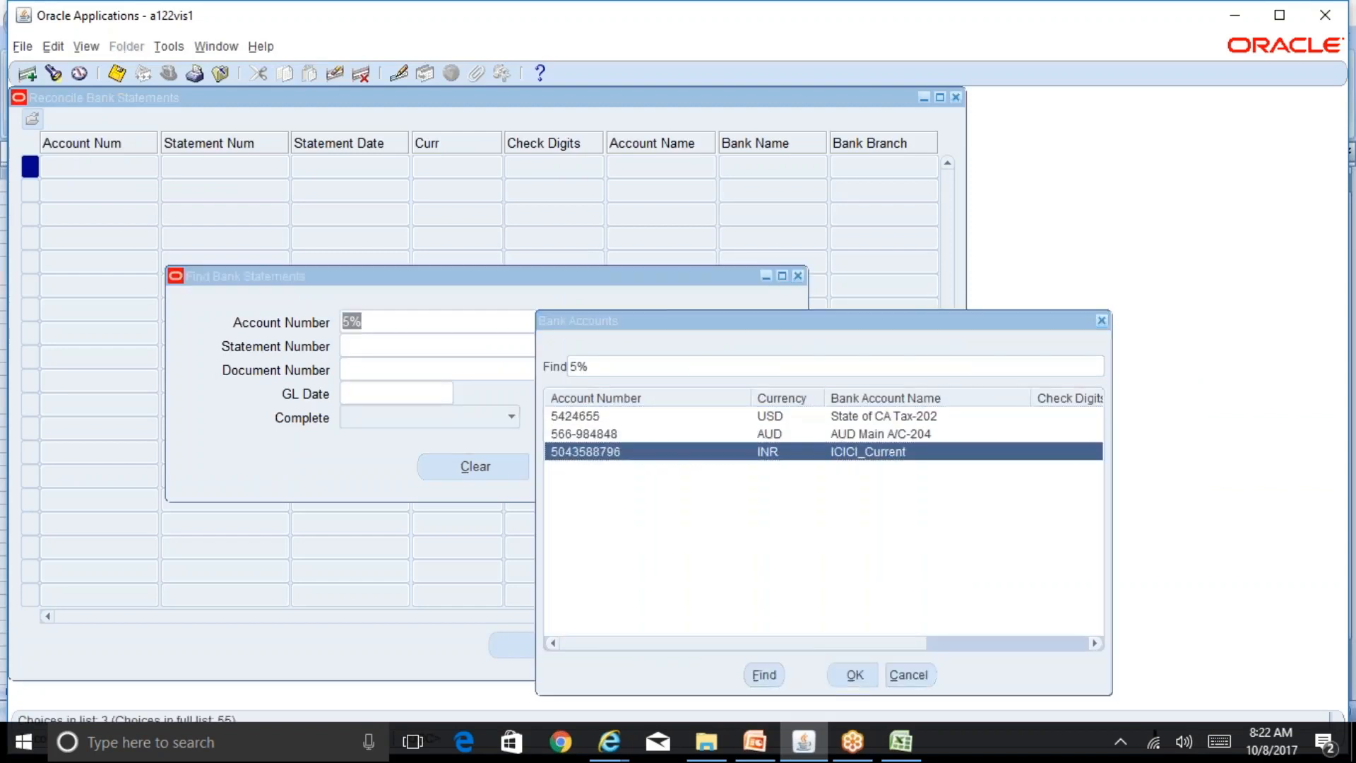
key("Return")
left_click(725, 468)
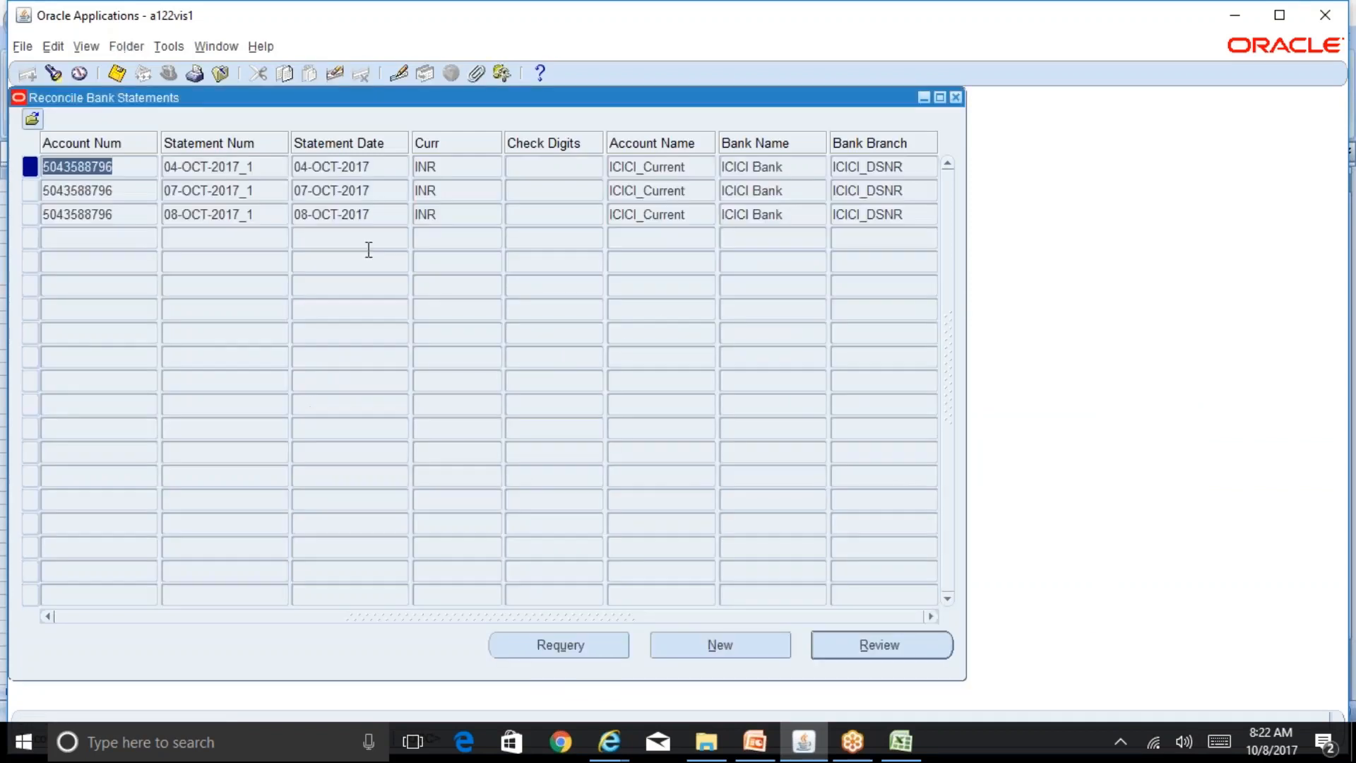
Step: Open bank statement 08-OCT-2017_1 for review and display its statement lines
left_click(276, 212)
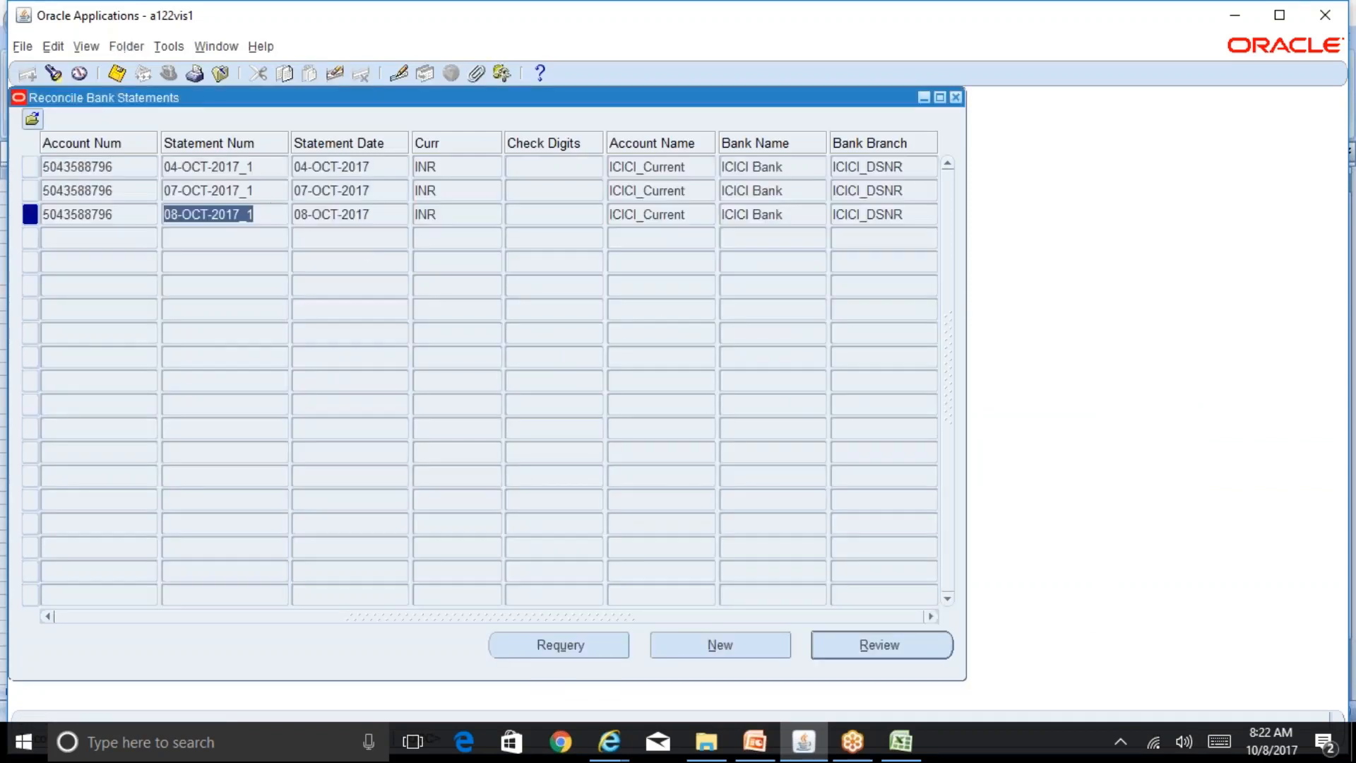
left_click(846, 643)
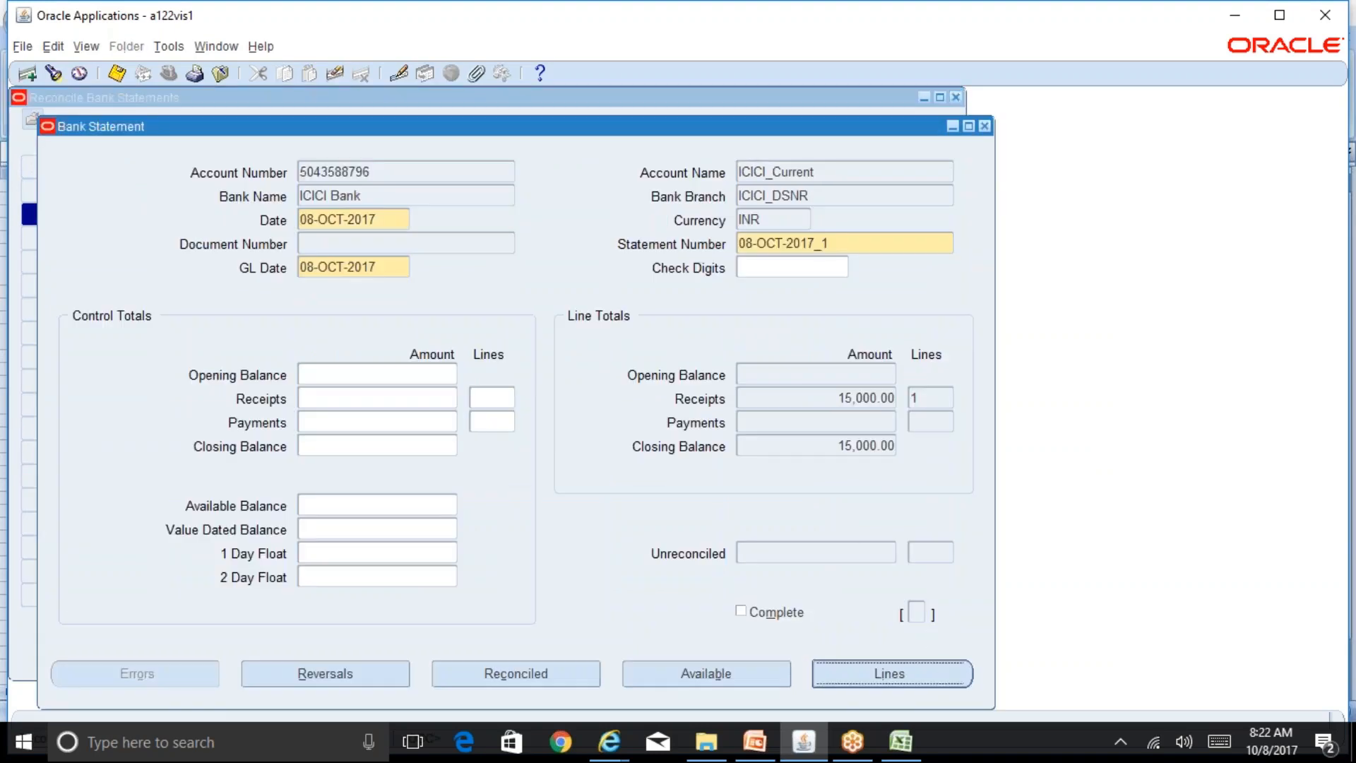
left_click(892, 674)
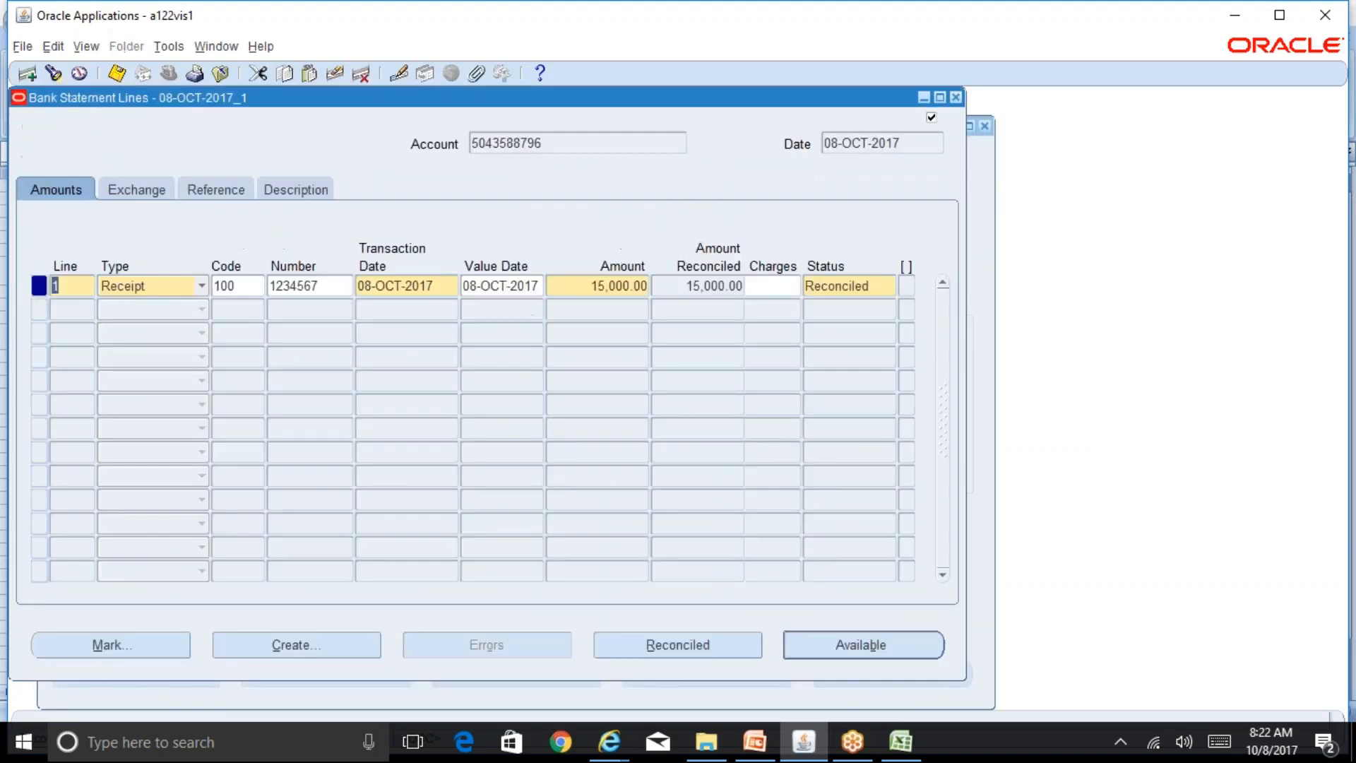
Step: Unreconcile the 15,000.00 receipt matched to line 1 of statement 08-OCT-2017_1 and save the statement lines
left_click(868, 282)
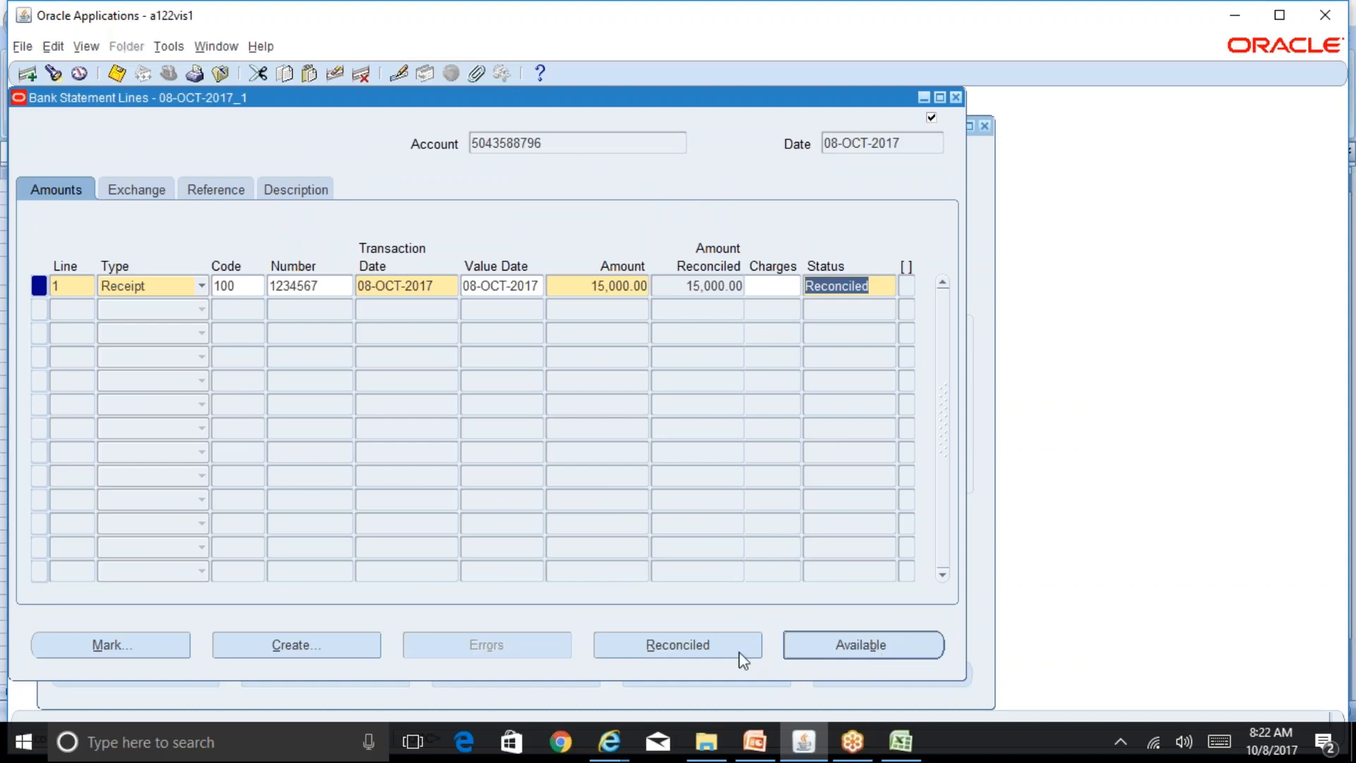
left_click(739, 652)
left_click(857, 672)
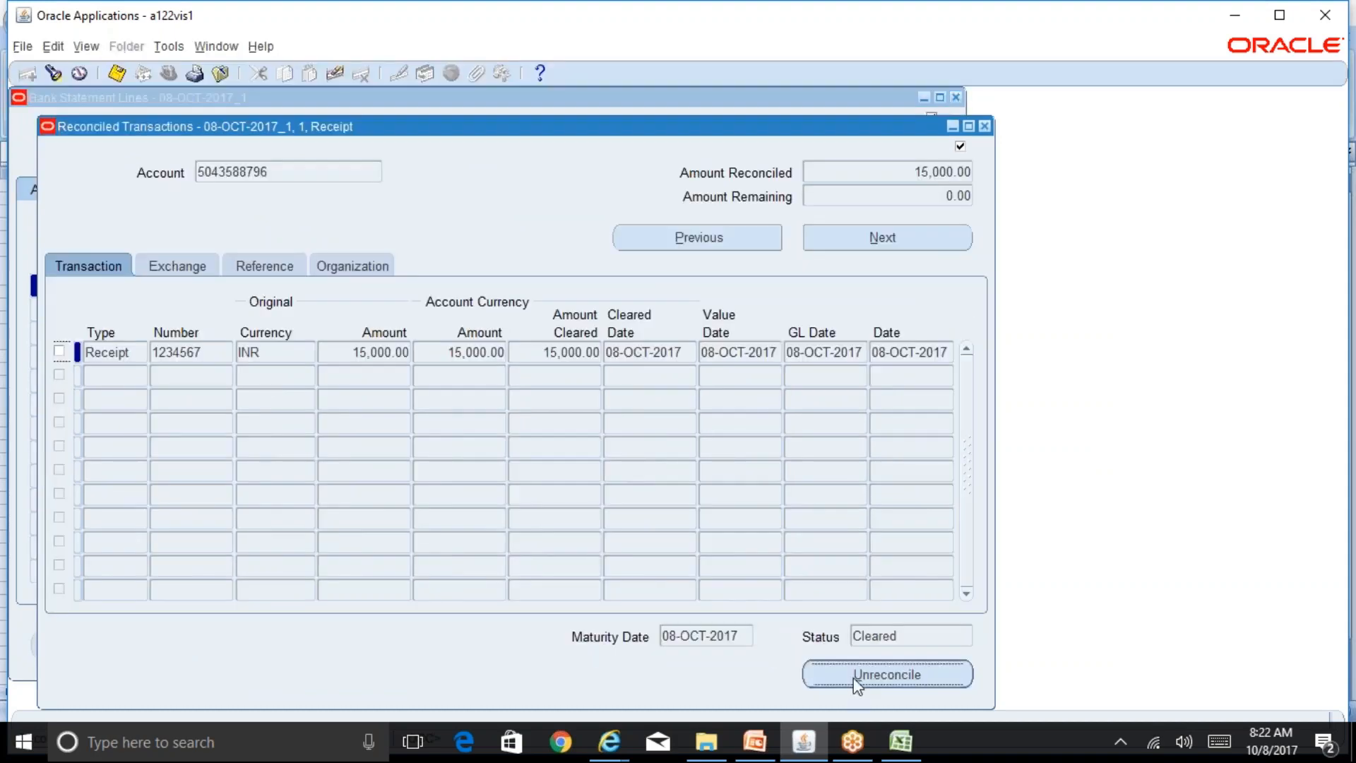
left_click(830, 433)
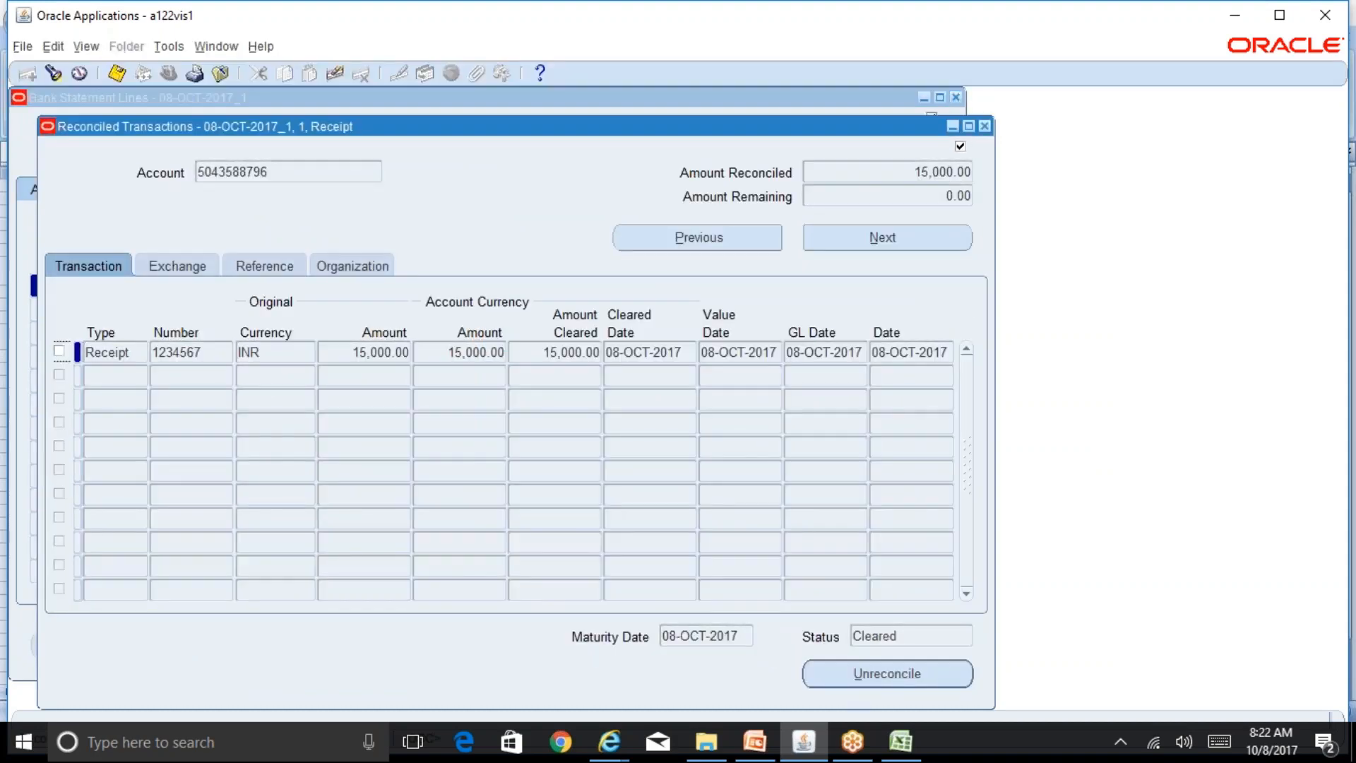
left_click(60, 351)
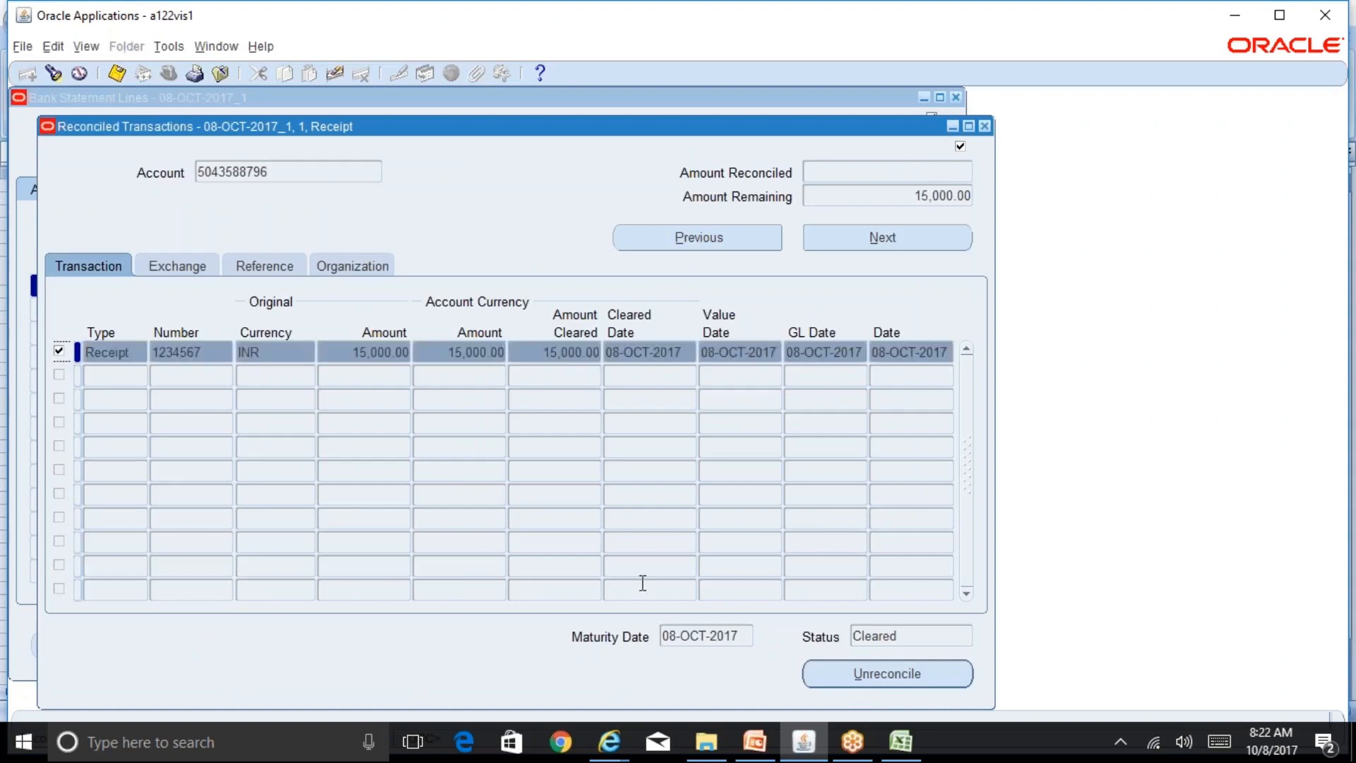
left_click(926, 671)
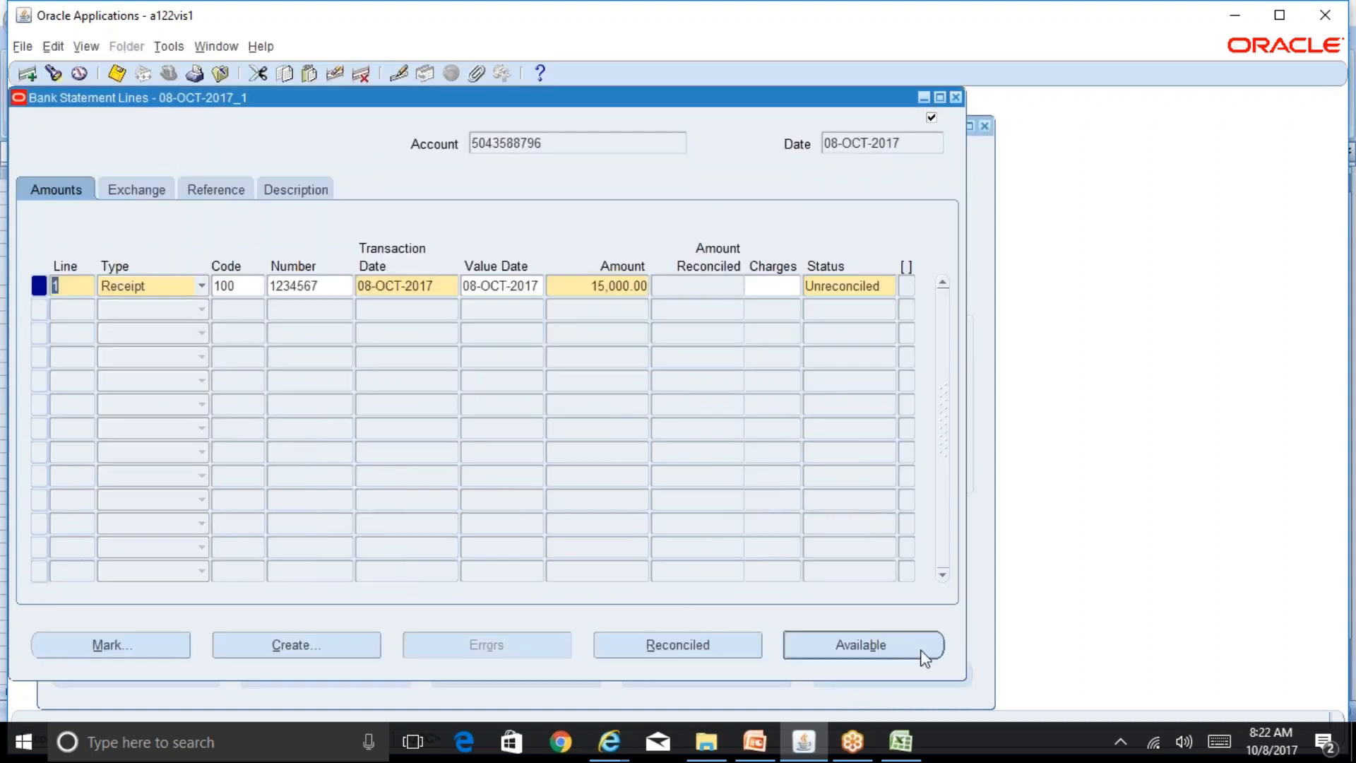
key("ctrl+s")
left_click(246, 287)
Step: Switch to the Excel workbook, open the Running Notes_AR sheet and go to empty cell T105 below the cash position notes
left_click(900, 741)
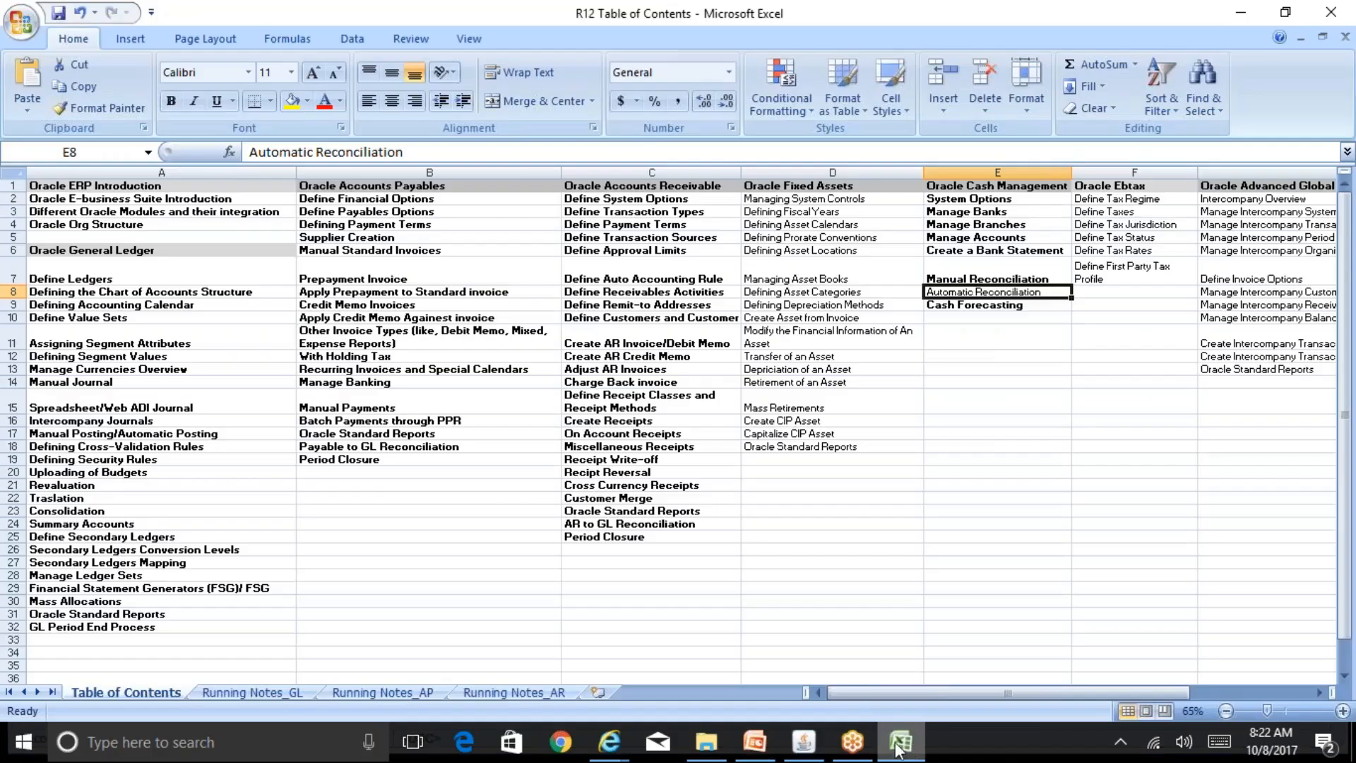
left_click(533, 692)
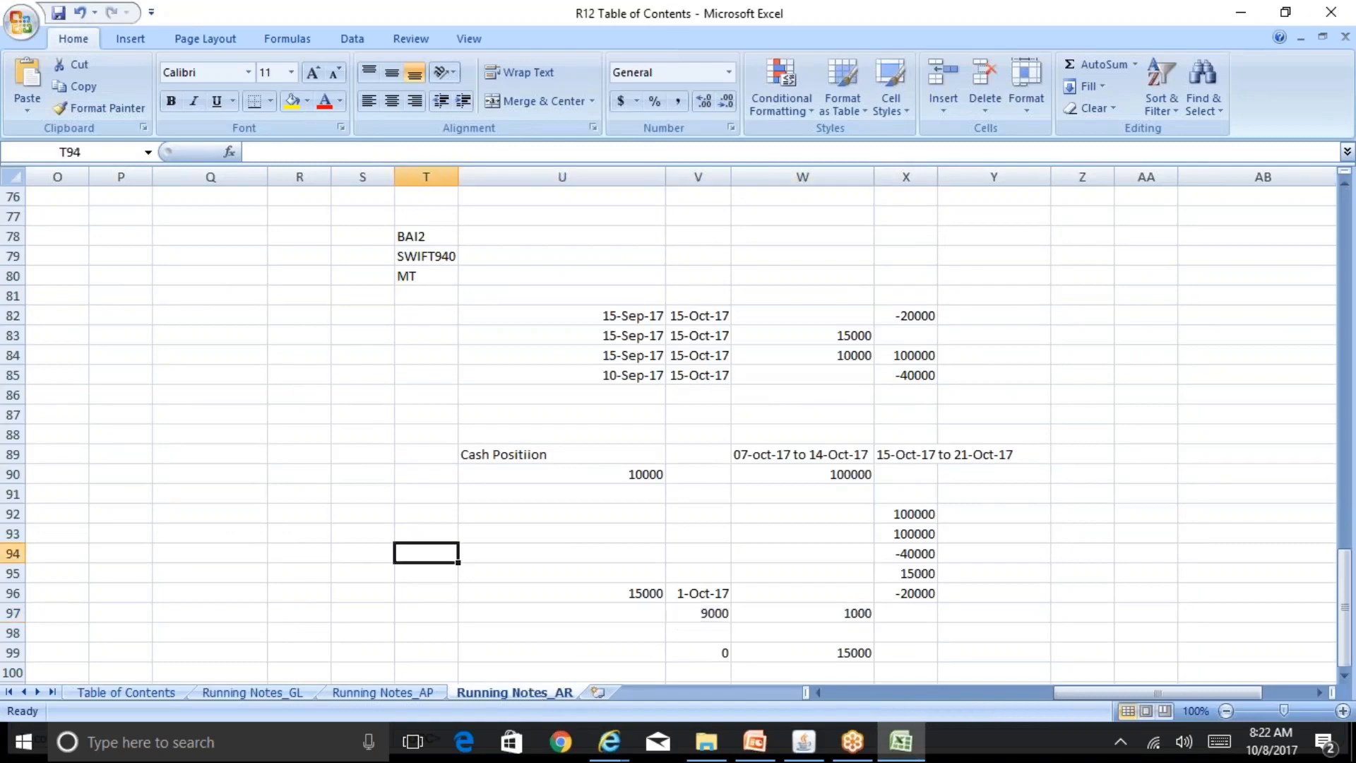
key("Down")
key("Down")
key("Down")
key("Down")
key("Down")
key("Down")
key("Down")
key("Down")
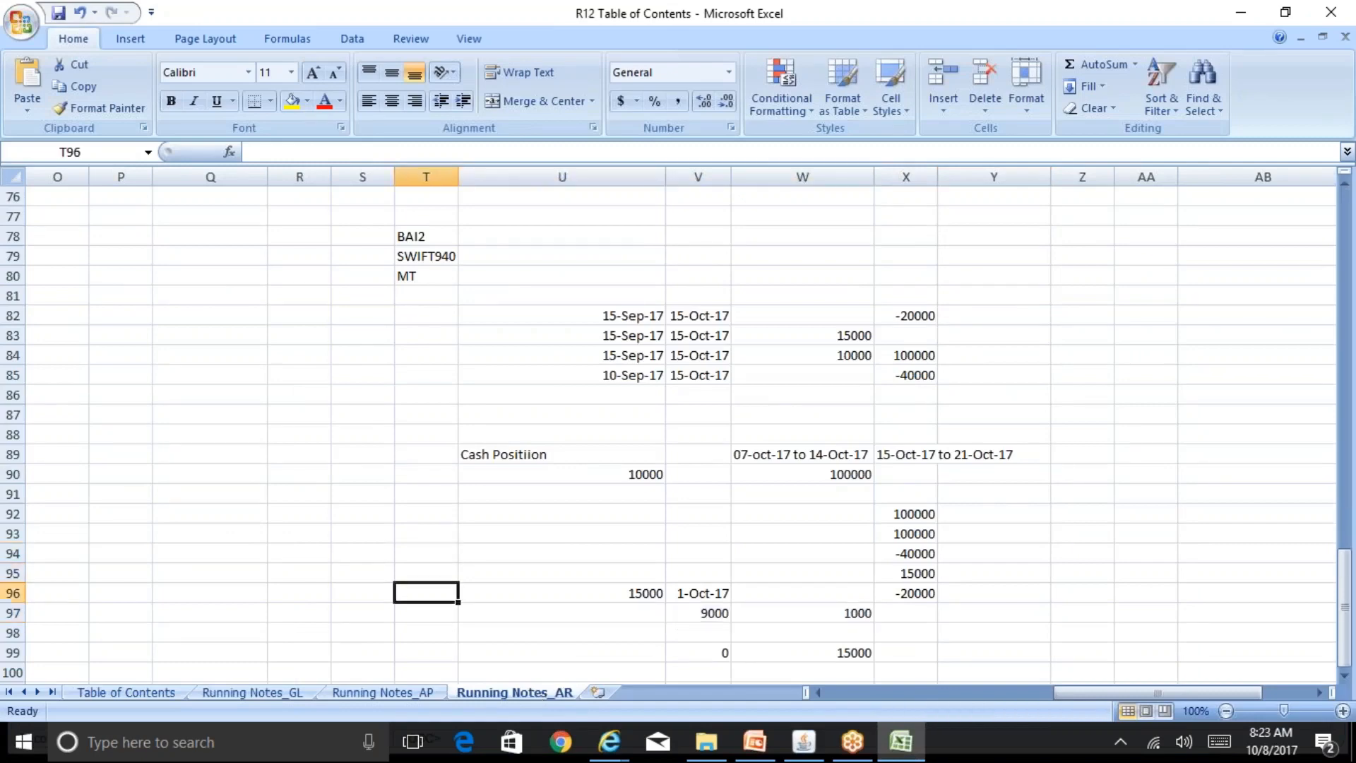
key("Down")
key("Down")
key("Down")
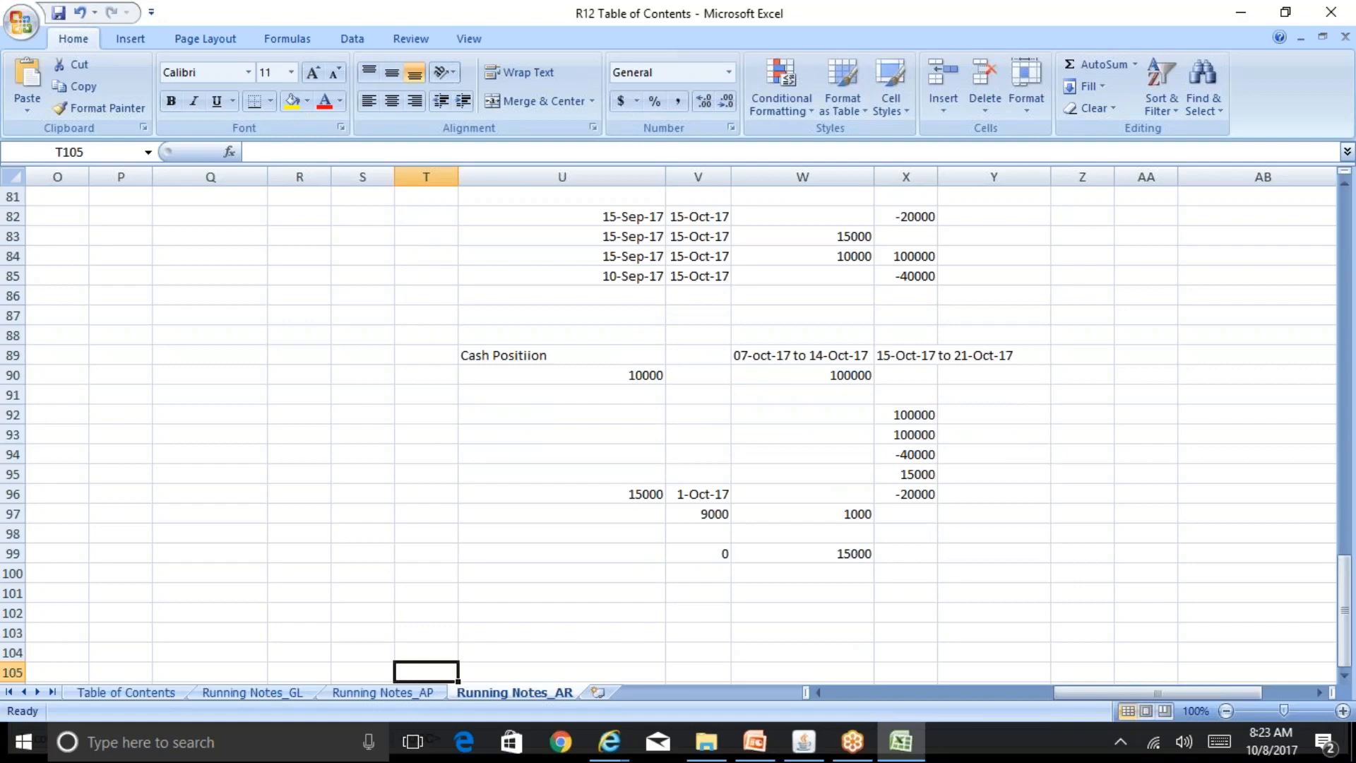
Step: Return to Oracle Applications, view the available AR receipt for line 1 without reconciling it, and close the bank statement forms
left_click(804, 742)
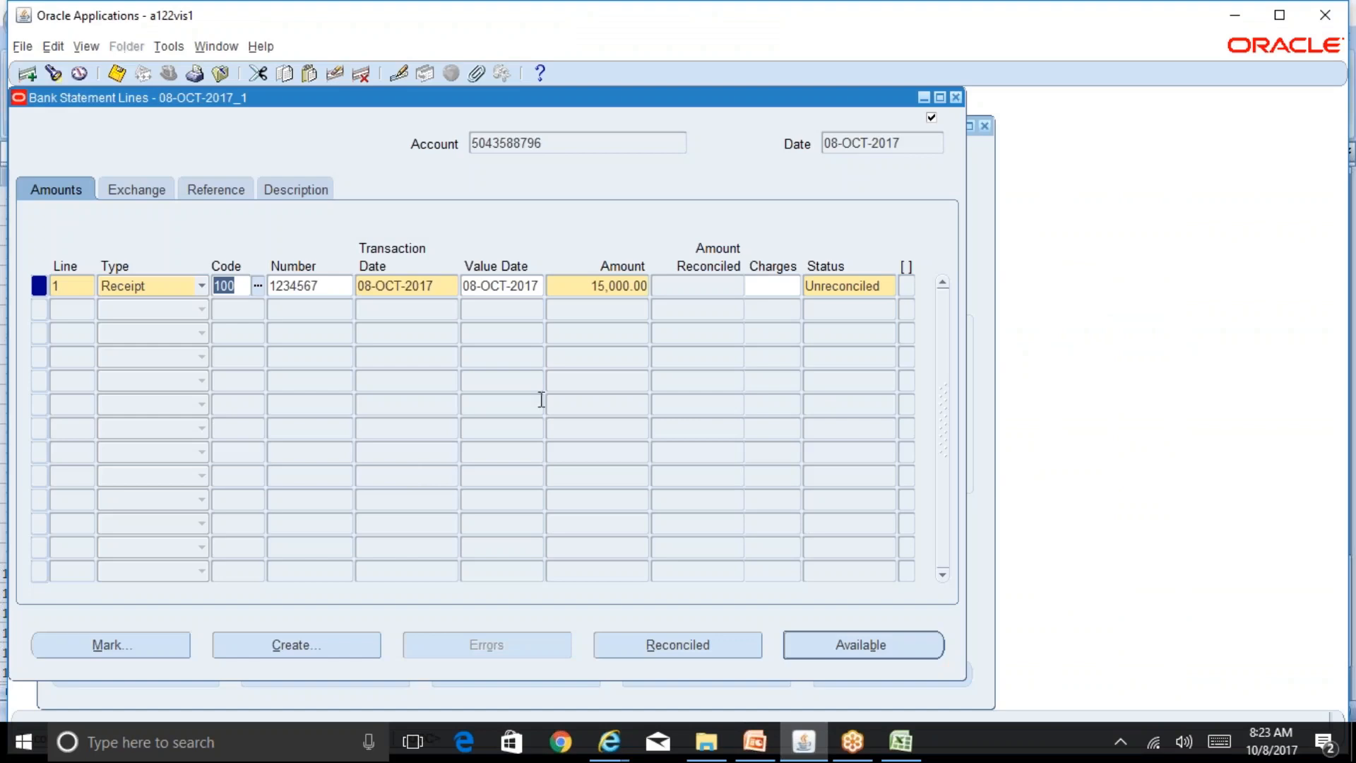
left_click(879, 646)
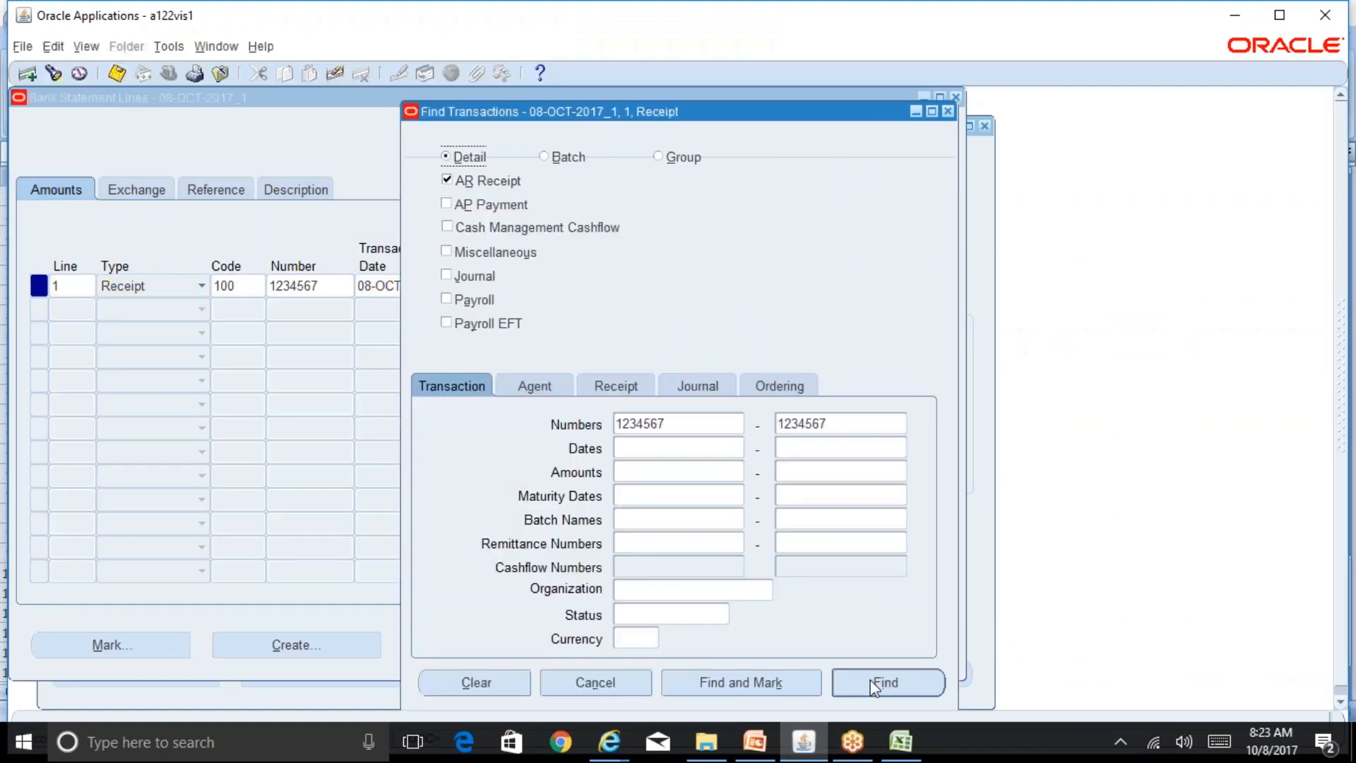
left_click(874, 685)
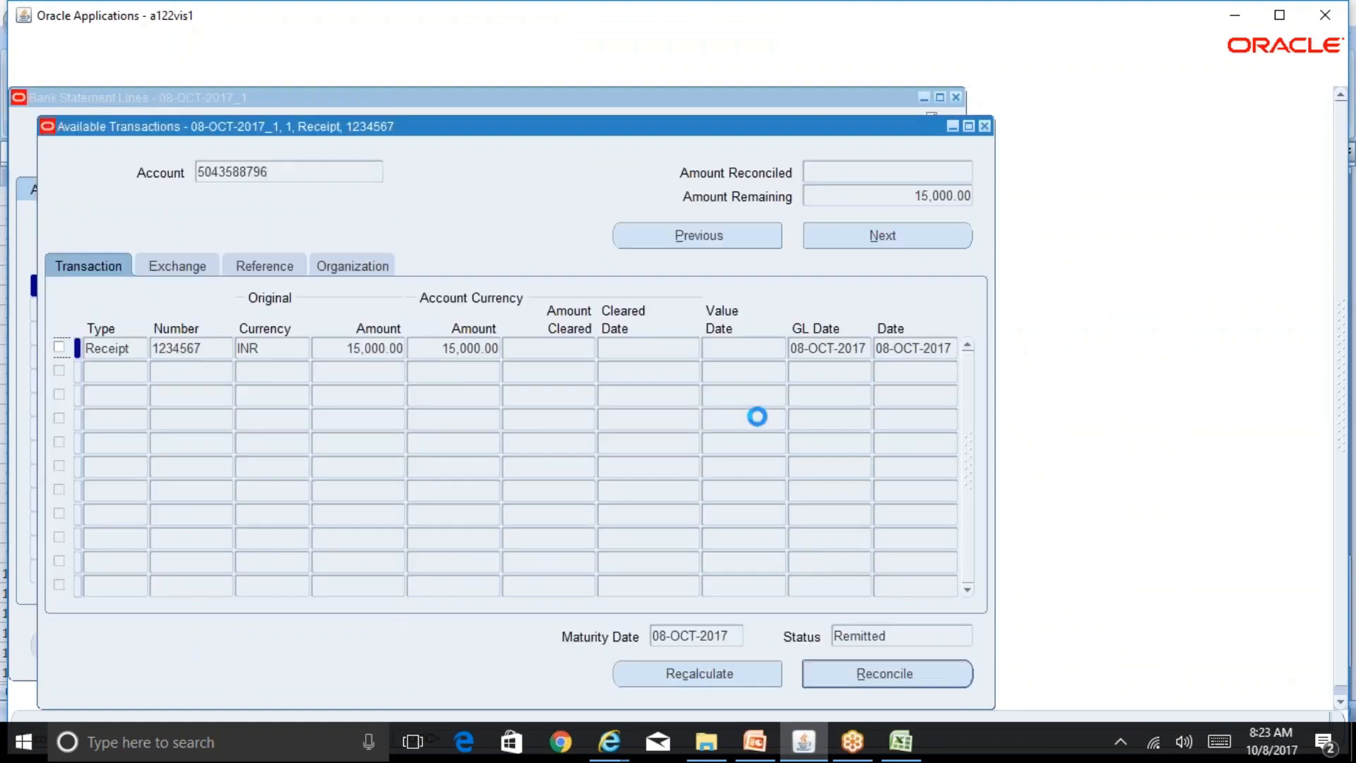
left_click(984, 125)
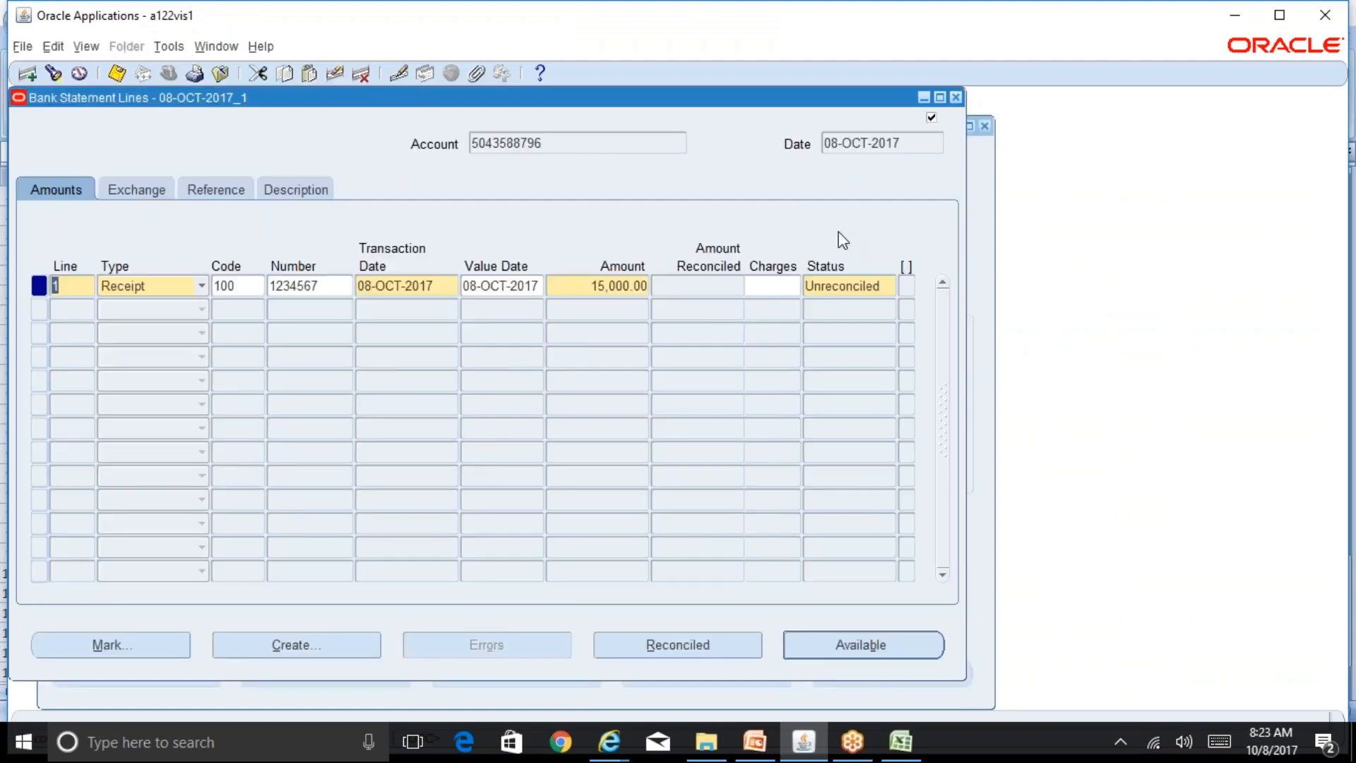
left_click(256, 285)
left_click(957, 99)
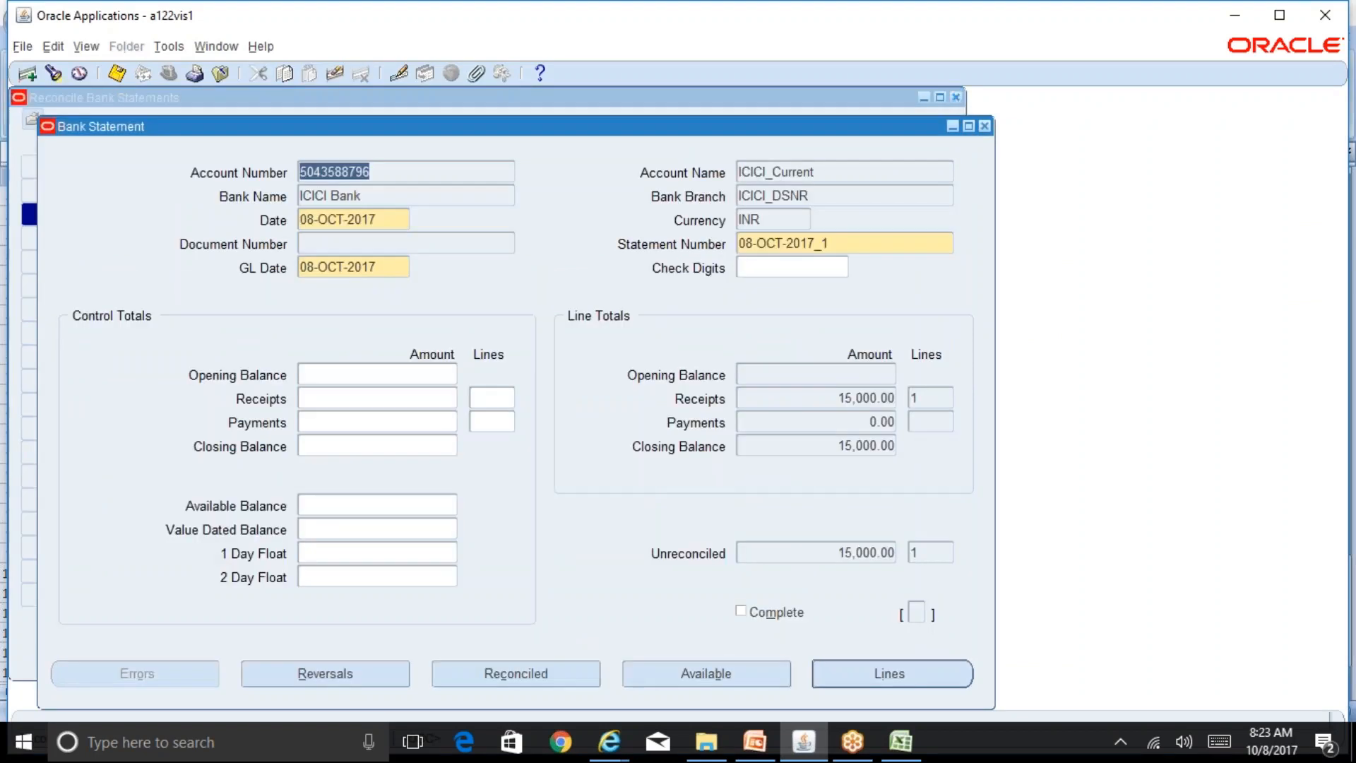
left_click(958, 99)
left_click(957, 99)
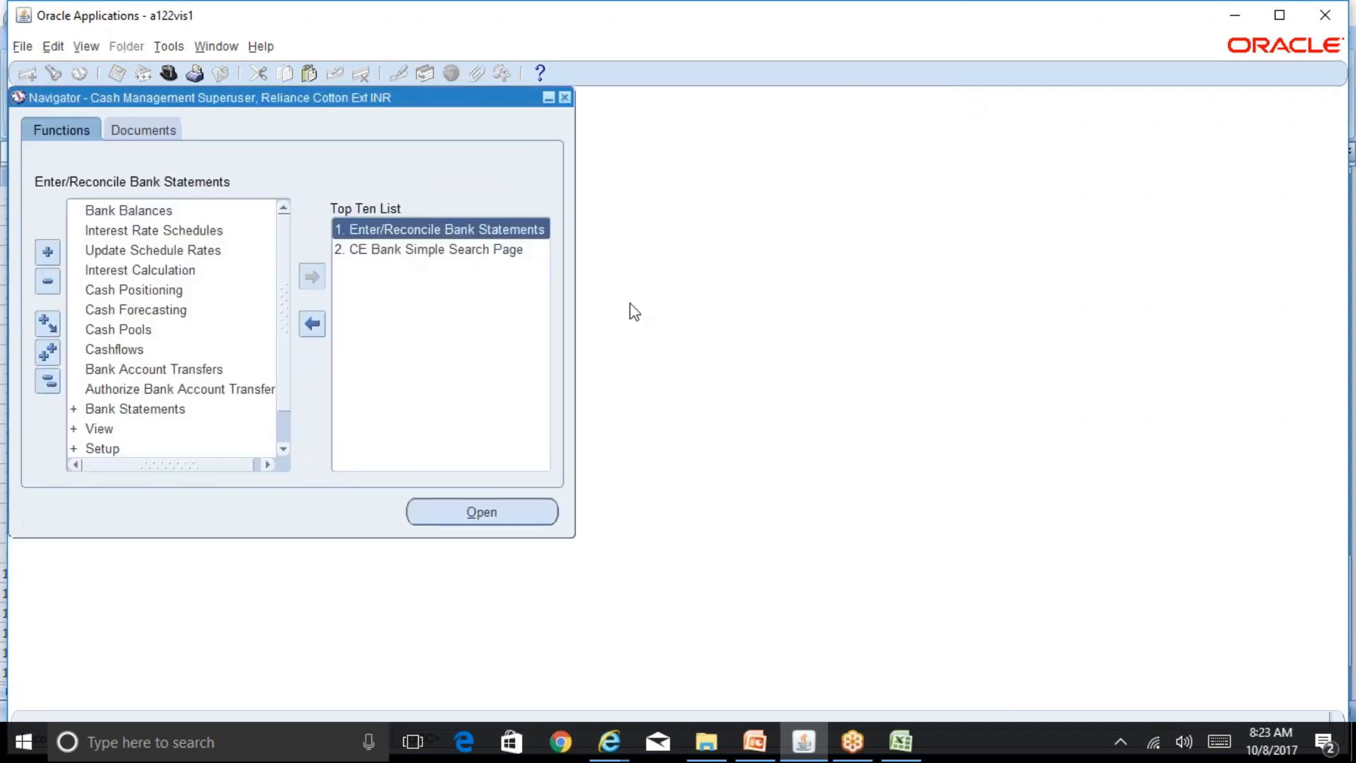
Step: Search the Cash Management form functions for names containing "code"
key("ctrl+l")
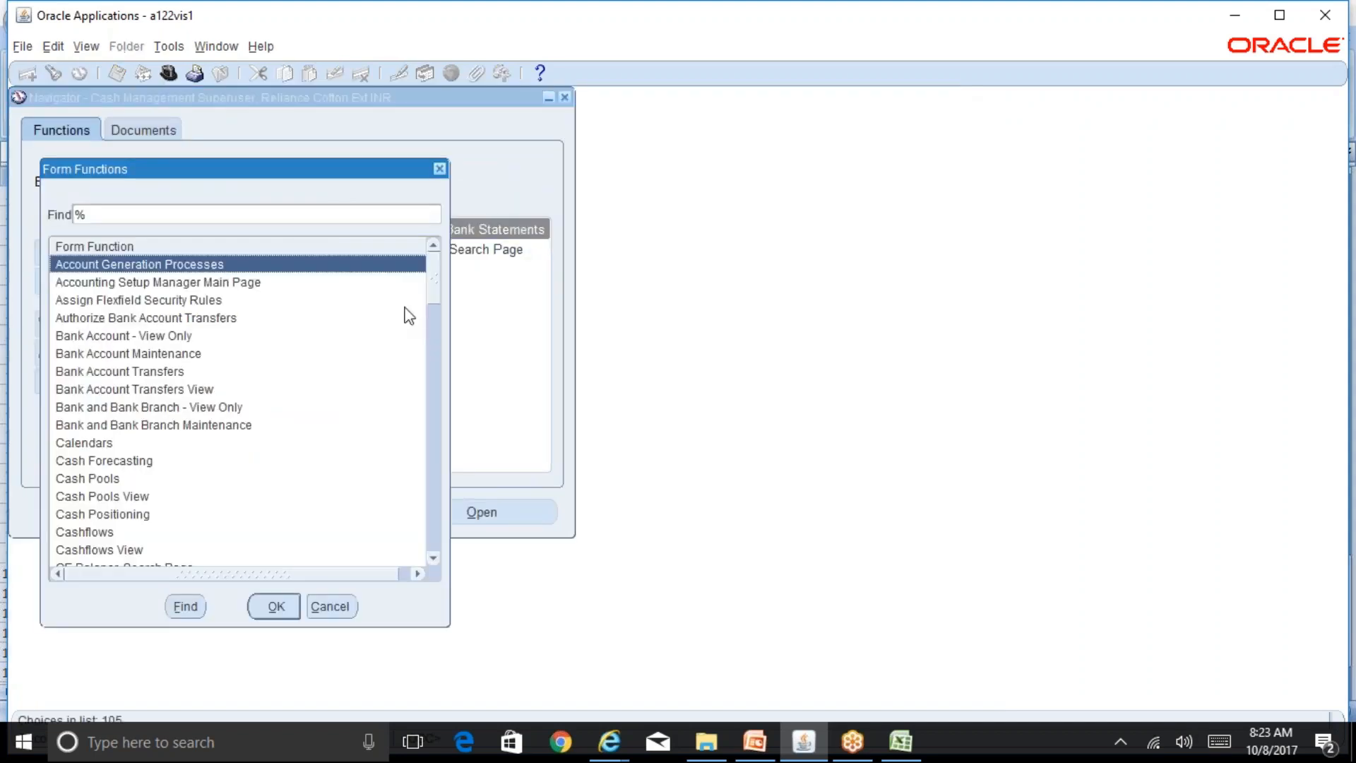
left_click(152, 214)
type("coded")
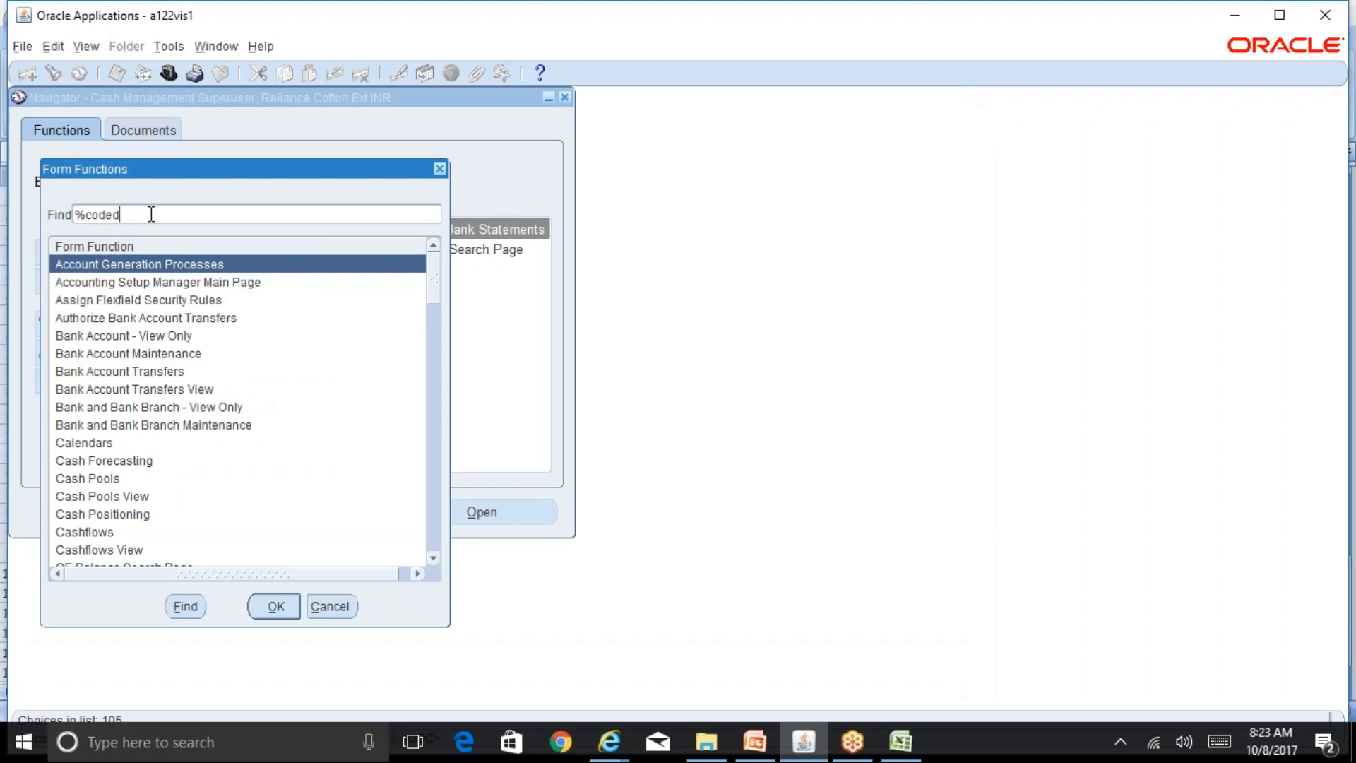
key("BackSpace")
type("%")
key("Return")
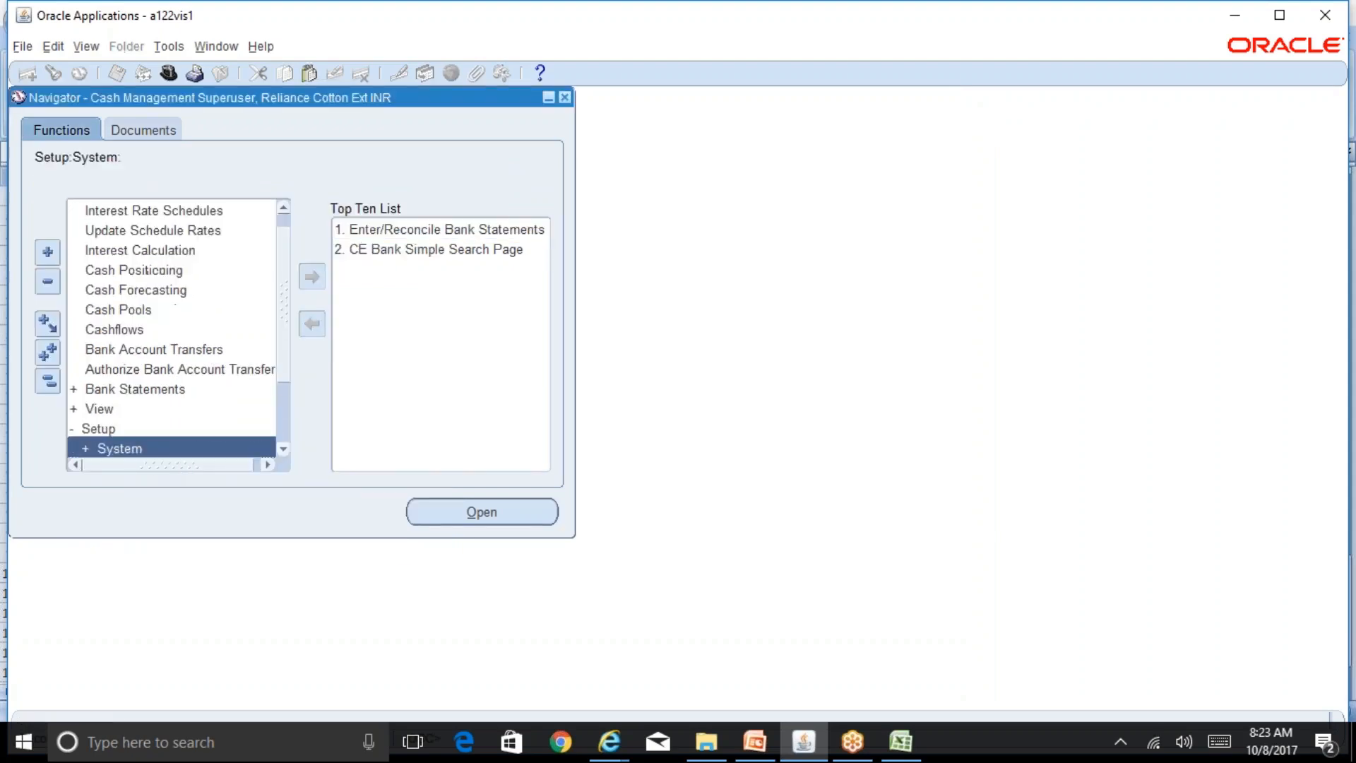
Step: Expand the System and Banks groups under Setup and open the Bank Transaction Codes form
scroll(281, 337, "down", 2)
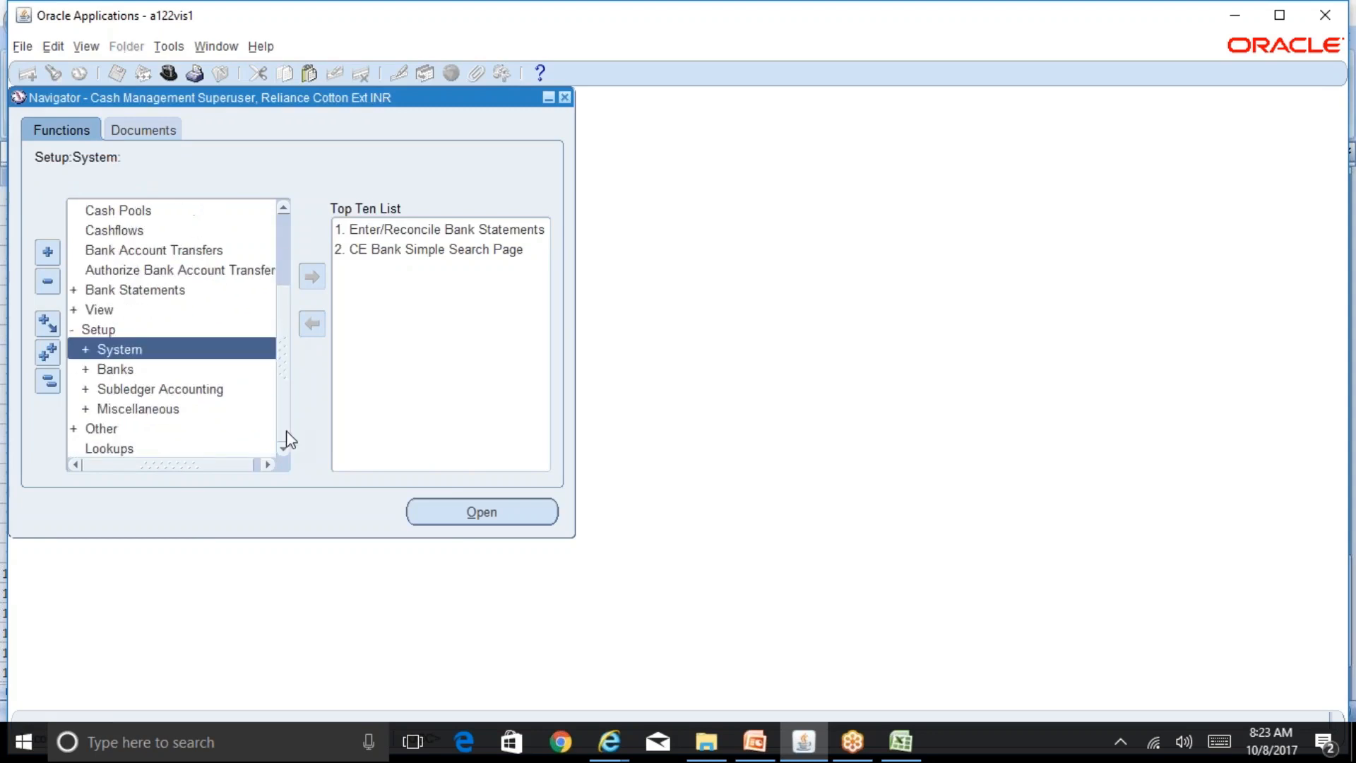
double_click(152, 356)
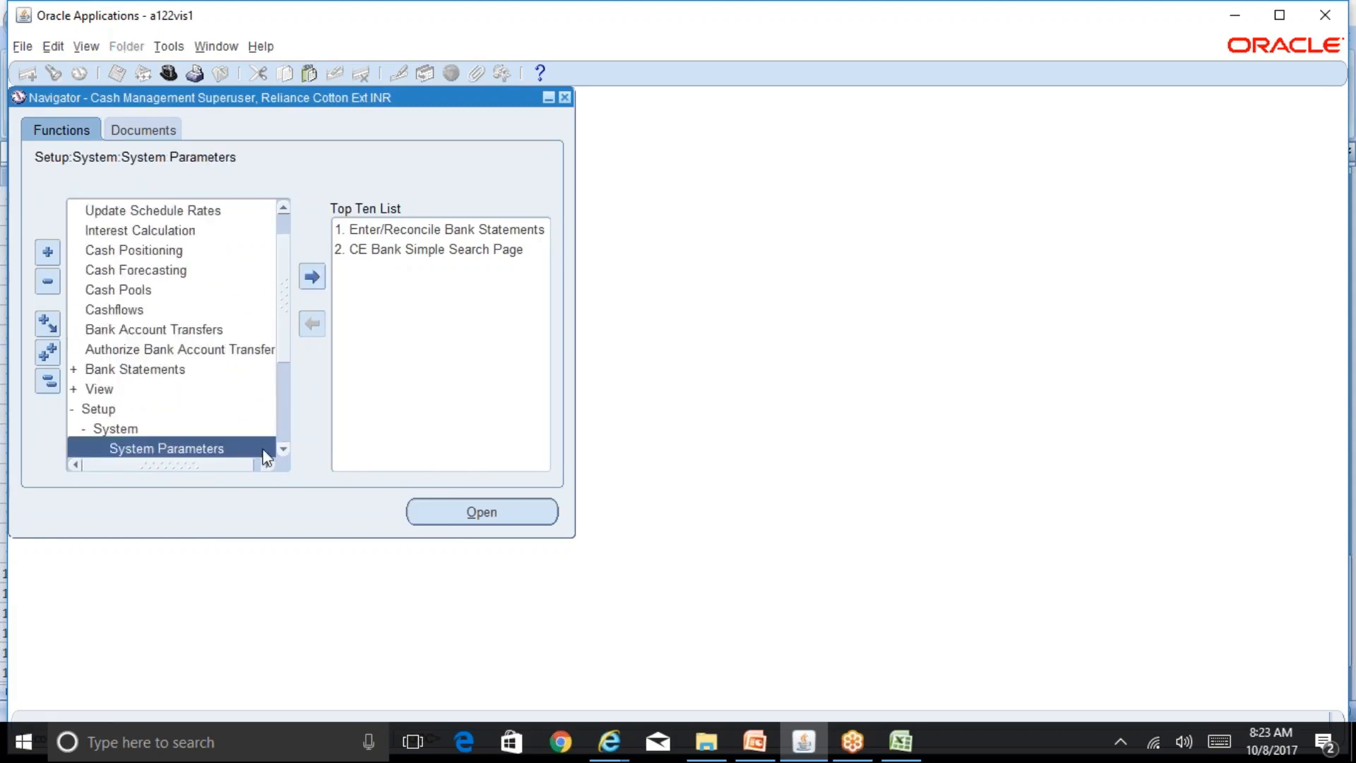
scroll(279, 453, "down", 3)
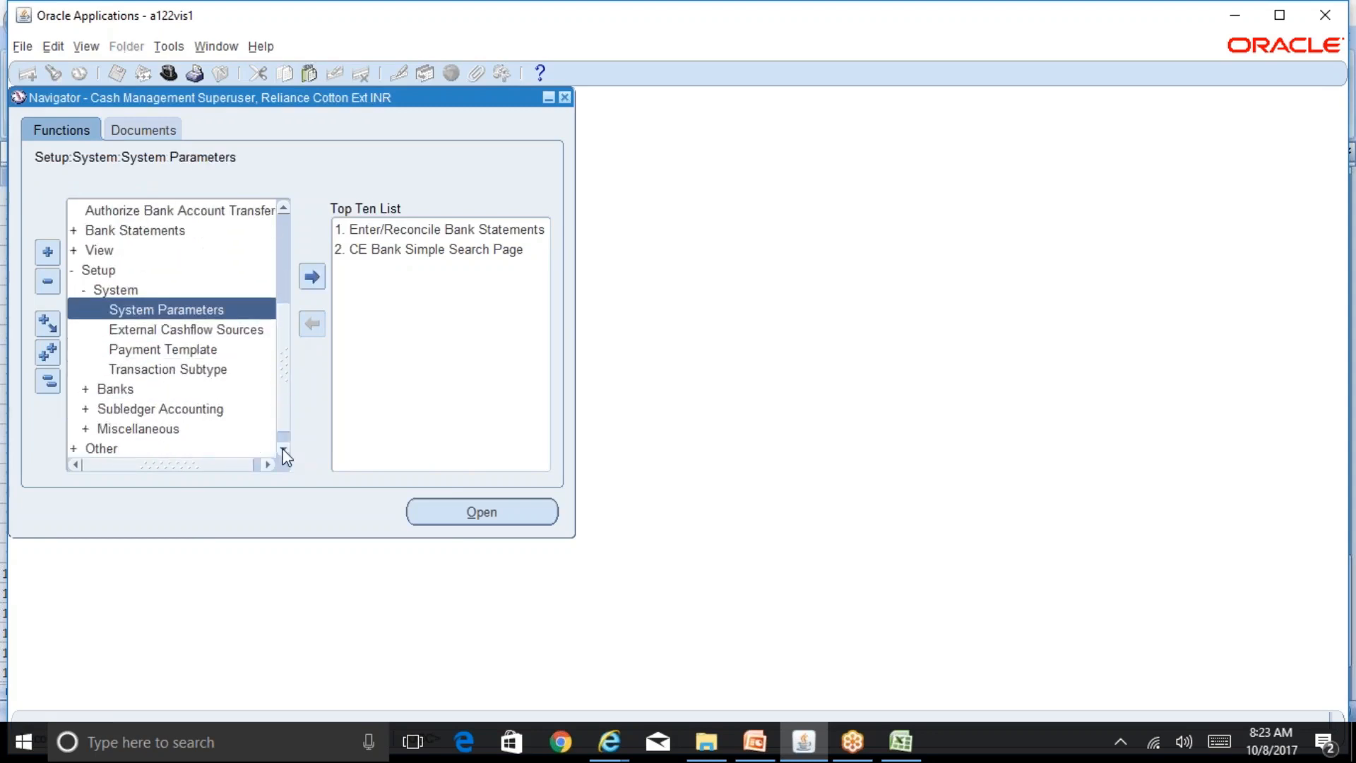
double_click(161, 389)
scroll(284, 448, "down", 1)
scroll(288, 449, "down", 4)
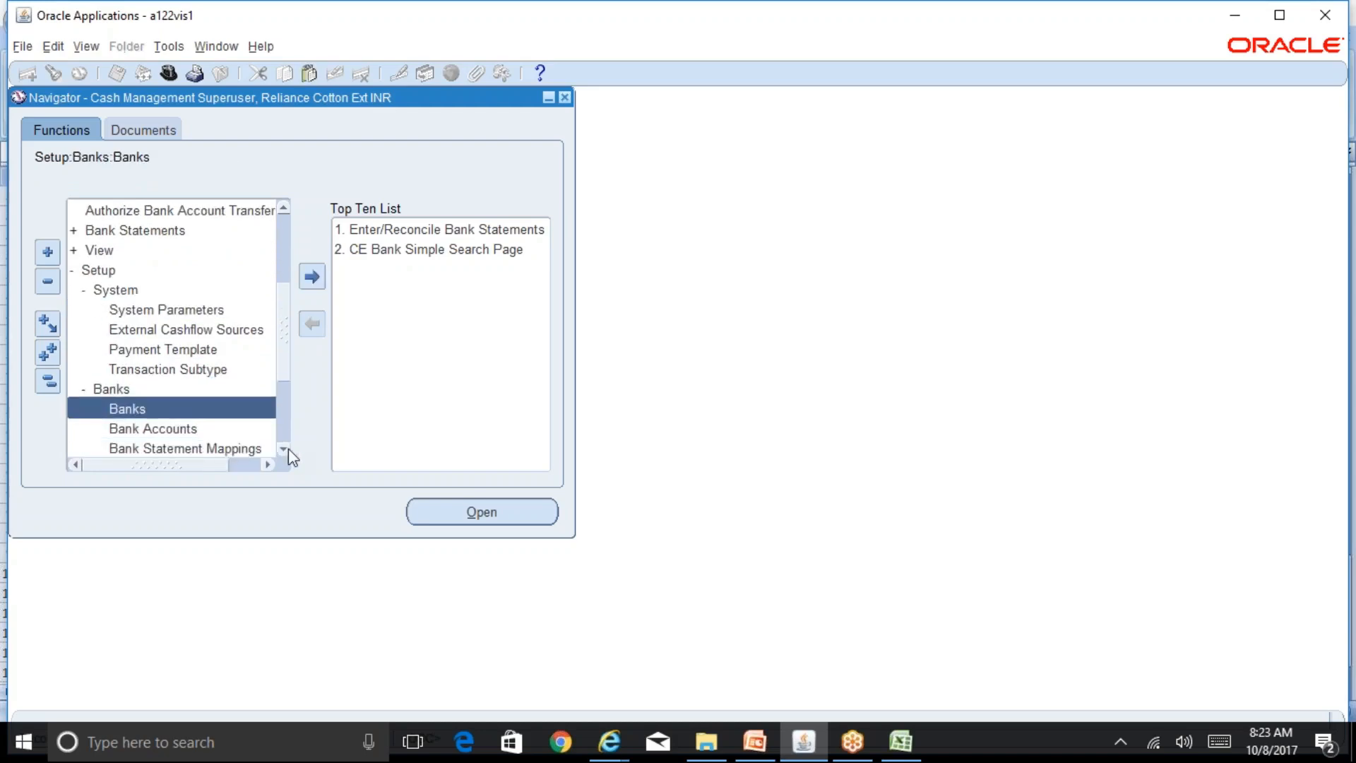
double_click(239, 409)
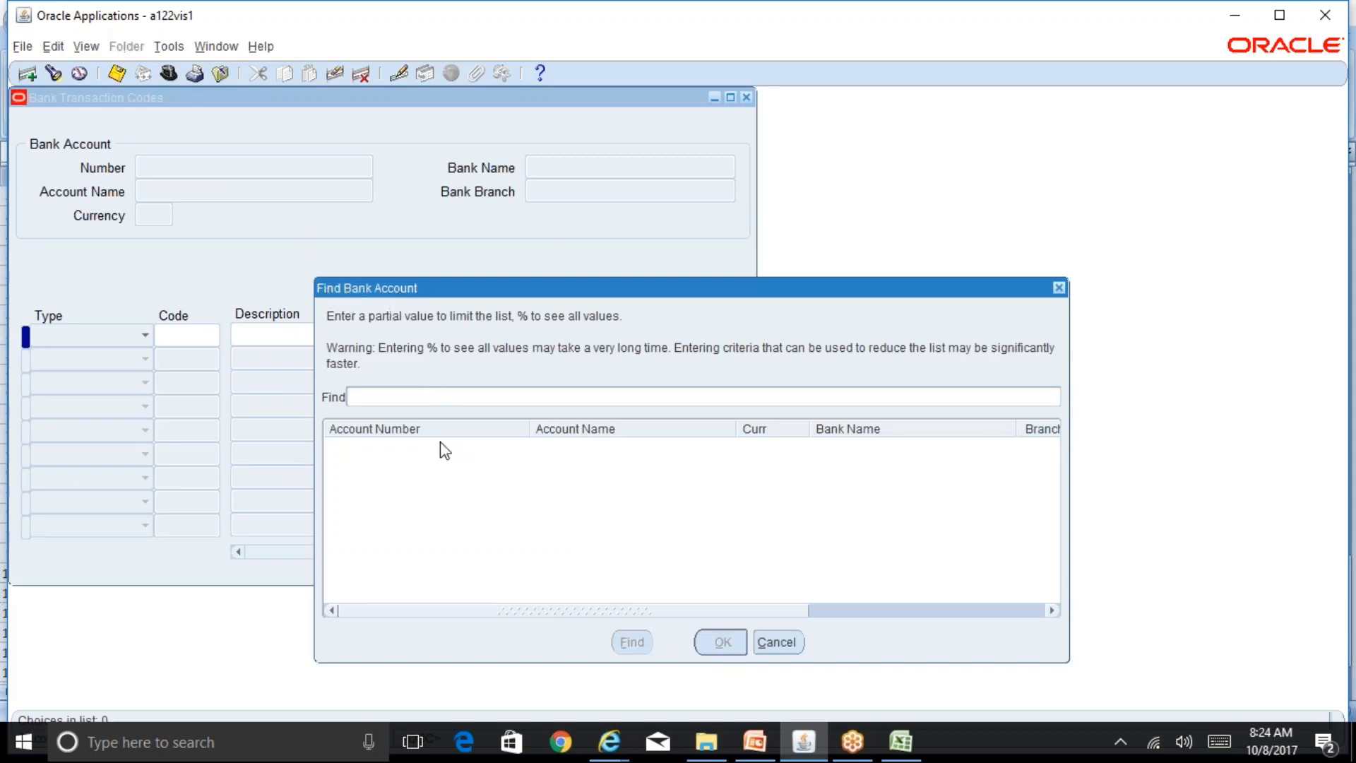
Step: Find bank accounts starting with 5, choose ICICI_Current and review its bank transaction codes
type("5%")
key("Return")
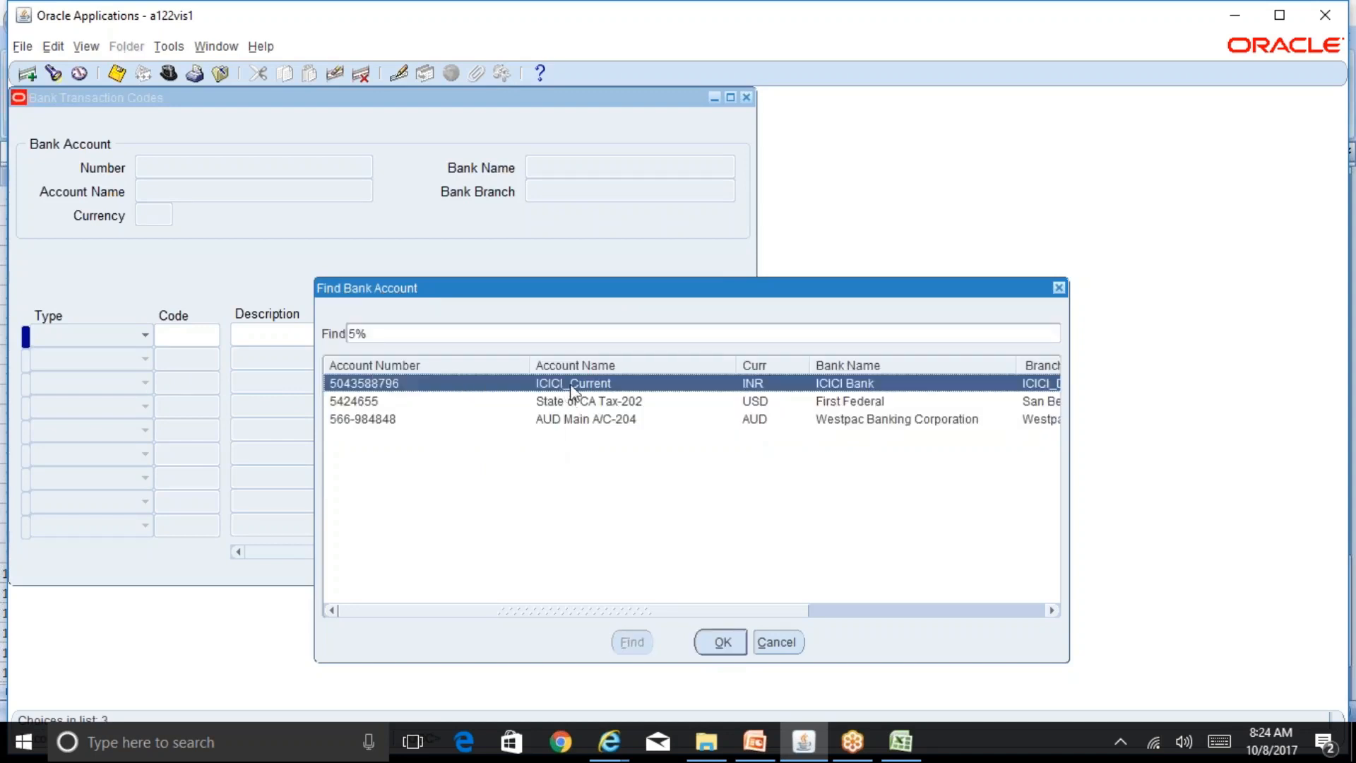
double_click(581, 385)
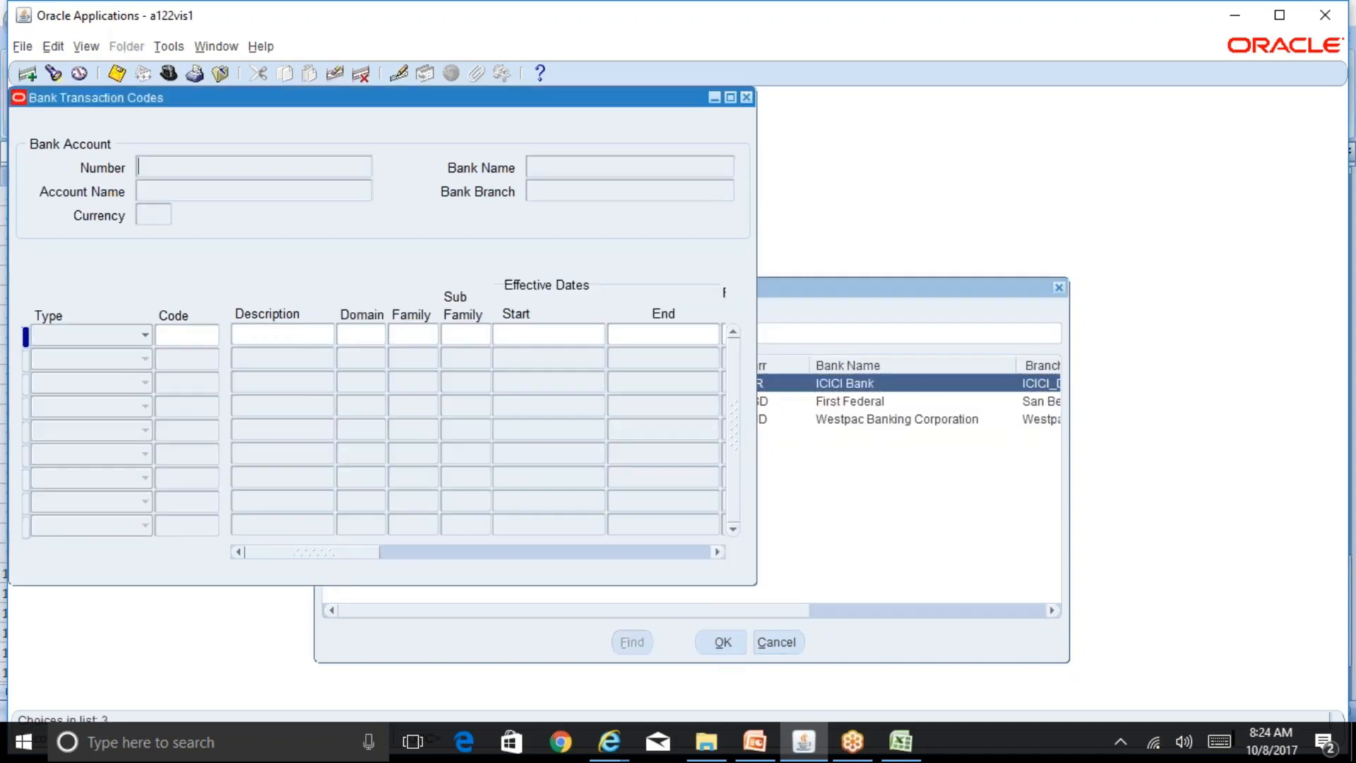
left_click(283, 336)
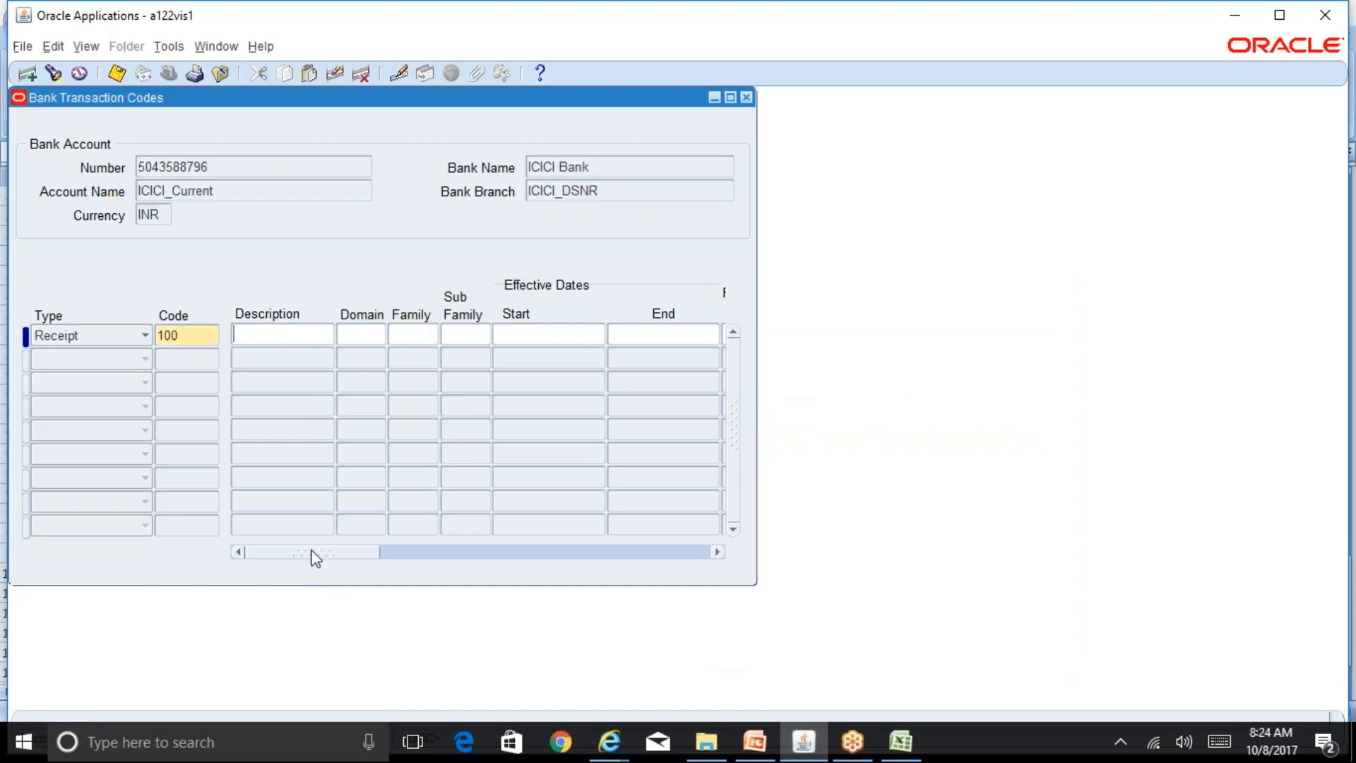
left_click_drag(311, 552, 280, 565)
mouse_move(274, 552)
left_mouse_down()
mouse_move(398, 553)
mouse_move(250, 546)
left_mouse_up()
Step: Switch to the Excel workbook and list Cash Deposit, Check deposit and AP Payment in cells T103 to T105 of Running Notes_AR
left_click(901, 742)
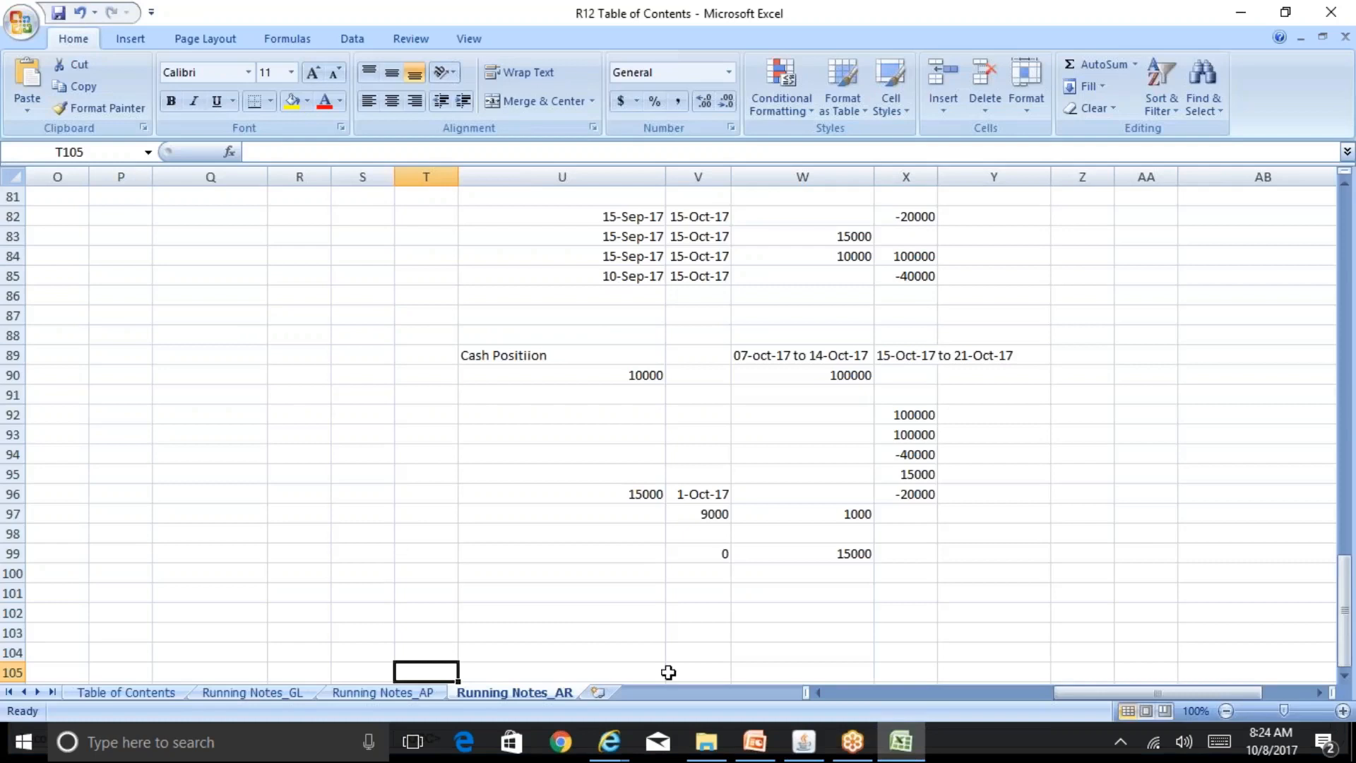
key("Up")
key("Up")
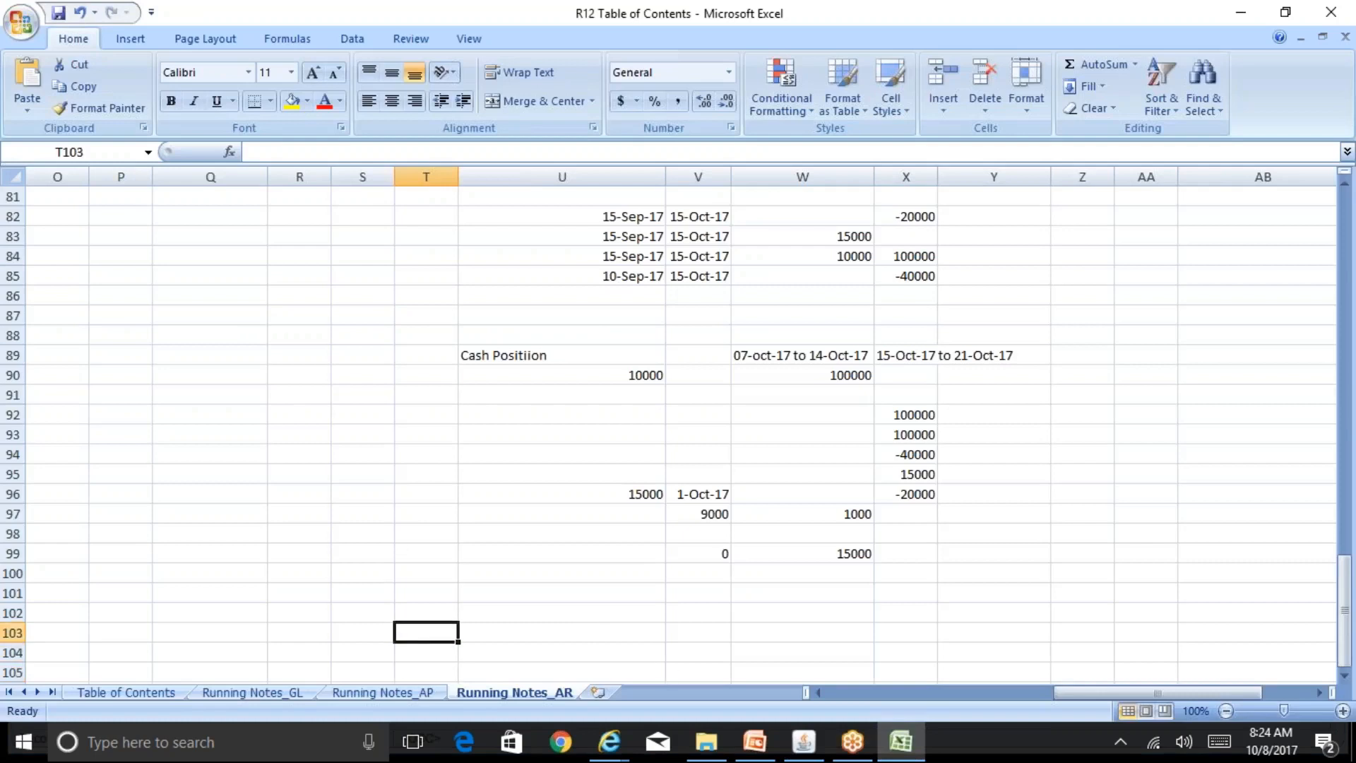
type("Cash2")
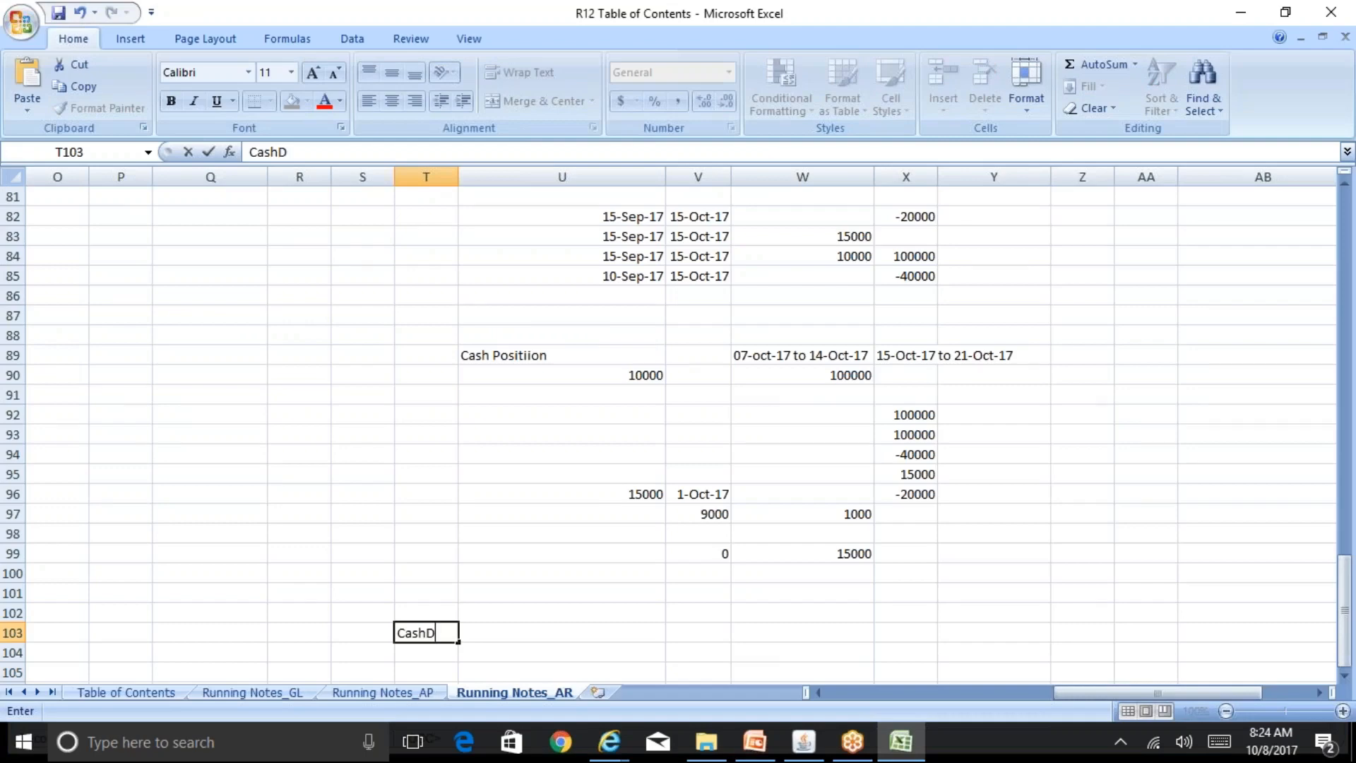
key("BackSpace")
type("Deposit")
key("Return")
type("Che")
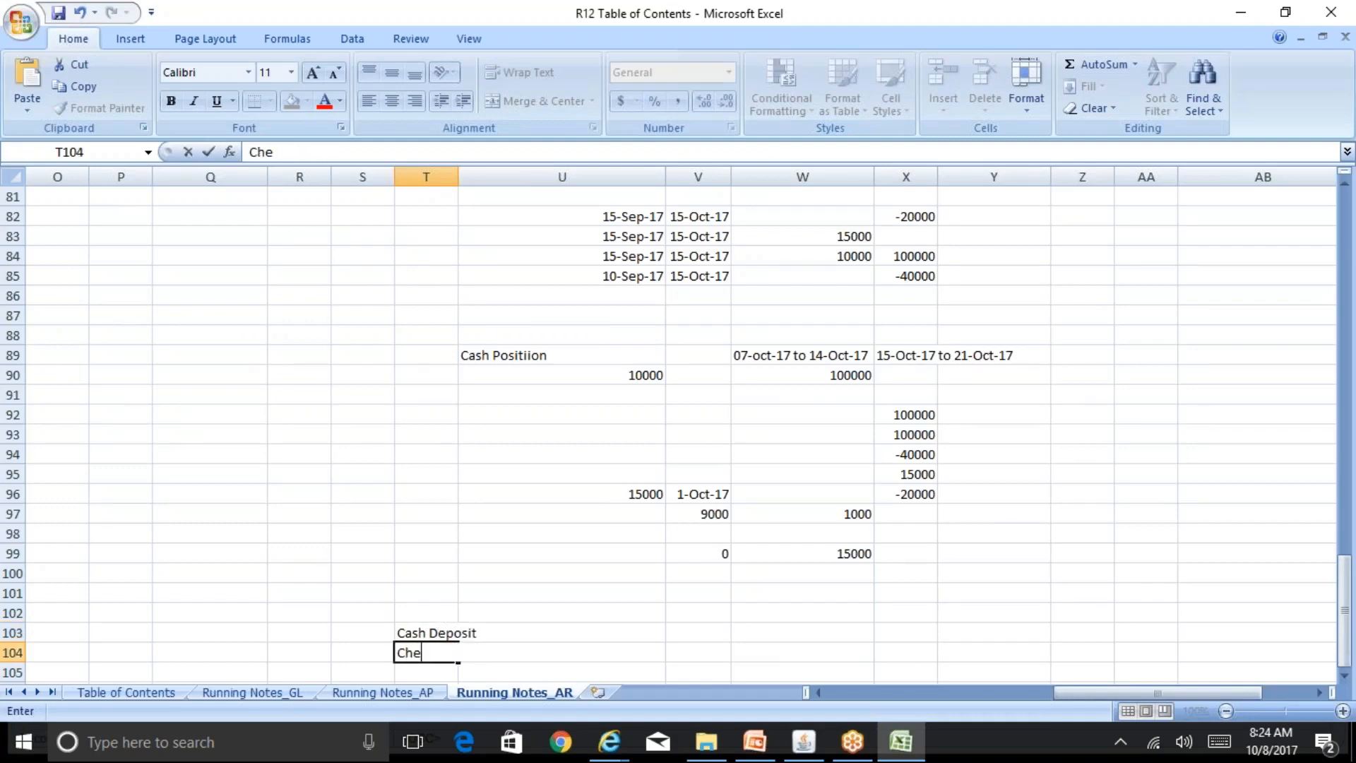
type("ck deposit")
key("Return")
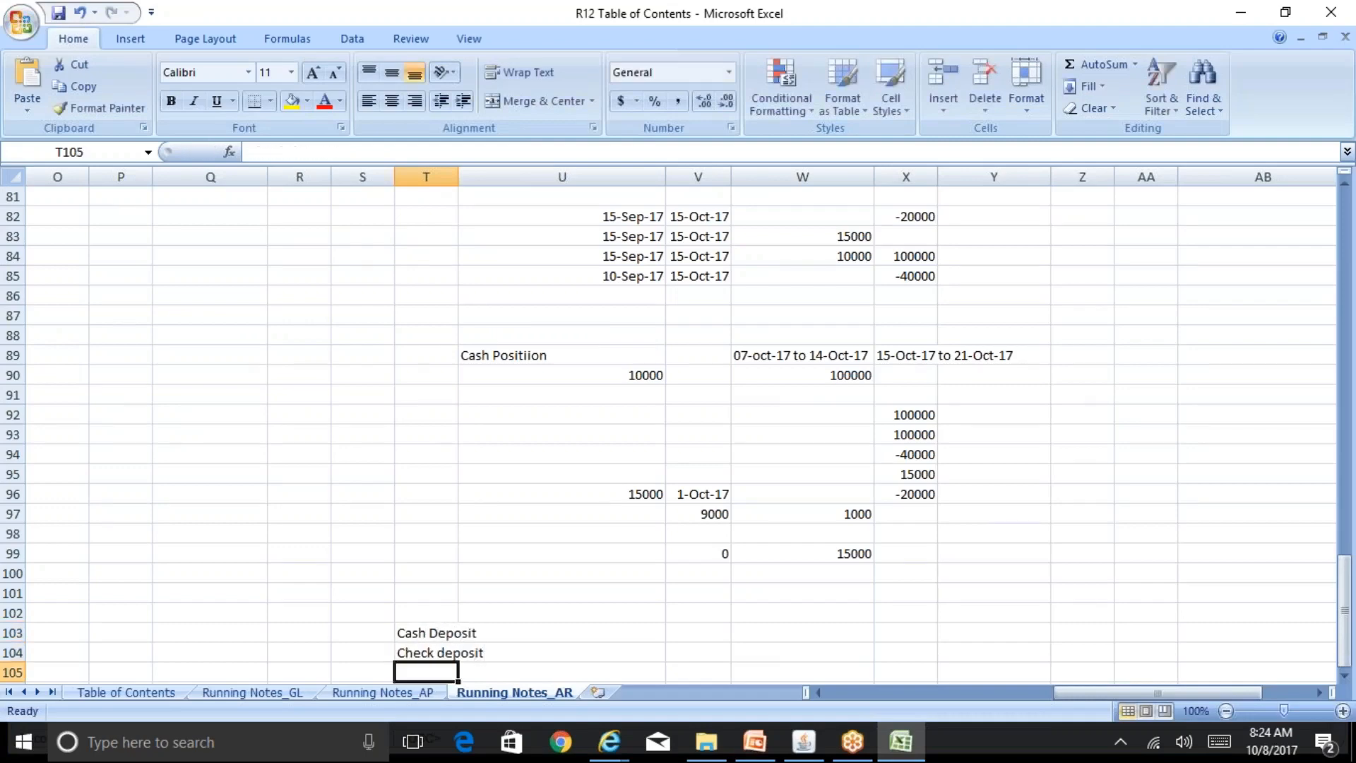
type("AP Payment")
key("Return")
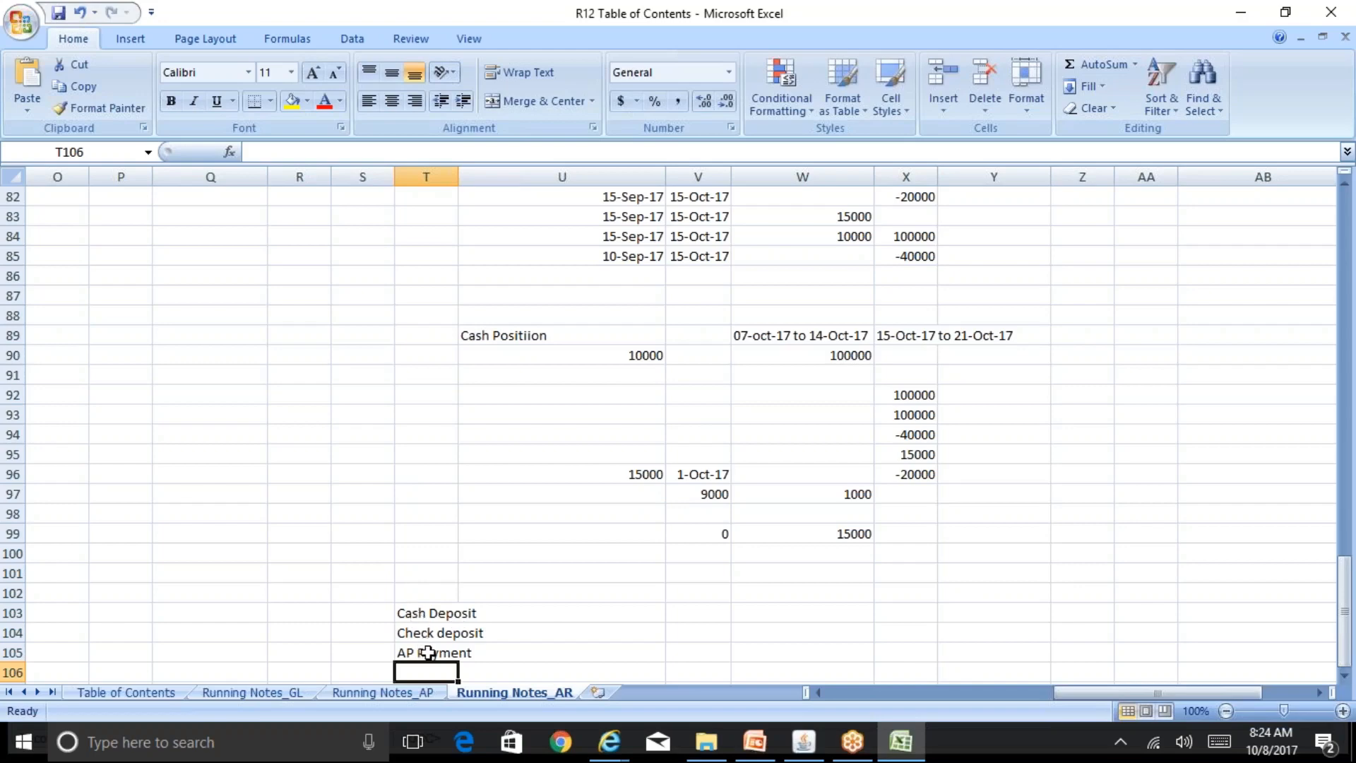
Step: Add the heading Code in V102 and fill the Cash Deposit row with code 100, amount 15000 and Check
left_click(673, 616)
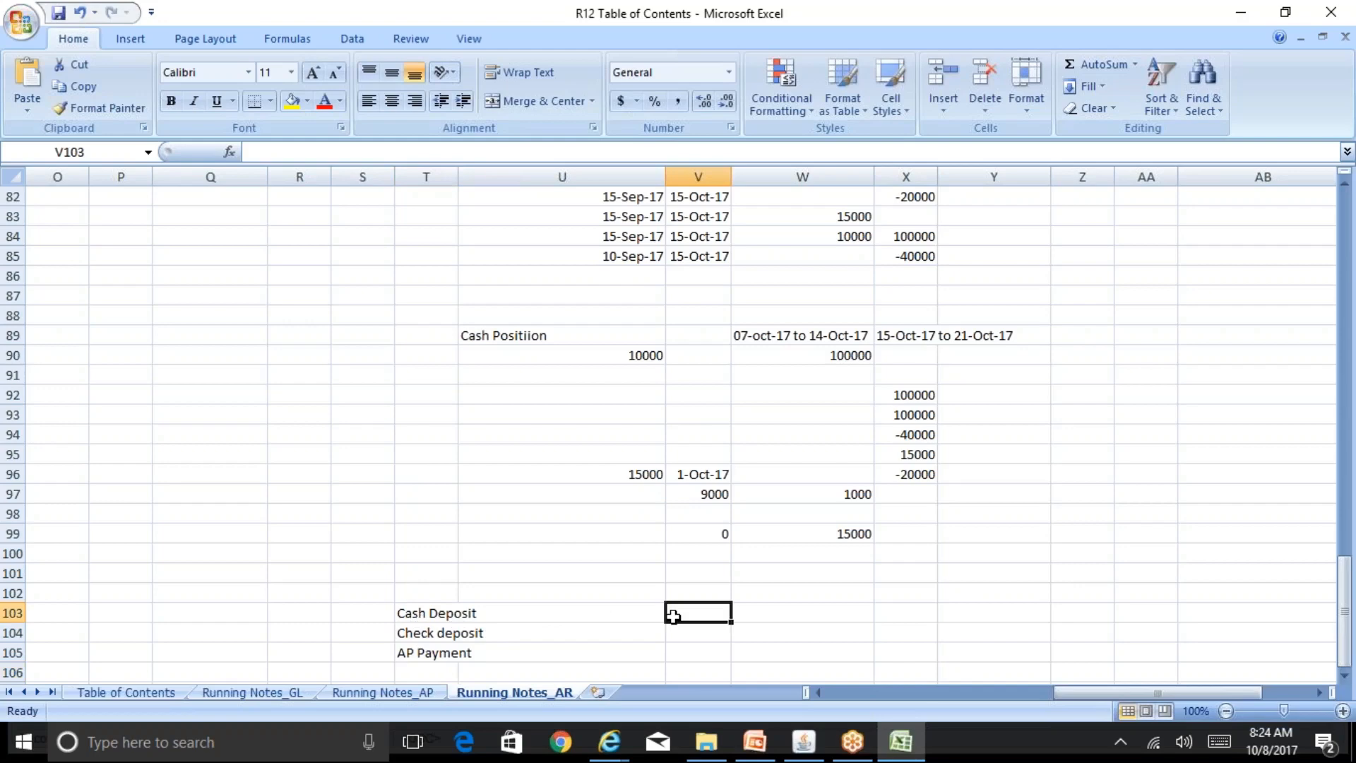
key("Up")
type("Code")
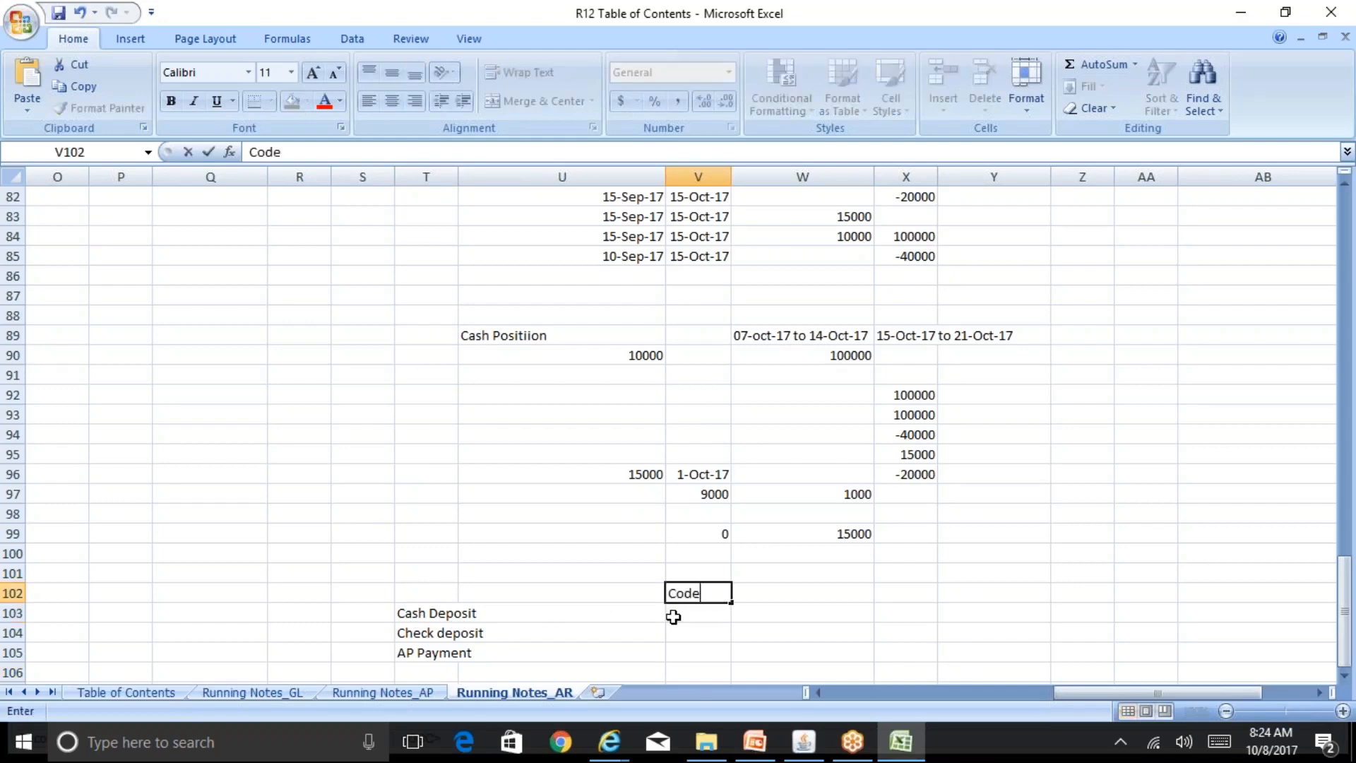
key("Return")
type("100")
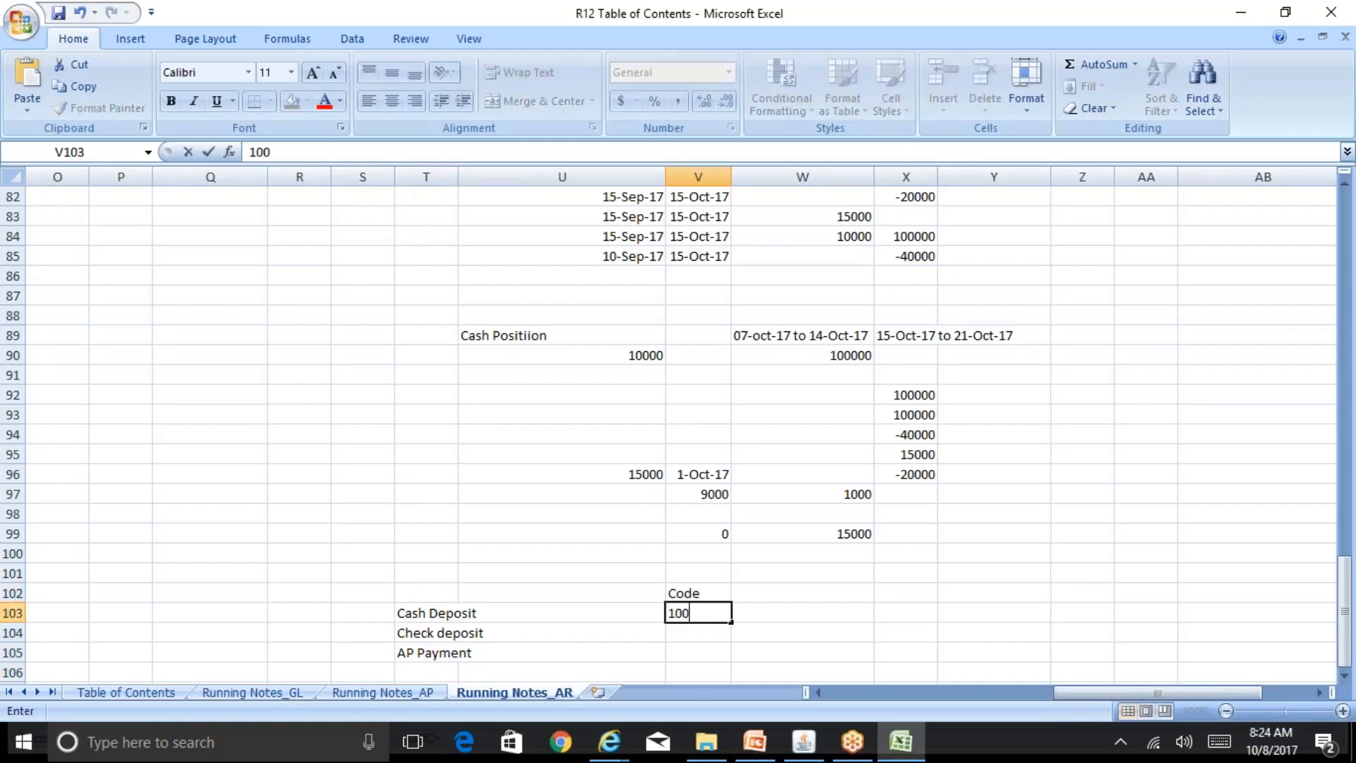
key("Tab")
type("1")
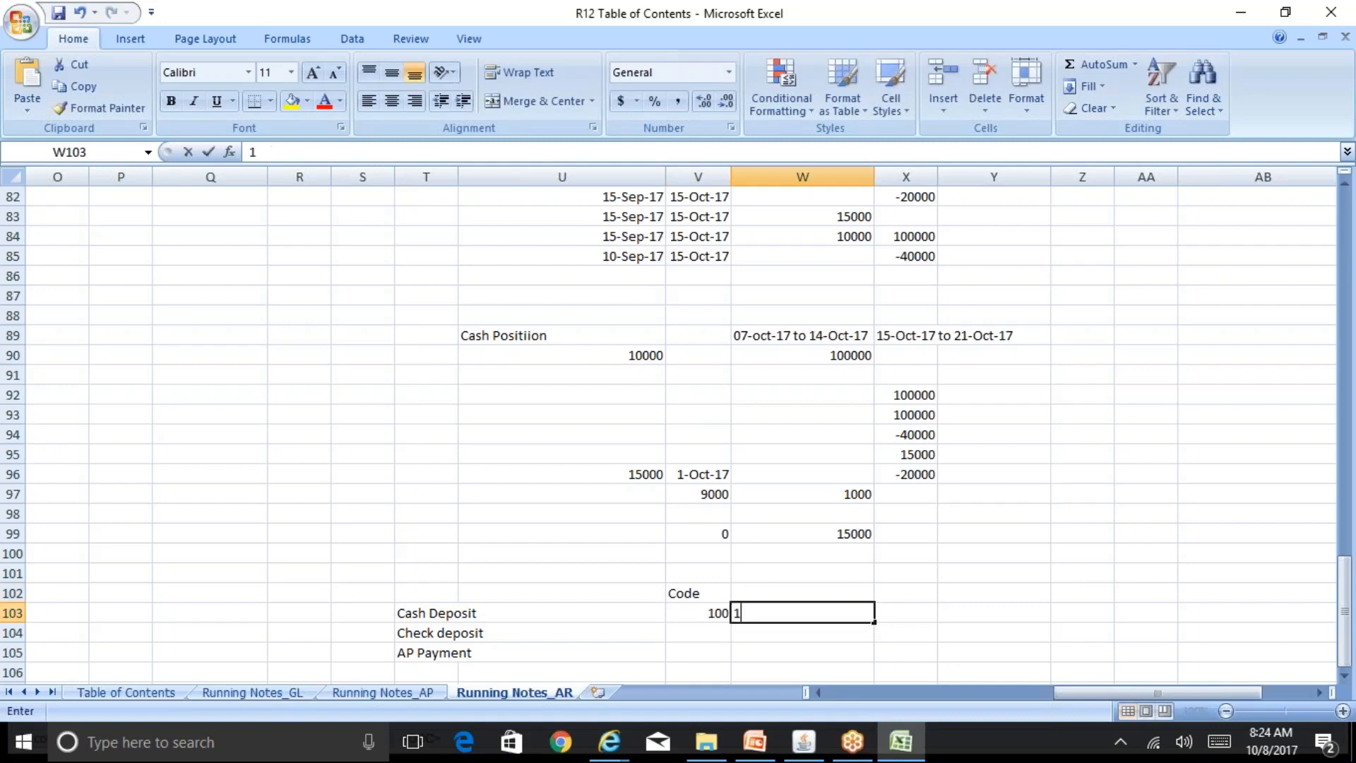
type("5000")
key("Tab")
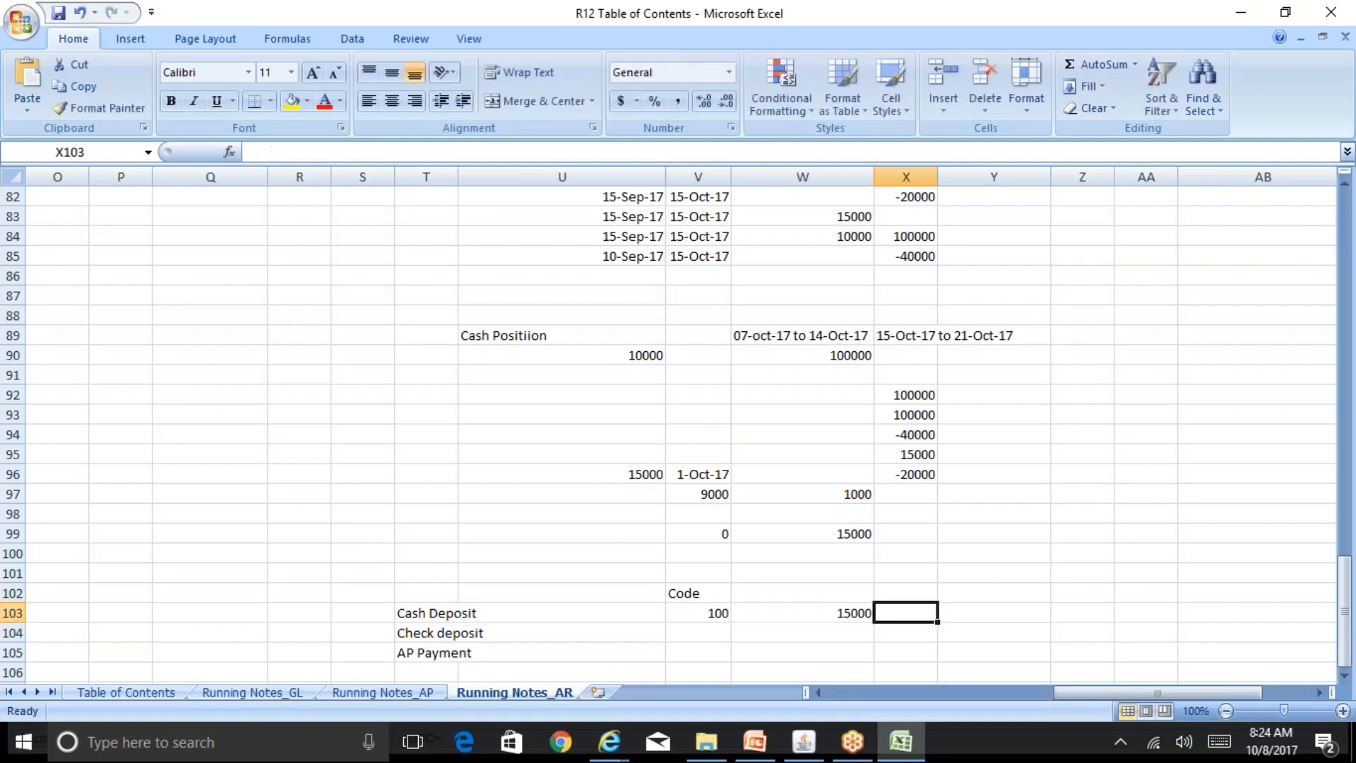
type("Check")
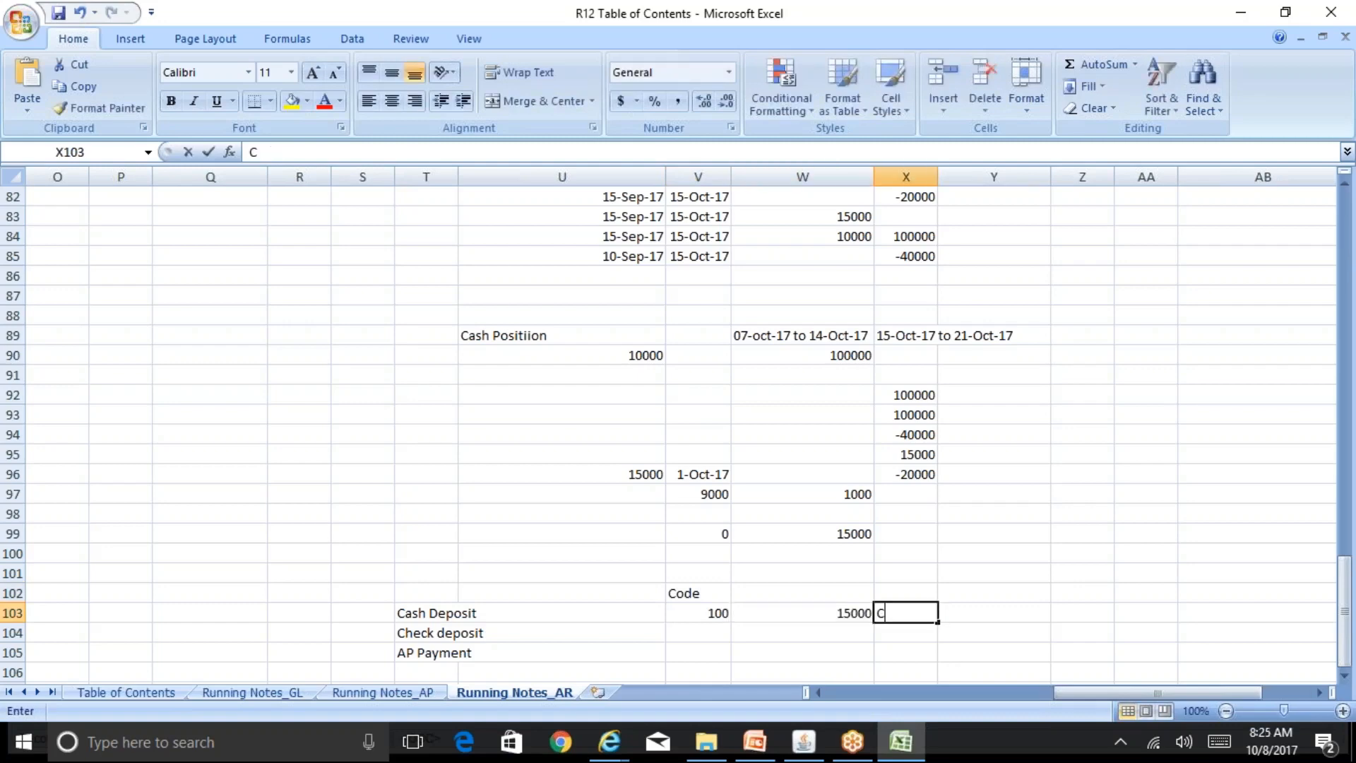
key("Return")
Step: Fill the Check deposit row with code 100, amount 20000 and Cash in columns V to X
key("Left")
key("Left")
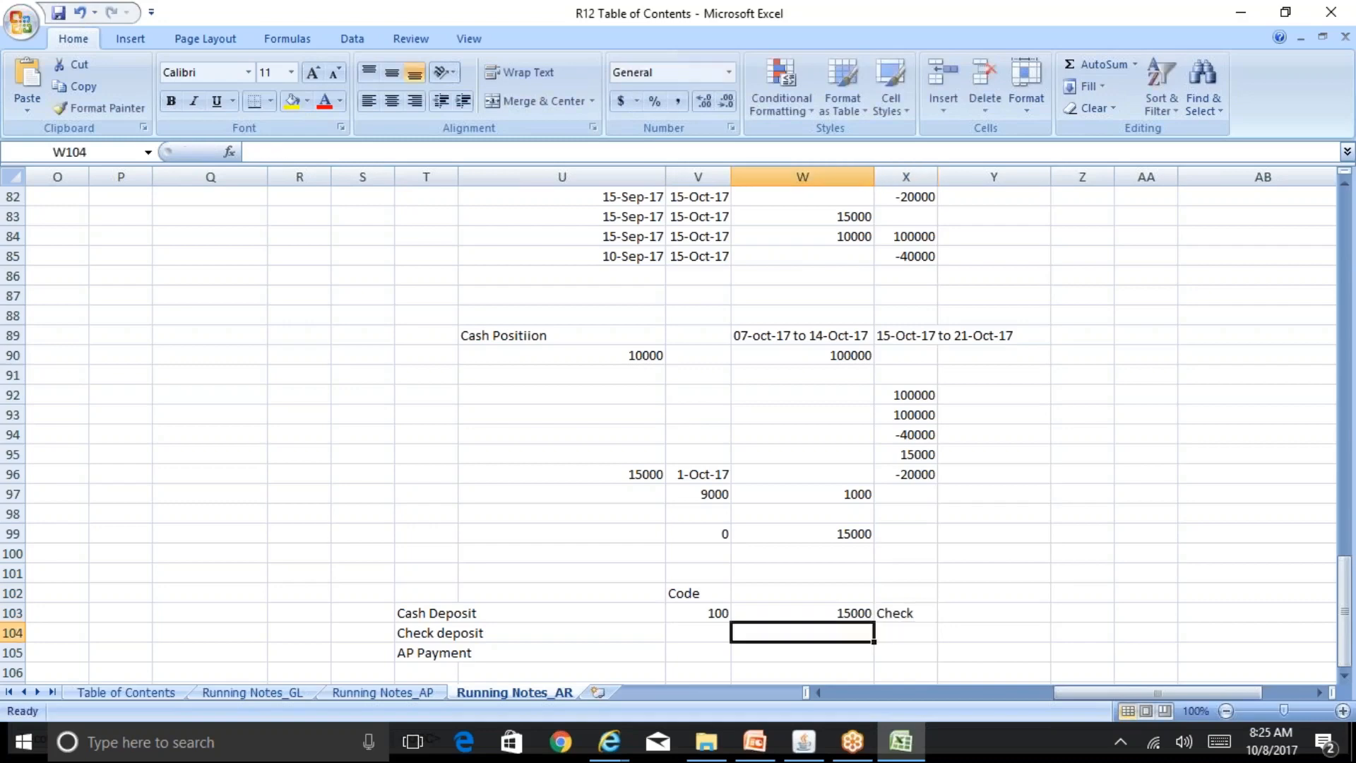
type("100")
key("Tab")
type("20000")
key("Tab")
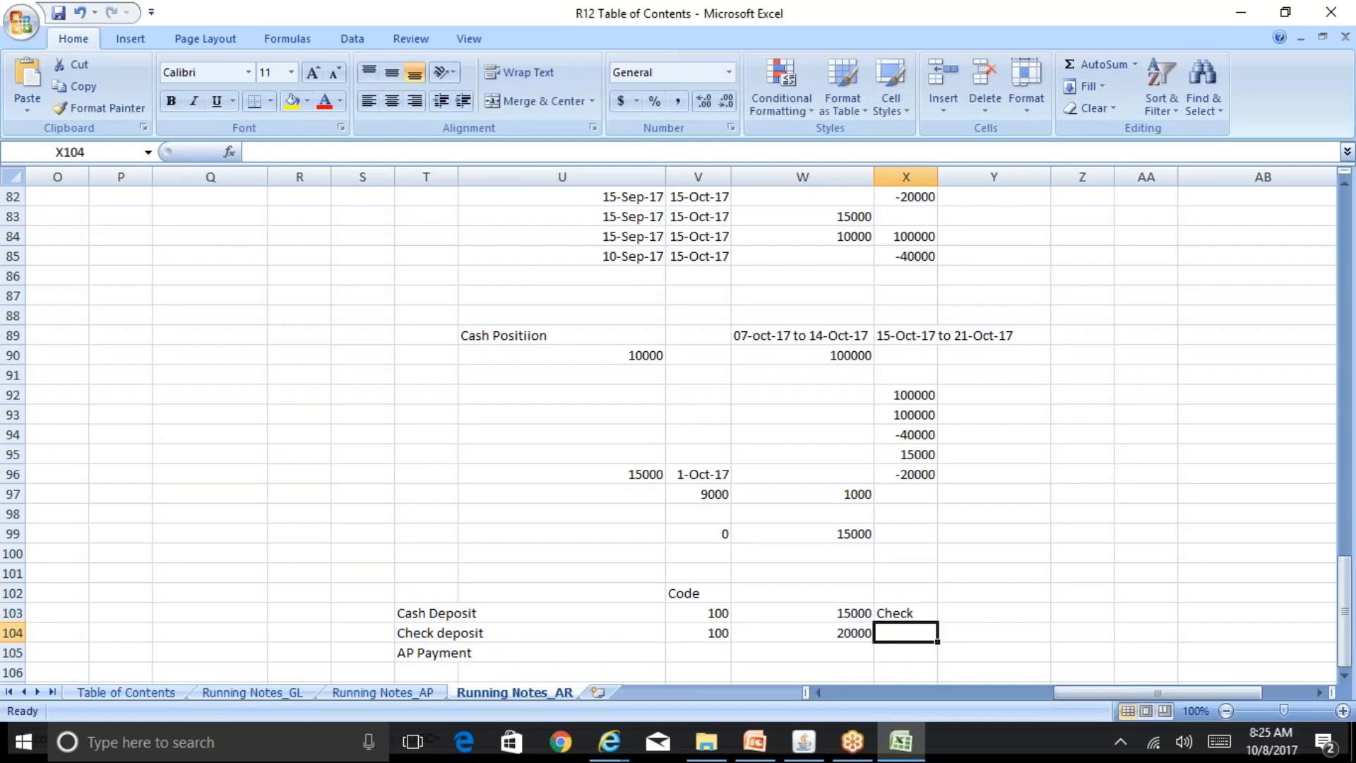
type("Cash")
key("Return")
Step: Fill the AP Payment row with code 101, amount -14000 and Check issued in columns V to X
key("Left")
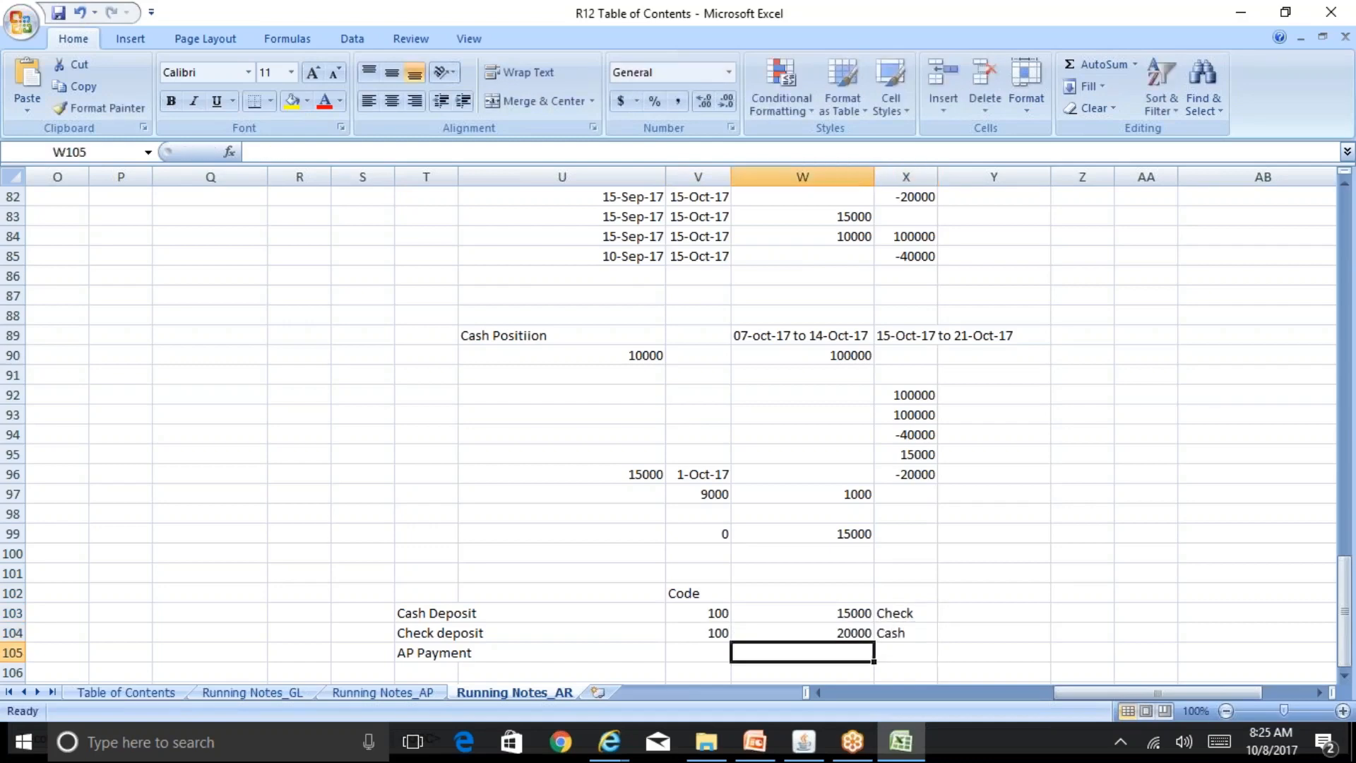
key("Left")
type("101")
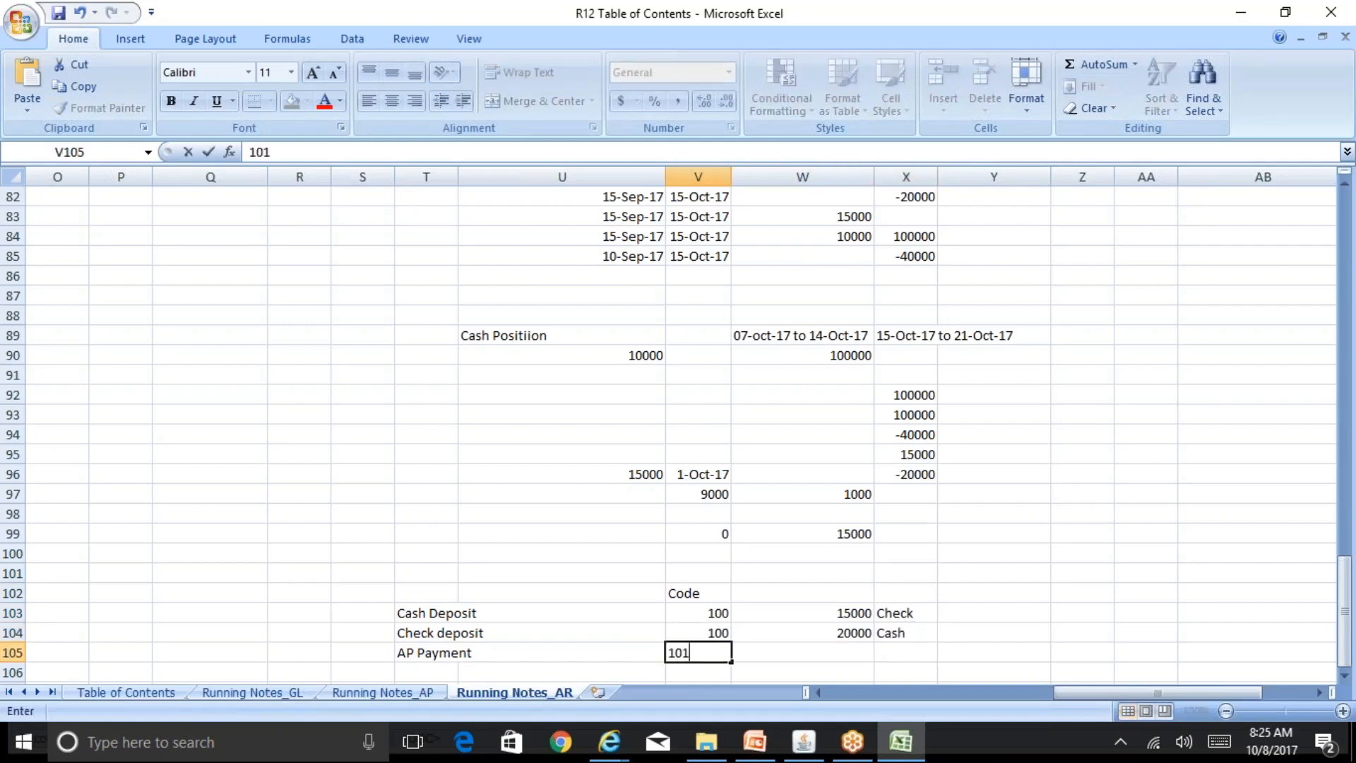
key("Tab")
type("-")
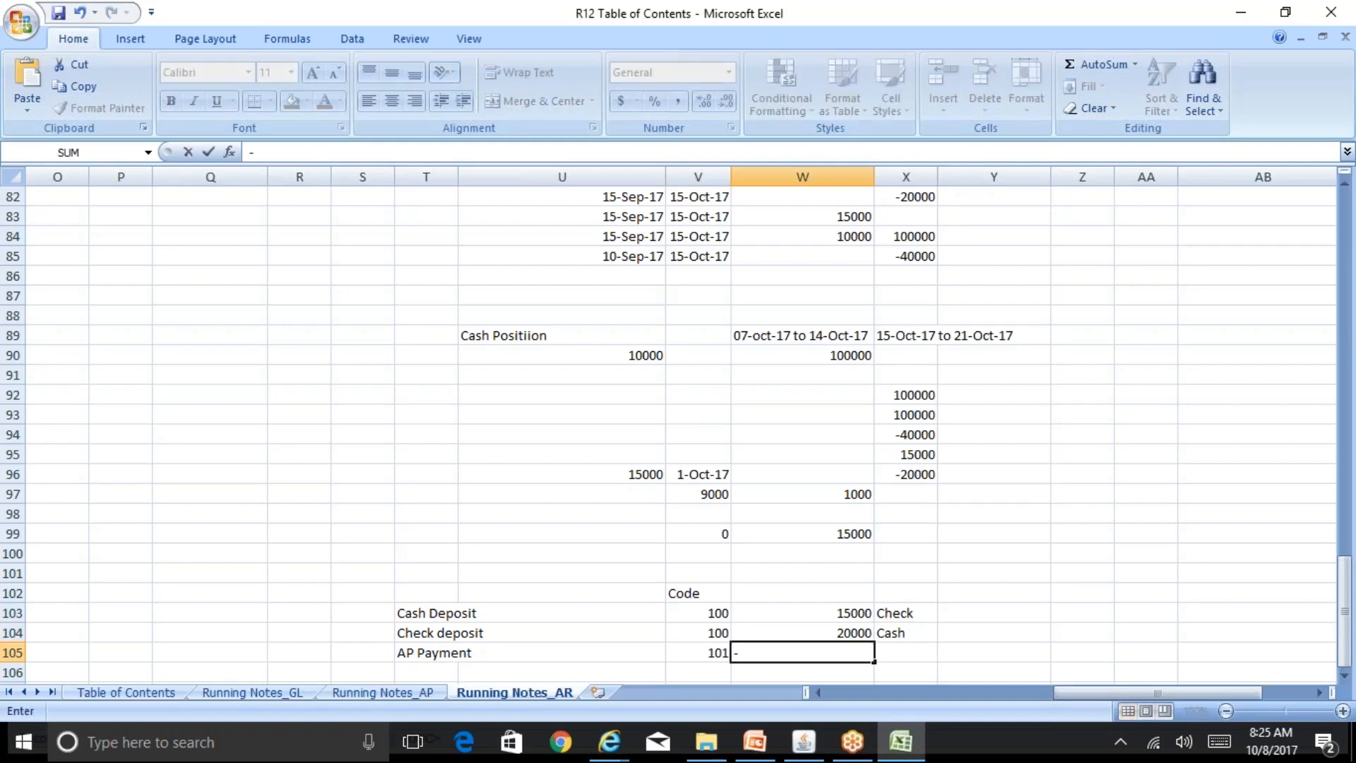
type("14000")
key("Tab")
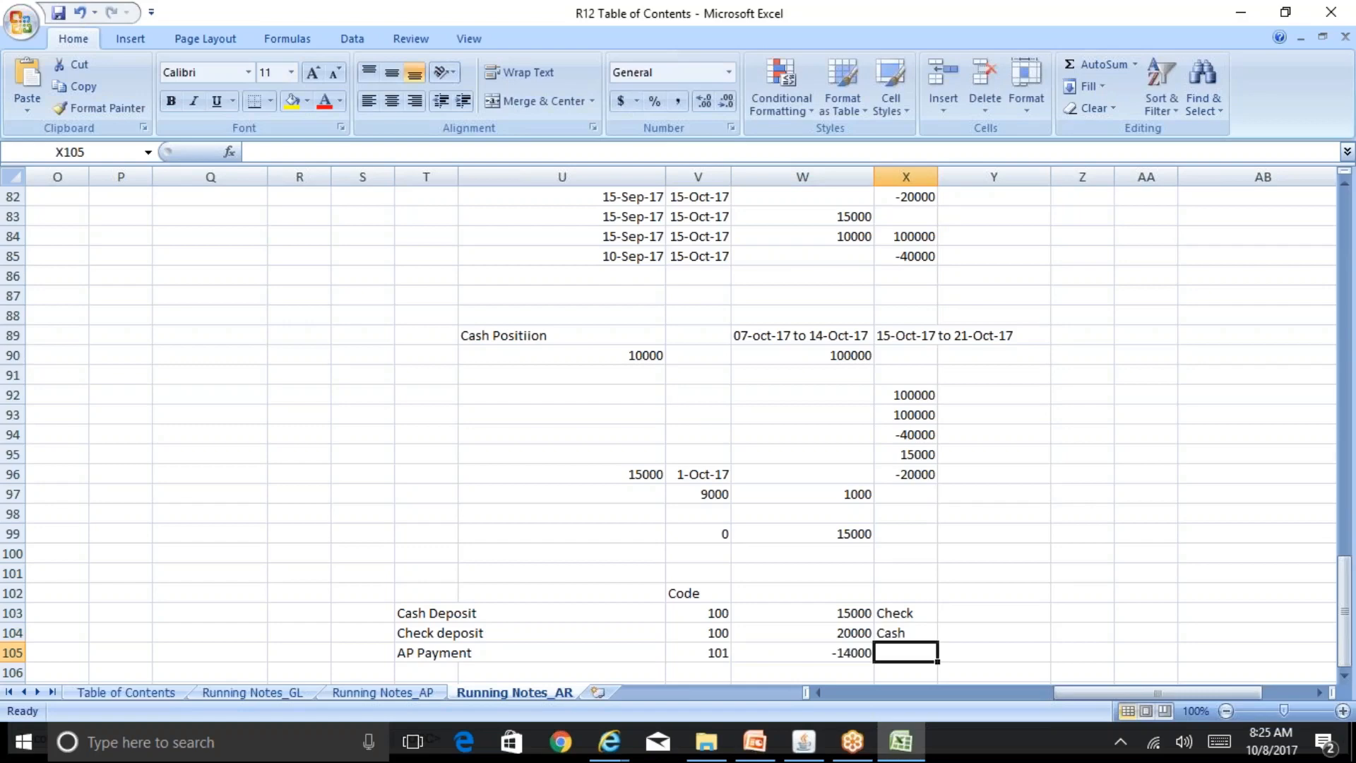
type("Check")
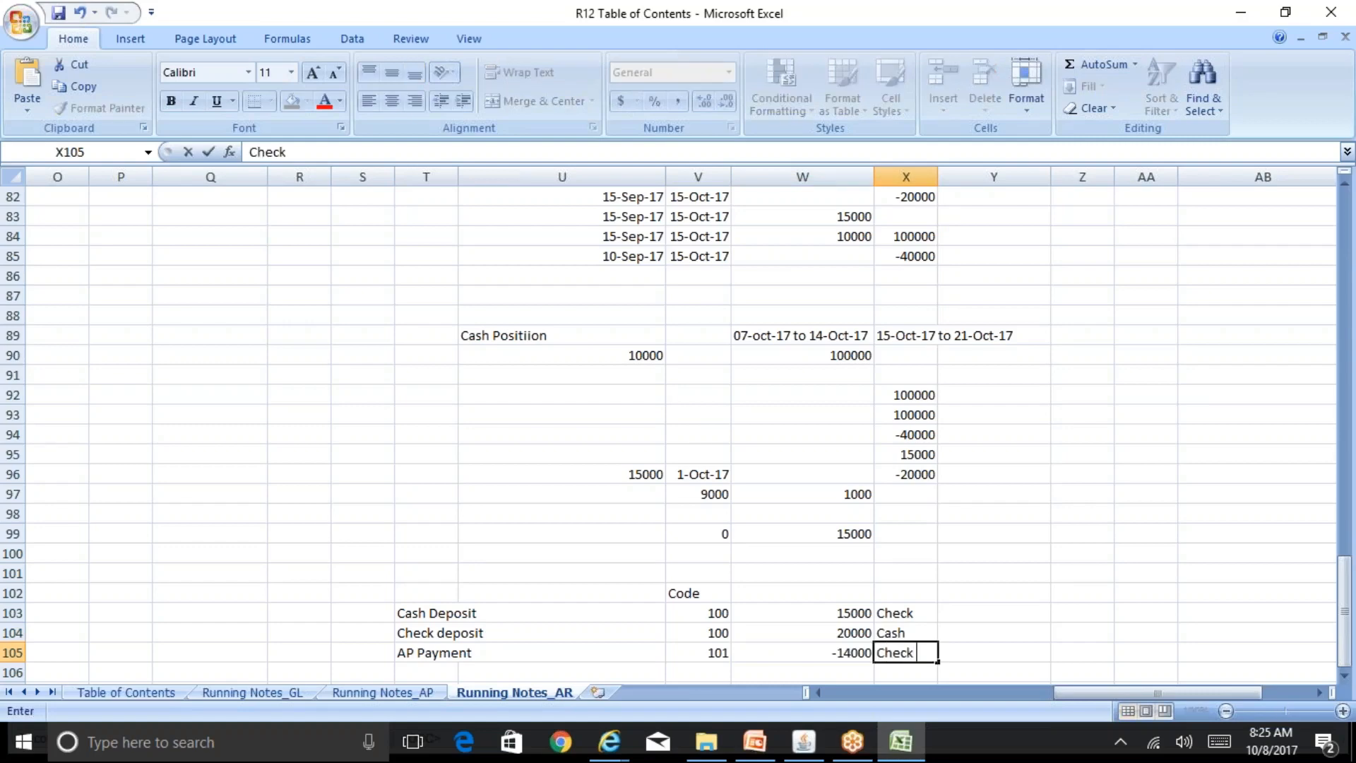
type(" issues")
key("BackSpace")
type("d")
key("Return")
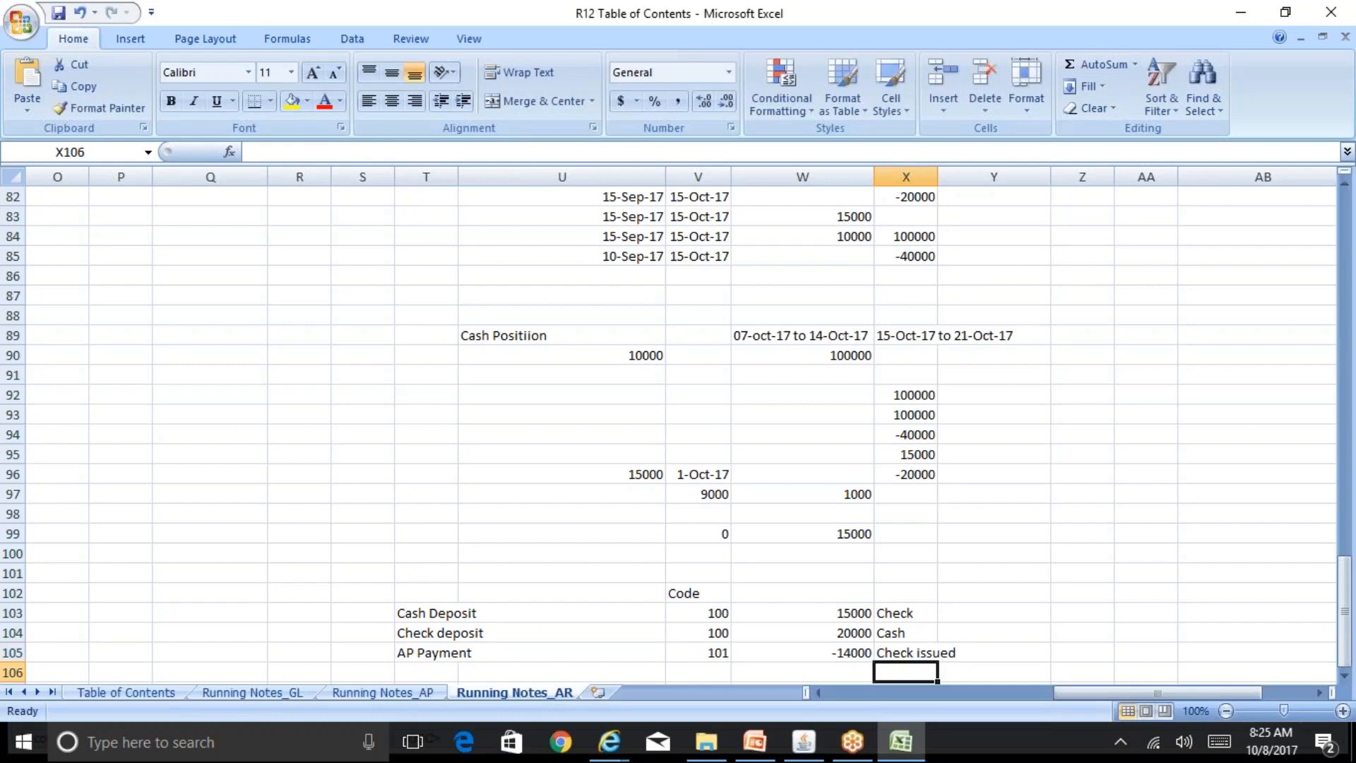
Step: Enter AR Receipt in Y103 and Y104 beside the Check and Cash entries
left_click(908, 611)
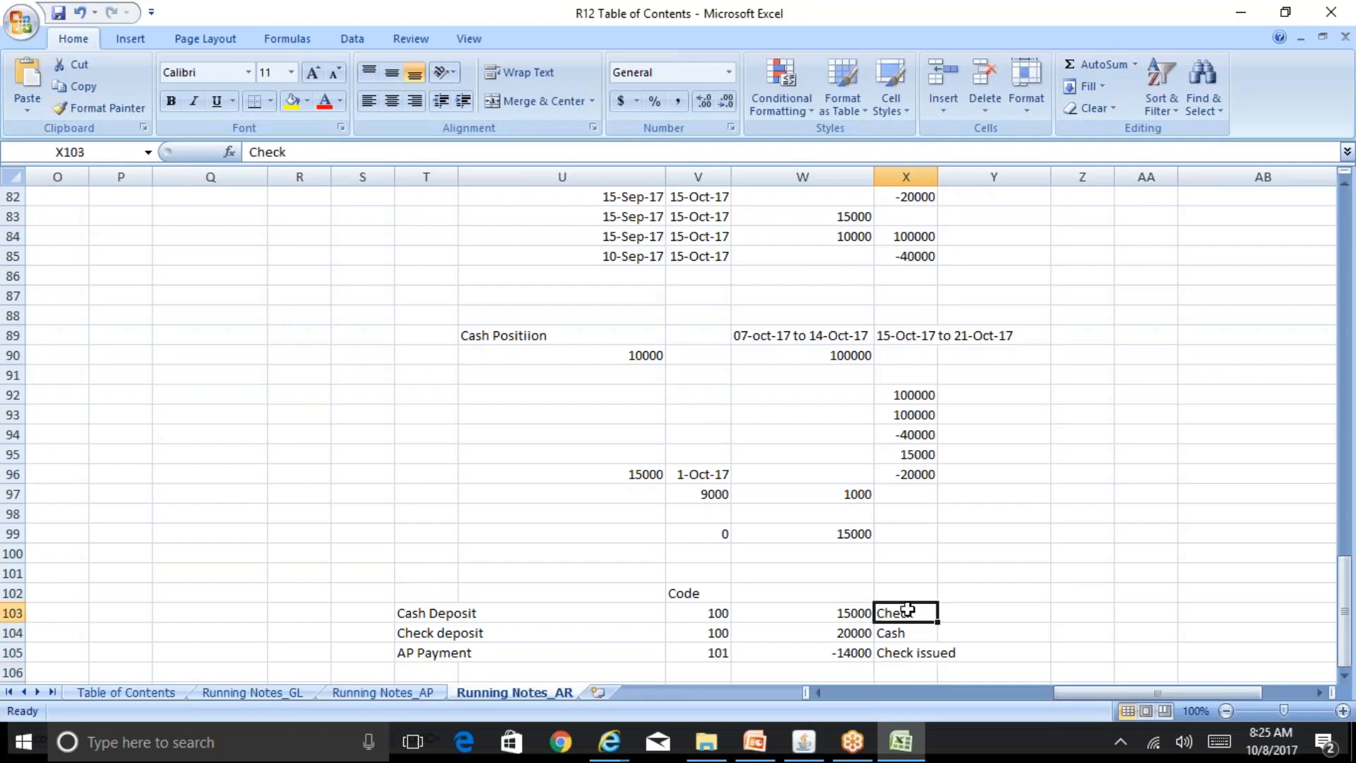
key("Right")
type("AR Receipt")
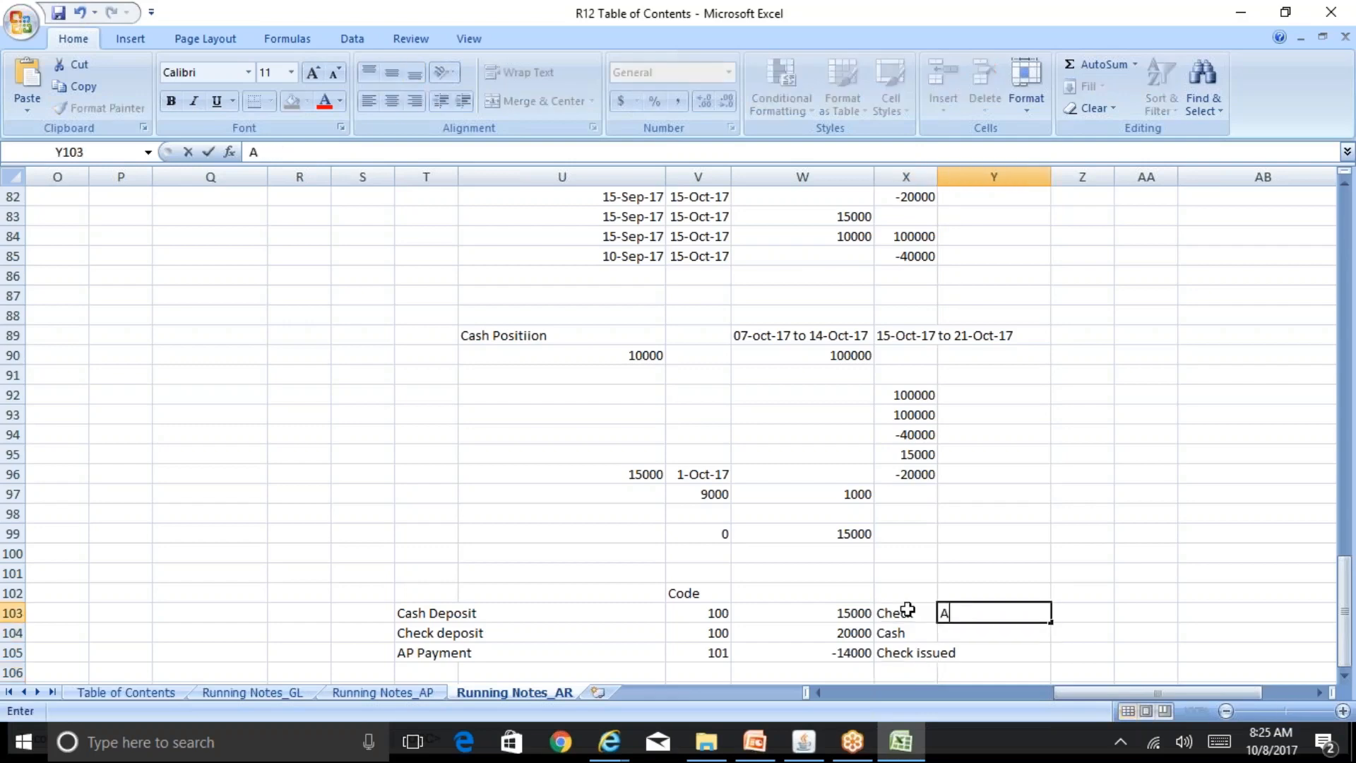
key("Return")
type("AR Receipt")
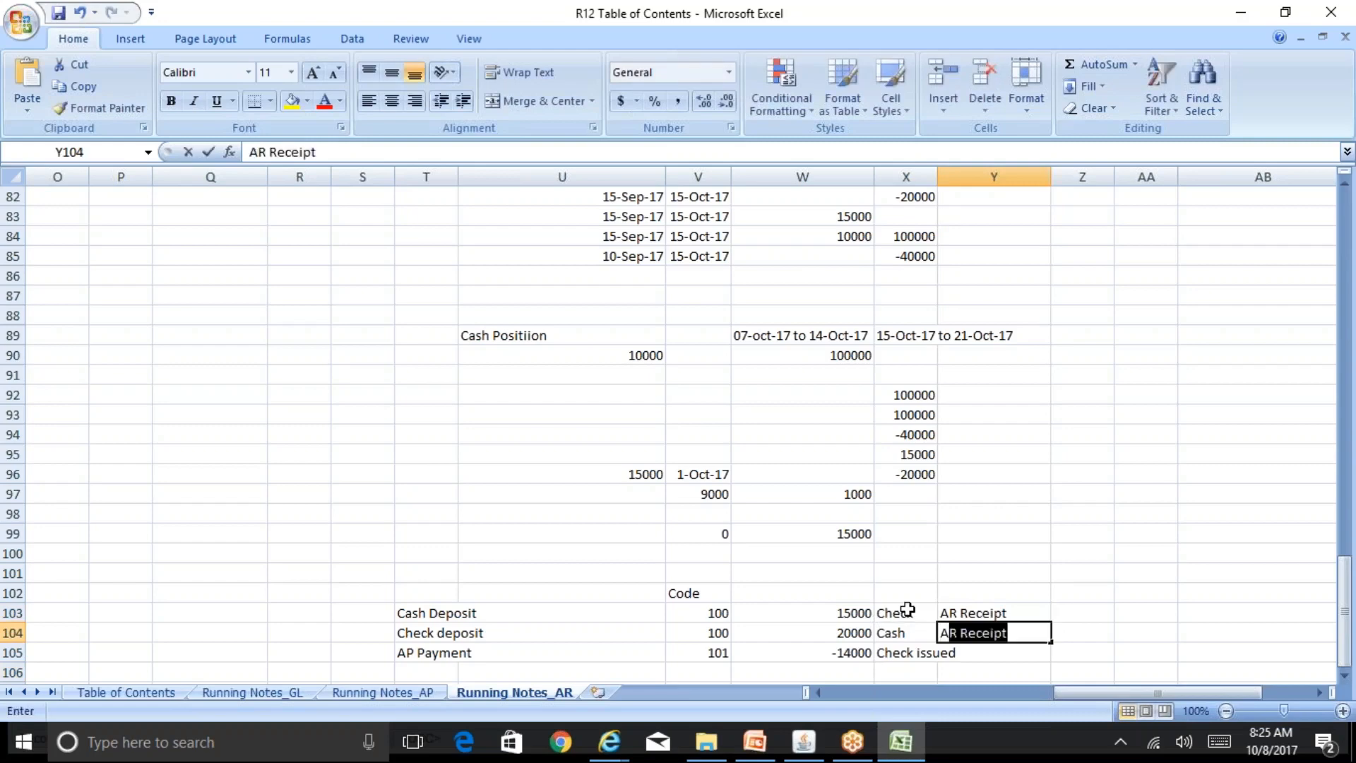
key("Return")
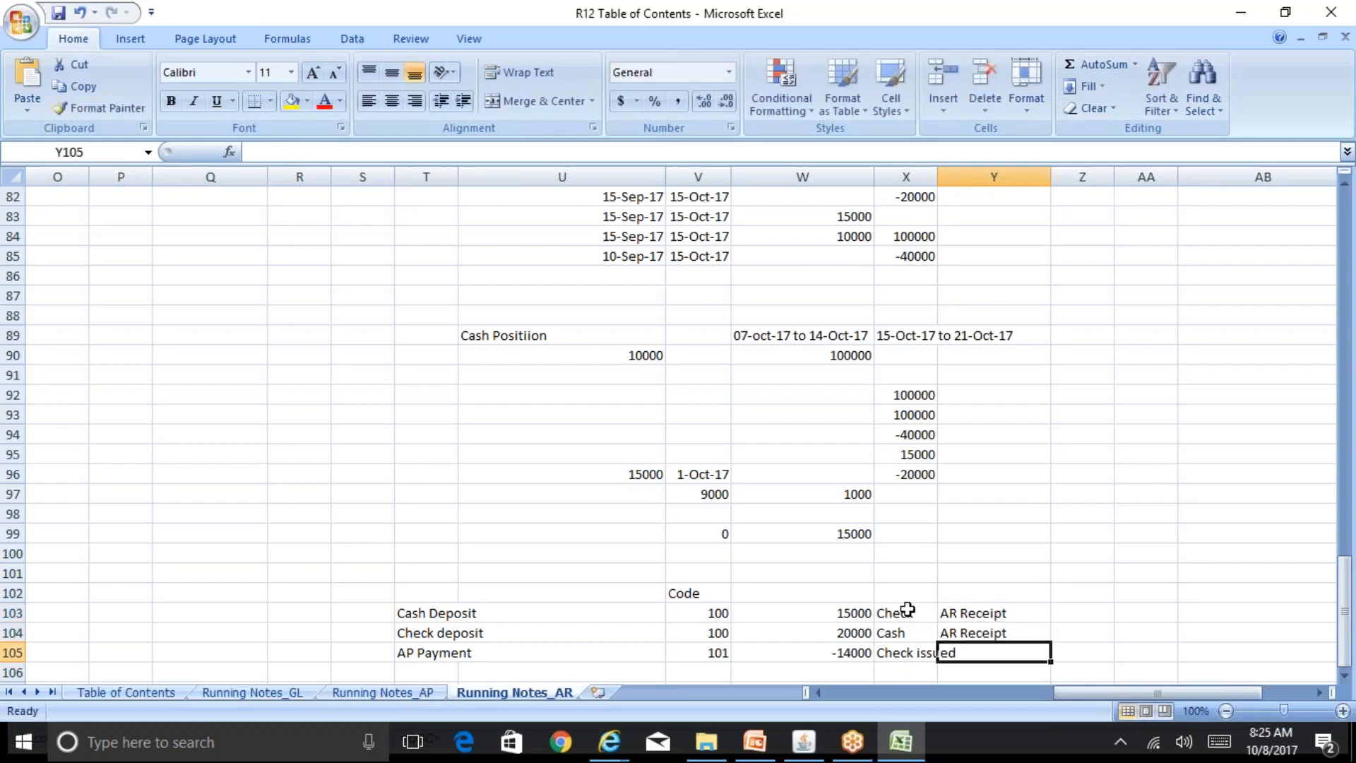
Step: Fit column X to its contents and enter AP Payment in Y105 beside the Check issued entry
double_click(938, 177)
type("AP Payment")
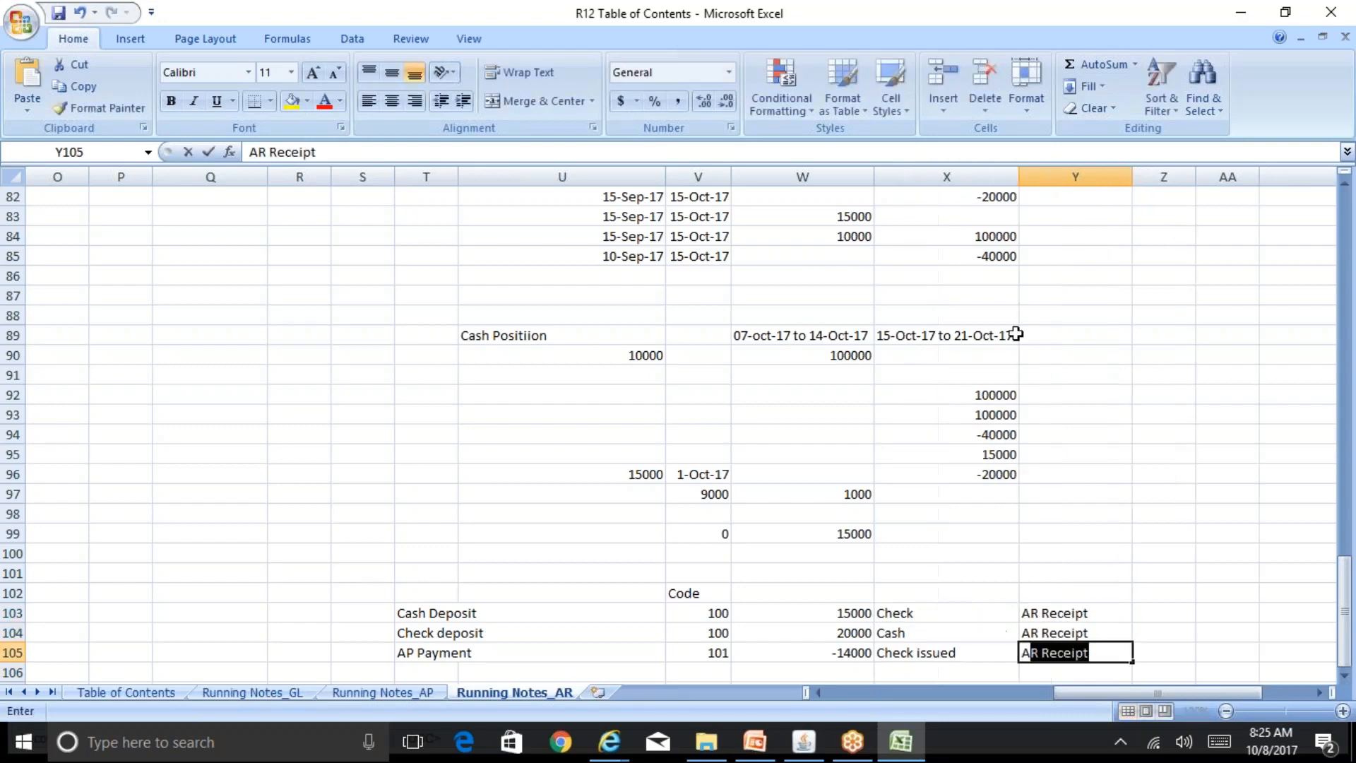
key("Return")
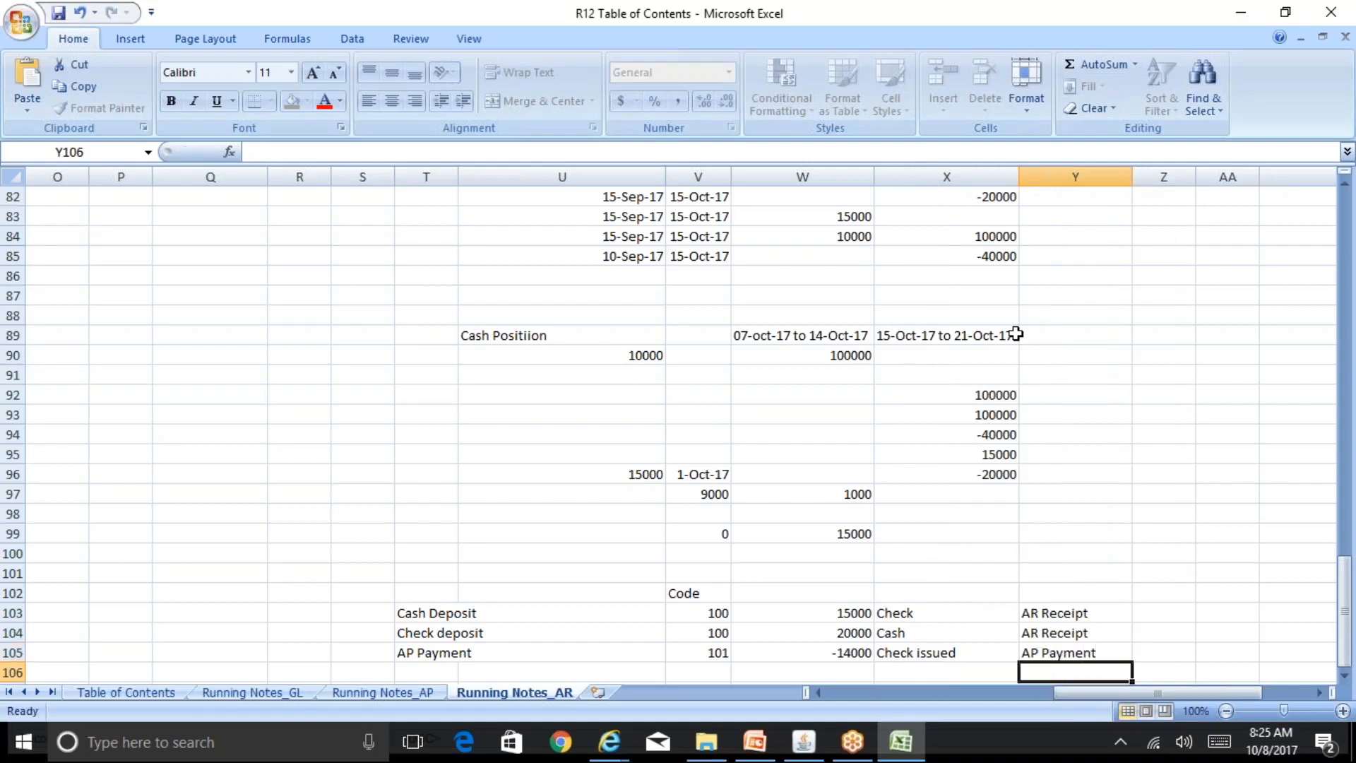
key("Up")
key("Up")
key("Up")
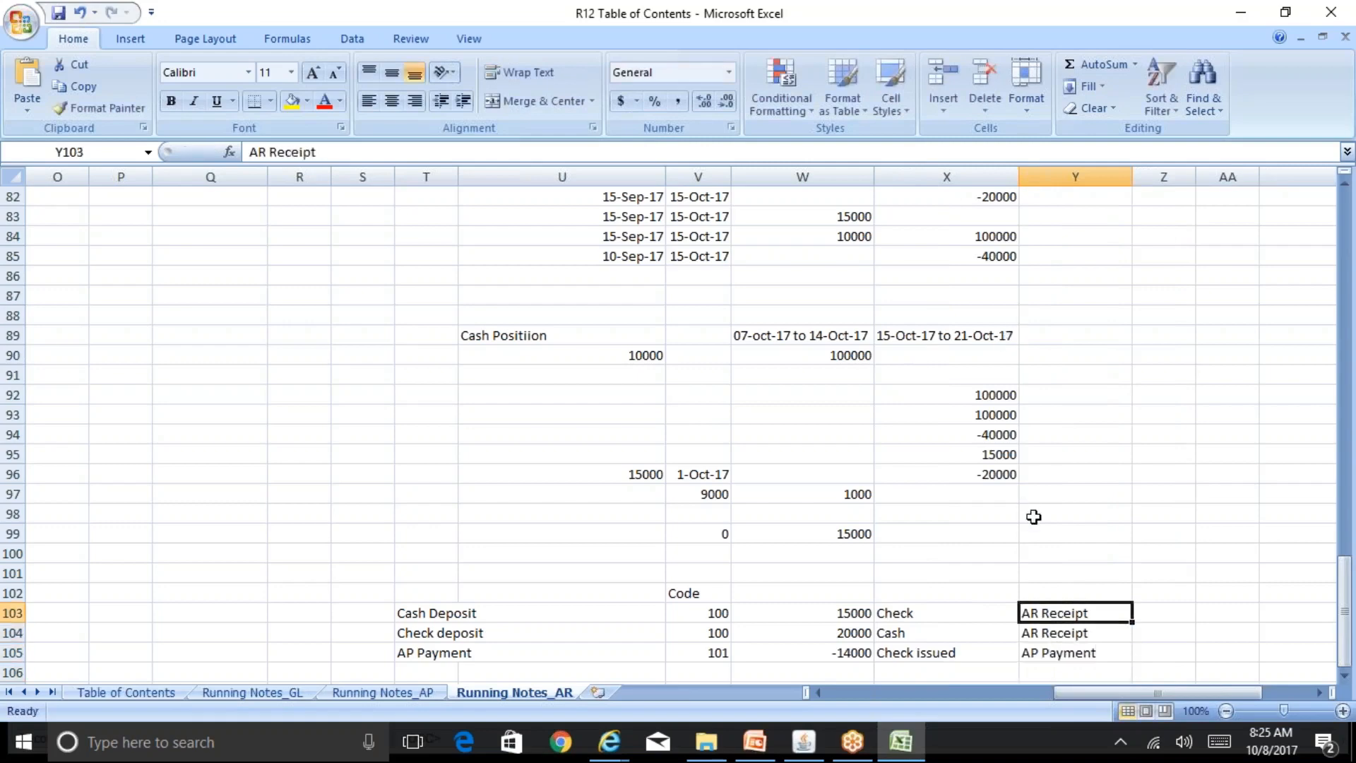
Step: Switch to Oracle Applications and review the type, code and transaction source of the Receipt bank transaction code 100
left_click(804, 742)
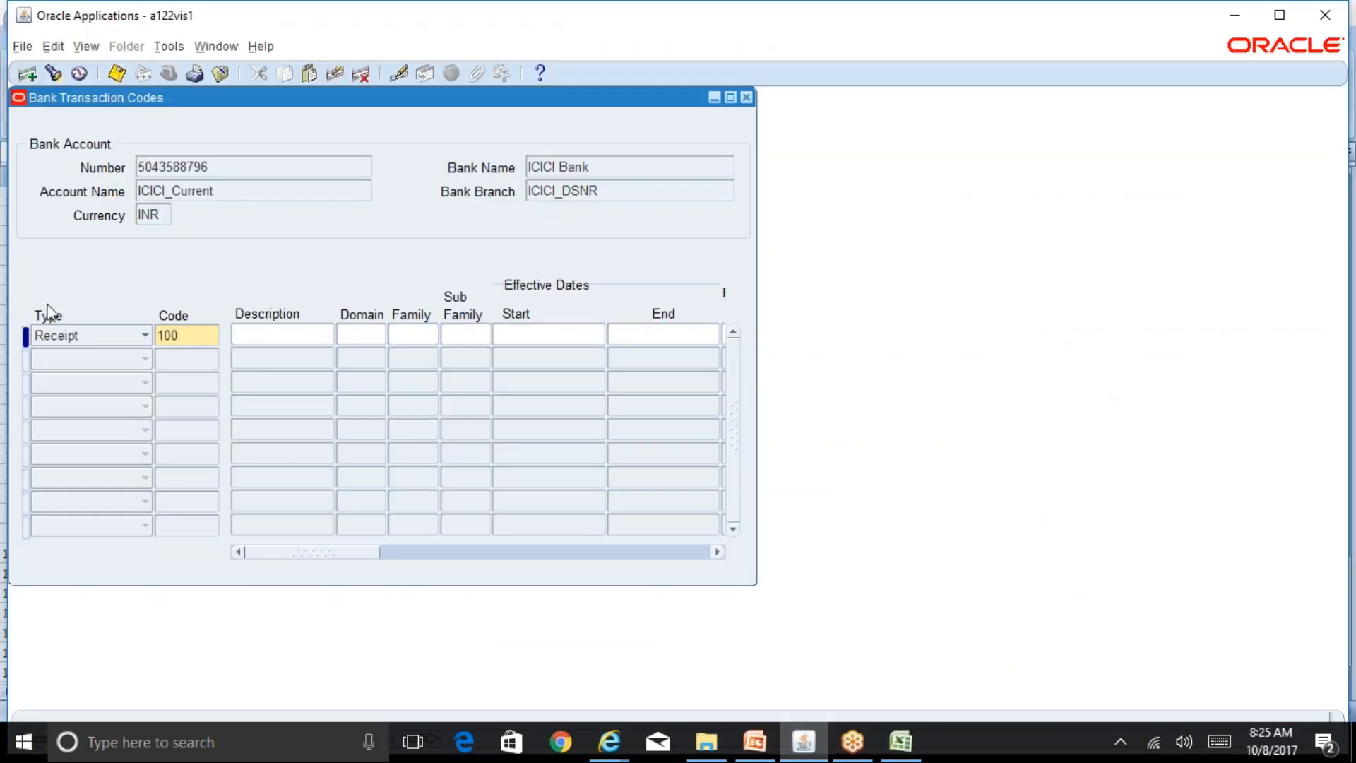
double_click(187, 340)
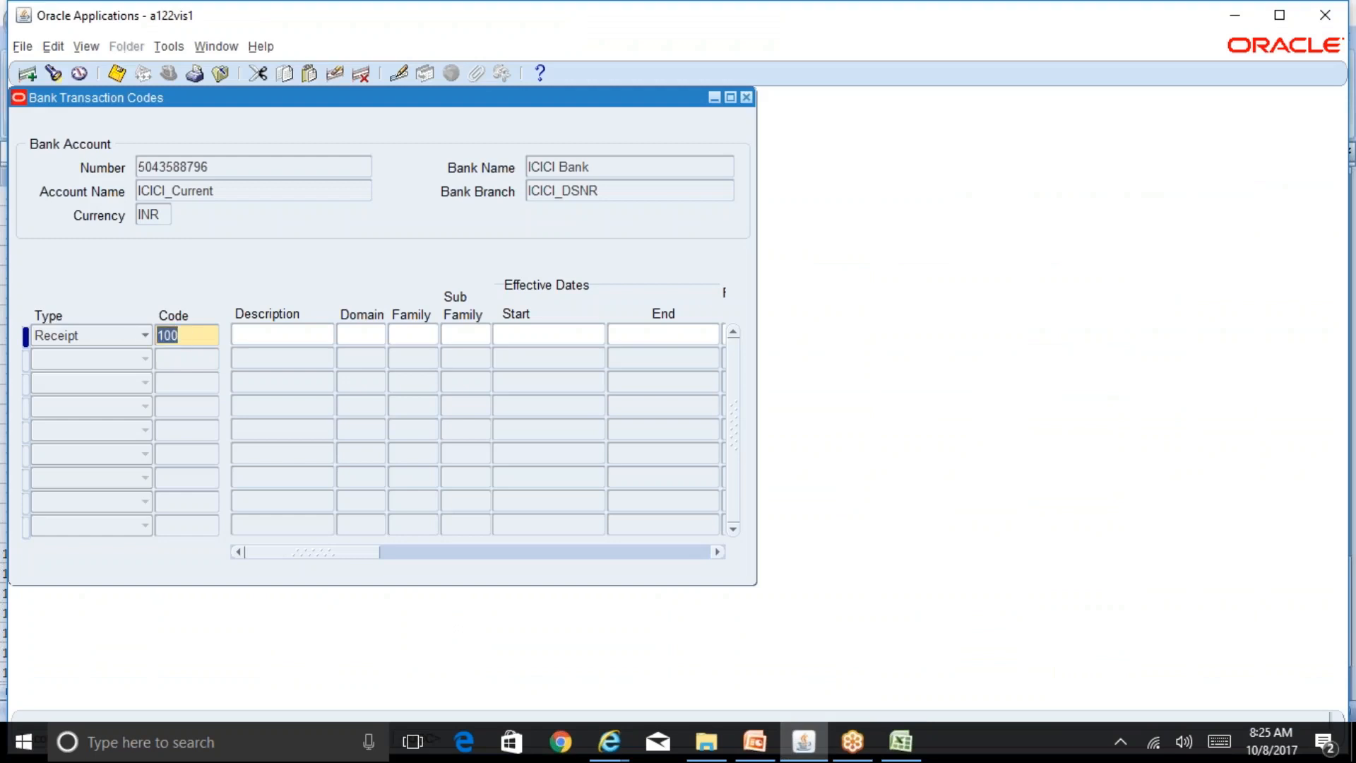
left_click(88, 338)
left_click(88, 337)
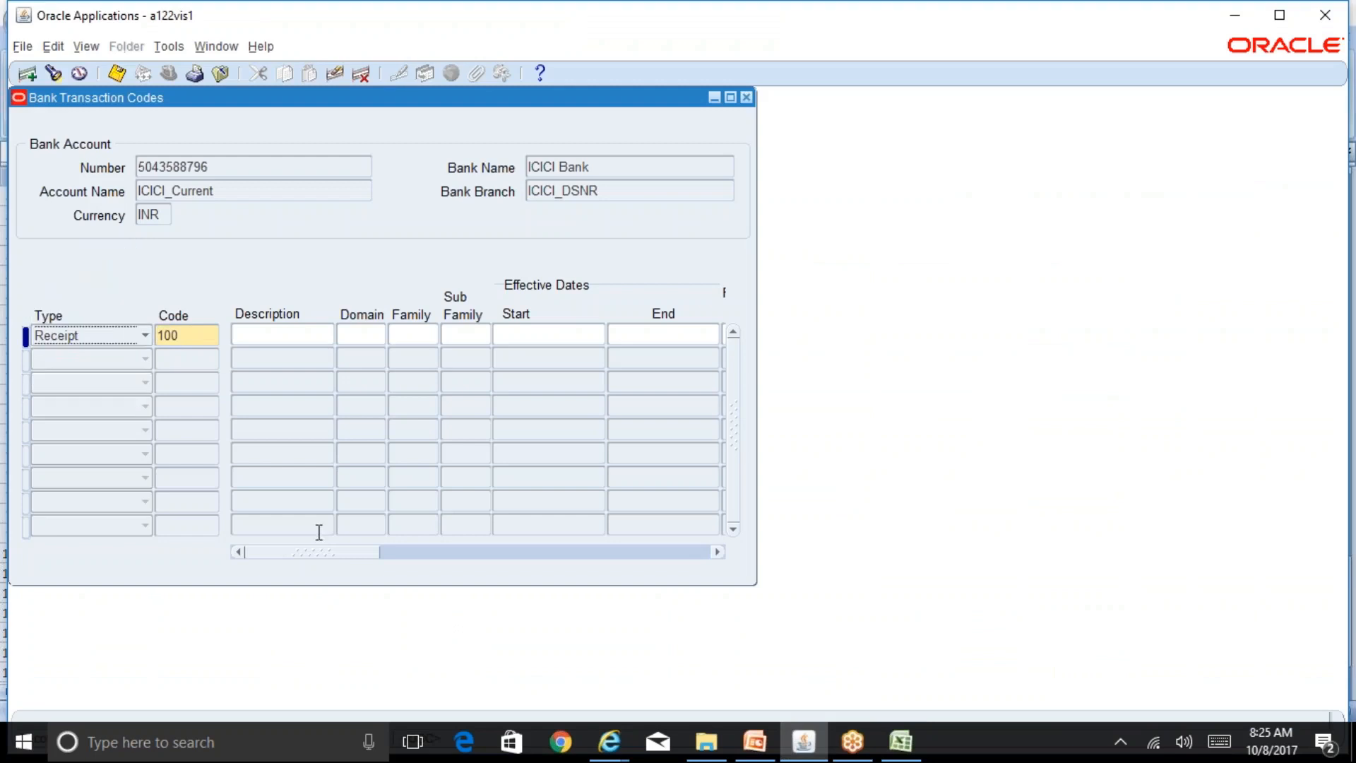
left_click_drag(333, 554, 439, 555)
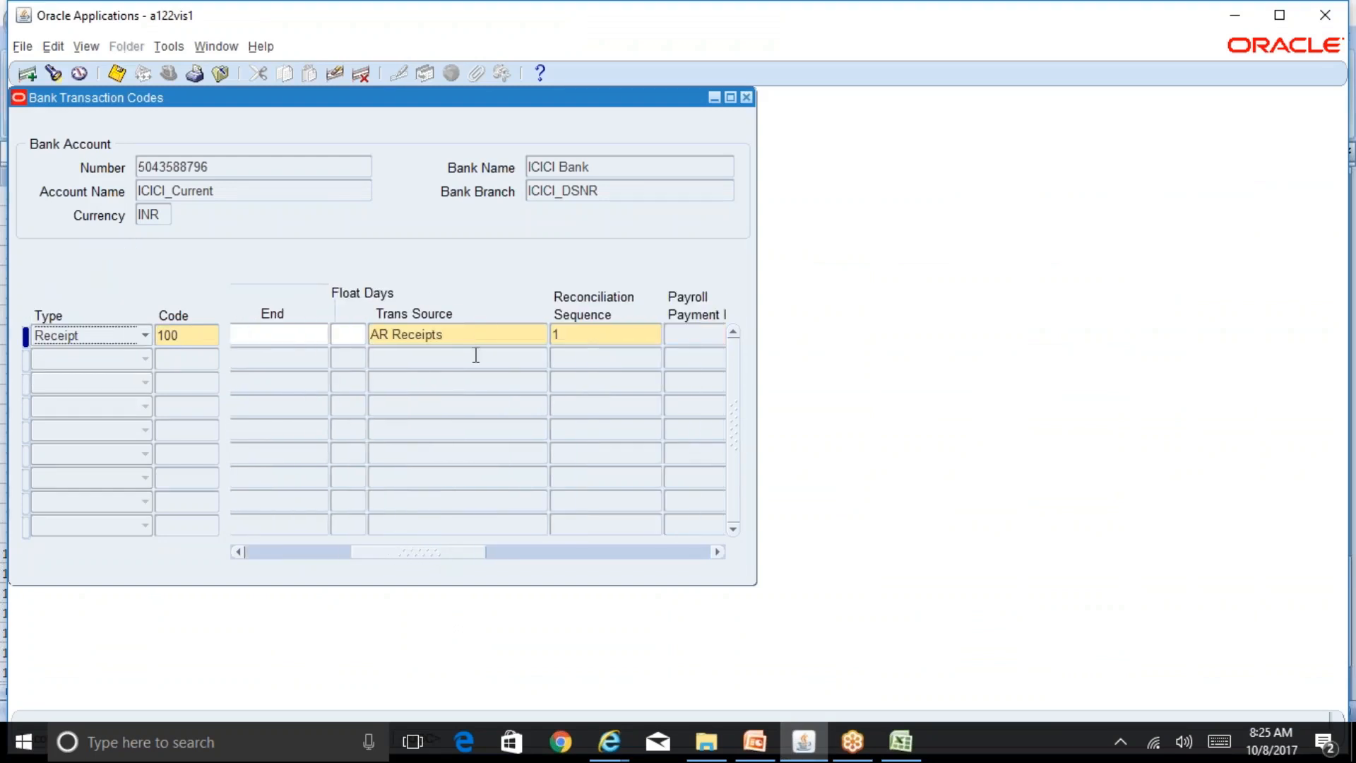
left_click(492, 333)
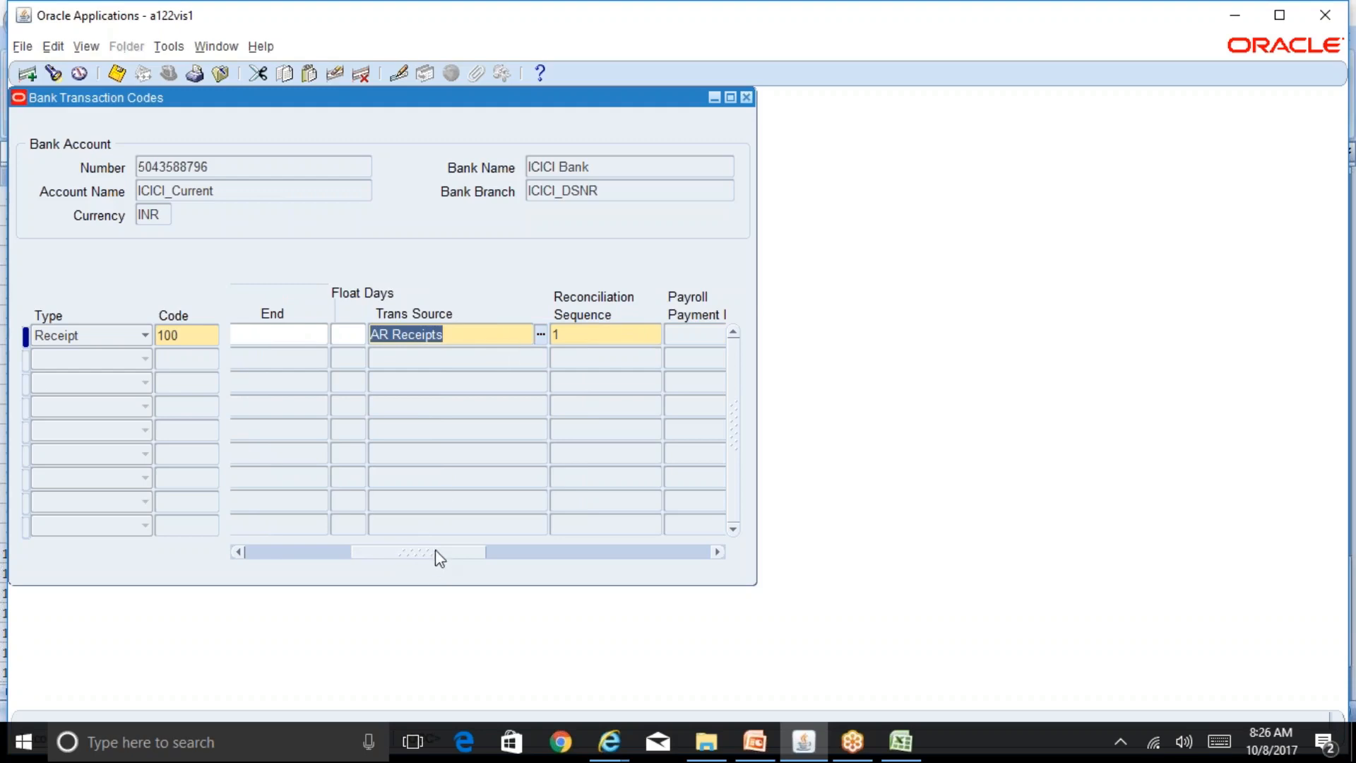
Step: Add a second bank transaction code of type Payment with code 101 for ICICI_Current and save it
left_click_drag(436, 550, 306, 551)
left_click(185, 357)
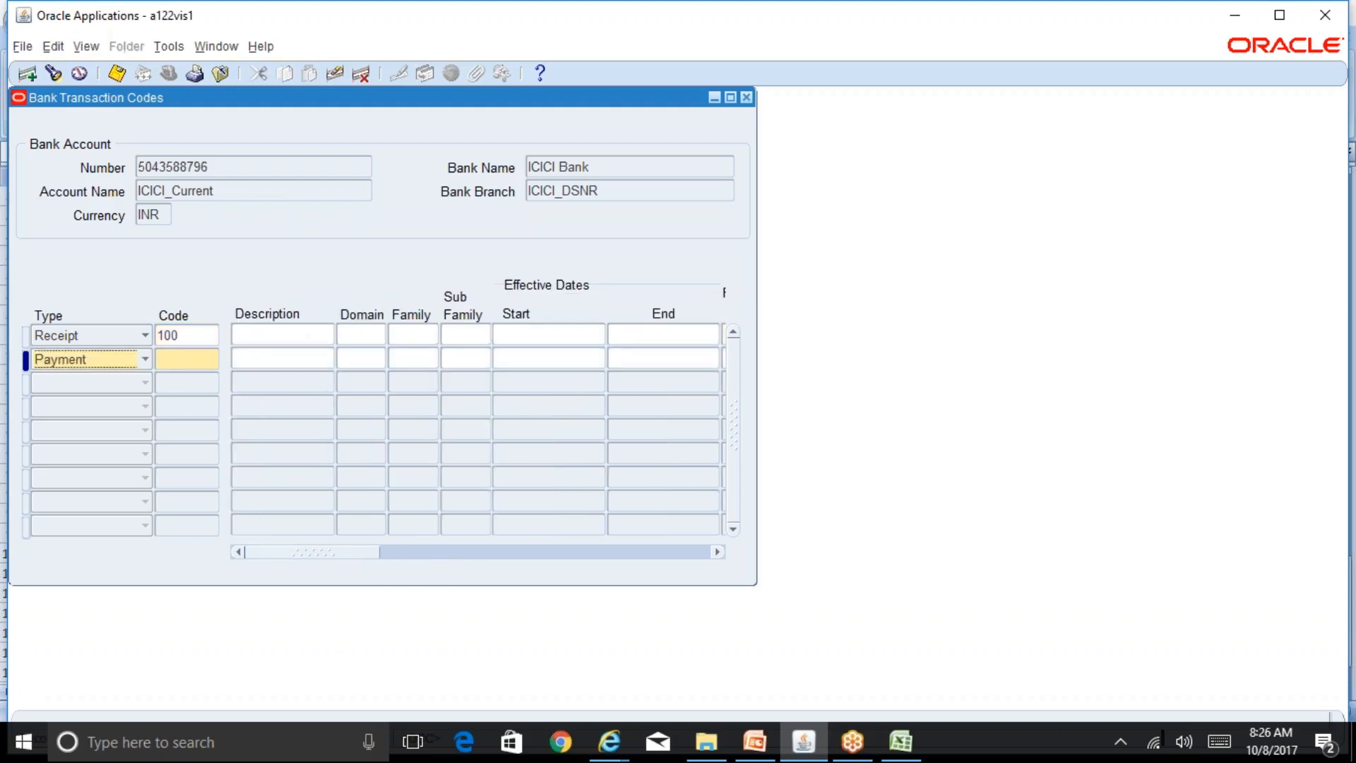
type("101")
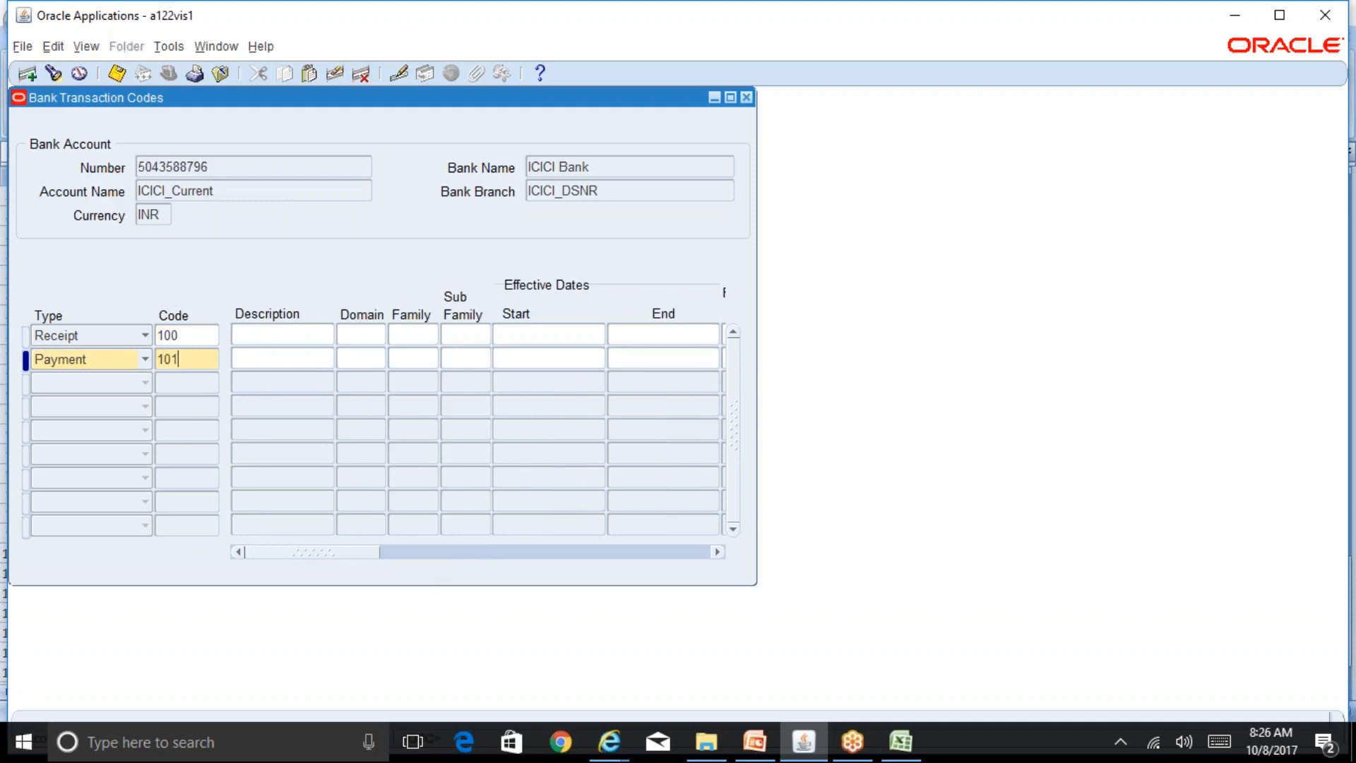
left_click(145, 360)
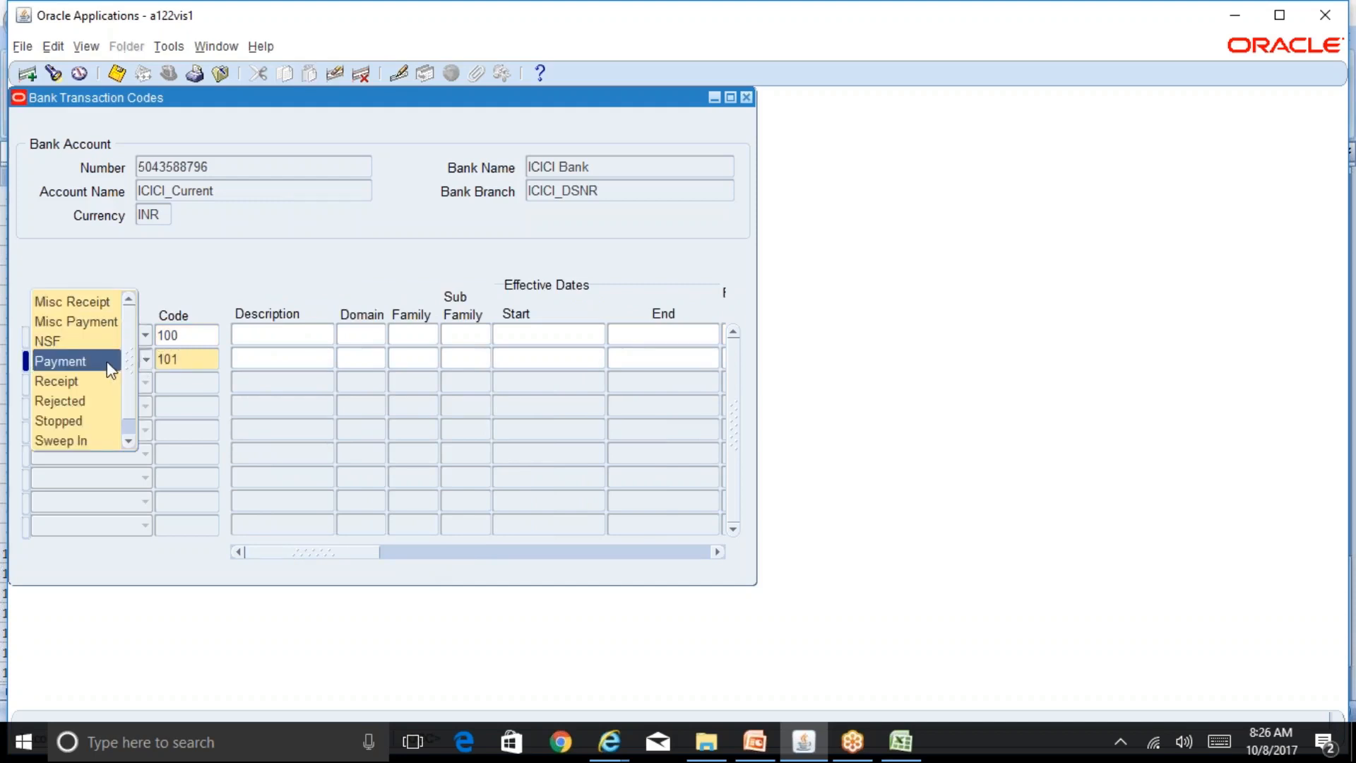
left_click(109, 360)
double_click(180, 359)
left_click_drag(367, 552, 267, 551)
left_click(611, 360)
double_click(611, 360)
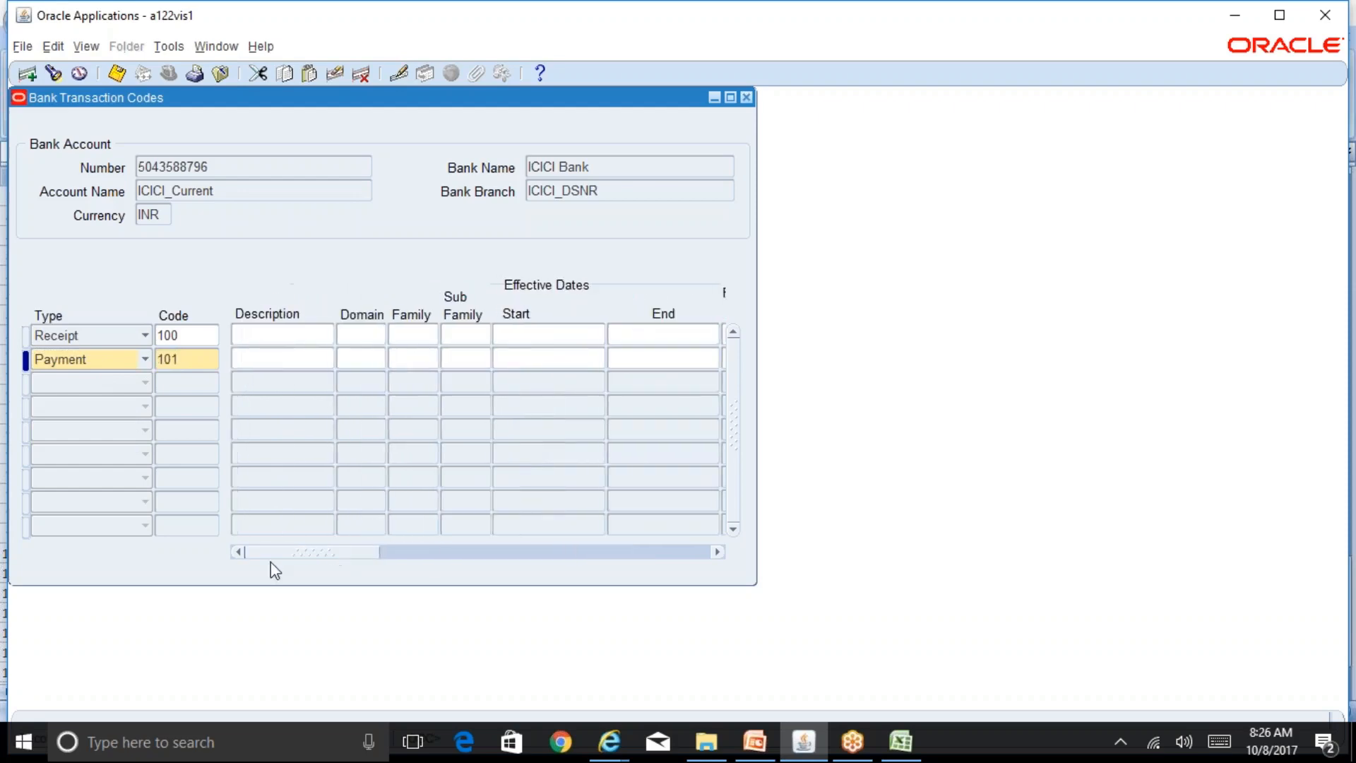
left_click(195, 337)
left_click(117, 73)
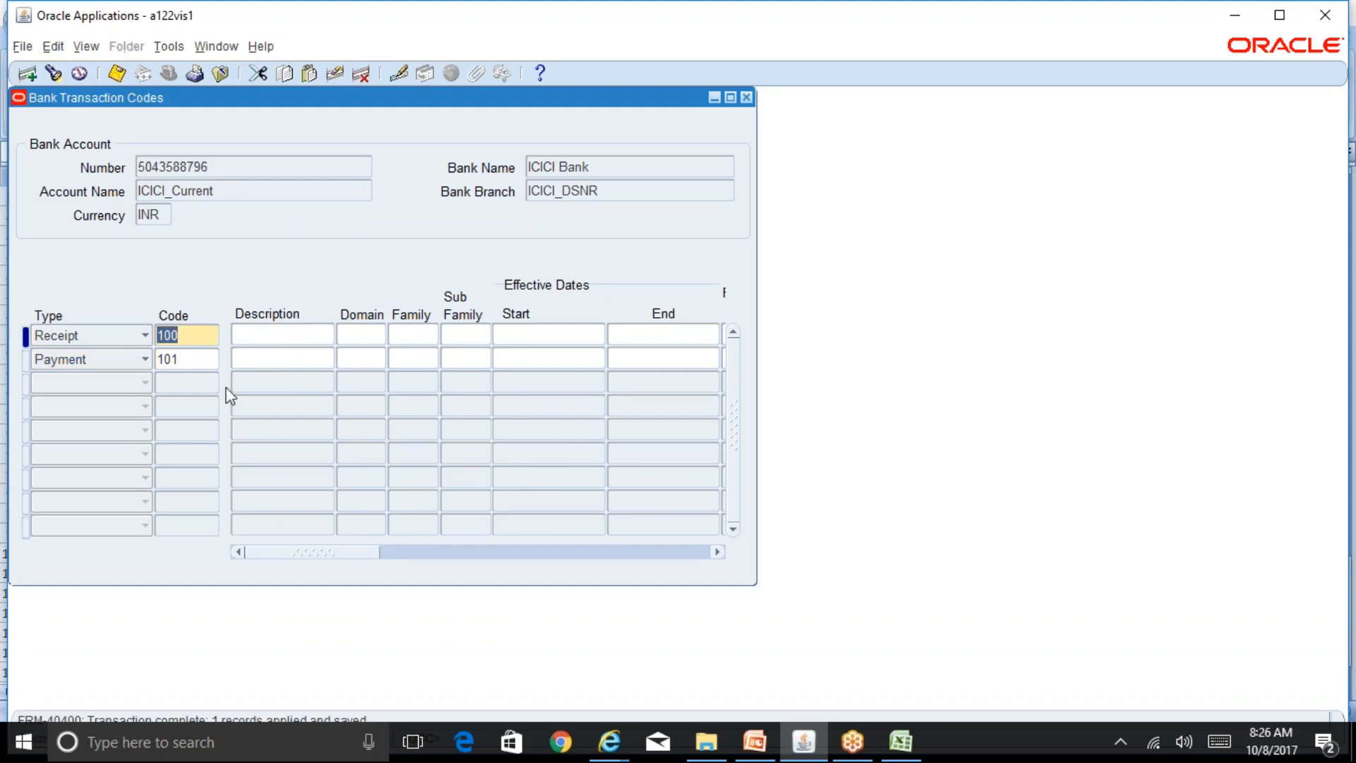
Step: Close the transaction codes form and find the ICICI_Current statements in Enter/Reconcile Bank Statements
left_click(746, 97)
double_click(448, 230)
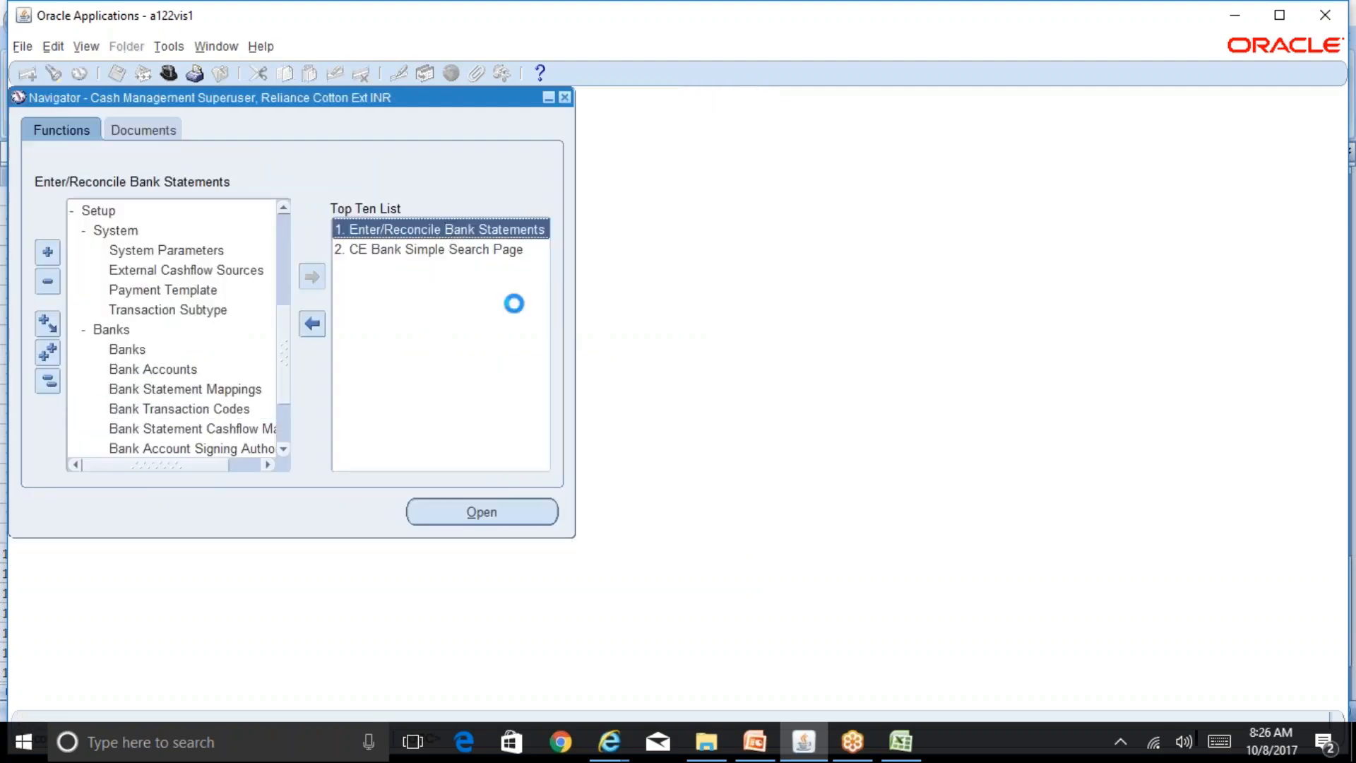
type("5%")
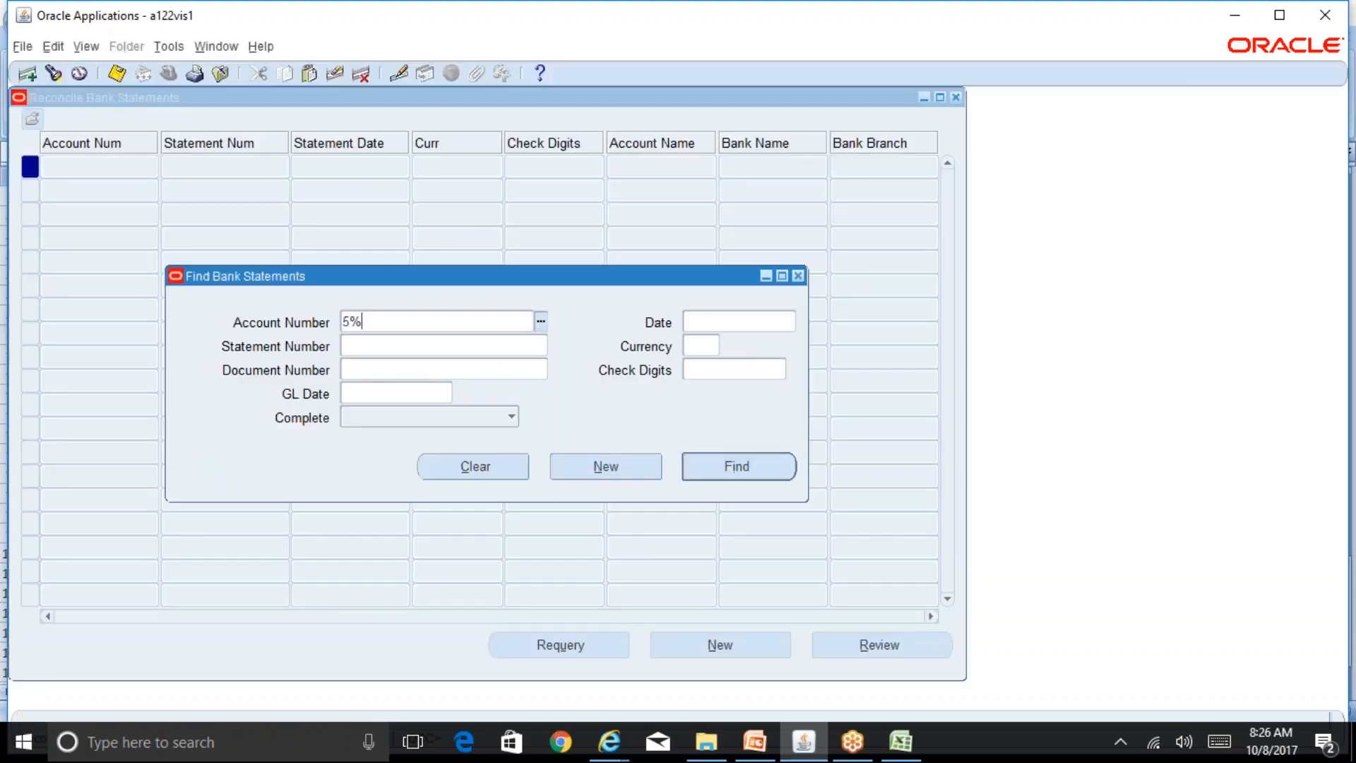
key("Tab")
key("Down")
key("Down")
key("Return")
key("Return")
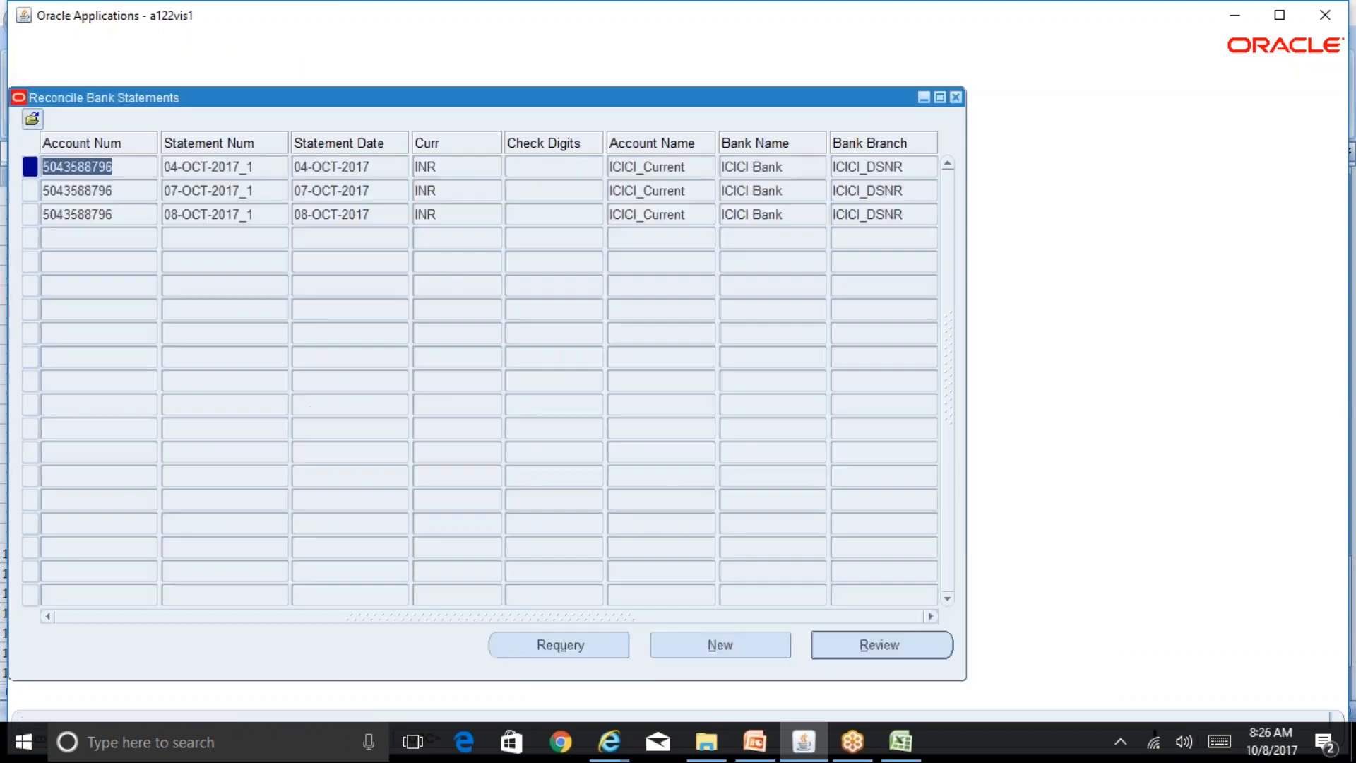
Step: Open the lines of the bank statement 08-OCT-2017_1 for review
left_click(357, 212)
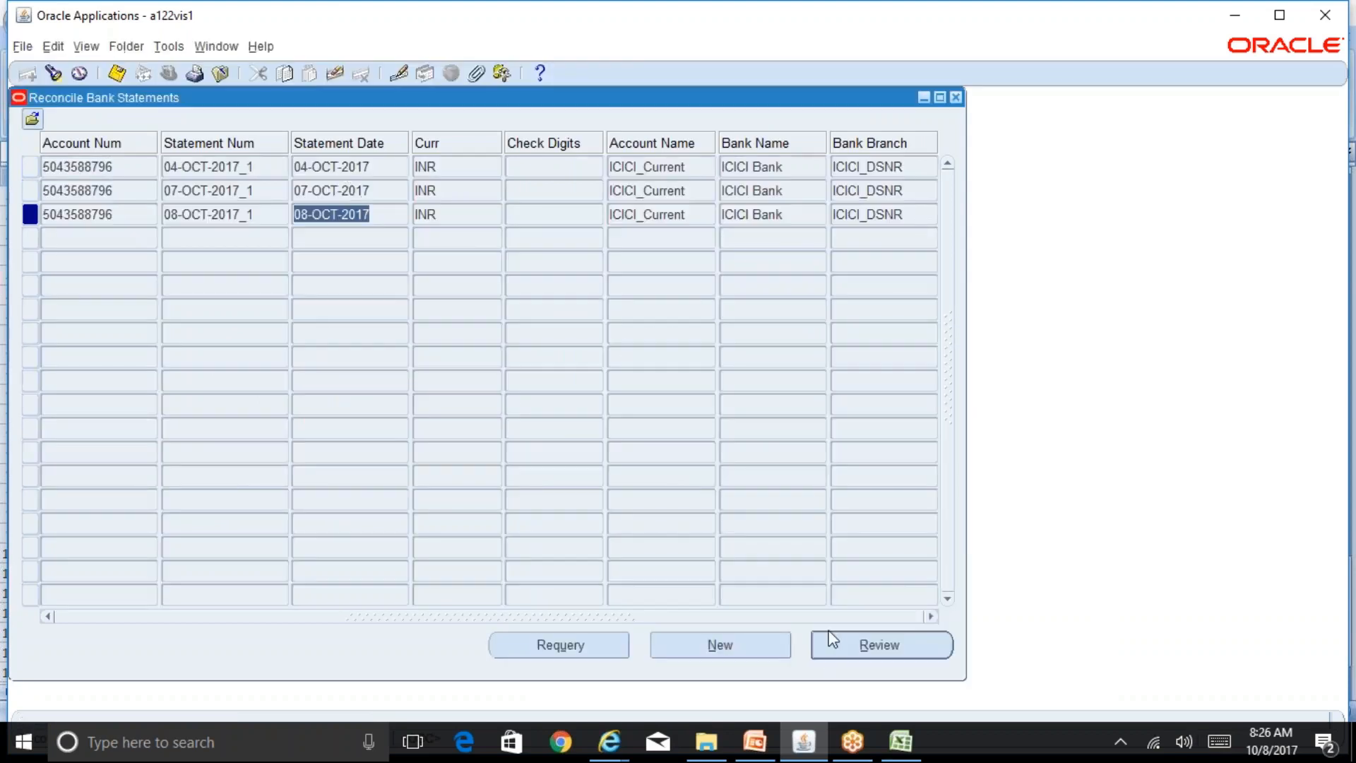
left_click(870, 646)
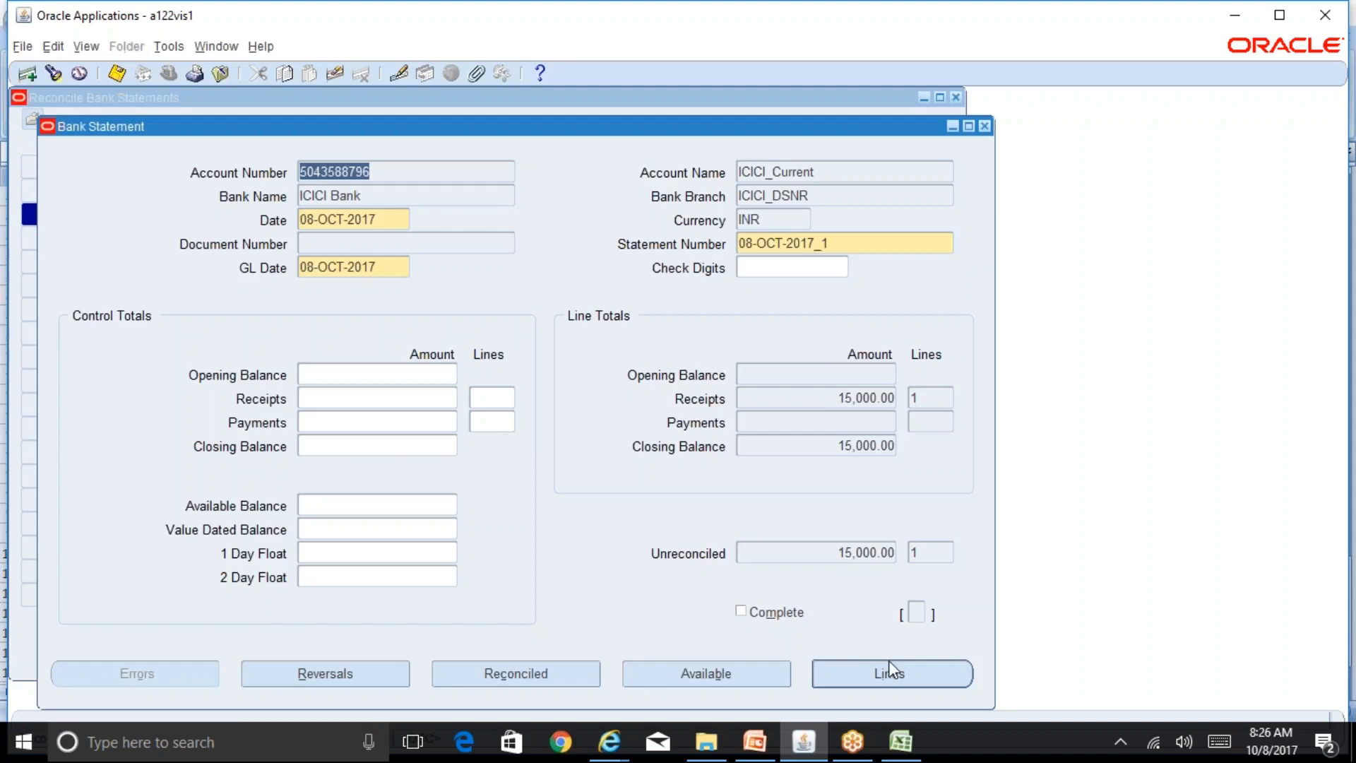
left_click(889, 666)
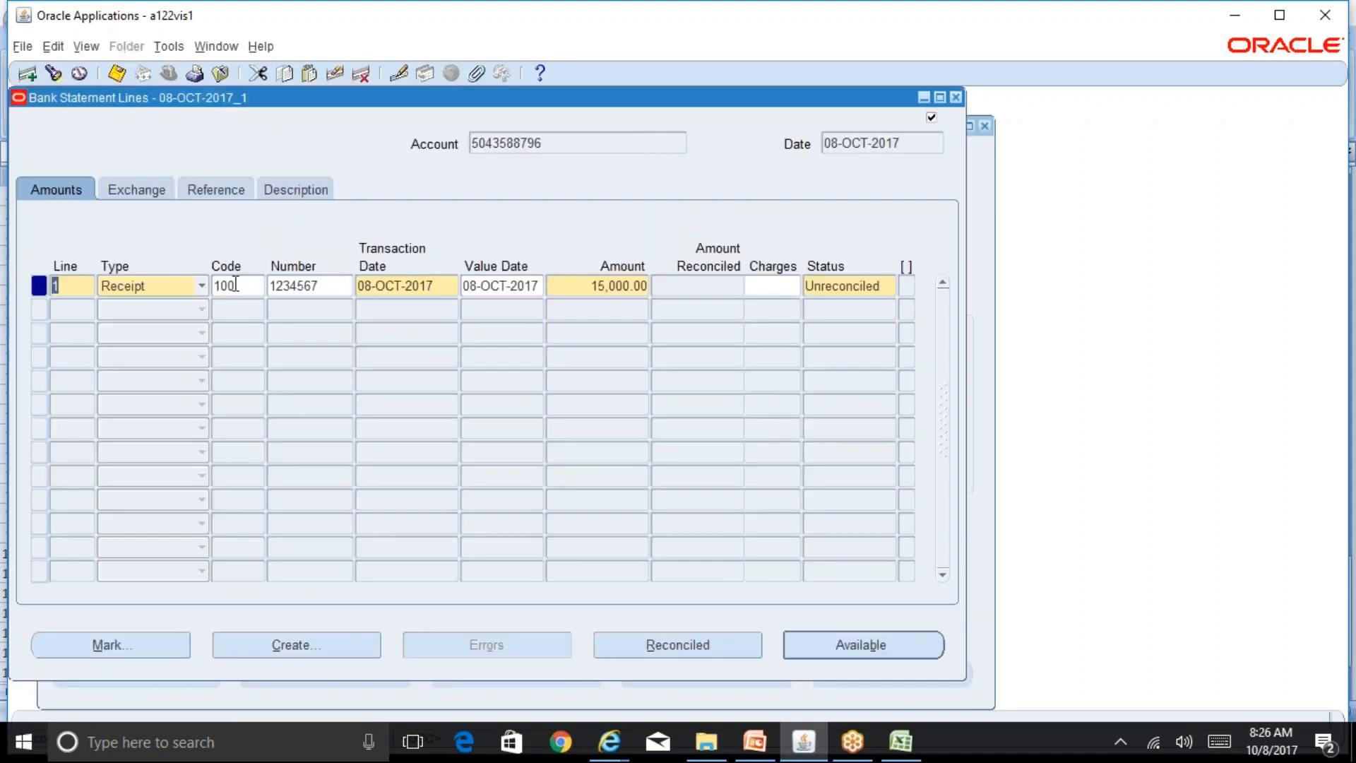
Step: Try code 101 on a new second statement line and delete that line
left_click(242, 285)
left_click(230, 312)
type("1")
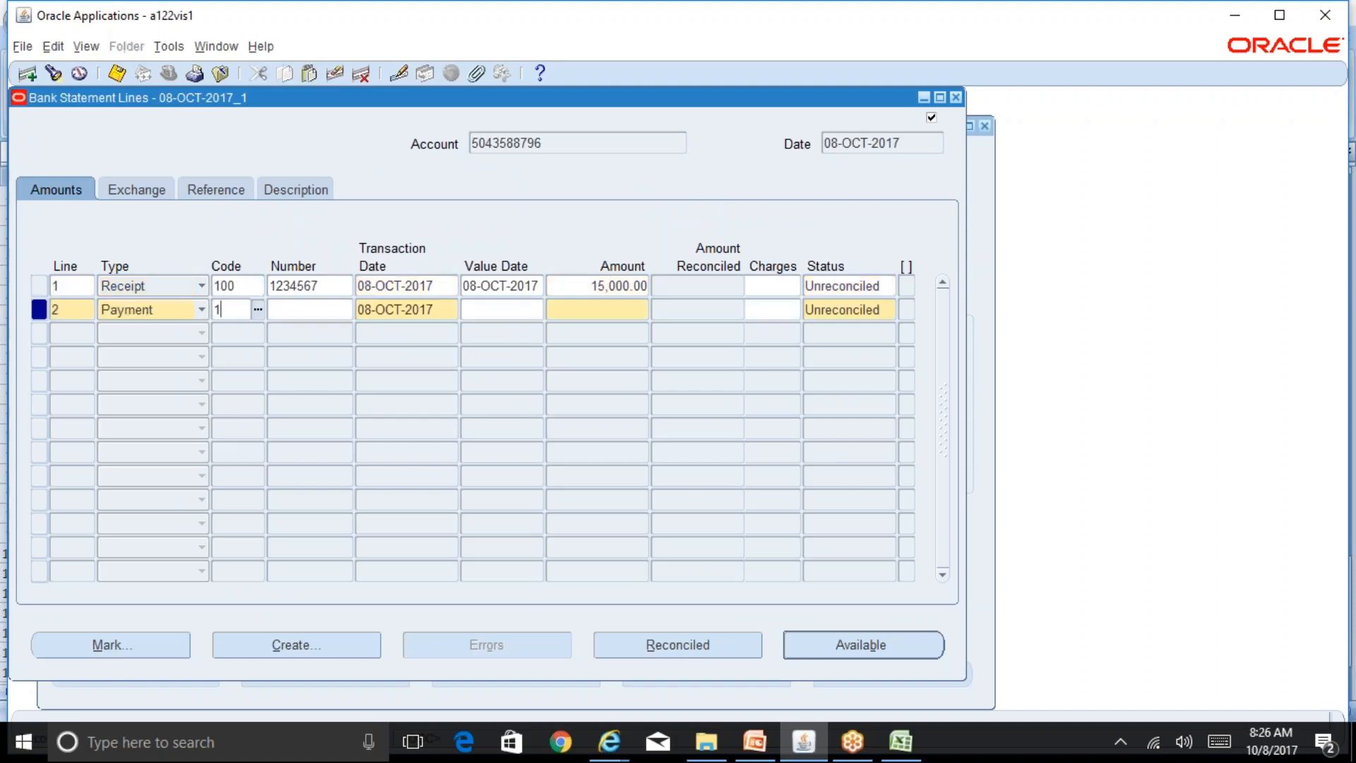
type("01")
left_click(333, 304)
left_click(242, 310)
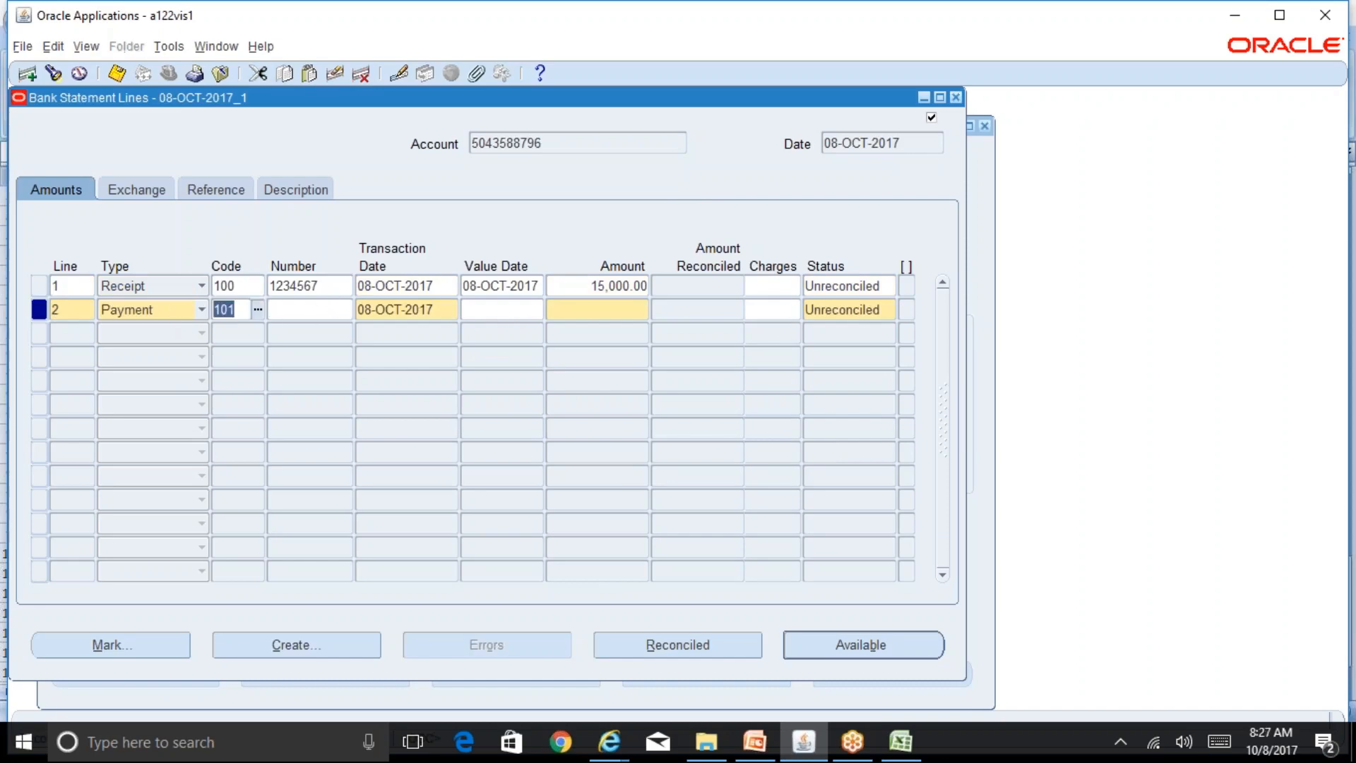
left_click(360, 79)
left_click(650, 433)
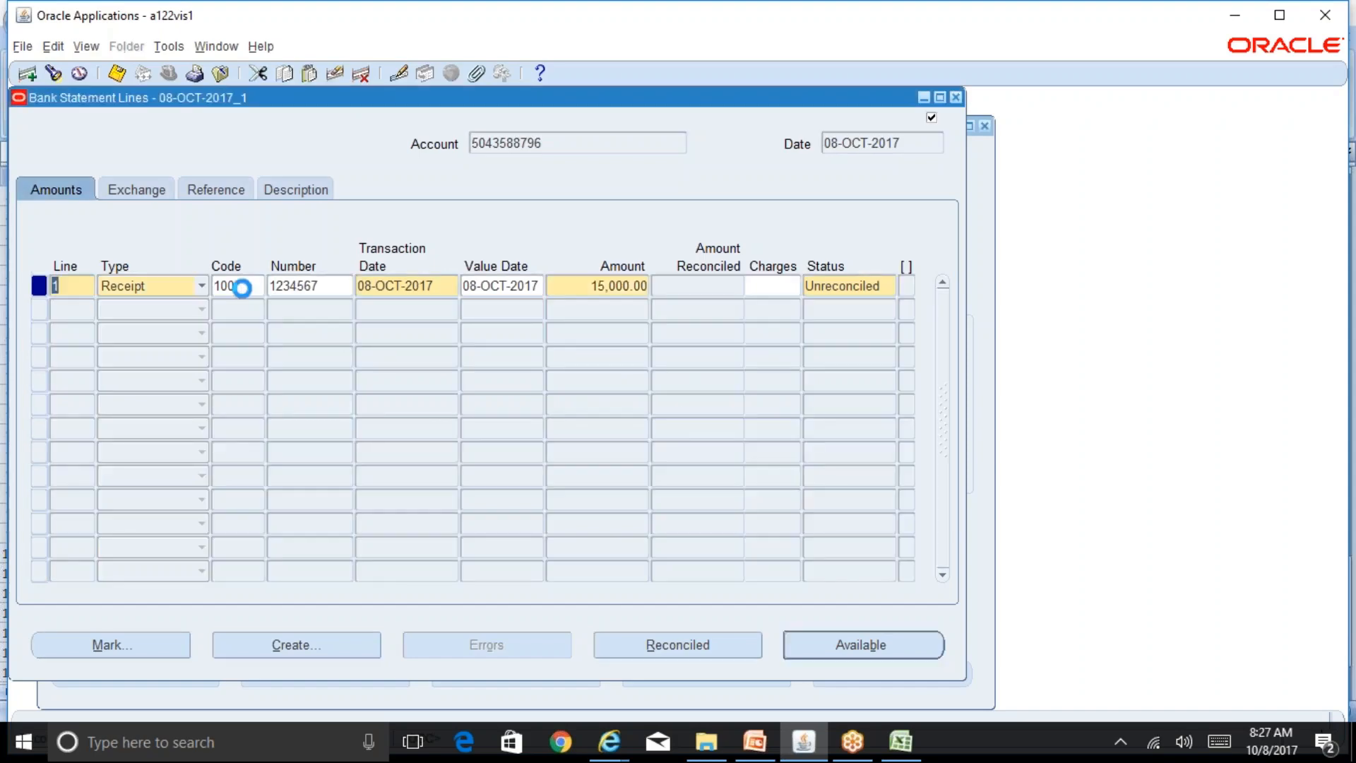
Step: Examine the code and amount of the remaining receipt line in the 08-OCT-2017_1 statement
left_click(241, 287)
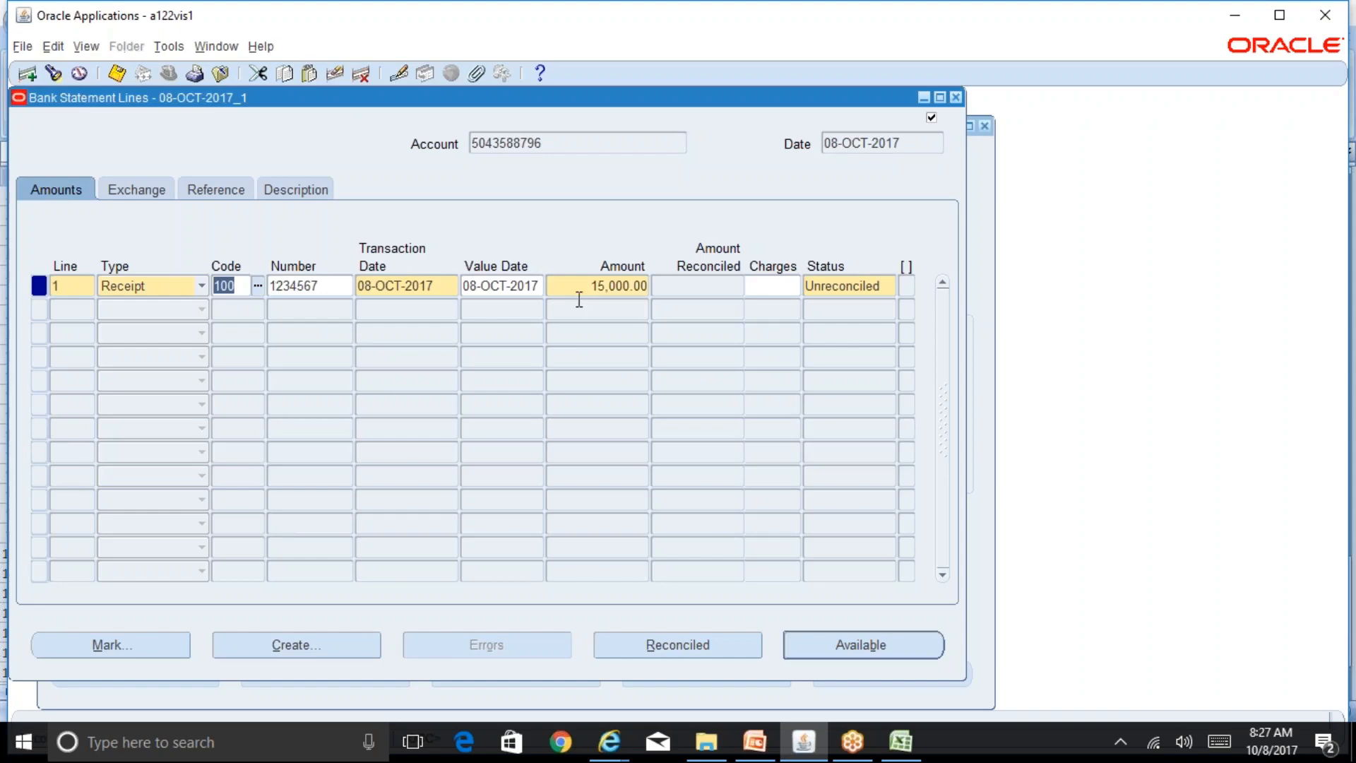
left_click(602, 286)
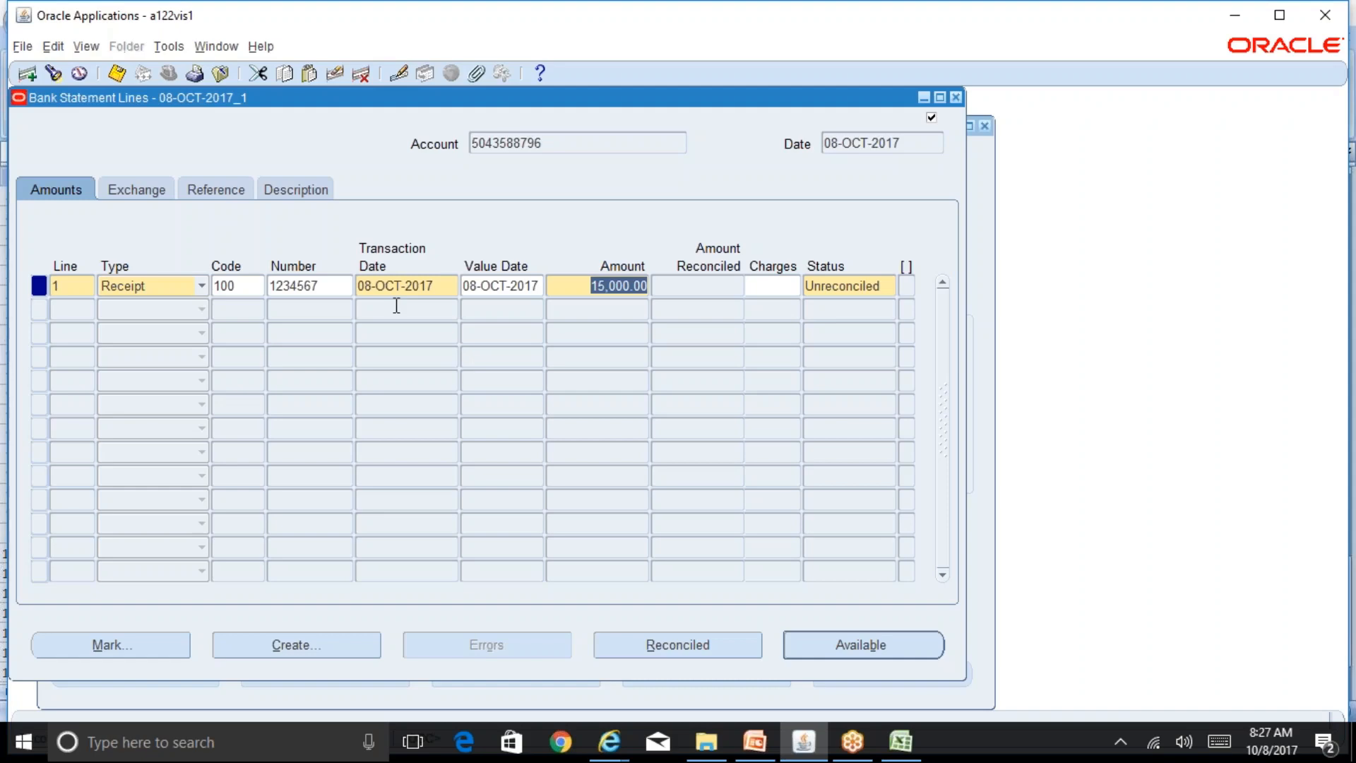
left_click(238, 285)
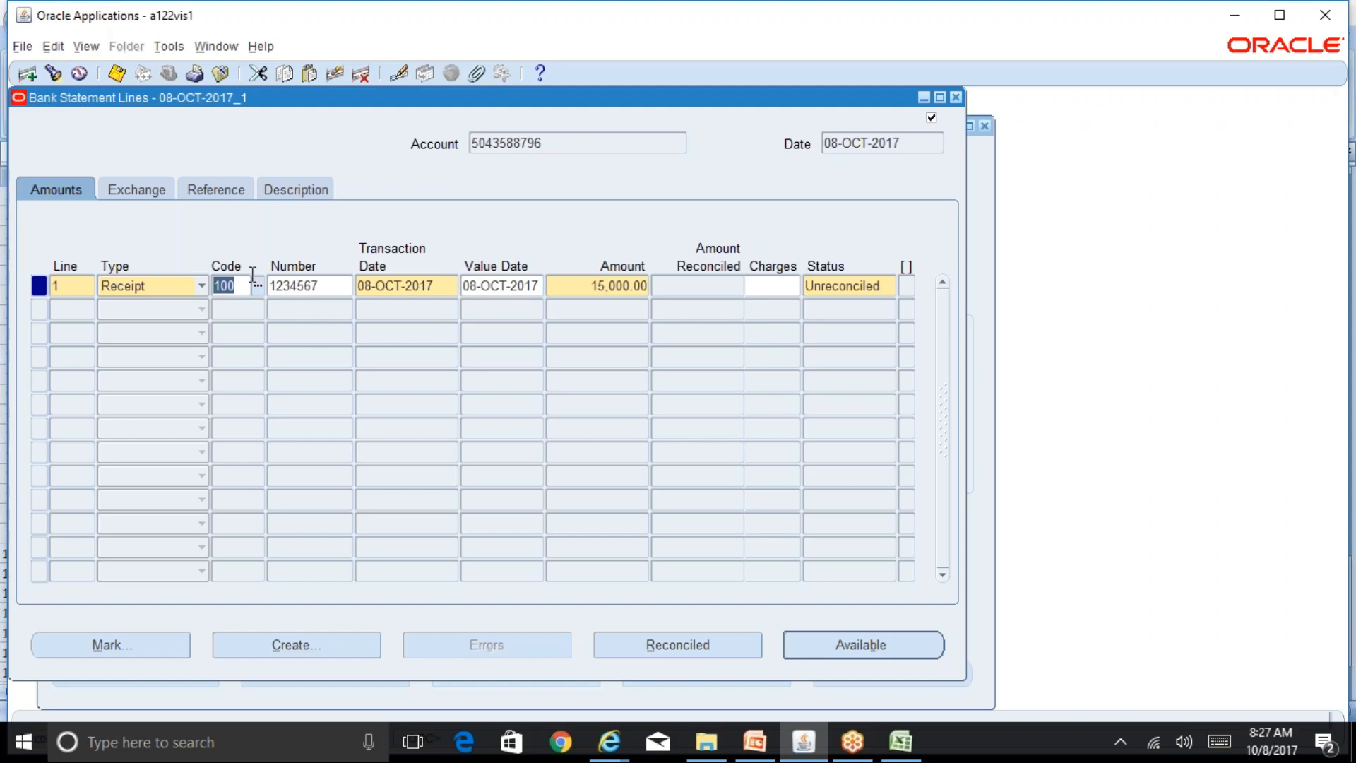
double_click(468, 103)
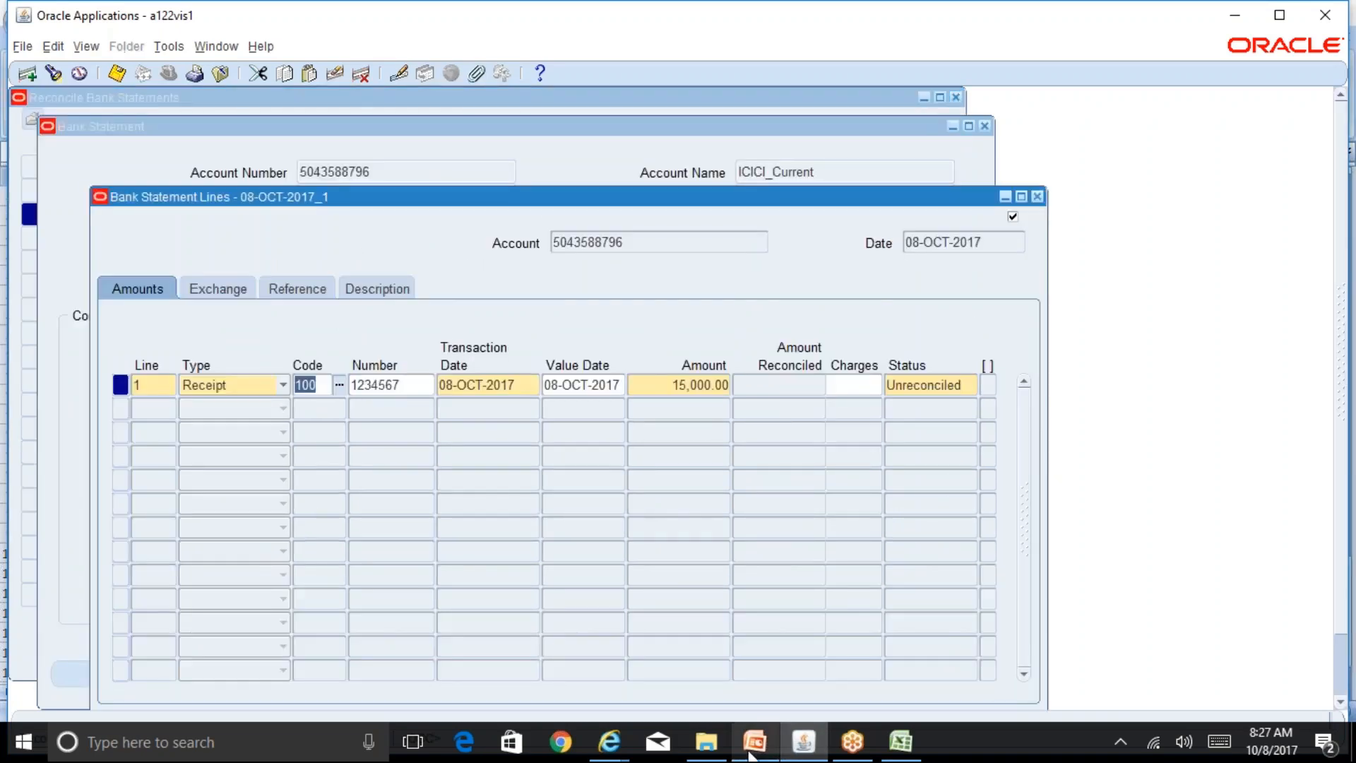
Step: Open the Reliance Group Structure presentation from the training folder and view the Reliance Group Org Structure slide
left_click(707, 742)
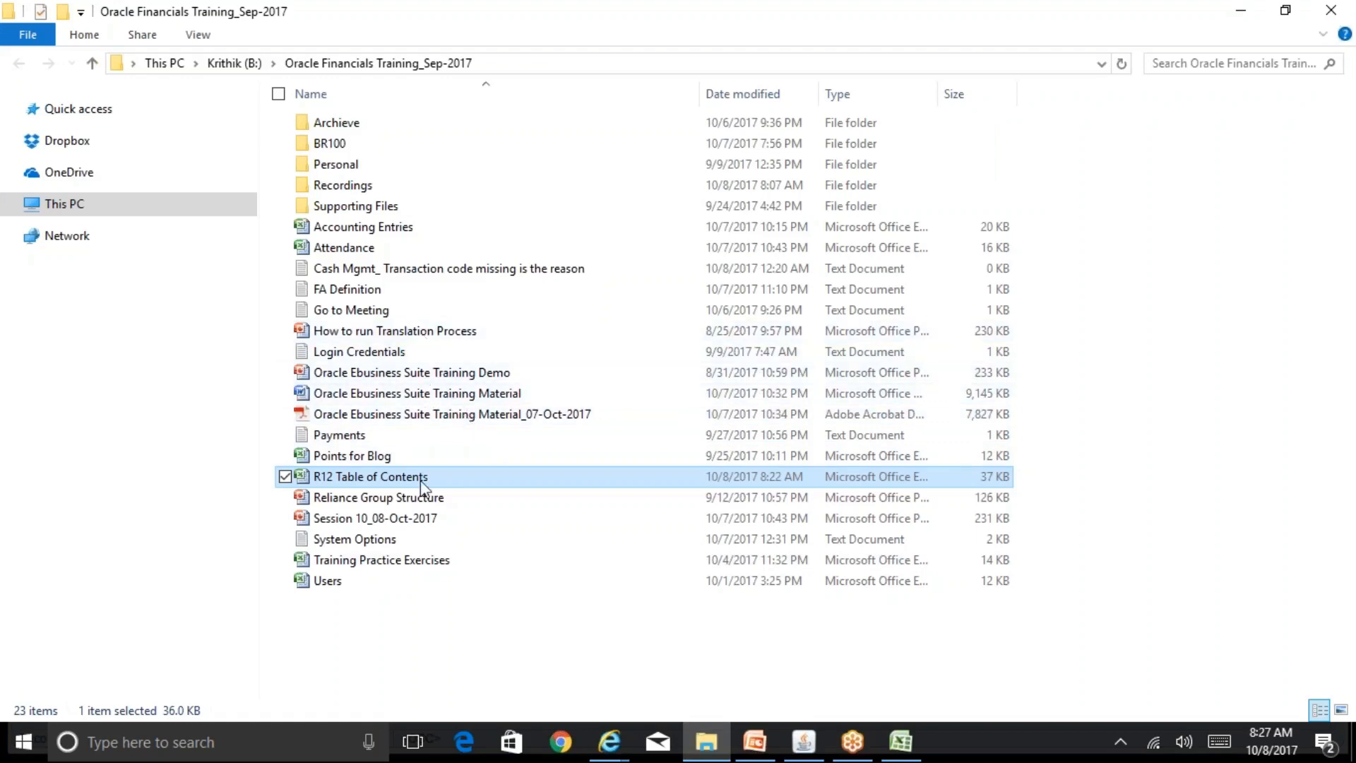
left_click(407, 500)
double_click(407, 499)
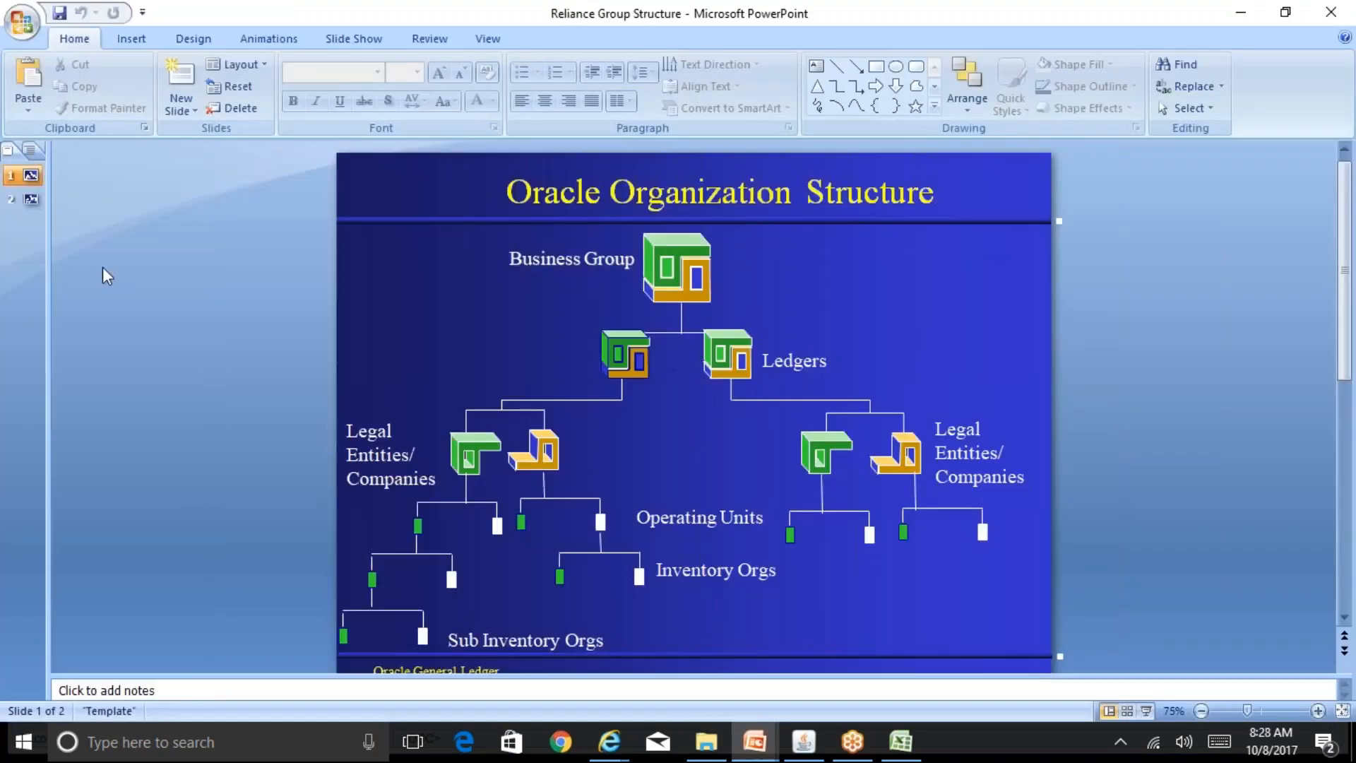
left_click(30, 199)
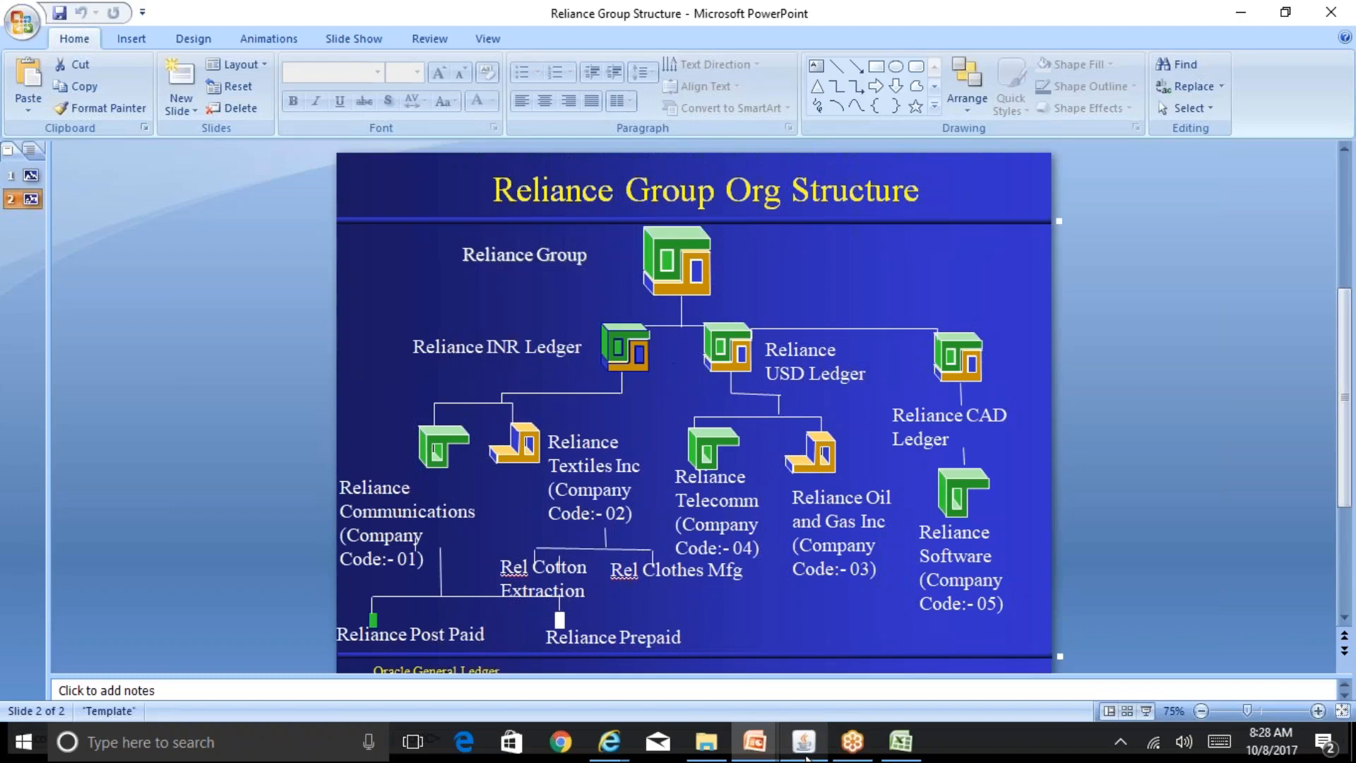
Step: Switch back to Oracle Applications, check the receipt line's status and number, and reopen the statement lines
left_click(806, 757)
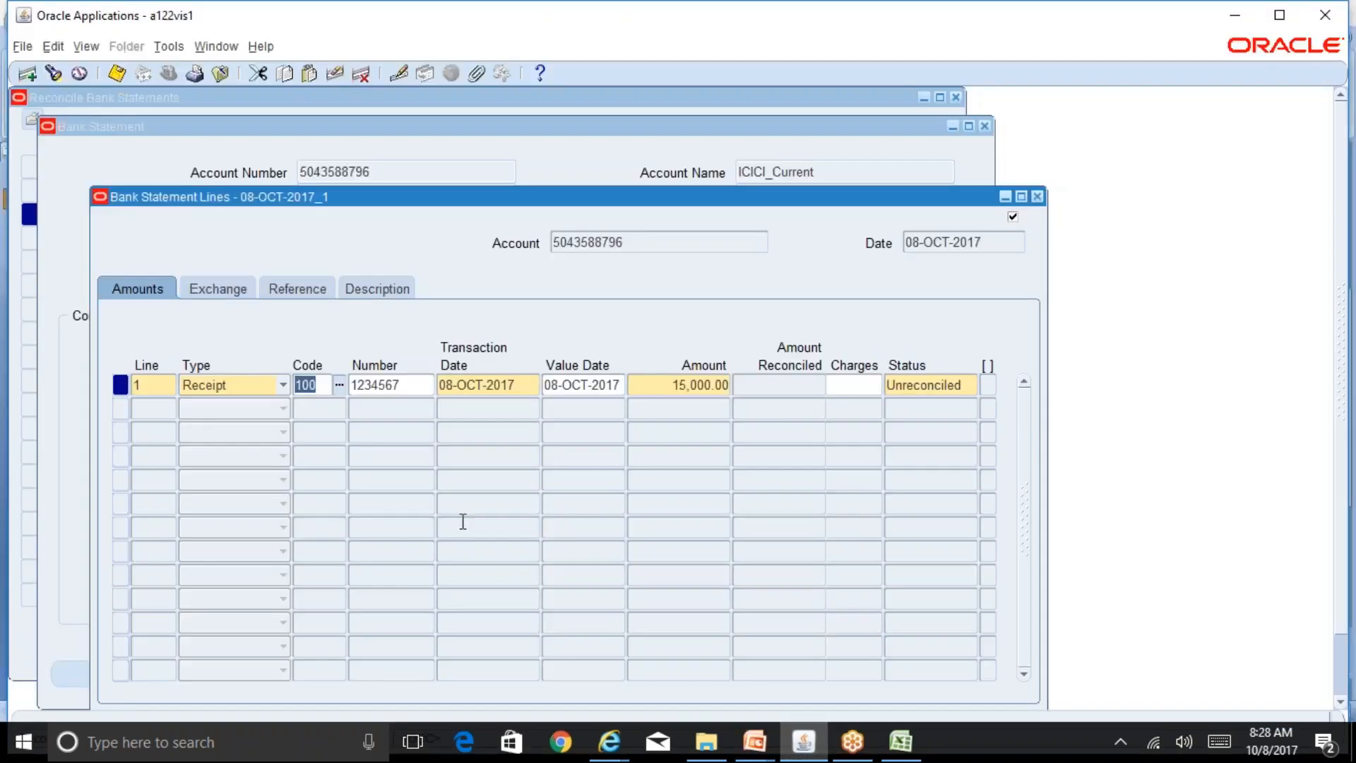
double_click(962, 385)
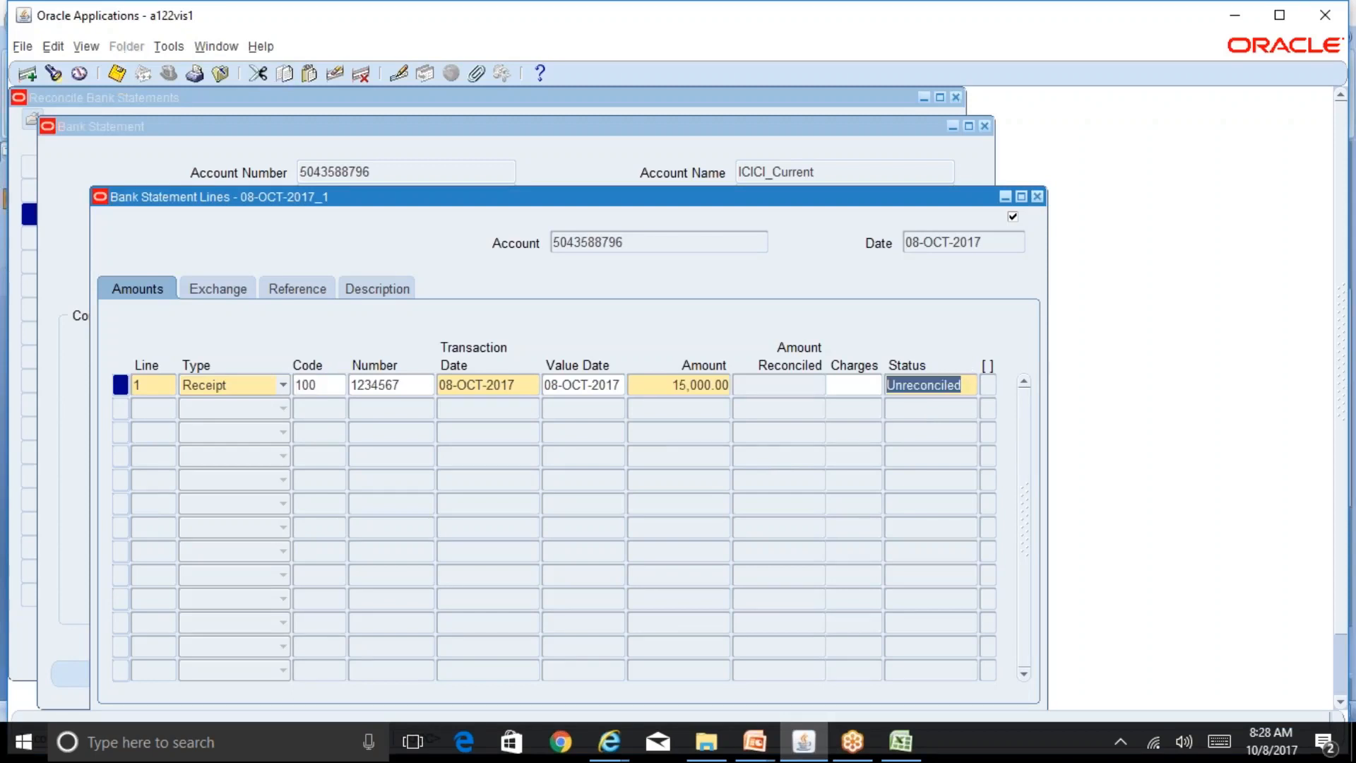
double_click(399, 385)
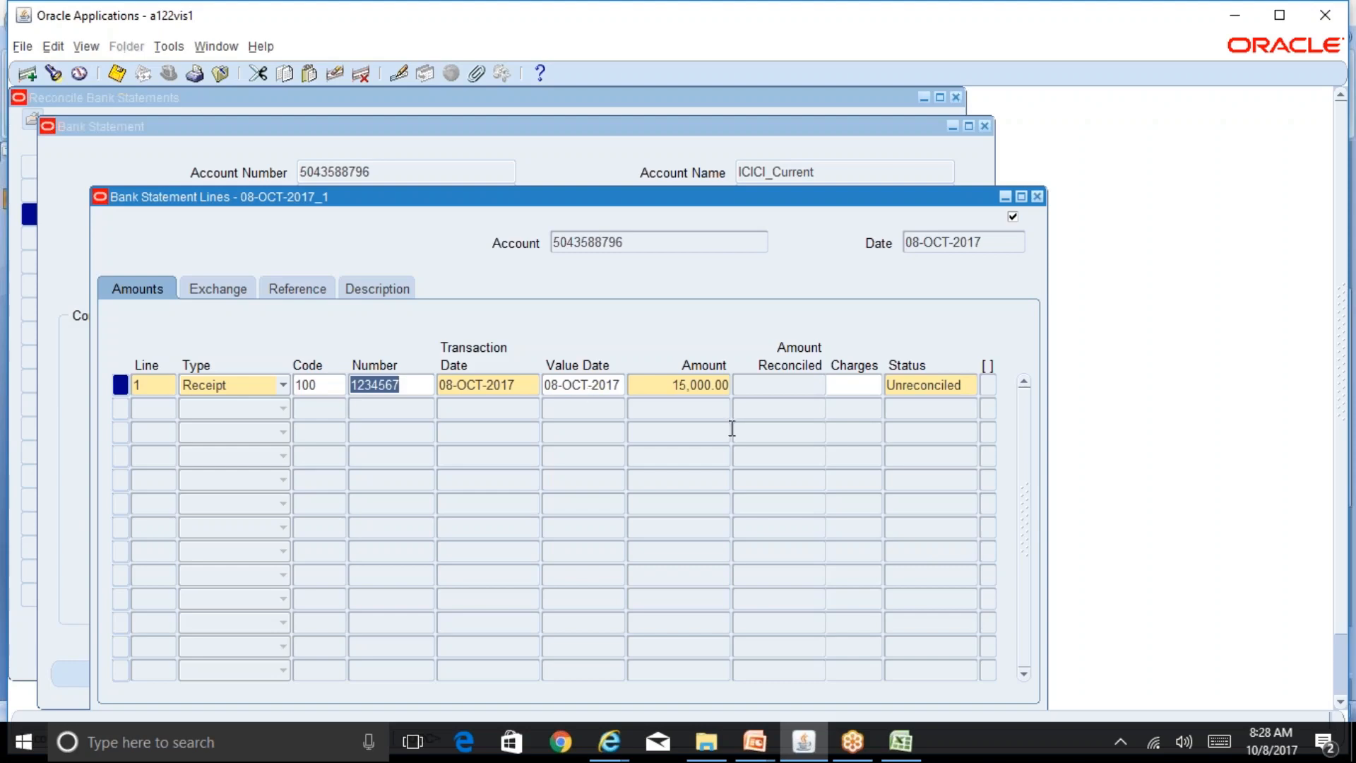
left_click(974, 385)
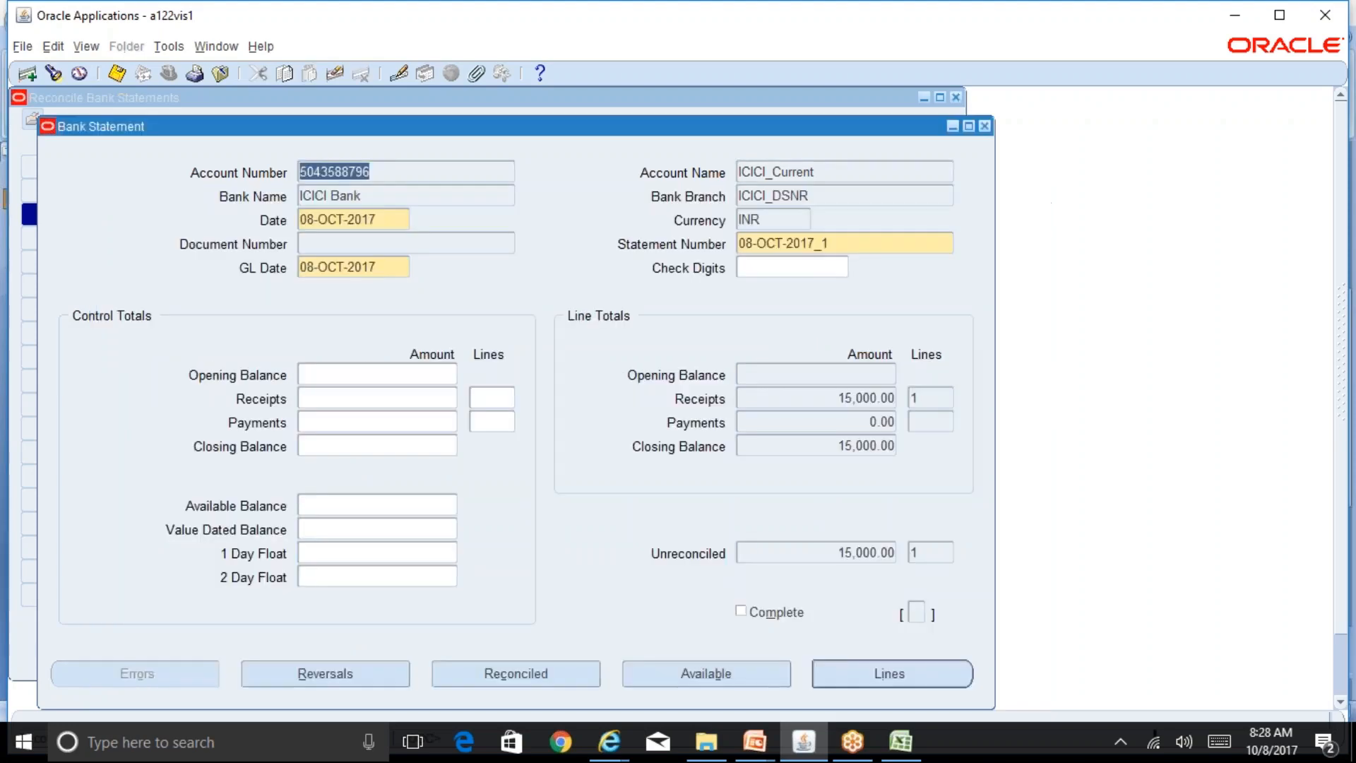
left_click(1037, 196)
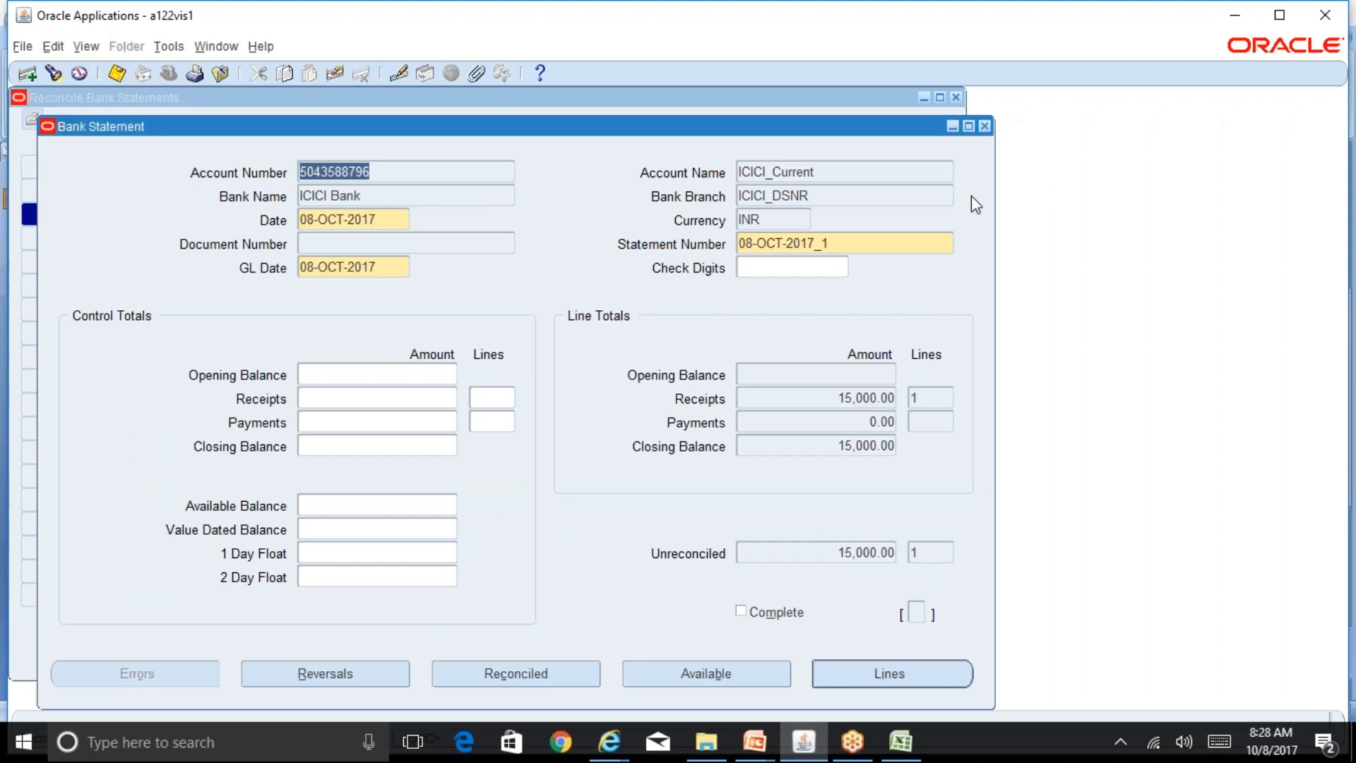
left_click(896, 685)
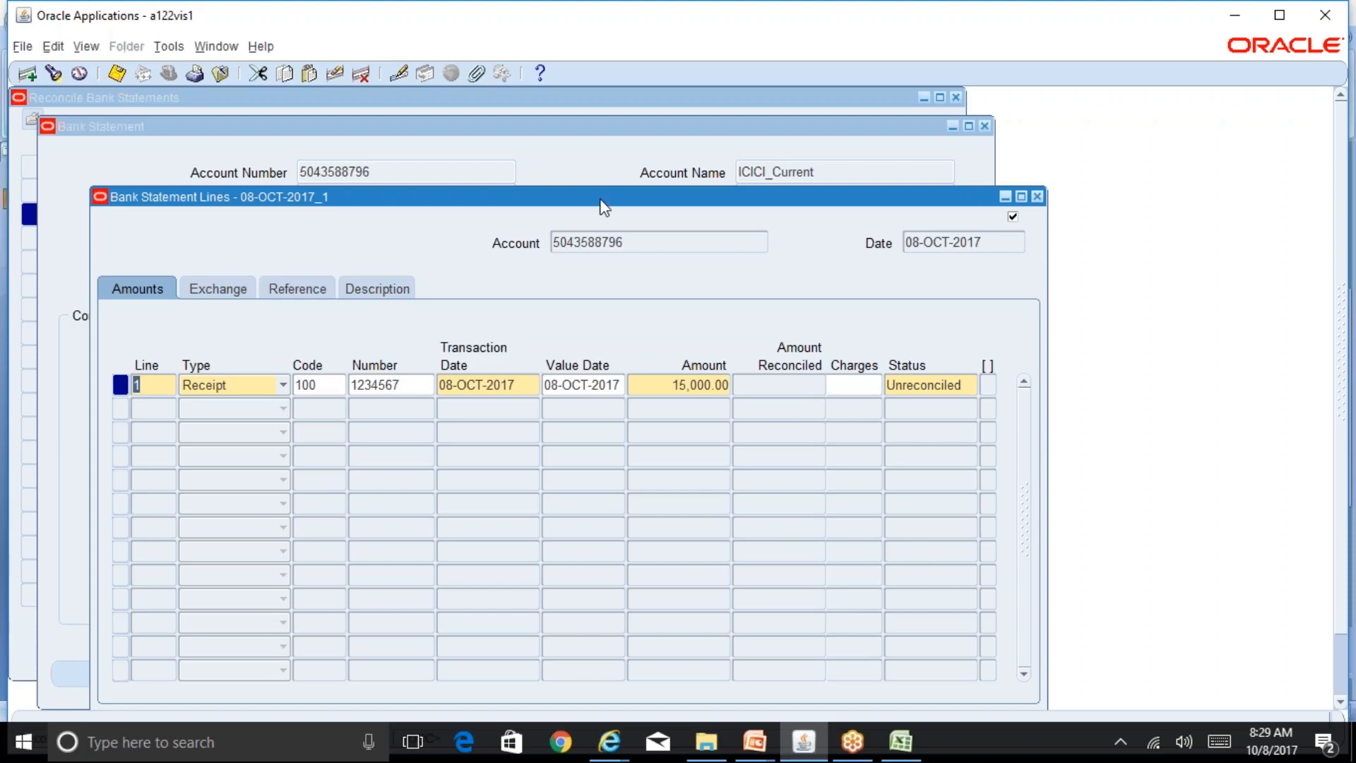
Step: Close the 08-OCT-2017_1 statement lines, the bank statement and the reconcile statements list to return to the Navigator
left_click_drag(599, 198, 590, 156)
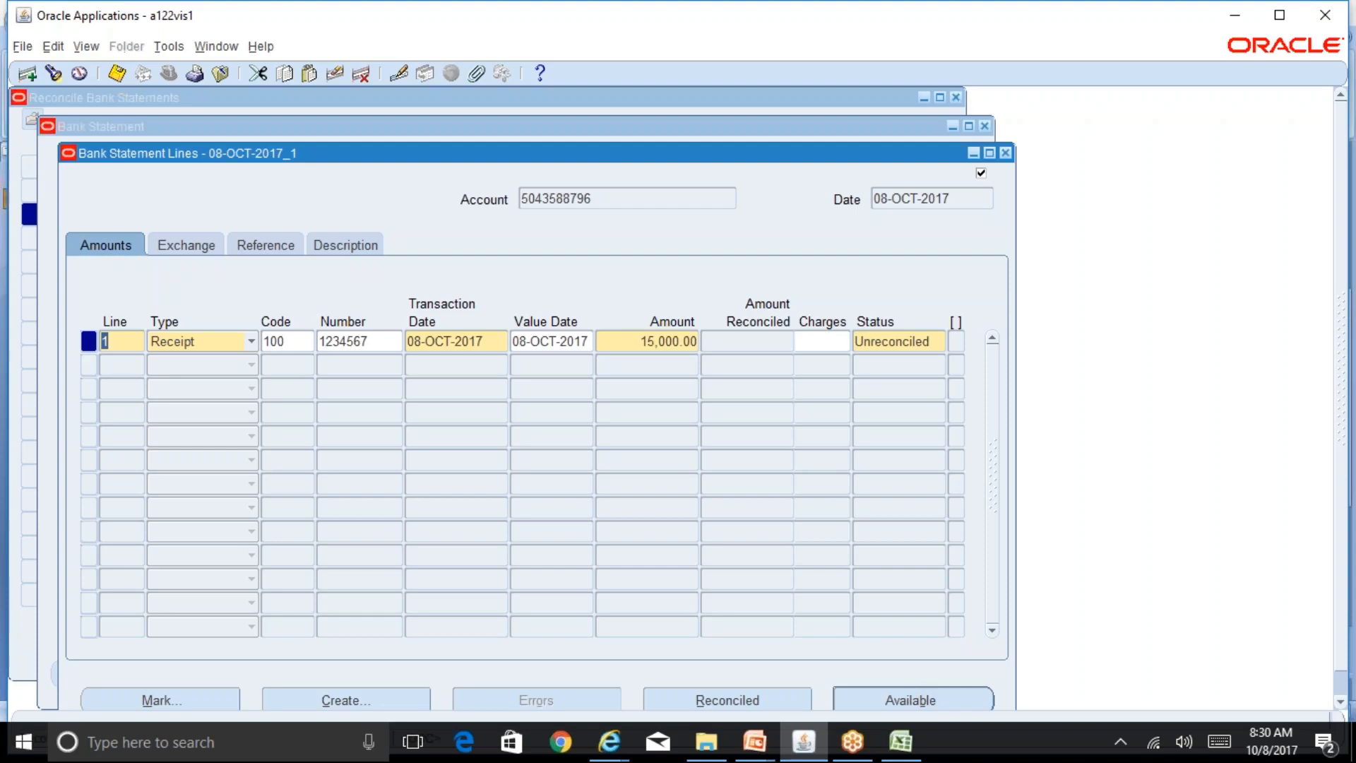
left_click(1006, 153)
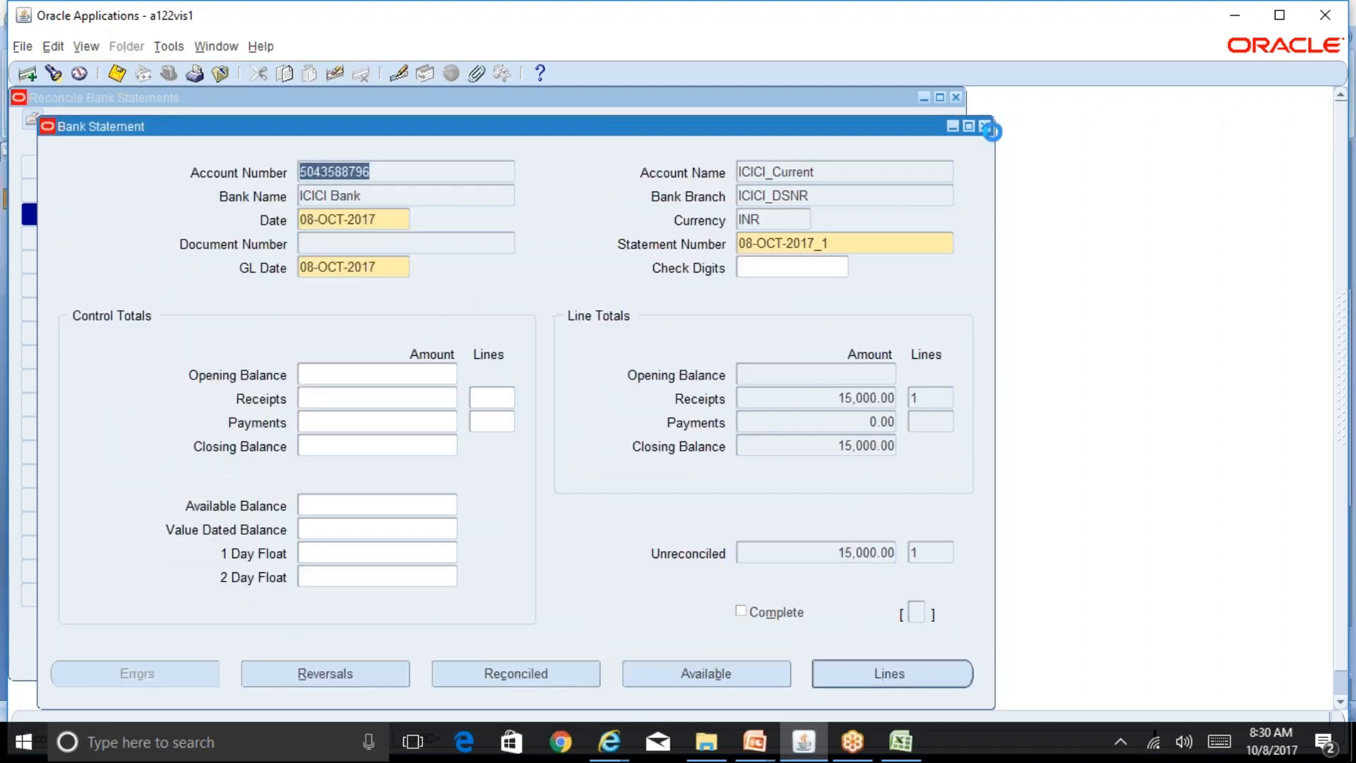
left_click(986, 127)
left_click(956, 98)
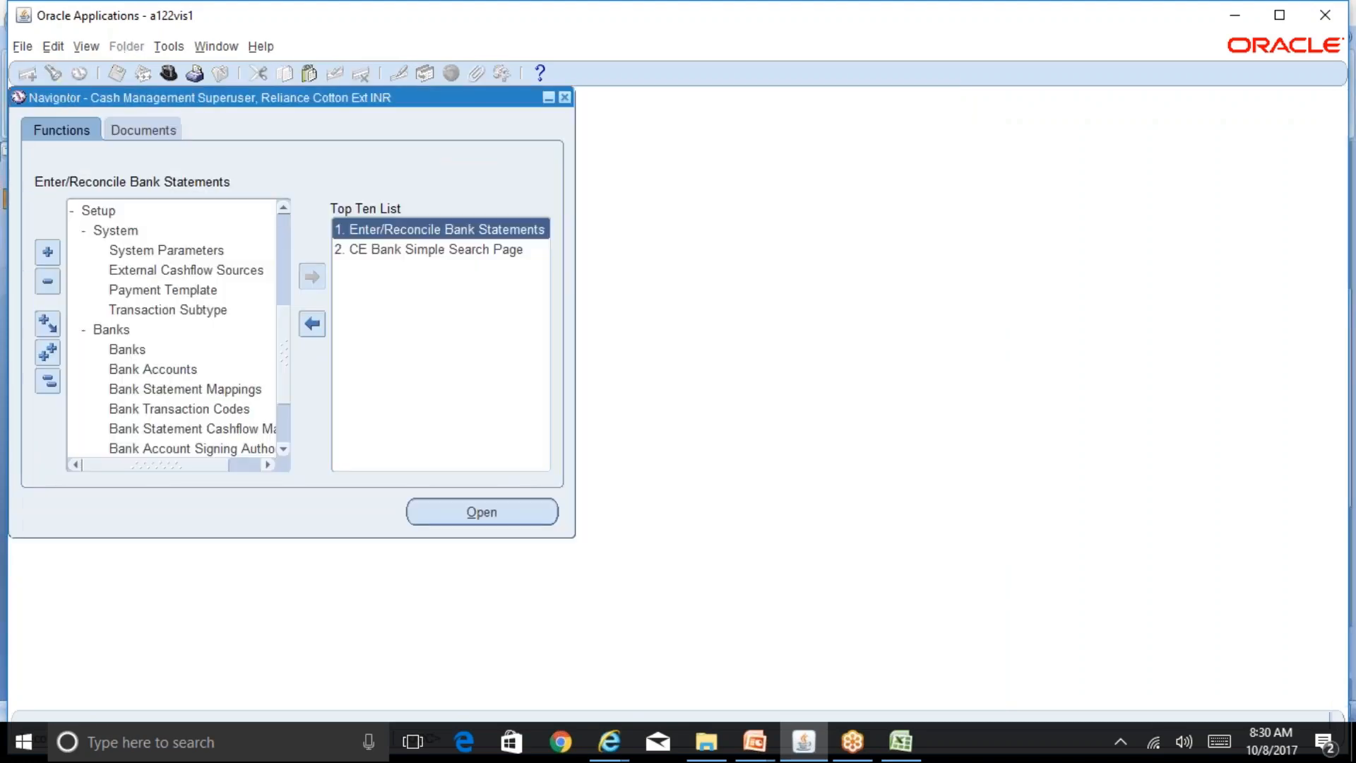
Step: Start a new concurrent request for the AutoReconciliation program, finding it with %Auto%Rec%
left_click(86, 46)
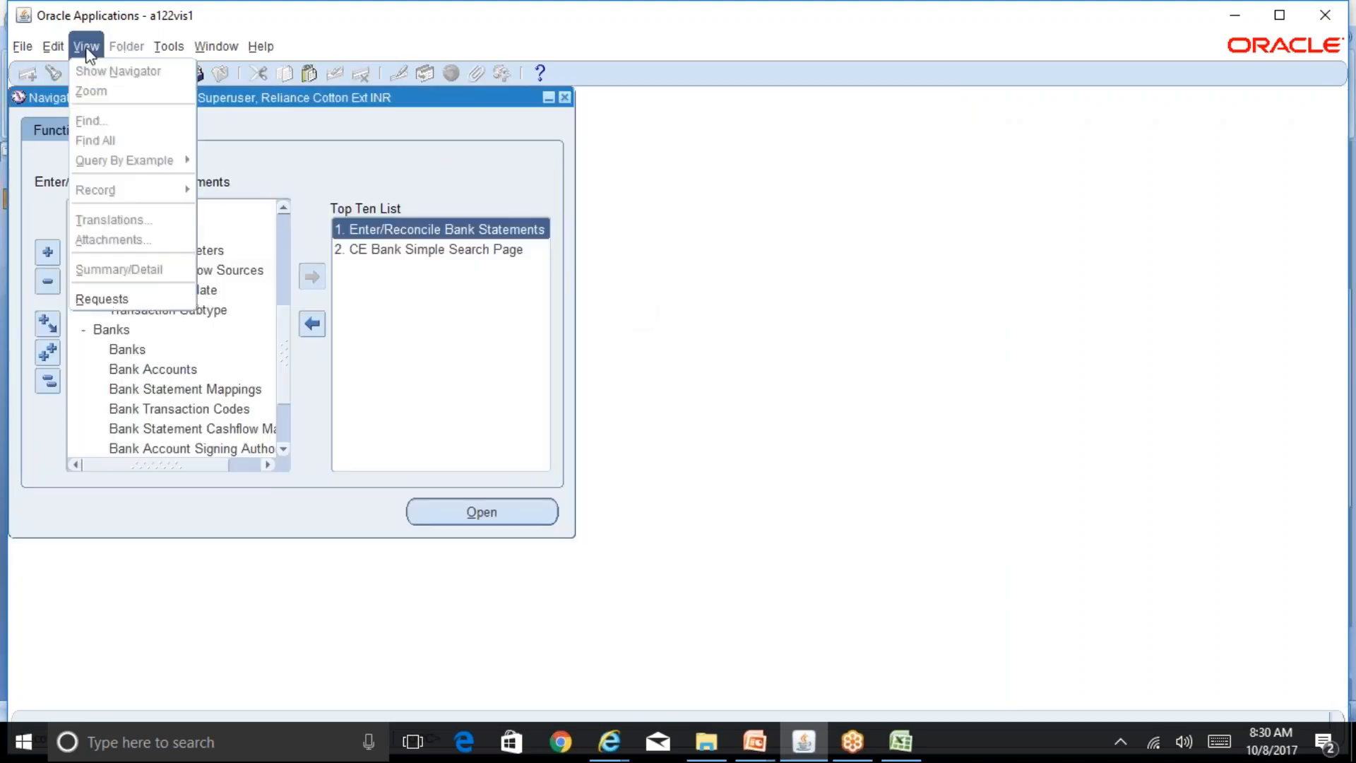
left_click(133, 299)
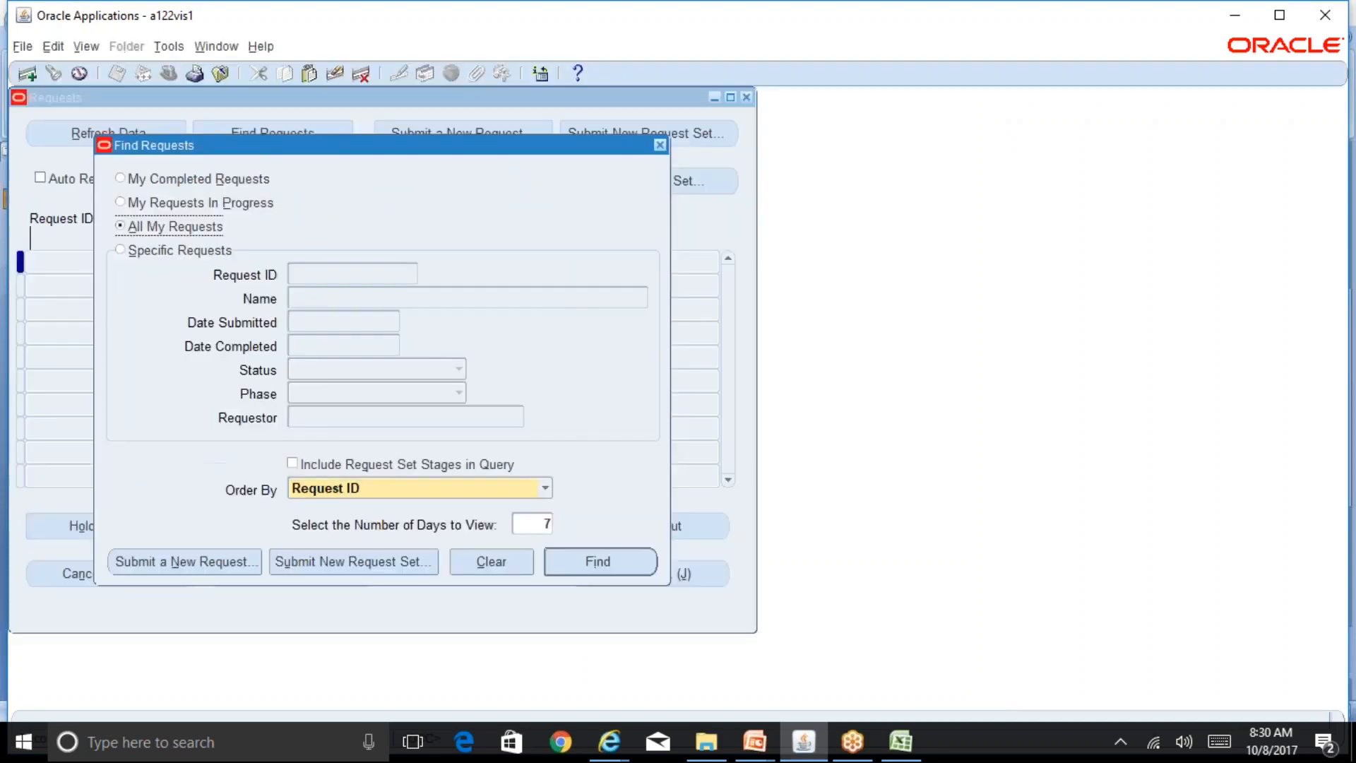
left_click(198, 563)
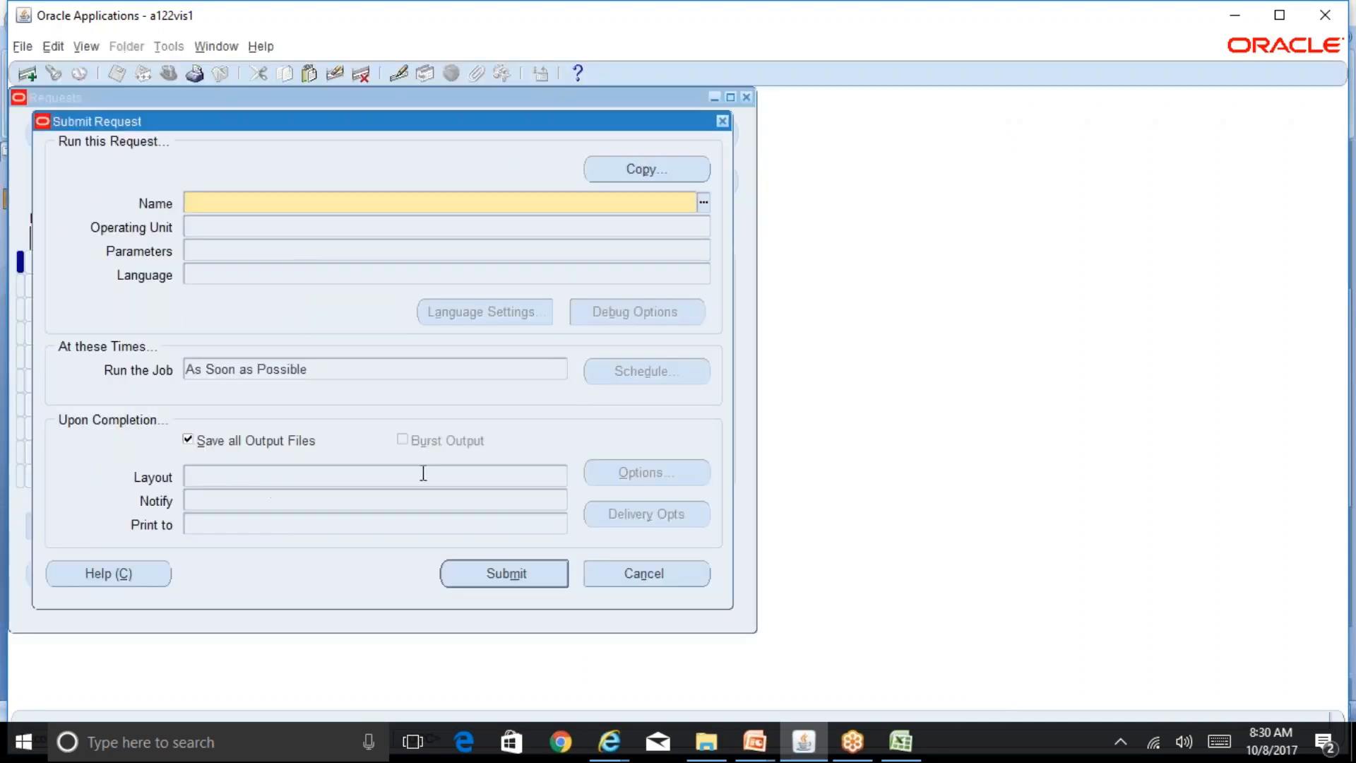
type("%Auto%Rec%")
key("Tab")
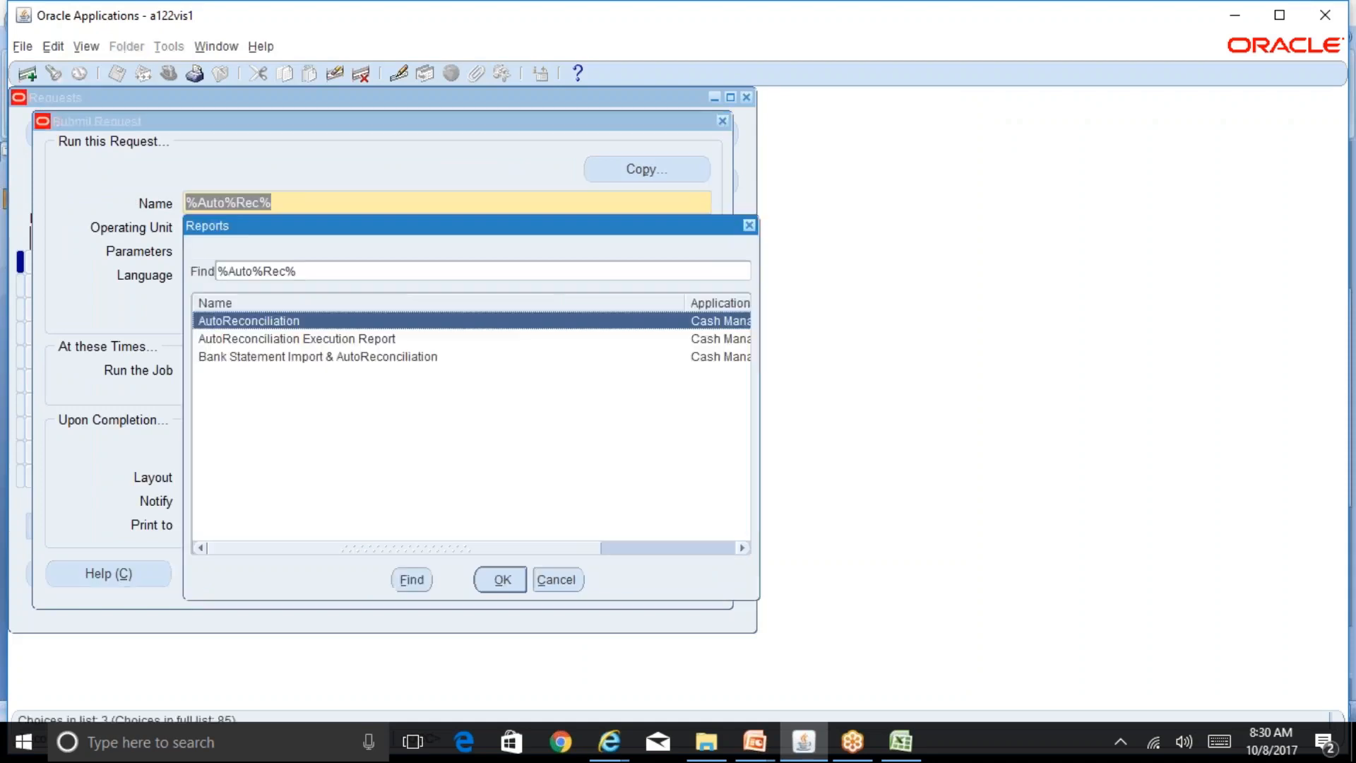
left_click(499, 579)
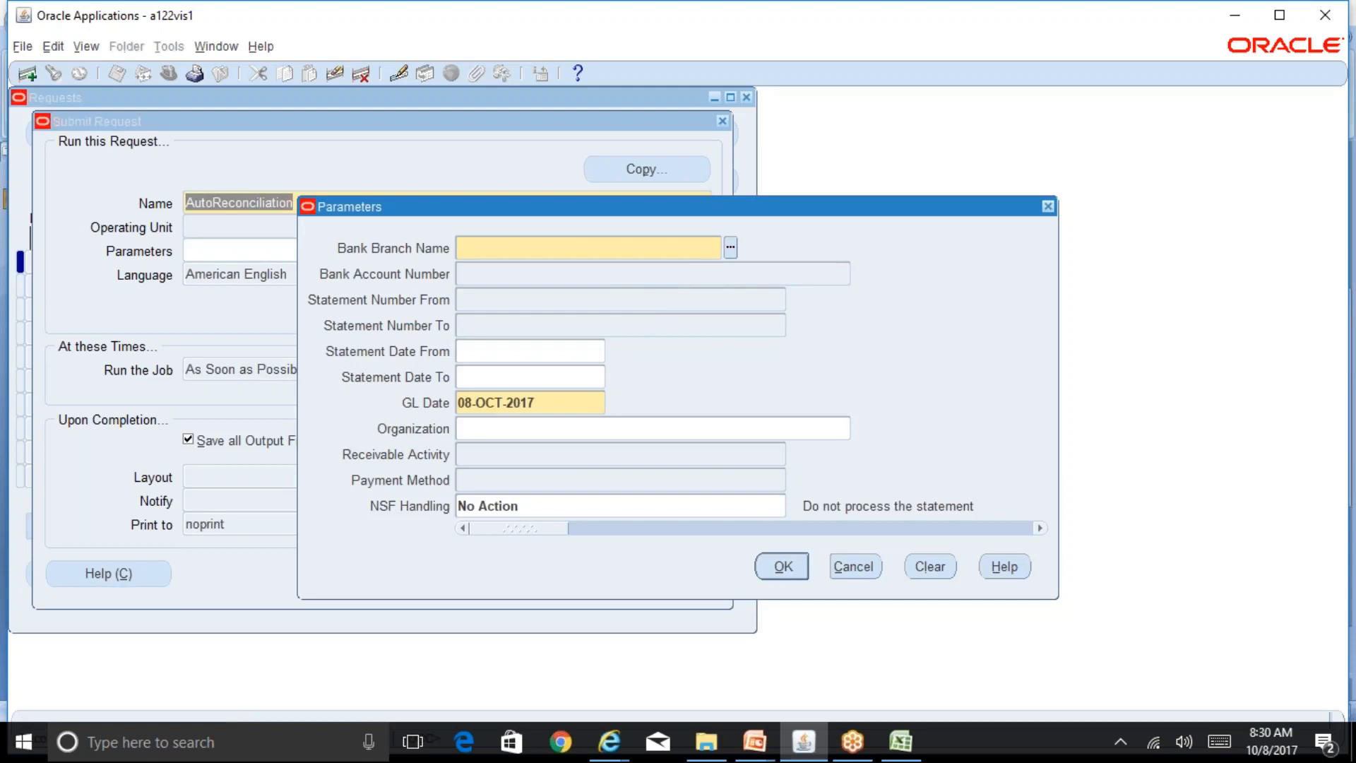
Step: Set the request's bank branch to ICICI_DSNR and its bank account to ICICI_Current
type("icici%")
key("Tab")
key("Down")
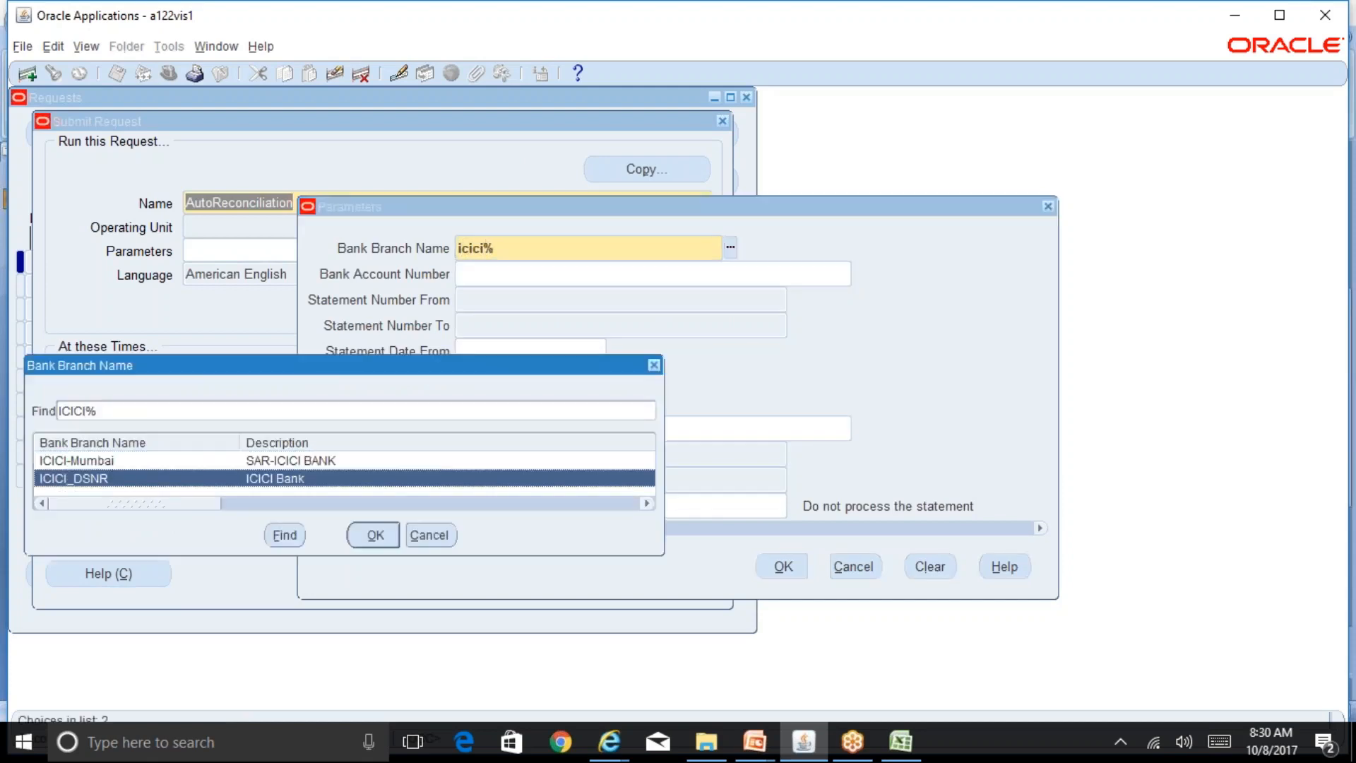
key("Return")
key("ctrl+l")
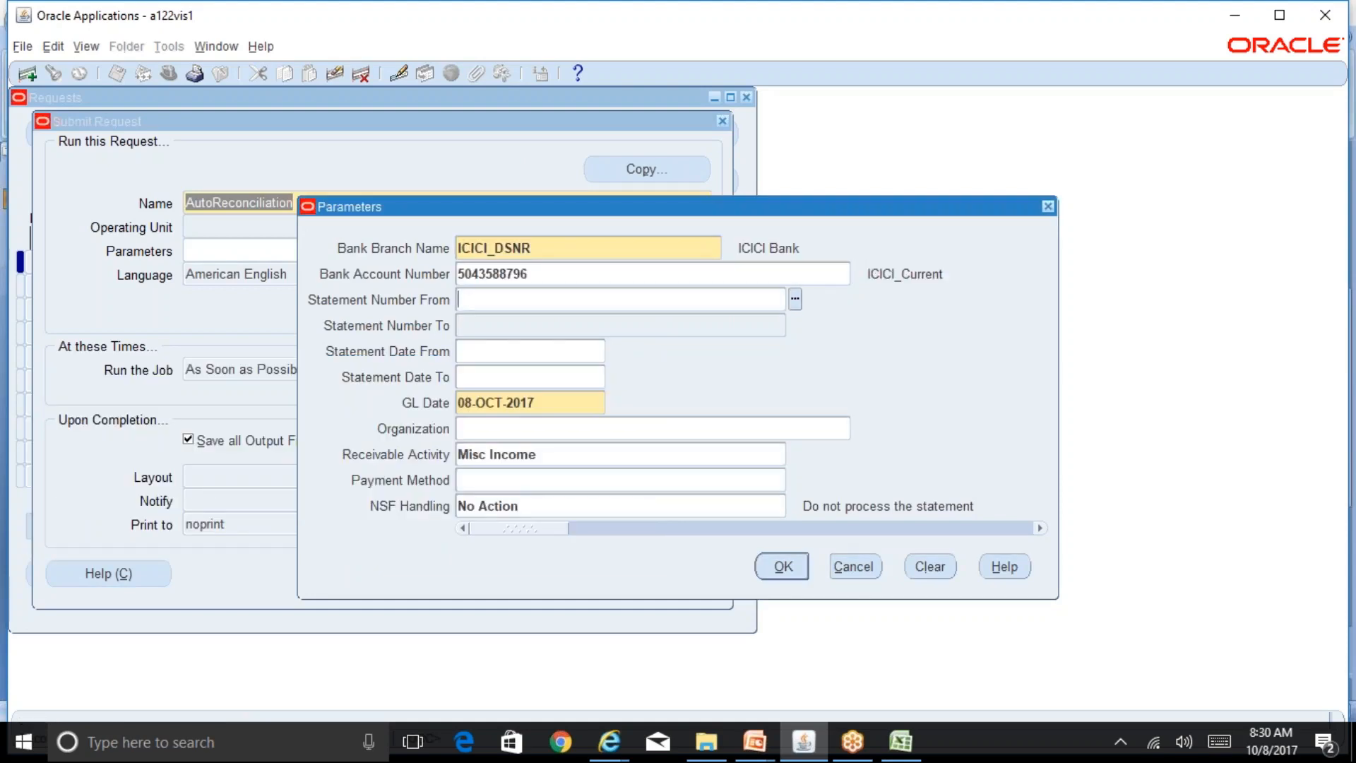
Step: Set the statement number range from 08-OCT-2017_1 to 08-OCT-2017_1 and submit the AutoReconciliation request without submitting another
key("ctrl+l")
key("Down")
key("Down")
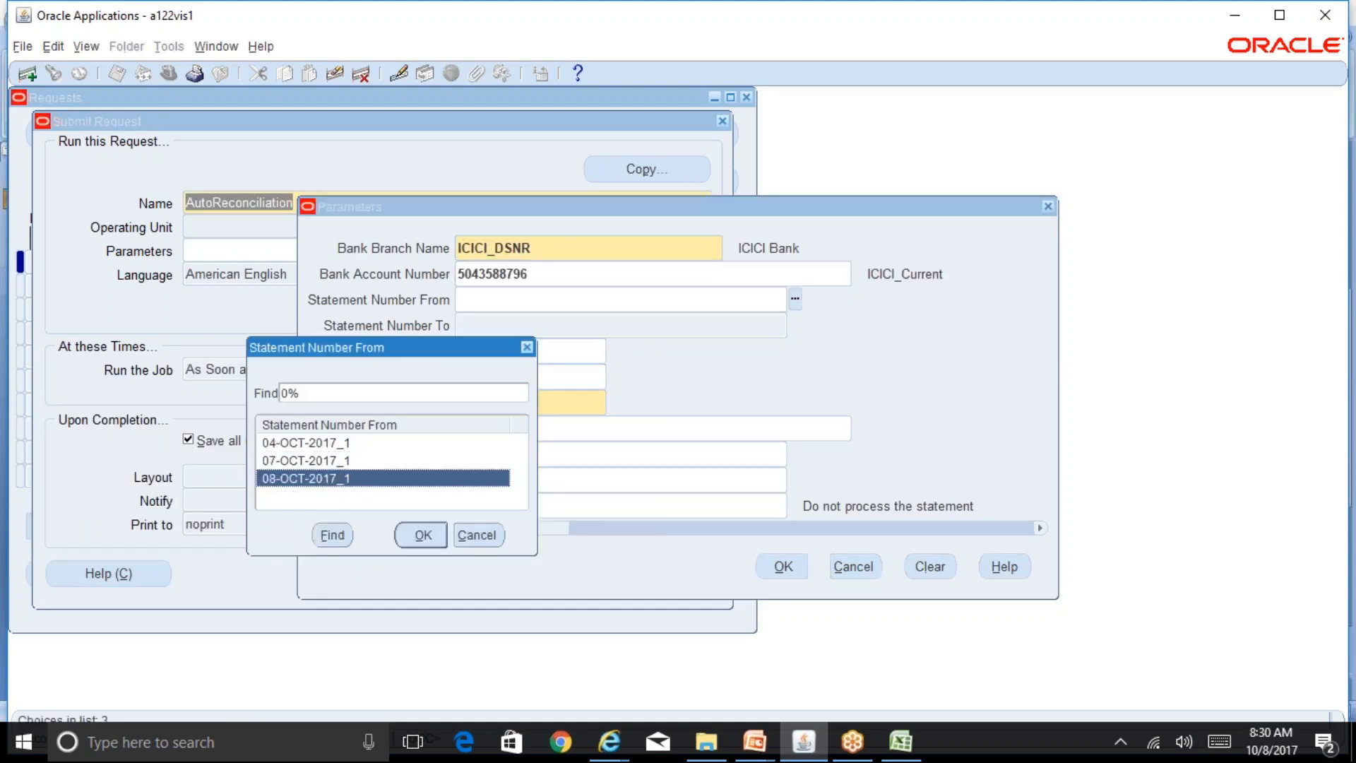
key("Return")
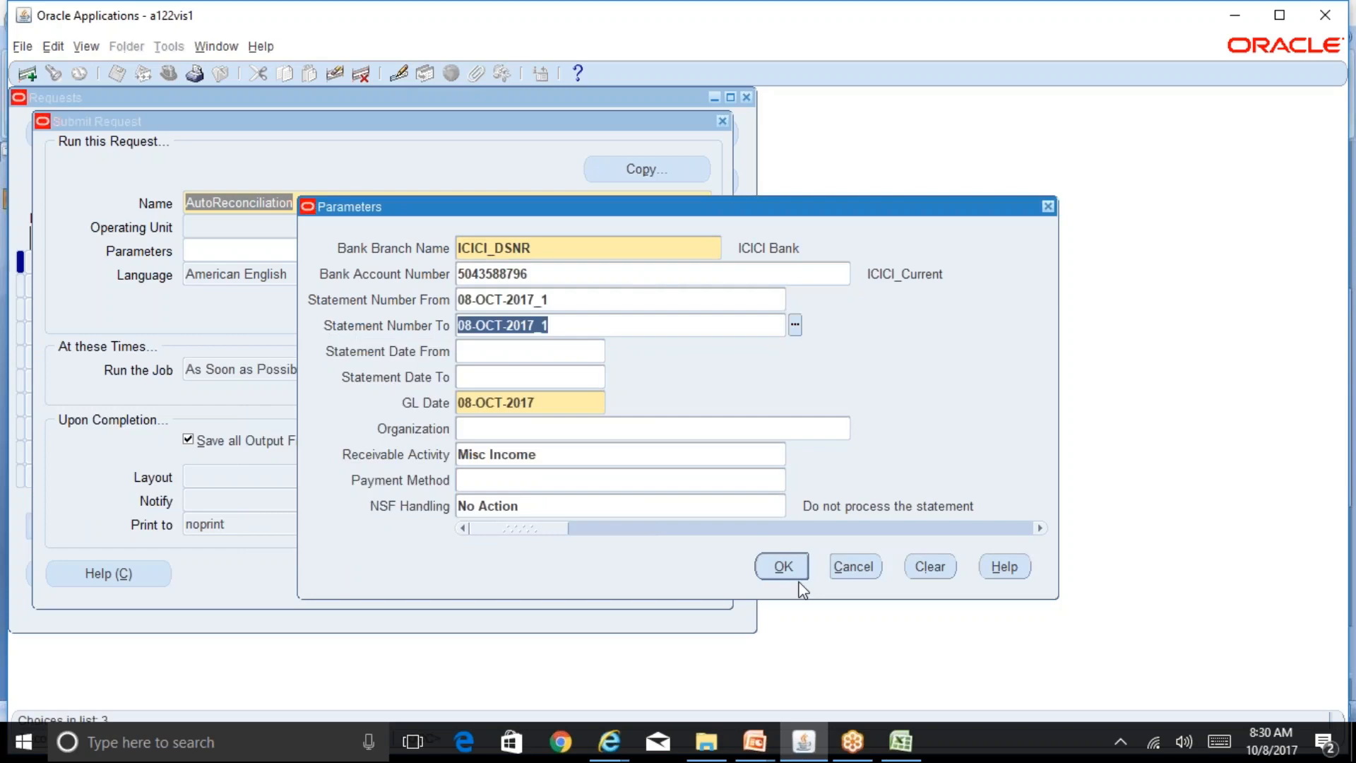
left_click(782, 567)
left_click(562, 575)
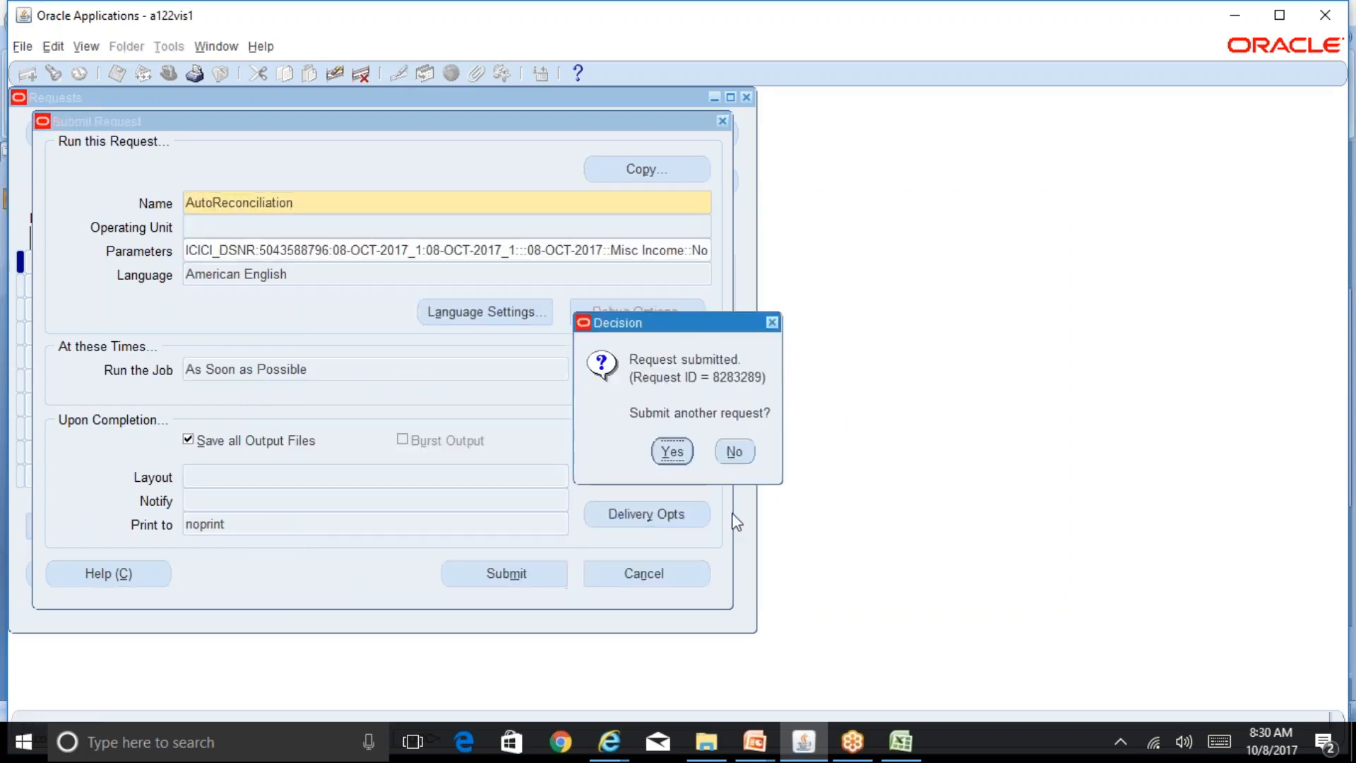
left_click(736, 452)
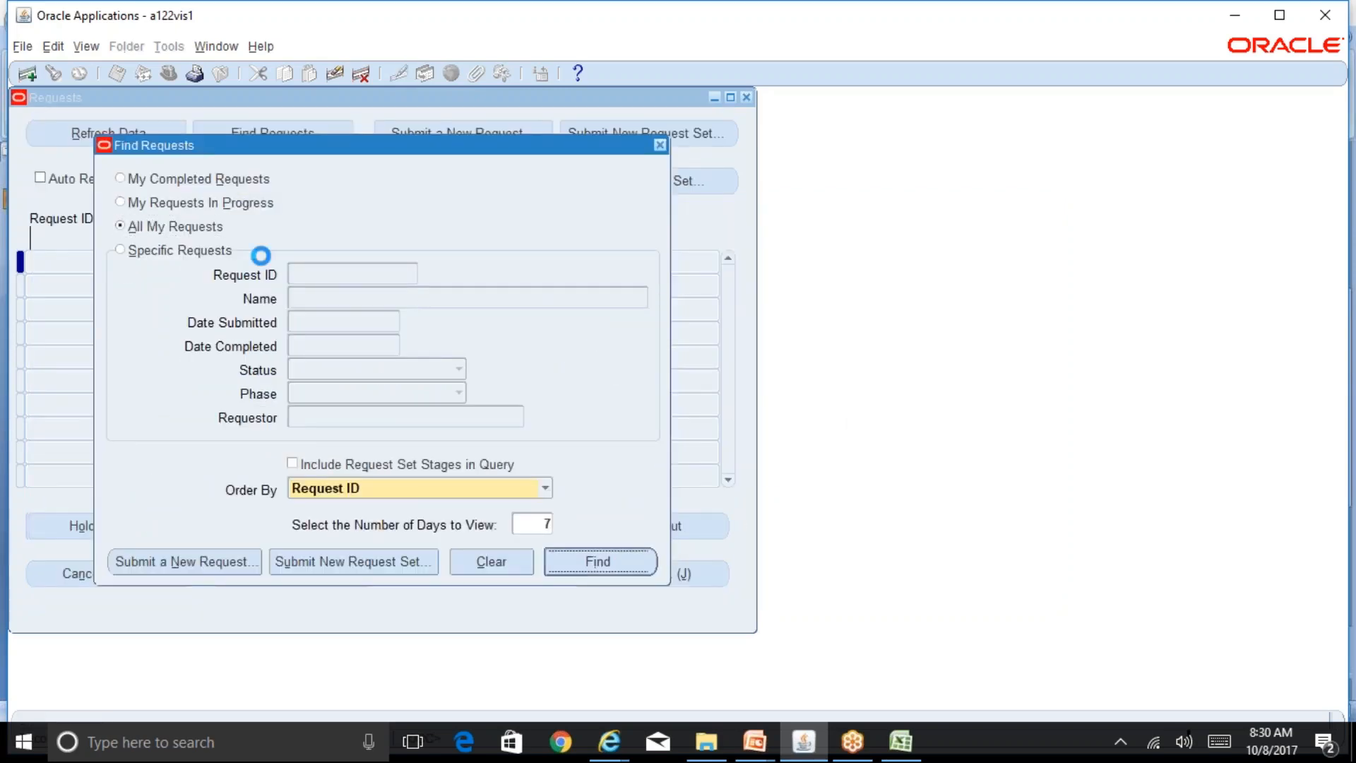
Step: Refresh the requests list, view the latest AutoReconciliation Execution Report's output, then return to Oracle Applications and close the requests list
left_click(120, 138)
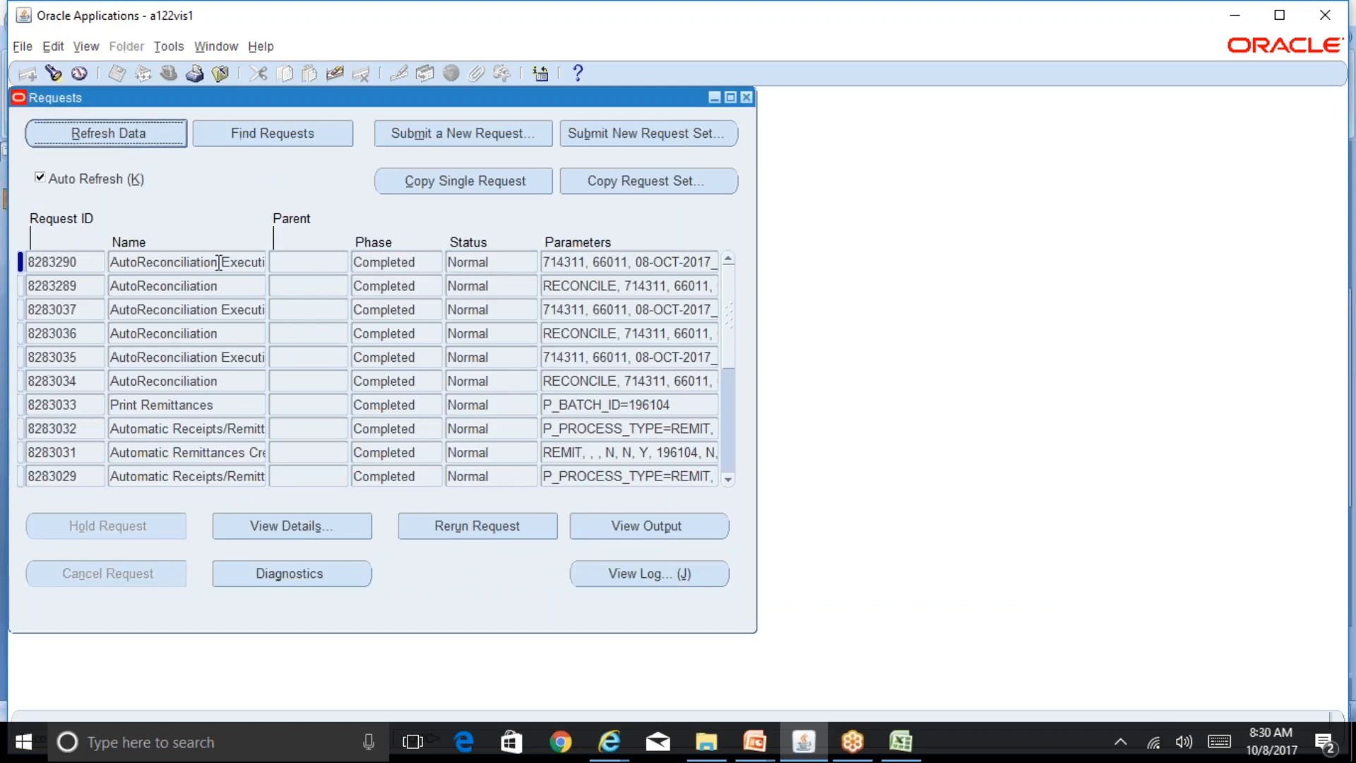
left_click(685, 528)
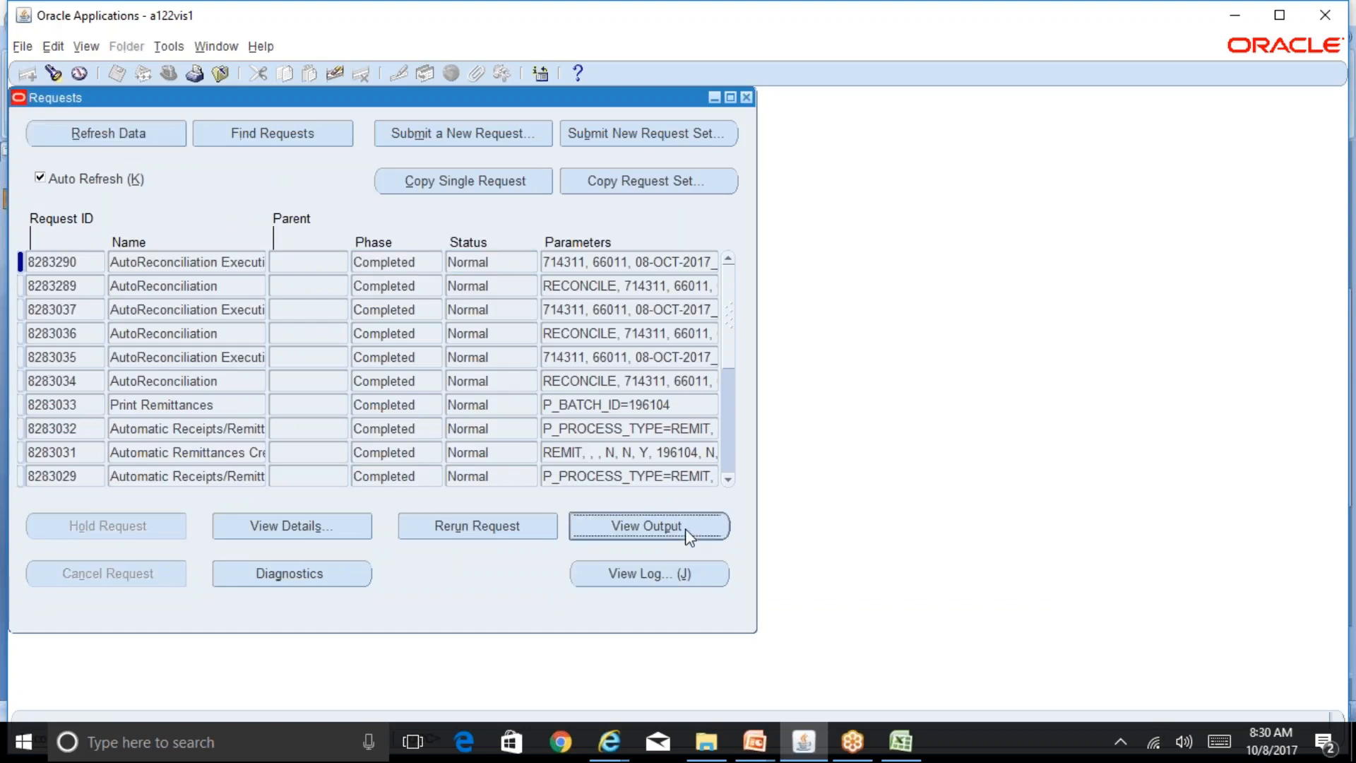
mouse_move(613, 743)
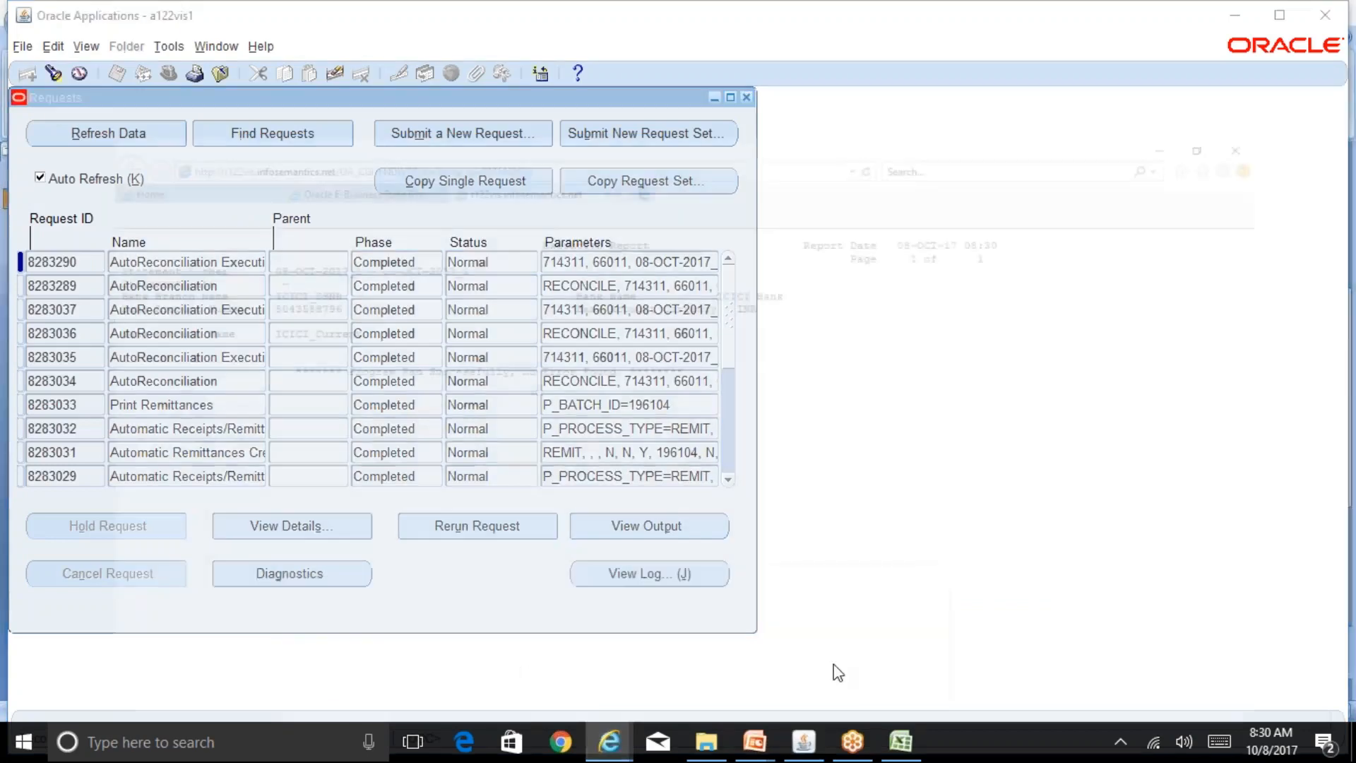
left_click(834, 664)
left_click(804, 742)
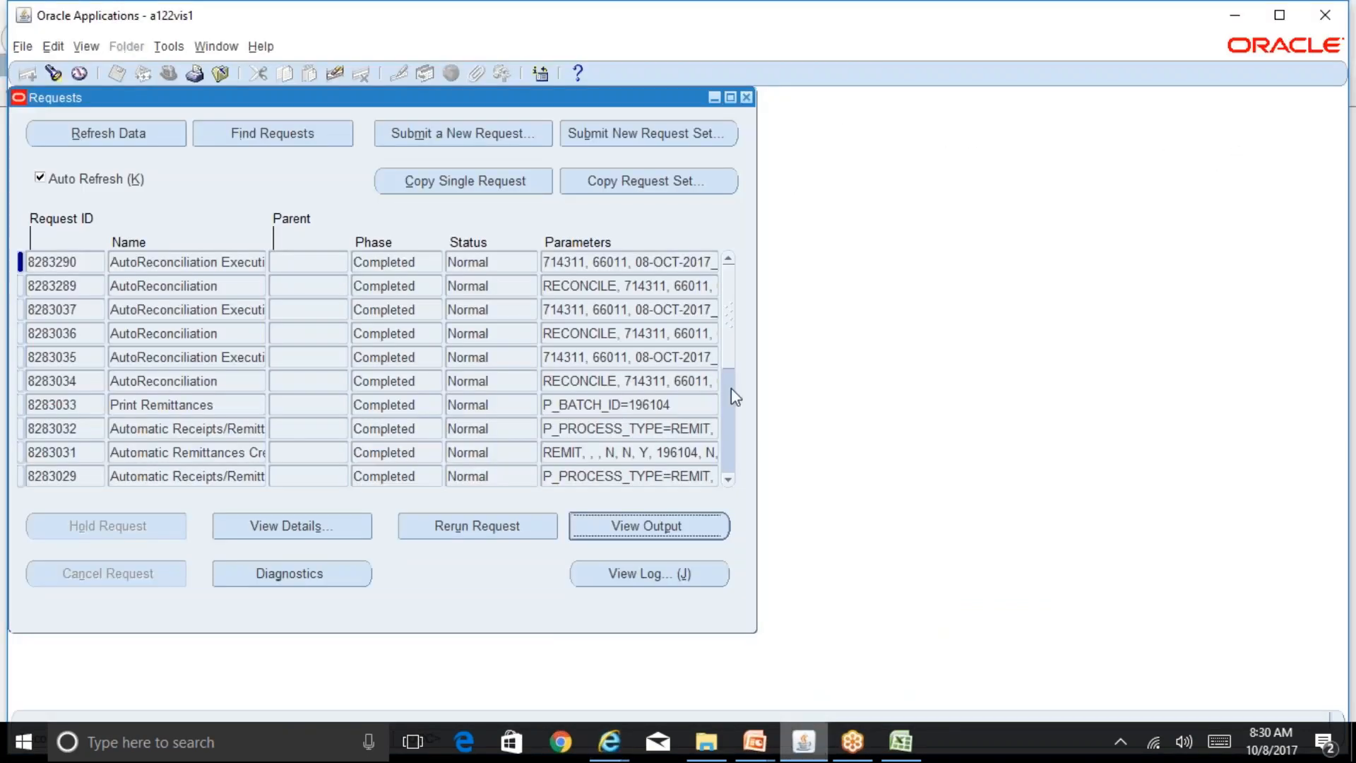
left_click(747, 97)
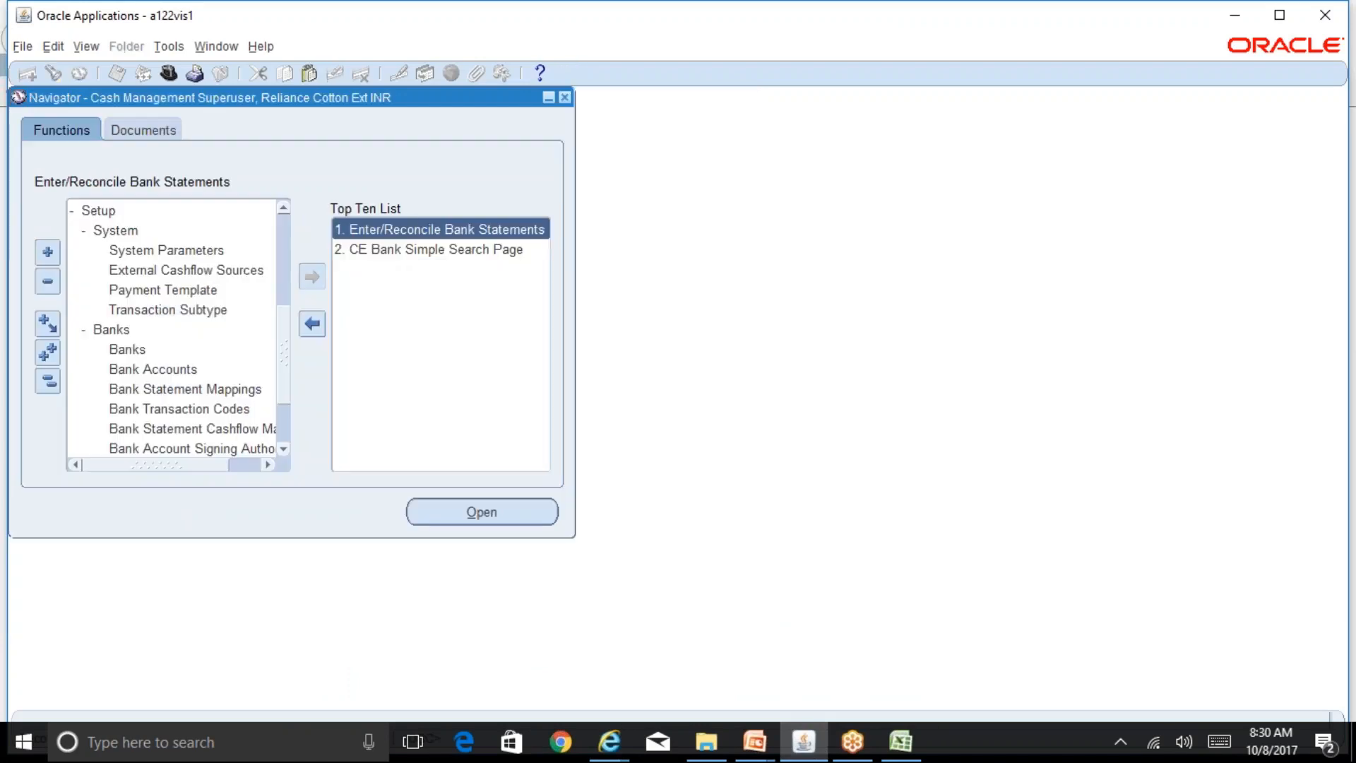
Step: Open Enter/Reconcile Bank Statements and find the statements of the ICICI_Current account
left_click(55, 379)
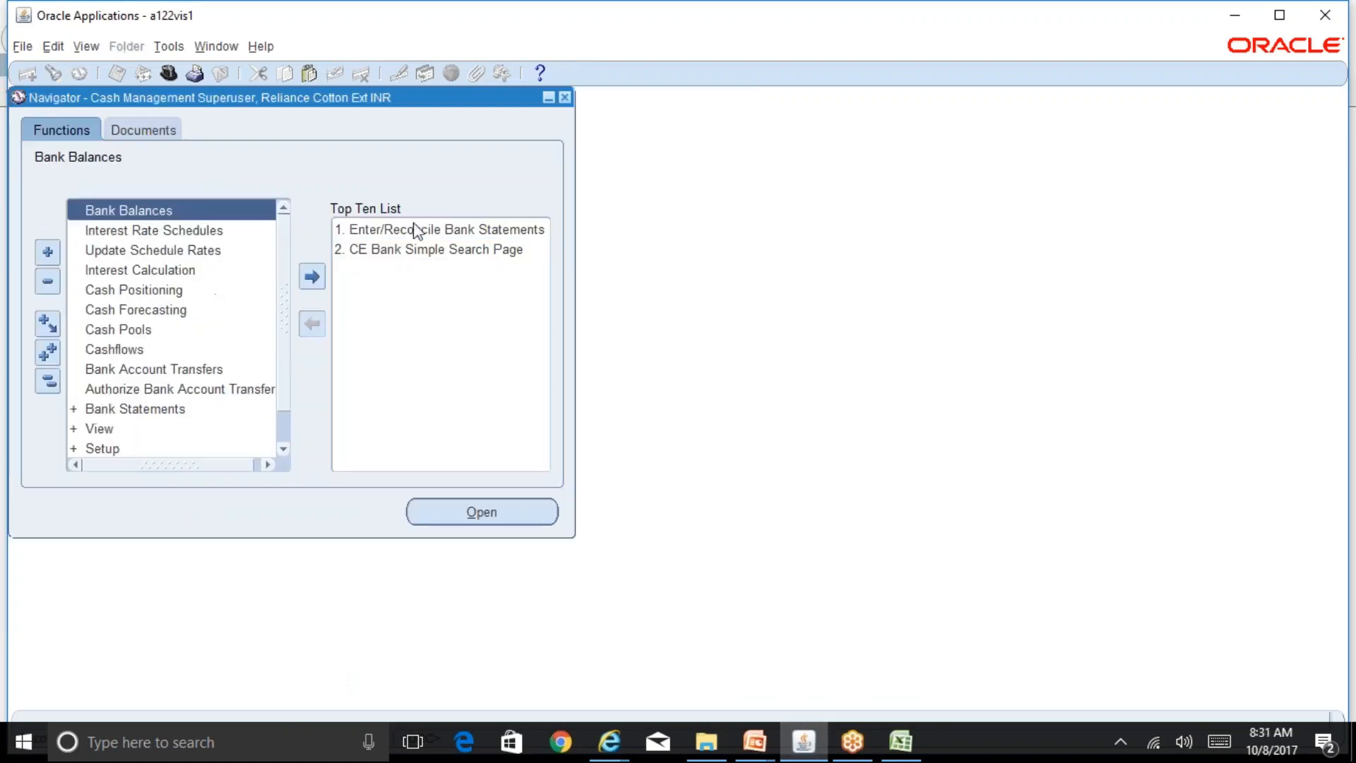
left_click(416, 229)
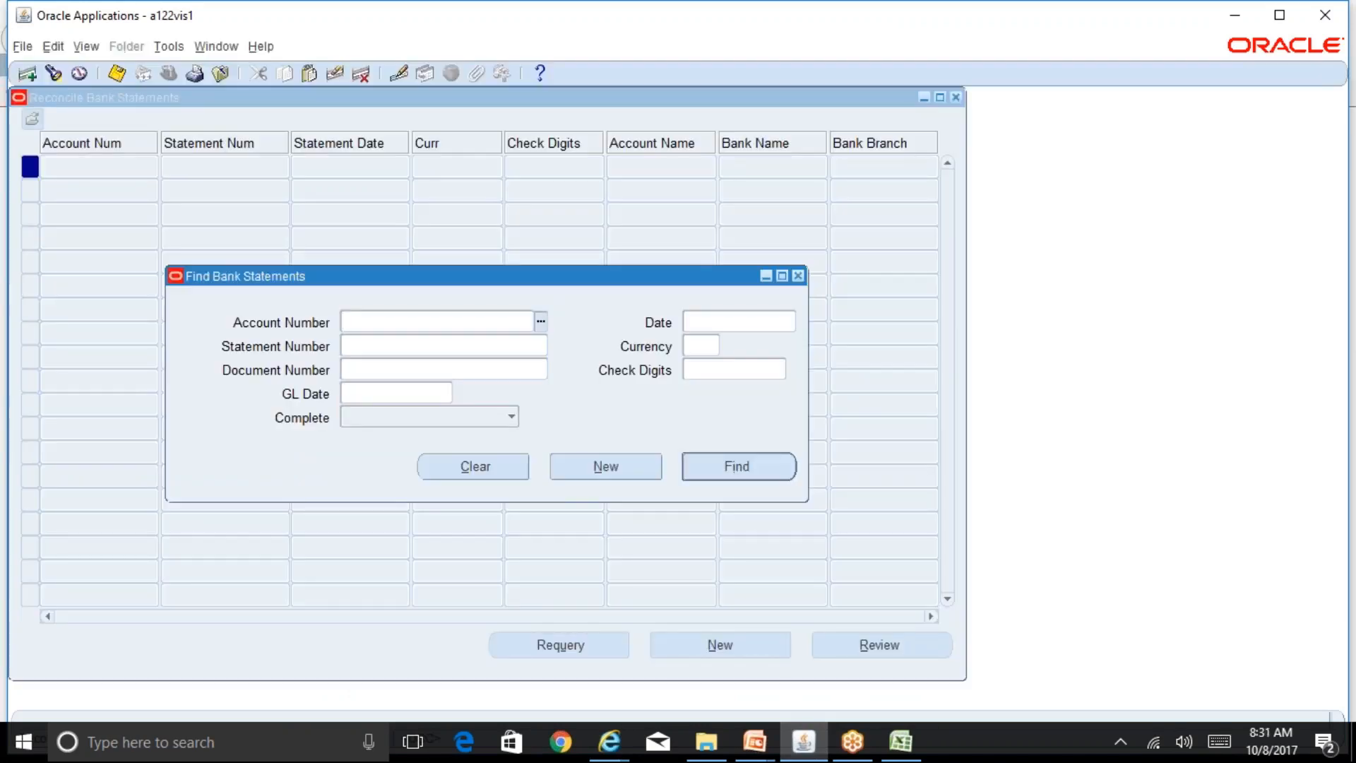
type("5%")
key("Tab")
key("Down")
key("Down")
key("Return")
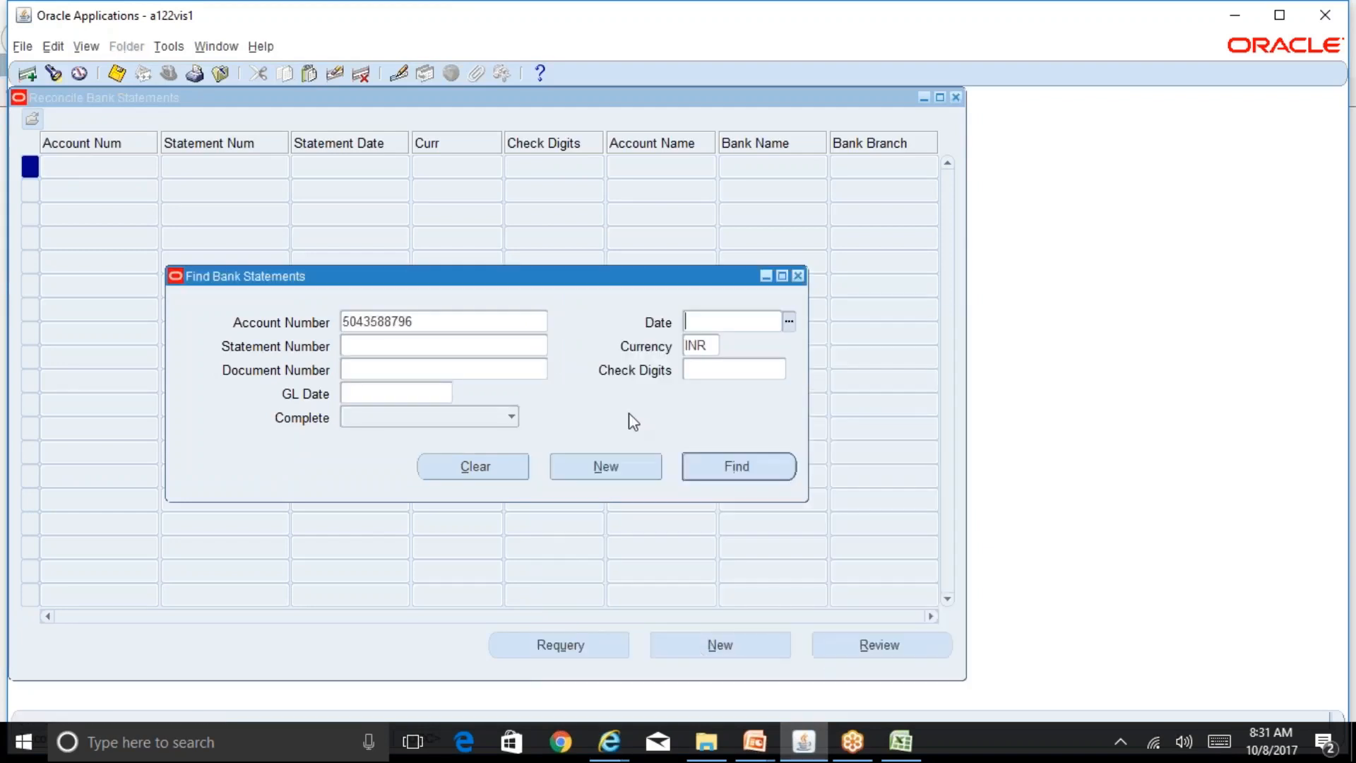
left_click(769, 469)
Step: Open the 08-OCT-2017_1 statement for review and display its statement lines
left_click(394, 216)
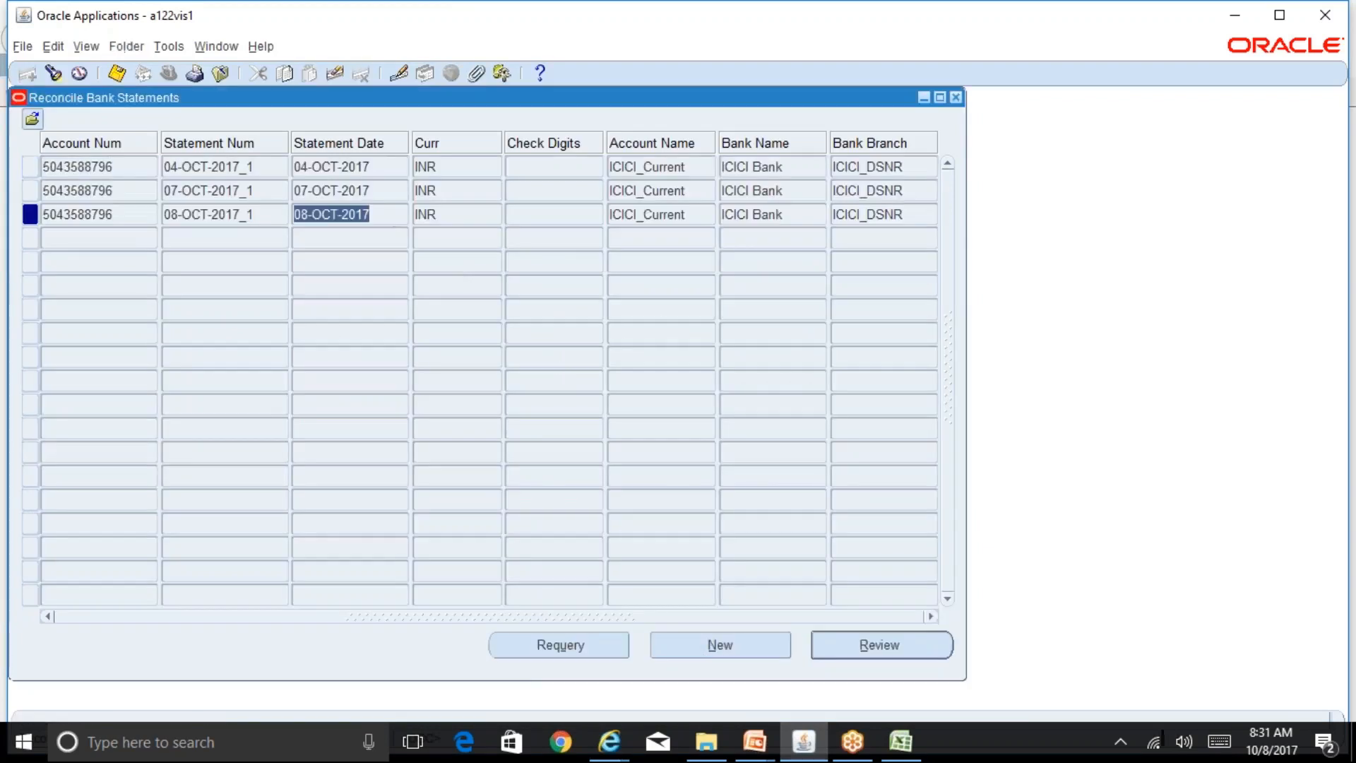
left_click(854, 653)
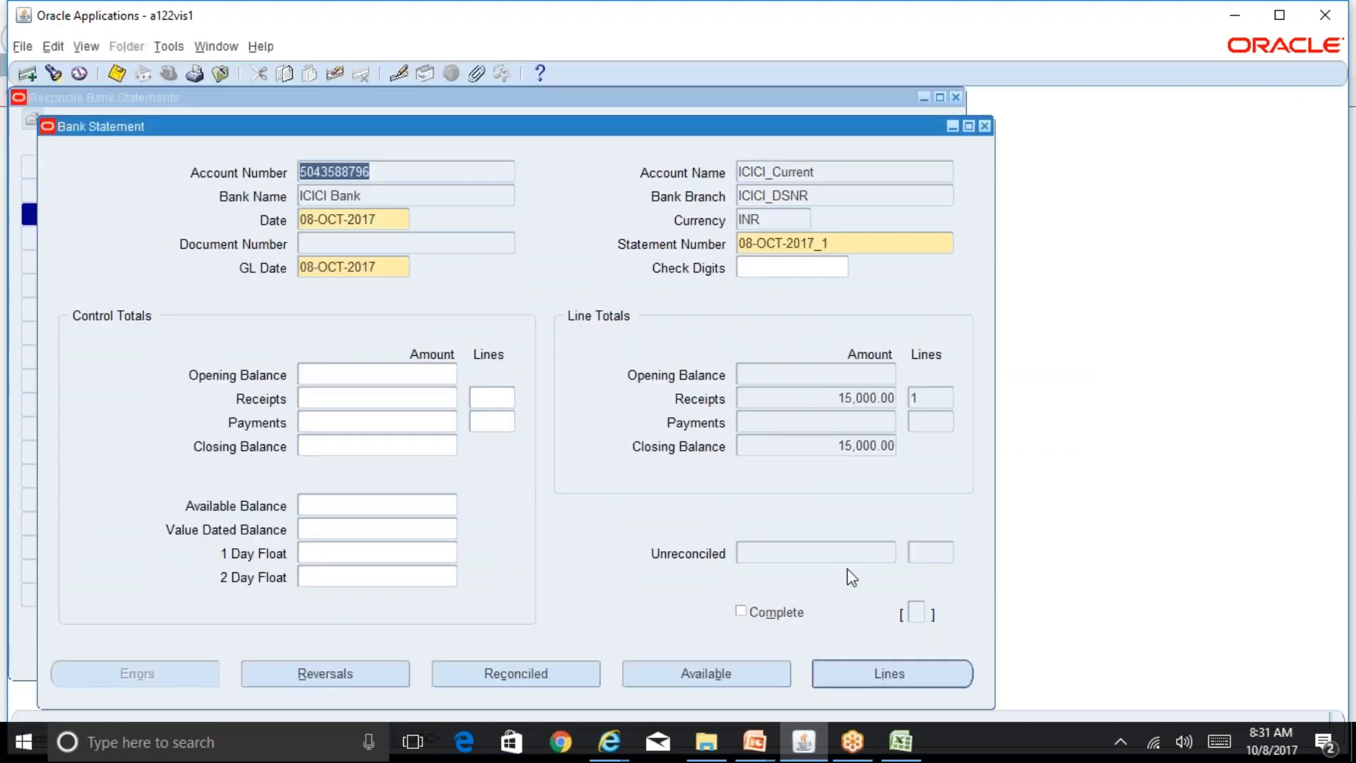
left_click(911, 672)
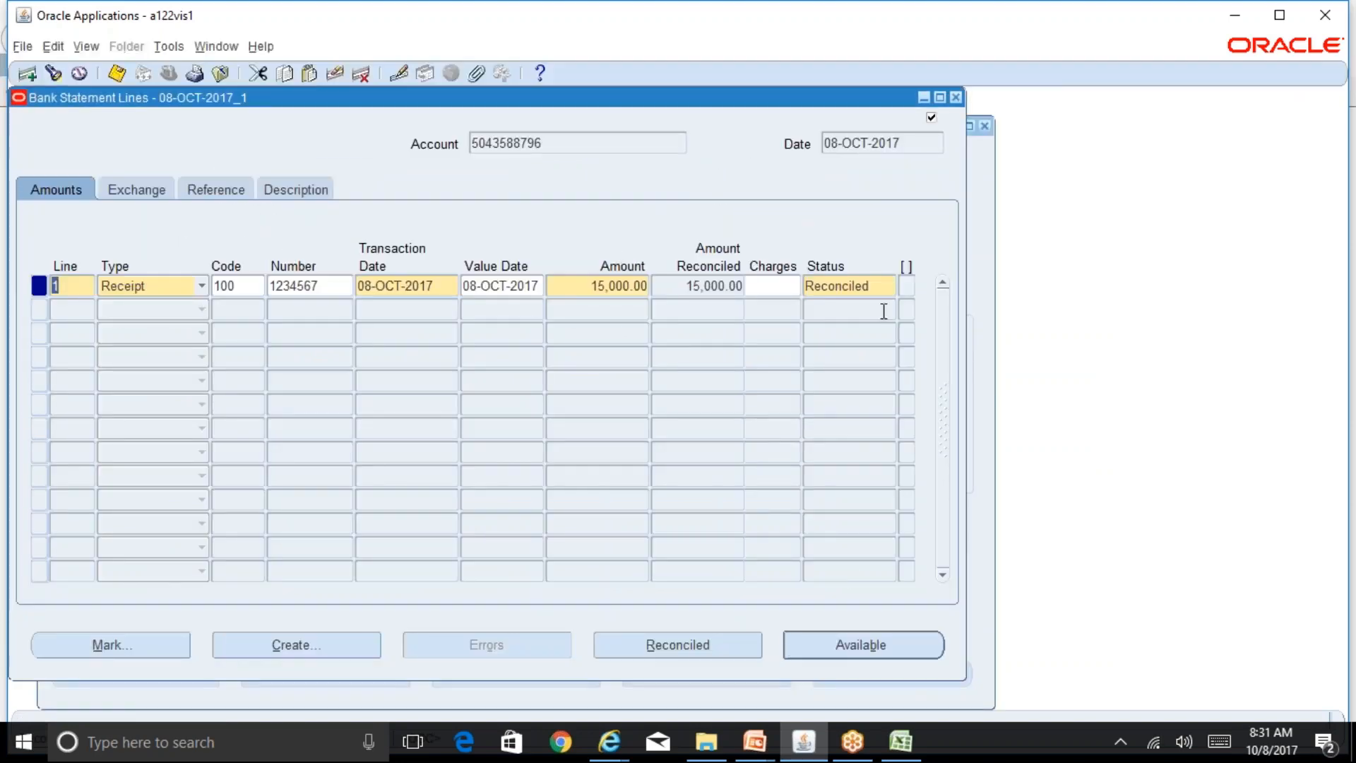
Step: Check the receipt line's status, code and number, and open and close its available transactions search
left_click(880, 287)
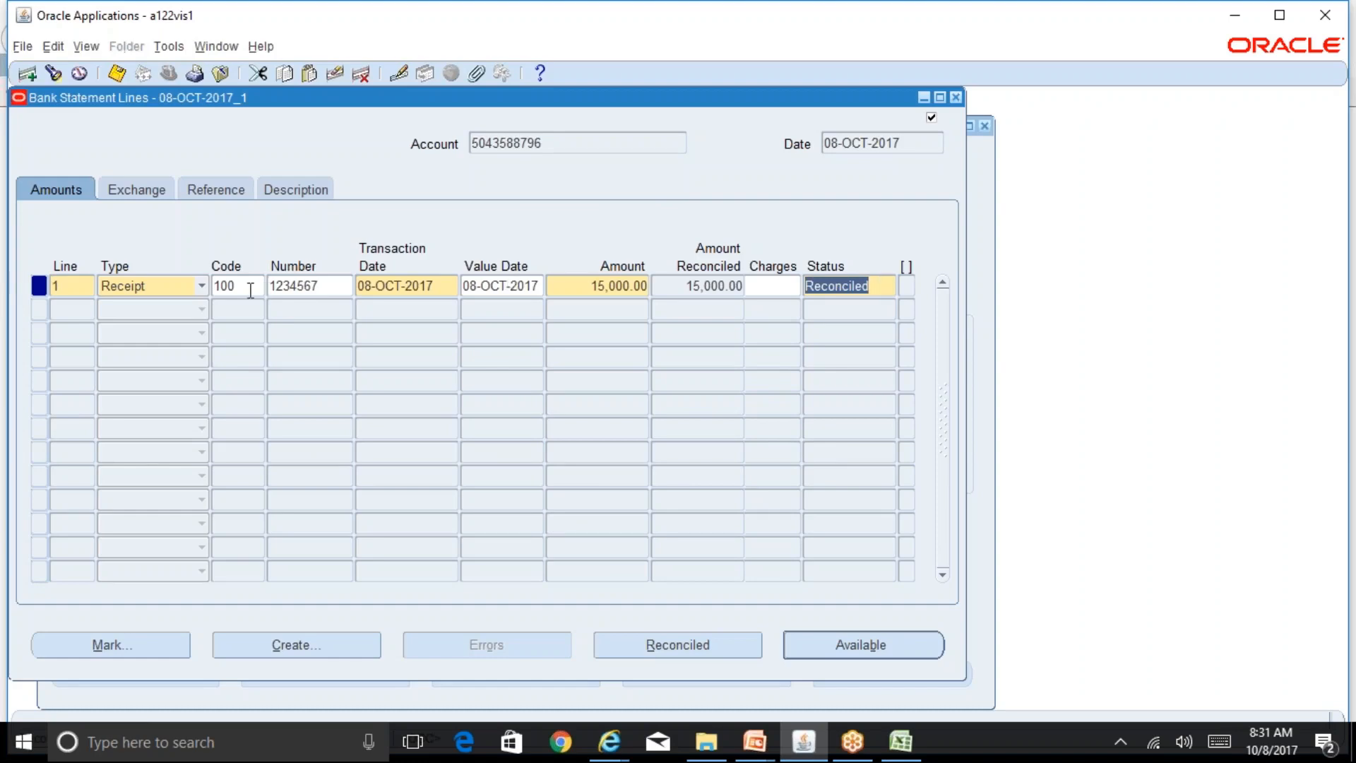
left_click(249, 286)
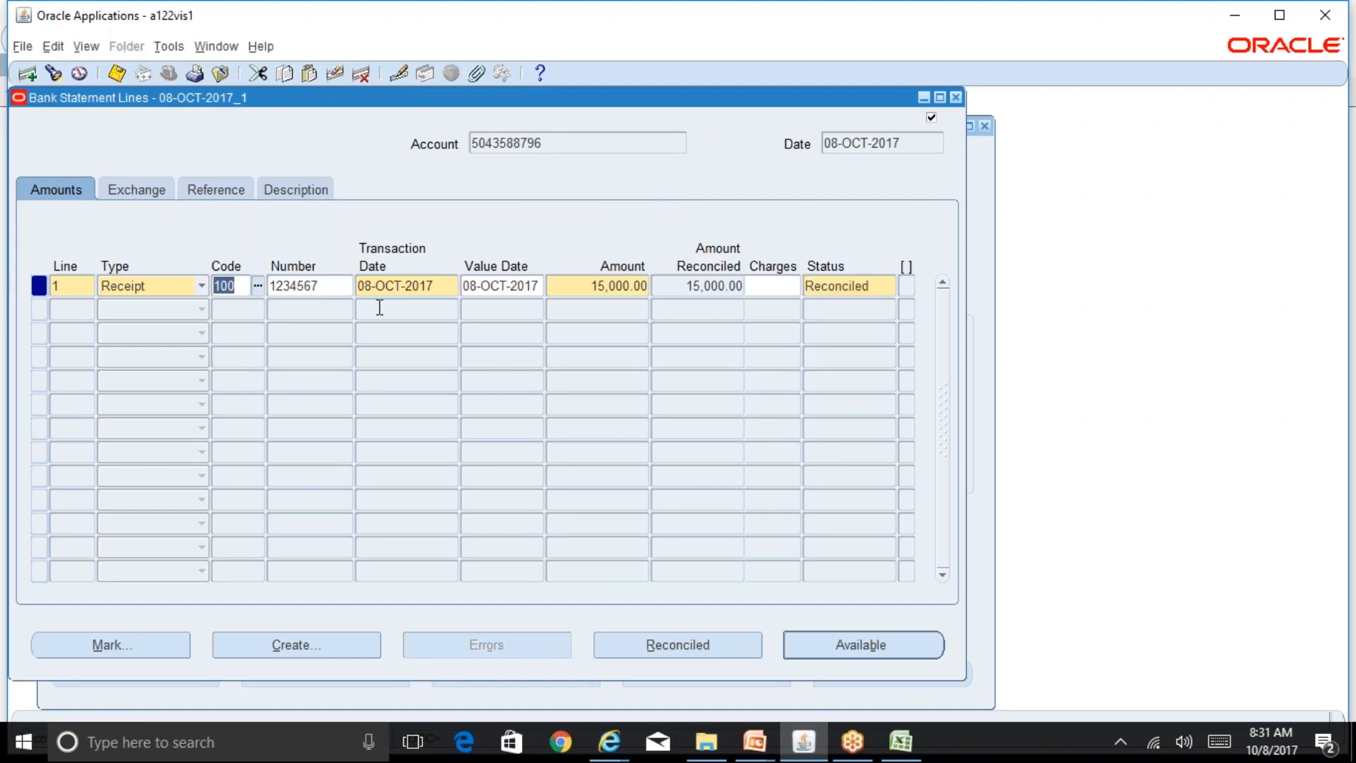
left_click(877, 287)
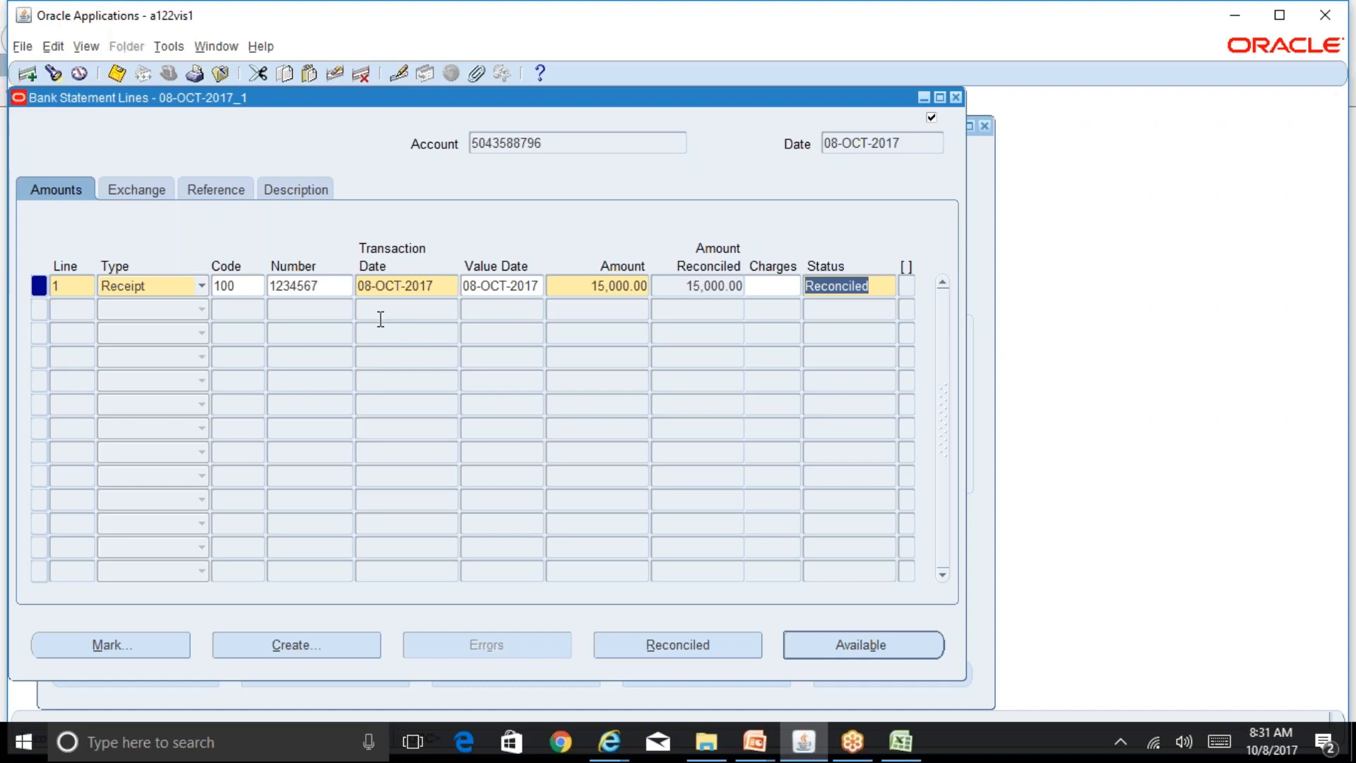
left_click(335, 286)
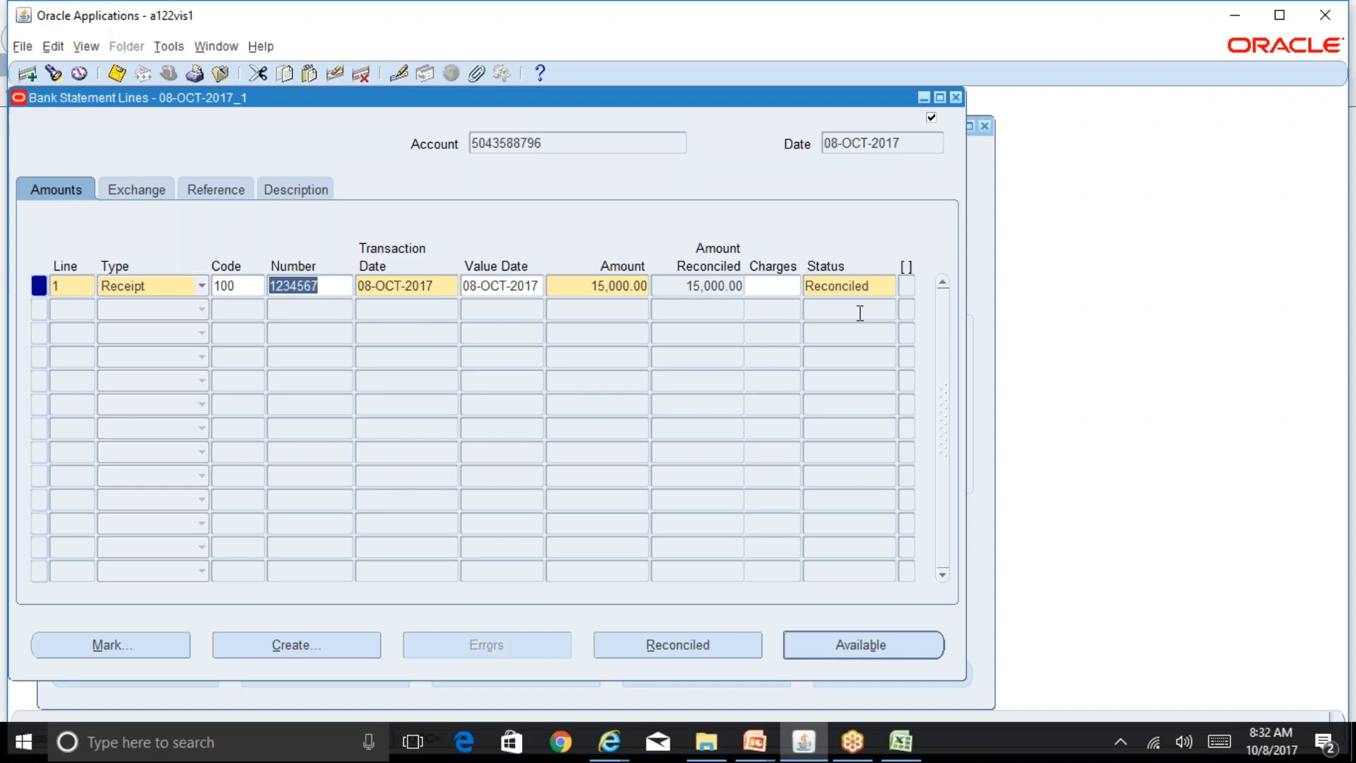
left_click(903, 651)
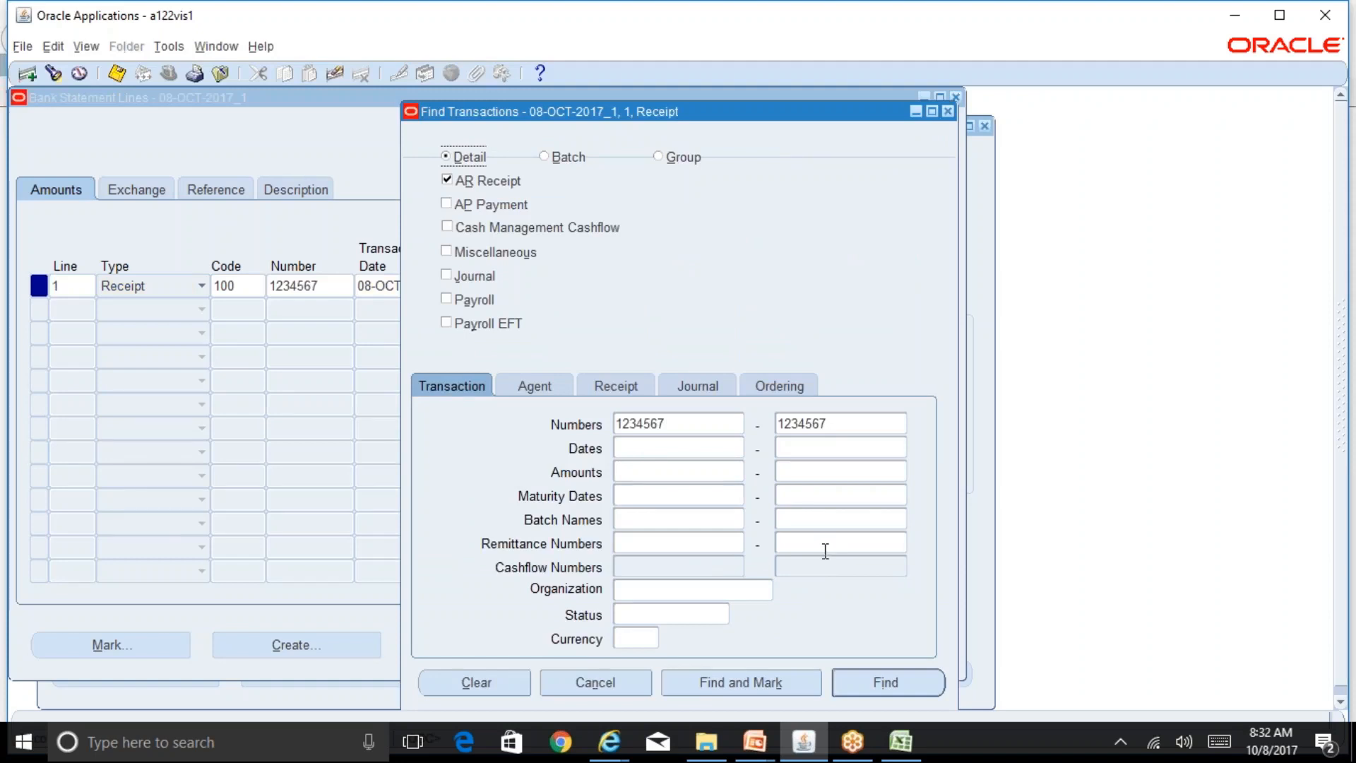
left_click(948, 112)
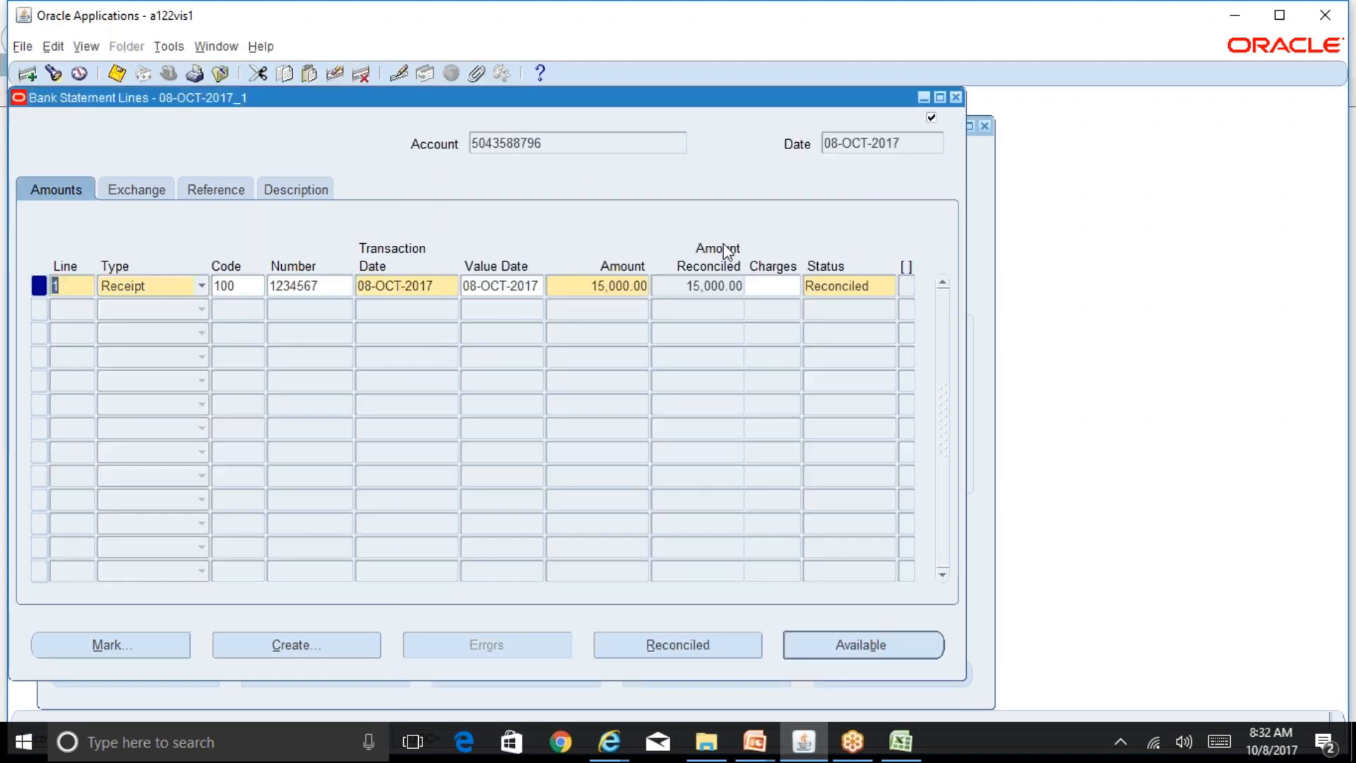
Step: Review the receipt line's number, exchange and reference details, and return to its amounts
double_click(327, 287)
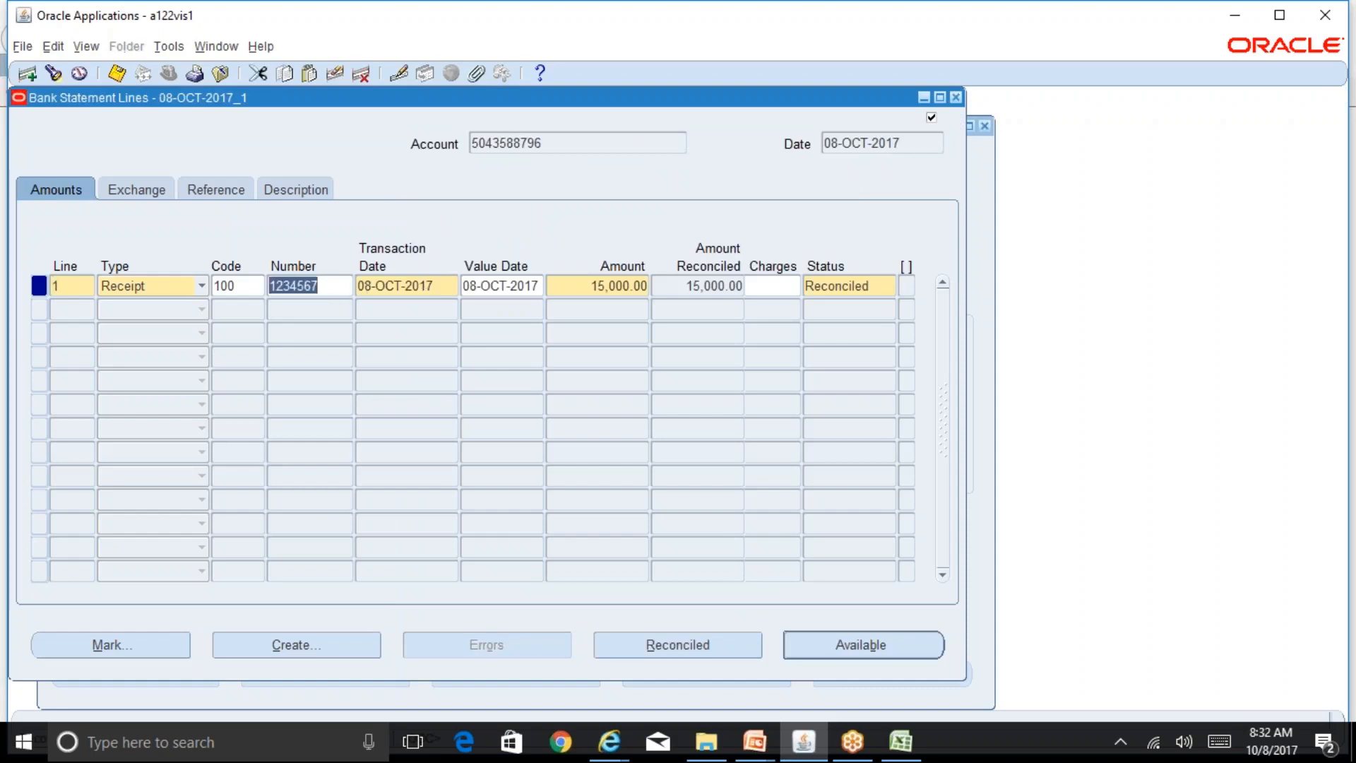
left_click(139, 195)
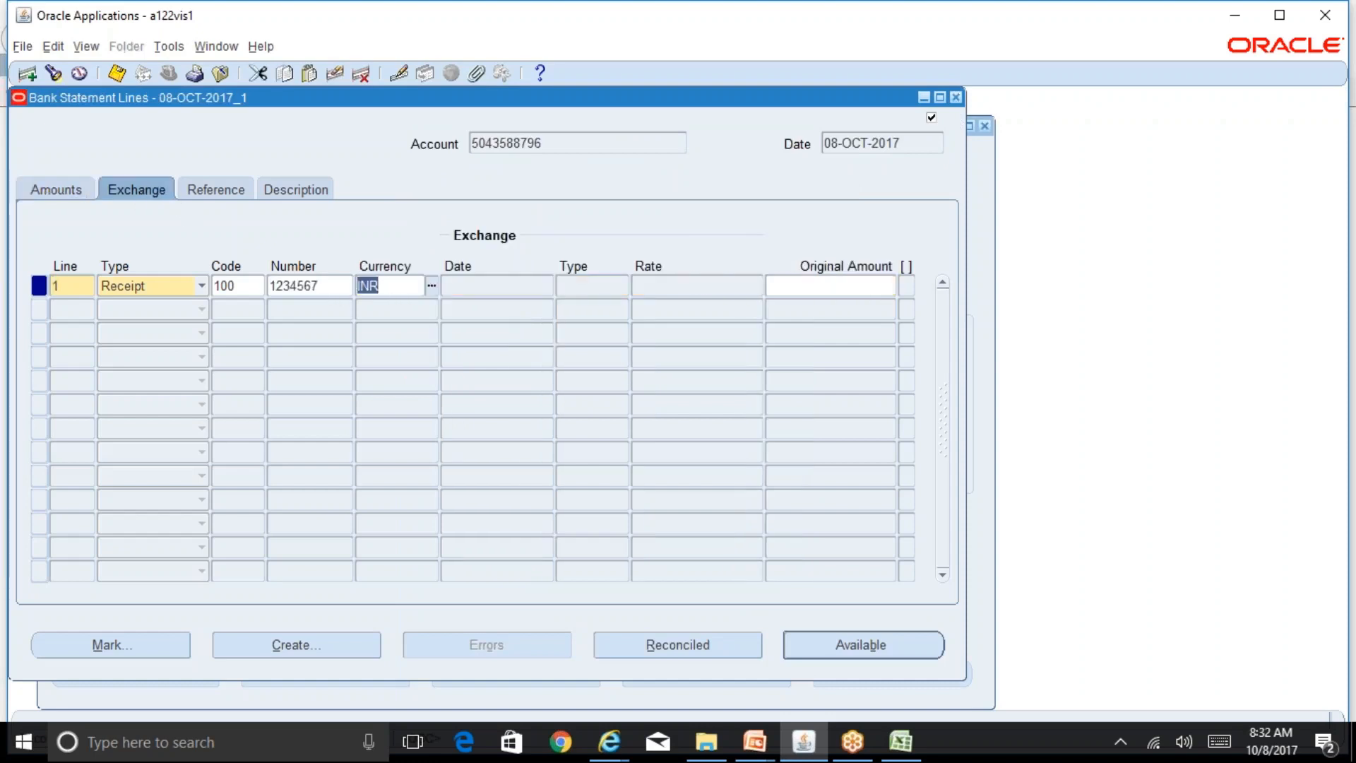
left_click(220, 188)
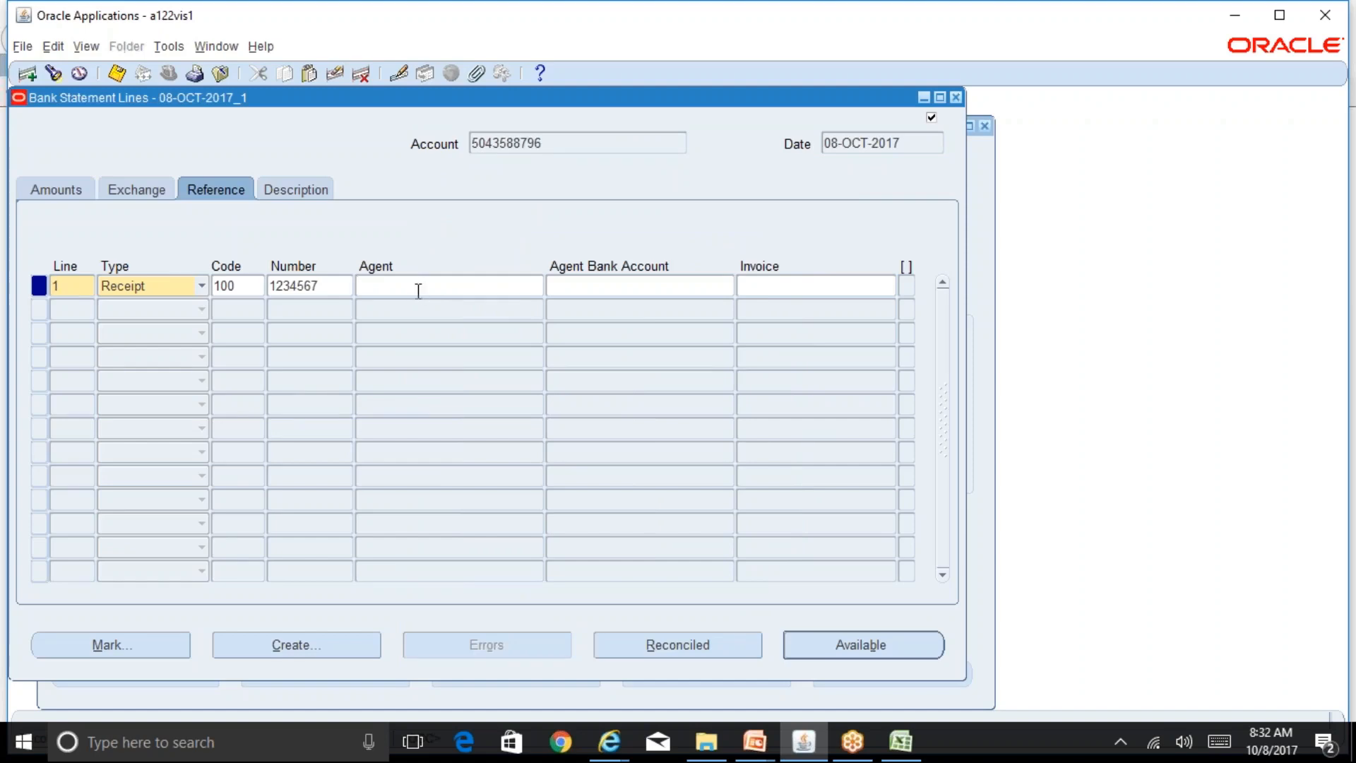
left_click(817, 290)
left_click(70, 188)
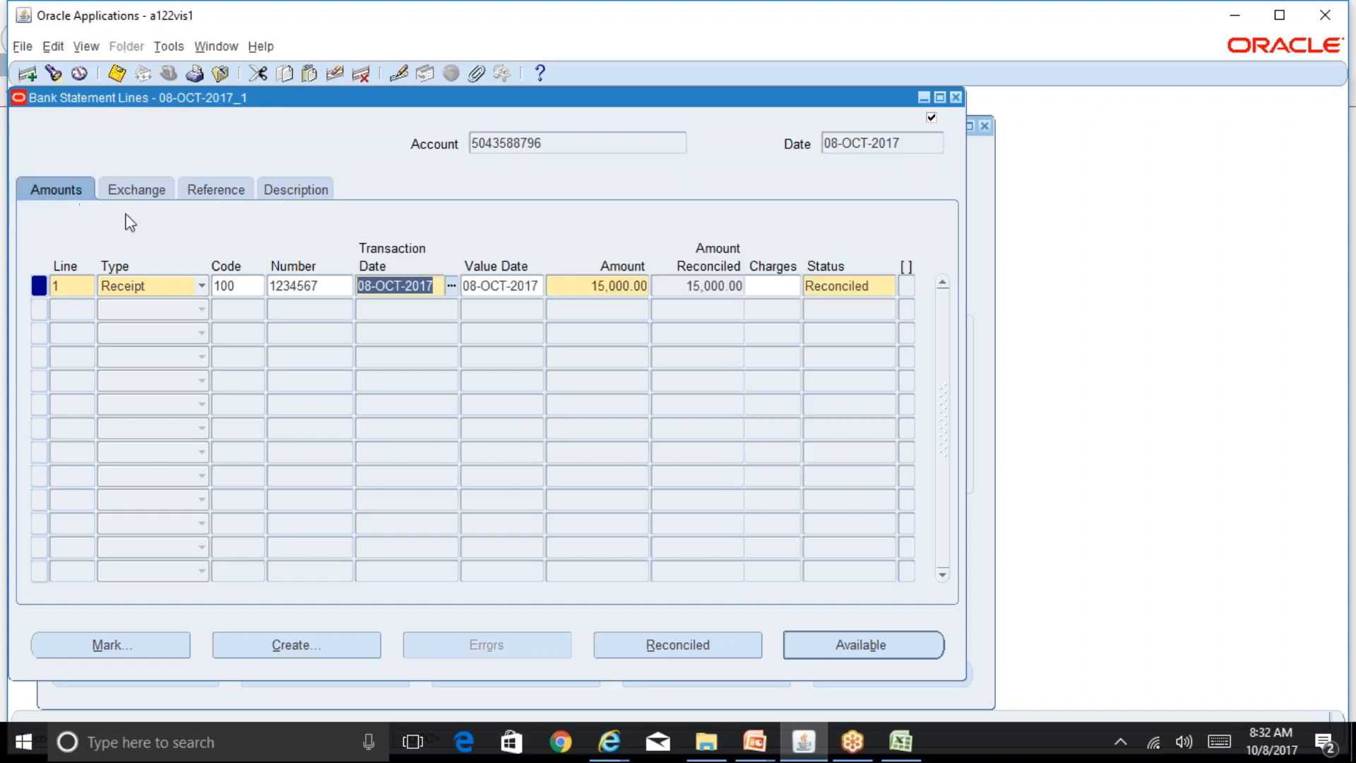
Step: Compare the receipt line's number with its agent, agent bank account and invoice reference fields, and return to its amounts
double_click(328, 290)
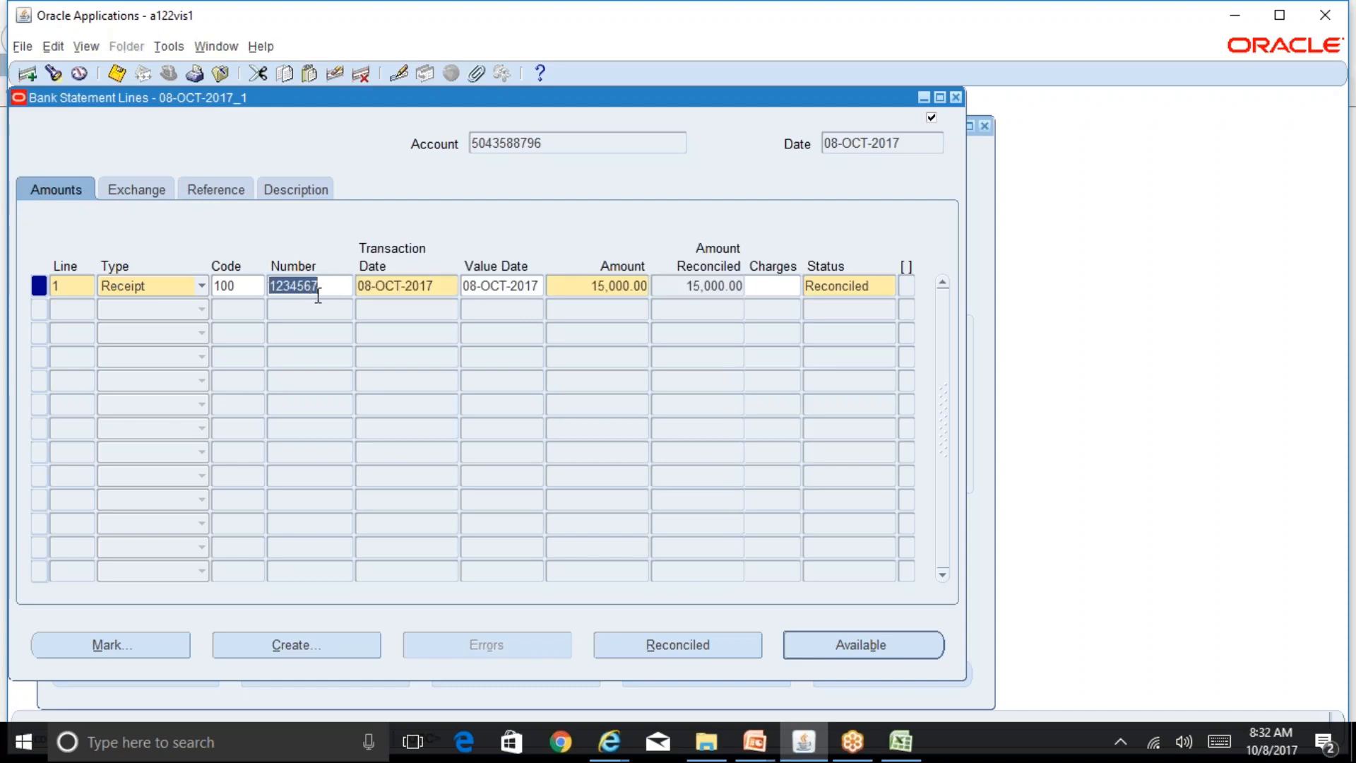
left_click(206, 192)
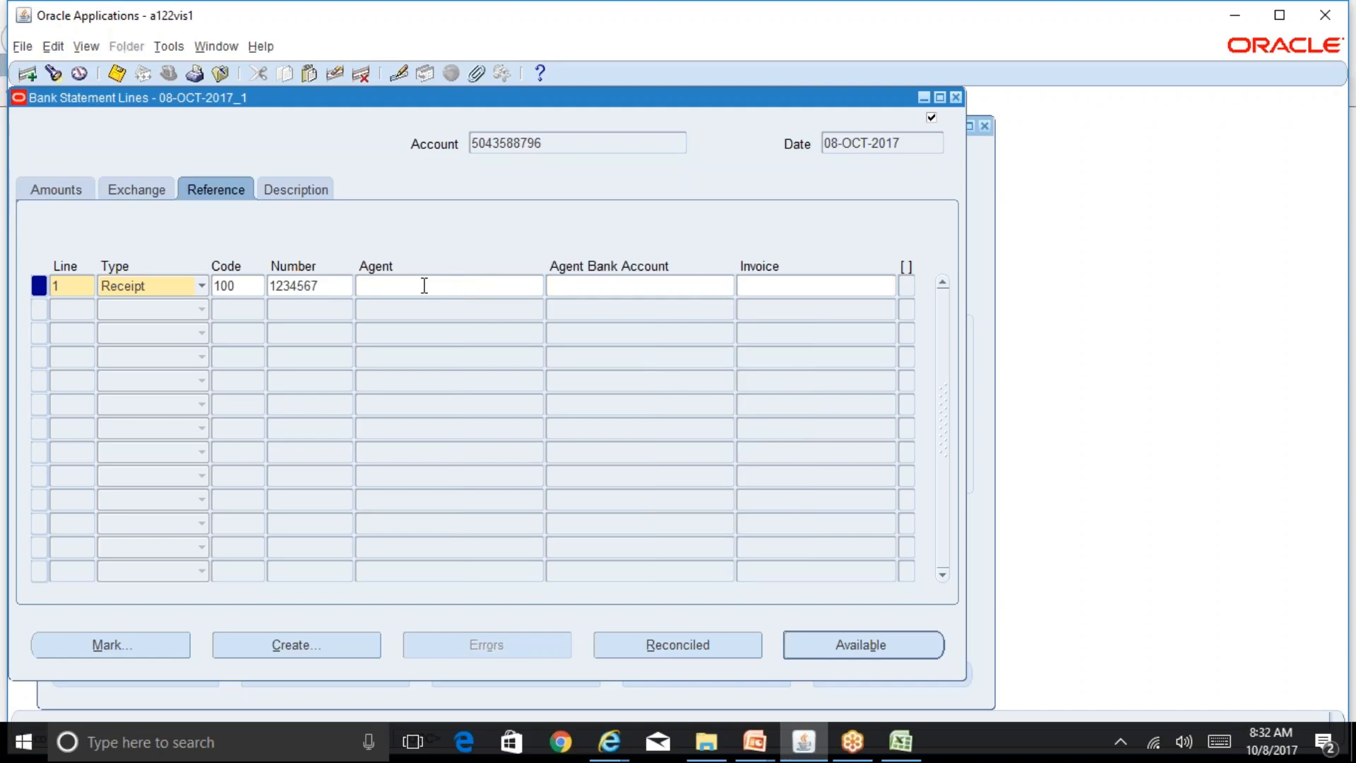
left_click(777, 286)
left_click(70, 191)
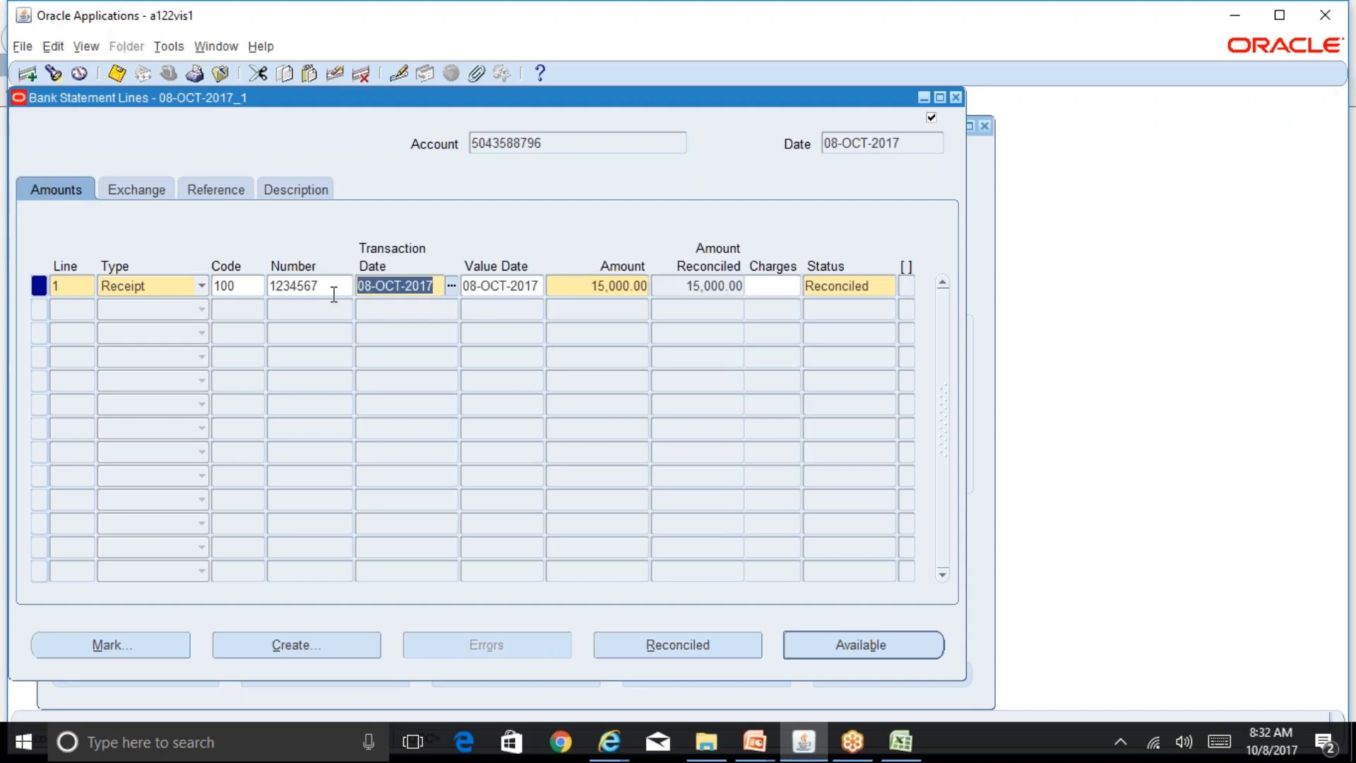
left_click(282, 189)
left_click(226, 190)
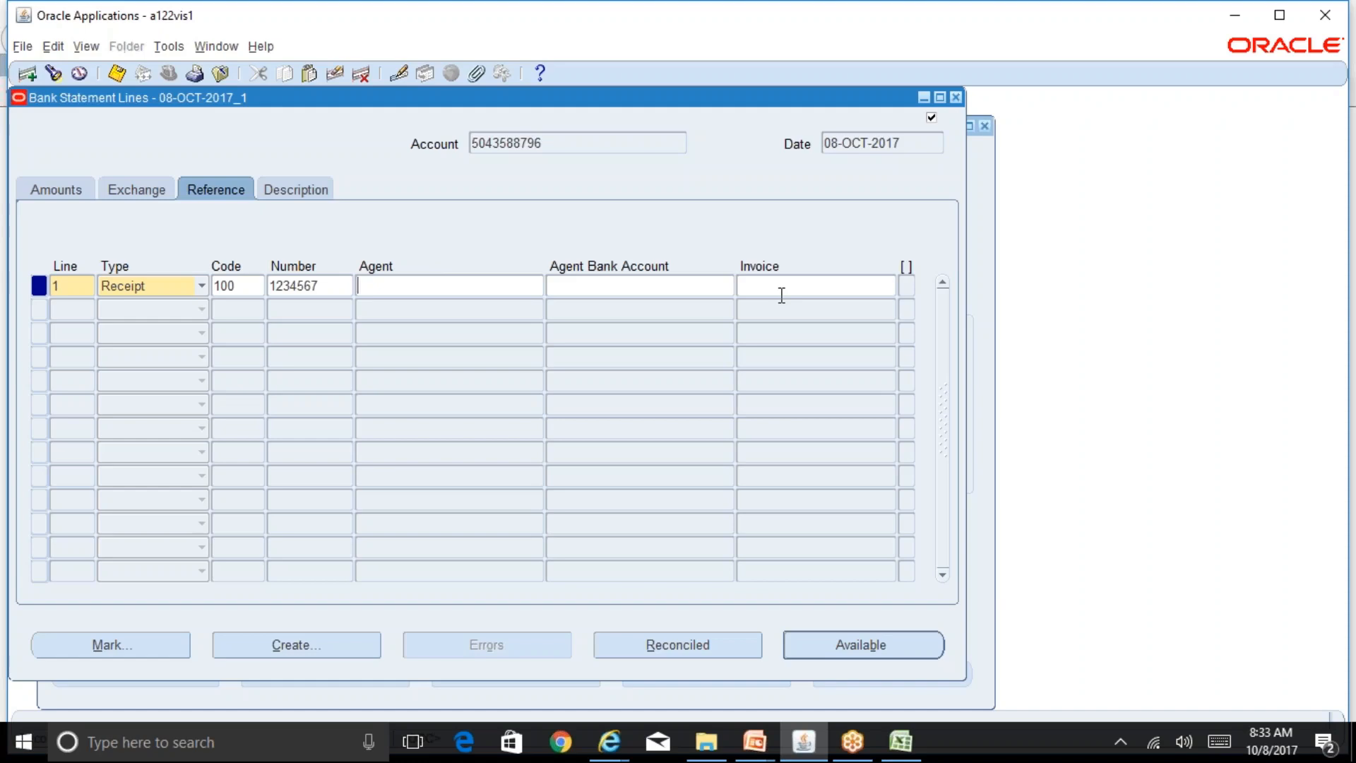
left_click(48, 189)
left_click(333, 282)
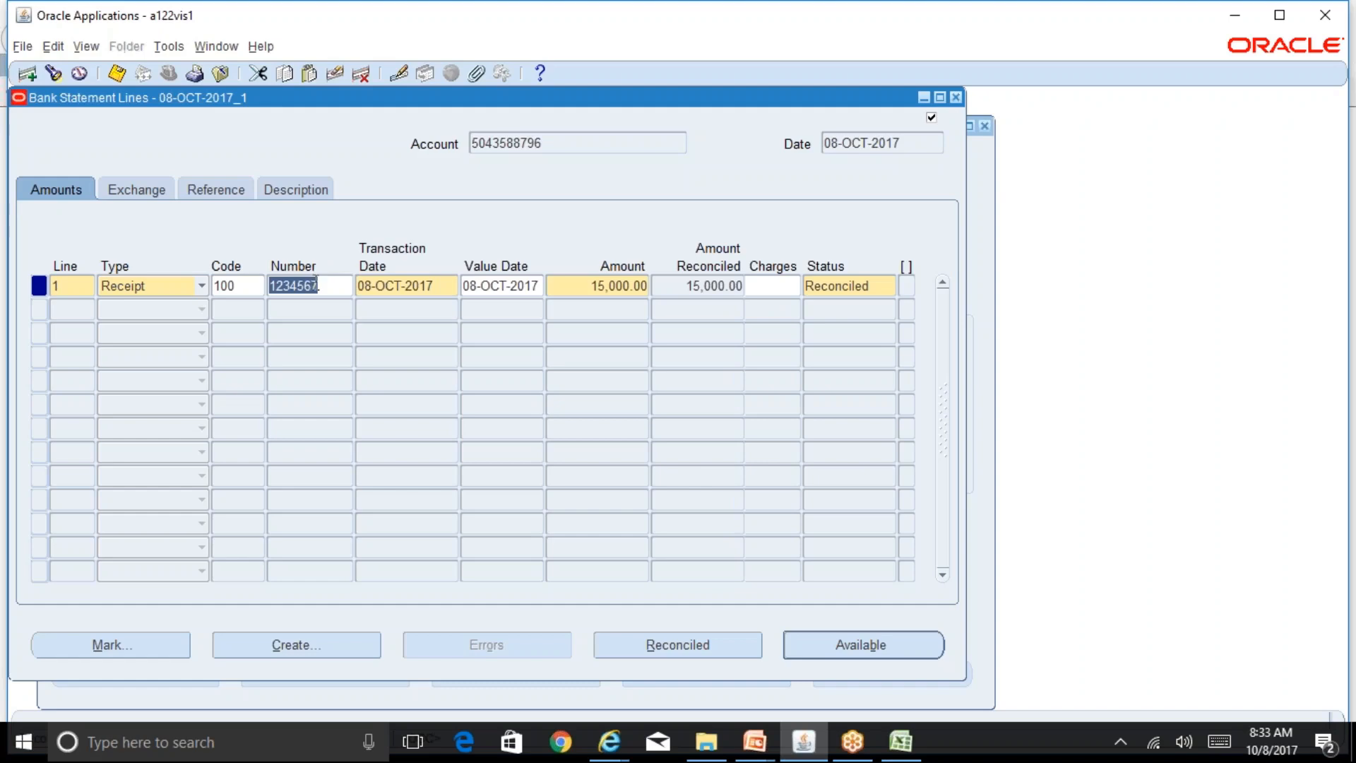
left_click(197, 193)
left_click(388, 286)
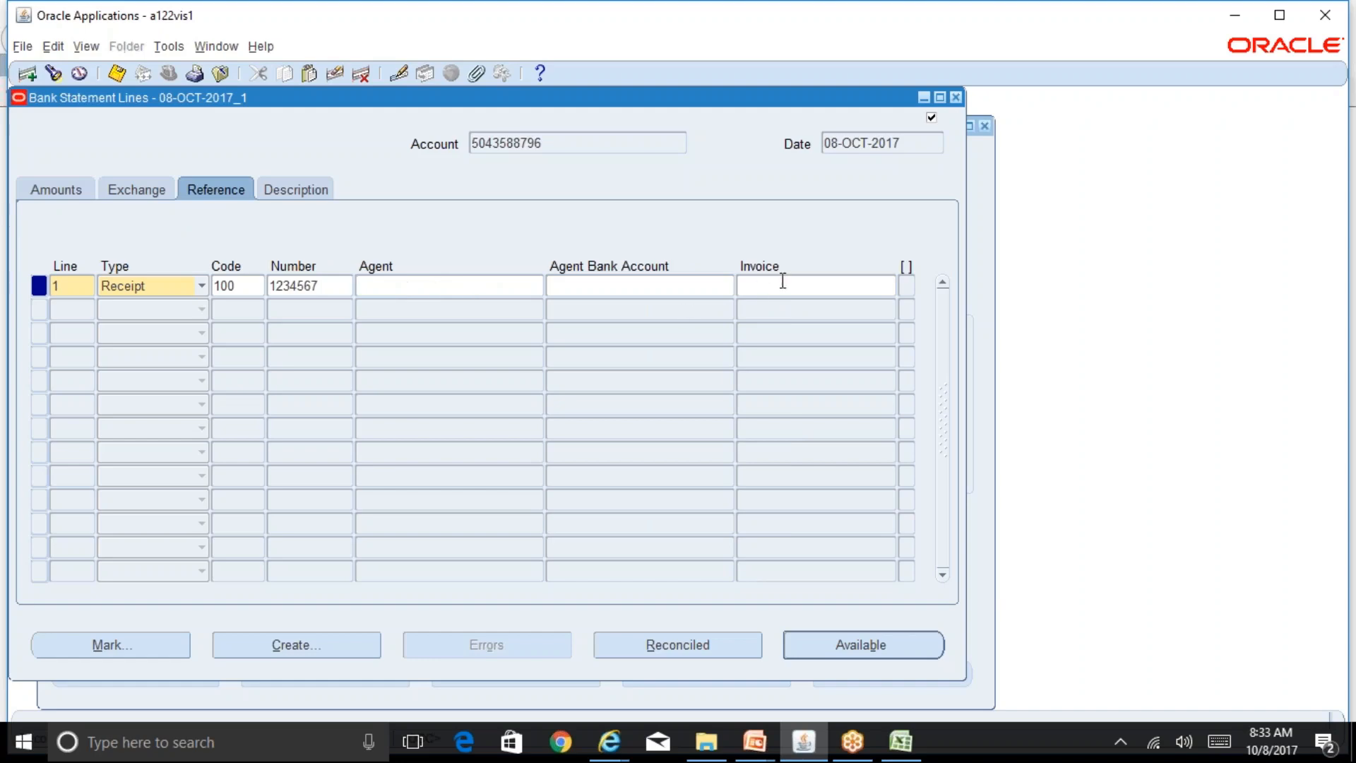
left_click(34, 192)
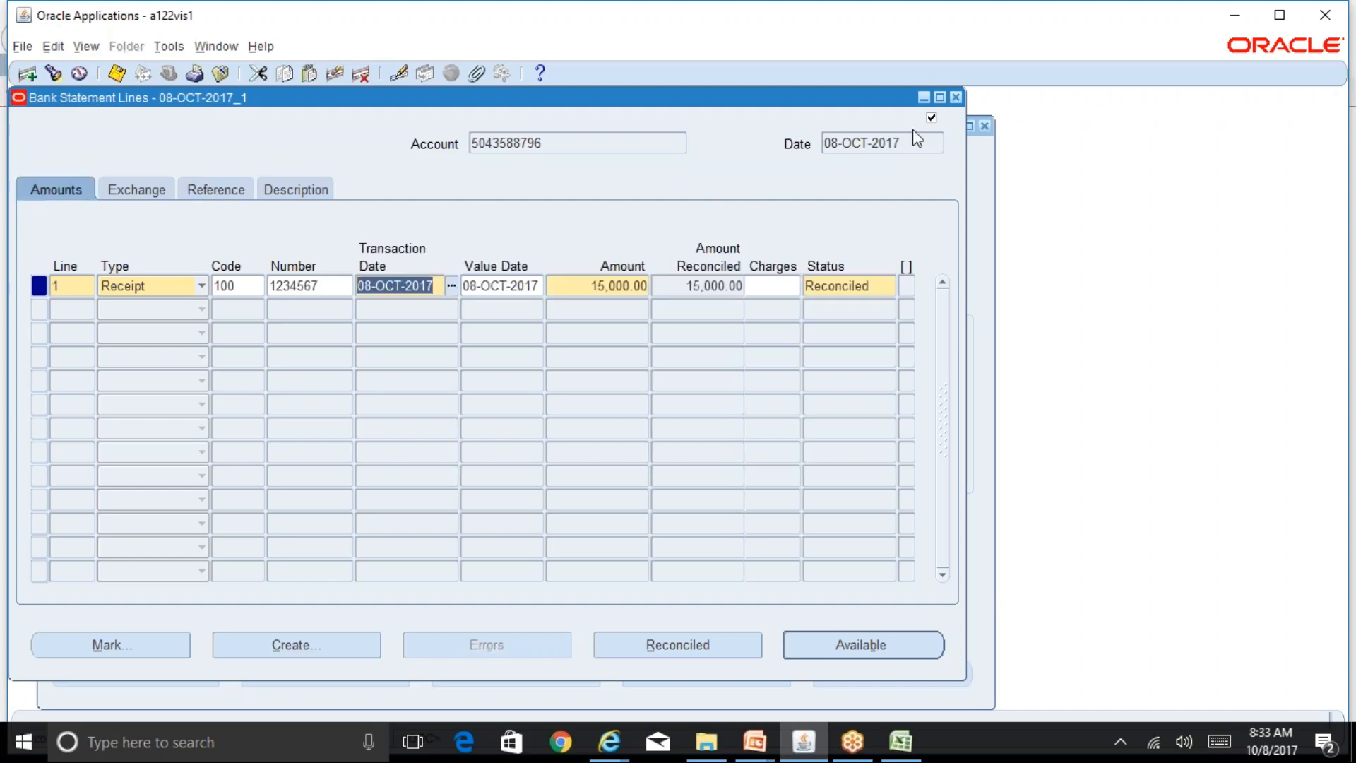
Step: Close the open bank statement windows to return to the Navigator, and switch to the R12 Table of Contents workbook in Excel
left_click(958, 98)
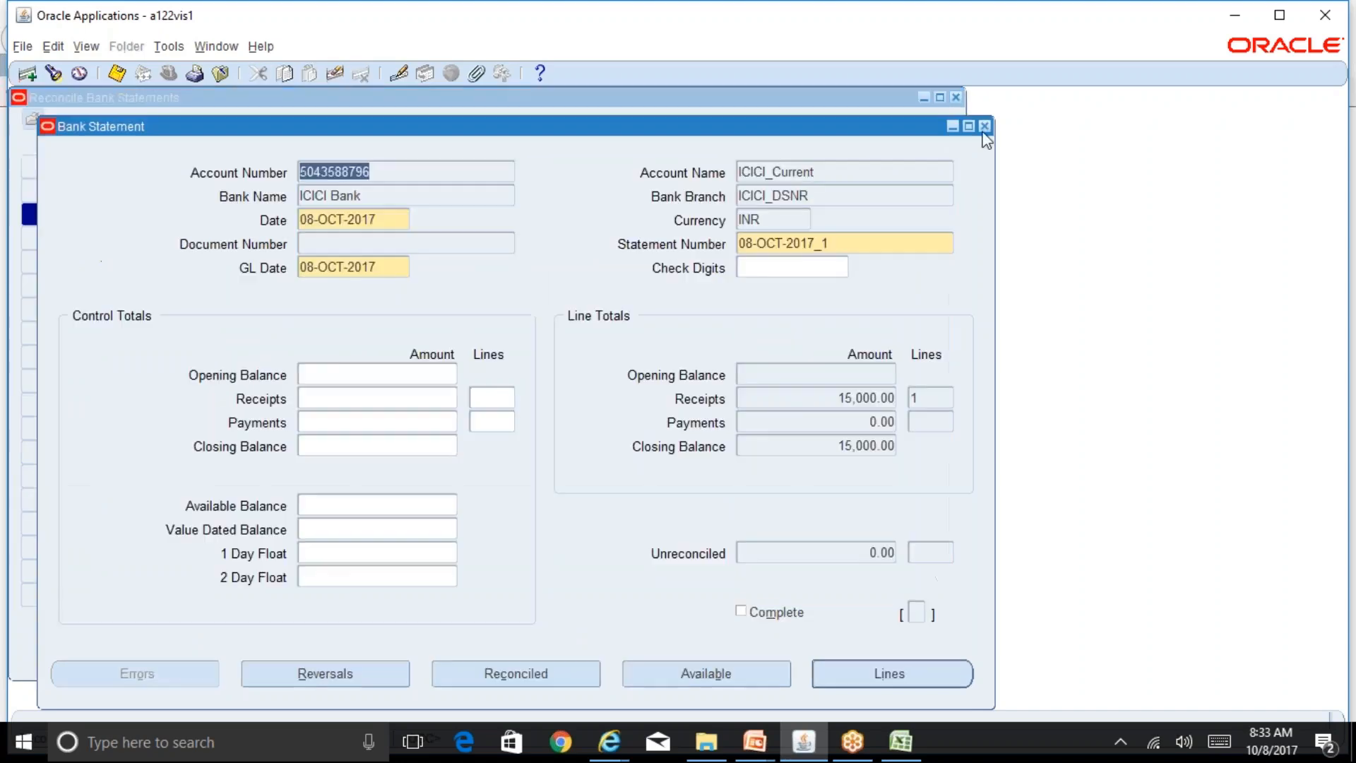
left_click(956, 97)
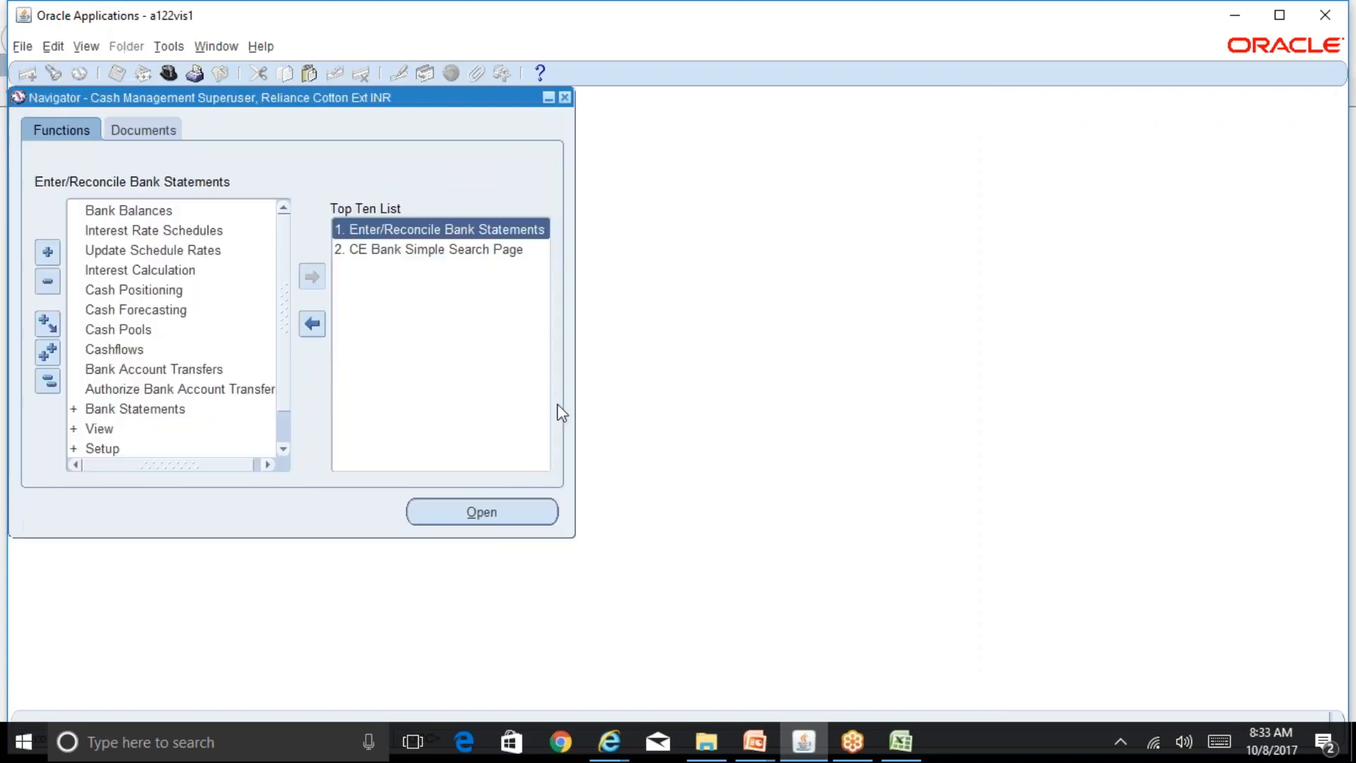
left_click(47, 381)
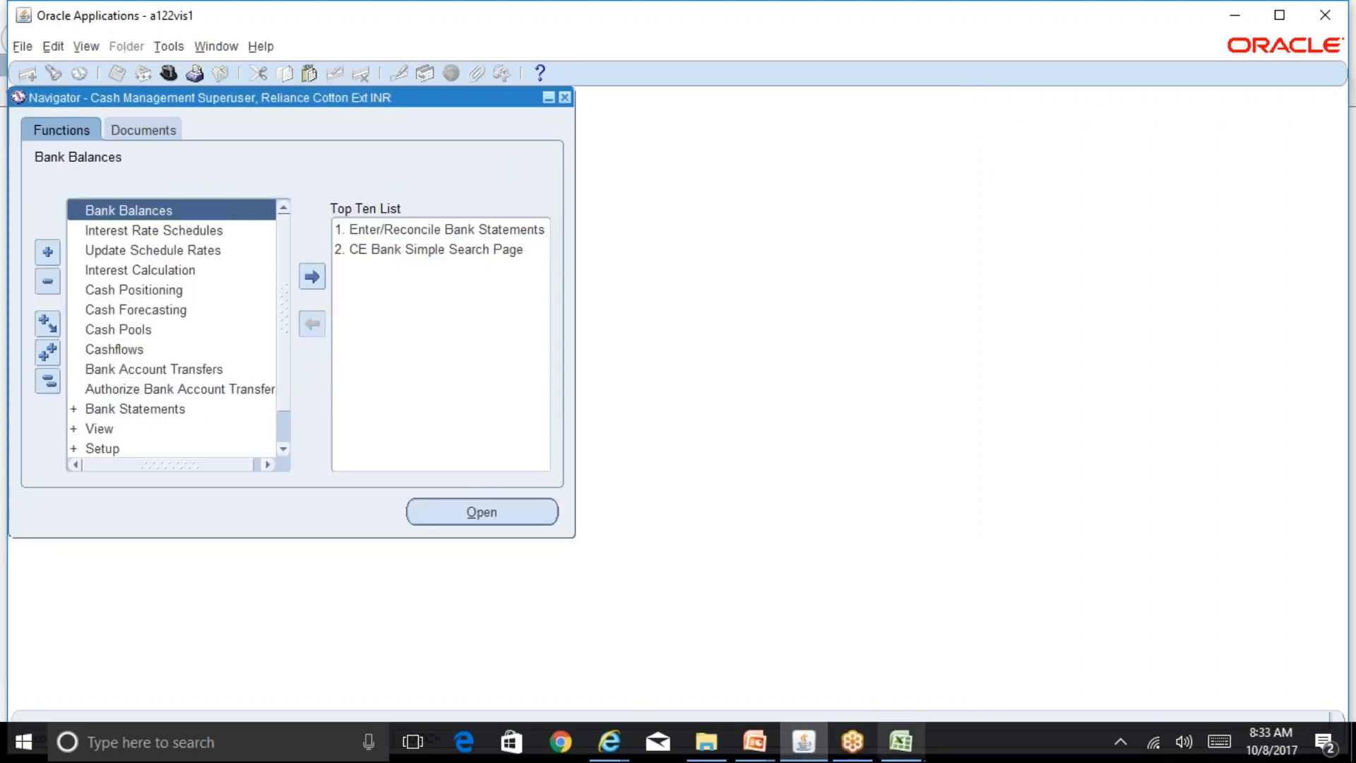
left_click(901, 742)
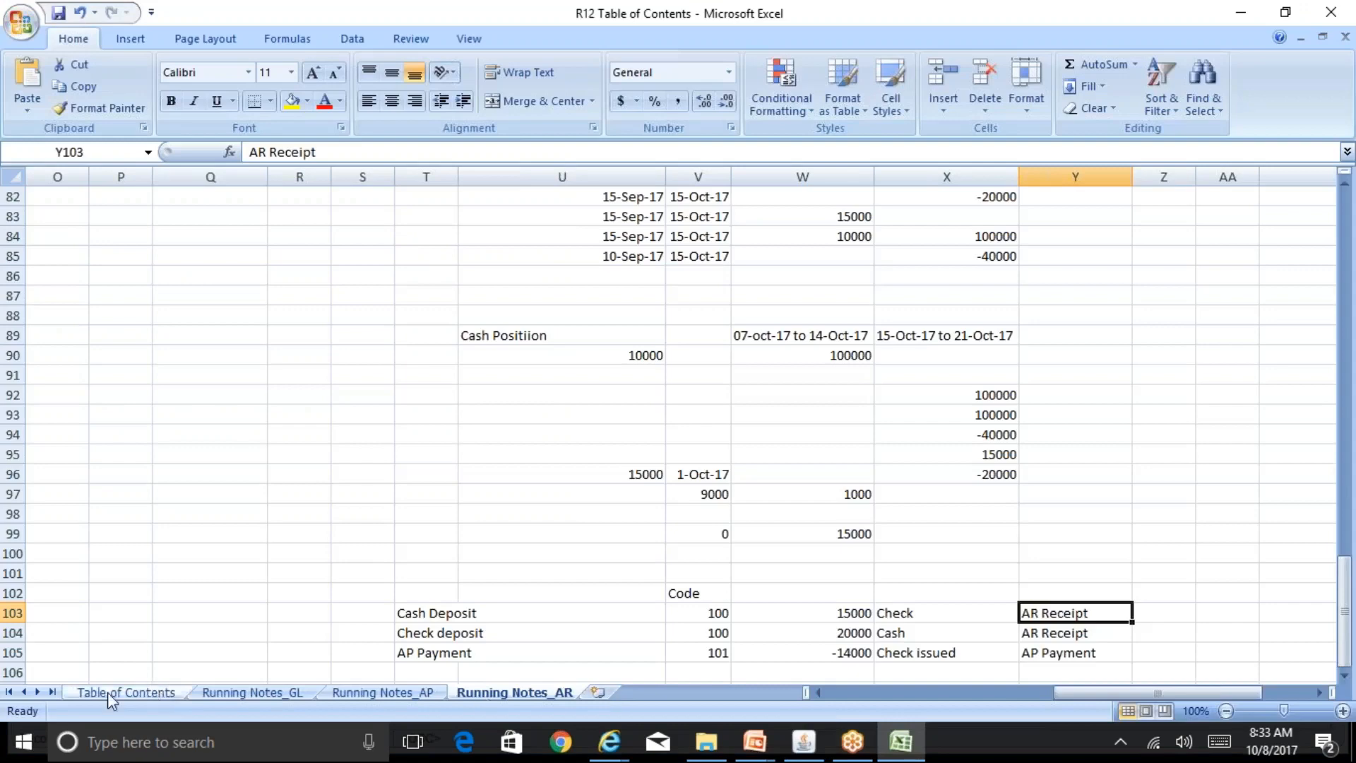